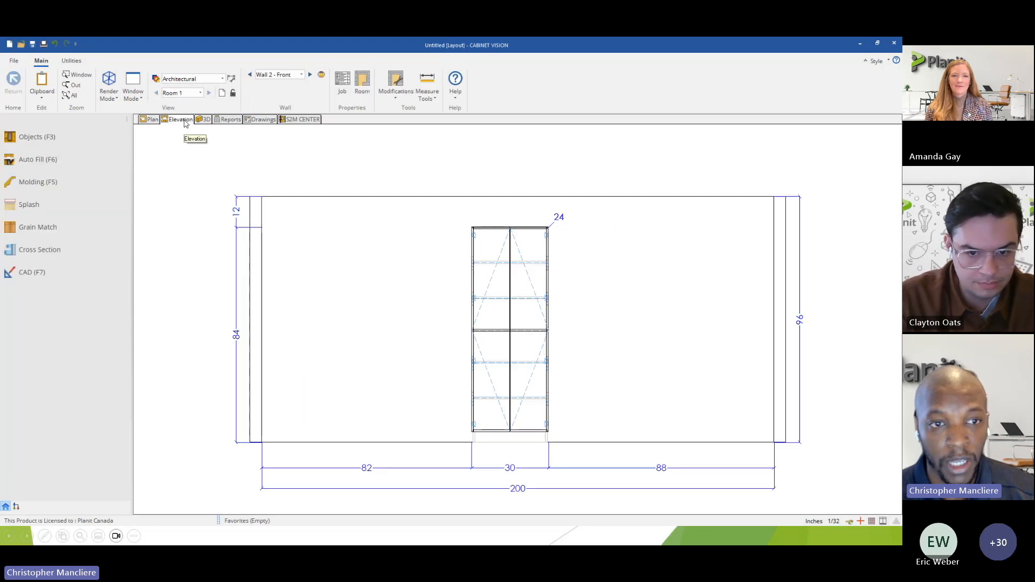
# Open the tall cabinet's shape for editing in the wall elevation and check that its outline is valid.
pyautogui.click(504, 291)
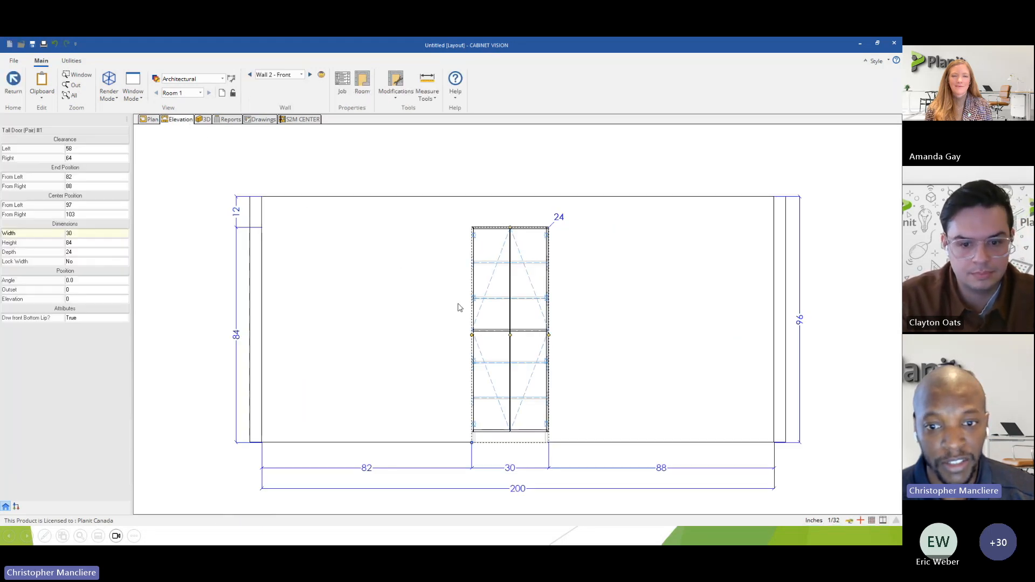
pyautogui.rightClick(513, 291)
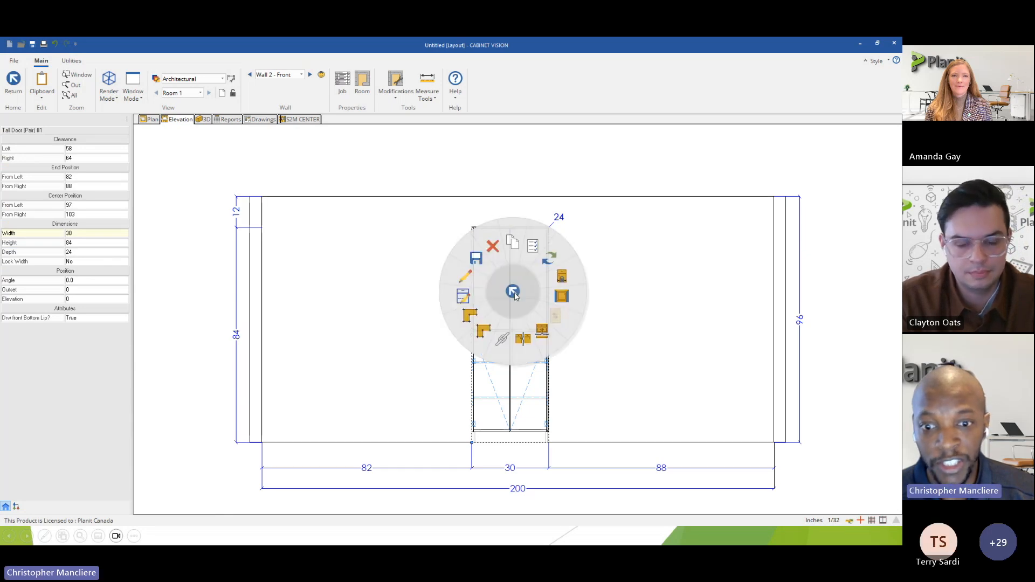
pyautogui.click(468, 319)
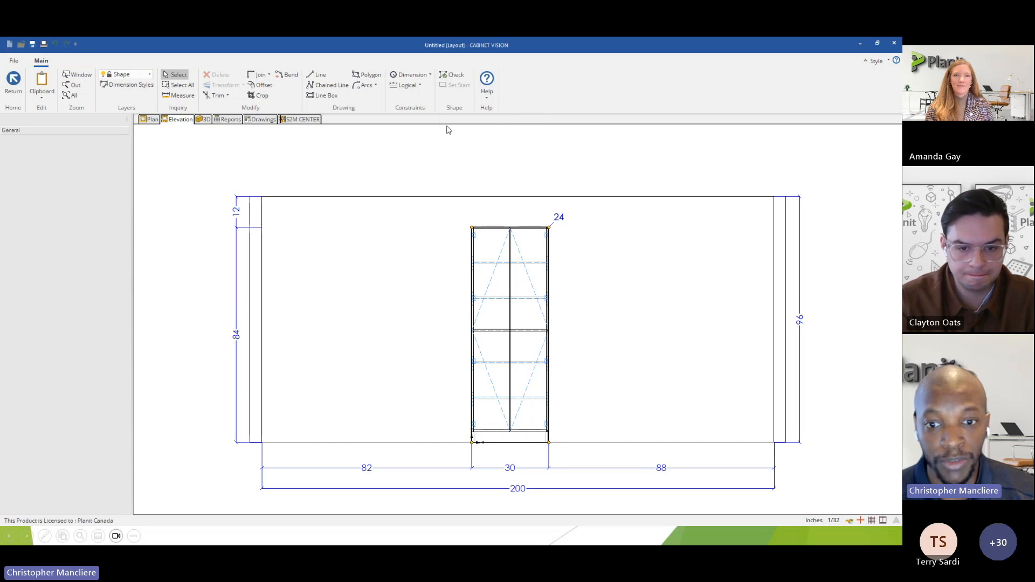
pyautogui.click(453, 75)
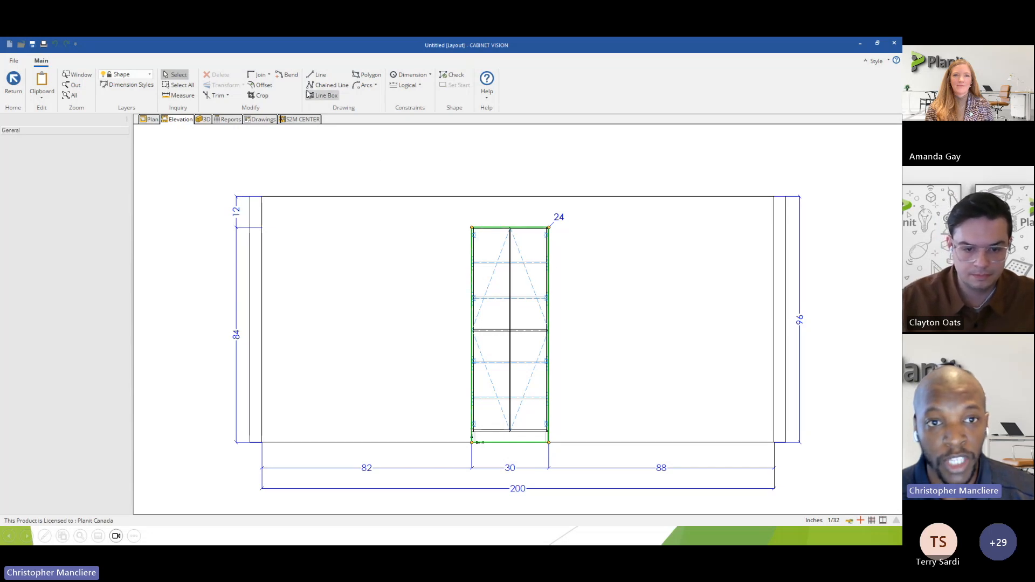
# Draw a line about 40 inches long at -45° across the cabinet's upper-right corner and check the shape without trimming it.
pyautogui.click(318, 74)
pyautogui.click(491, 211)
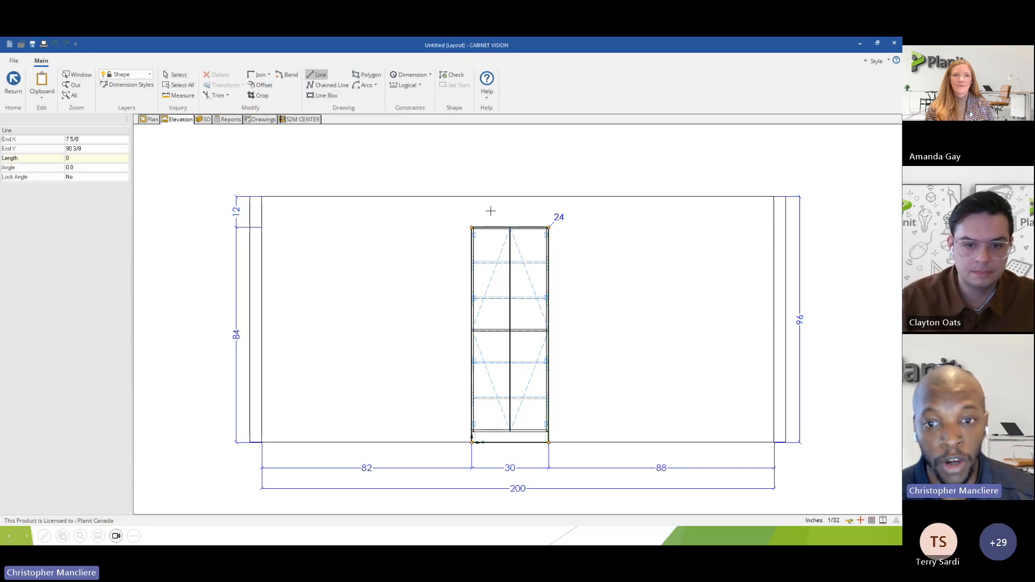
pyautogui.click(564, 283)
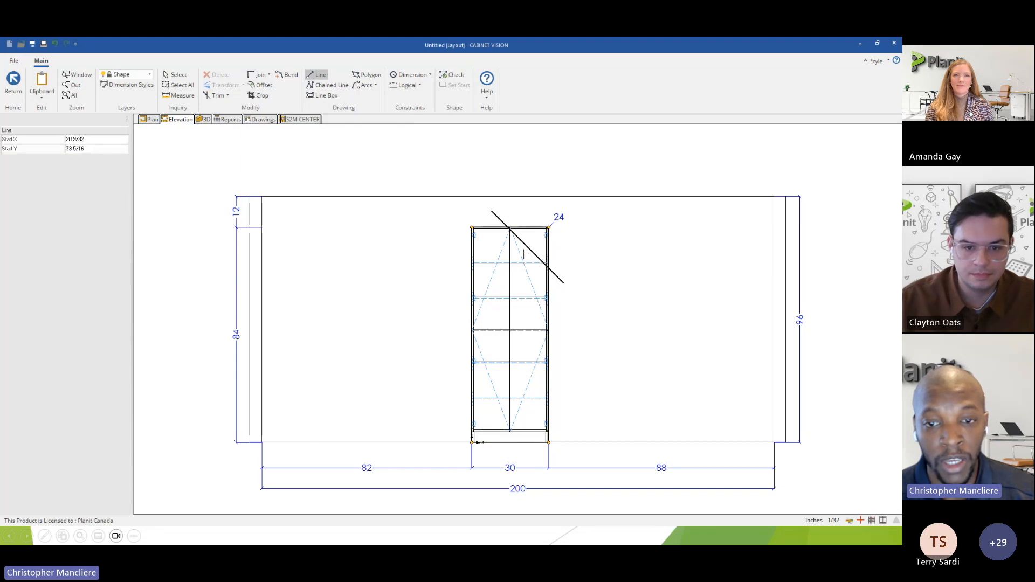
pyautogui.scroll(2, 517, 237)
pyautogui.scroll(-3, 517, 237)
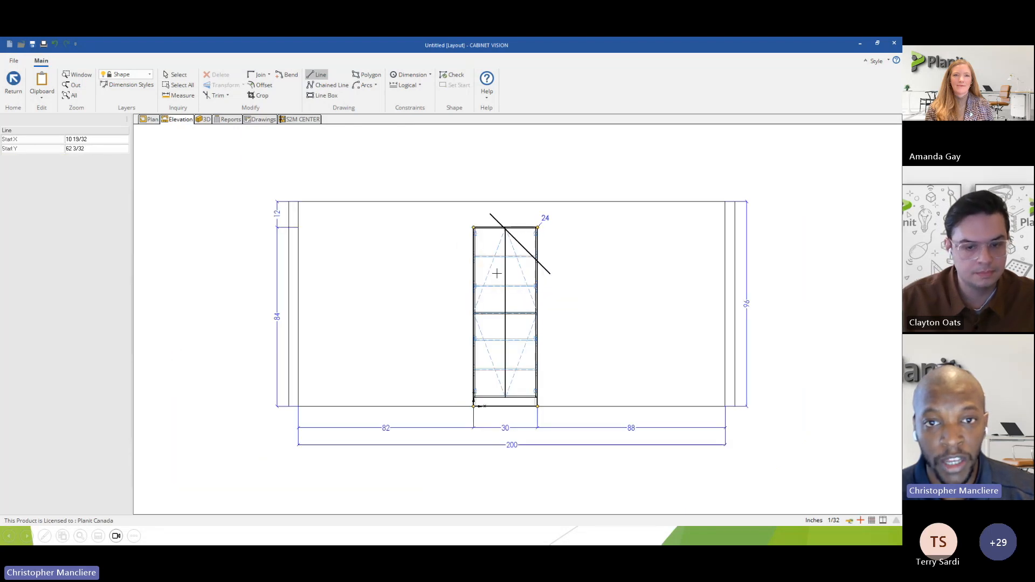
pyautogui.click(452, 77)
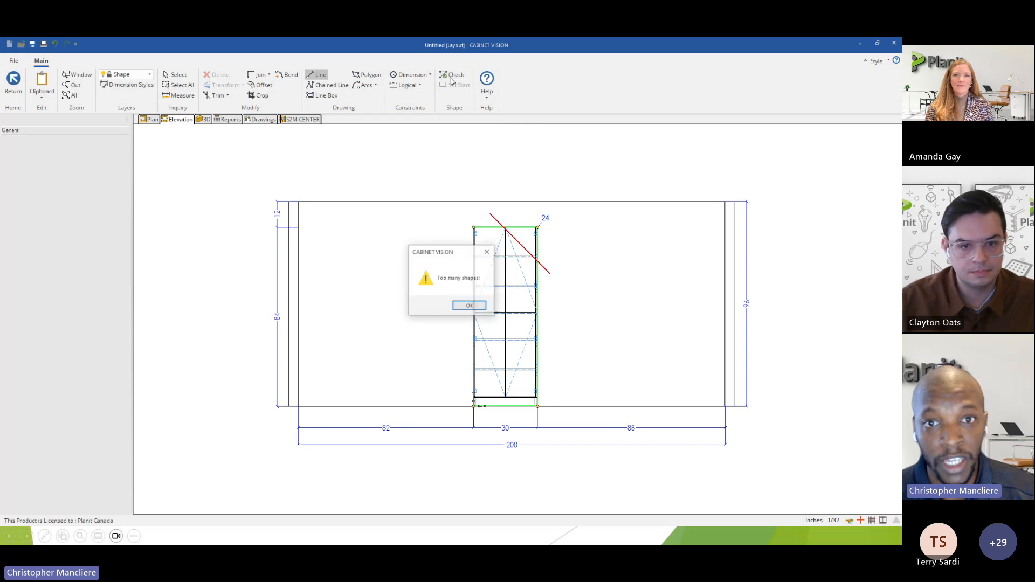
pyautogui.moveTo(458, 254); pyautogui.dragTo(409, 247)
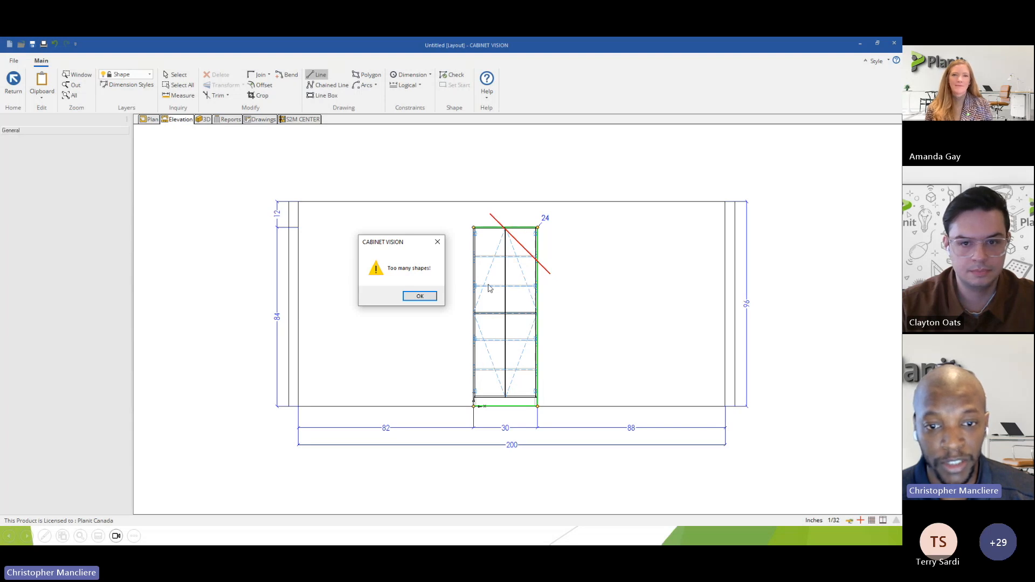
pyautogui.click(422, 297)
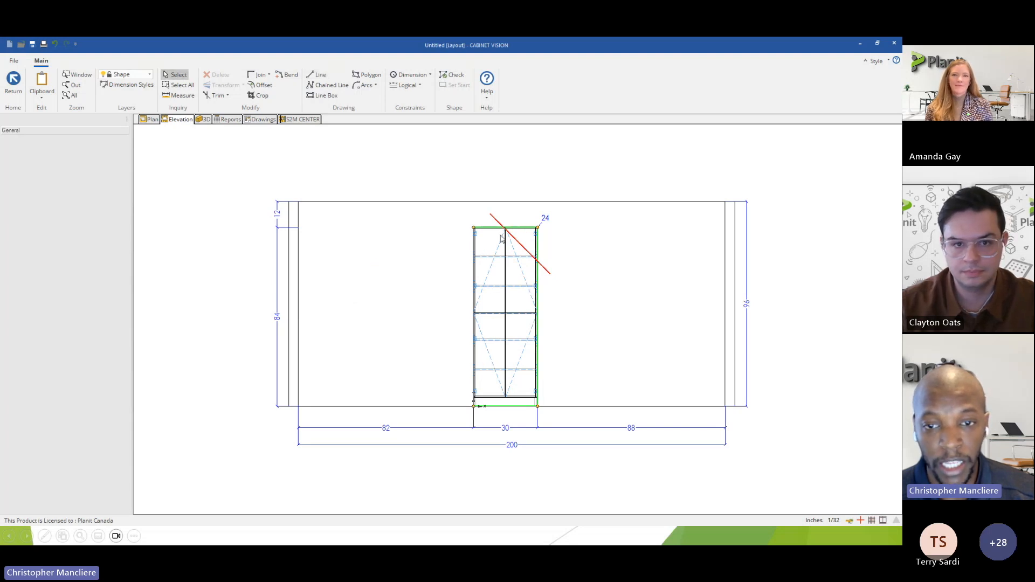
# Delete the untrimmed diagonal line from the cabinet shape.
pyautogui.scroll(2, 500, 239)
pyautogui.click(496, 214)
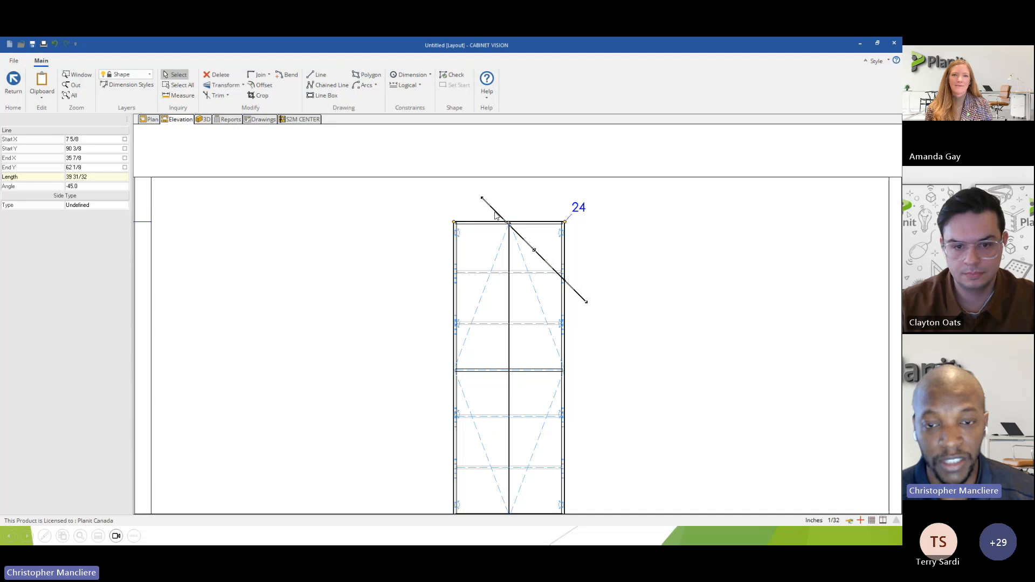
pyautogui.click(218, 74)
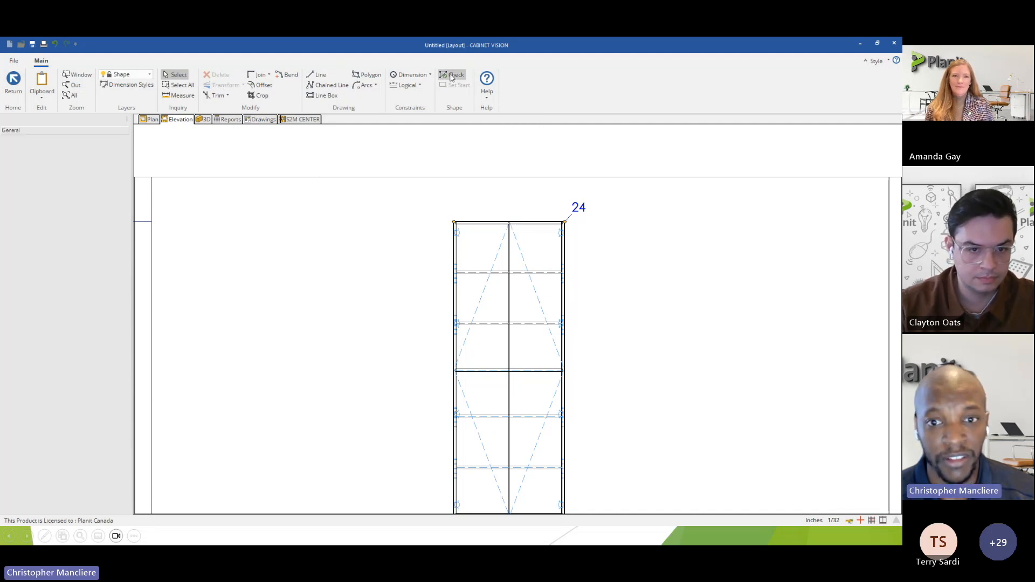
# Recheck the rectangular cabinet outline, leave shape editing and save the new shape.
pyautogui.scroll(-3, 386, 185)
pyautogui.scroll(-1, 386, 185)
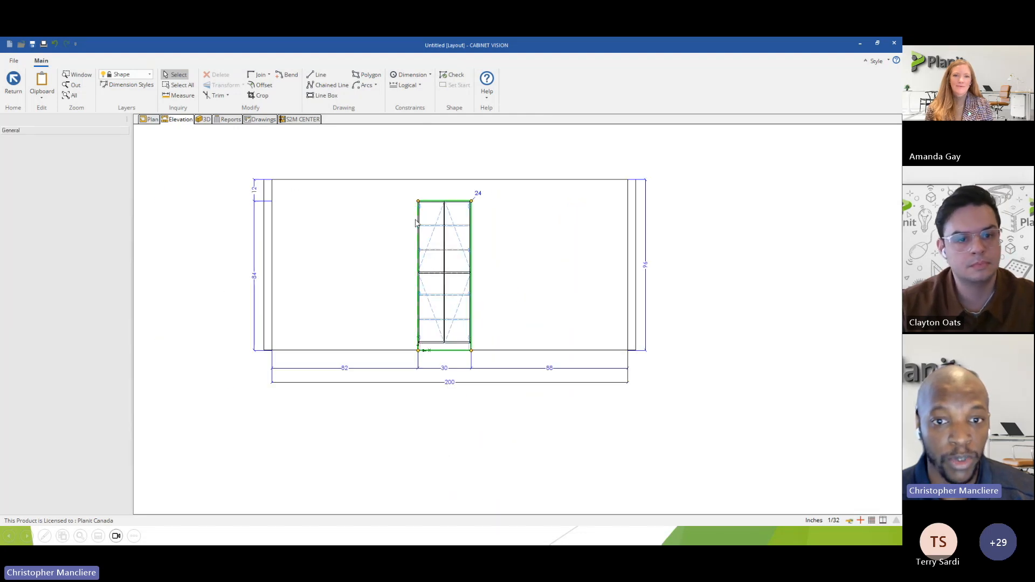
pyautogui.click(14, 81)
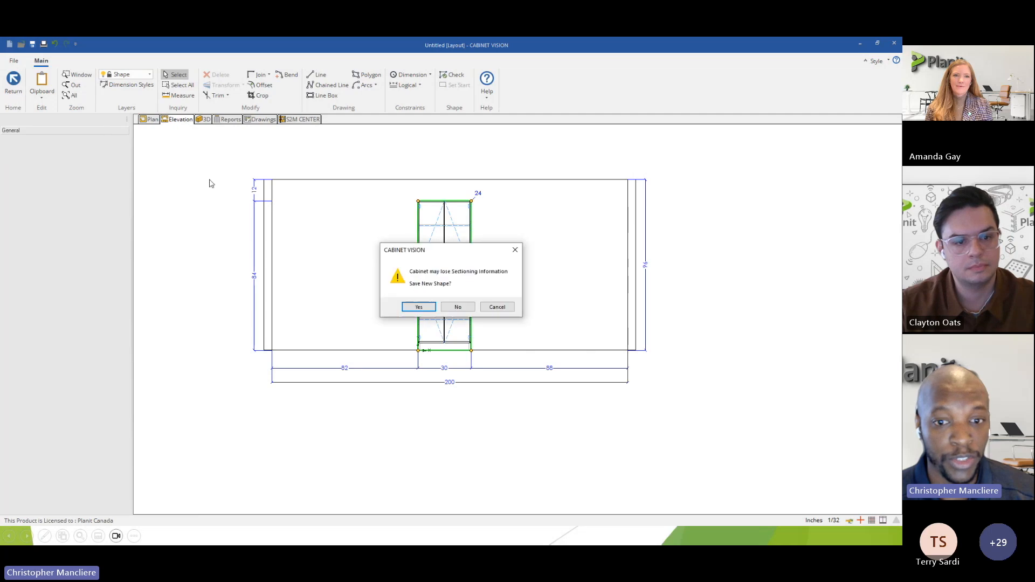
pyautogui.click(426, 306)
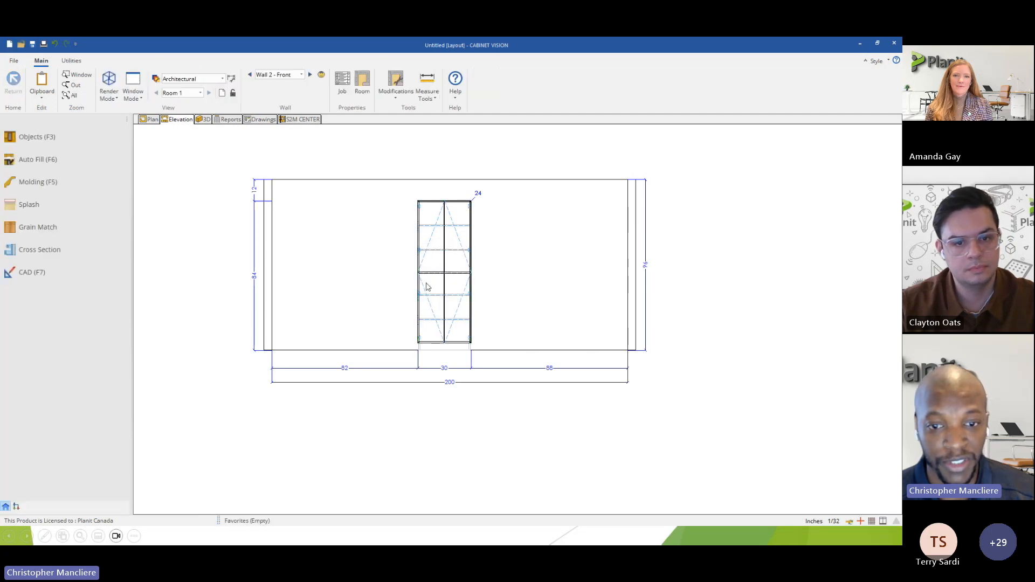
pyautogui.scroll(2, 426, 267)
pyautogui.moveTo(391, 244)
pyautogui.mouseDown(button='middle')
pyautogui.moveTo(439, 257)
pyautogui.moveTo(428, 277)
pyautogui.mouseUp(button='middle')
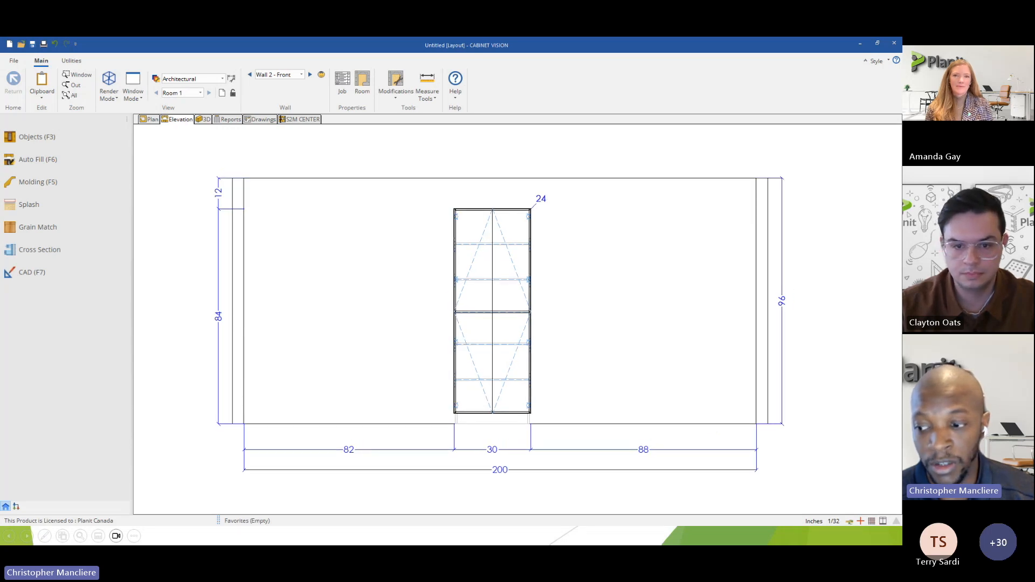
pyautogui.hotkey('alt', 'Tab')
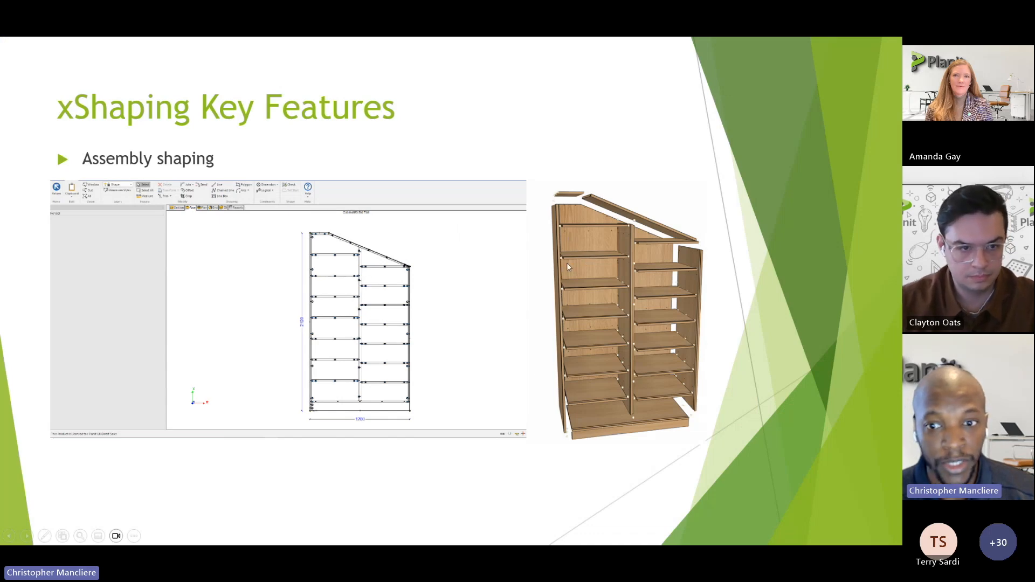
pyautogui.hotkey('alt', 'Tab')
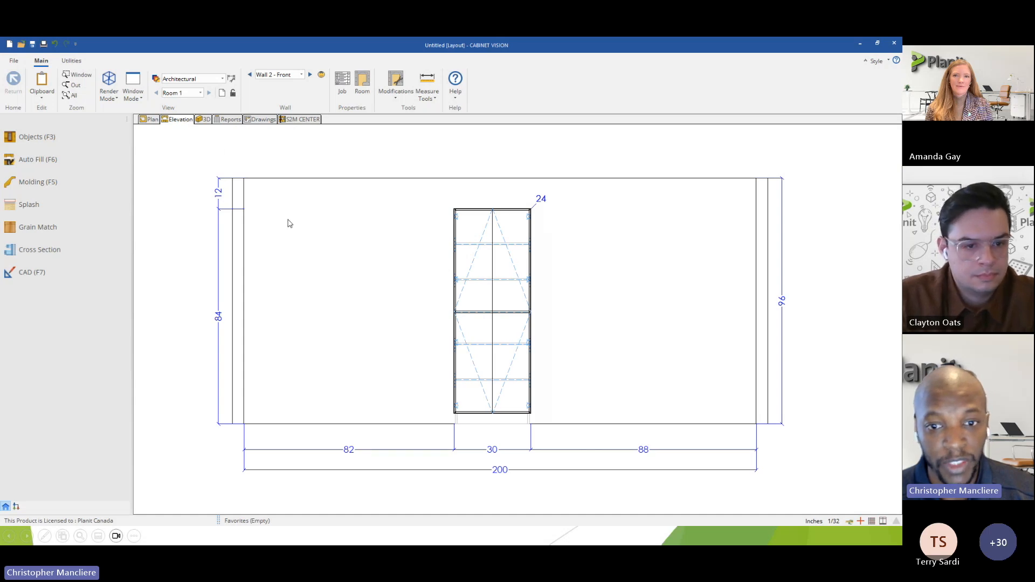
# Reopen the tall cabinet's shape and draw a -45° line crossing its top edge and right side, extending past both.
pyautogui.rightClick(477, 266)
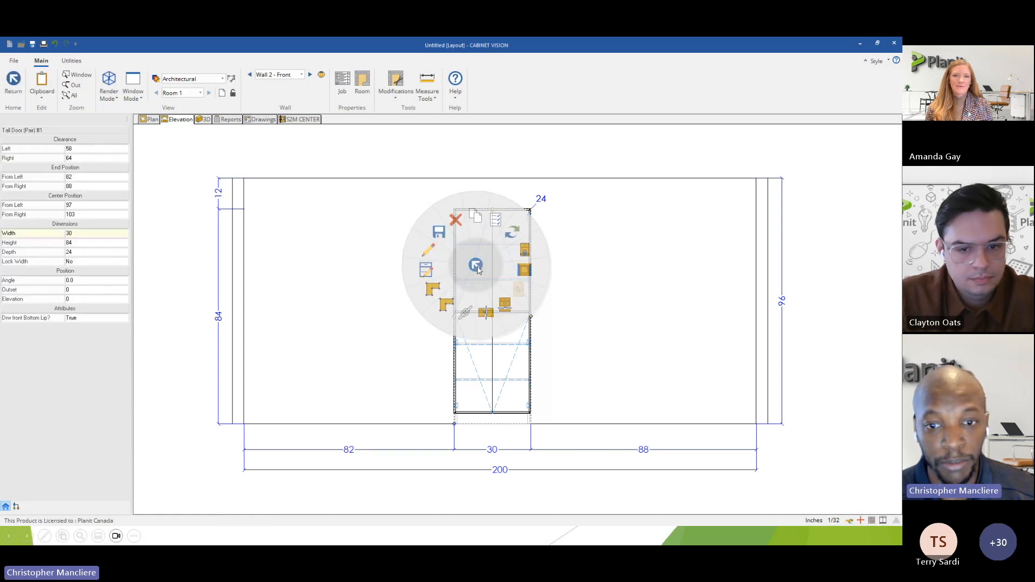
pyautogui.click(433, 291)
pyautogui.click(432, 290)
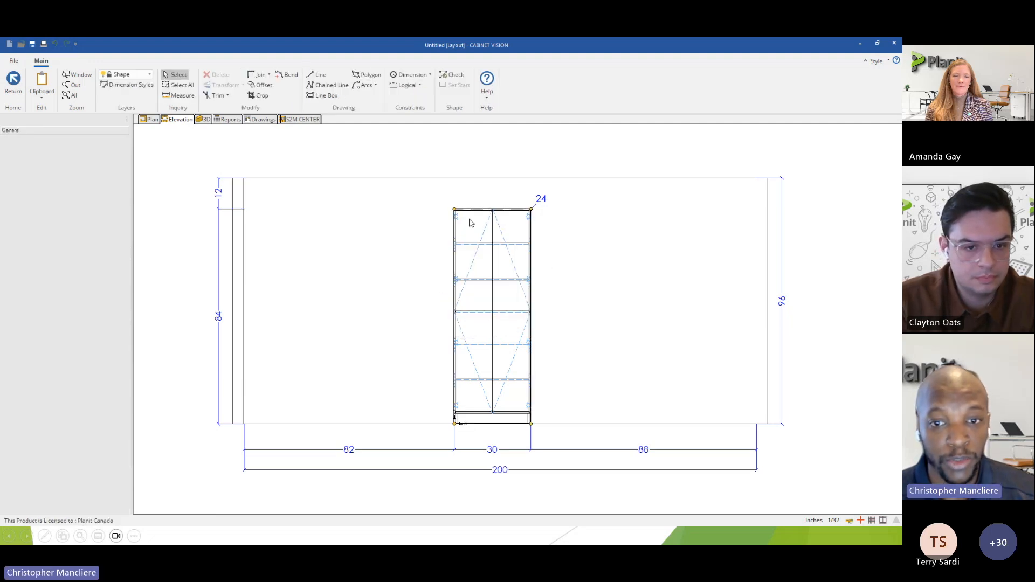
pyautogui.scroll(3, 502, 223)
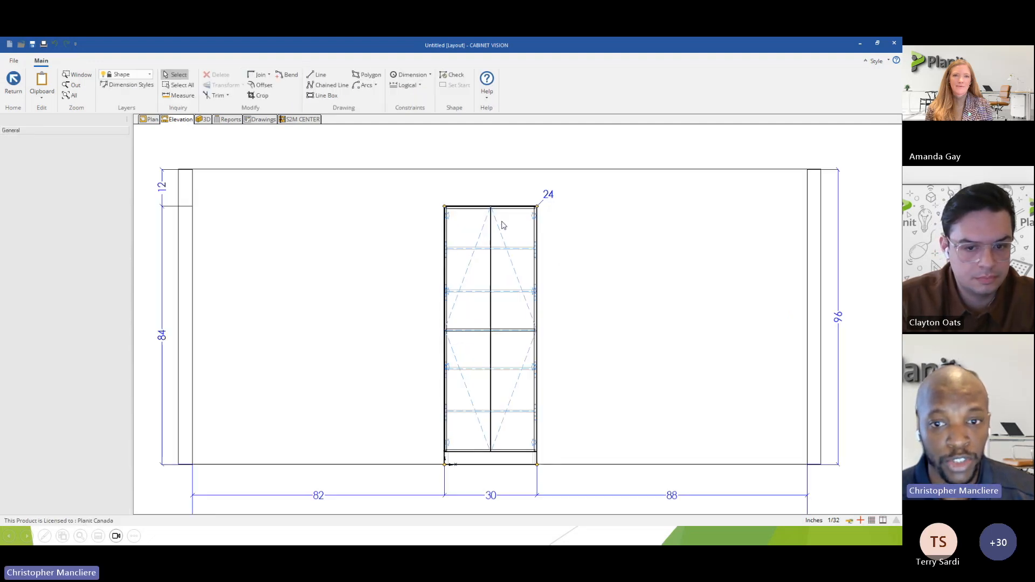
pyautogui.click(316, 75)
pyautogui.click(481, 188)
pyautogui.click(594, 300)
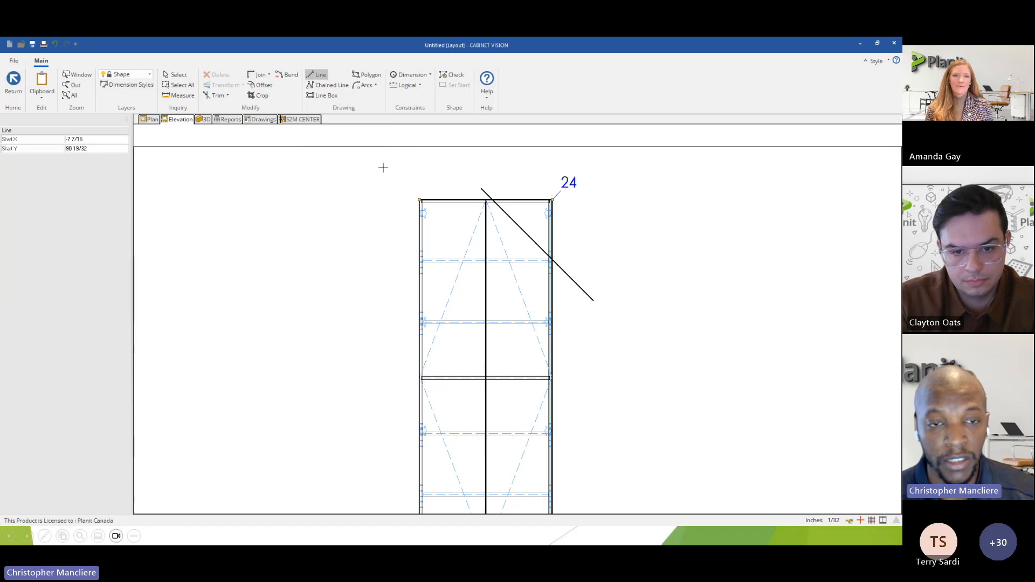
# Use Trim Delete to remove the diagonal's overhanging ends and the outline's upper-right corner, and check the resulting shape.
pyautogui.click(217, 96)
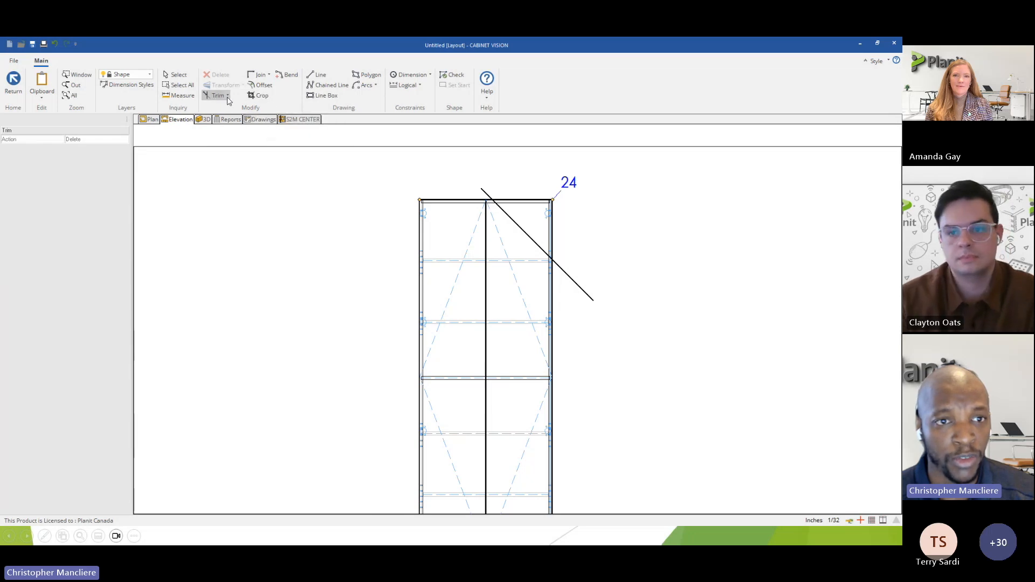
pyautogui.click(227, 97)
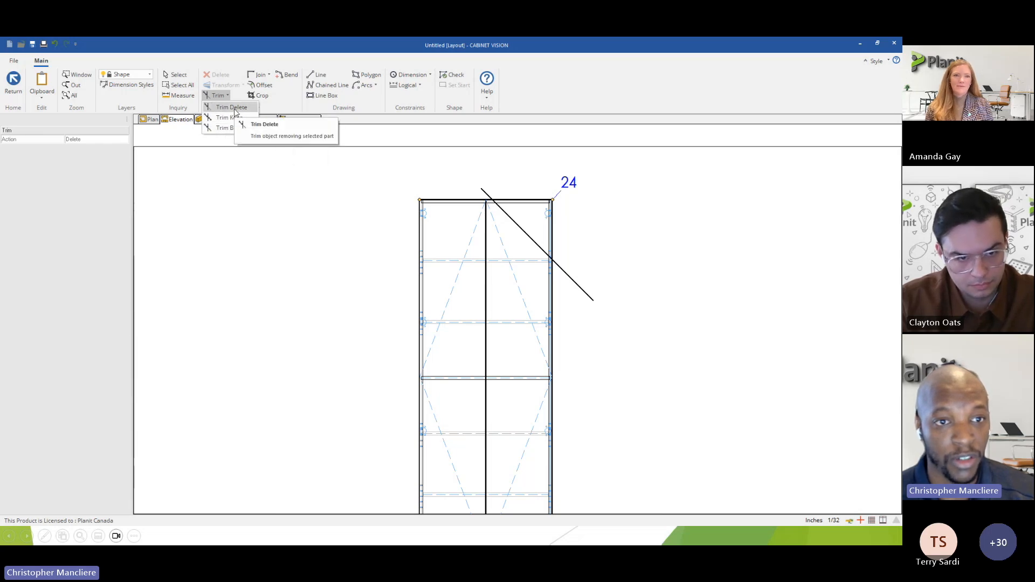
pyautogui.click(235, 108)
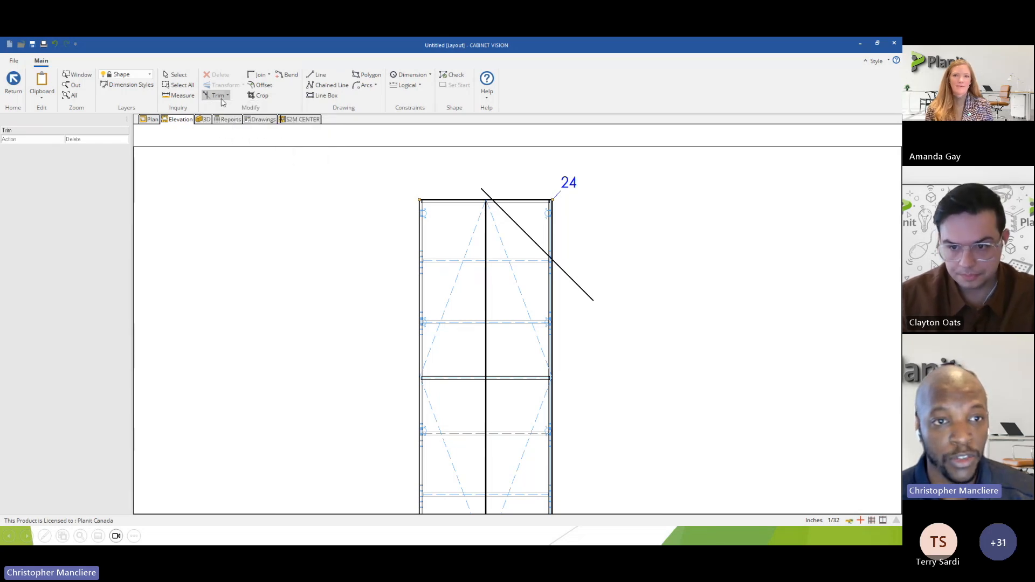
pyautogui.scroll(5, 500, 198)
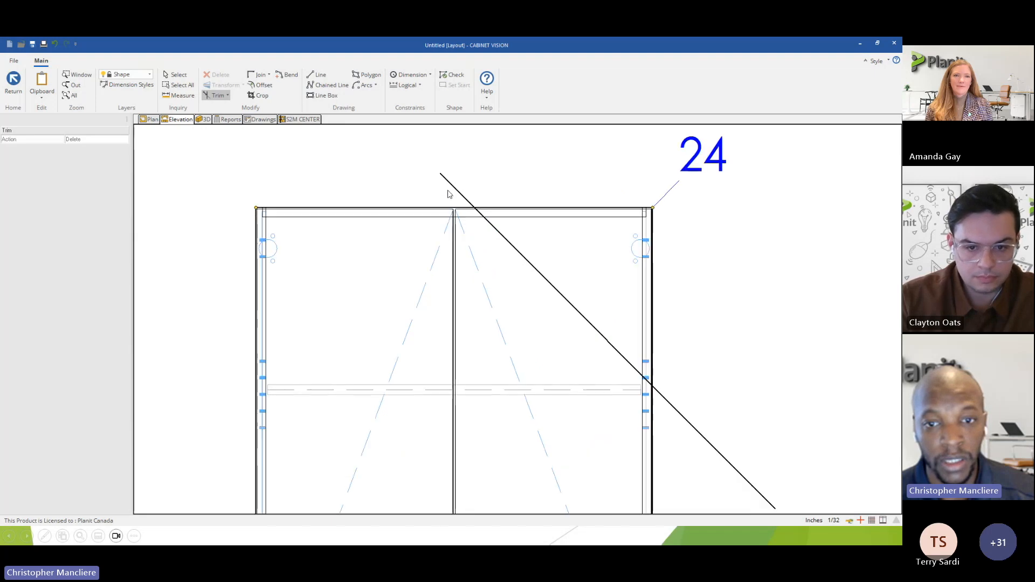
pyautogui.click(465, 199)
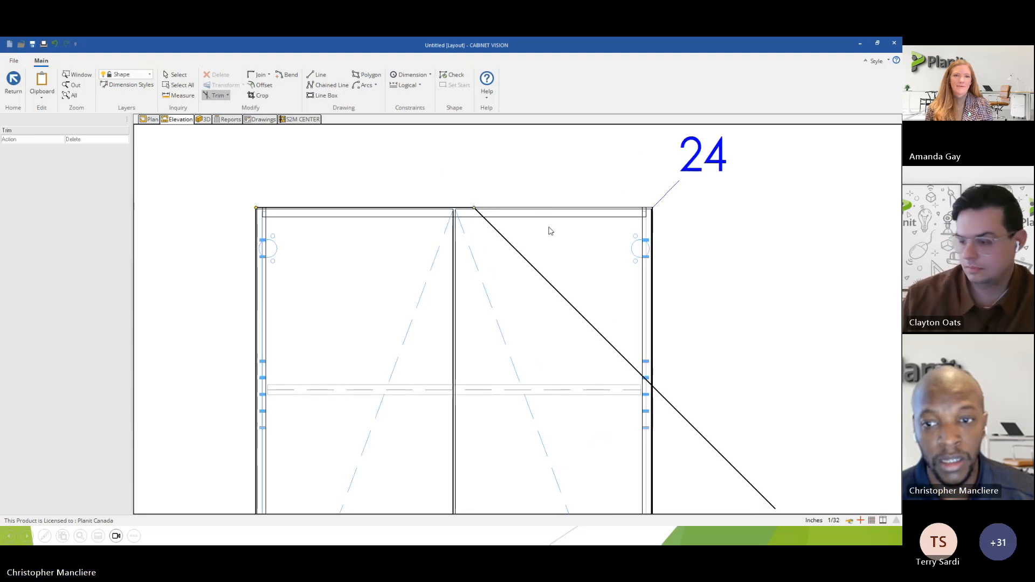
pyautogui.scroll(-3, 654, 248)
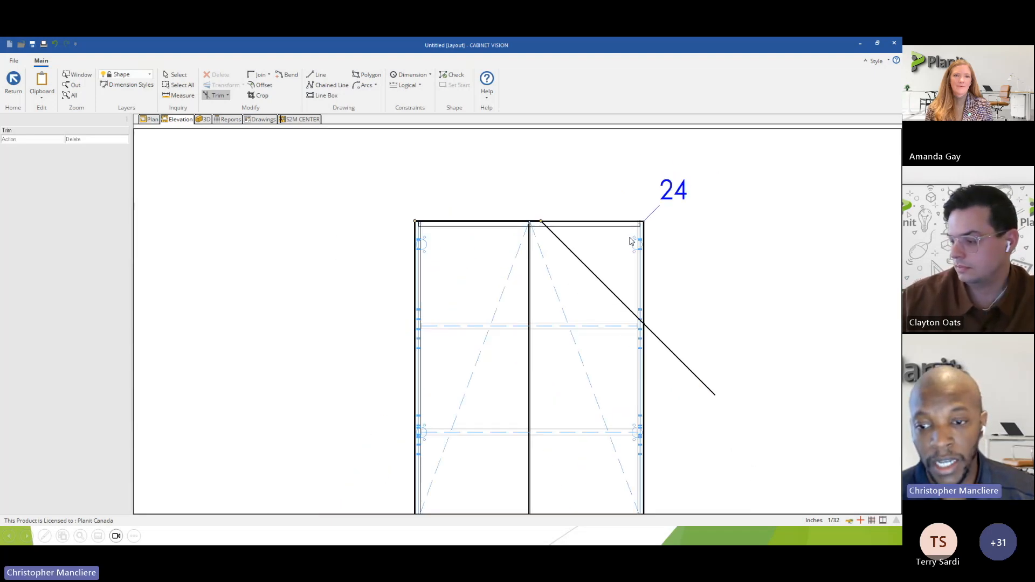
pyautogui.click(663, 335)
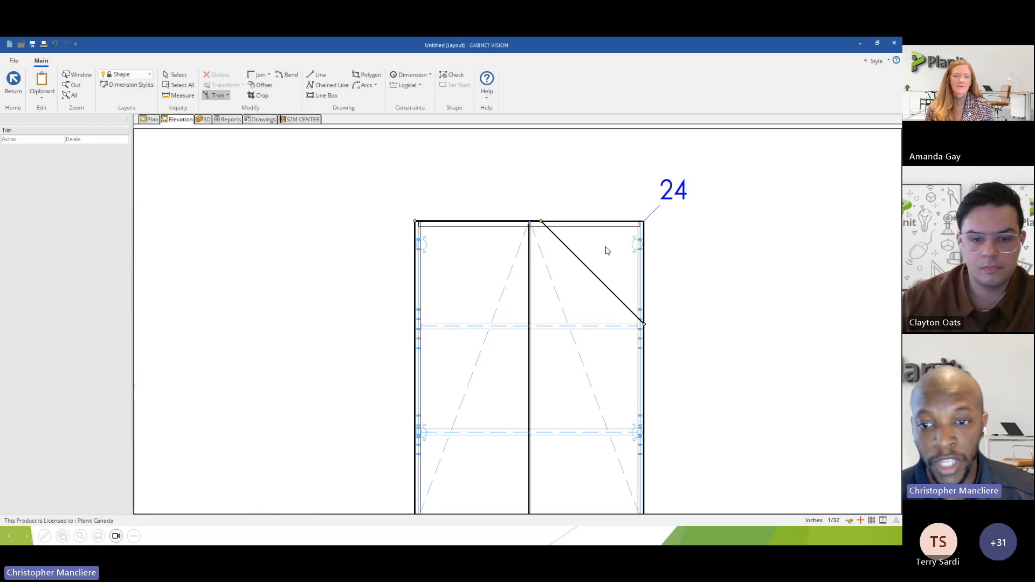
pyautogui.scroll(-5, 608, 250)
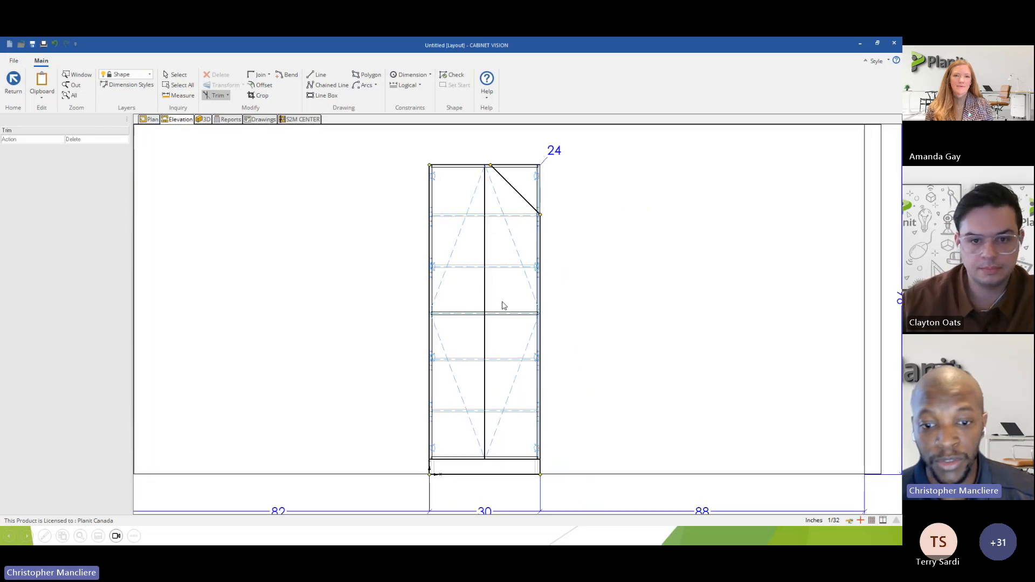
pyautogui.click(452, 75)
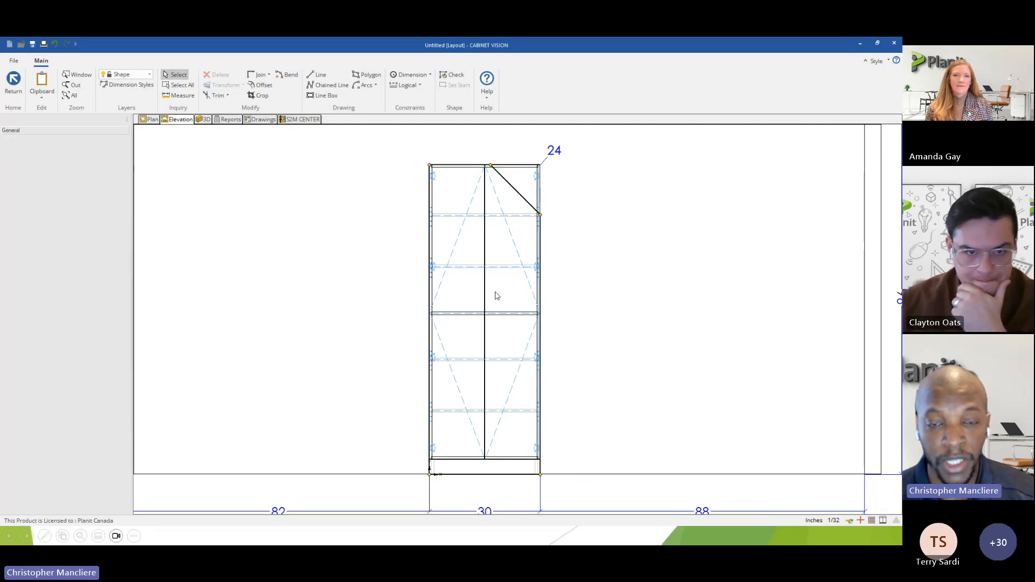
# Select the diagonal edge at the cabinet's cut corner and set its side type to Top.
pyautogui.scroll(3, 517, 187)
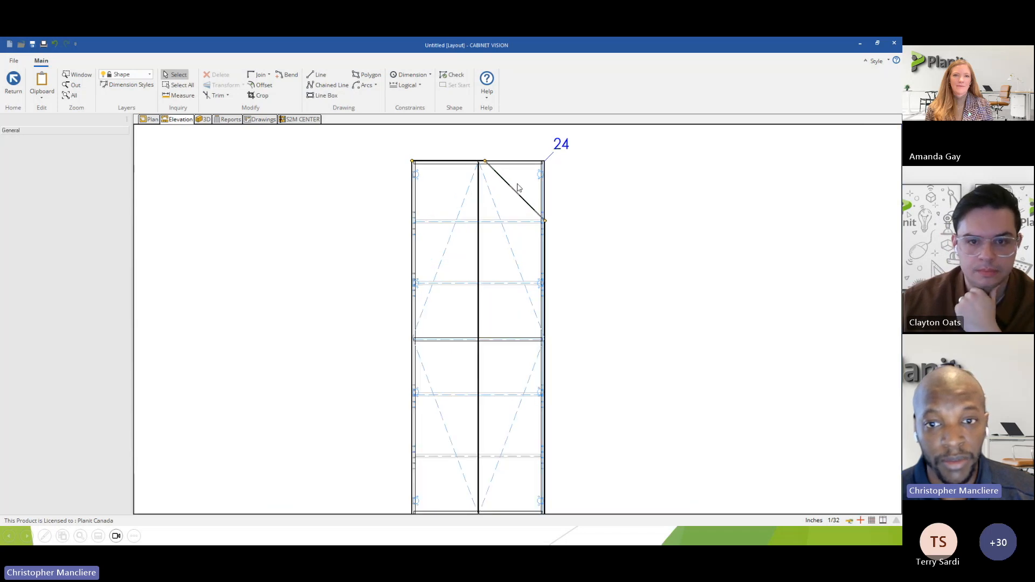
pyautogui.moveTo(491, 171); pyautogui.dragTo(498, 200, button='middle')
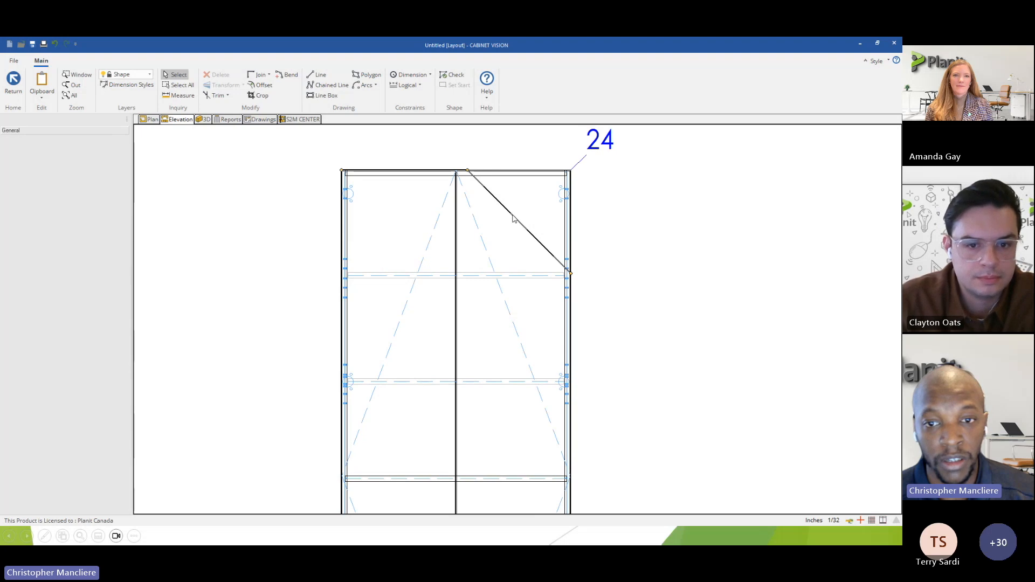
pyautogui.click(514, 219)
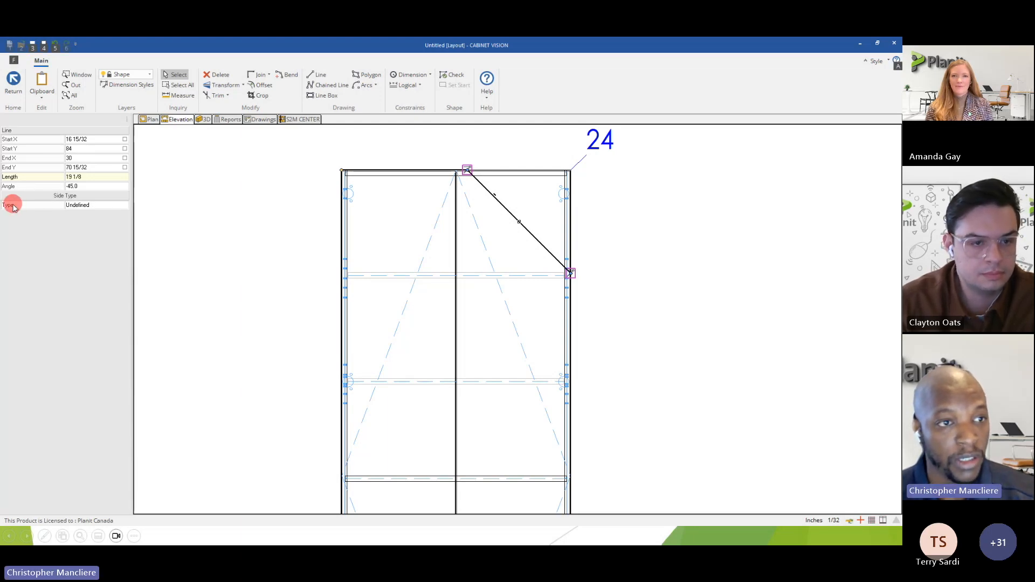
pyautogui.click(78, 206)
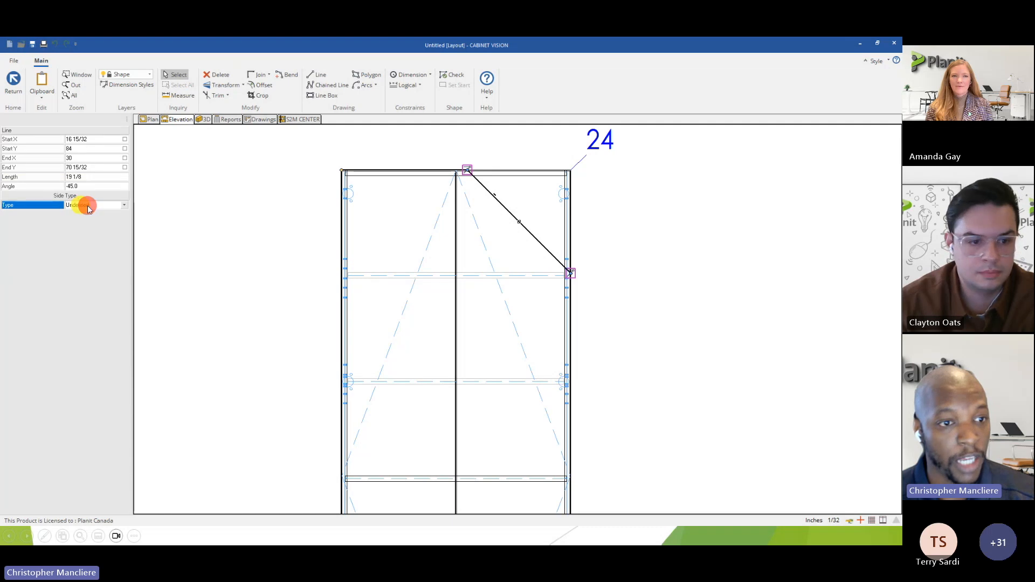
pyautogui.click(124, 205)
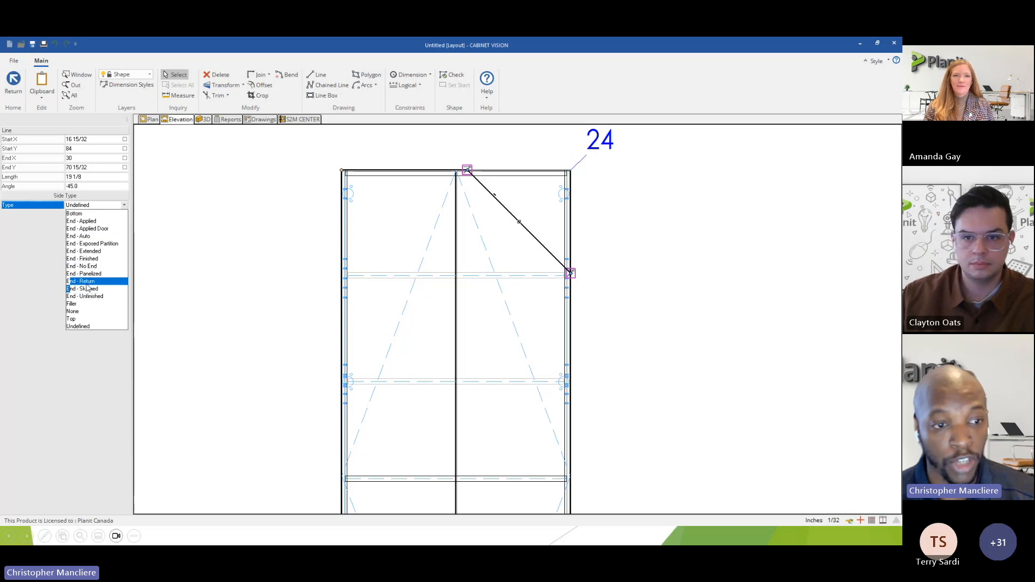
pyautogui.click(75, 319)
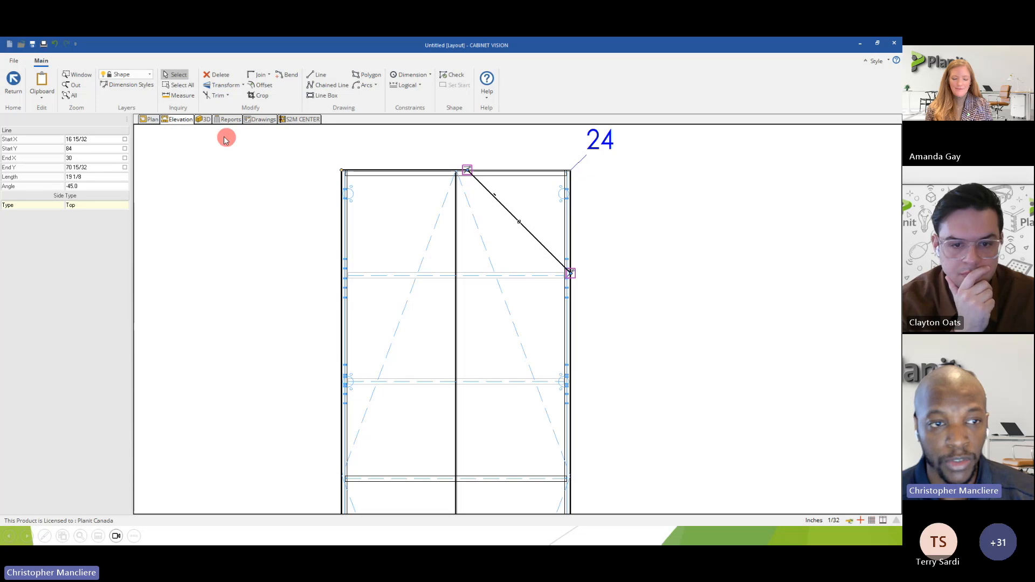
# Leave shape editing, save the new shape and check the reshaped cabinet in the wall elevation.
pyautogui.click(10, 93)
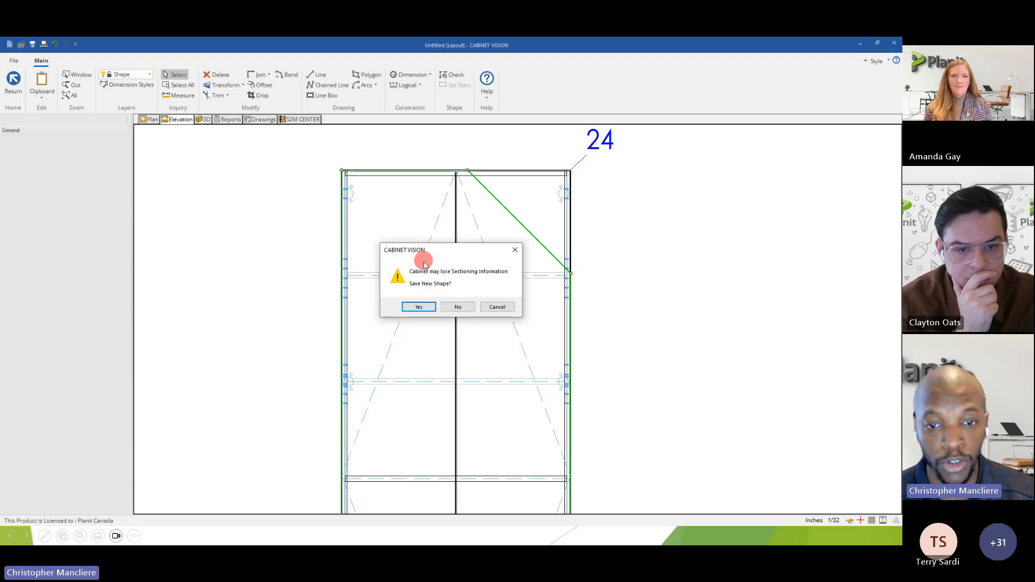
pyautogui.click(419, 307)
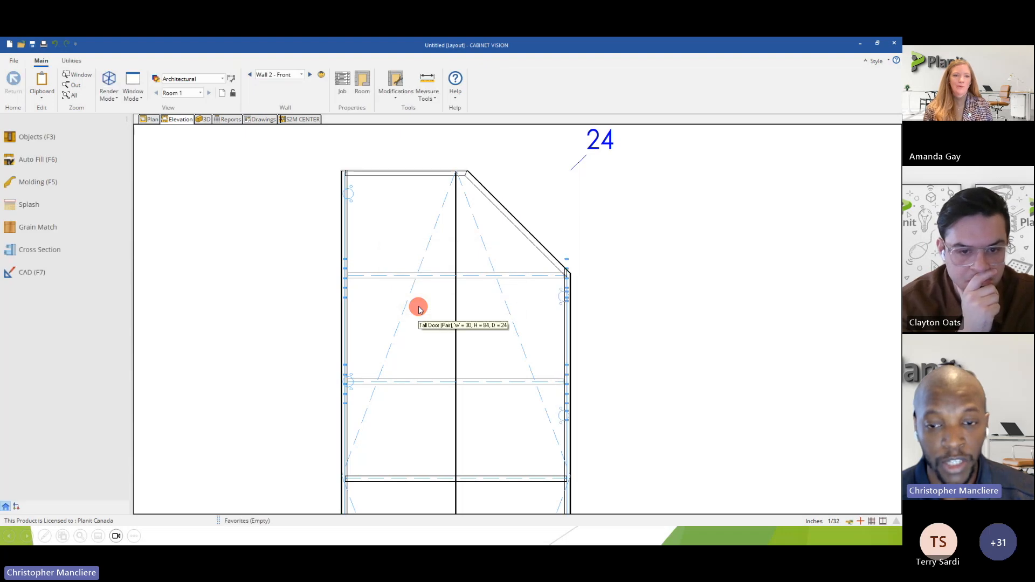
pyautogui.scroll(-5, 422, 288)
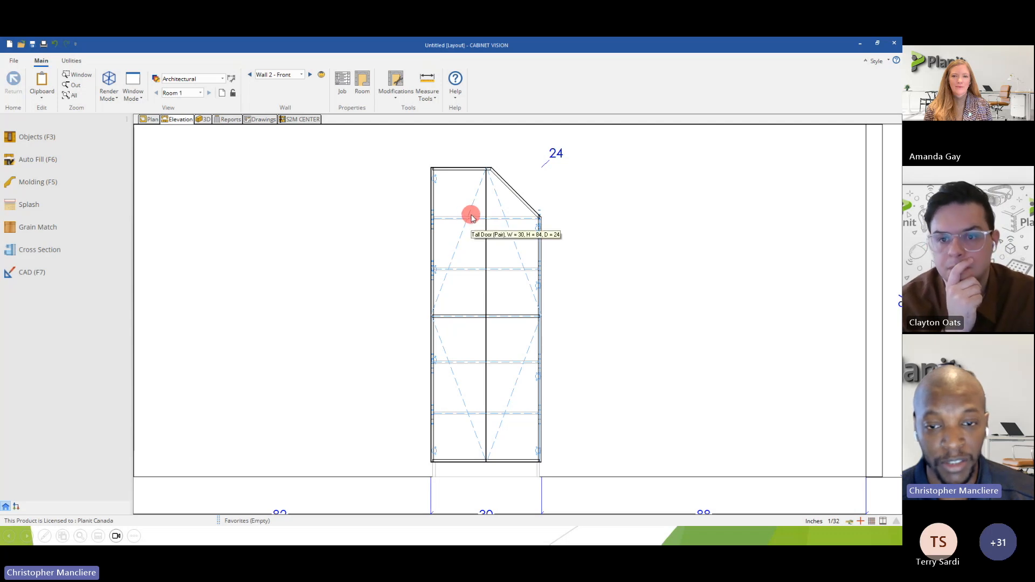
# Open the reshaped cabinet at assembly level, show its interior section and select the uppermost adjustable shelf.
pyautogui.click(478, 254)
pyautogui.doubleClick(478, 254)
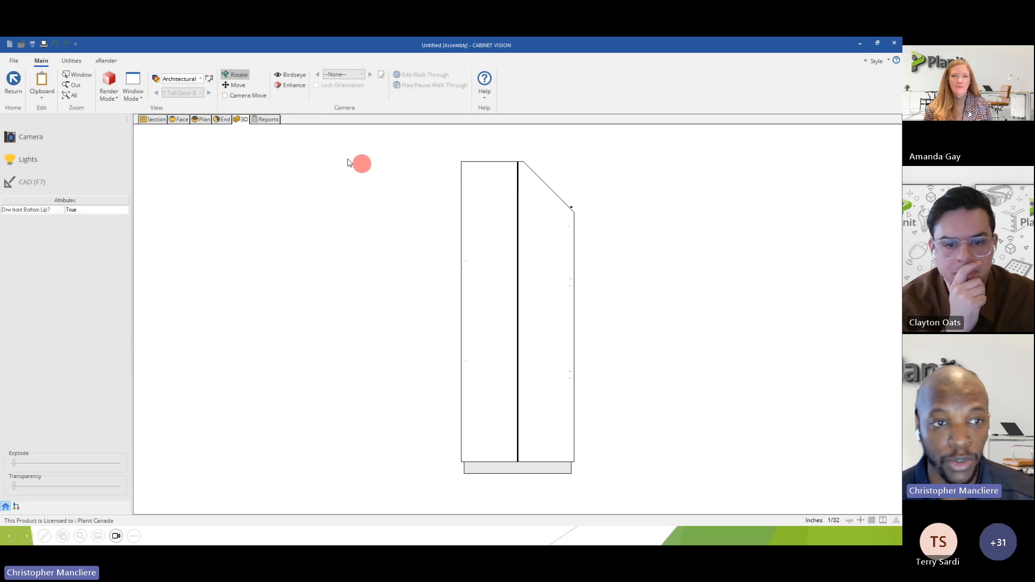
pyautogui.click(157, 119)
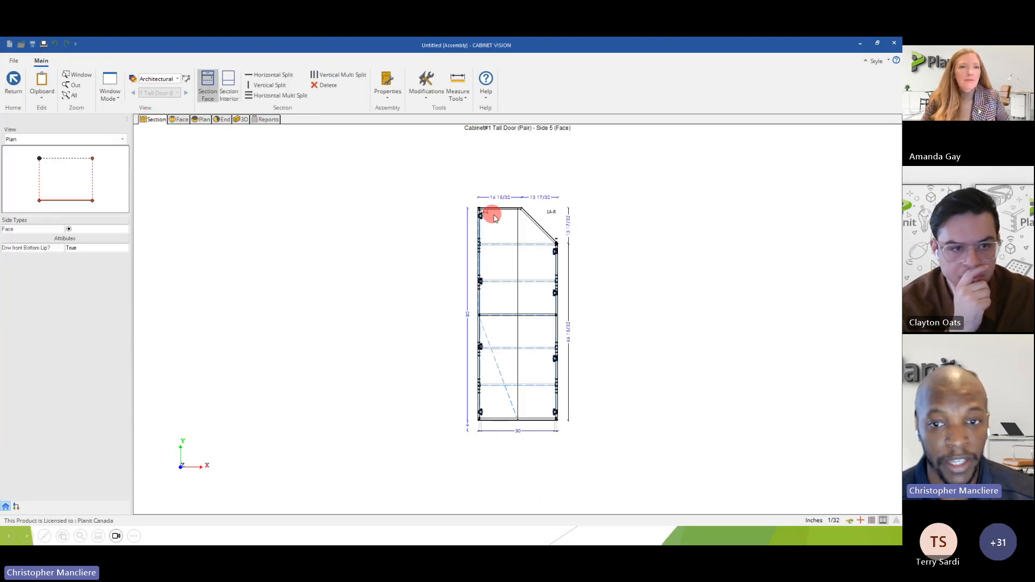
pyautogui.scroll(3, 513, 229)
pyautogui.click(227, 95)
pyautogui.click(493, 254)
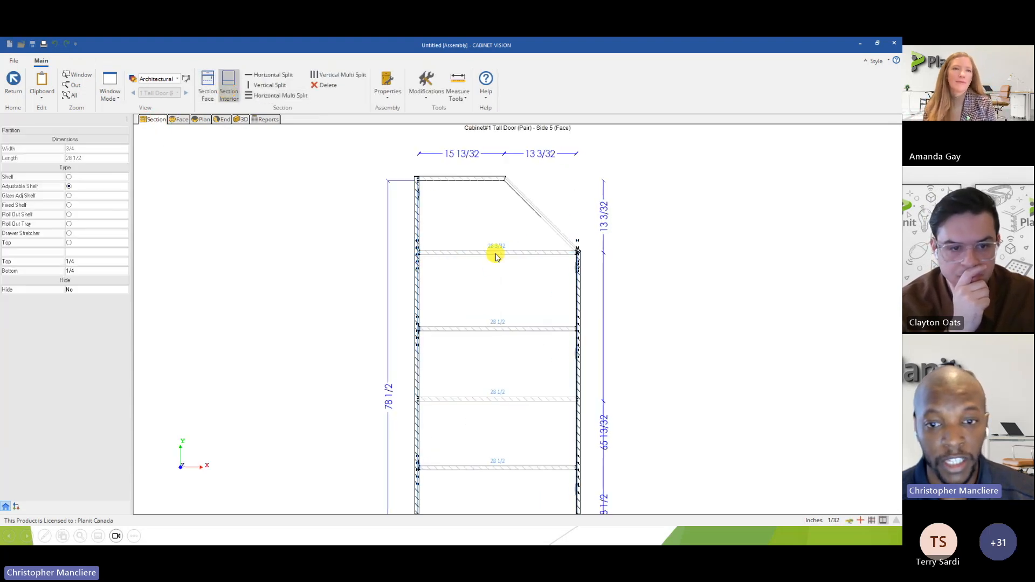
# Try moving the uppermost adjustable shelf down, and up into the angled corner area, checking how it meets the sloped top.
pyautogui.moveTo(497, 275); pyautogui.dragTo(499, 305)
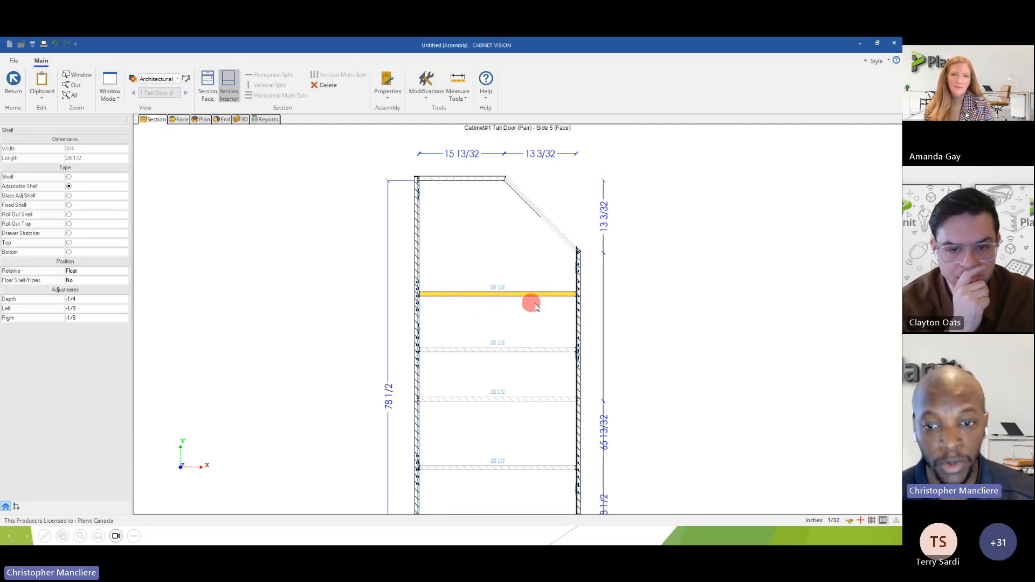
pyautogui.moveTo(487, 297); pyautogui.dragTo(482, 228)
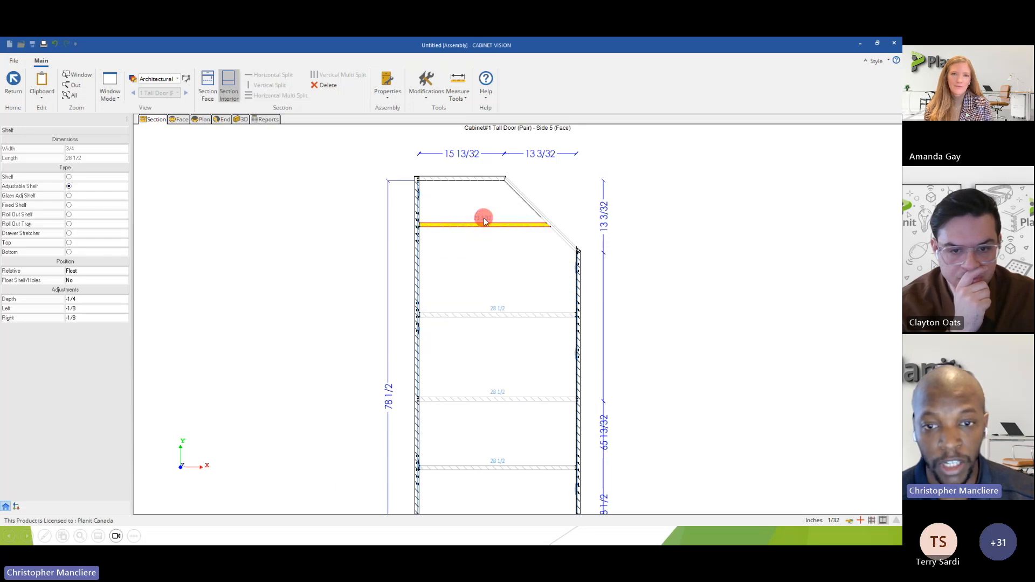
pyautogui.scroll(3, 484, 218)
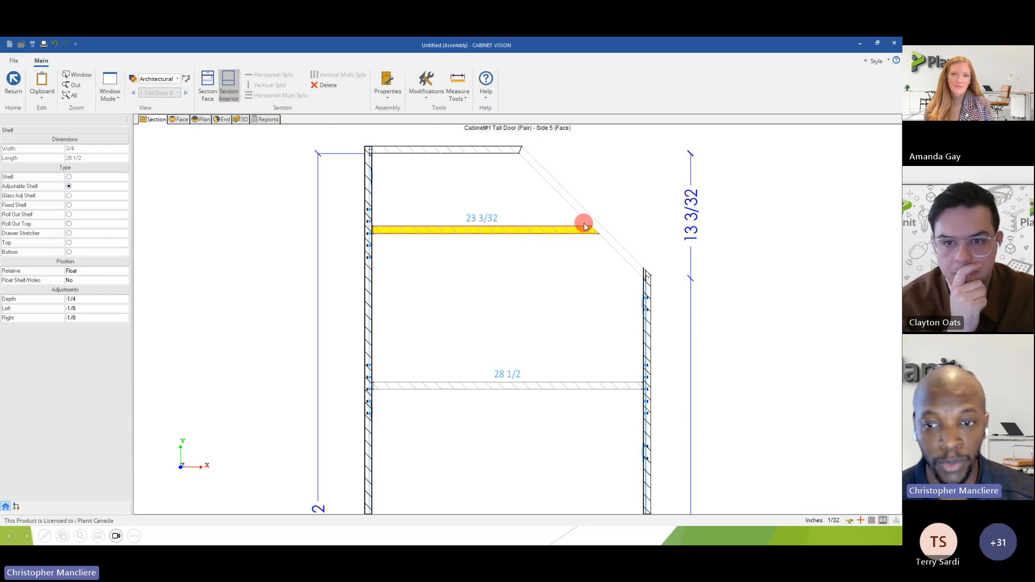
pyautogui.scroll(-4, 590, 226)
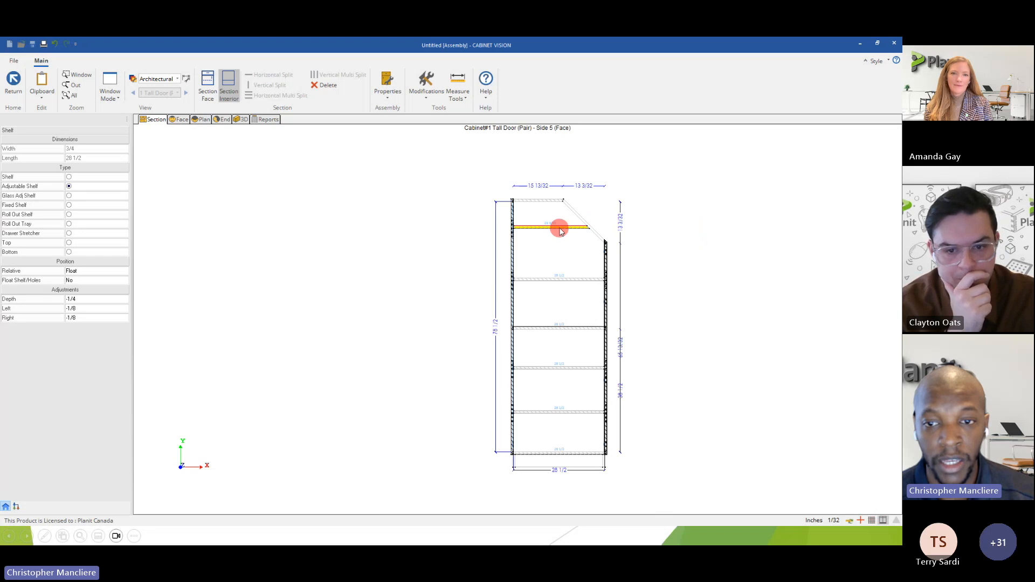
# Move the uppermost adjustable shelf down below the angled corner so it spans the full width between both ends.
pyautogui.moveTo(560, 231); pyautogui.dragTo(558, 268)
pyautogui.scroll(5, 601, 269)
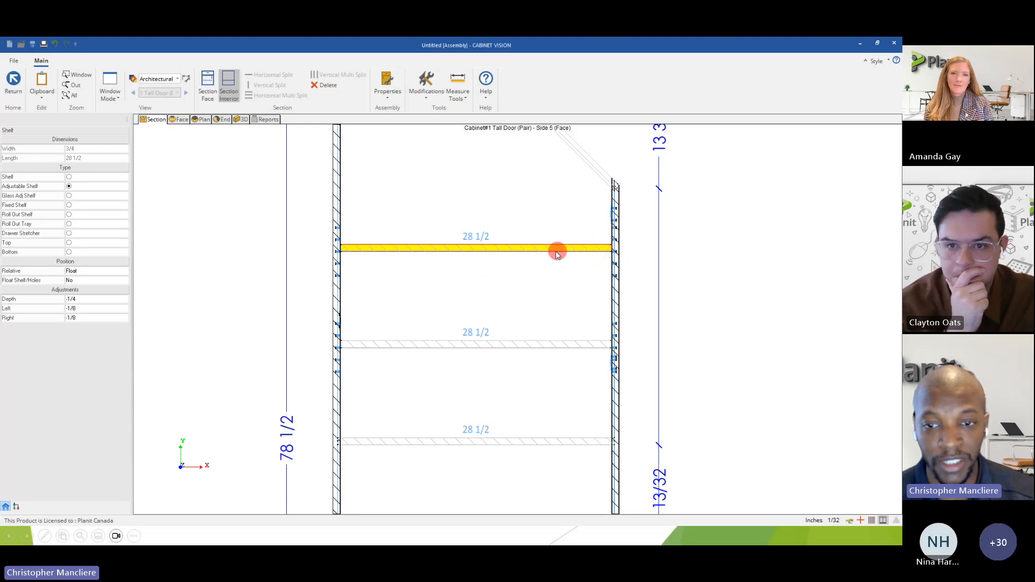
pyautogui.moveTo(551, 252)
pyautogui.mouseDown()
pyautogui.moveTo(562, 284)
pyautogui.moveTo(547, 293)
pyautogui.mouseUp()
pyautogui.scroll(-3, 546, 290)
pyautogui.scroll(-2, 481, 213)
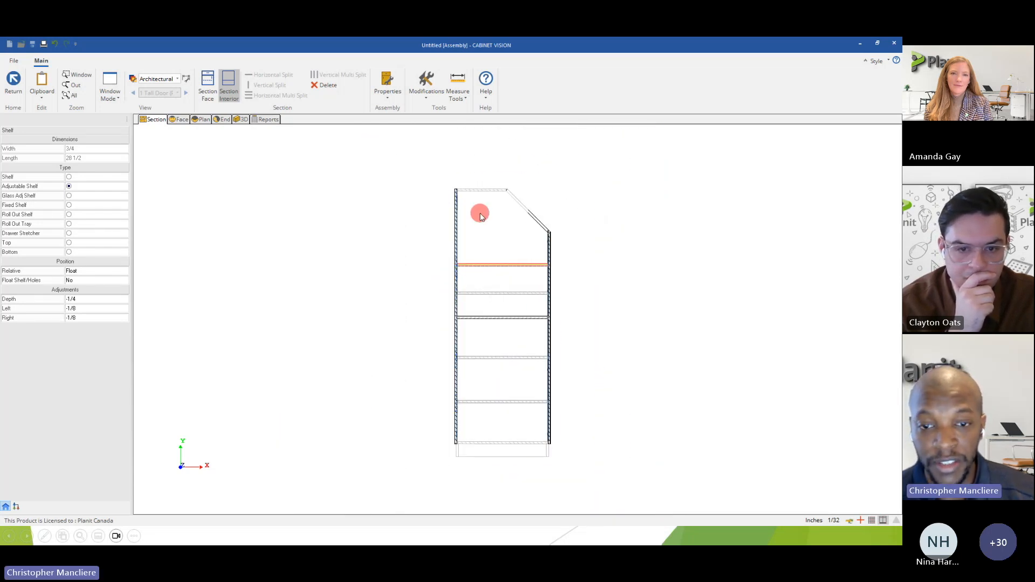
# Examine the cabinet in 3D from the front, above and the other side, focusing on the sloped top panel.
pyautogui.click(242, 119)
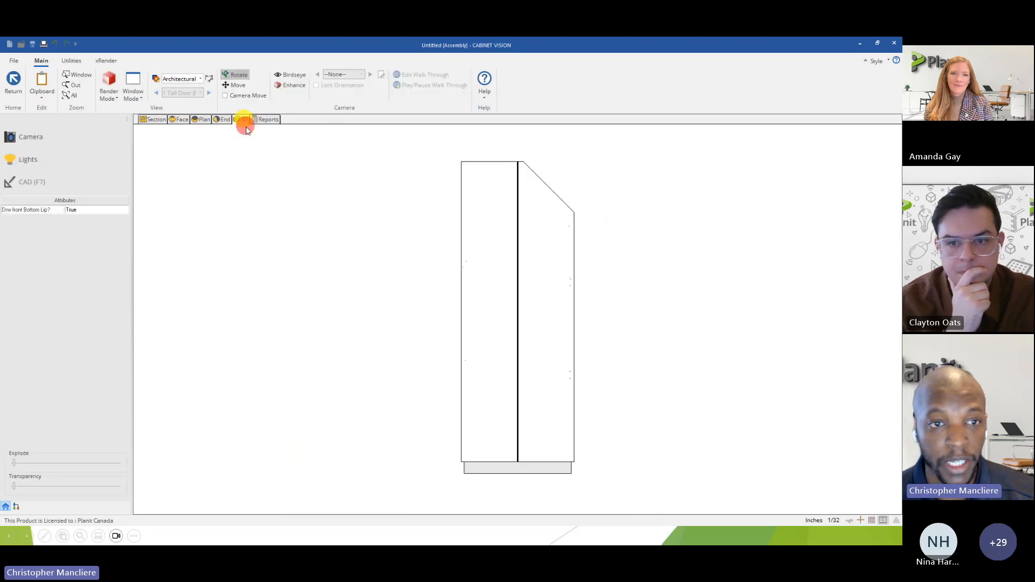
pyautogui.moveTo(534, 225); pyautogui.dragTo(407, 310)
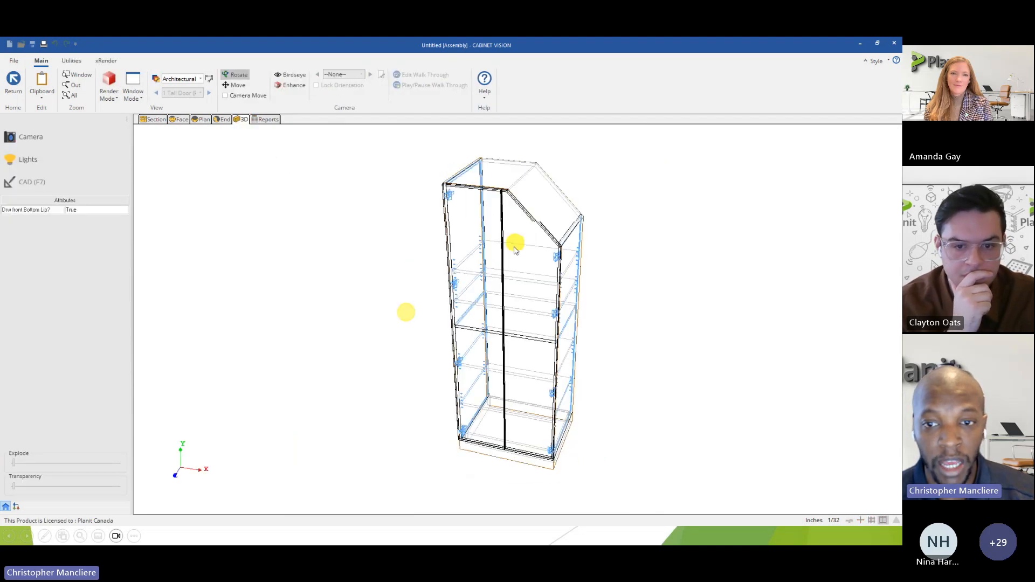
pyautogui.moveTo(515, 241); pyautogui.dragTo(493, 269)
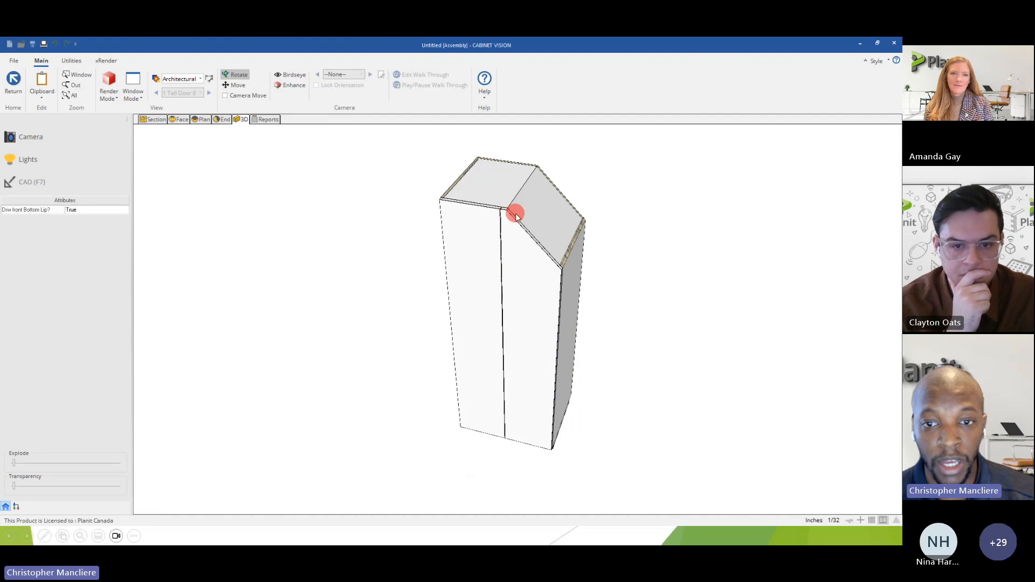
pyautogui.moveTo(597, 226)
pyautogui.mouseDown()
pyautogui.moveTo(578, 236)
pyautogui.moveTo(604, 252)
pyautogui.moveTo(555, 275)
pyautogui.moveTo(456, 263)
pyautogui.moveTo(478, 238)
pyautogui.moveTo(462, 215)
pyautogui.moveTo(471, 222)
pyautogui.moveTo(463, 238)
pyautogui.moveTo(532, 244)
pyautogui.moveTo(435, 254)
pyautogui.moveTo(543, 242)
pyautogui.moveTo(561, 229)
pyautogui.moveTo(496, 282)
pyautogui.moveTo(490, 258)
pyautogui.mouseUp()
pyautogui.moveTo(571, 243)
pyautogui.mouseDown()
pyautogui.moveTo(530, 242)
pyautogui.moveTo(562, 244)
pyautogui.moveTo(550, 257)
pyautogui.moveTo(377, 236)
pyautogui.moveTo(454, 224)
pyautogui.mouseUp()
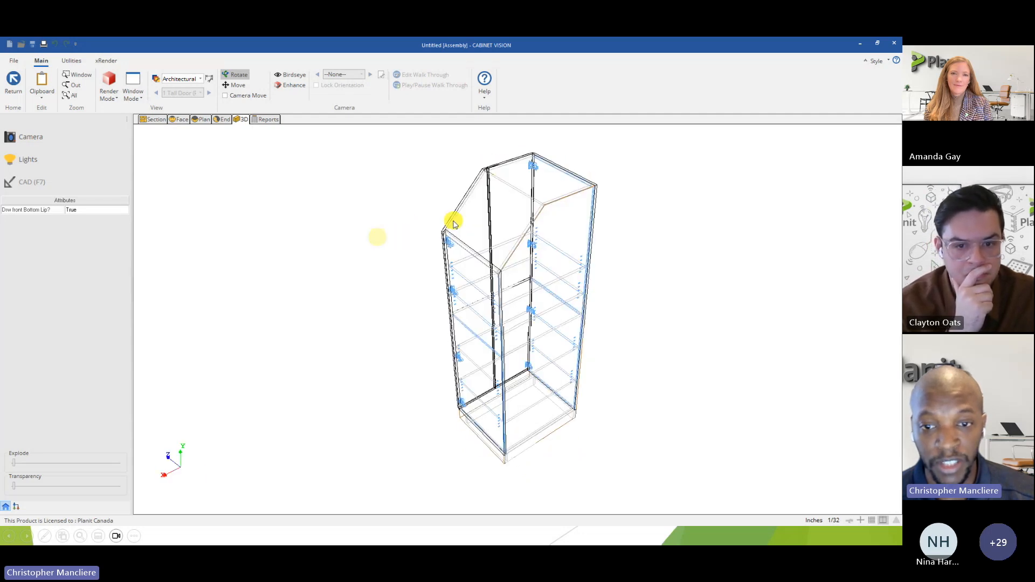
# Return to the wall elevation, move the cabinet to 25 inches from the wall's left end and place a copy 28 inches to its right.
pyautogui.click(16, 91)
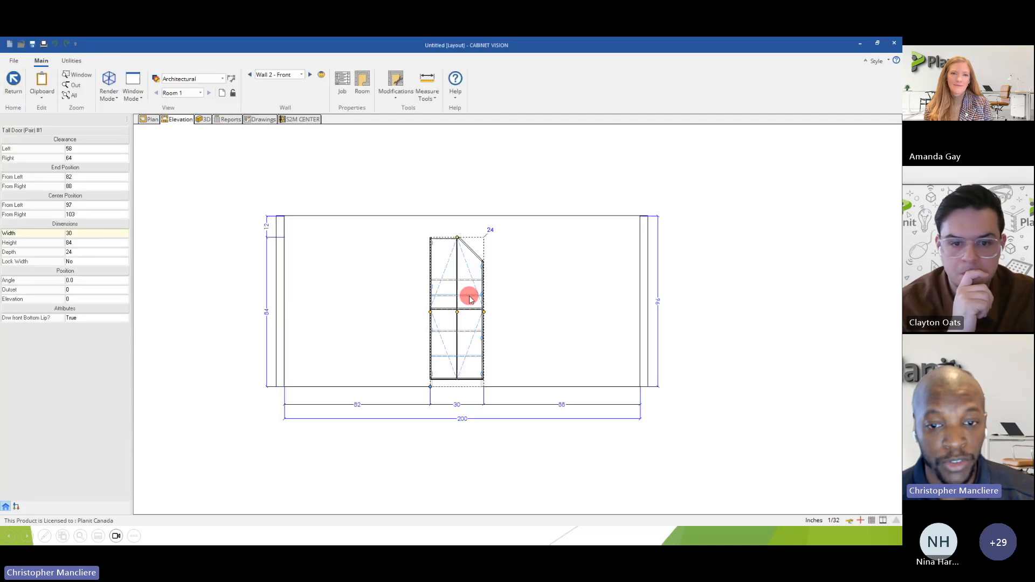
pyautogui.moveTo(456, 312); pyautogui.dragTo(354, 324)
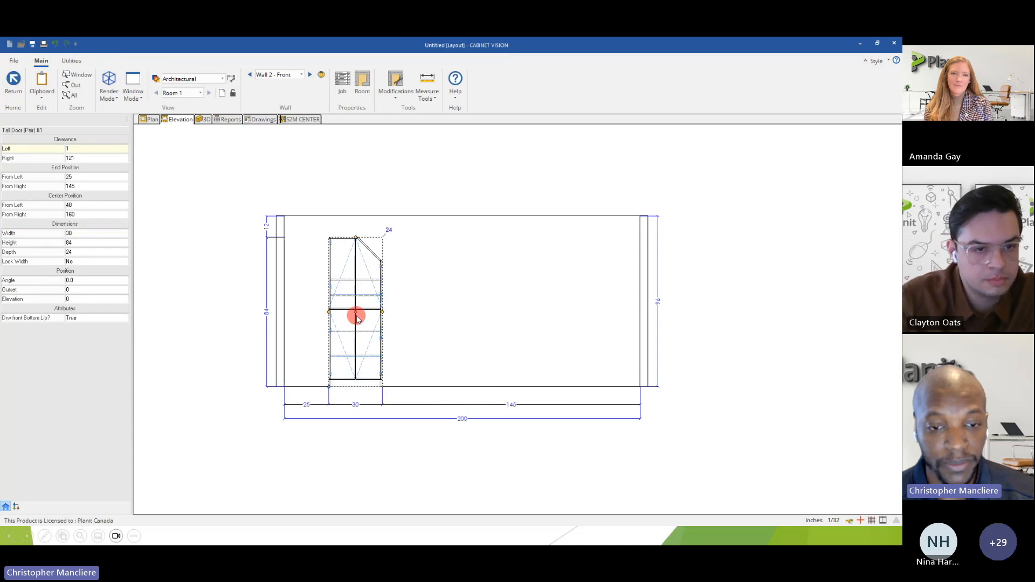
pyautogui.rightClick(358, 286)
pyautogui.click(359, 249)
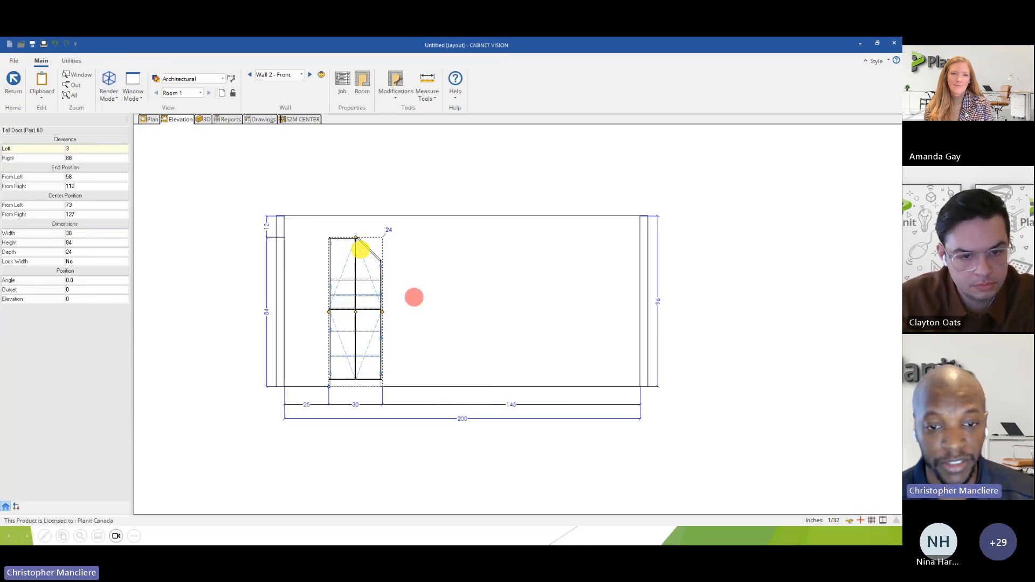
pyautogui.click(455, 342)
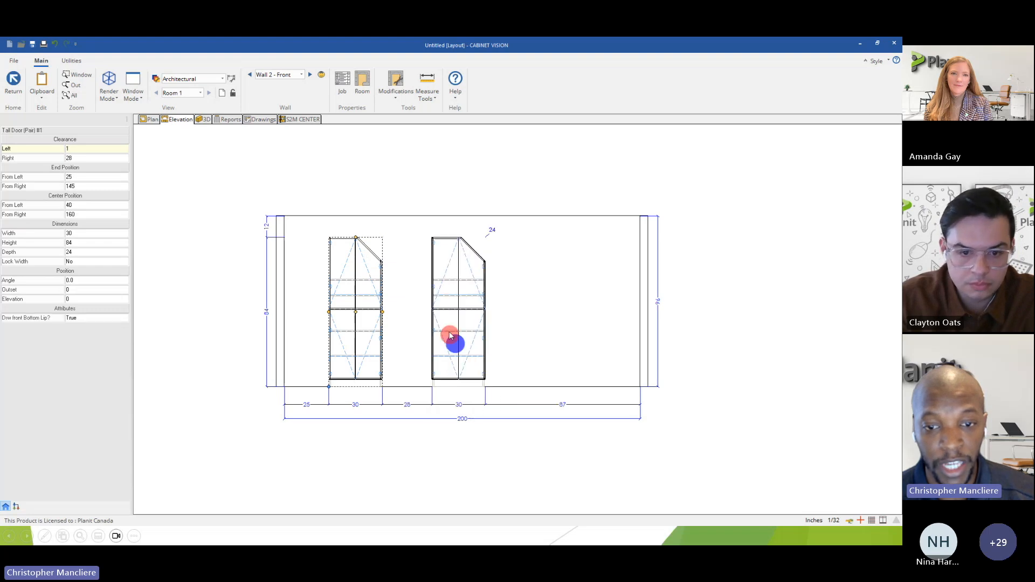
# Stretch the copied cabinet to a width of 50 inches and check how its angled corner adapts.
pyautogui.moveTo(485, 315); pyautogui.dragTo(520, 309)
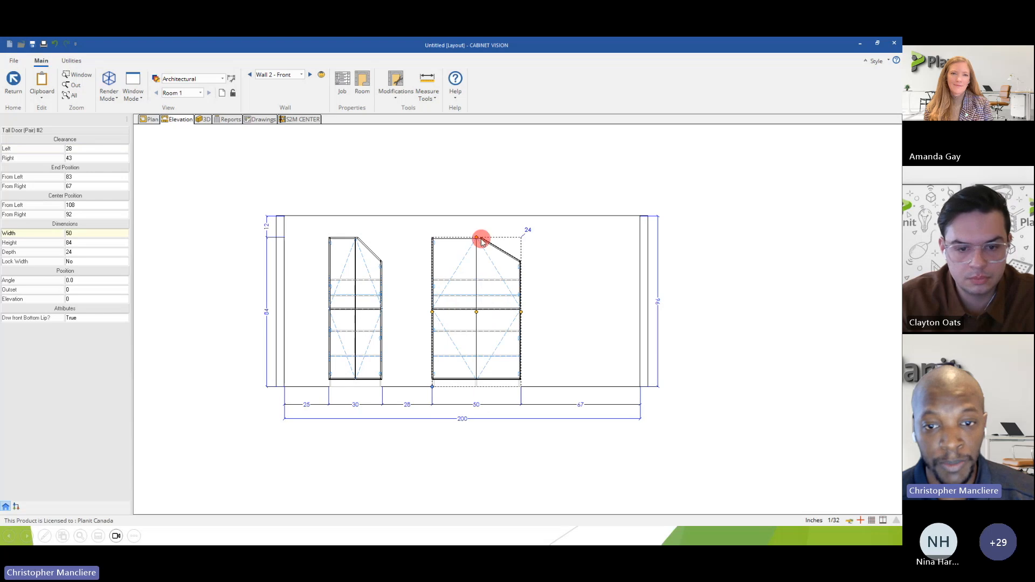
pyautogui.scroll(3, 515, 265)
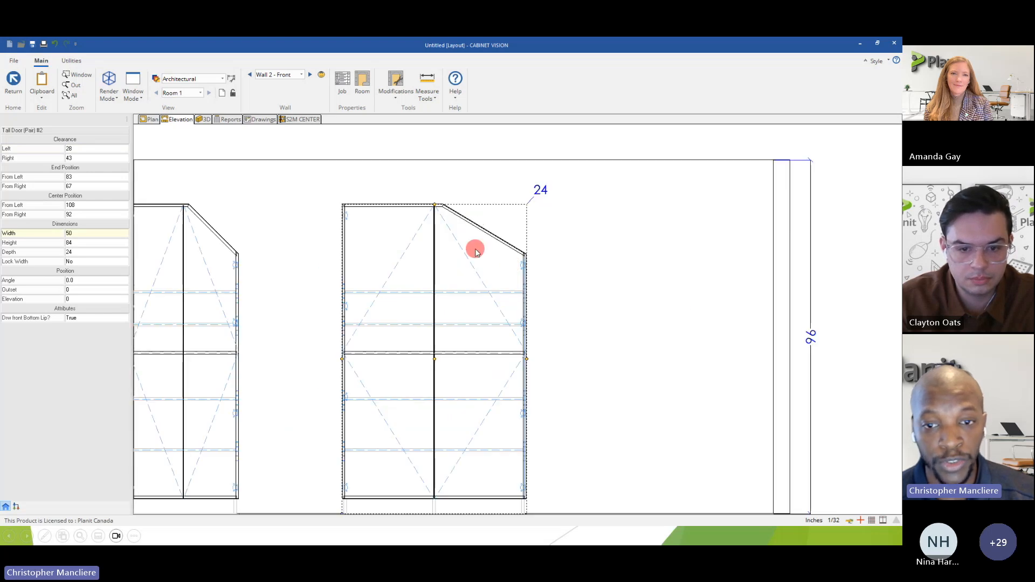
pyautogui.scroll(-2, 470, 227)
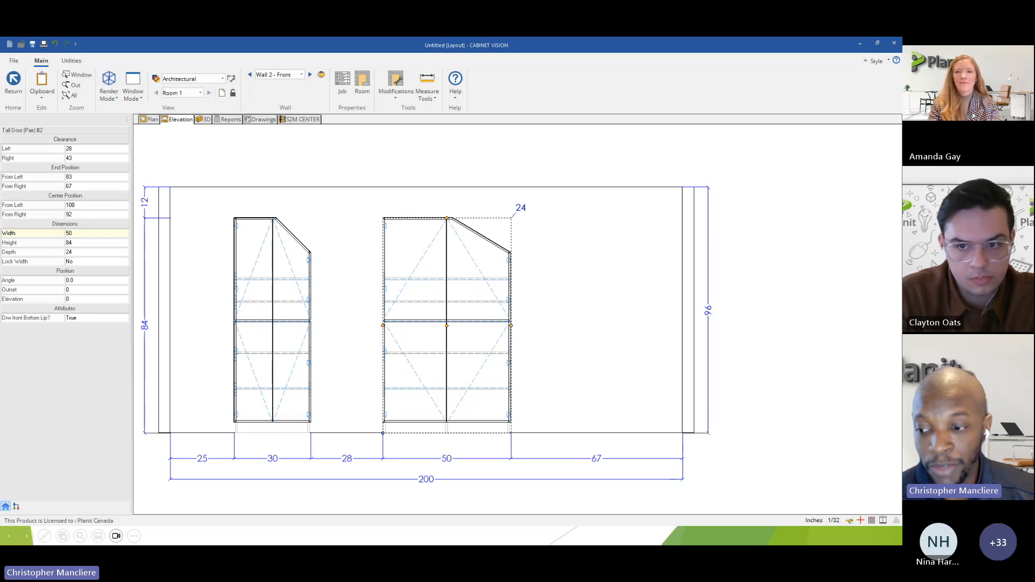
pyautogui.press('Right')
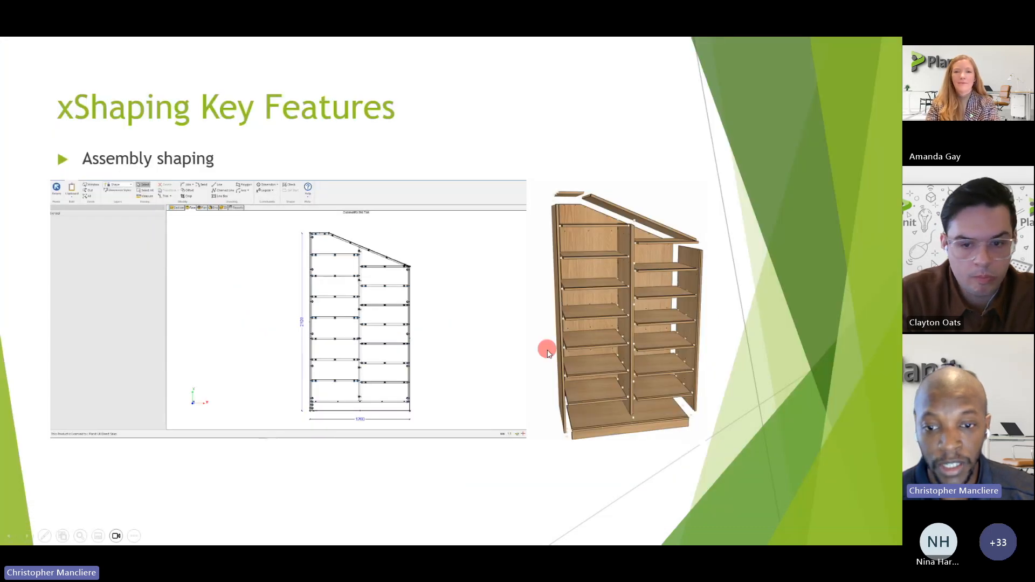
pyautogui.press('Right')
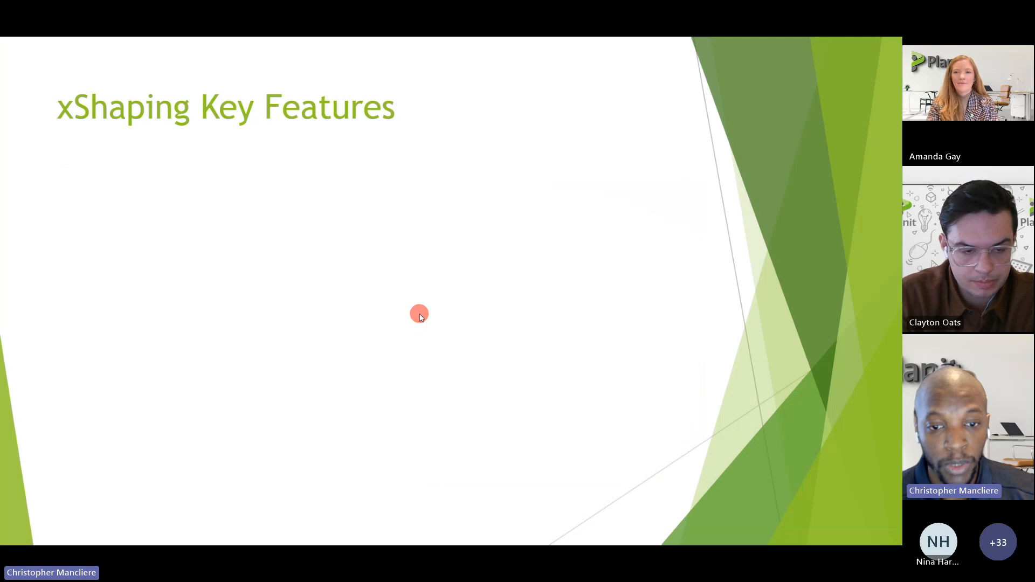
pyautogui.press('Right')
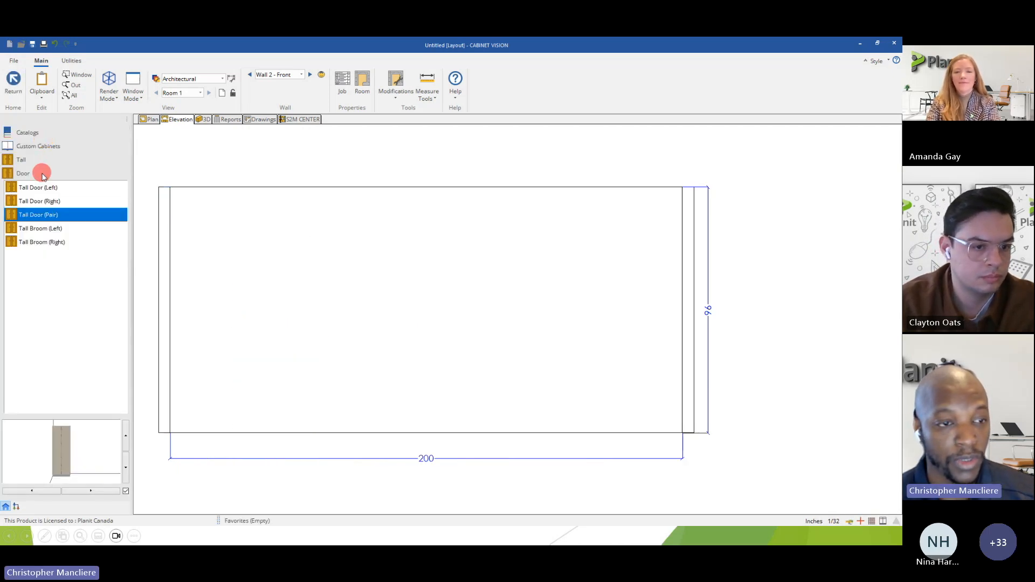
# Place an Upper Door (Pair) cabinet on the empty wall, 82 inches from the left end.
pyautogui.click(28, 146)
pyautogui.click(30, 173)
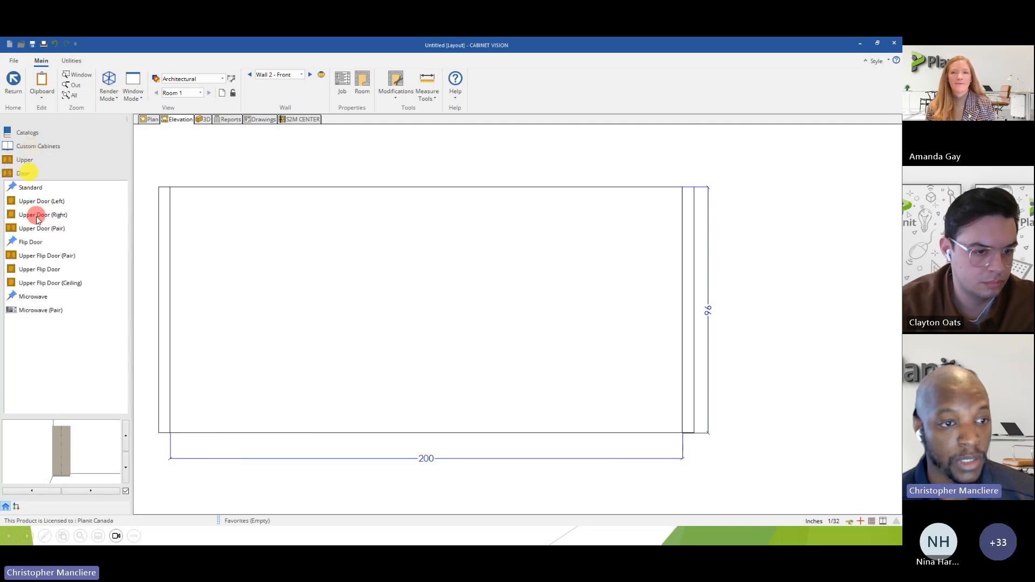
pyautogui.click(35, 227)
pyautogui.click(414, 274)
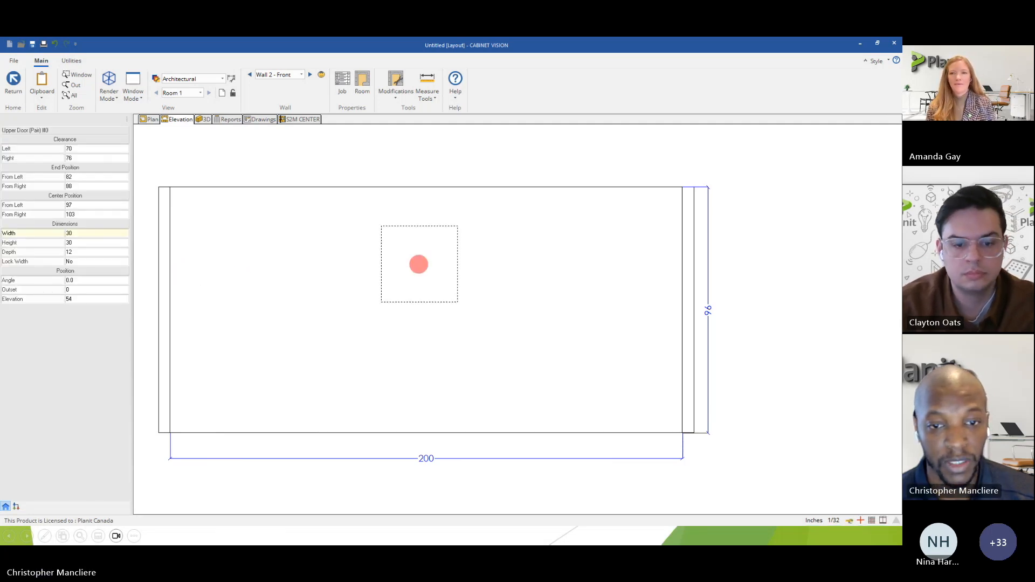
pyautogui.click(398, 297)
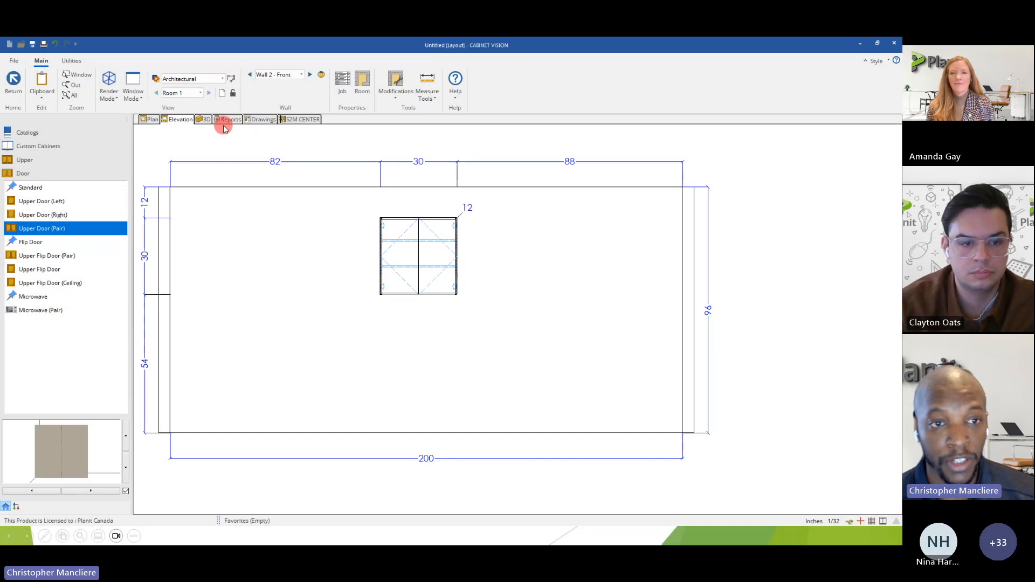
# Open the upper cabinet at assembly level and examine it in 3D and in the plan, face and end views.
pyautogui.doubleClick(428, 235)
pyautogui.click(238, 120)
pyautogui.moveTo(538, 305); pyautogui.dragTo(313, 236)
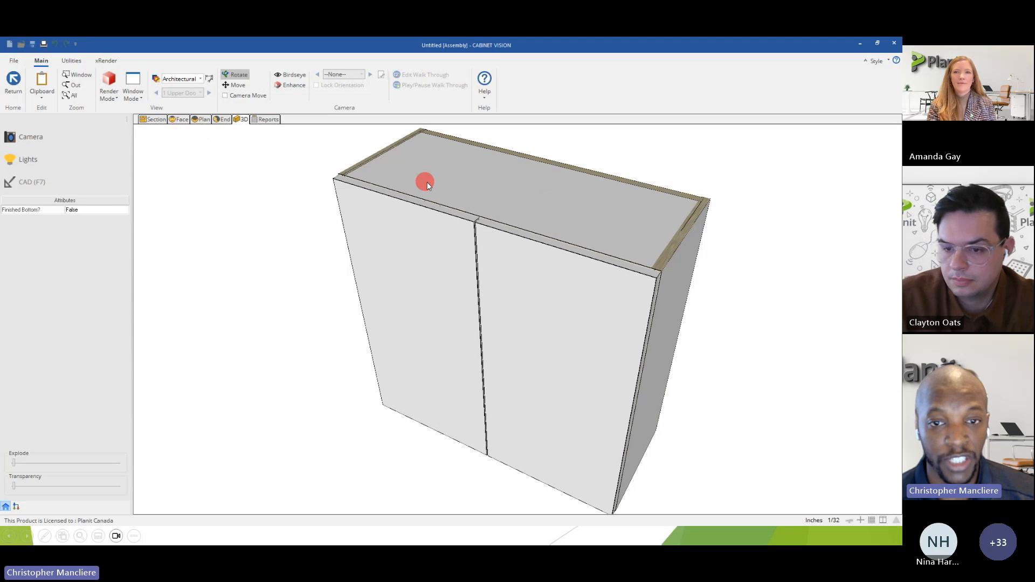
pyautogui.click(201, 121)
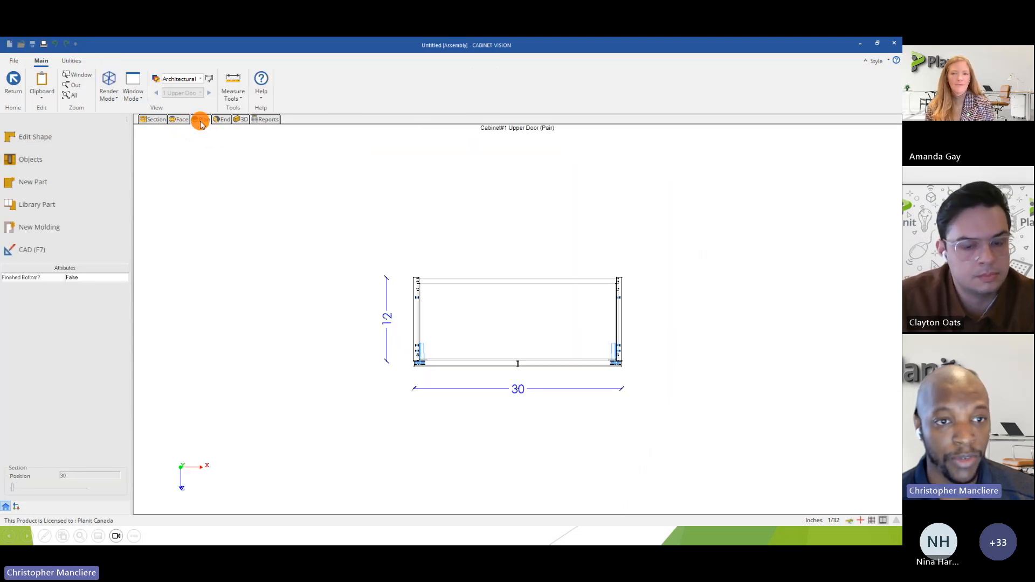
pyautogui.click(178, 119)
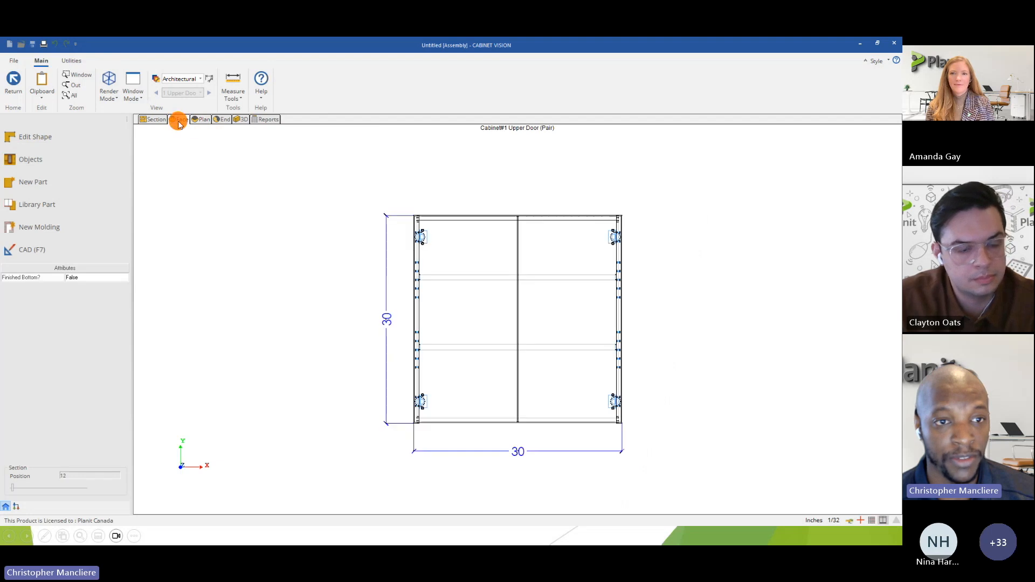
pyautogui.click(220, 121)
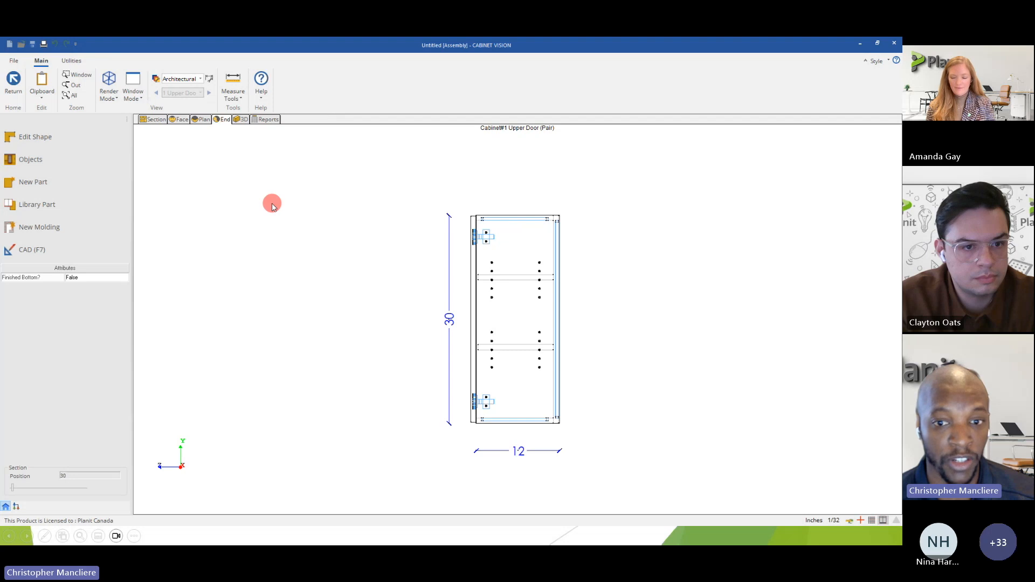
# Edit the cabinet's shape in plan view, draw a line box overlapping the middle of the back edge and check the shape's validity.
pyautogui.click(202, 119)
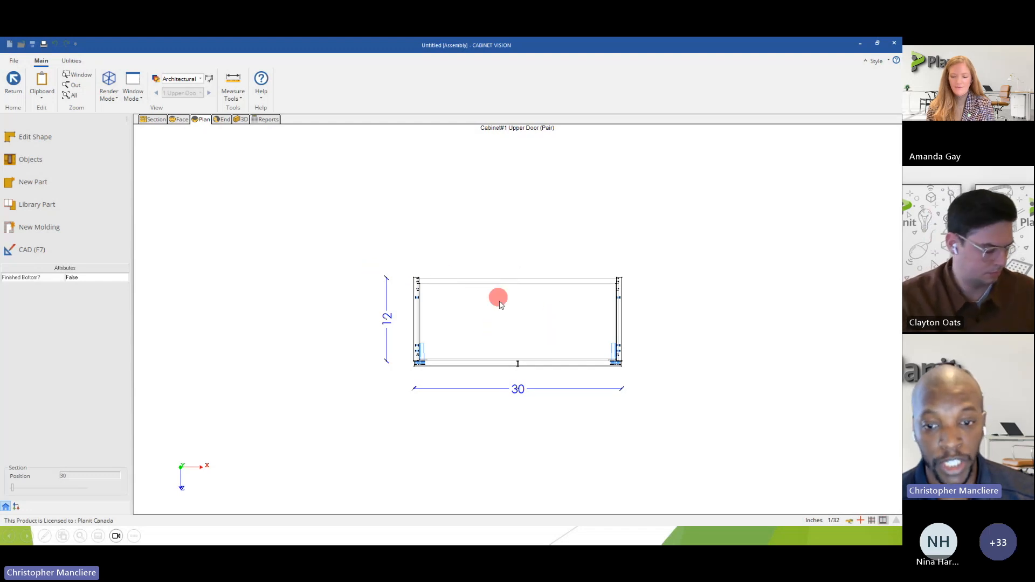
pyautogui.click(37, 138)
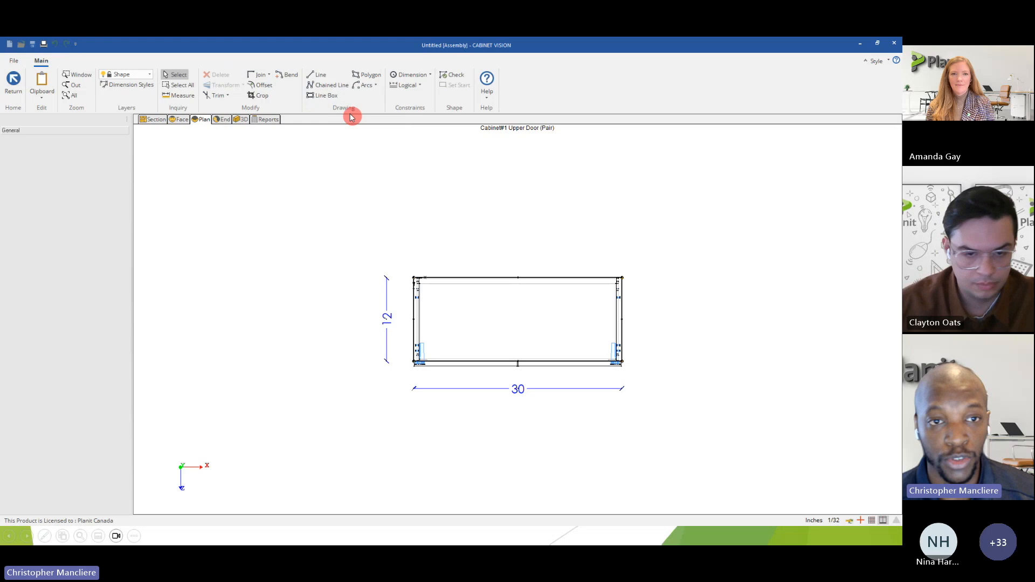
pyautogui.click(324, 95)
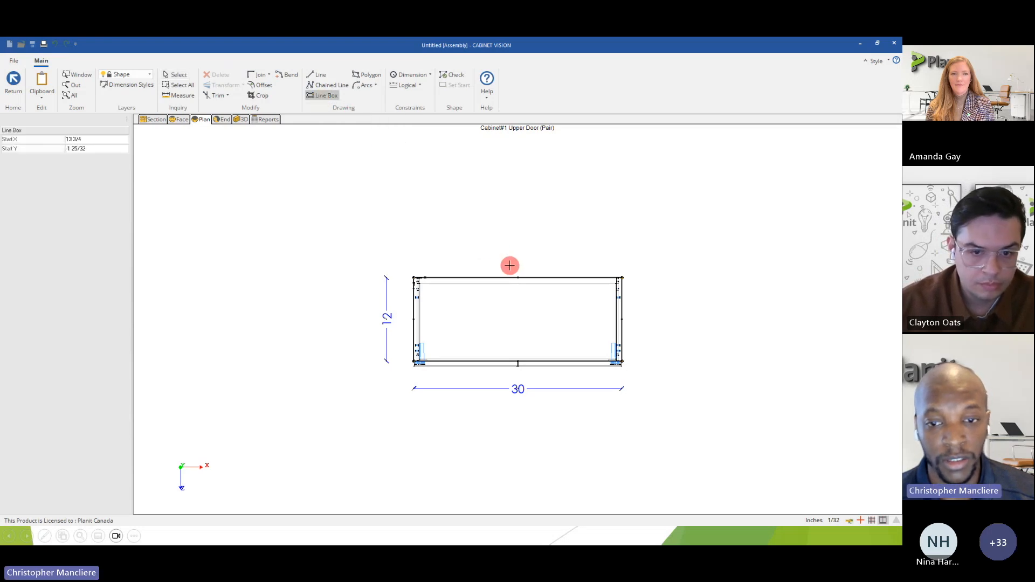
pyautogui.click(496, 246)
pyautogui.click(560, 319)
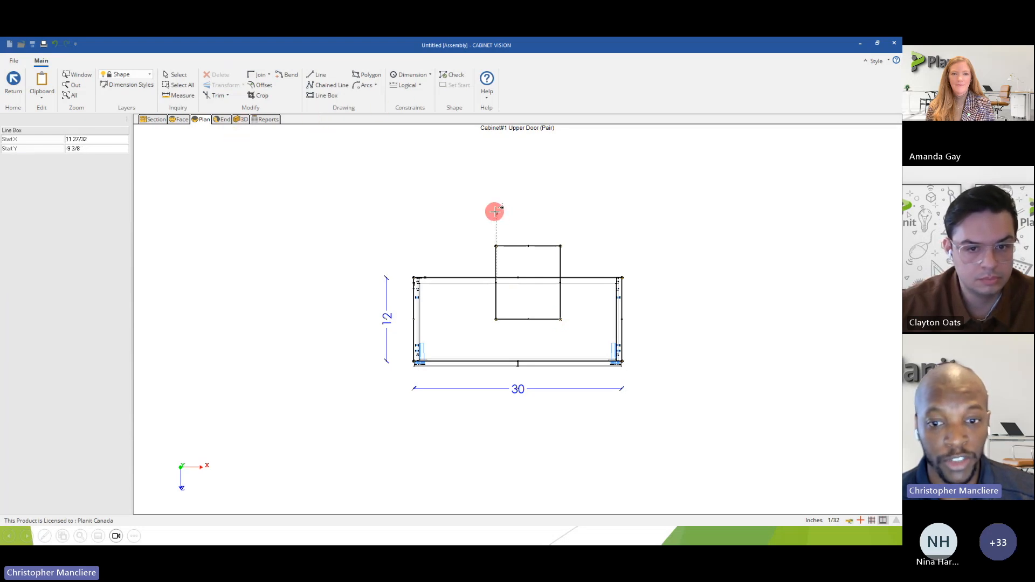
pyautogui.click(453, 74)
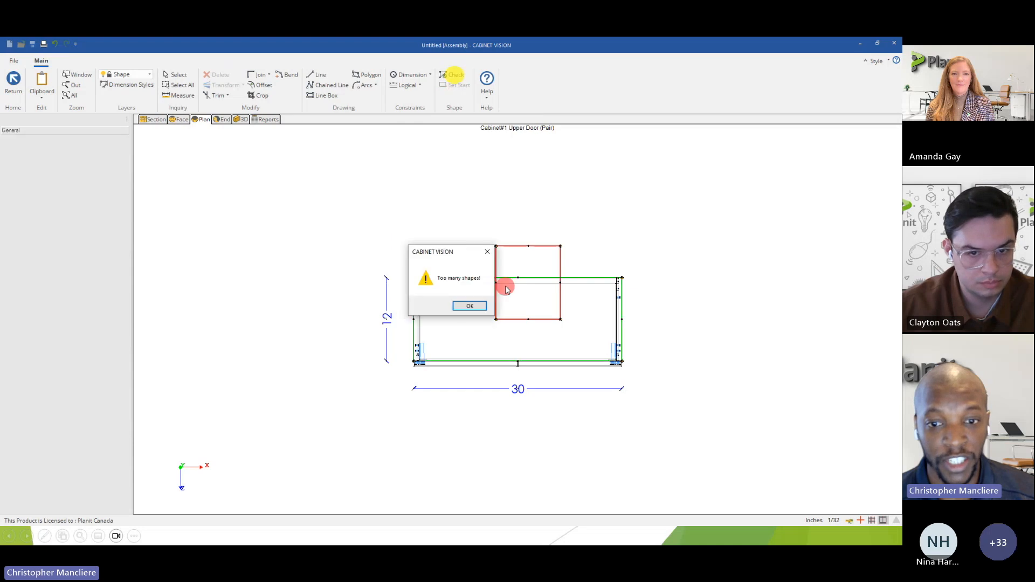
pyautogui.click(469, 306)
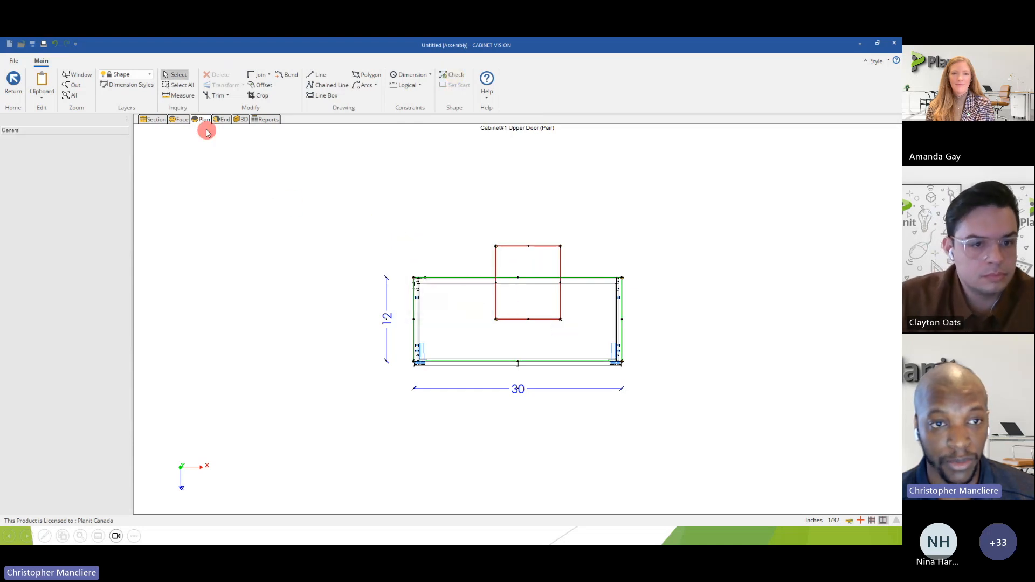
# Trim the box lines outside the cabinet and the back edge between them to leave a rectangular notch, and check the shape.
pyautogui.click(216, 97)
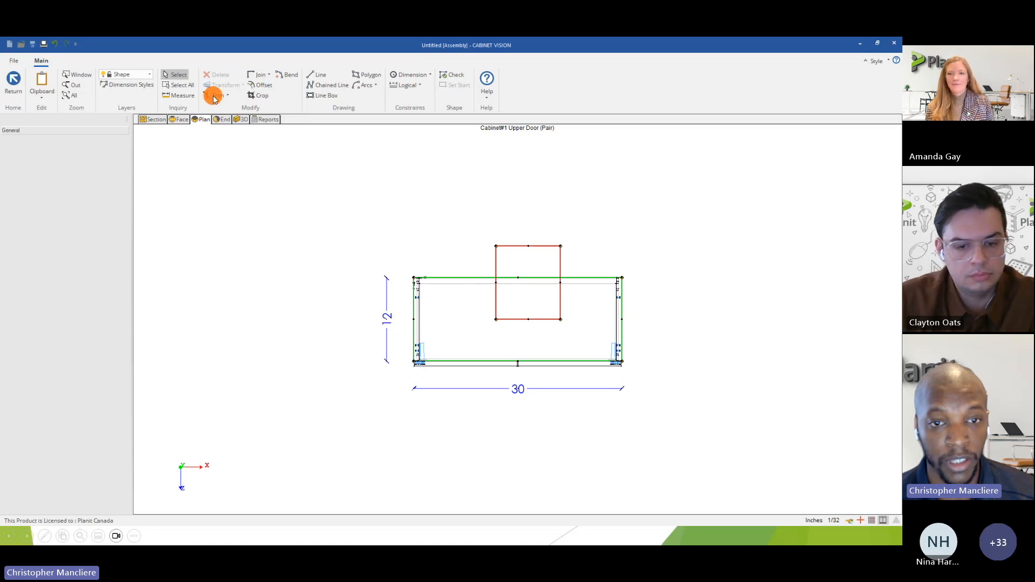
pyautogui.click(496, 259)
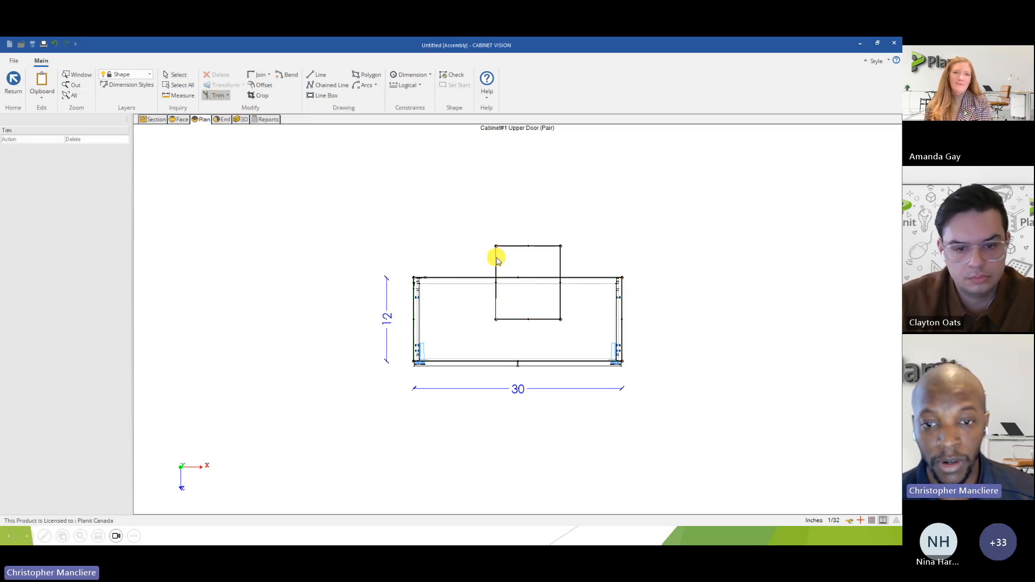
pyautogui.click(514, 247)
pyautogui.click(518, 277)
pyautogui.click(562, 262)
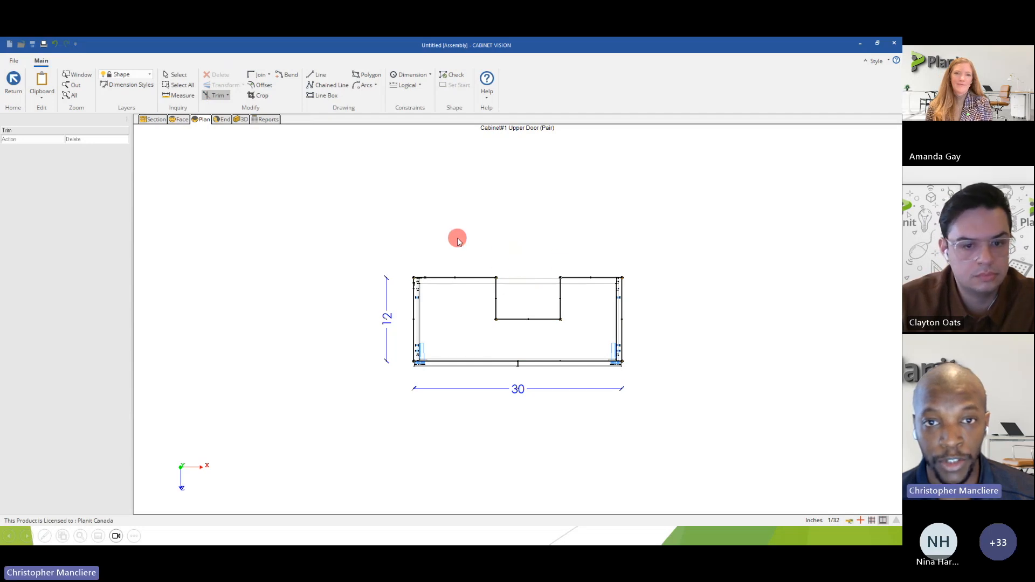
pyautogui.click(454, 74)
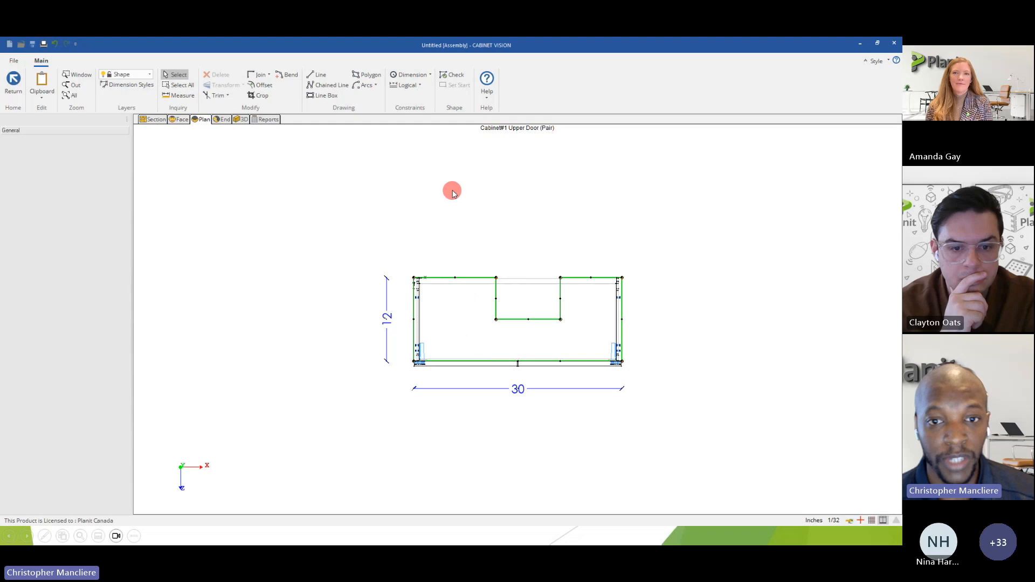
# Review the logical and dimension constraint types available for the cabinet shape.
pyautogui.click(406, 86)
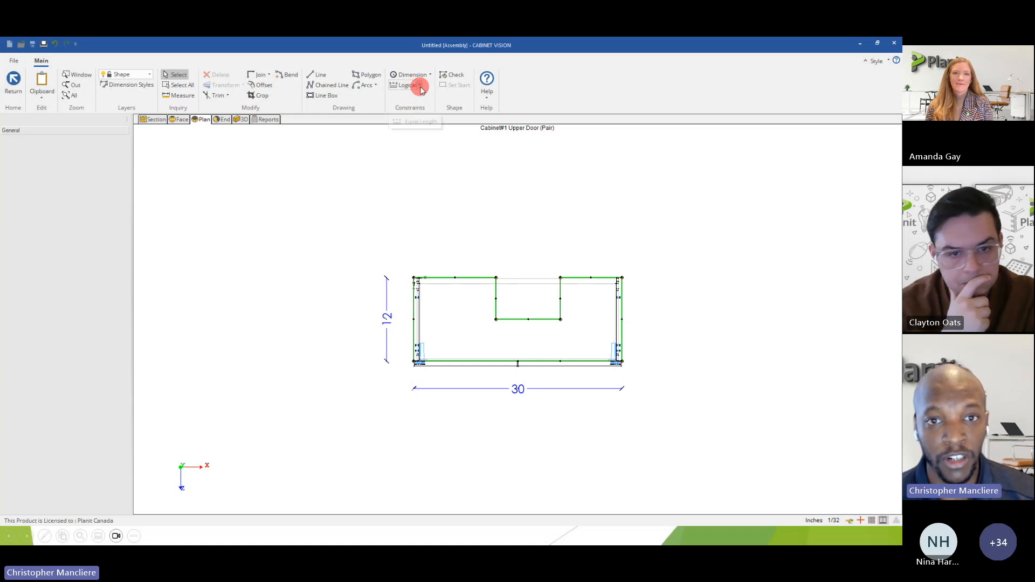
pyautogui.click(421, 87)
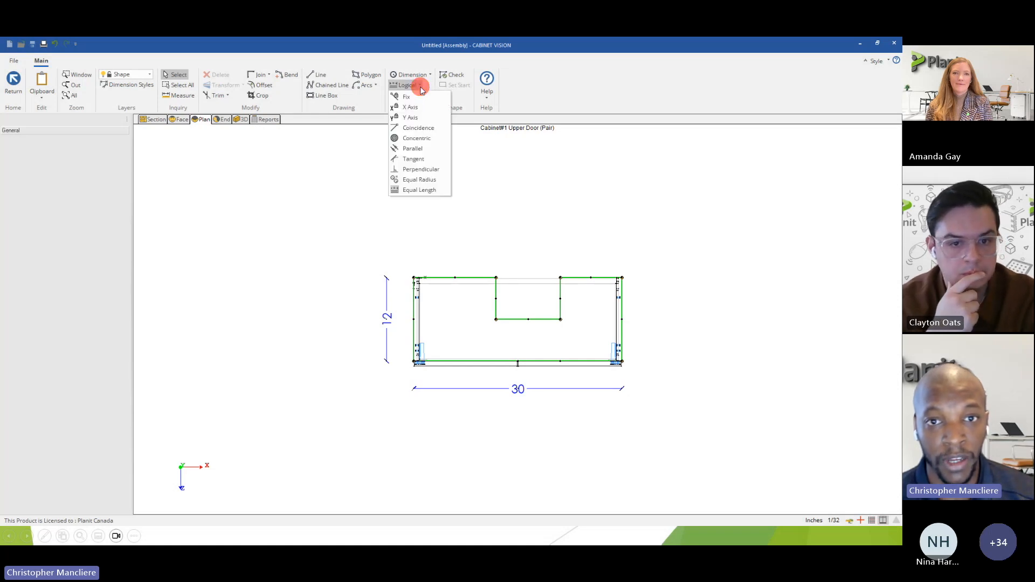
pyautogui.click(429, 76)
pyautogui.click(431, 78)
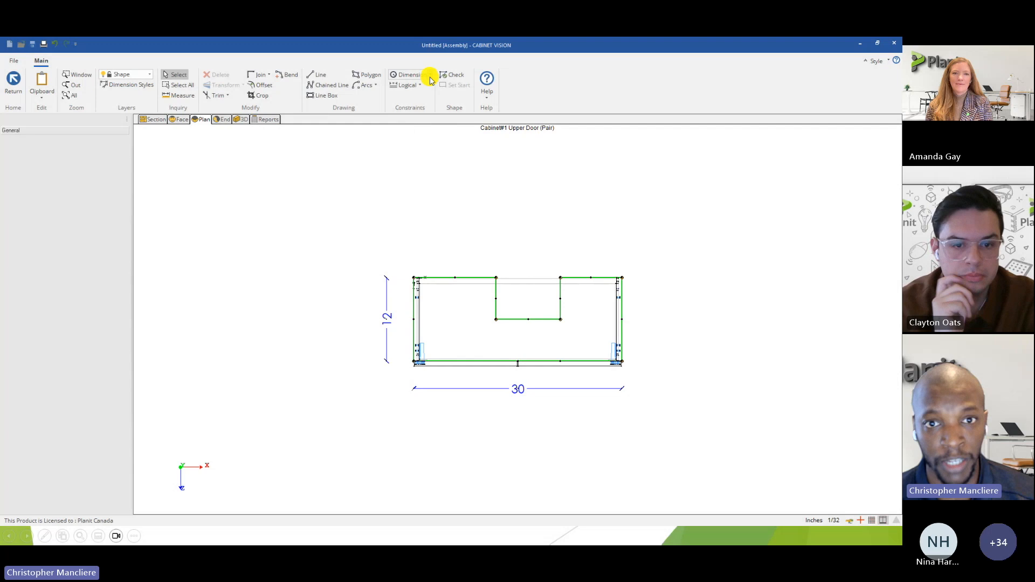
pyautogui.click(431, 78)
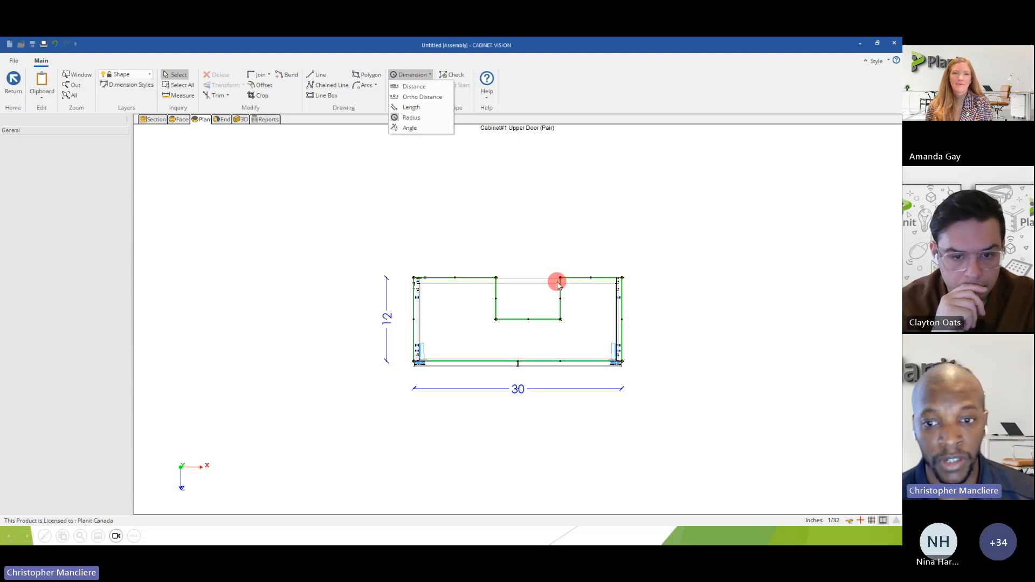
pyautogui.click(429, 76)
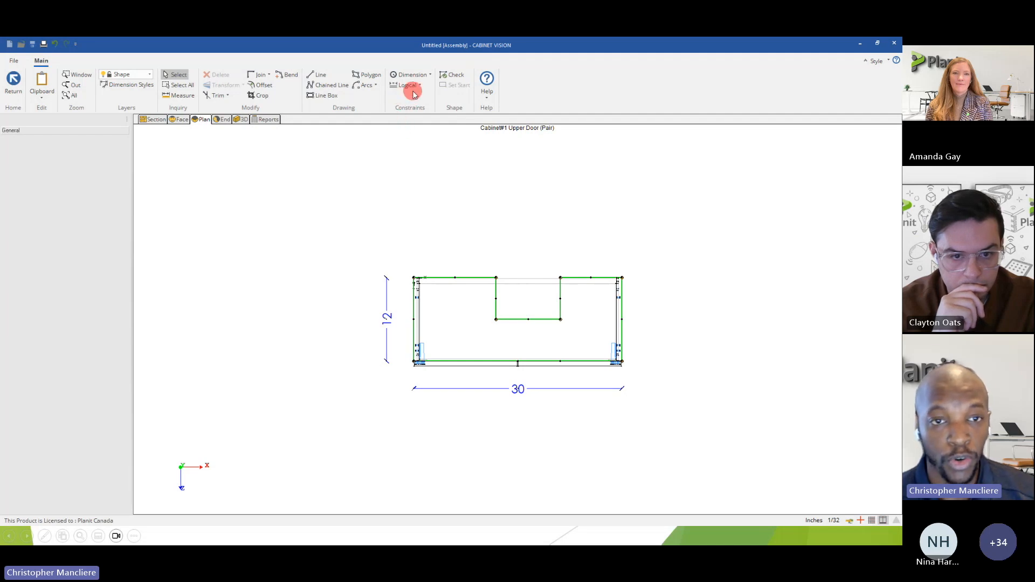
pyautogui.click(420, 86)
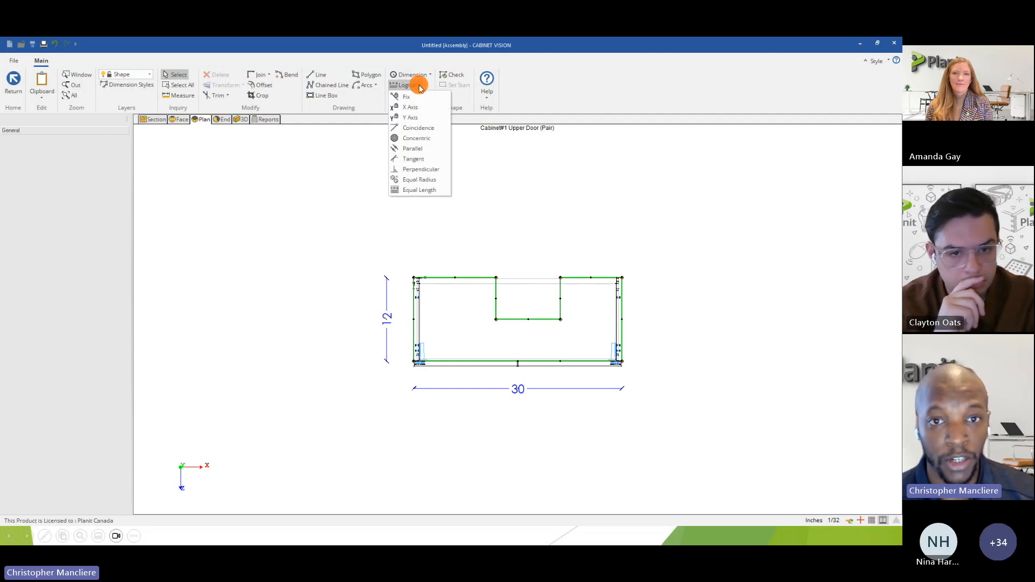
pyautogui.click(420, 86)
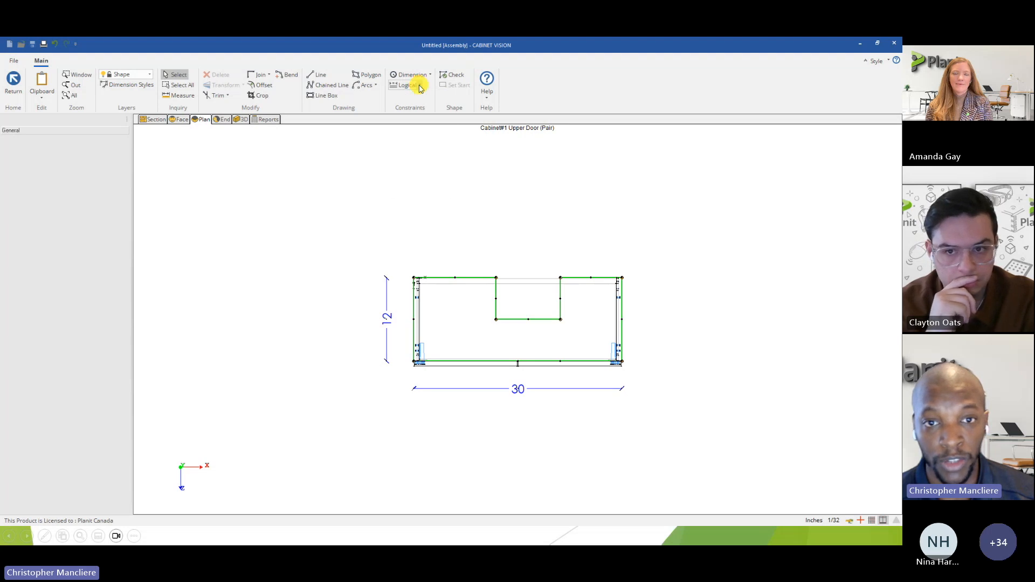
pyautogui.click(420, 87)
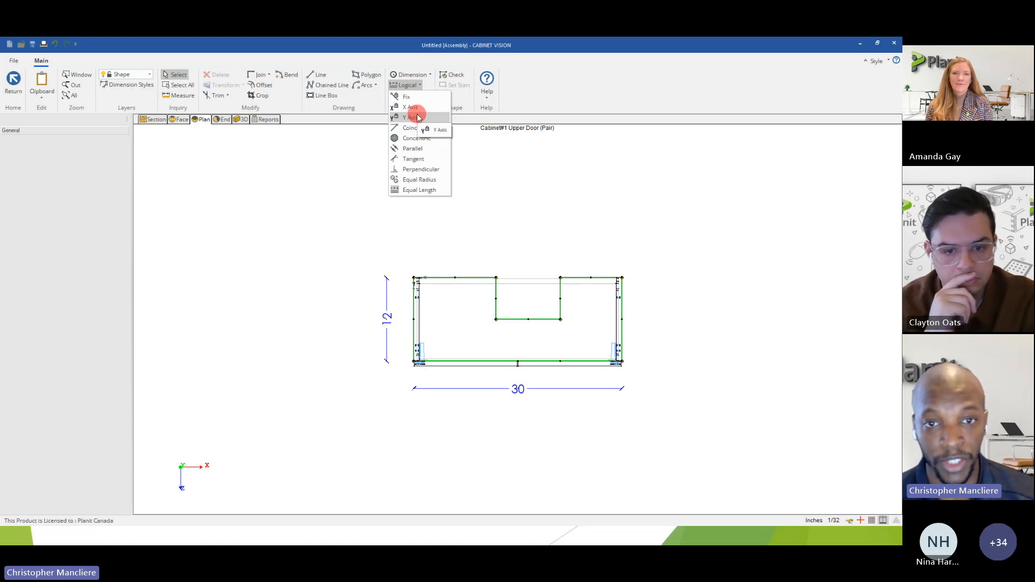
pyautogui.click(421, 85)
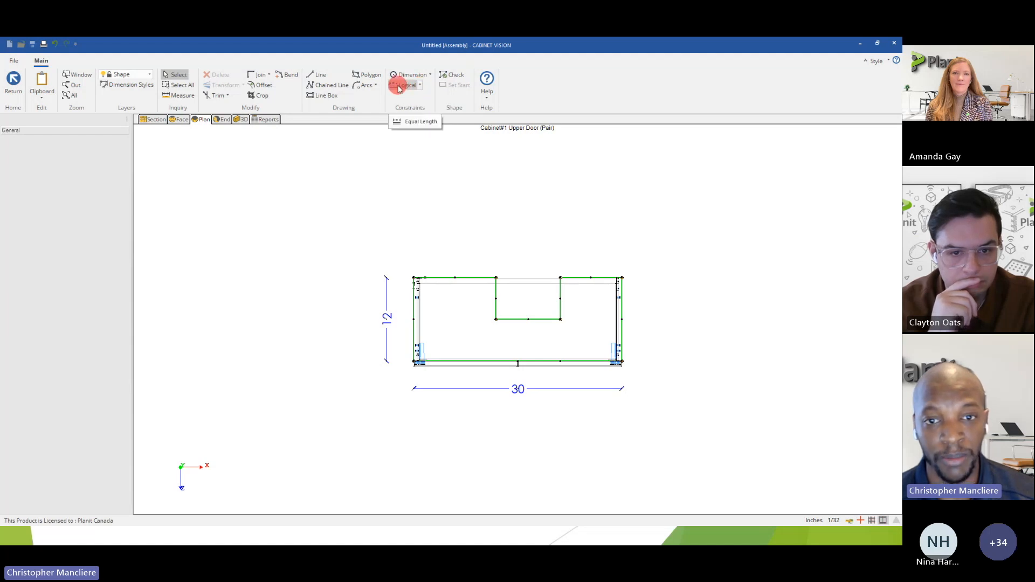
pyautogui.click(430, 75)
pyautogui.click(431, 77)
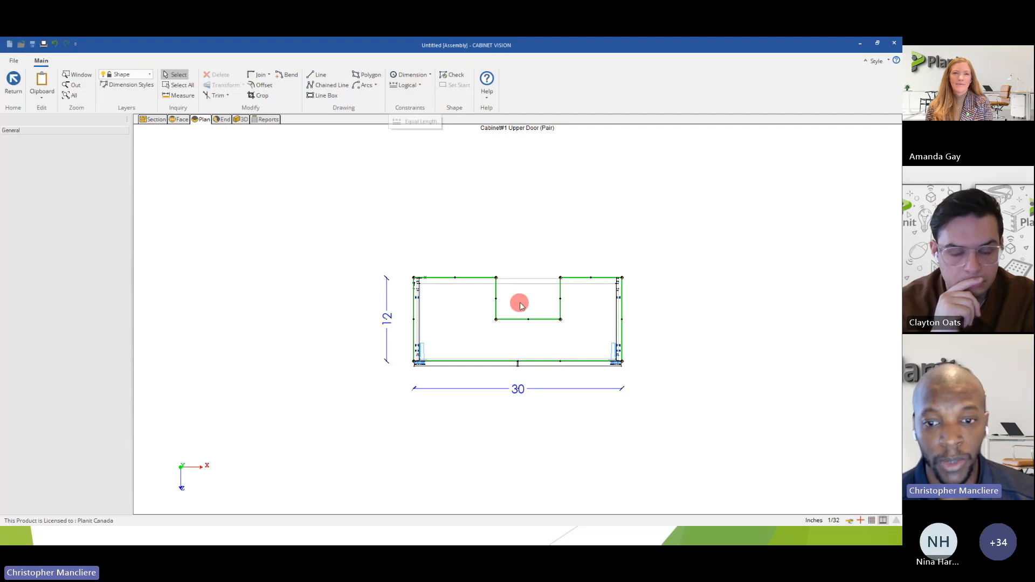
# Apply a Fix constraint to the back-left corner point of the notched cabinet shape.
pyautogui.scroll(3, 541, 315)
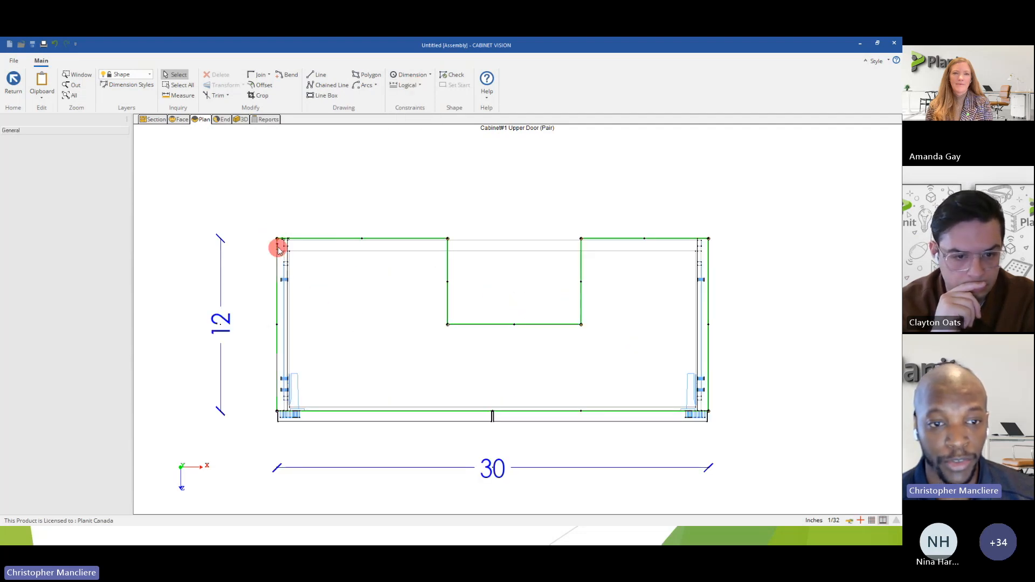
pyautogui.scroll(2, 274, 241)
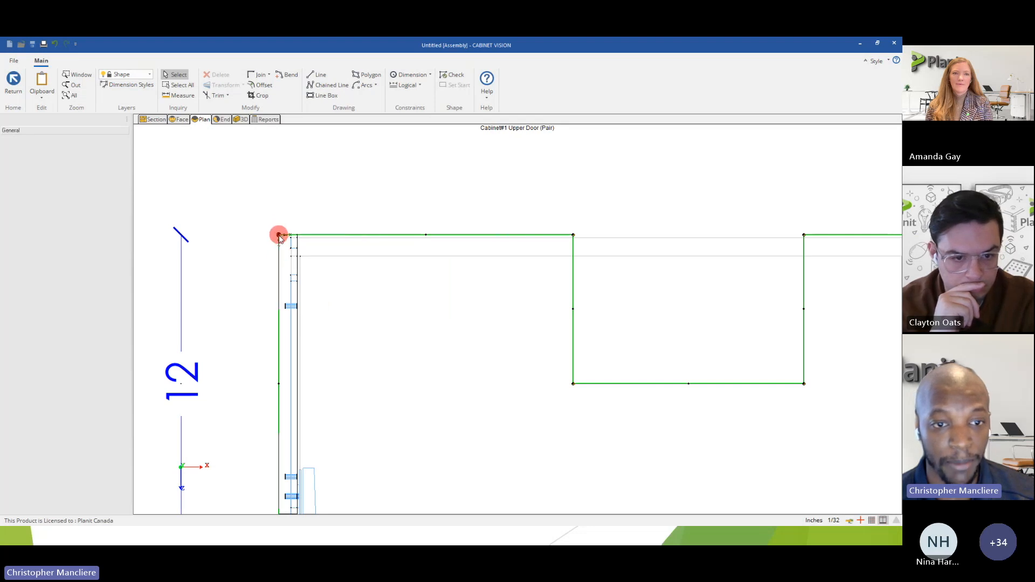
pyautogui.click(421, 87)
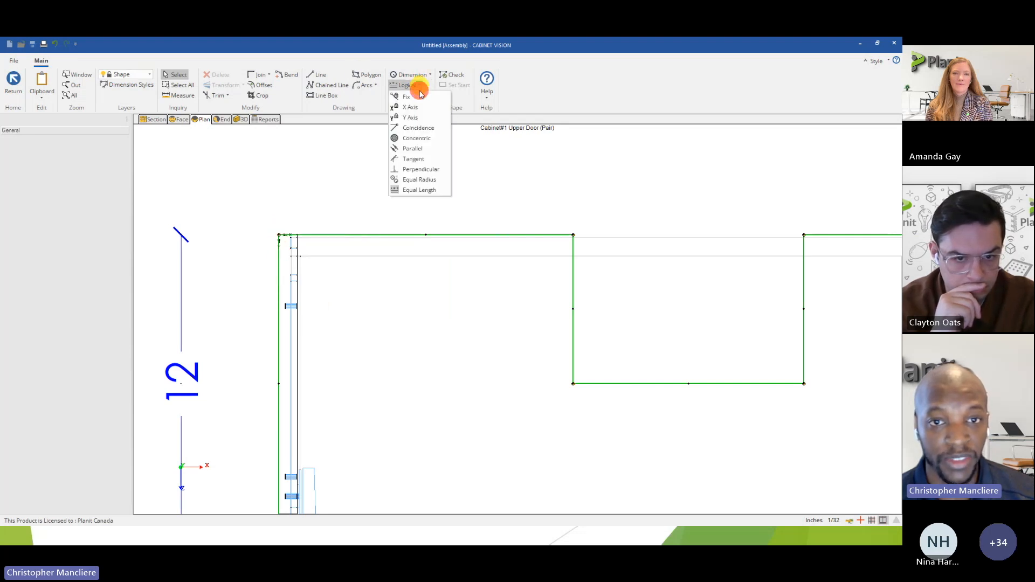
pyautogui.click(426, 99)
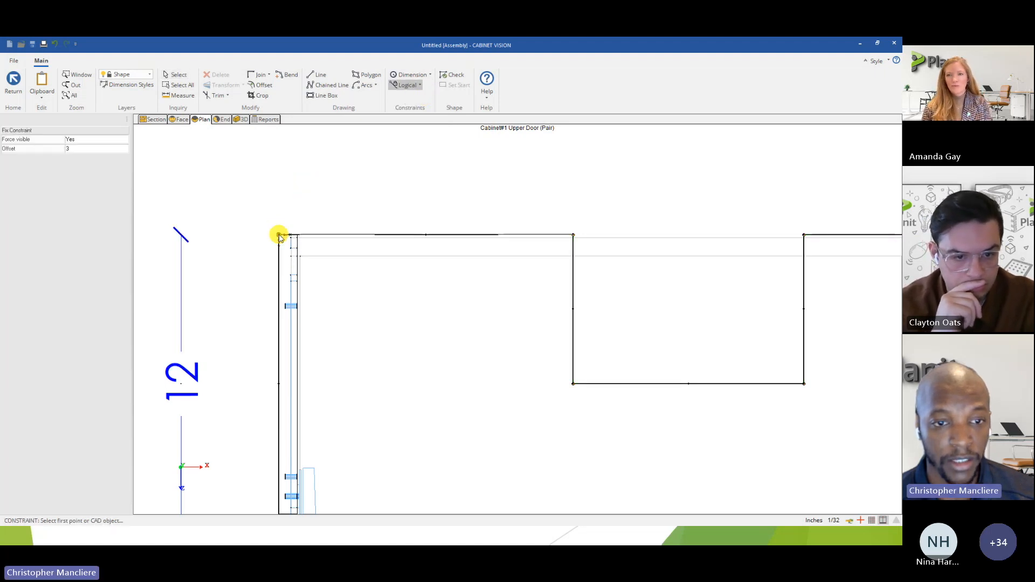
pyautogui.scroll(-3, 279, 233)
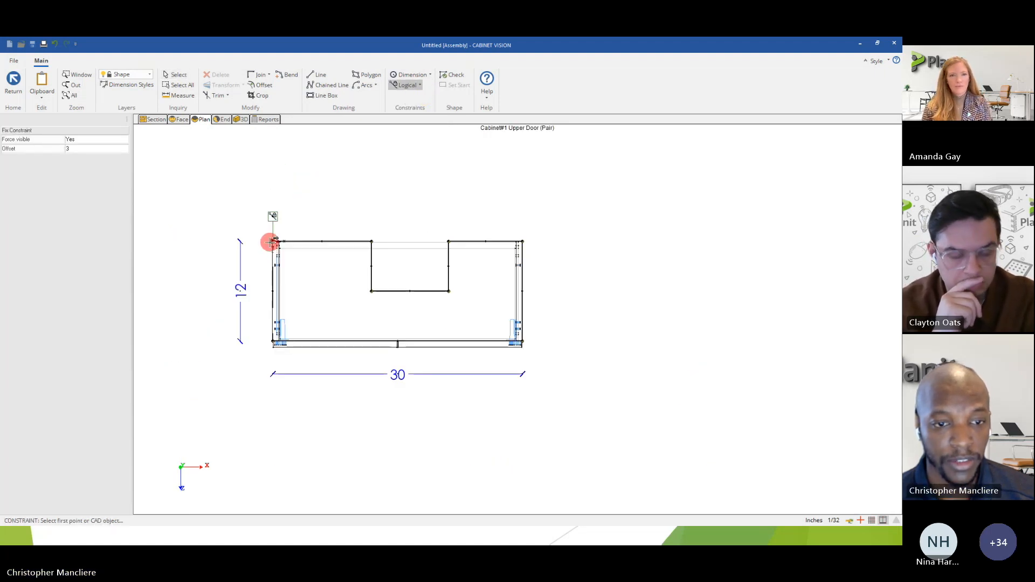
pyautogui.scroll(2, 270, 242)
pyautogui.click(272, 233)
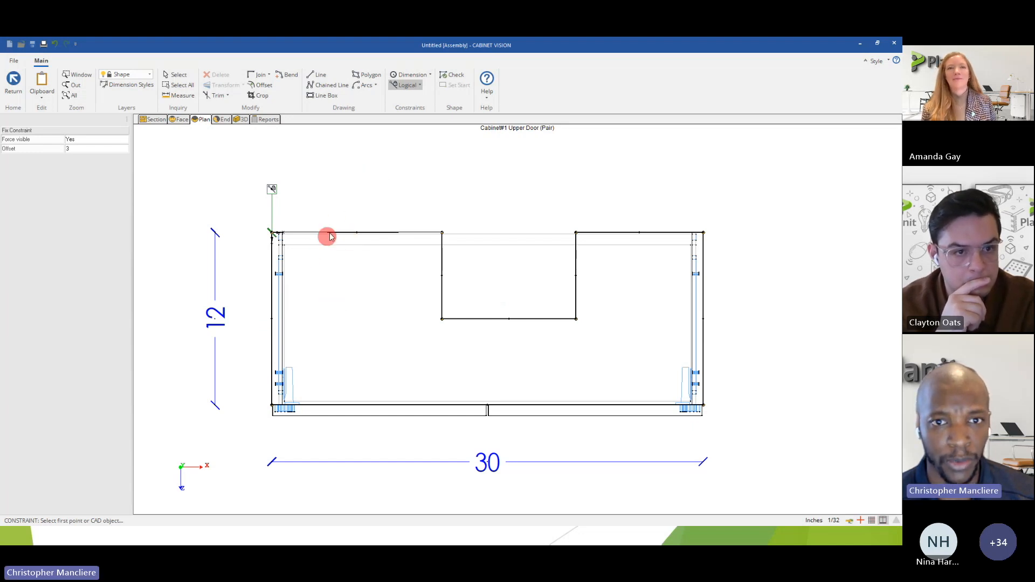
# Apply X Axis constraints to the front edge and to both back edge segments beside the notch.
pyautogui.click(422, 87)
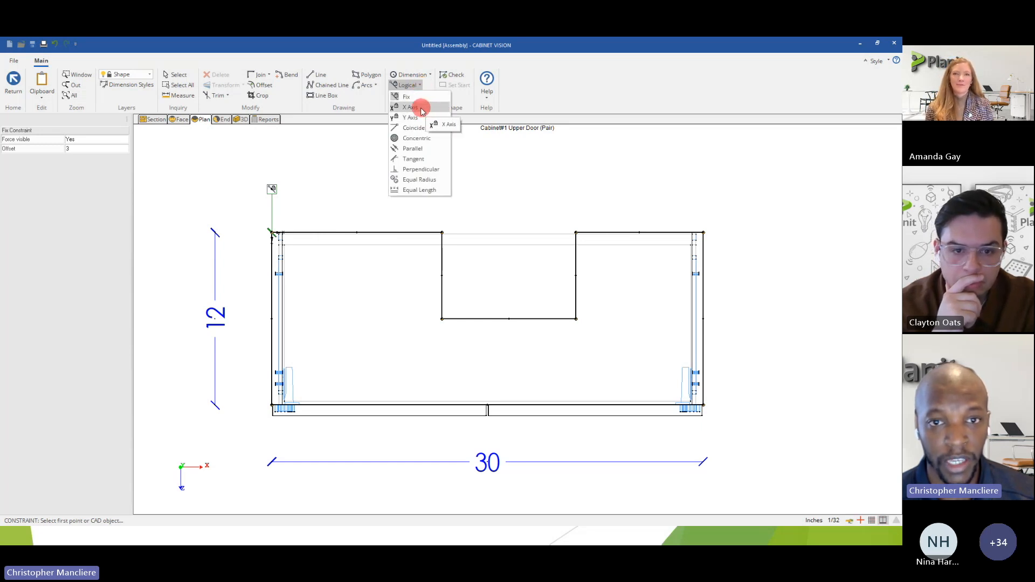
pyautogui.click(422, 109)
pyautogui.scroll(3, 278, 244)
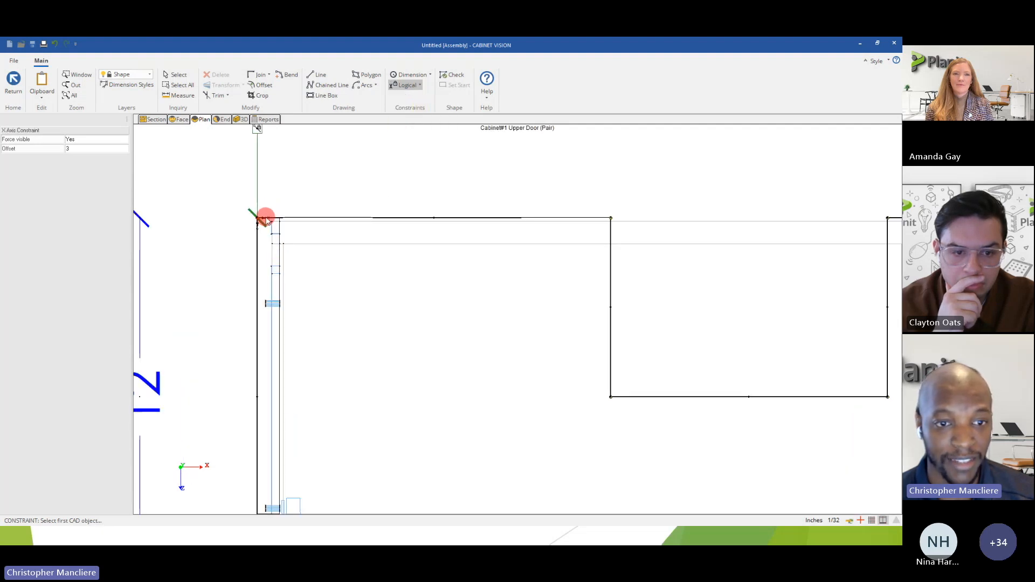
pyautogui.scroll(-3, 256, 229)
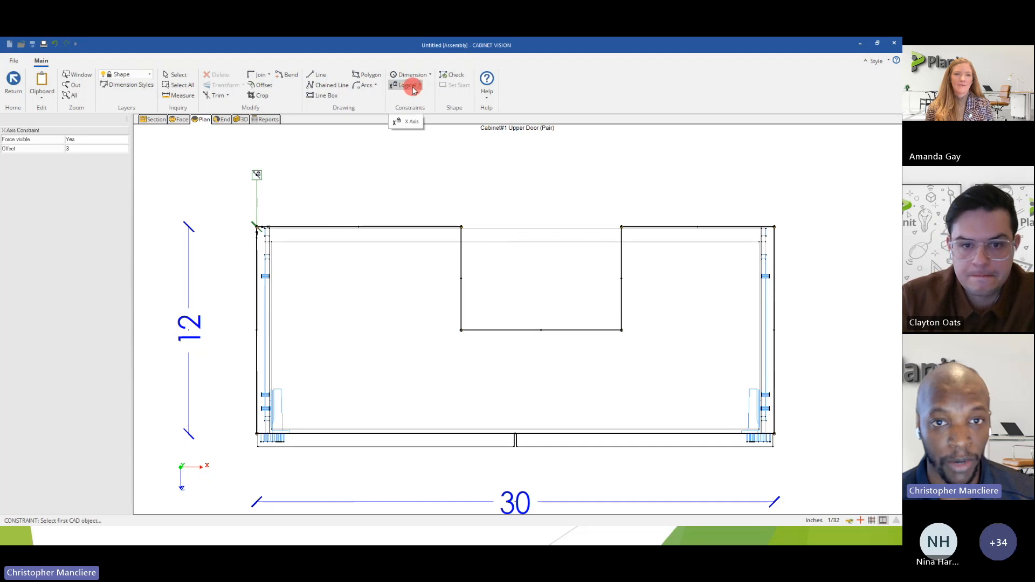
pyautogui.click(340, 227)
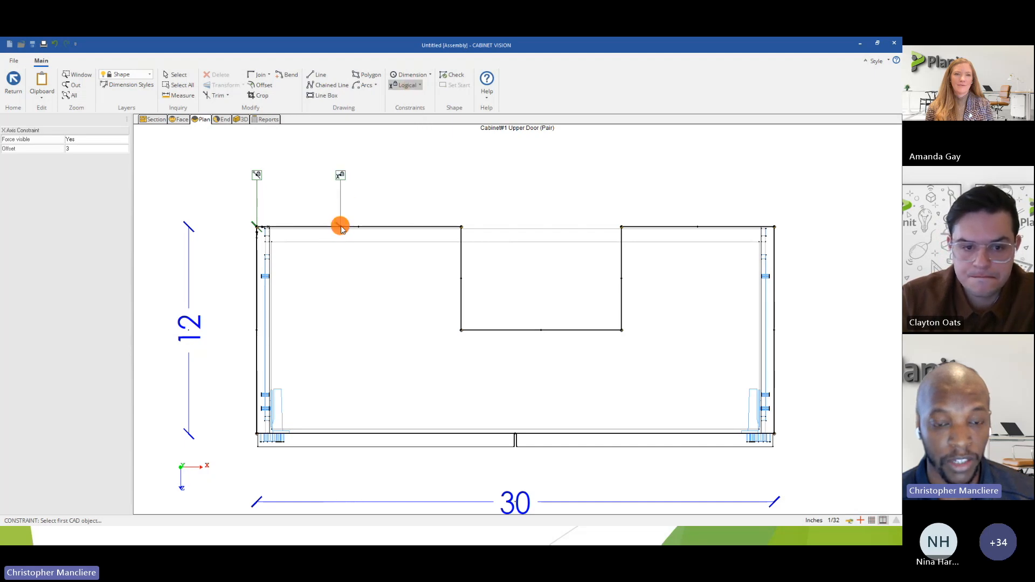
pyautogui.click(350, 435)
pyautogui.click(707, 228)
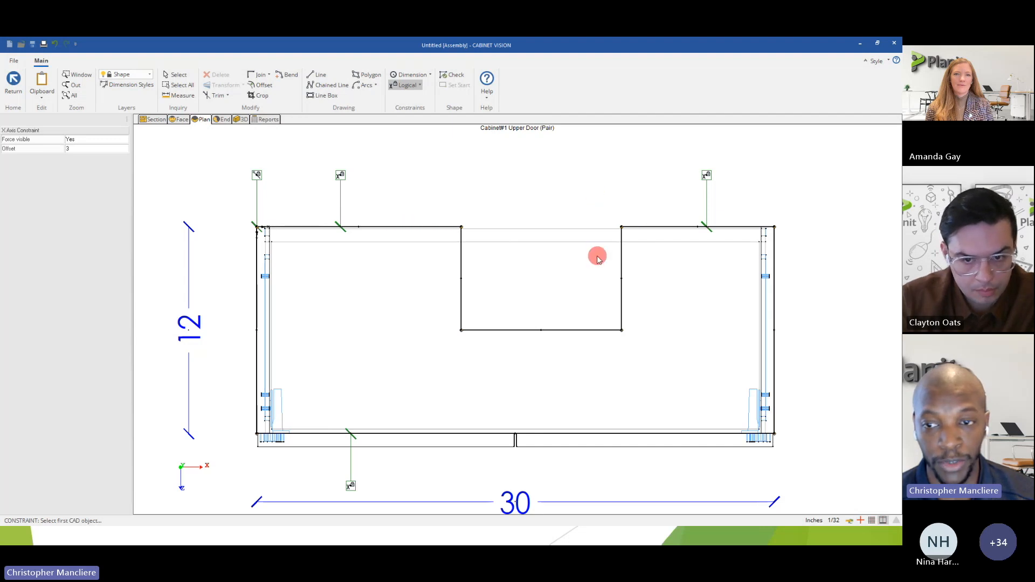
# Apply Y Axis constraints to both outer sides of the cabinet shape and to both sides of the notch.
pyautogui.click(418, 88)
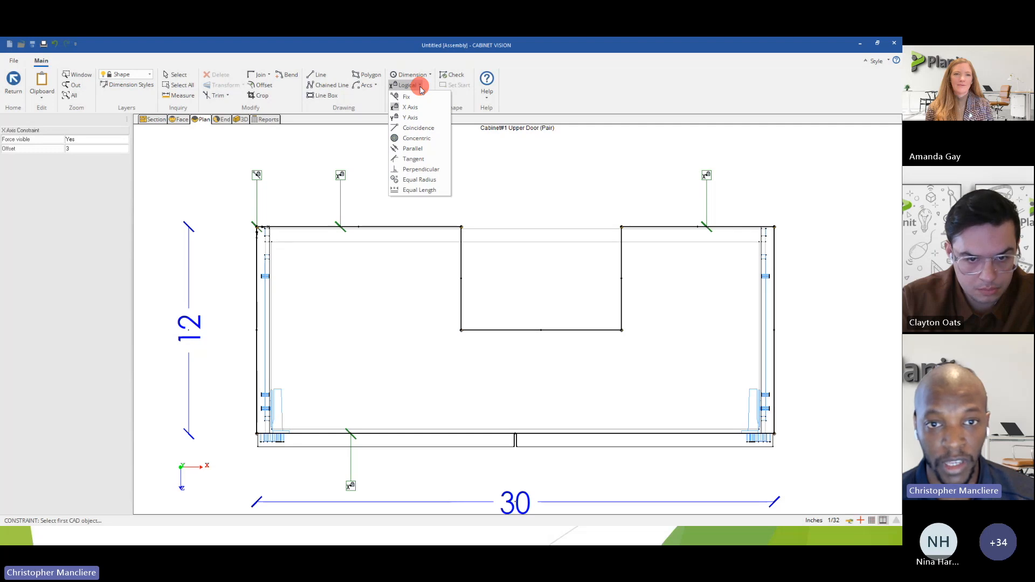
pyautogui.click(413, 117)
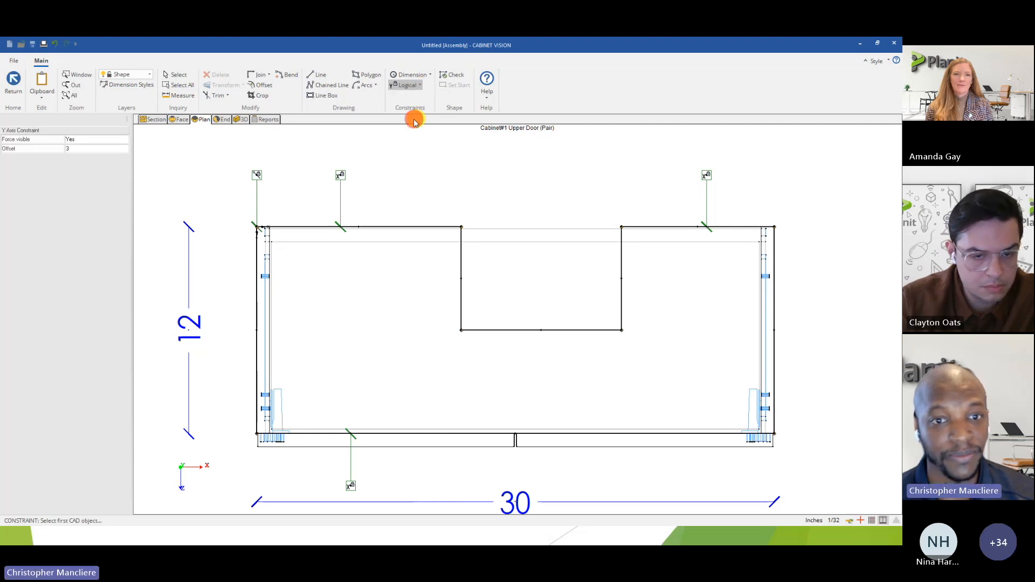
pyautogui.click(257, 320)
pyautogui.click(458, 287)
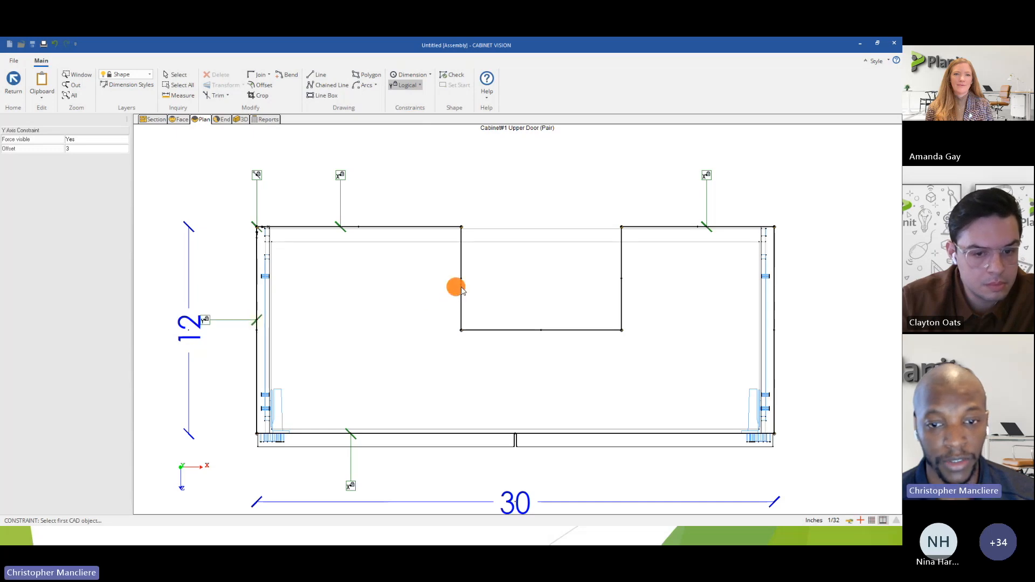
pyautogui.click(623, 298)
pyautogui.click(775, 328)
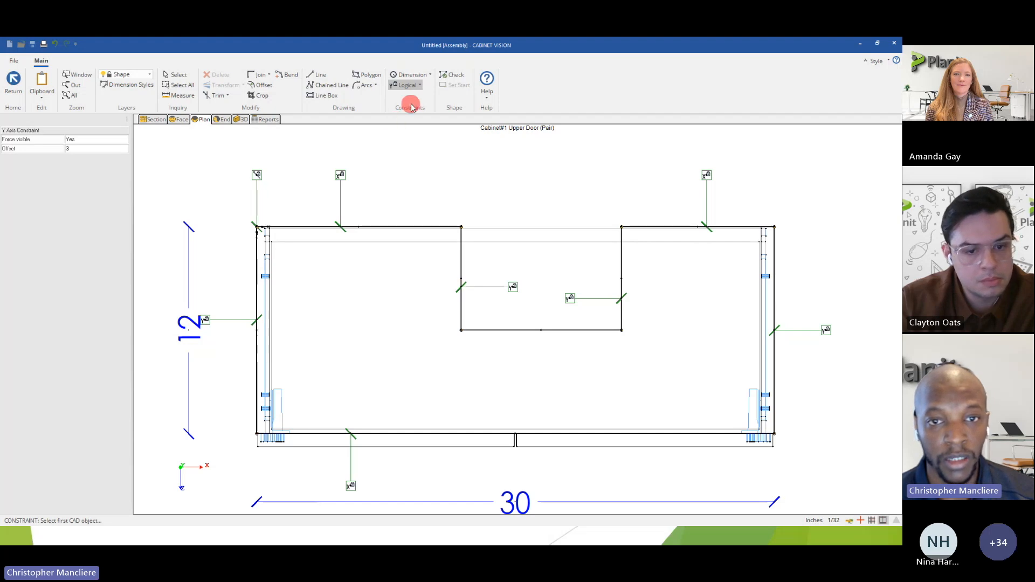
pyautogui.click(420, 86)
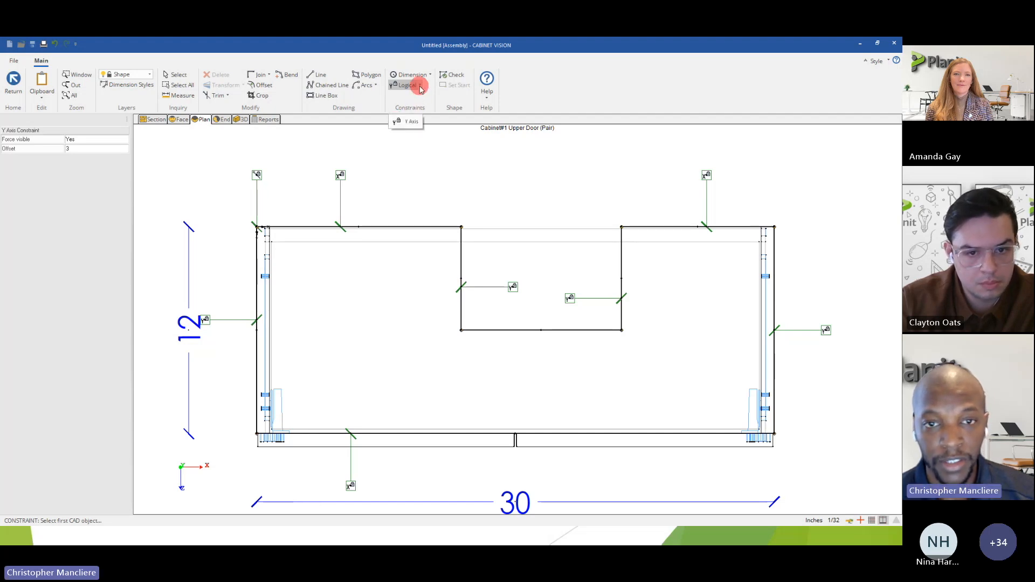
pyautogui.click(407, 121)
# Place a Length dimension constraint on the front edge of the cabinet shape, beyond the existing width dimension.
pyautogui.scroll(-3, 347, 231)
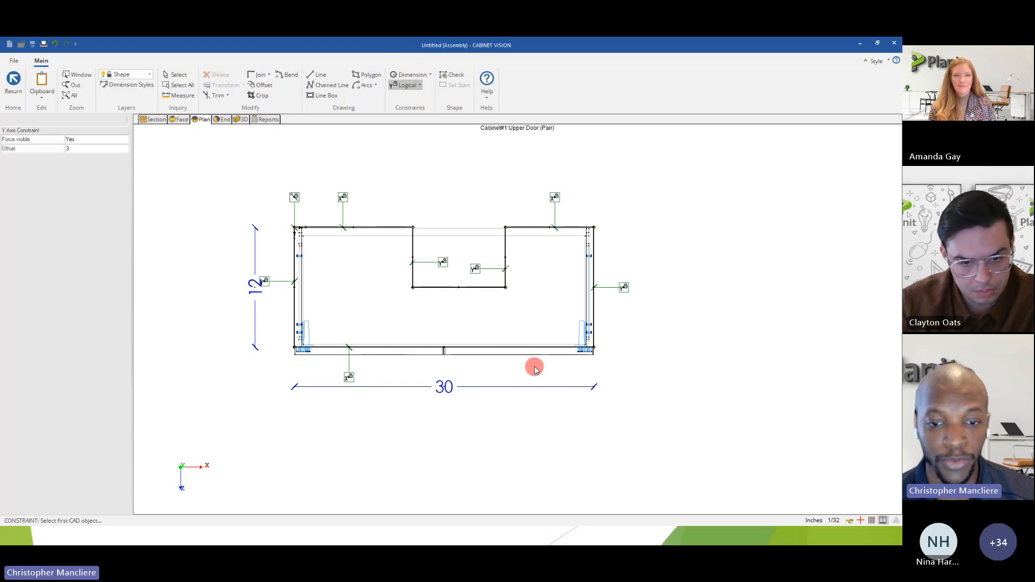
pyautogui.click(411, 75)
pyautogui.click(431, 78)
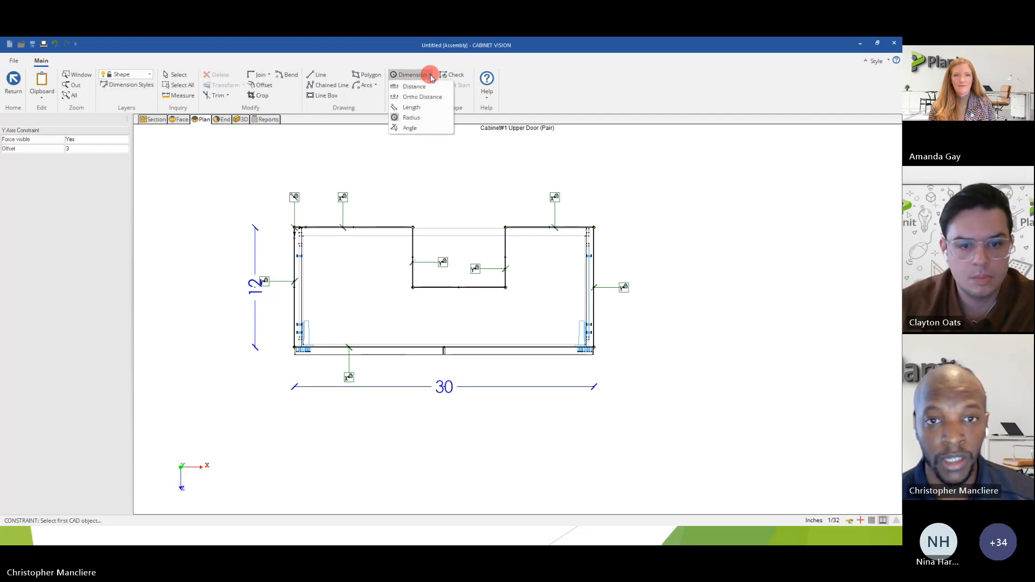
pyautogui.click(410, 108)
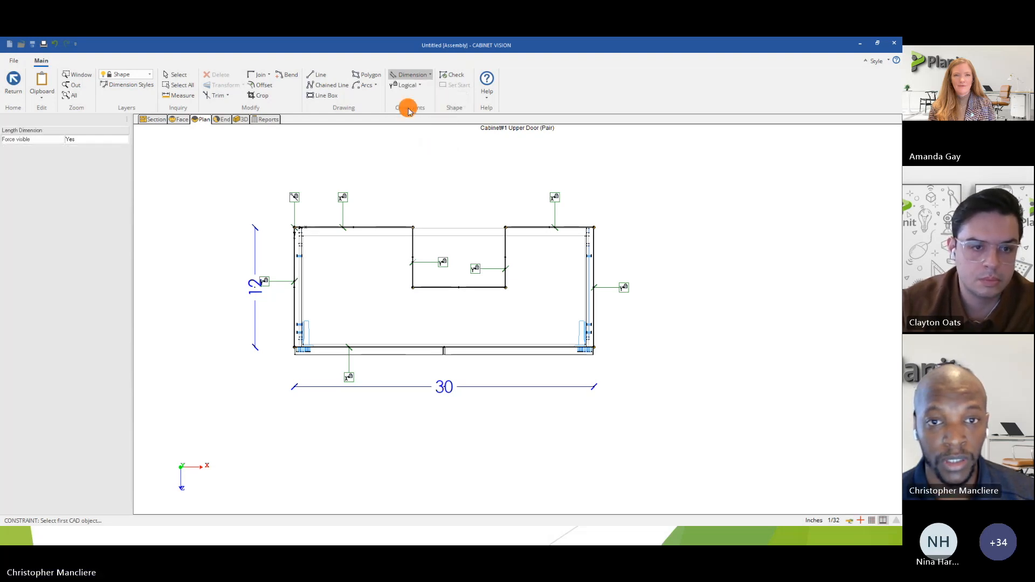
pyautogui.click(391, 350)
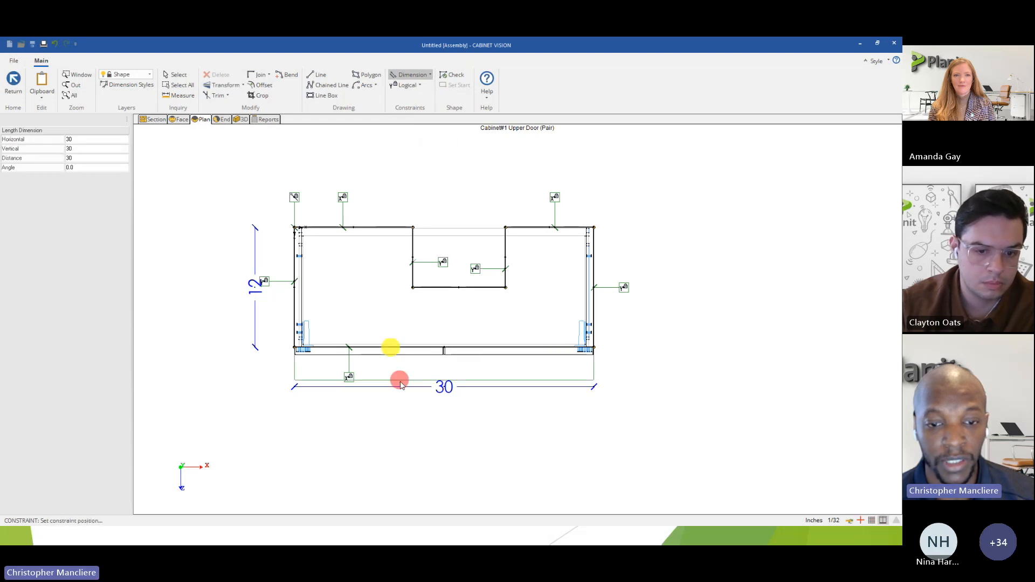
pyautogui.click(405, 436)
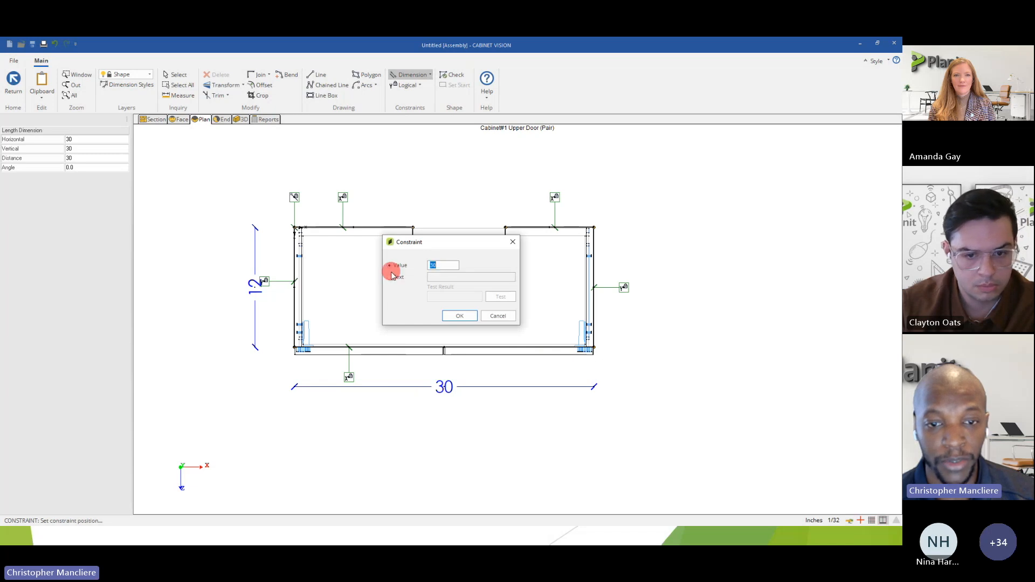
# Define the front edge's length constraint with the text expression CAB.DX, test it and accept it.
pyautogui.click(393, 277)
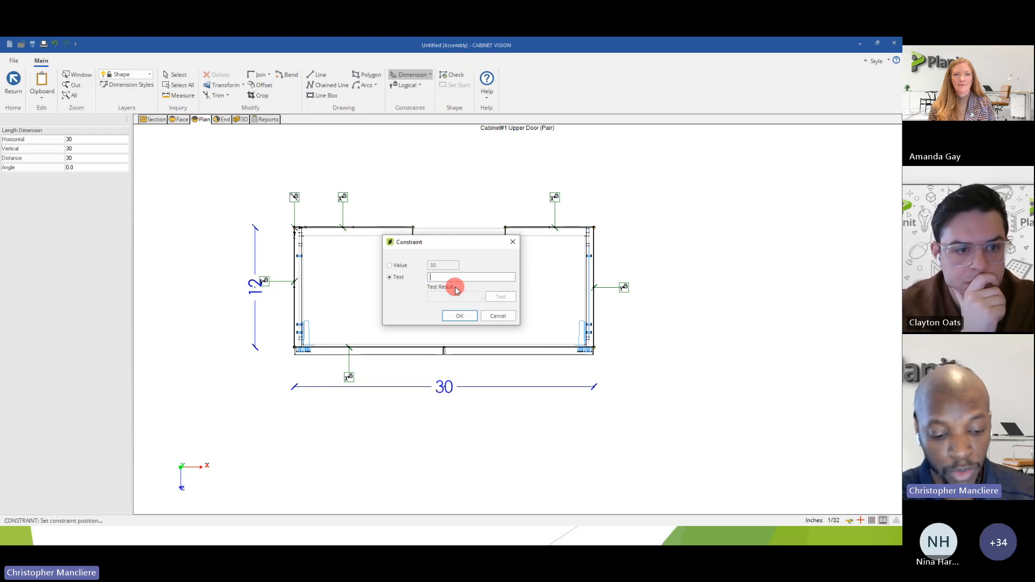
pyautogui.write('A')
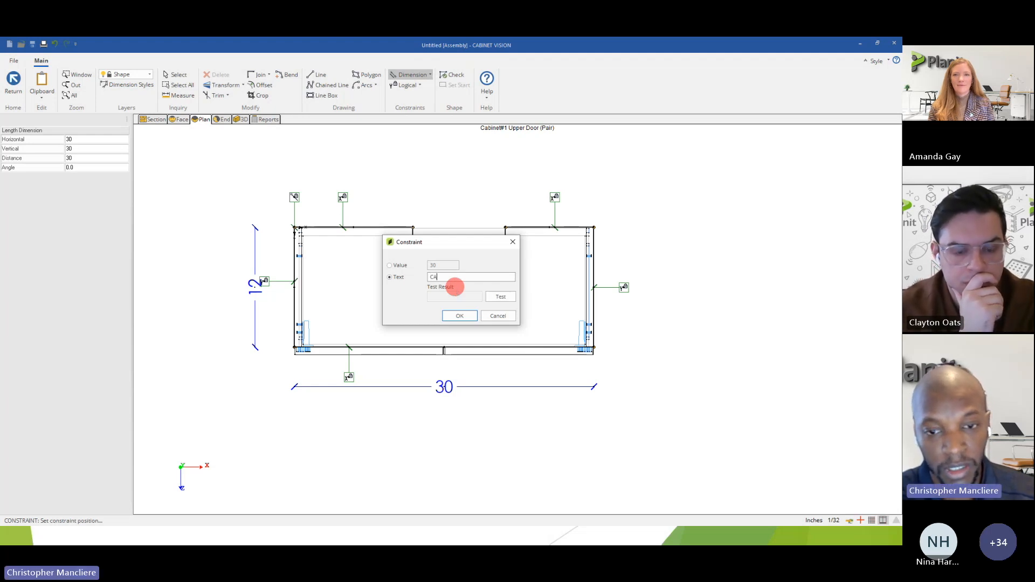
pyautogui.write('BD')
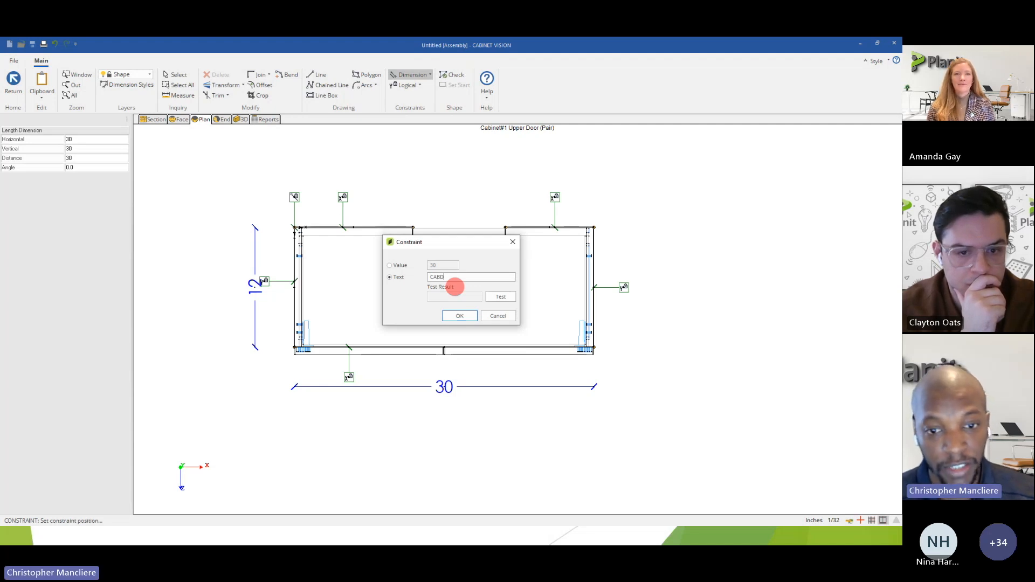
pyautogui.press('Delete')
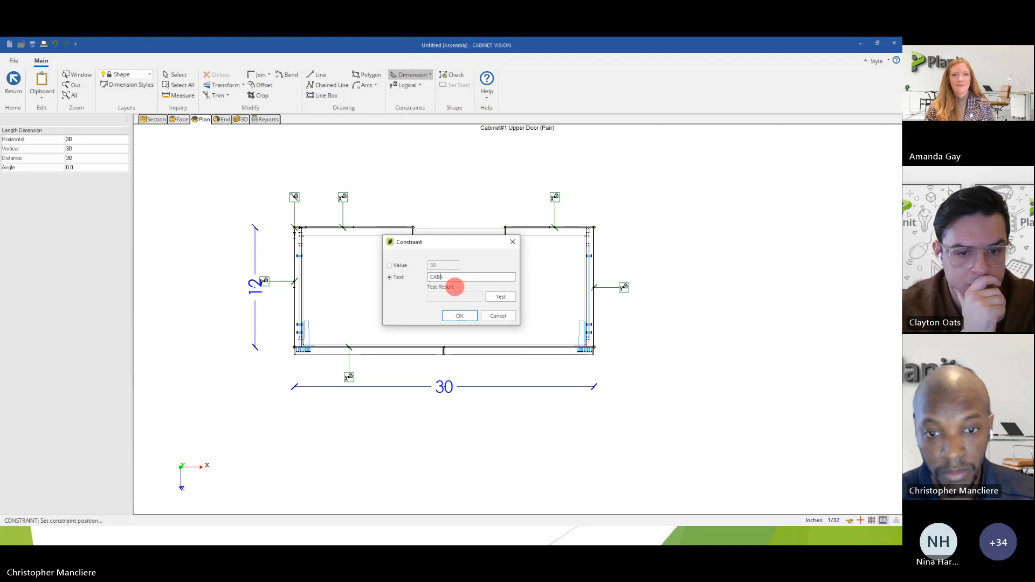
pyautogui.click(500, 297)
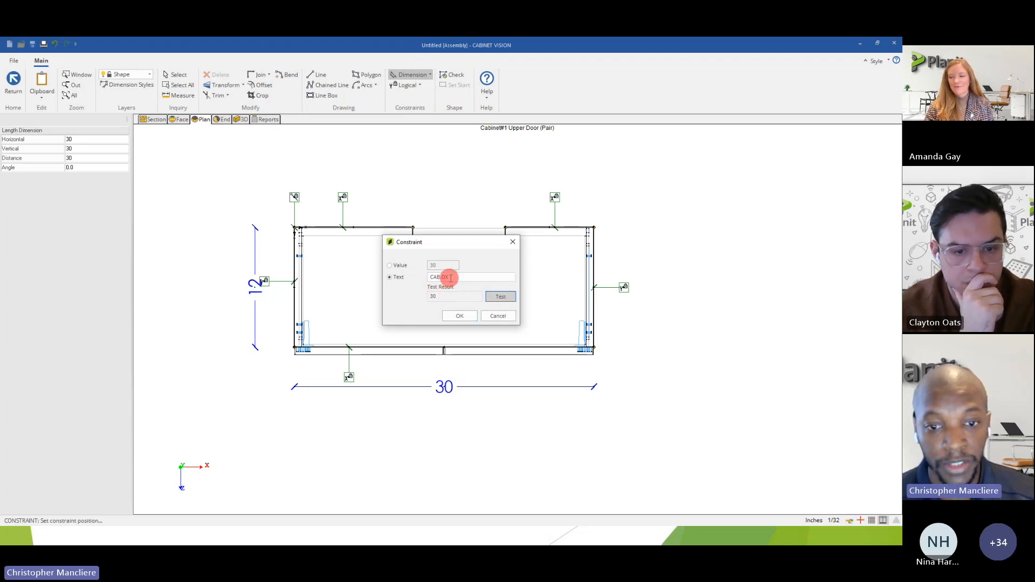
pyautogui.click(451, 279)
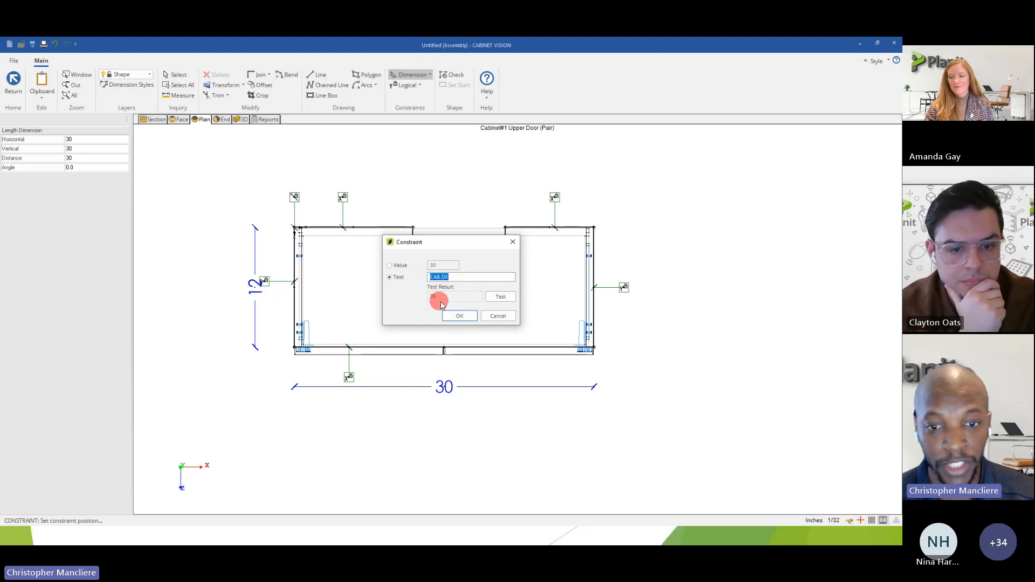
pyautogui.click(459, 316)
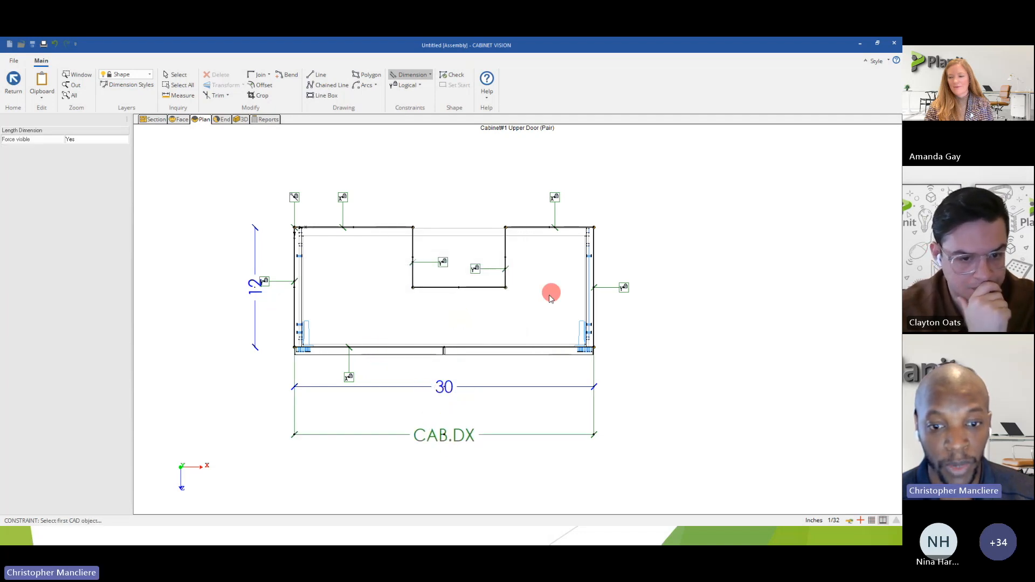
# Add a Length dimension constraint to the cabinet's left side, driven by the text expression CAB.DZ, and test the expression.
pyautogui.click(399, 76)
pyautogui.click(426, 76)
pyautogui.click(423, 110)
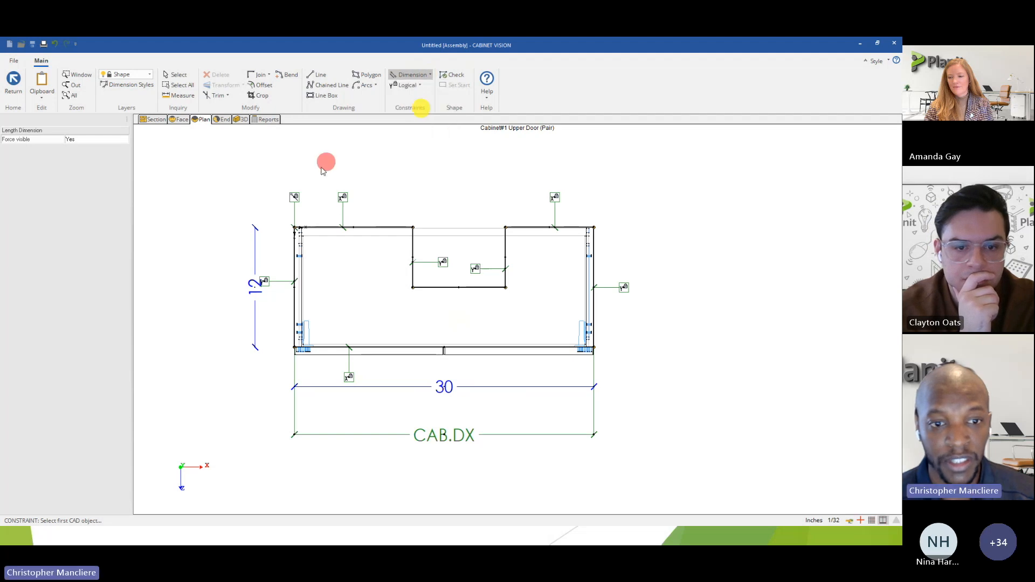
pyautogui.click(295, 277)
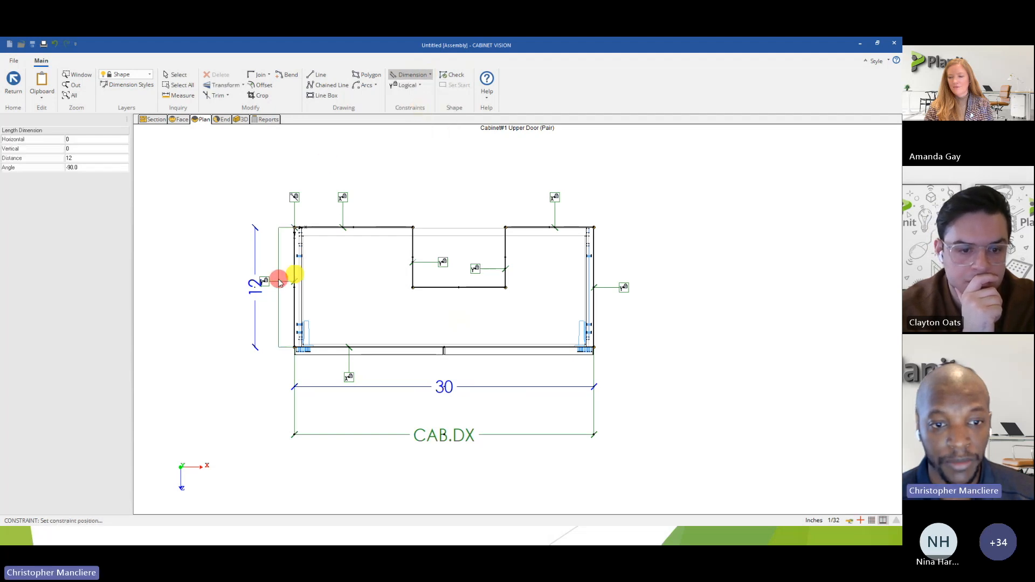
pyautogui.click(199, 277)
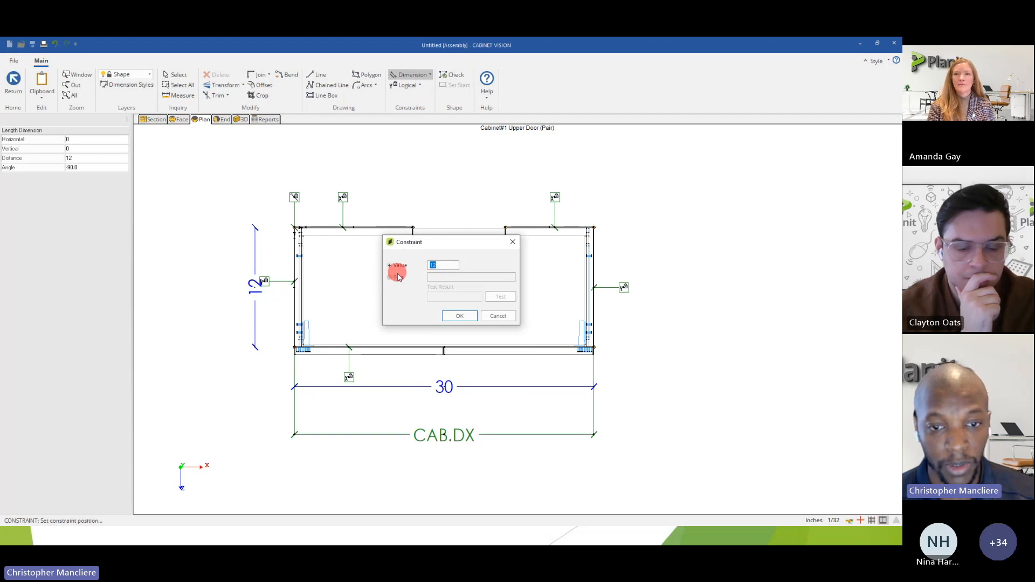
pyautogui.click(398, 277)
pyautogui.click(443, 277)
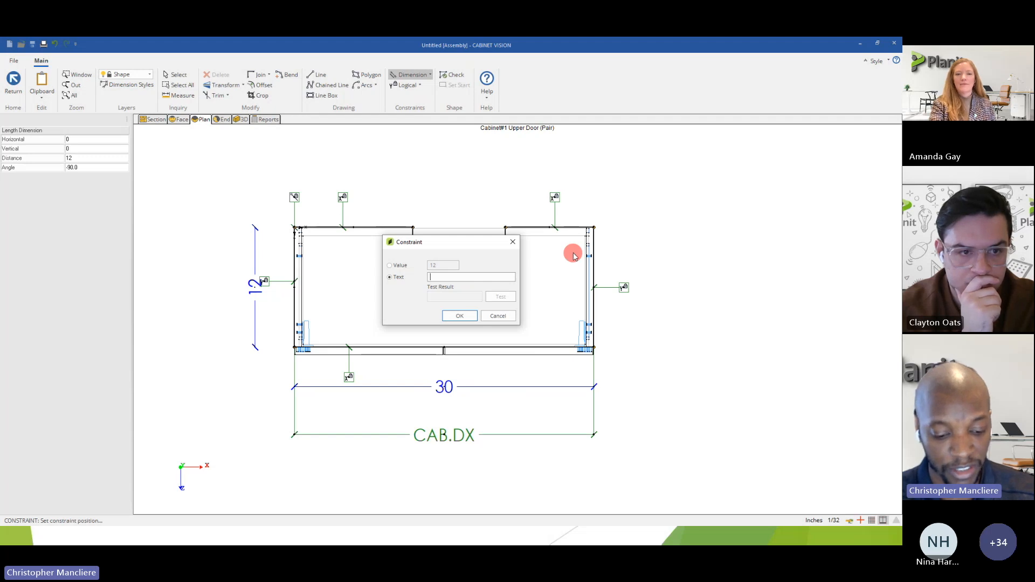
pyautogui.write('CAB')
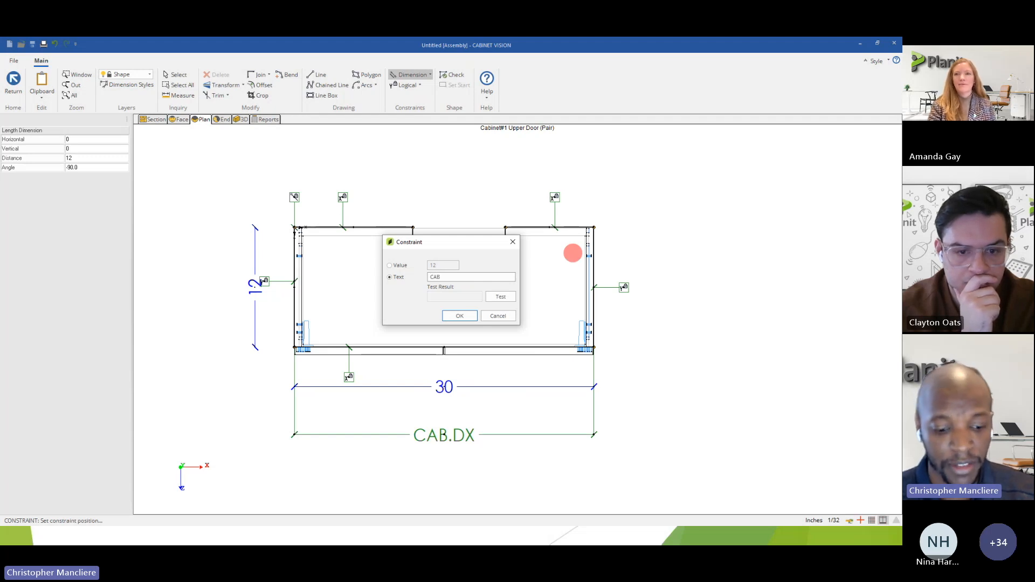
pyautogui.write('.DZ')
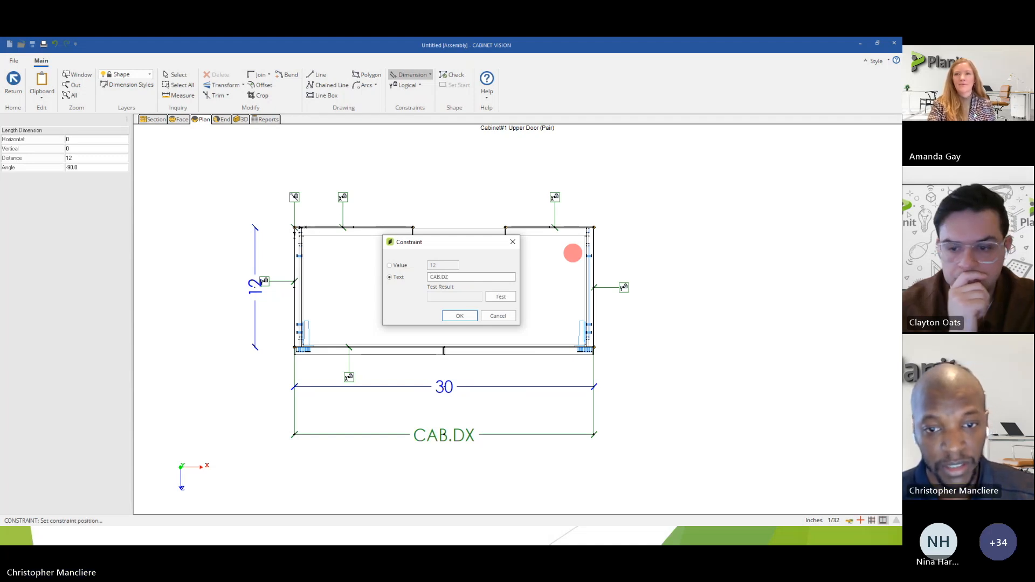
pyautogui.click(500, 296)
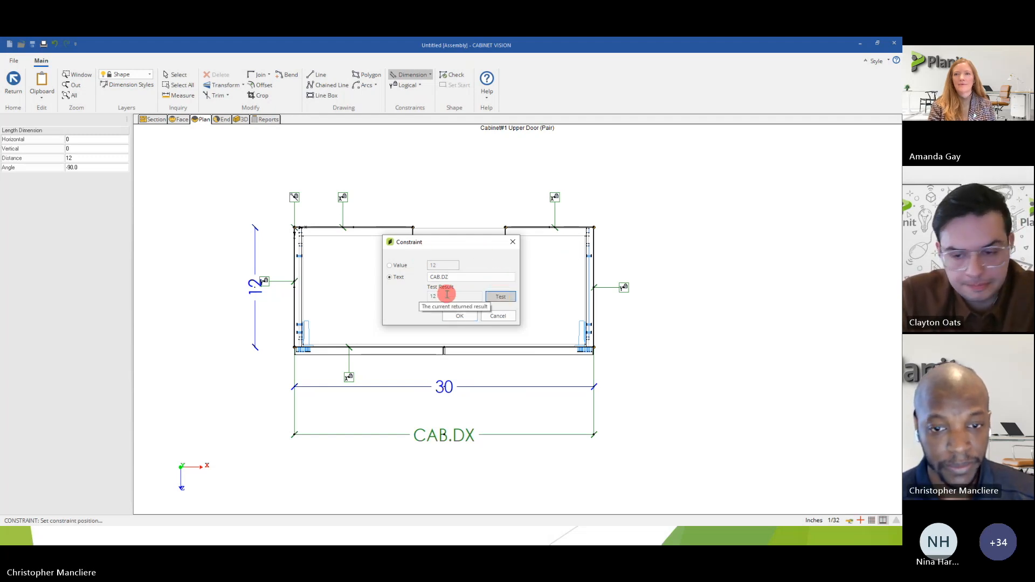
pyautogui.click(456, 316)
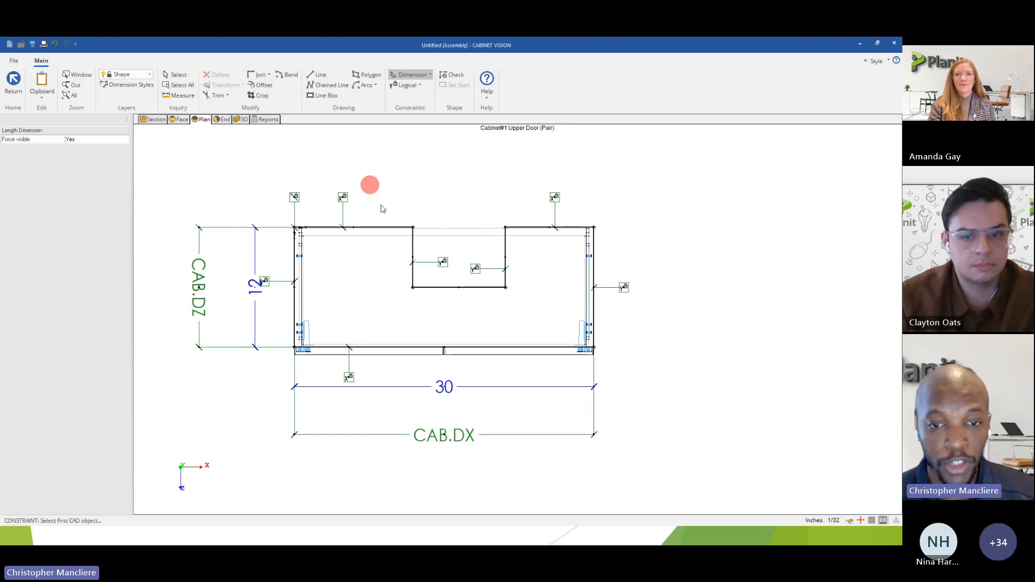
# Apply an Equal Length constraint to the two back edge segments beside the notch and check the length of each segment.
pyautogui.scroll(1, 433, 260)
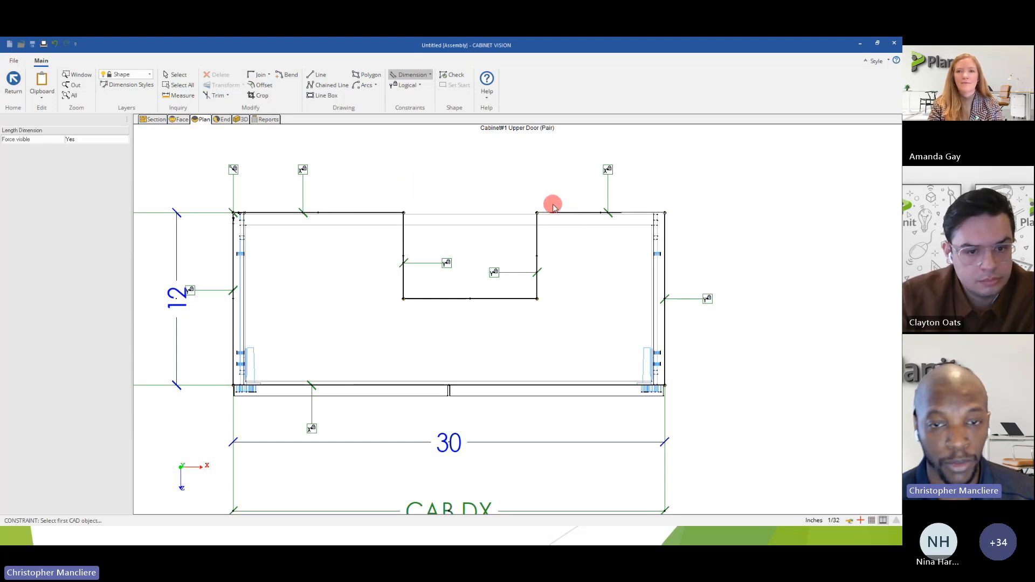
pyautogui.click(420, 86)
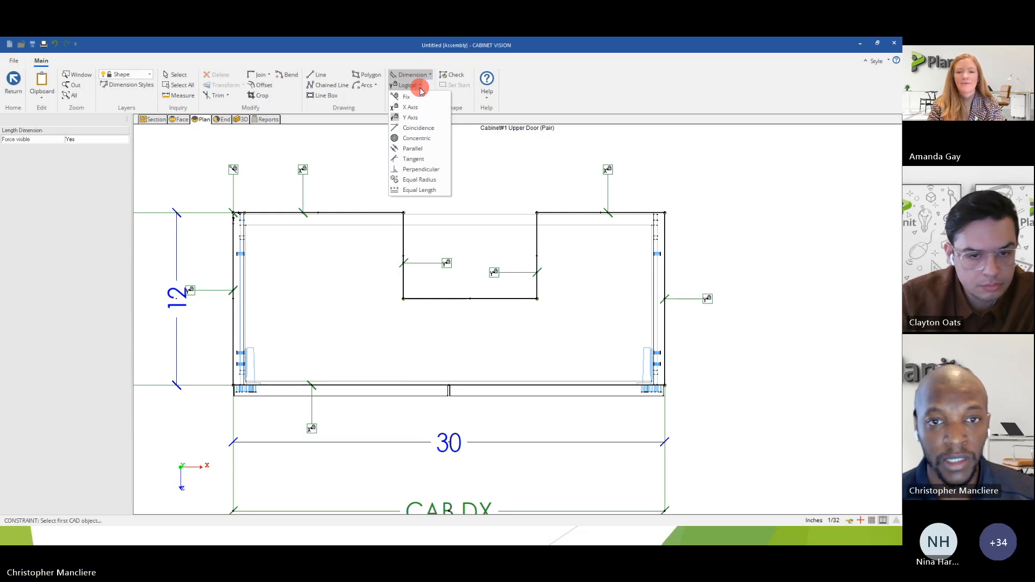
pyautogui.click(416, 192)
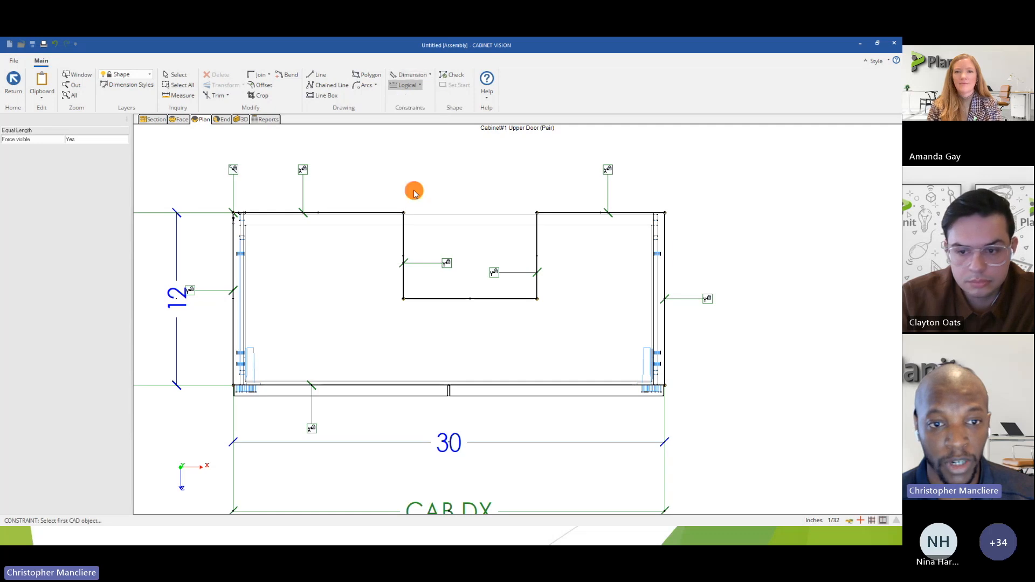
pyautogui.click(264, 213)
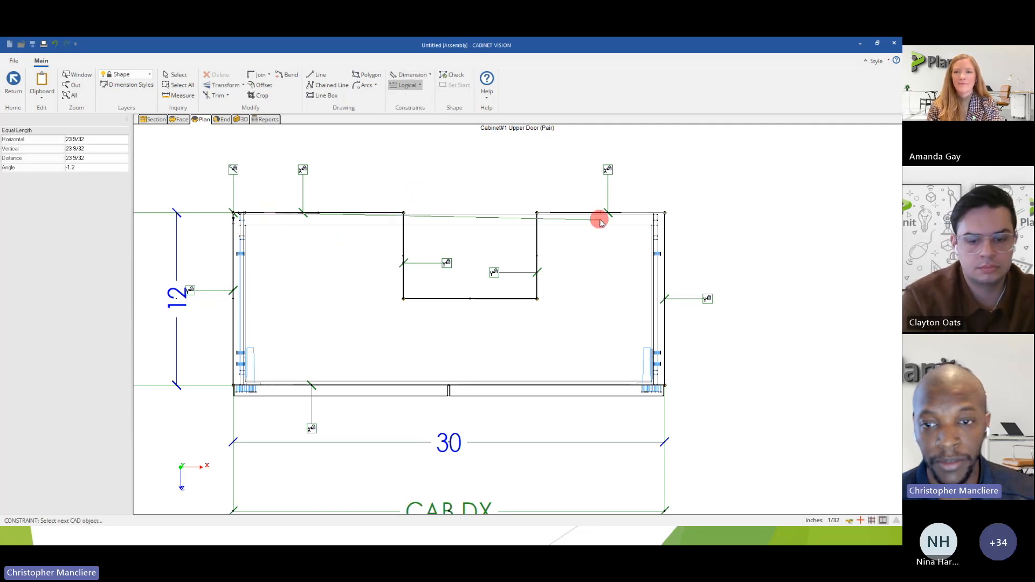
pyautogui.click(630, 215)
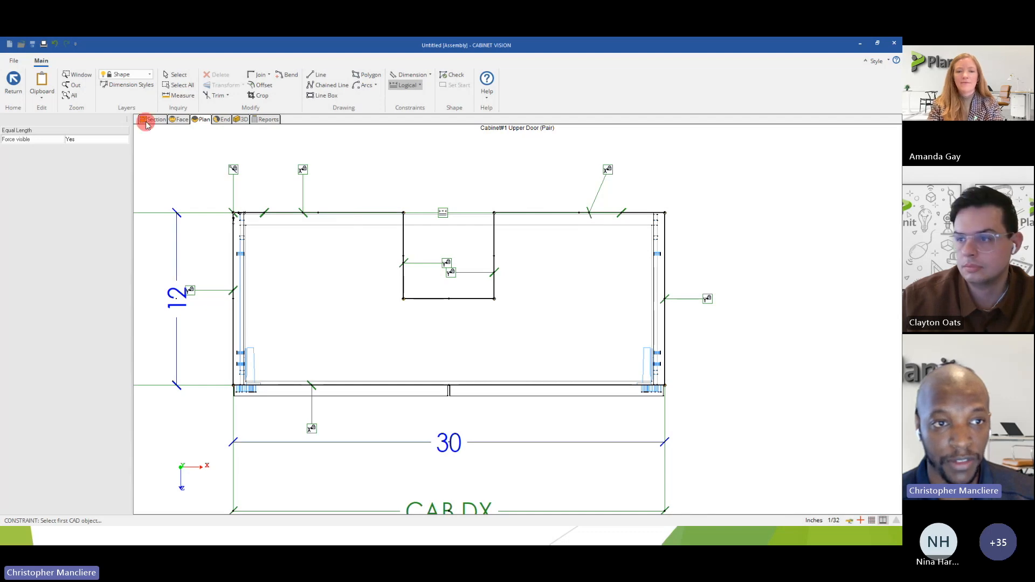
pyautogui.click(176, 74)
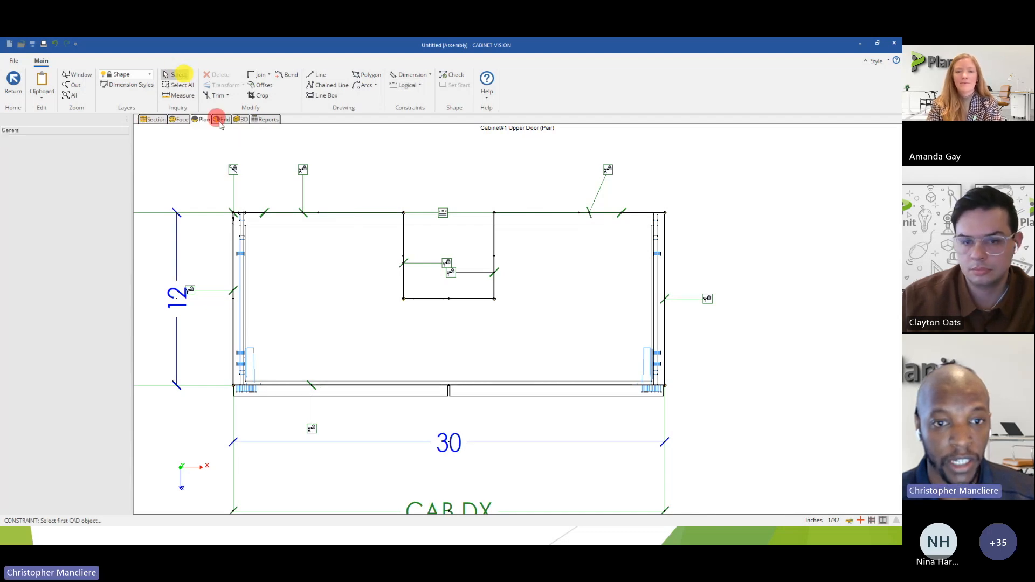
pyautogui.click(388, 215)
pyautogui.click(245, 214)
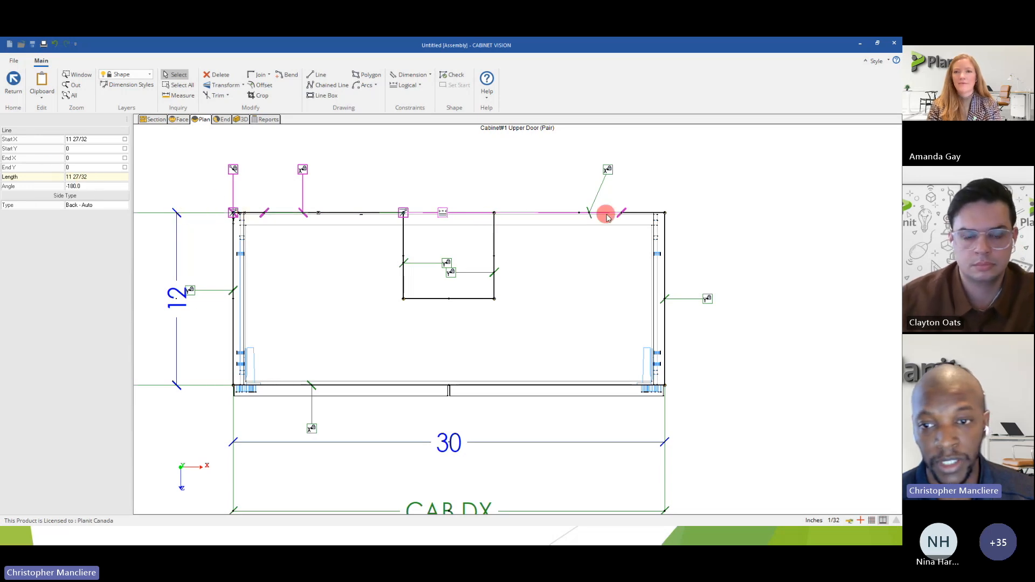
pyautogui.click(641, 215)
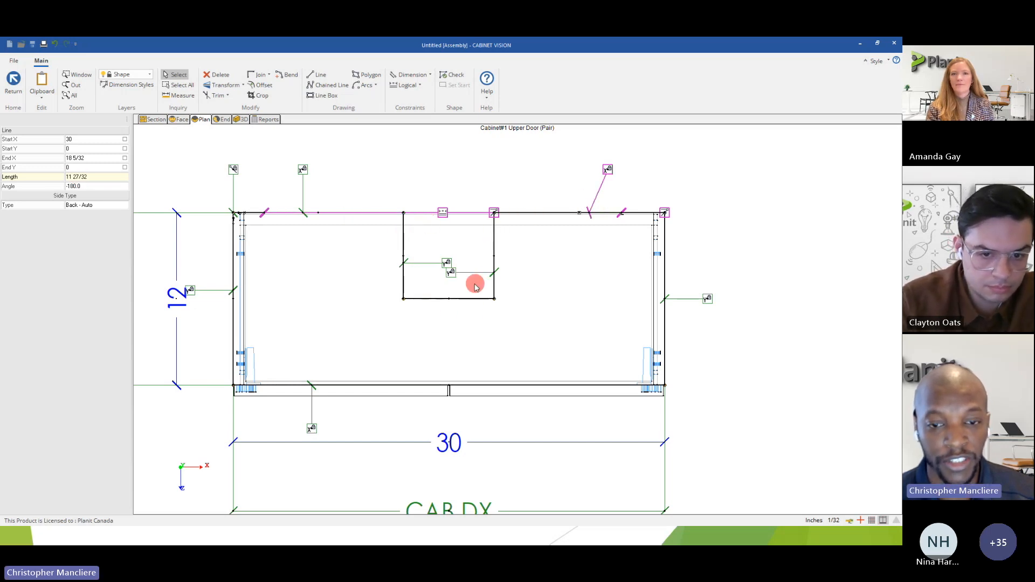
# Try to add a Length dimension constraint of 8 to the notch's inner edge, and undo it.
pyautogui.click(430, 76)
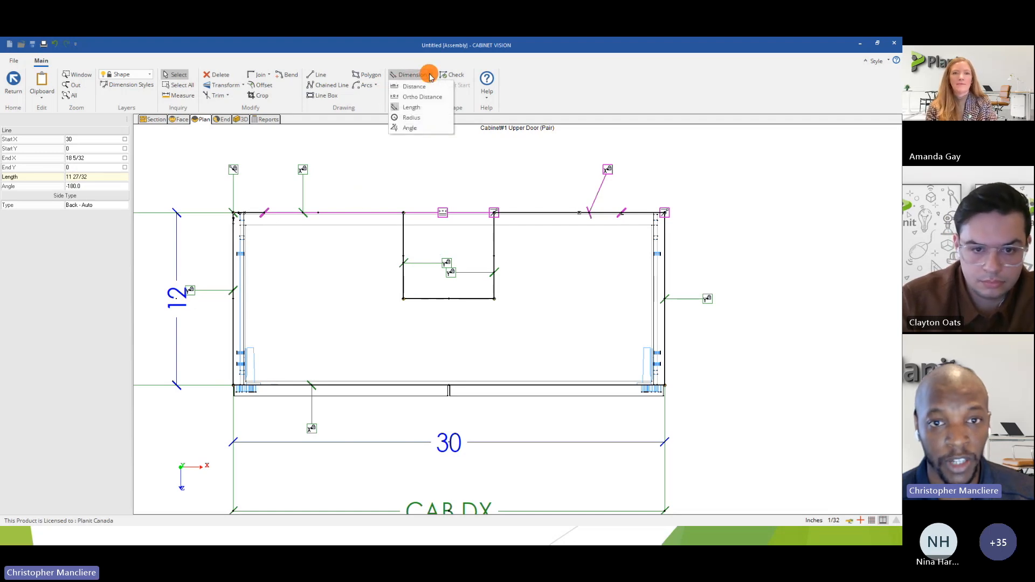
pyautogui.click(417, 108)
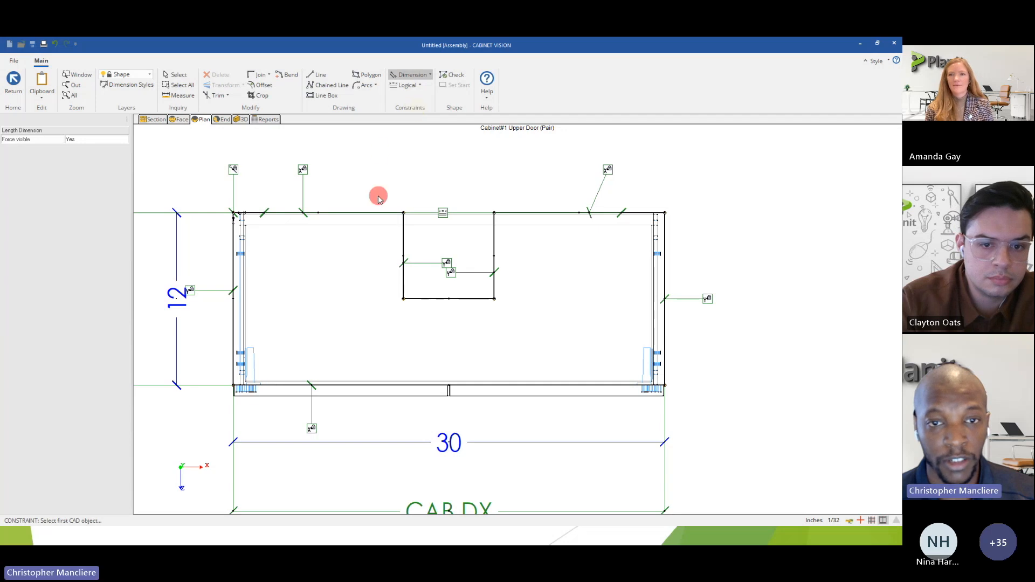
pyautogui.click(442, 300)
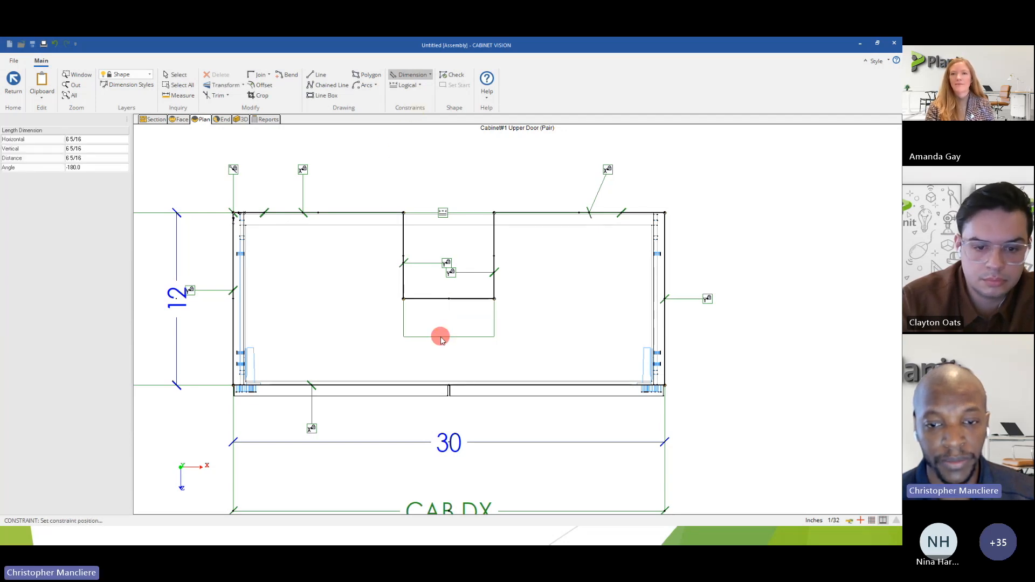
pyautogui.click(441, 338)
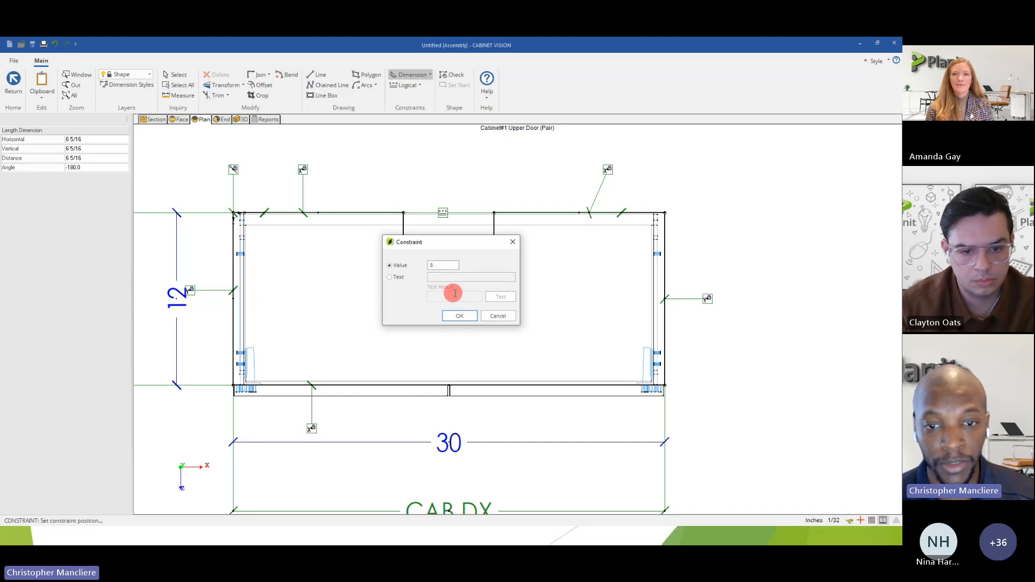
pyautogui.click(456, 318)
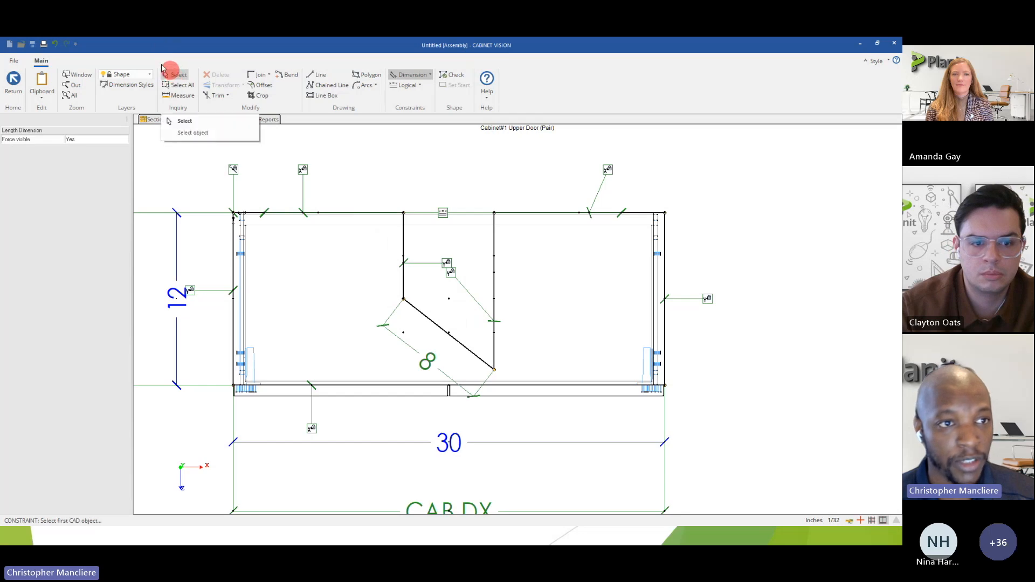
pyautogui.click(54, 46)
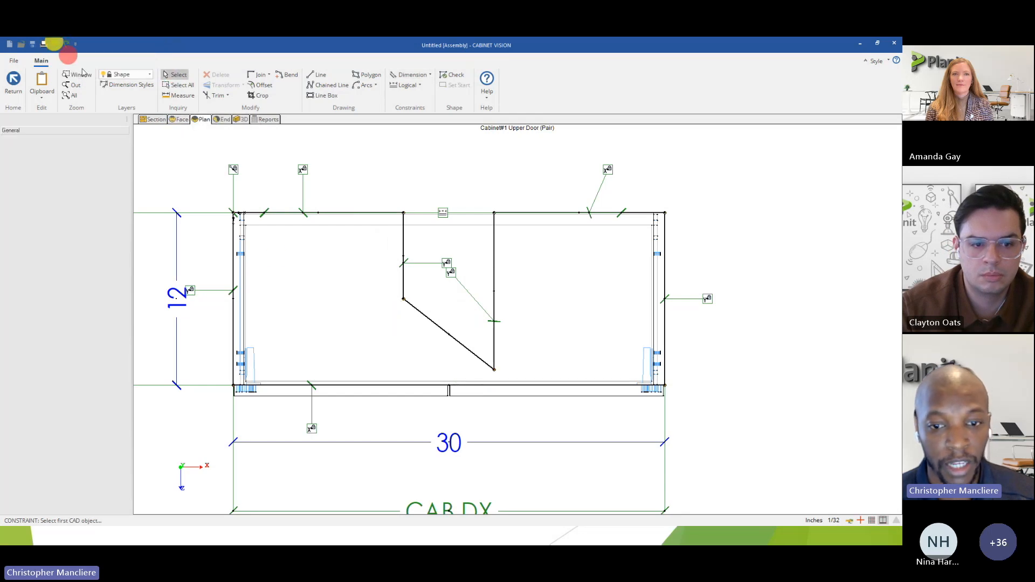
# Apply an X Axis logical constraint to the notch's inner edge.
pyautogui.click(440, 325)
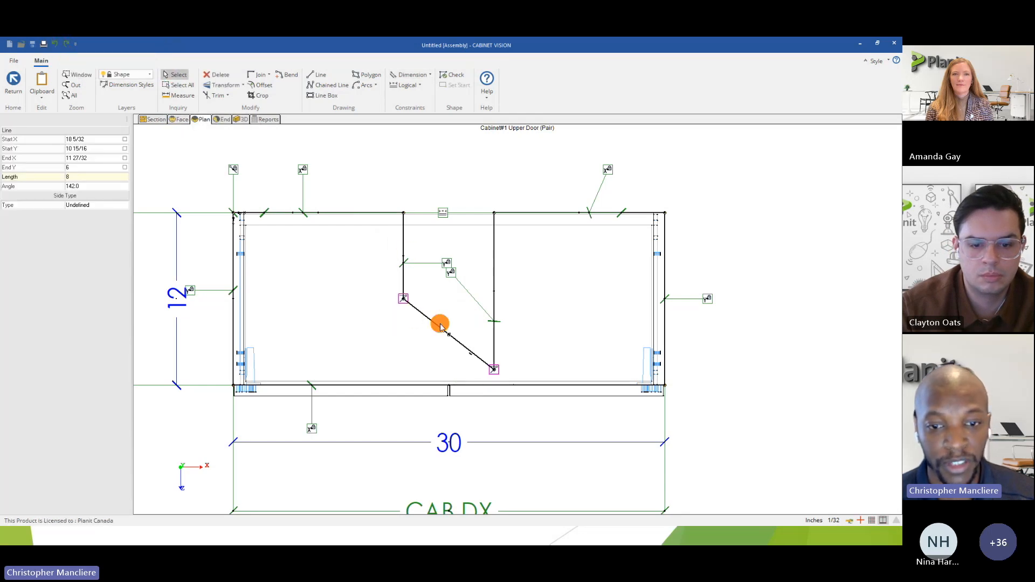
pyautogui.click(405, 85)
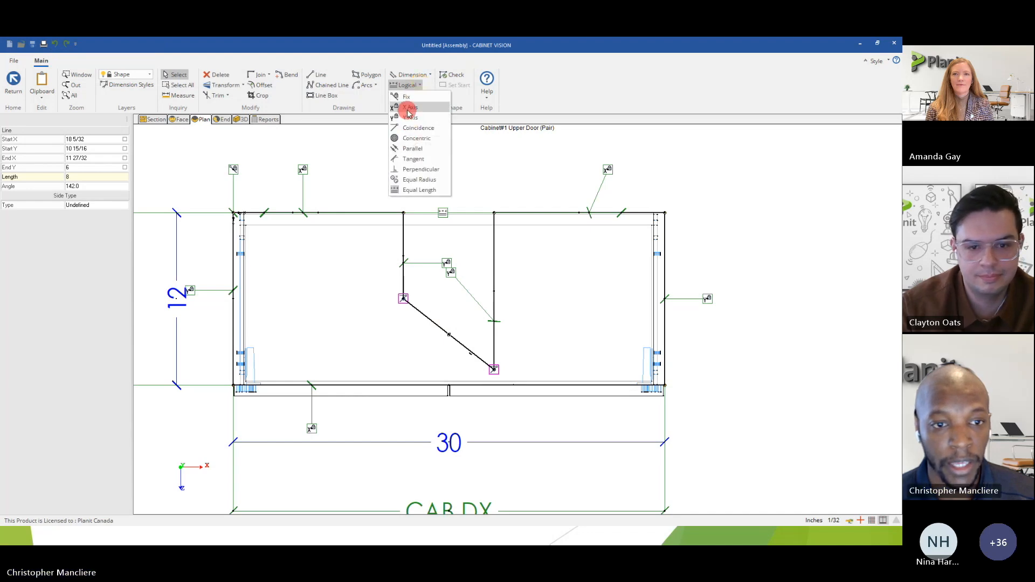
pyautogui.click(408, 107)
pyautogui.click(451, 332)
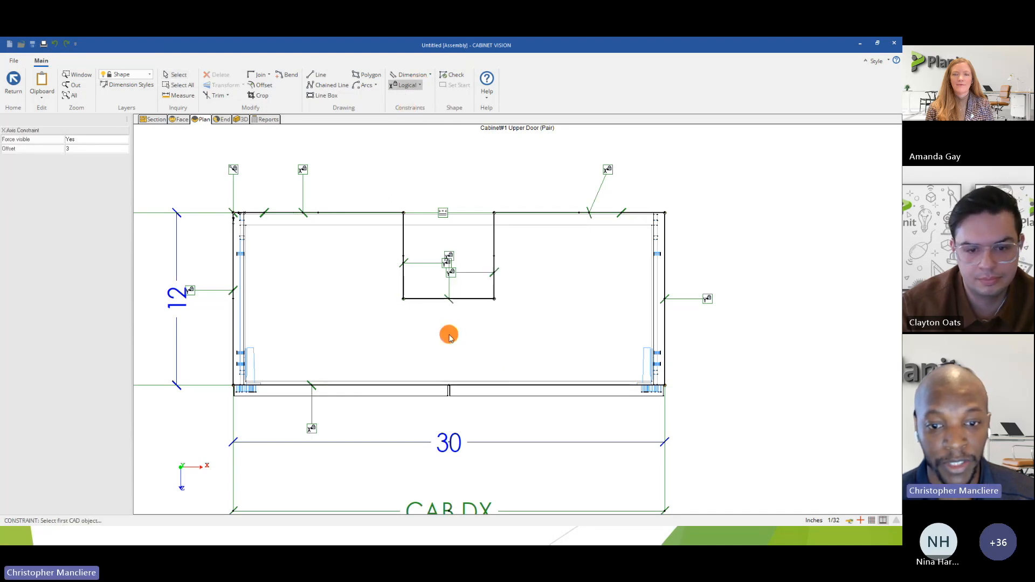
# Add a Length dimension constraint with a value of 8 to the notch's inner edge, placed inside the cabinet shape.
pyautogui.click(420, 86)
pyautogui.click(415, 76)
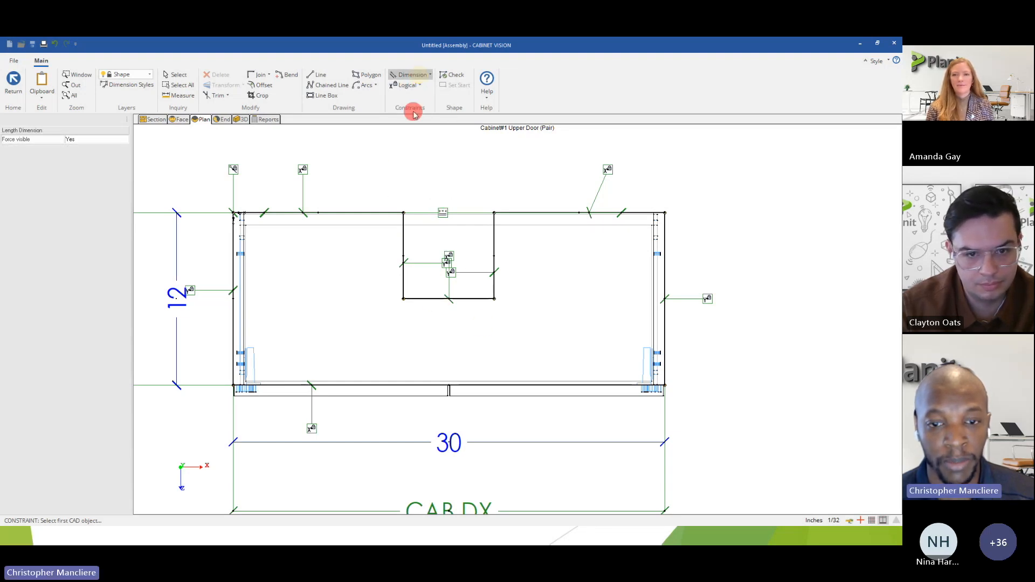
pyautogui.click(475, 301)
pyautogui.click(471, 338)
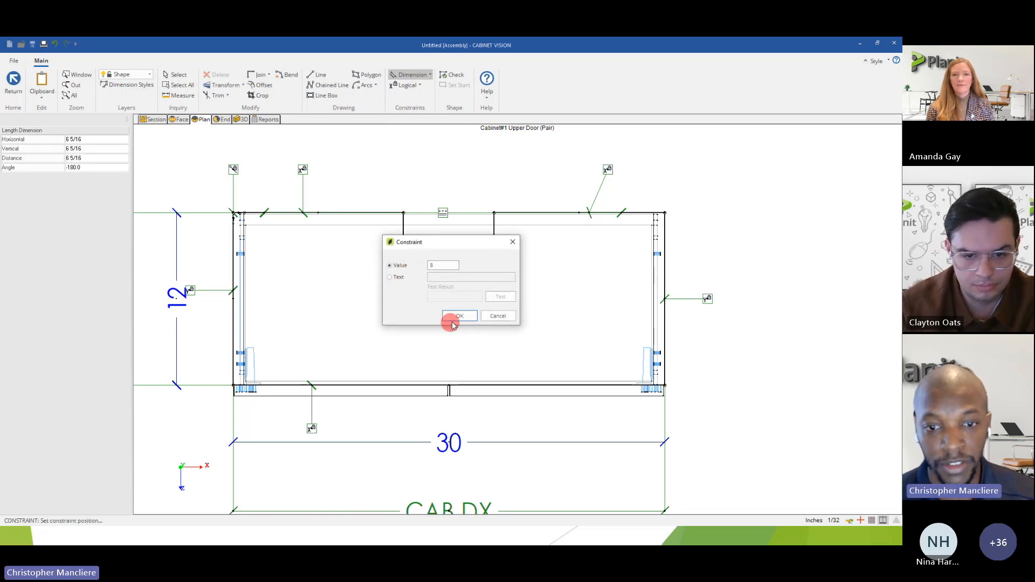
pyautogui.write('8')
pyautogui.click(455, 317)
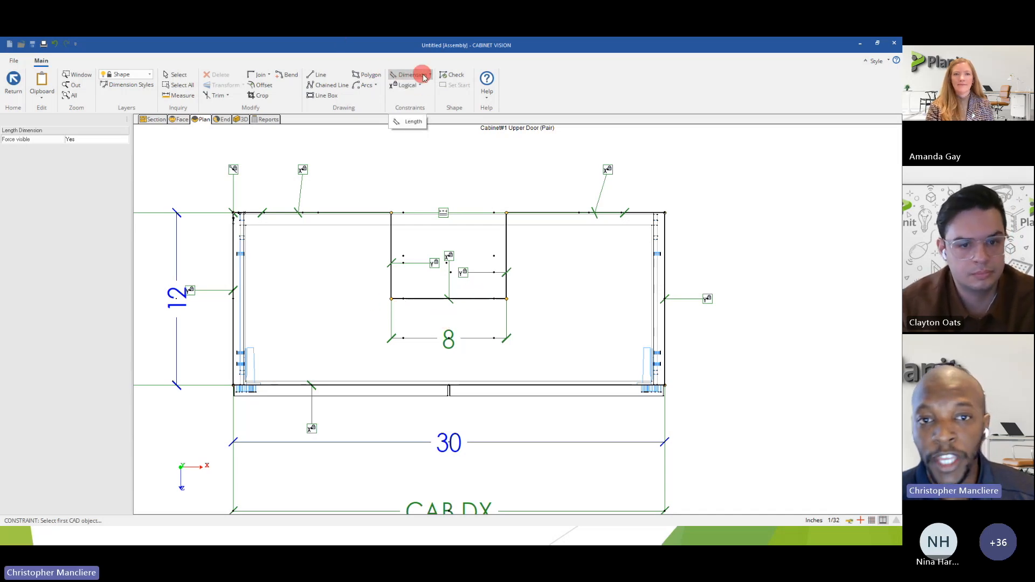
# Add a Length dimension constraint with a value of 6 to the left side of the notch.
pyautogui.click(392, 276)
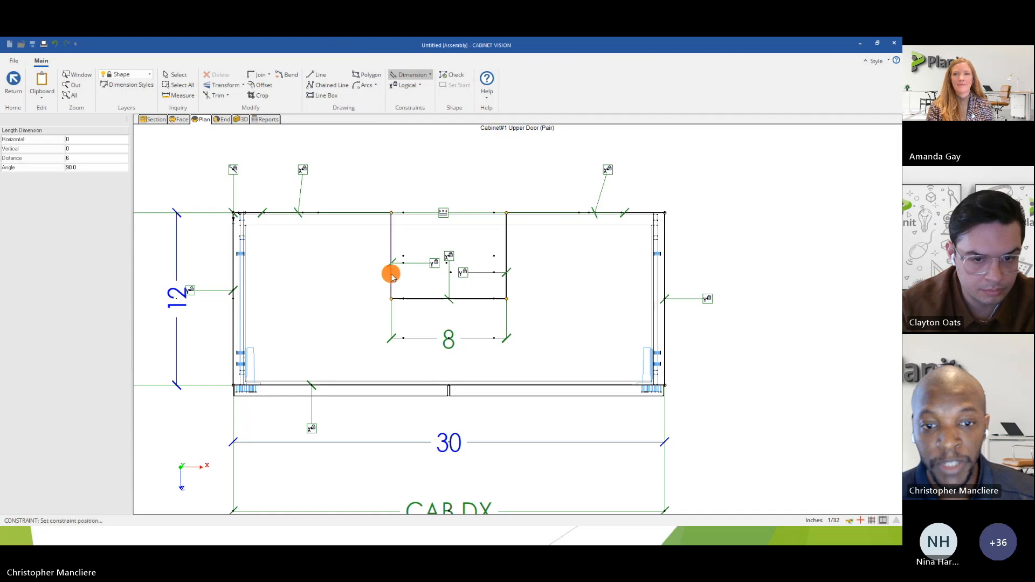
pyautogui.click(349, 269)
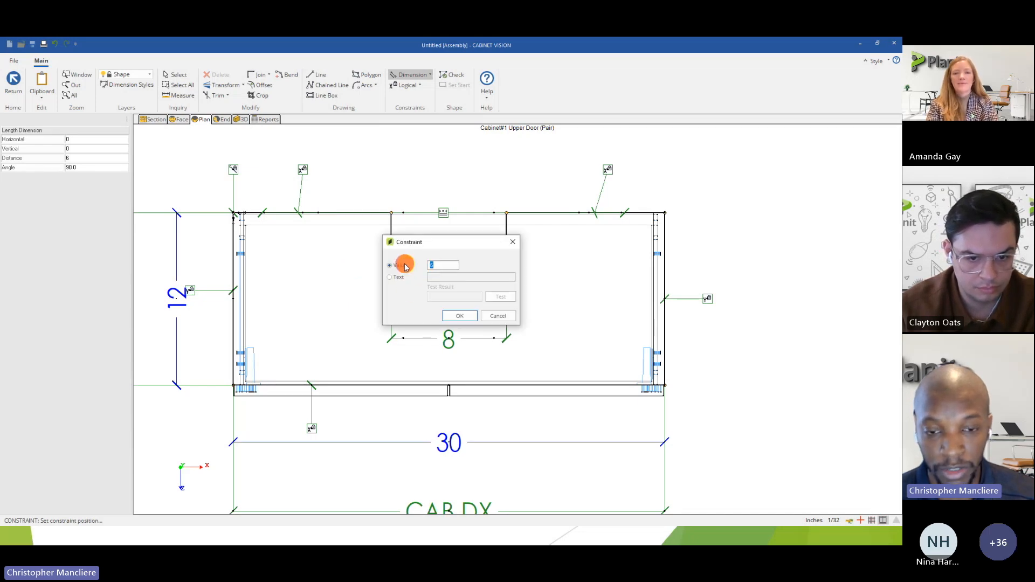
pyautogui.click(448, 316)
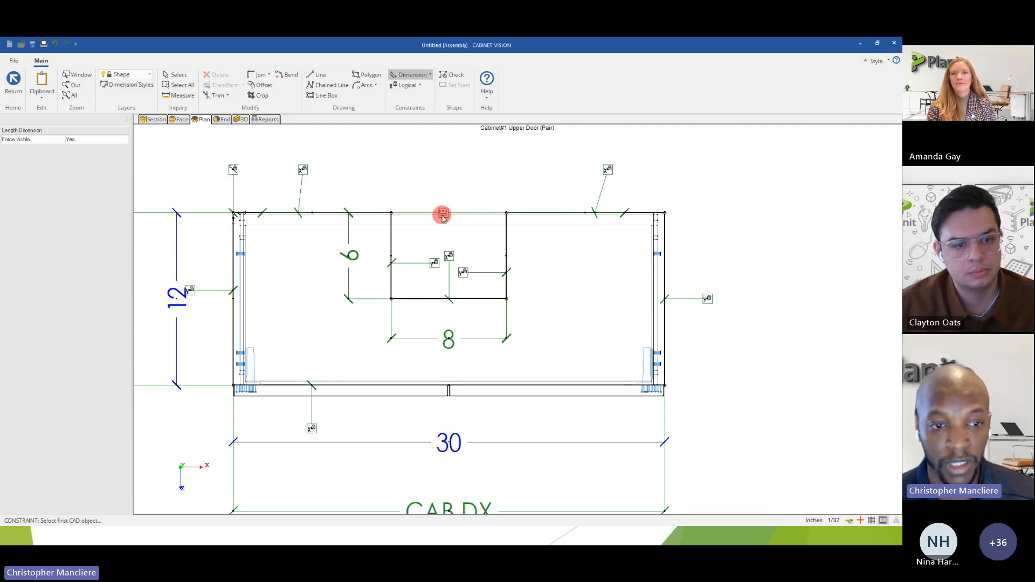
# Run the shape Check on the constrained outline, then leave shape editing and save the new shape.
pyautogui.moveTo(285, 295); pyautogui.dragTo(386, 259, button='middle')
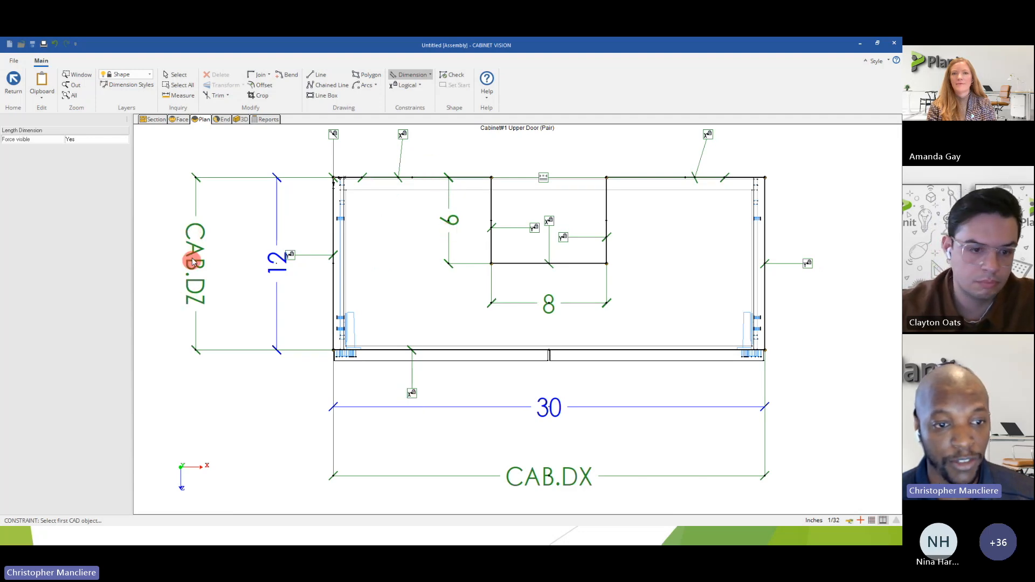
pyautogui.click(332, 425)
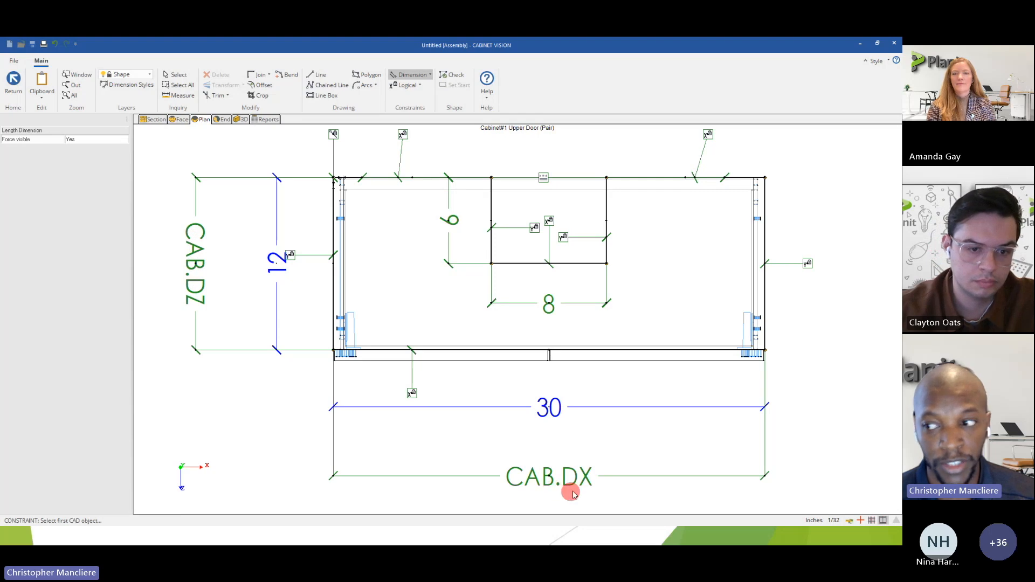
pyautogui.scroll(-1, 531, 455)
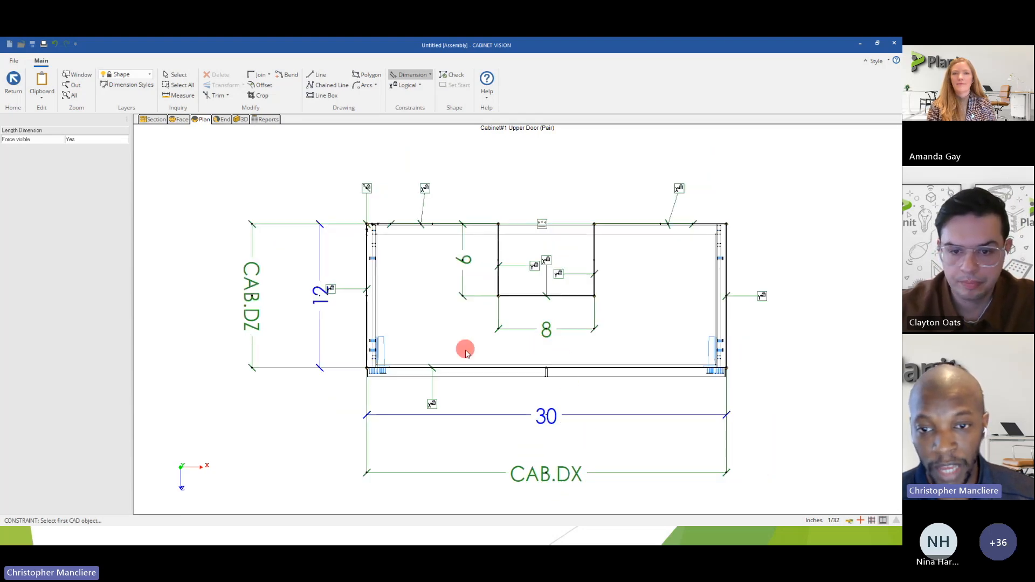
pyautogui.press('Escape')
pyautogui.click(451, 76)
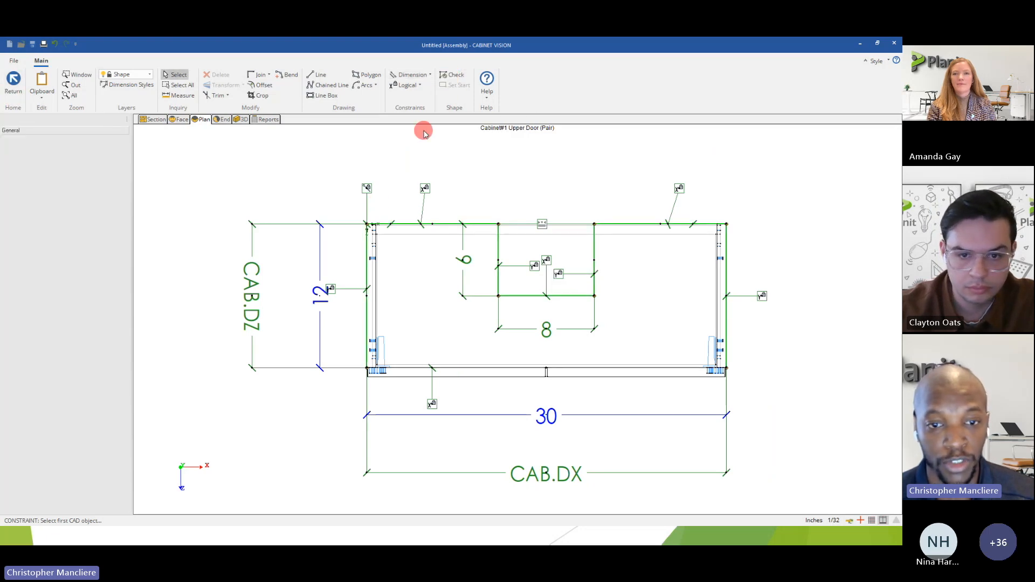
pyautogui.click(12, 85)
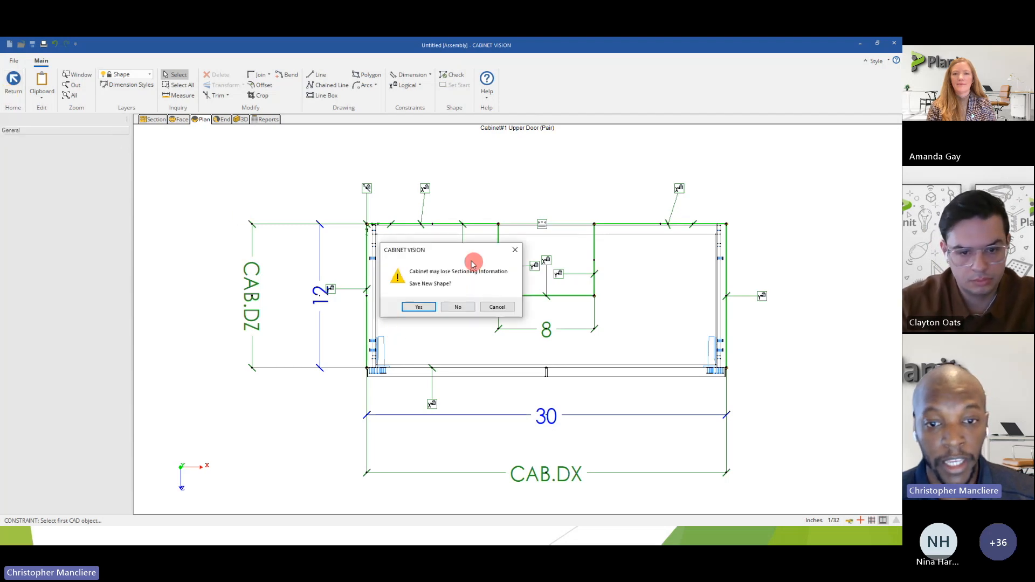
pyautogui.click(420, 307)
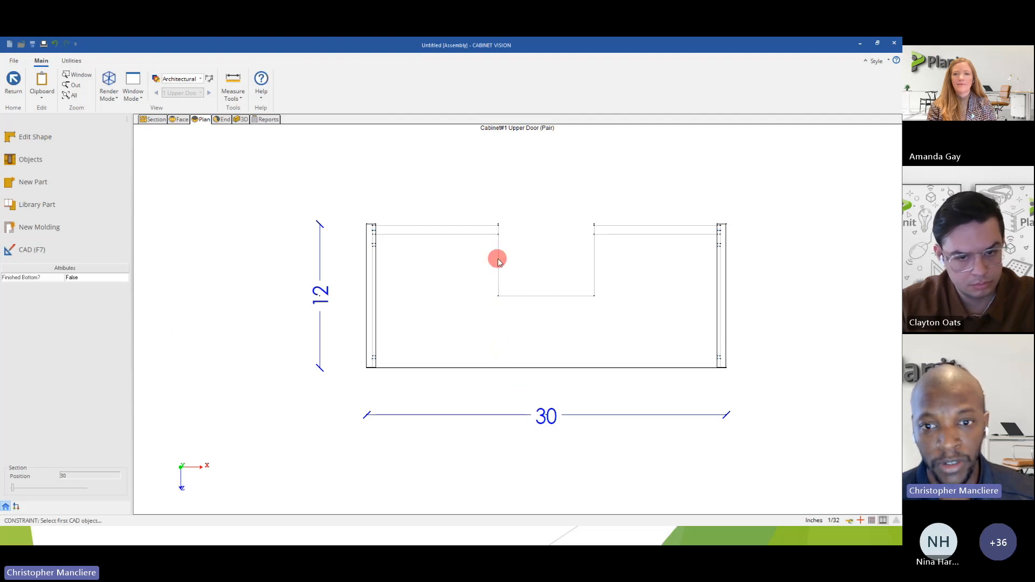
# Examine the saved cabinet and its rear notch in the 3D view.
pyautogui.scroll(2, 498, 262)
pyautogui.click(241, 120)
pyautogui.moveTo(340, 216); pyautogui.dragTo(479, 250)
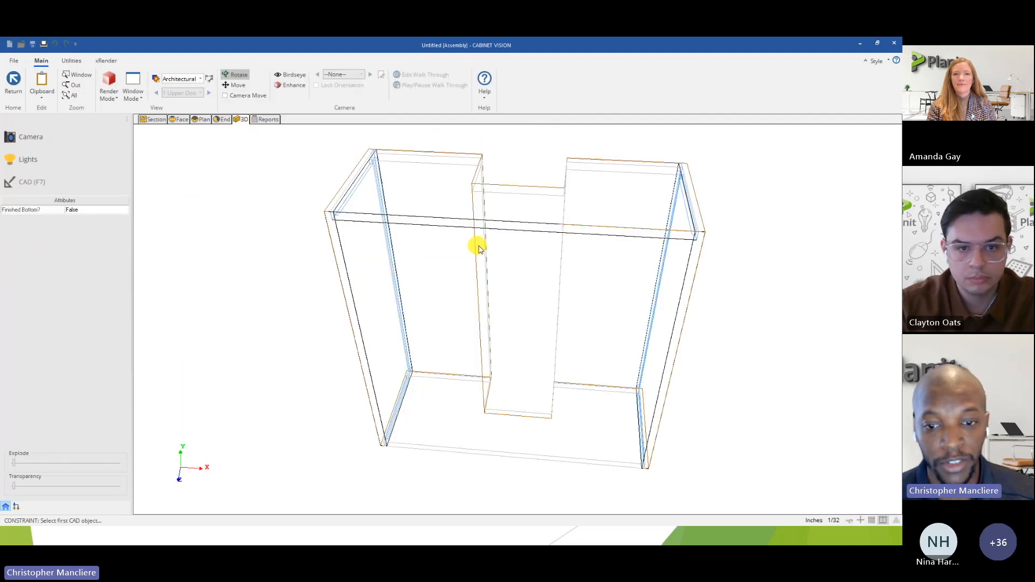
pyautogui.moveTo(492, 194); pyautogui.dragTo(626, 280)
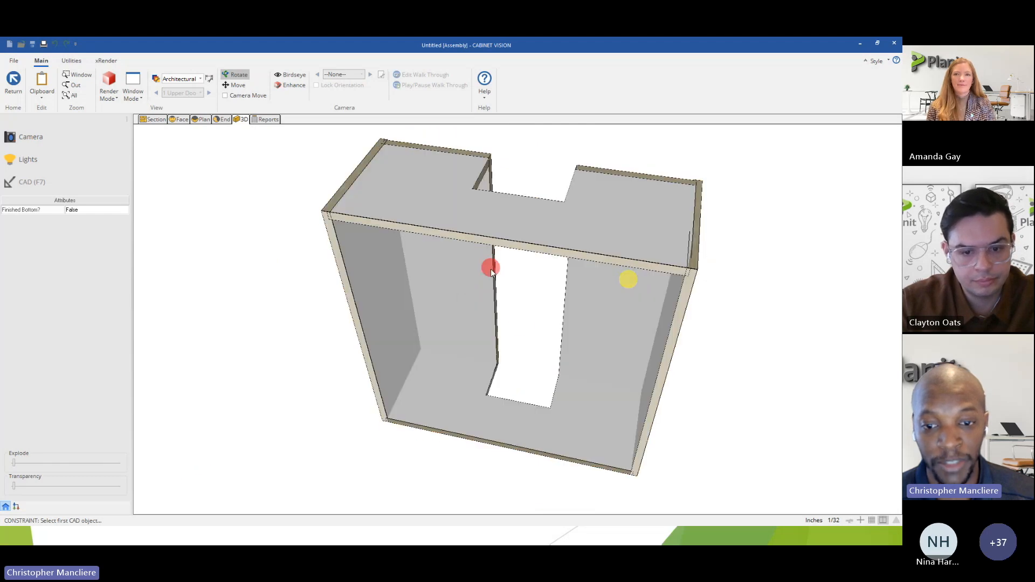
# Reopen the plan shape for editing and set the side type of the notch's left and right sides to End - Unfinished.
pyautogui.click(200, 120)
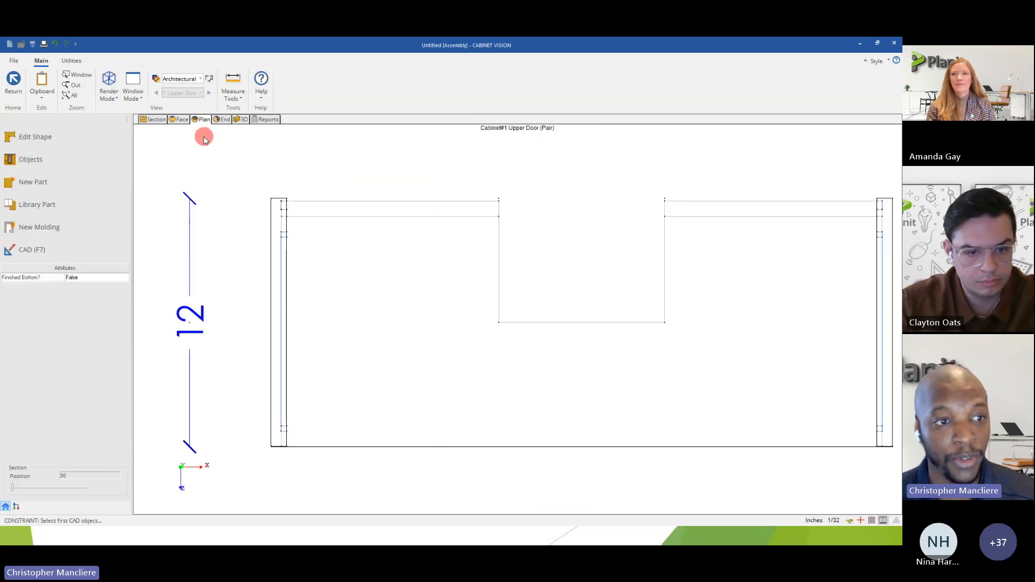
pyautogui.click(30, 148)
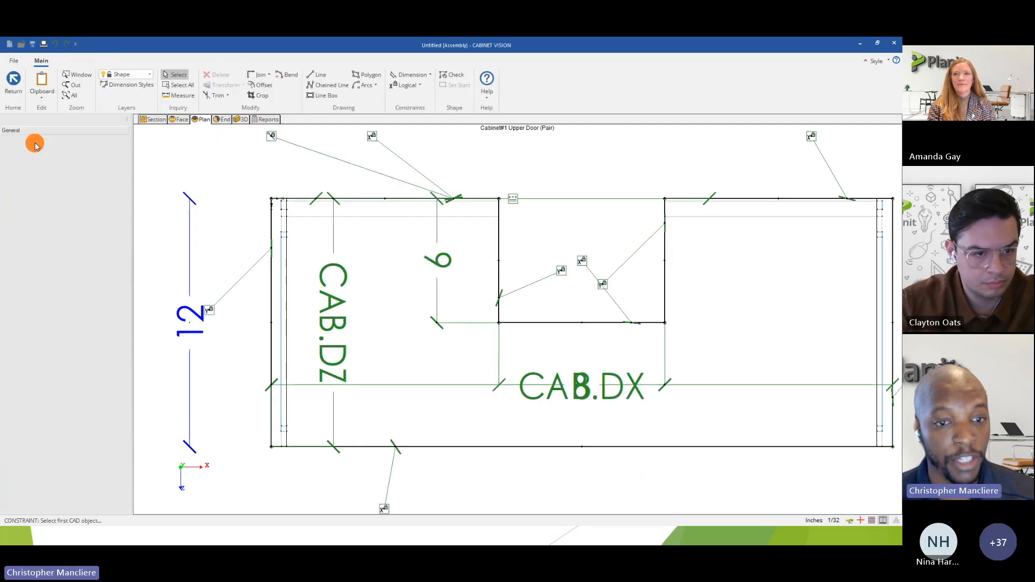
pyautogui.click(498, 263)
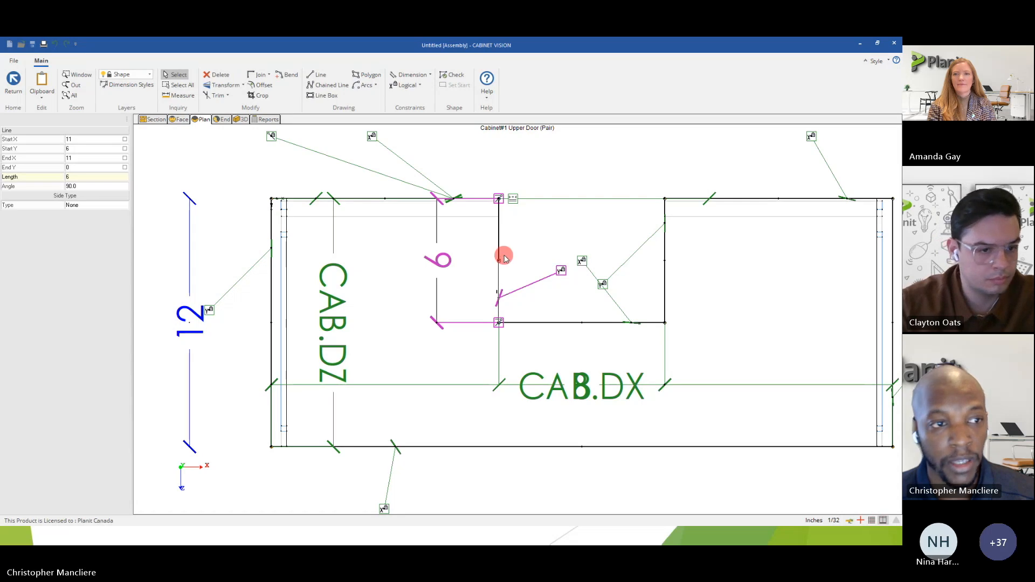
pyautogui.click(80, 209)
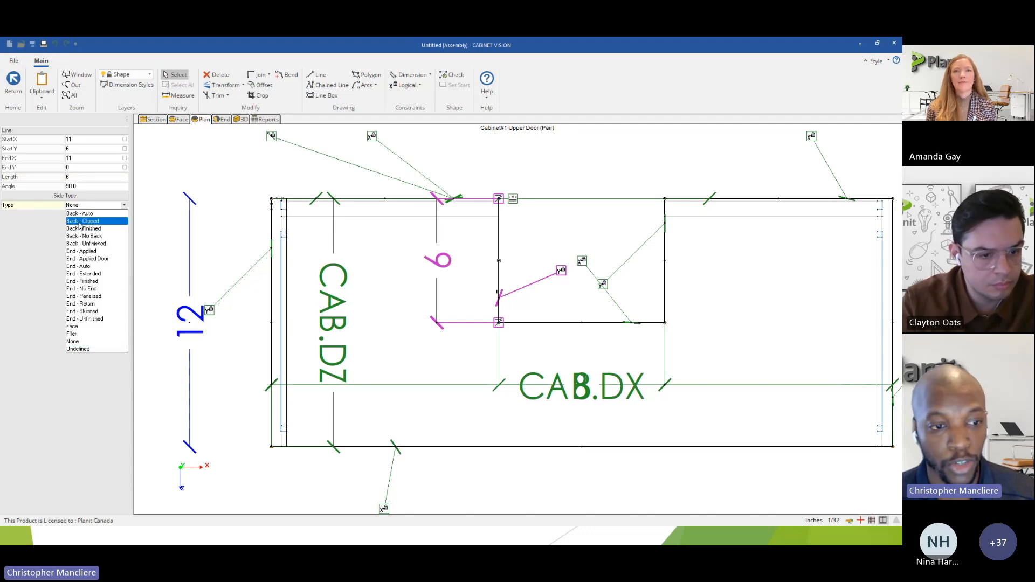
pyautogui.click(92, 320)
pyautogui.click(668, 248)
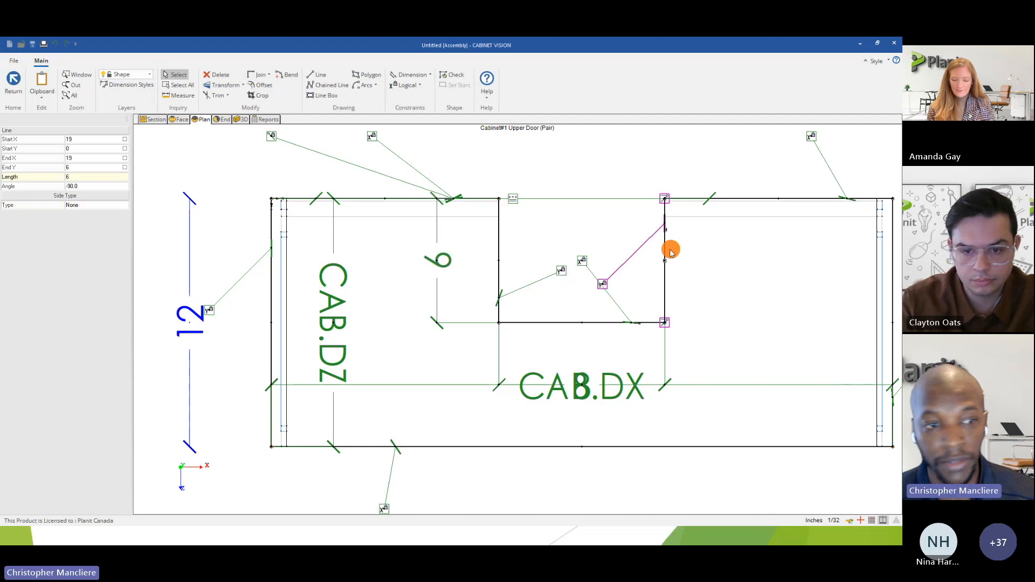
pyautogui.click(119, 207)
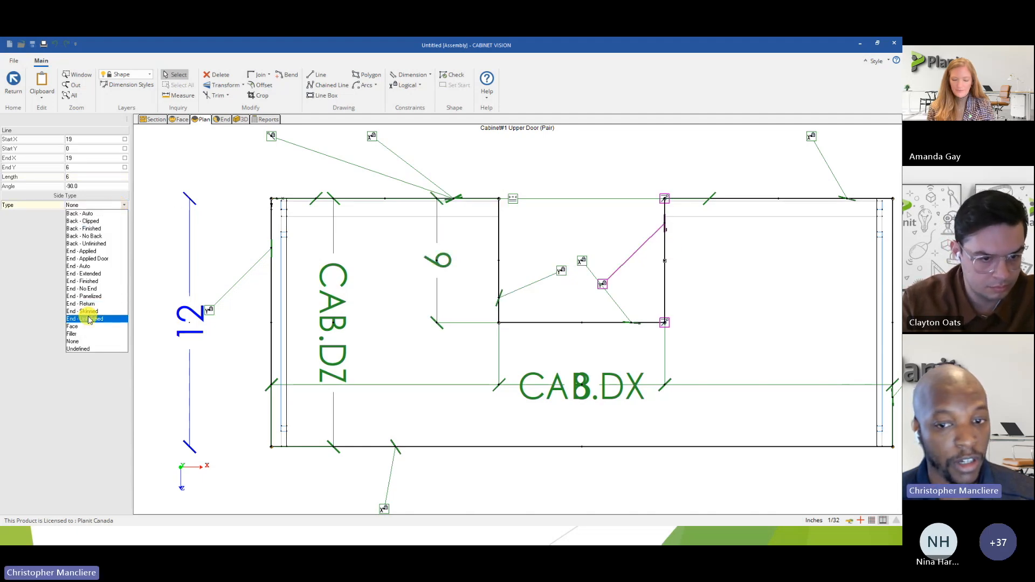
pyautogui.click(88, 316)
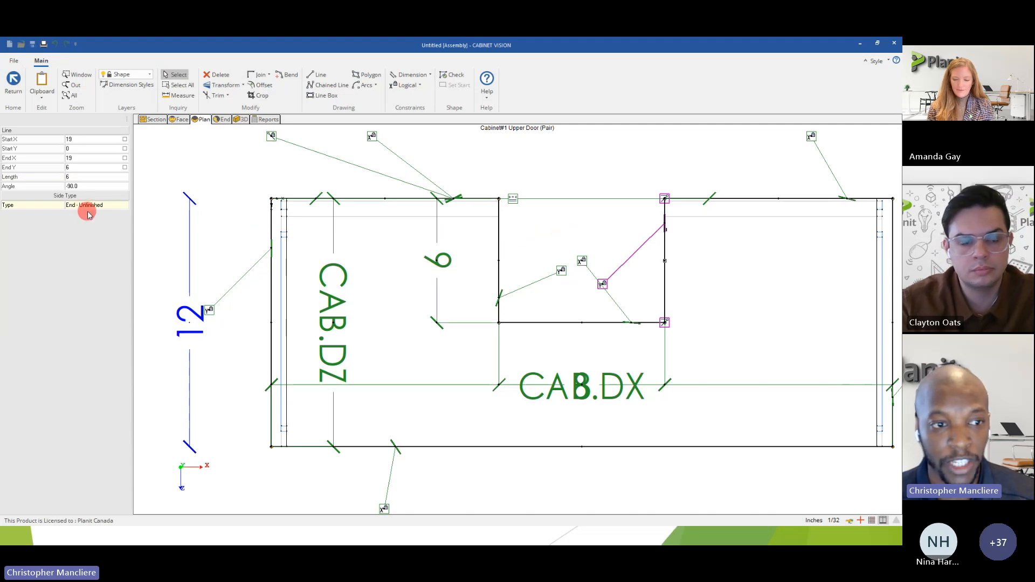
# Set the side type of the notch's inner edge to End - Unfinished and save the new shape.
pyautogui.click(566, 323)
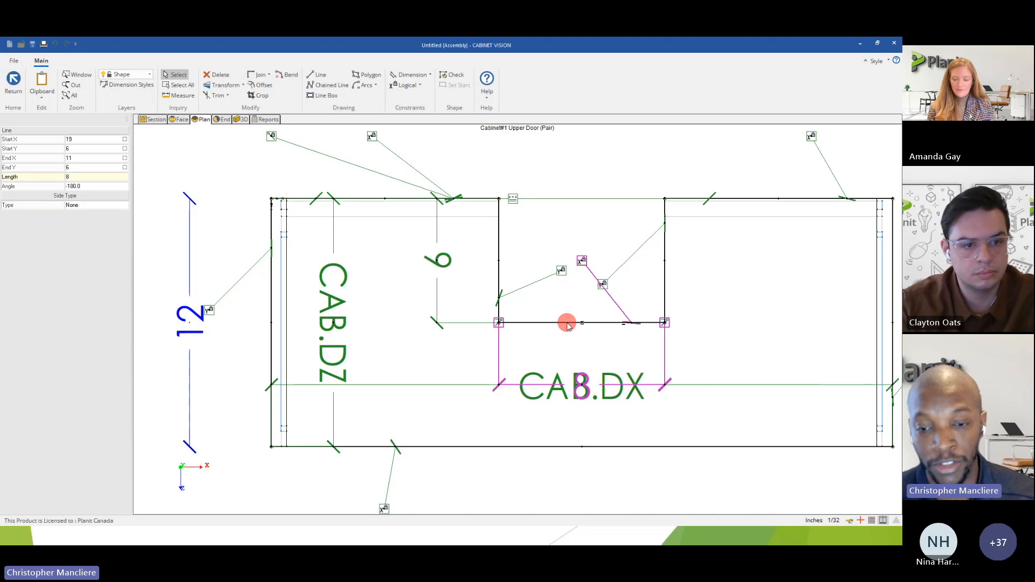
pyautogui.click(123, 209)
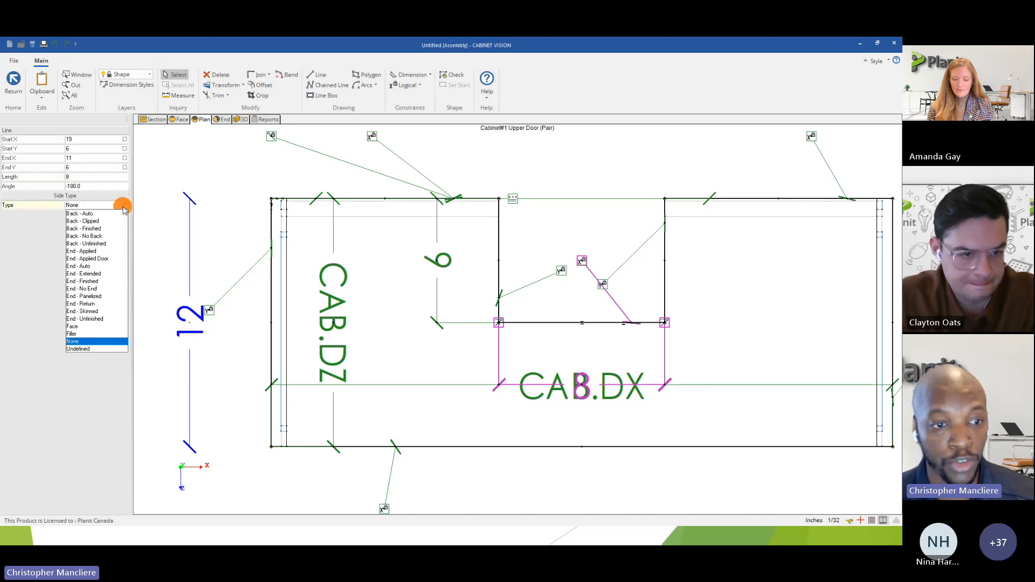
pyautogui.click(100, 320)
pyautogui.click(15, 86)
pyautogui.click(425, 309)
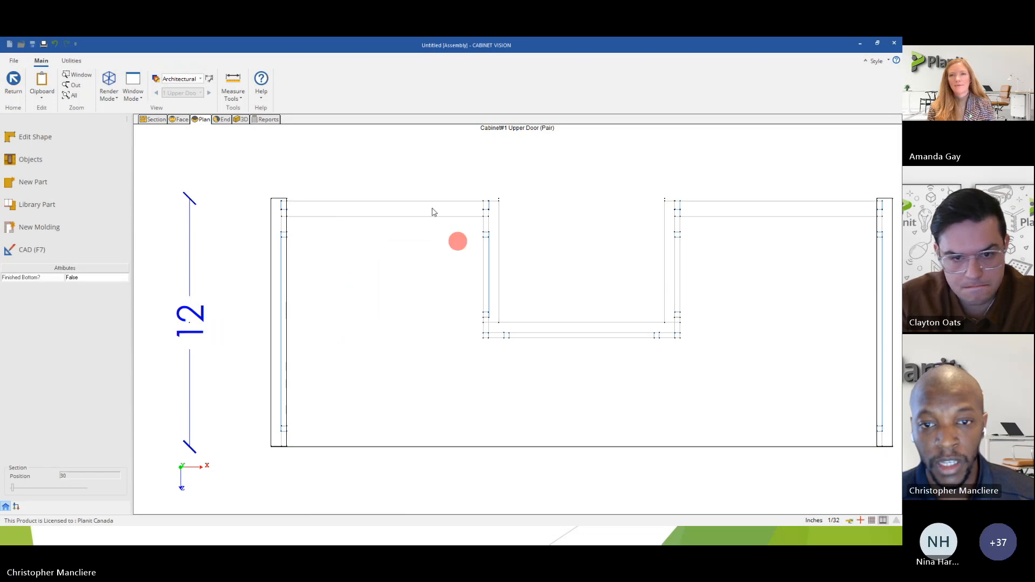
# Examine the end panels around the notch in 3D and return to the plan view.
pyautogui.click(240, 121)
pyautogui.moveTo(513, 216); pyautogui.dragTo(397, 259)
pyautogui.moveTo(544, 254); pyautogui.dragTo(365, 245)
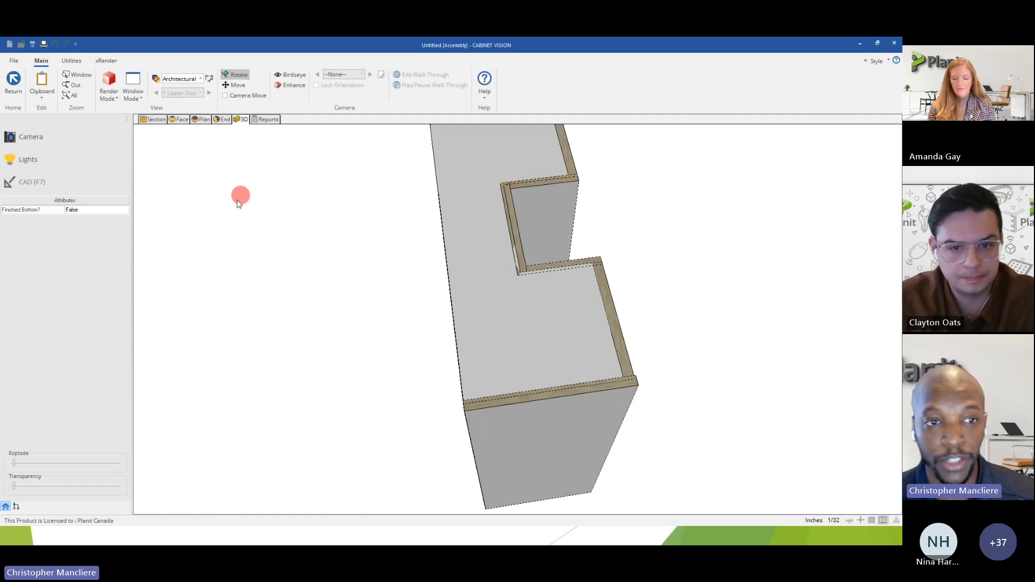
pyautogui.click(202, 120)
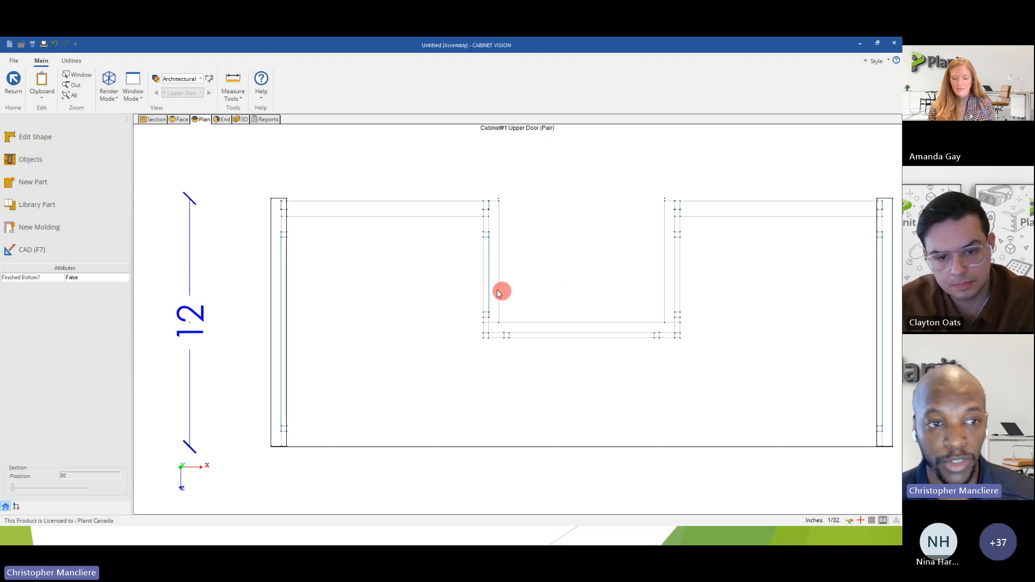
# Reopen the cabinet's plan shape, set the side type of the notch's inner edge to Back - Unfinished, and return to the assembly.
pyautogui.click(48, 140)
pyautogui.click(532, 324)
pyautogui.click(79, 194)
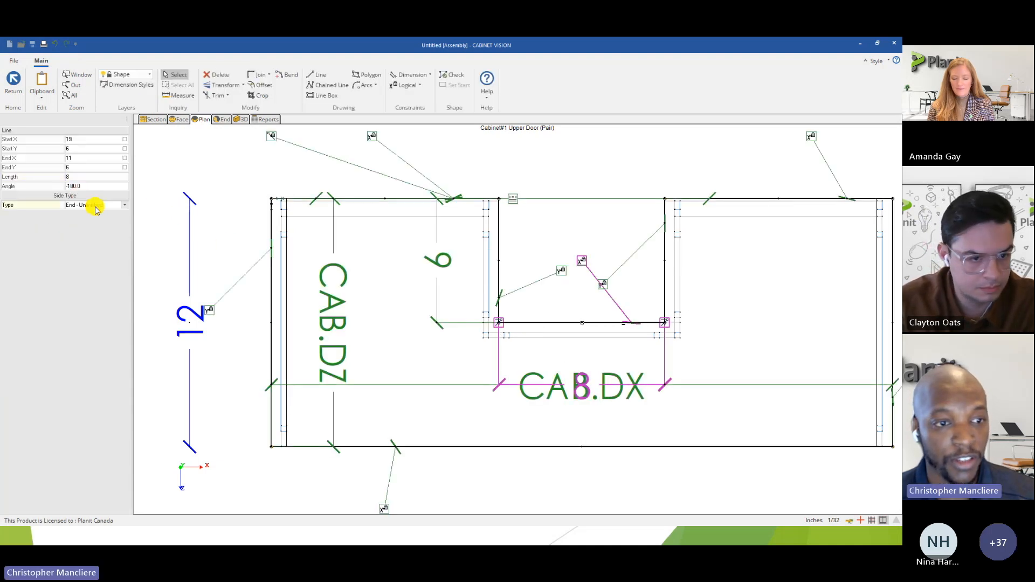
pyautogui.click(95, 205)
pyautogui.click(87, 244)
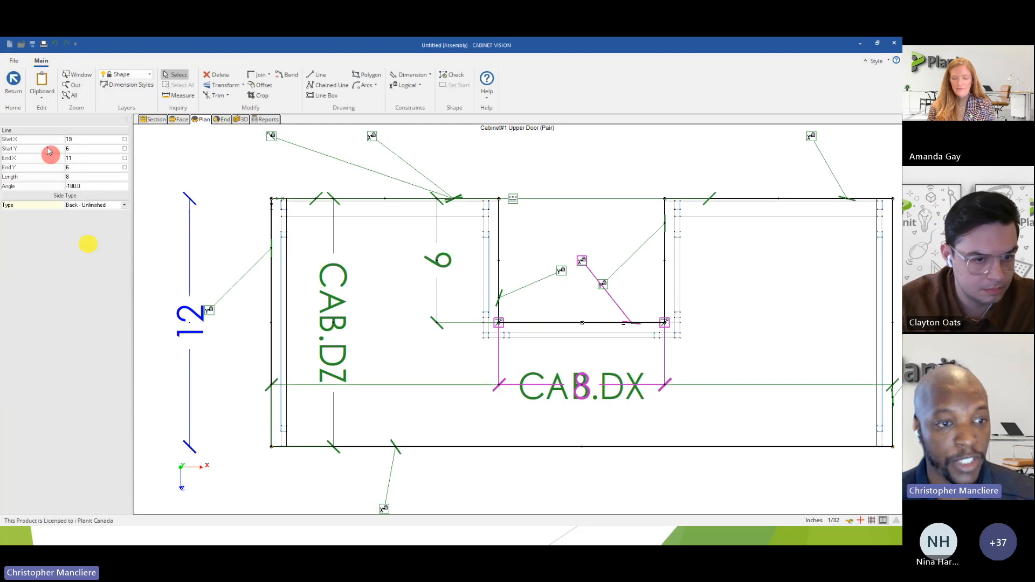
pyautogui.click(13, 81)
pyautogui.click(419, 306)
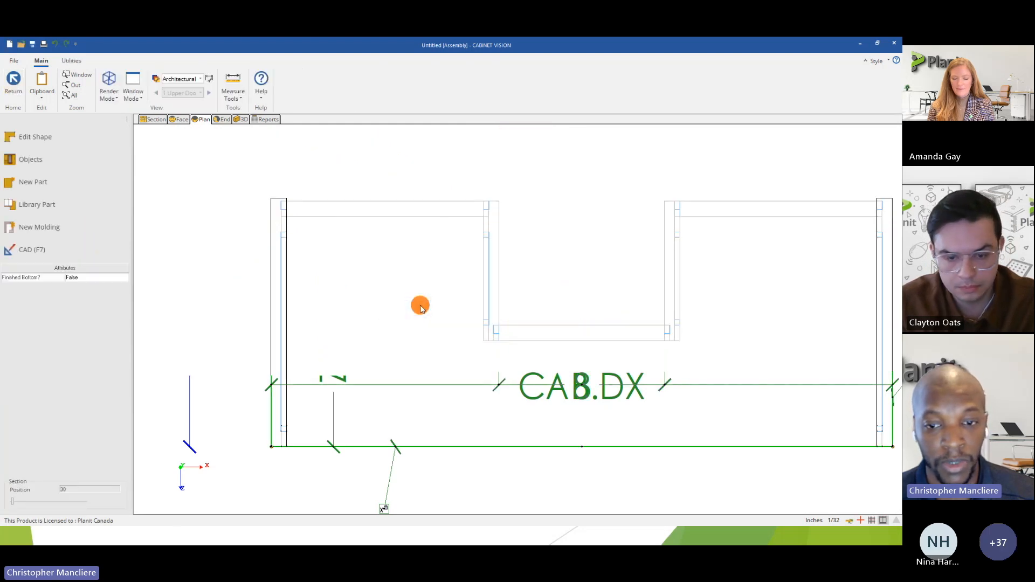
# Examine the back panel along the notch's inner edge in plan and in 3D.
pyautogui.scroll(-3, 434, 337)
pyautogui.scroll(-1, 433, 337)
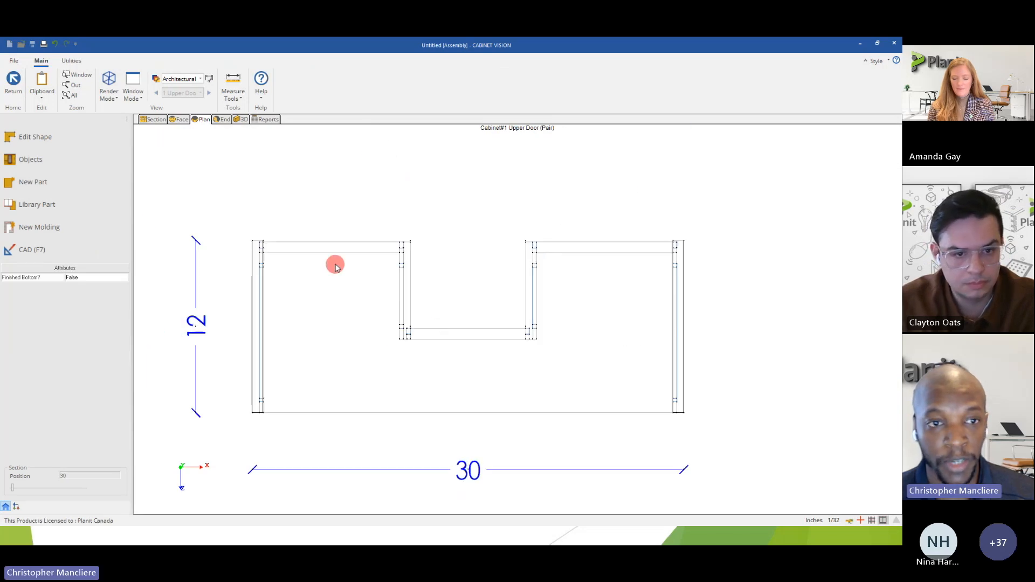
pyautogui.click(243, 120)
pyautogui.moveTo(331, 268)
pyautogui.mouseDown()
pyautogui.moveTo(534, 289)
pyautogui.moveTo(525, 233)
pyautogui.moveTo(462, 294)
pyautogui.mouseUp()
pyautogui.click(197, 123)
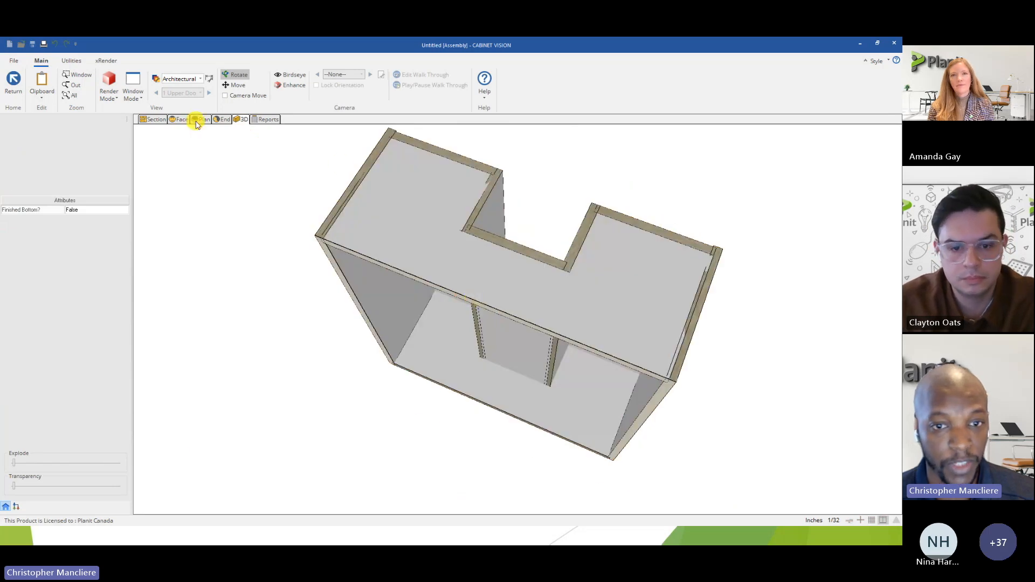
pyautogui.scroll(-2, 389, 277)
# Set the cabinet's face section to Pair Door and return to the room layout.
pyautogui.click(151, 122)
pyautogui.click(465, 293)
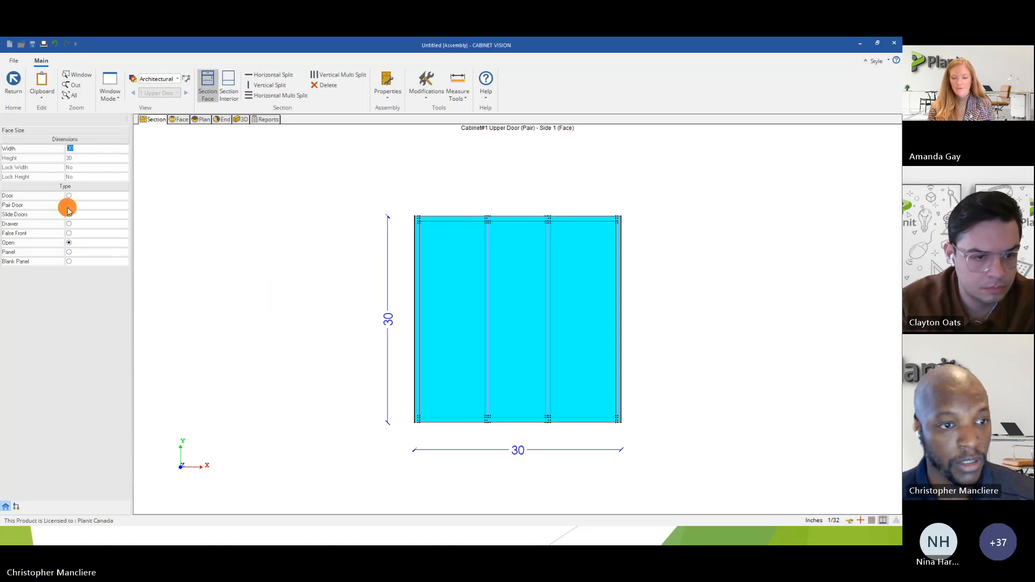
pyautogui.click(69, 205)
pyautogui.click(14, 85)
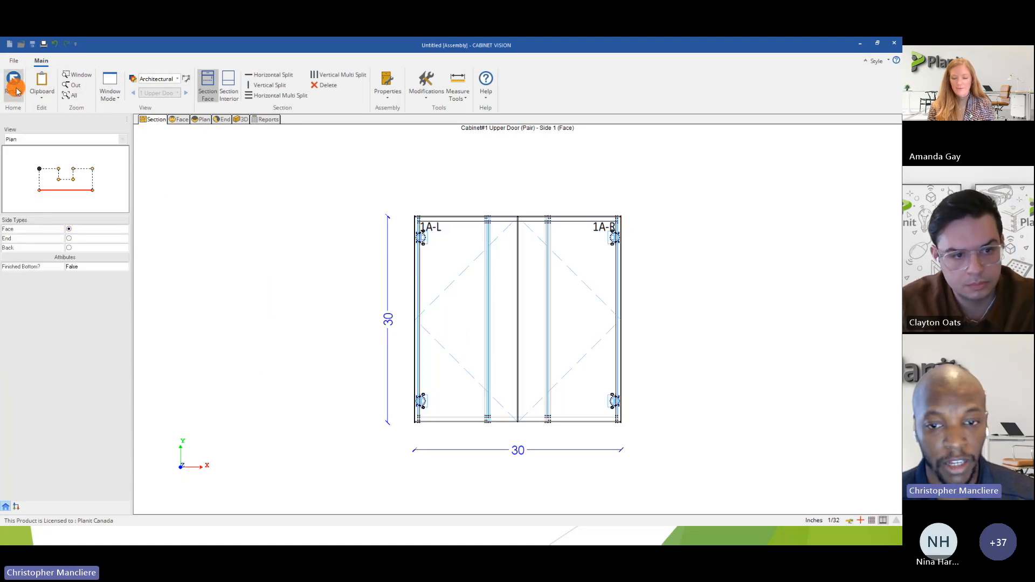
pyautogui.click(14, 85)
# Save the job as Job.cvj in the Jobs folder.
pyautogui.moveTo(406, 261)
pyautogui.mouseDown(button='middle')
pyautogui.moveTo(441, 242)
pyautogui.moveTo(460, 254)
pyautogui.mouseUp(button='middle')
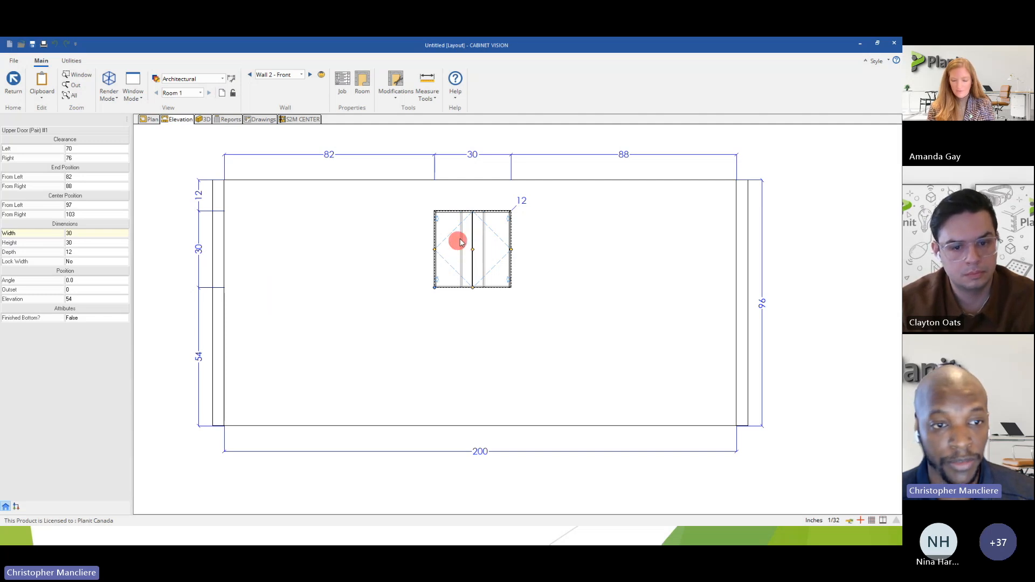
pyautogui.click(32, 48)
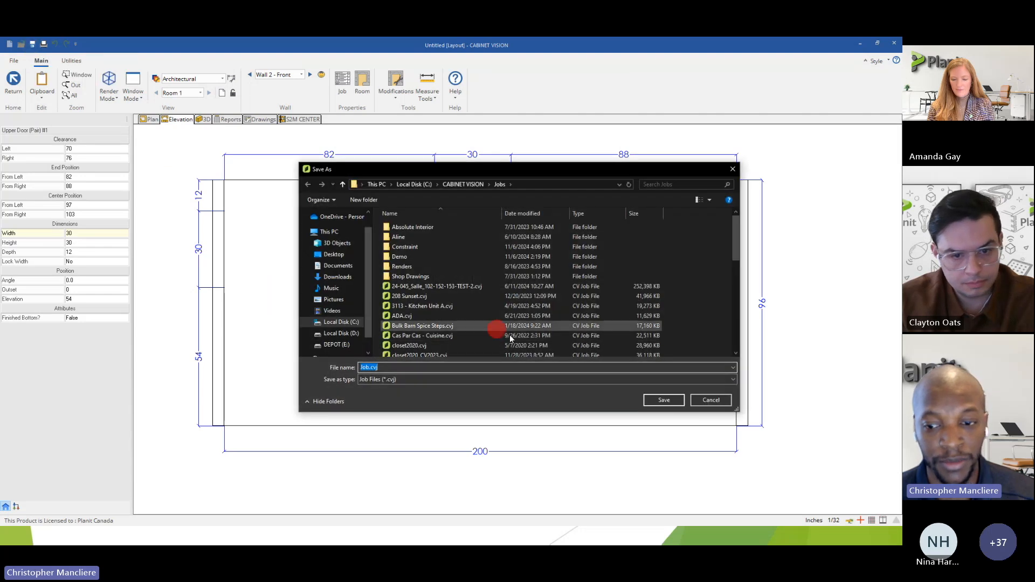
pyautogui.click(664, 399)
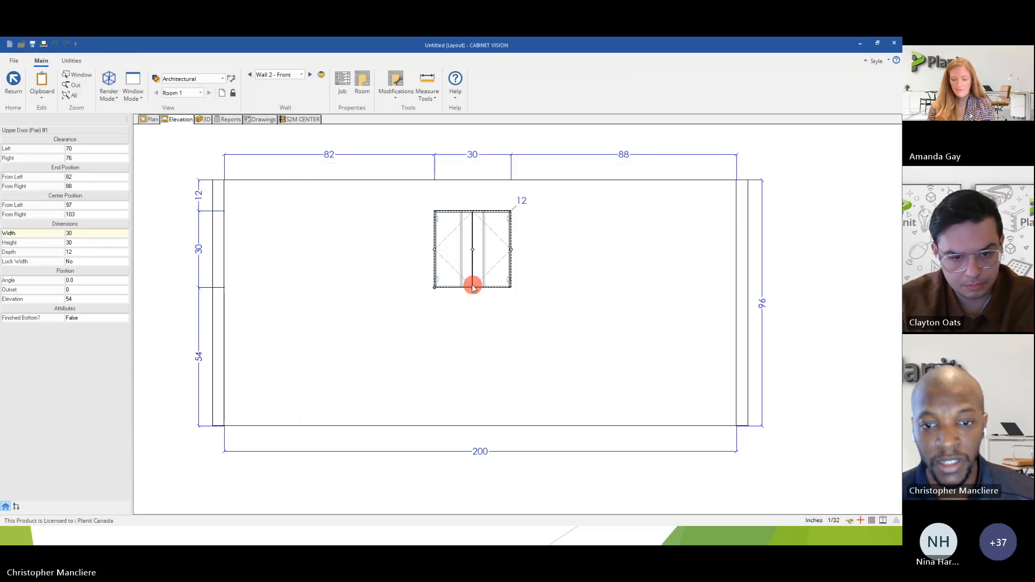
# Move the cabinet to 18 inches from the wall's left end and place a copy 84 inches from that end.
pyautogui.moveTo(472, 249); pyautogui.dragTo(299, 267)
pyautogui.rightClick(300, 268)
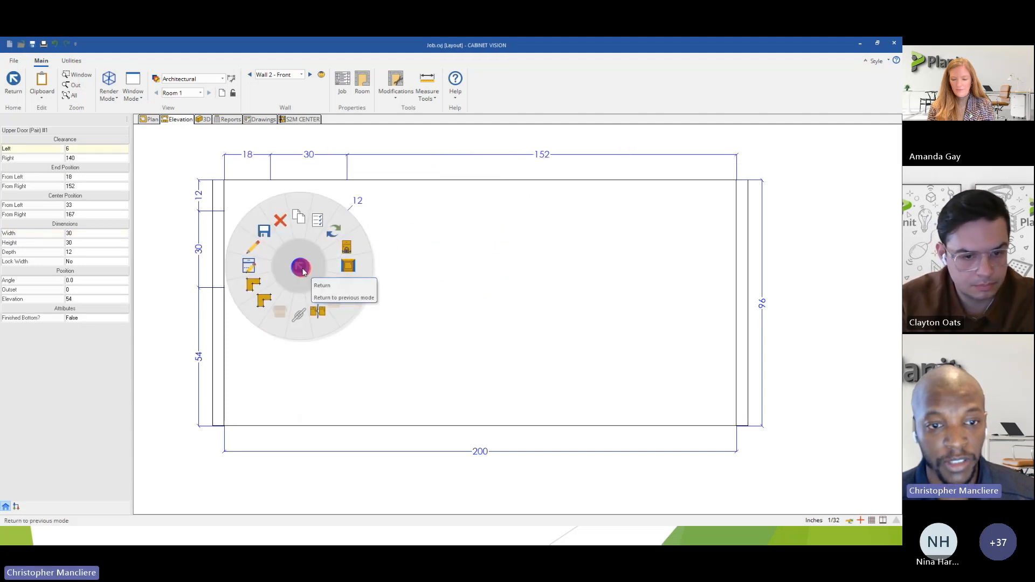
pyautogui.click(301, 232)
pyautogui.click(479, 249)
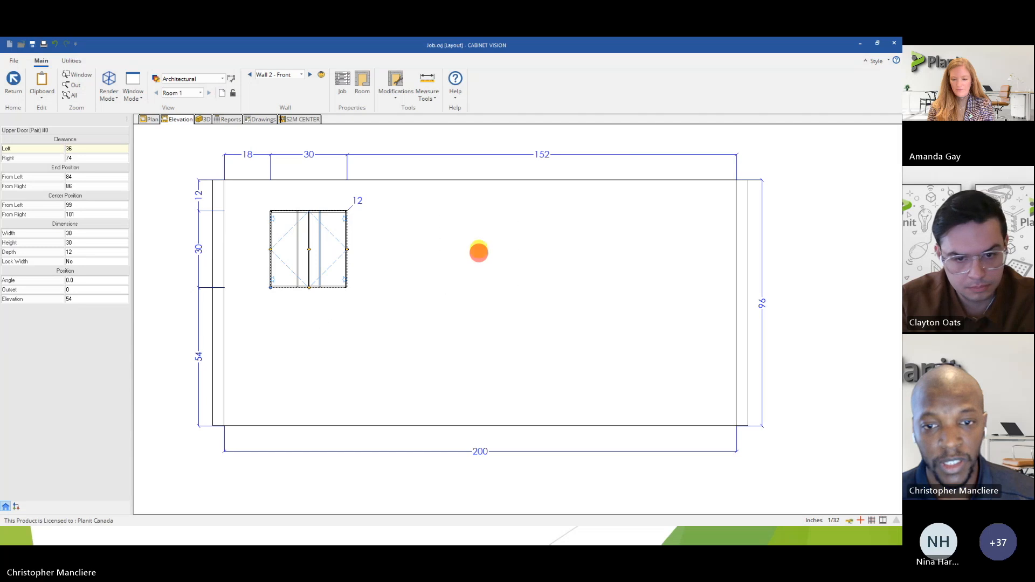
pyautogui.rightClick(462, 287)
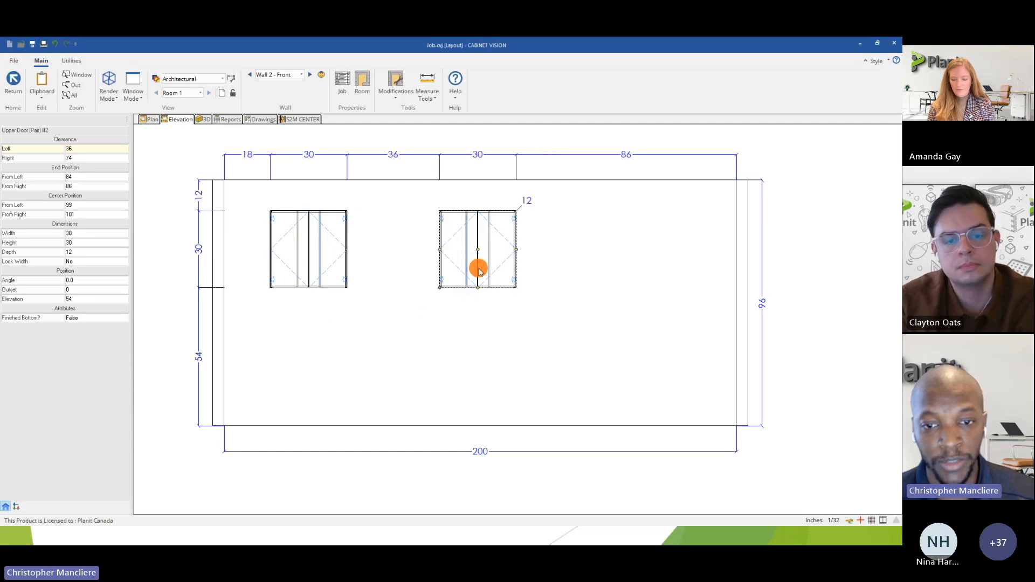
# Stretch the copied cabinet to 47 inches wide and 43 high, and pull it back to 38 wide and 30 high.
pyautogui.moveTo(517, 251); pyautogui.dragTo(561, 251)
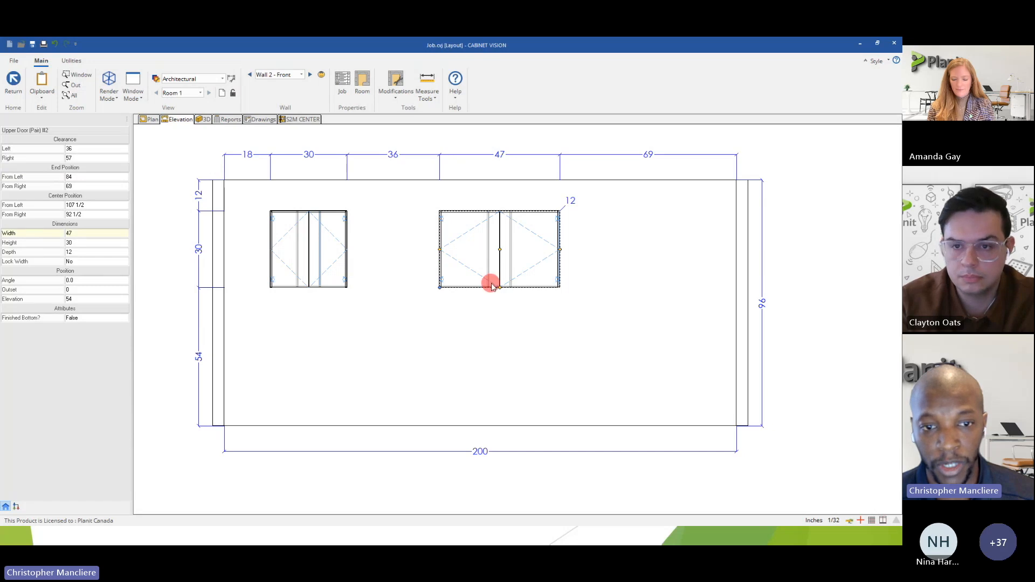
pyautogui.scroll(3, 491, 286)
pyautogui.scroll(-2, 493, 282)
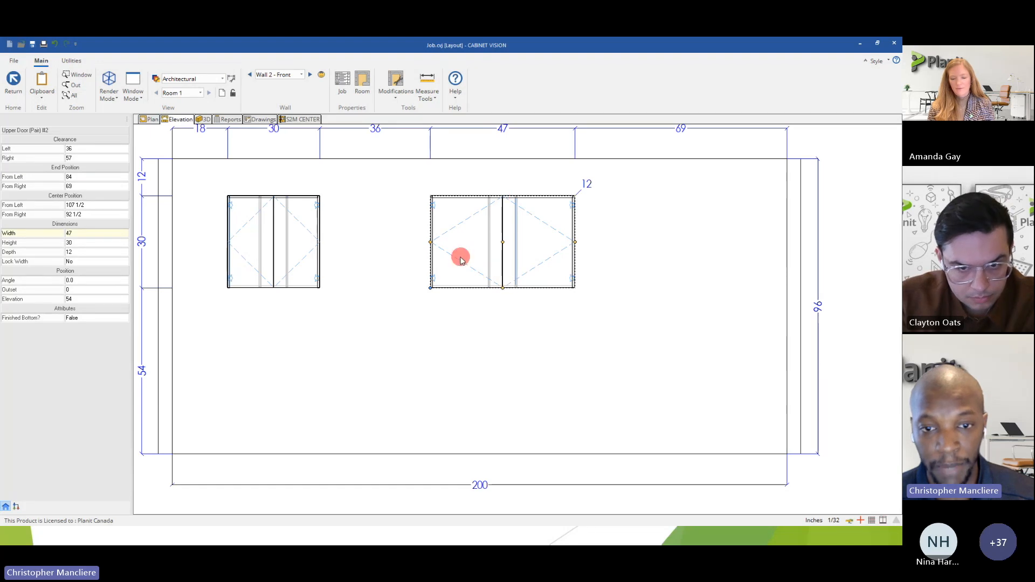
pyautogui.moveTo(503, 289); pyautogui.dragTo(502, 328)
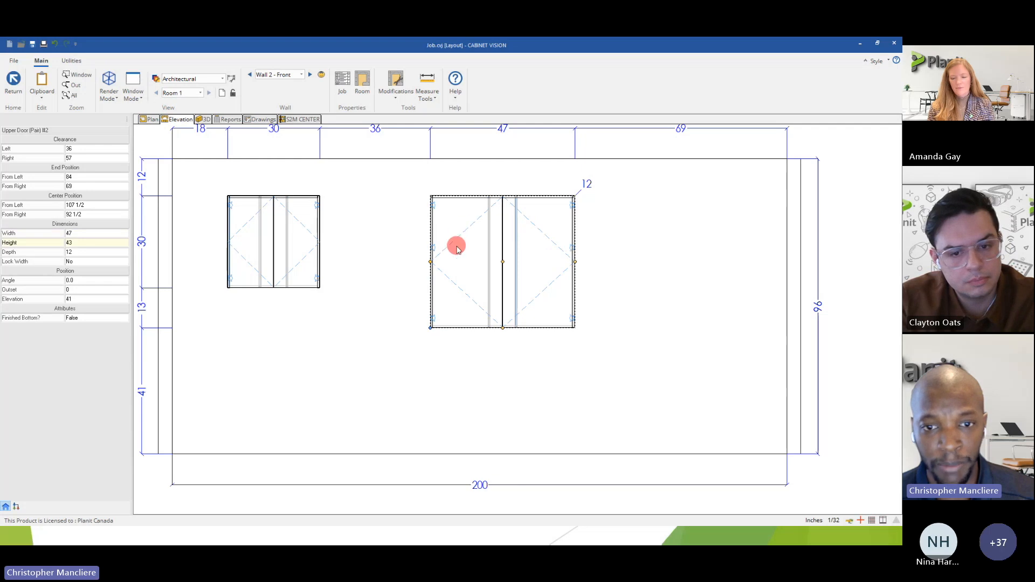
pyautogui.moveTo(430, 261); pyautogui.dragTo(462, 266)
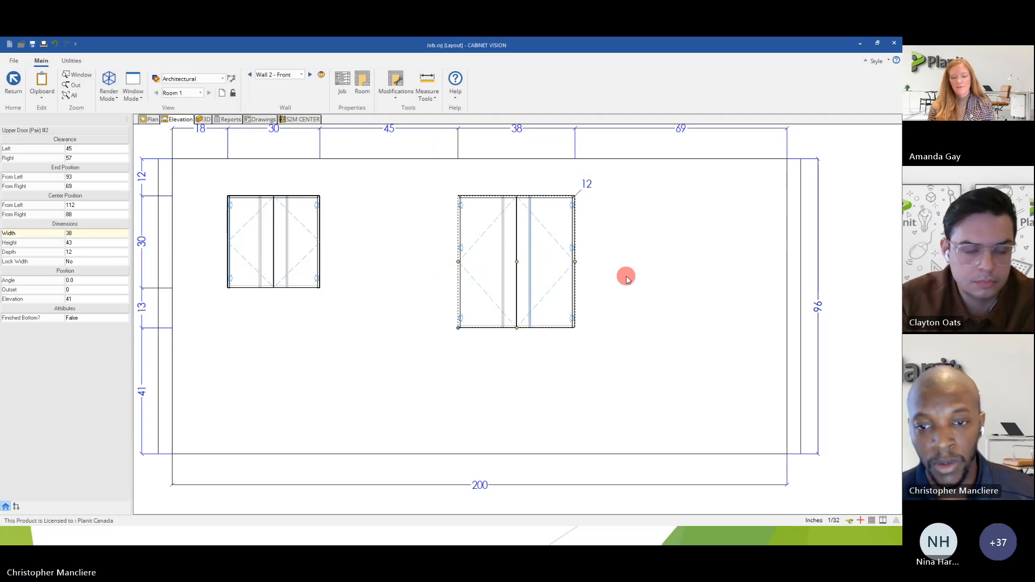
pyautogui.moveTo(516, 327); pyautogui.dragTo(513, 291)
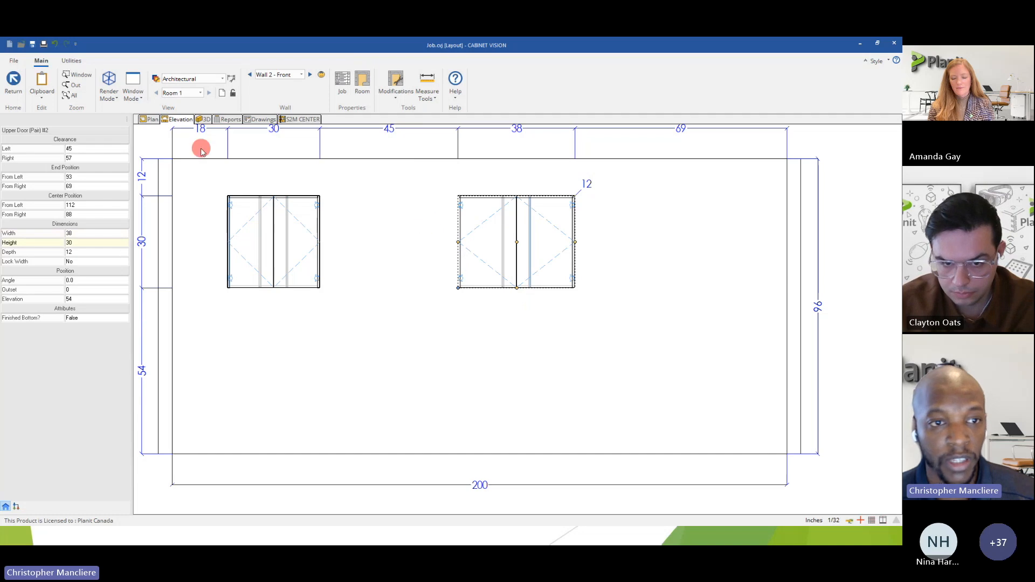
# Extend the copied cabinet's depth to 25 inches in the room plan.
pyautogui.click(152, 120)
pyautogui.click(529, 271)
pyautogui.moveTo(541, 283); pyautogui.dragTo(542, 307)
pyautogui.scroll(5, 548, 294)
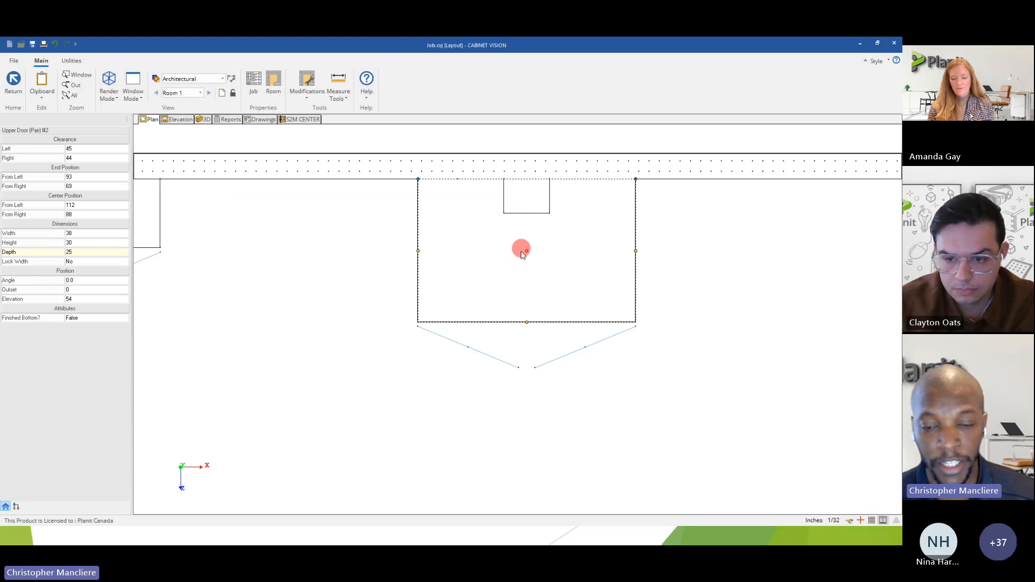
pyautogui.scroll(-5, 515, 270)
# Open the resized copy's assembly and examine its rear notch in 3D.
pyautogui.doubleClick(513, 271)
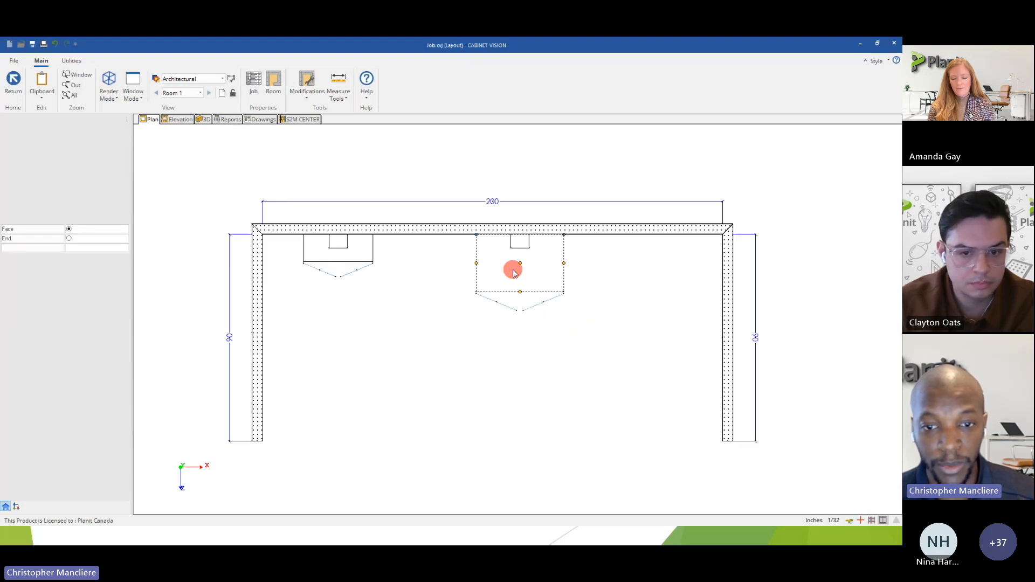
pyautogui.click(241, 121)
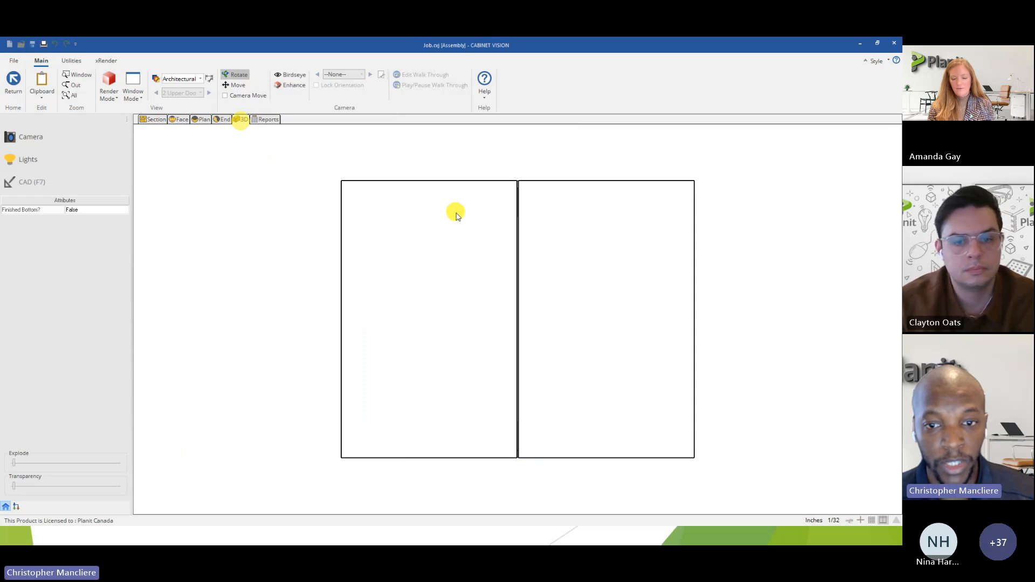
pyautogui.moveTo(455, 213); pyautogui.dragTo(502, 316)
pyautogui.moveTo(571, 308); pyautogui.dragTo(413, 283)
pyautogui.moveTo(506, 315)
pyautogui.mouseDown()
pyautogui.moveTo(404, 297)
pyautogui.moveTo(462, 277)
pyautogui.moveTo(568, 305)
pyautogui.moveTo(603, 265)
pyautogui.moveTo(597, 314)
pyautogui.moveTo(578, 328)
pyautogui.moveTo(498, 297)
pyautogui.mouseUp()
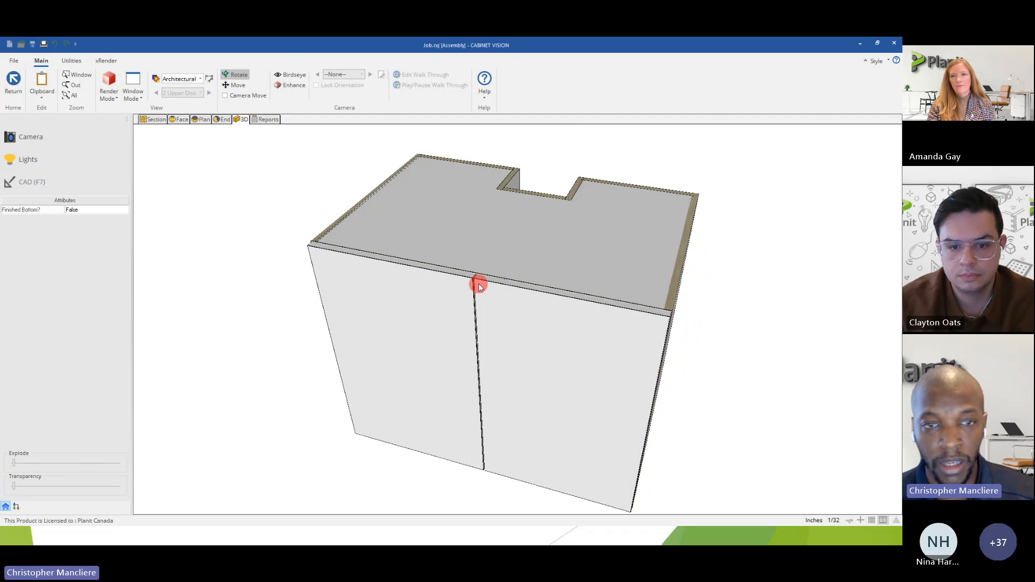
# Return to the room plan and delete the resized cabinet copy.
pyautogui.click(12, 86)
pyautogui.click(486, 274)
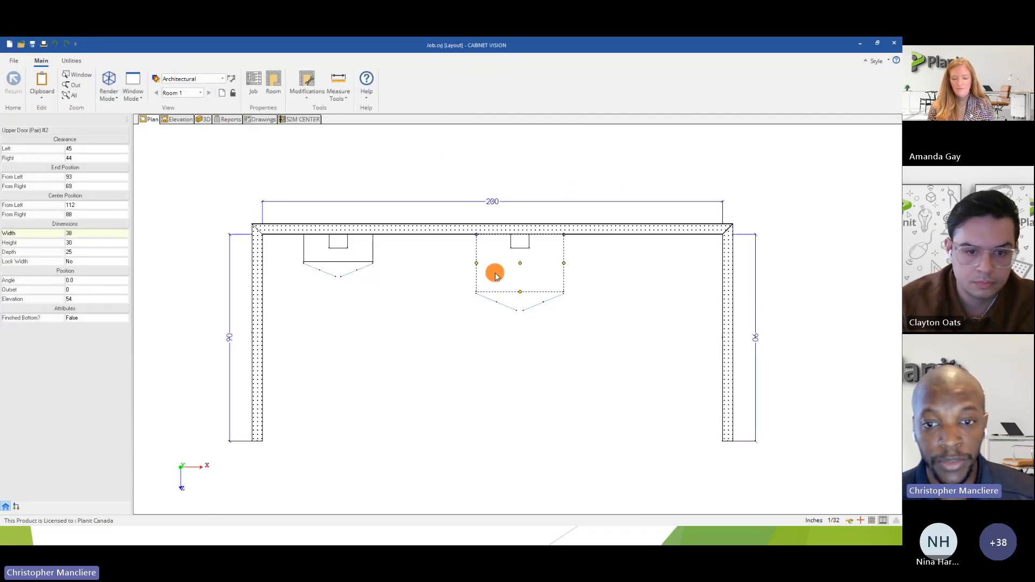
pyautogui.rightClick(496, 275)
pyautogui.click(475, 225)
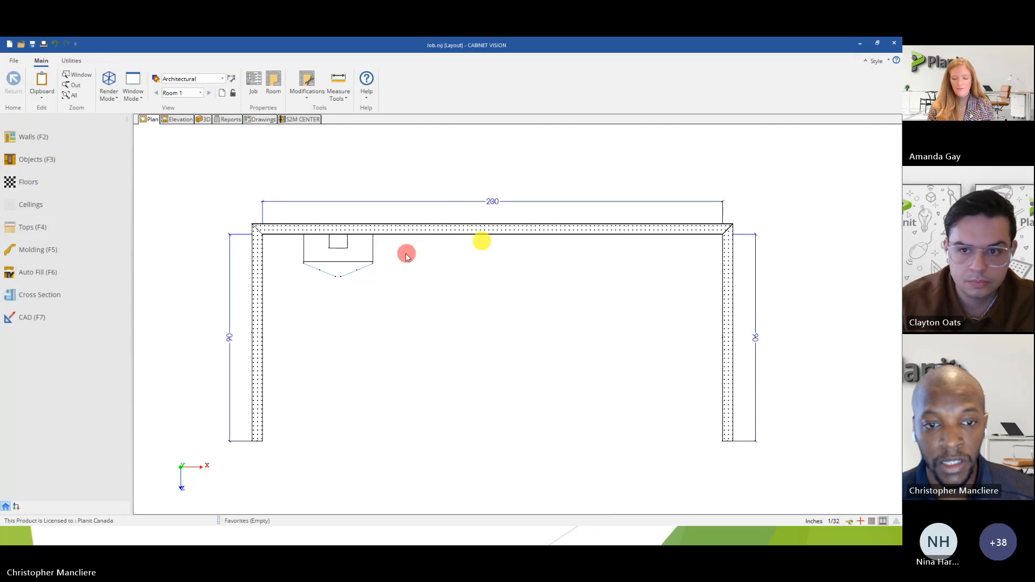
# Move the remaining notched cabinet along the wall to 83 inches from the left end.
pyautogui.click(478, 266)
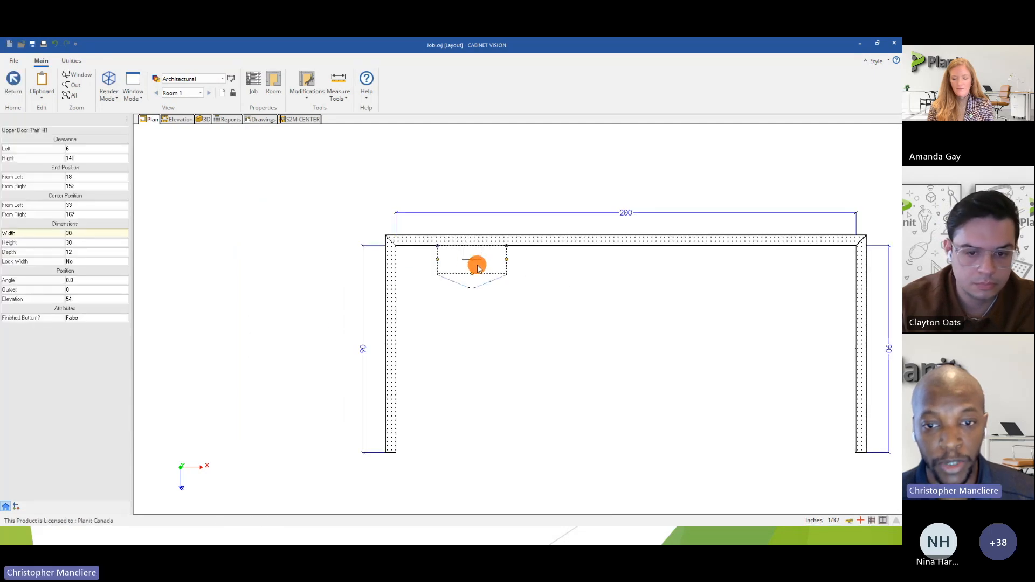
pyautogui.moveTo(494, 267); pyautogui.dragTo(489, 272, button='middle')
pyautogui.click(490, 269)
pyautogui.click(640, 275)
pyautogui.click(660, 303)
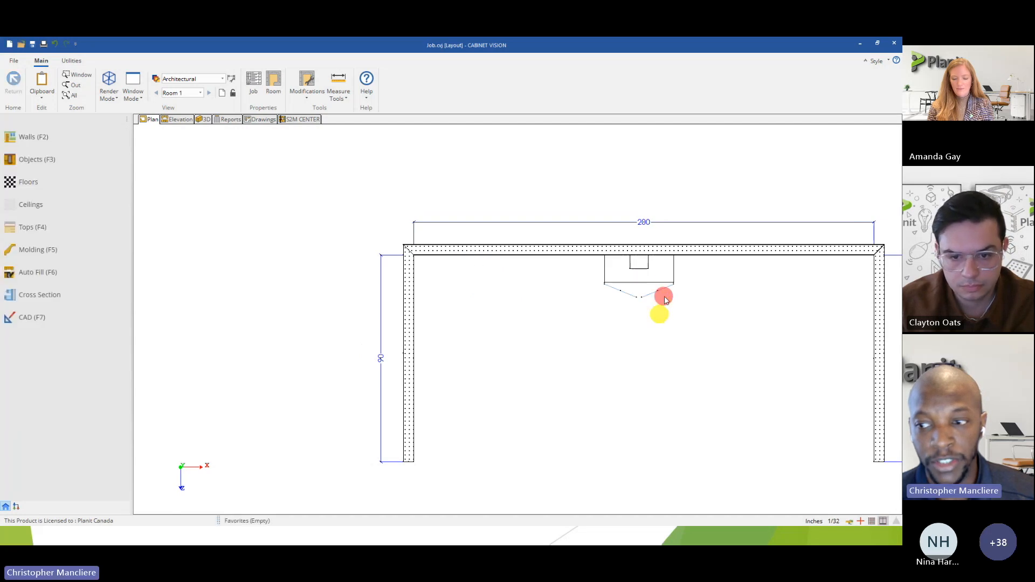
# Save the notched cabinet as a new library object named Sample Shaped Upper among the upper door cabinets.
pyautogui.scroll(1, 664, 296)
pyautogui.moveTo(639, 279); pyautogui.dragTo(566, 306, button='middle')
pyautogui.click(527, 288)
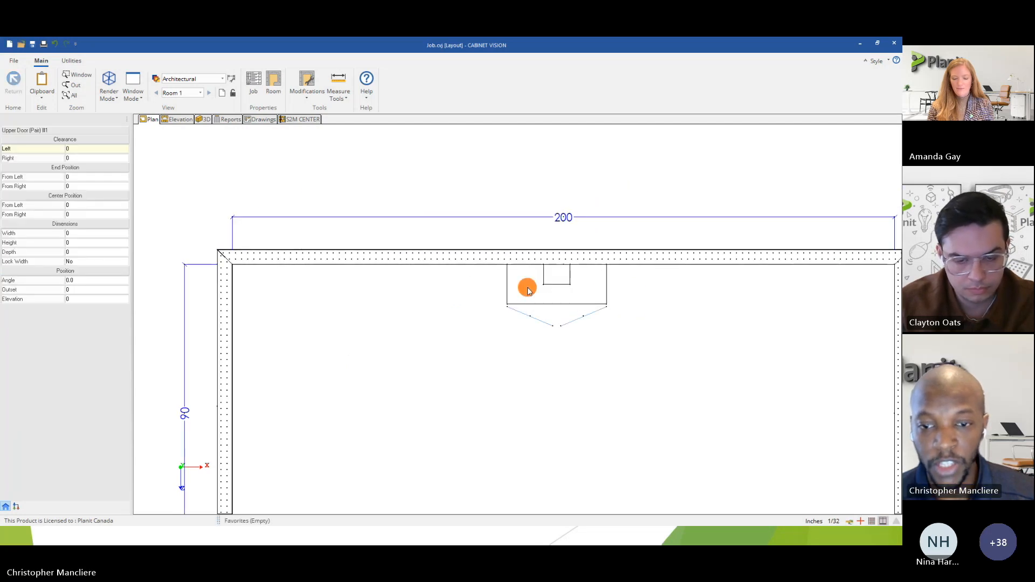
pyautogui.rightClick(527, 291)
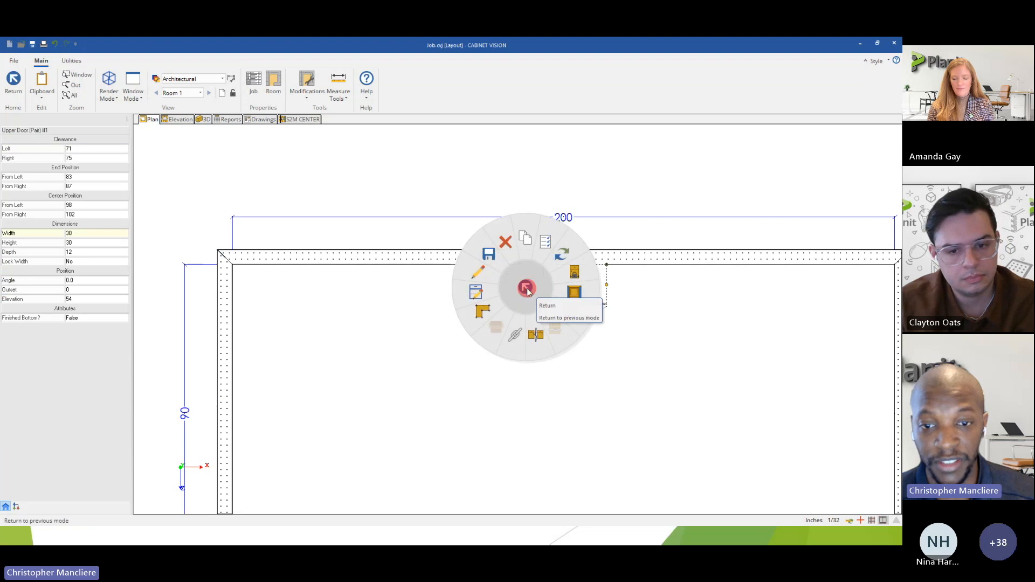
pyautogui.moveTo(489, 259)
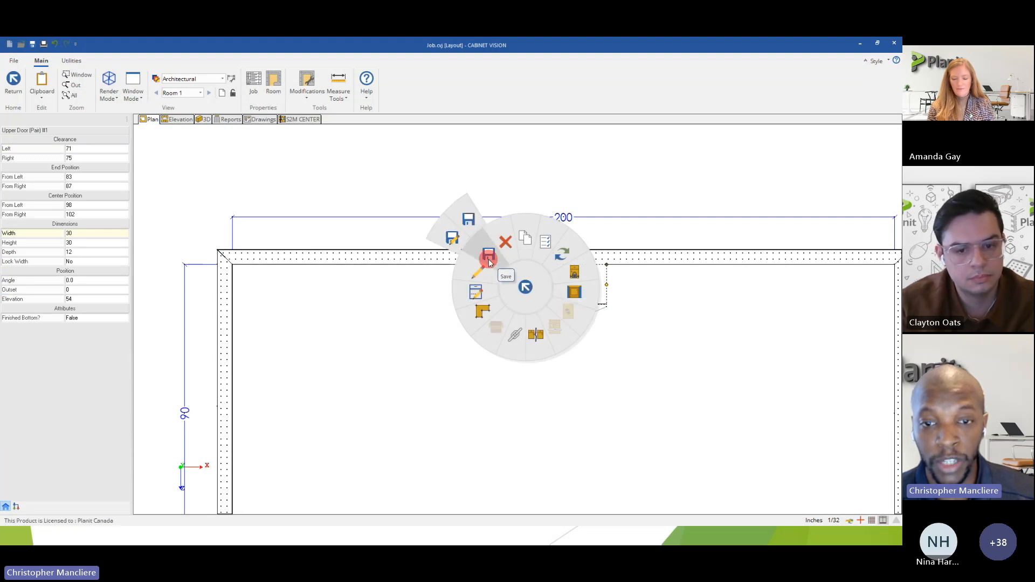
pyautogui.click(453, 239)
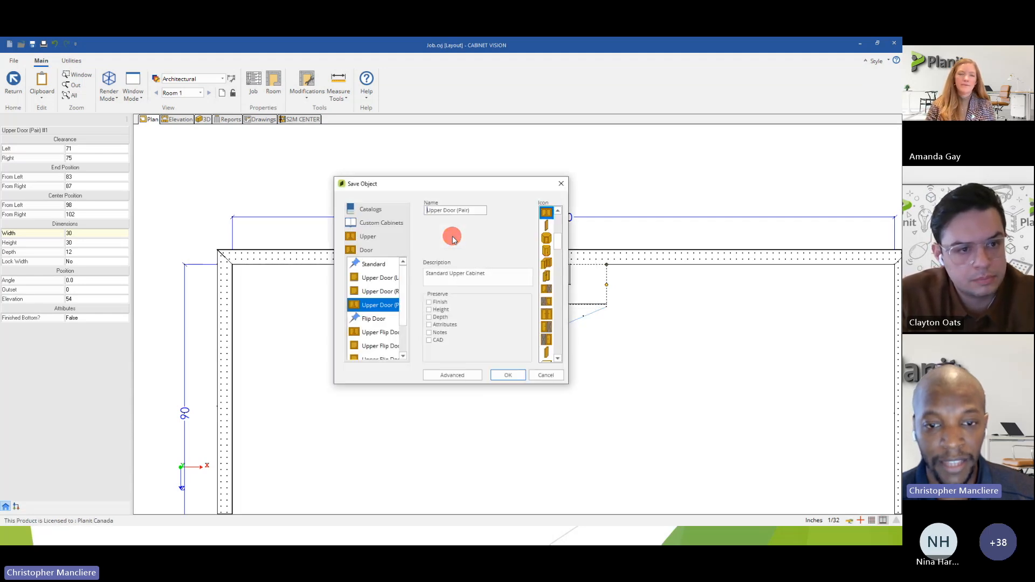
pyautogui.moveTo(474, 209); pyautogui.dragTo(405, 215)
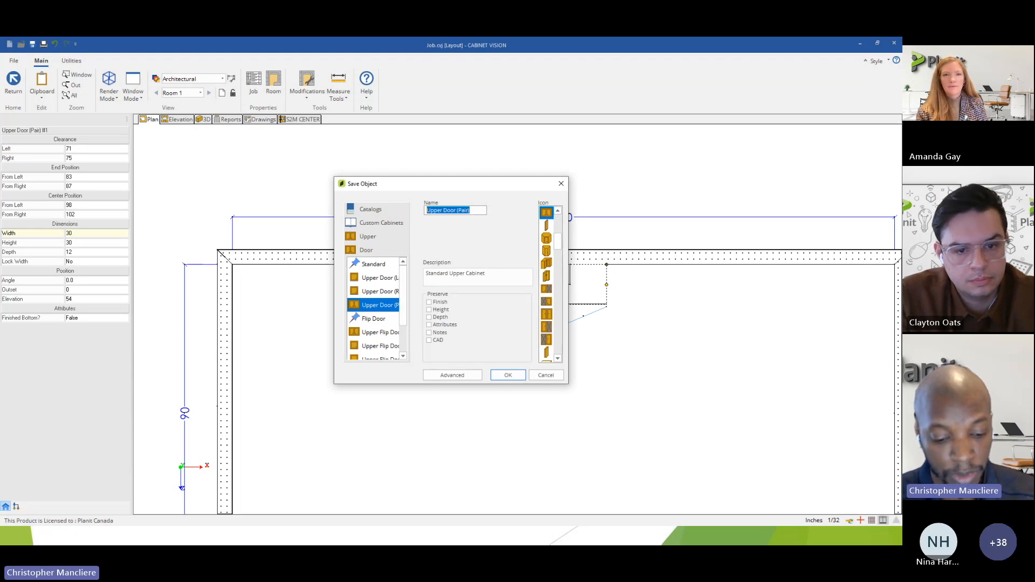
pyautogui.write('Sam')
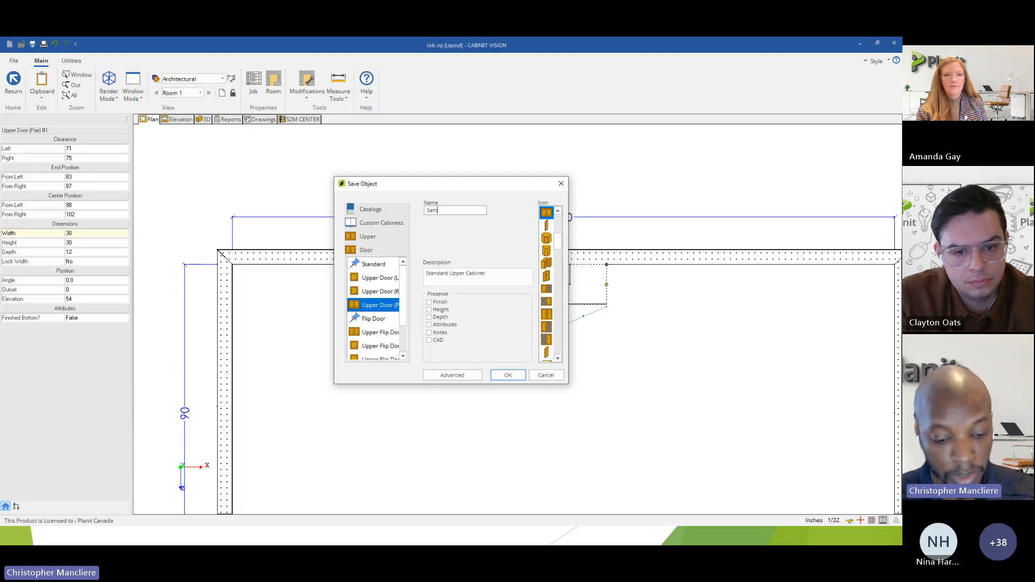
pyautogui.write('ple Shp')
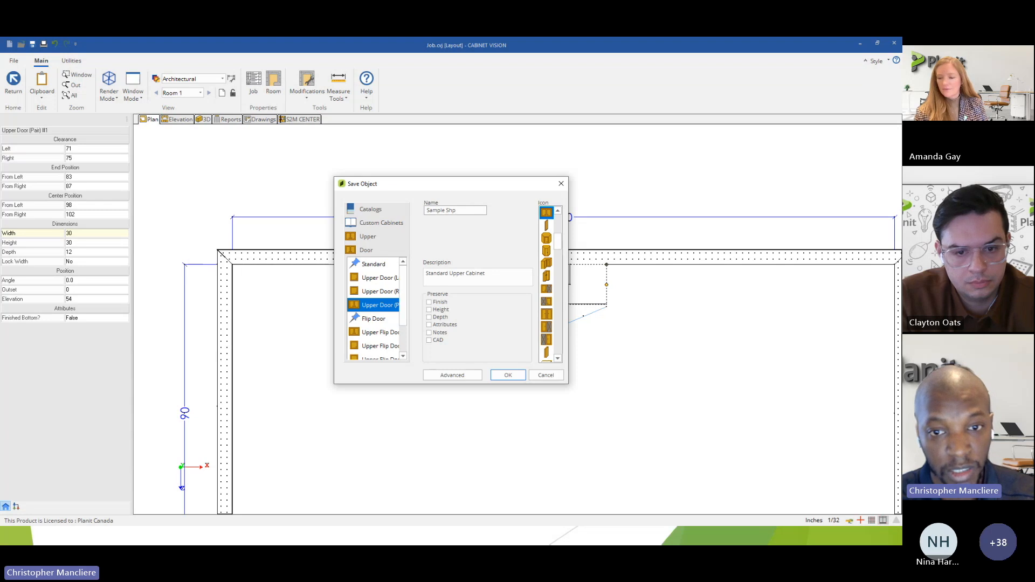
pyautogui.press('BackSpace')
pyautogui.write('aped Upper')
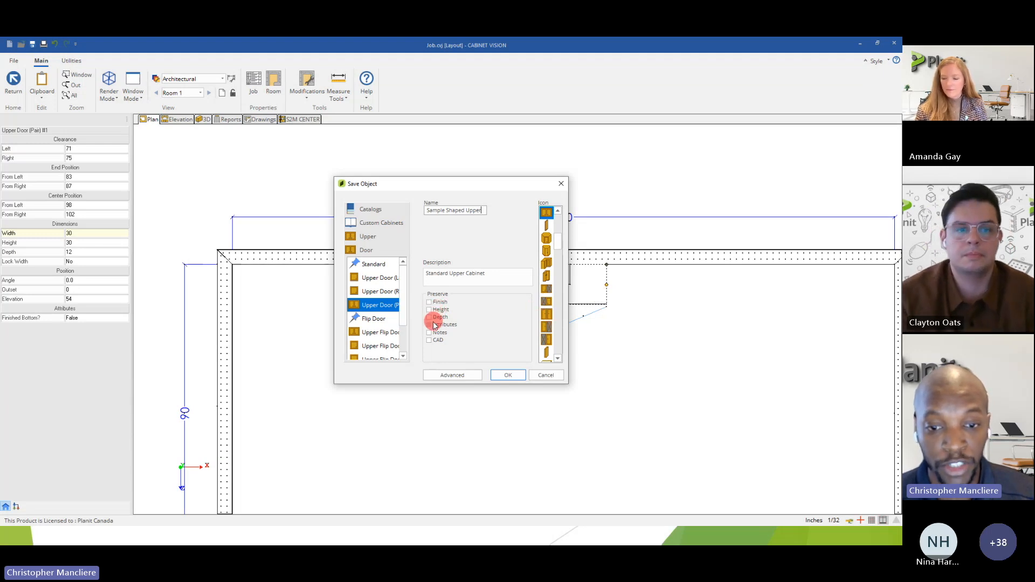
pyautogui.click(506, 376)
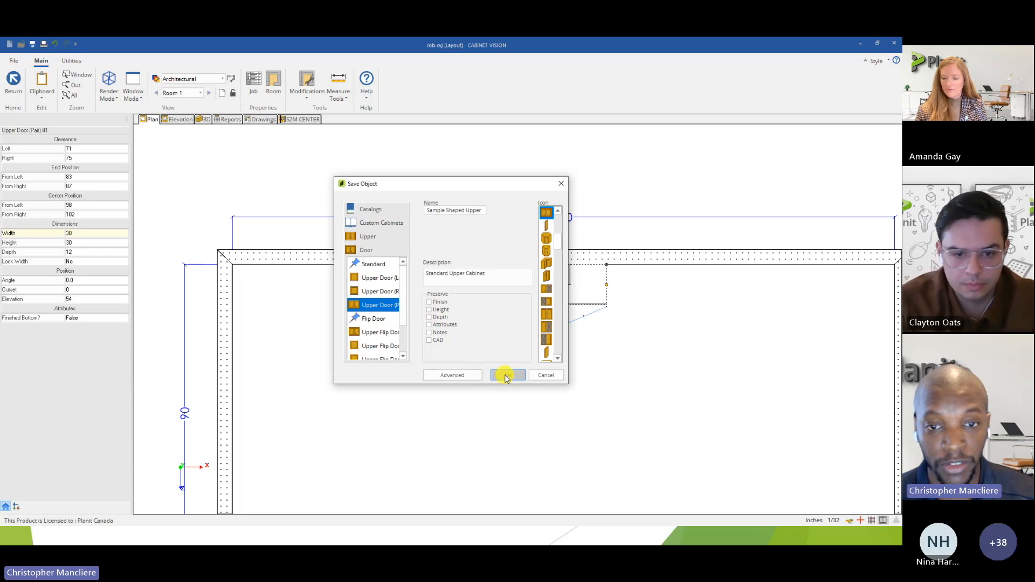
# Place a Sample Shaped Upper from the custom upper door cabinets on the wall, to the right of the existing notched cabinet.
pyautogui.scroll(3, 562, 312)
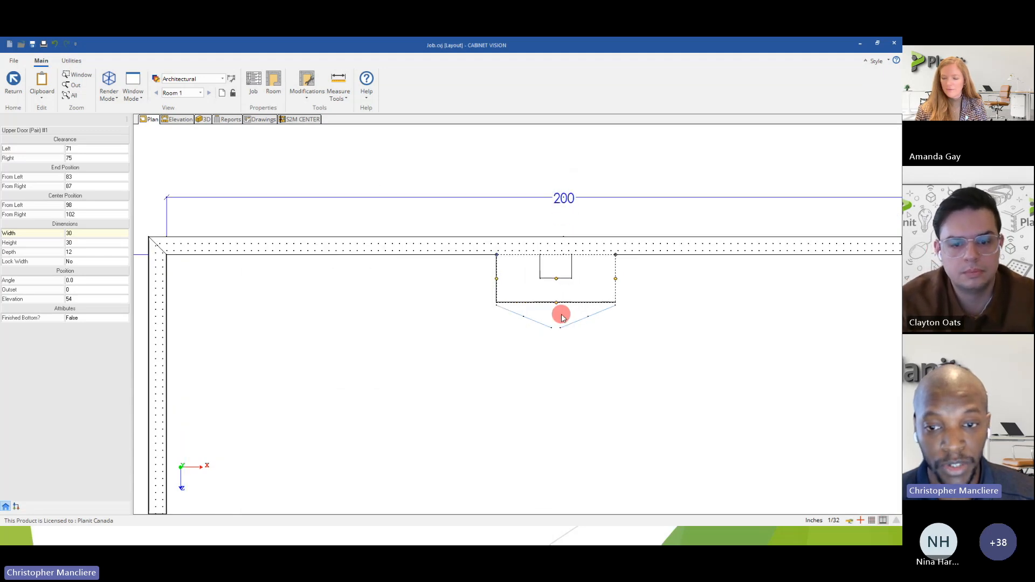
pyautogui.click(404, 314)
pyautogui.click(50, 170)
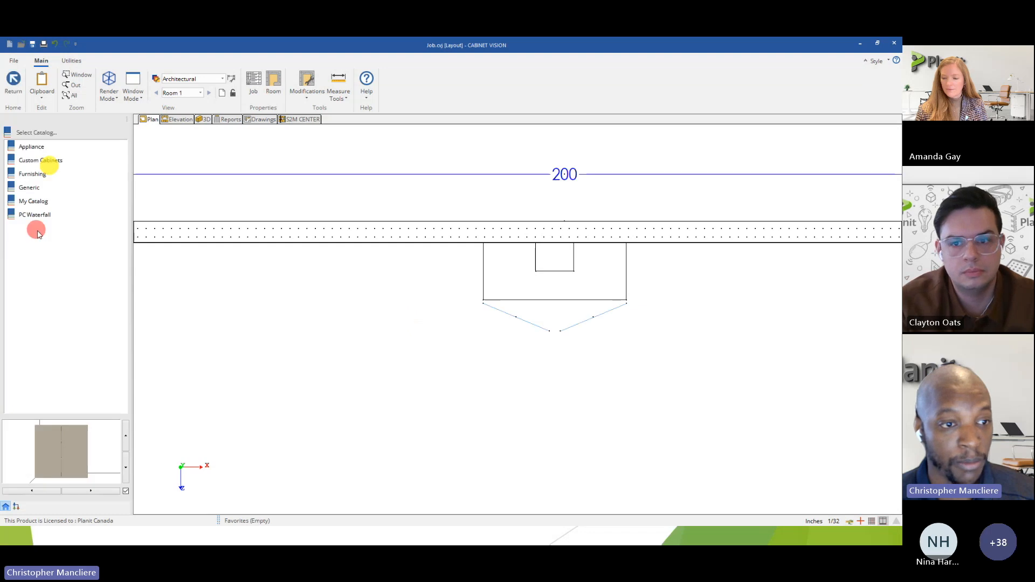
pyautogui.doubleClick(34, 162)
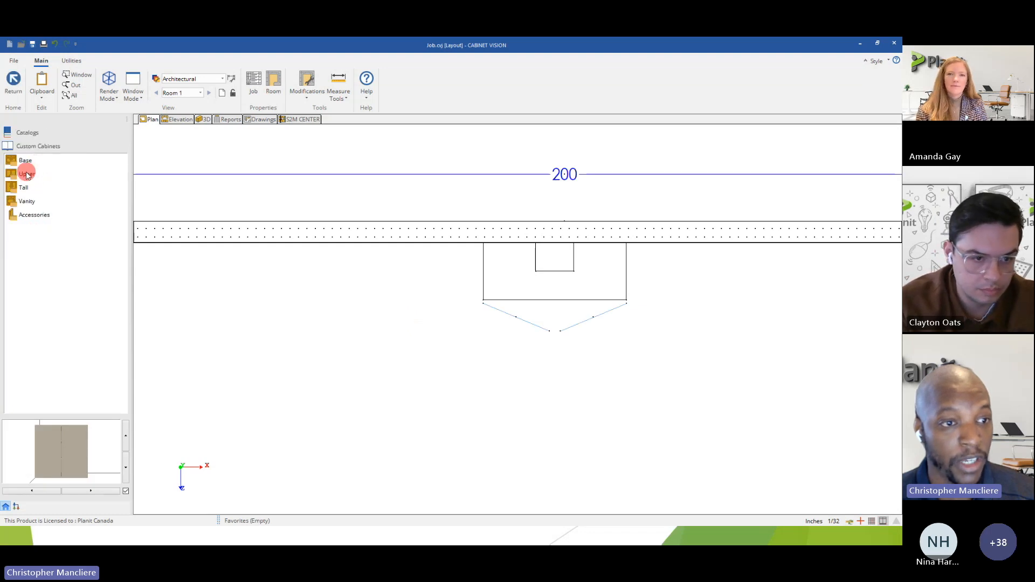
pyautogui.doubleClick(27, 174)
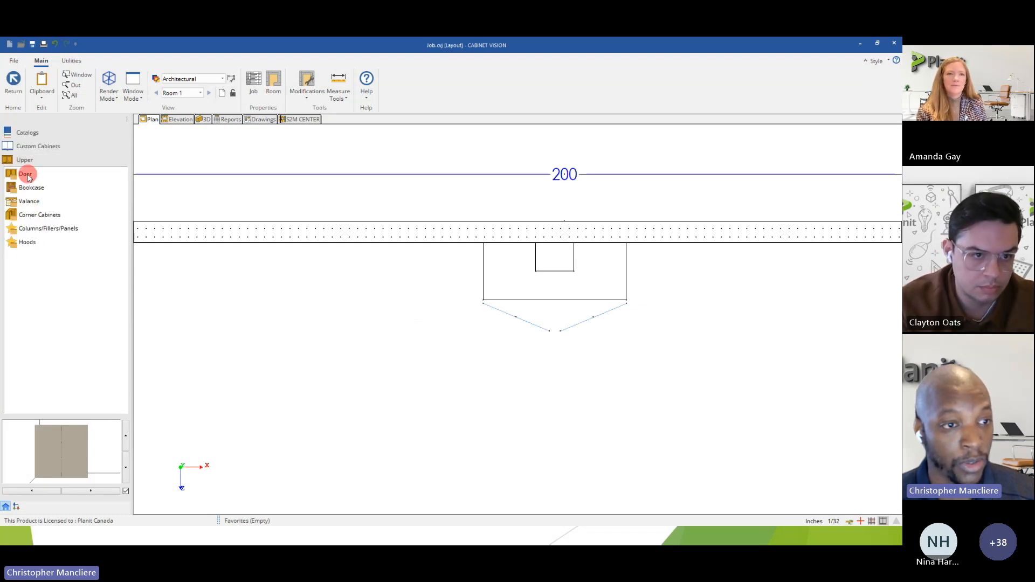
pyautogui.doubleClick(25, 174)
pyautogui.click(40, 324)
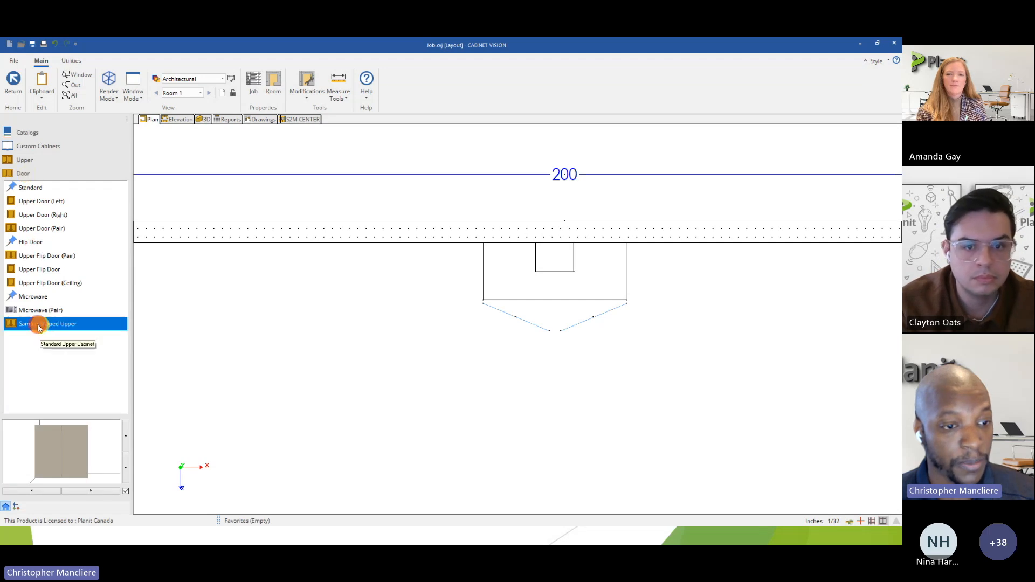
pyautogui.moveTo(234, 351); pyautogui.dragTo(316, 351)
pyautogui.moveTo(497, 309); pyautogui.dragTo(336, 310, button='middle')
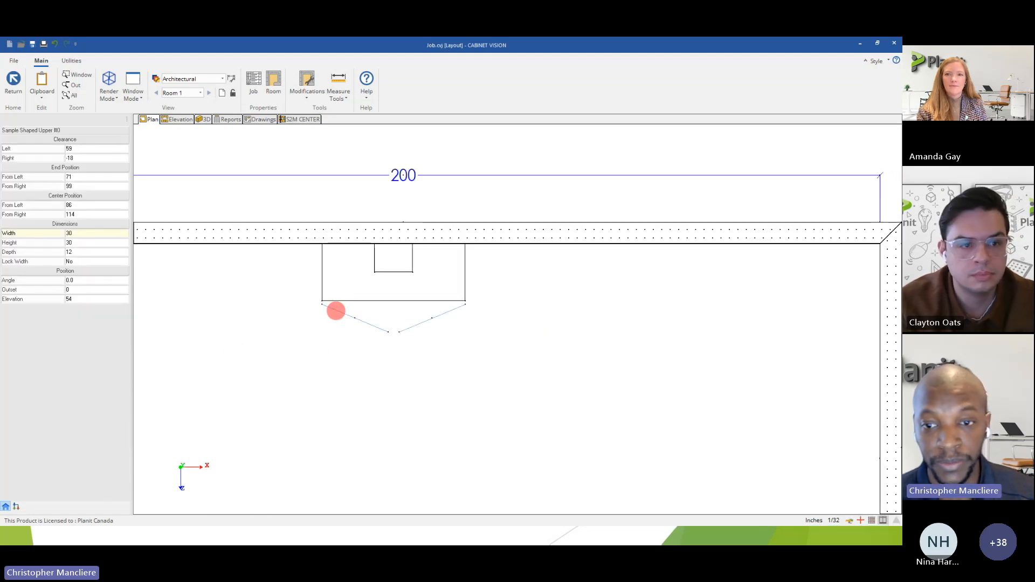
pyautogui.click(626, 283)
pyautogui.rightClick(601, 324)
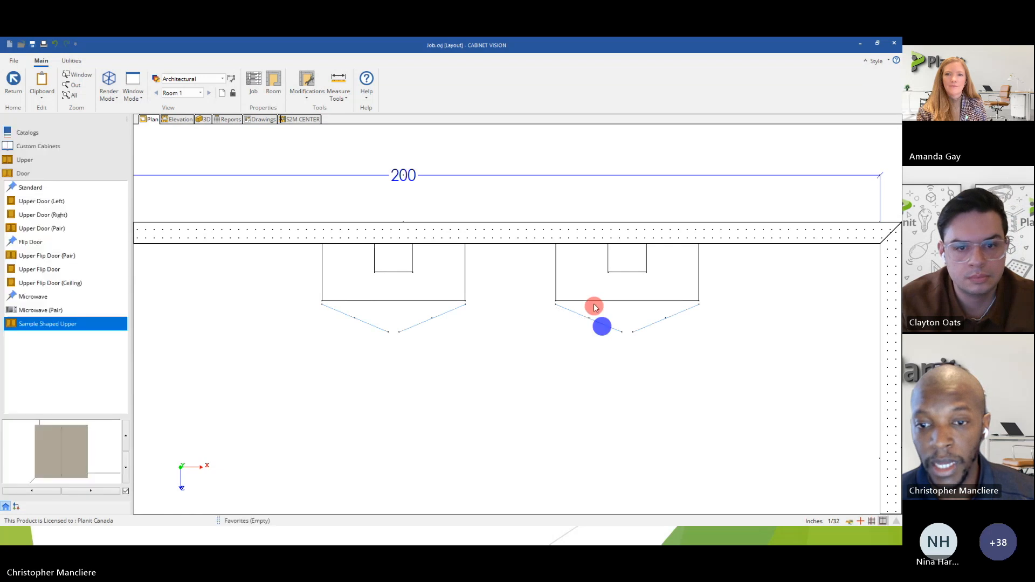
# Resize the newly placed shaped upper to 37 inches wide and 20 inches deep.
pyautogui.click(593, 283)
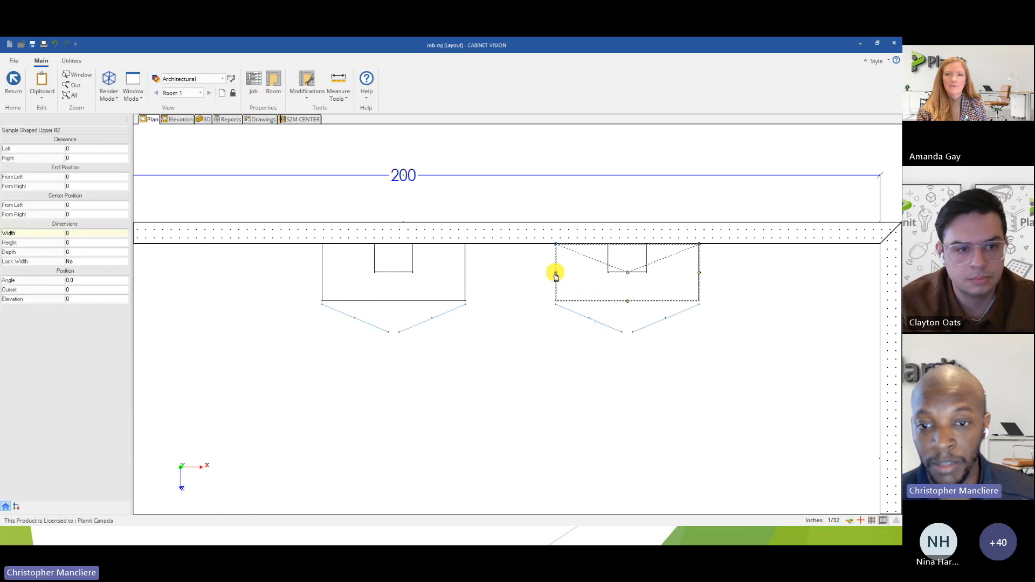
pyautogui.moveTo(518, 273); pyautogui.dragTo(519, 273)
pyautogui.moveTo(611, 302); pyautogui.dragTo(612, 344)
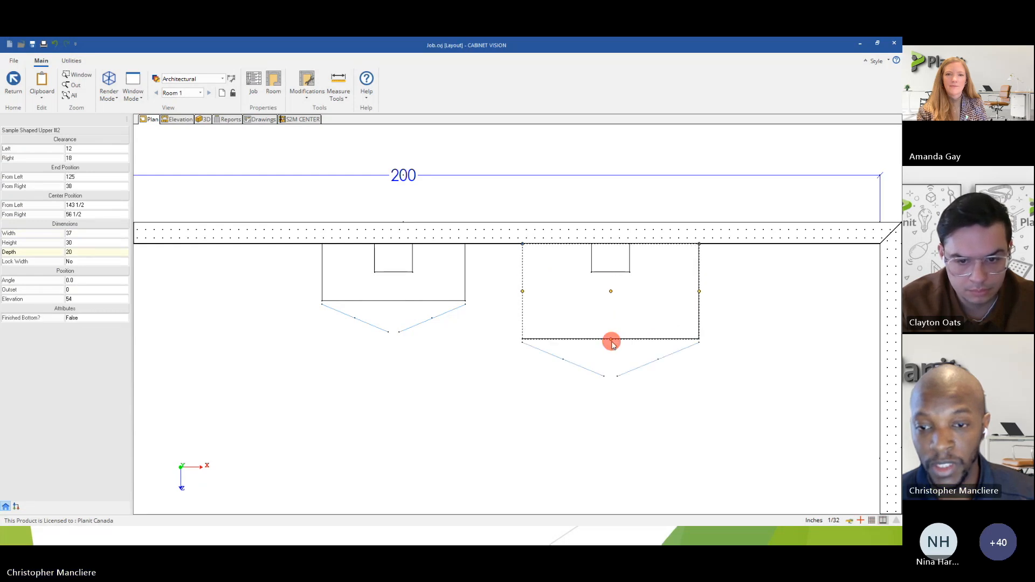
# Open the resized cabinet's assembly in plan view and start editing its shape around the rear notch.
pyautogui.doubleClick(582, 323)
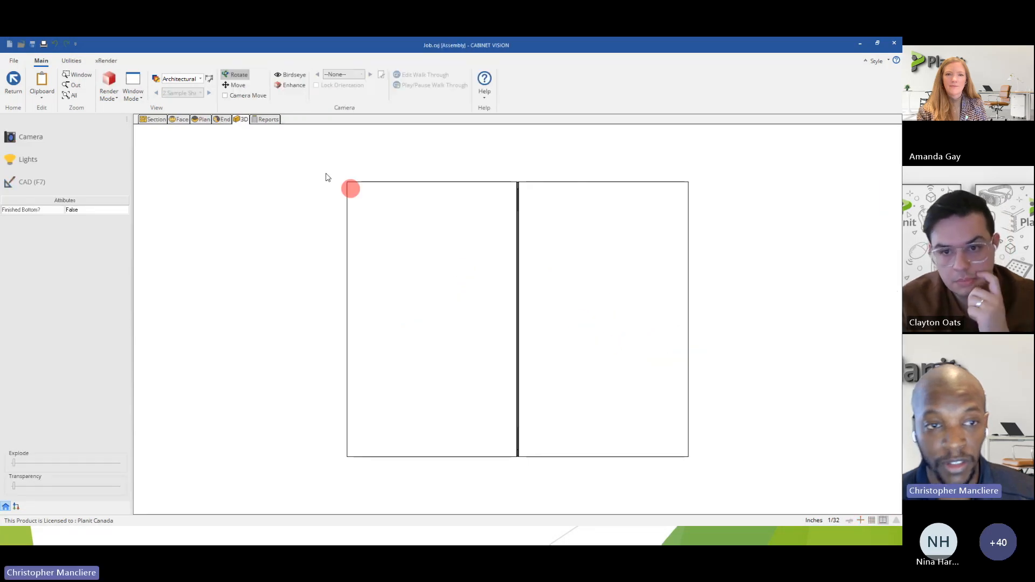
pyautogui.click(204, 121)
pyautogui.click(44, 140)
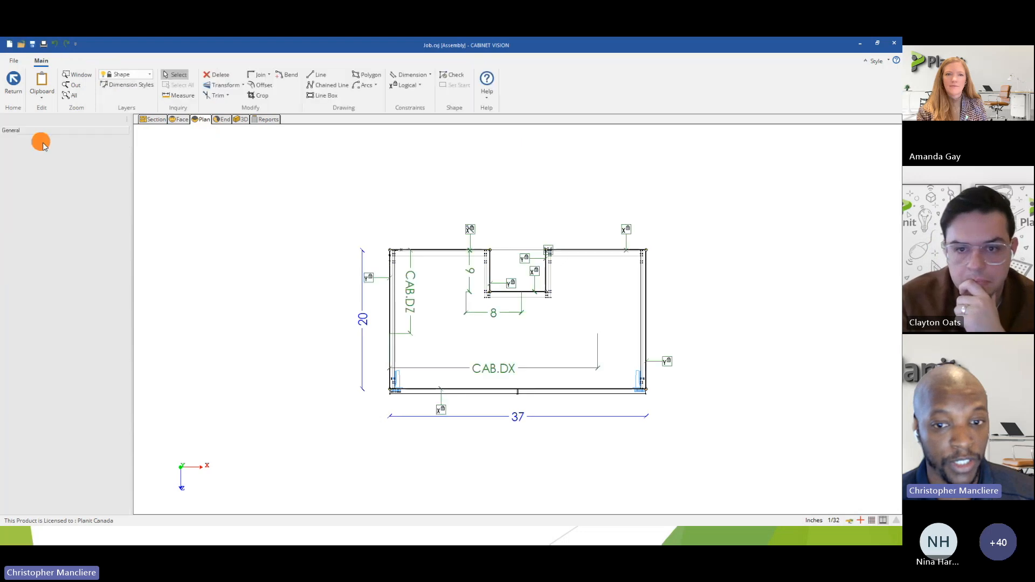
pyautogui.scroll(2, 512, 313)
pyautogui.scroll(3, 513, 310)
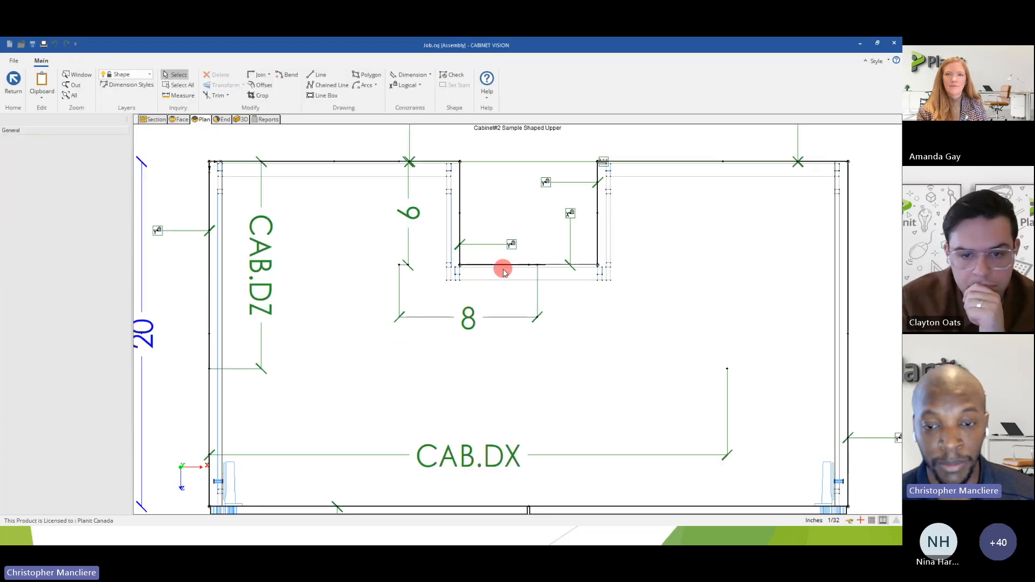
pyautogui.scroll(-3, 504, 273)
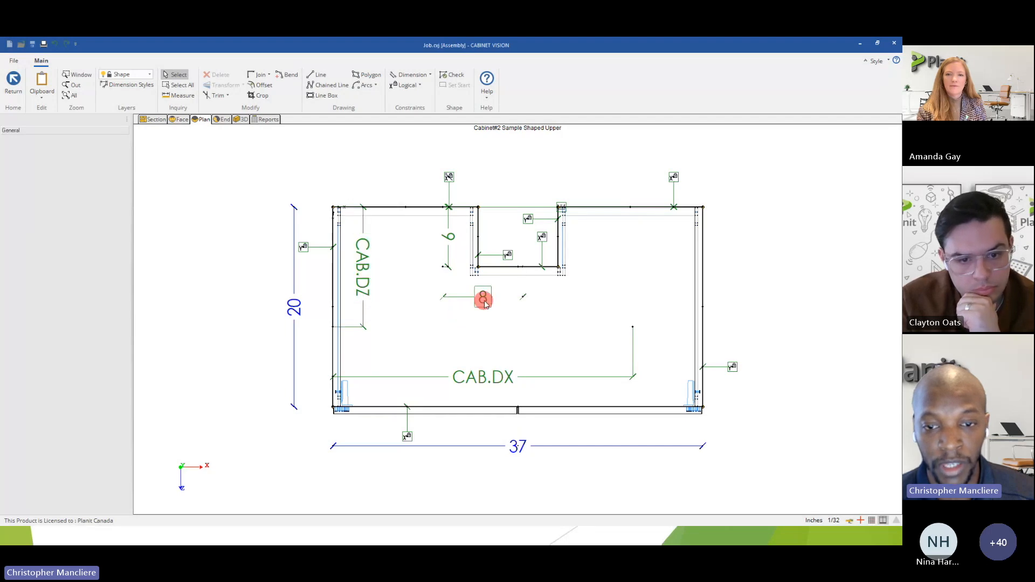
pyautogui.scroll(1, 482, 294)
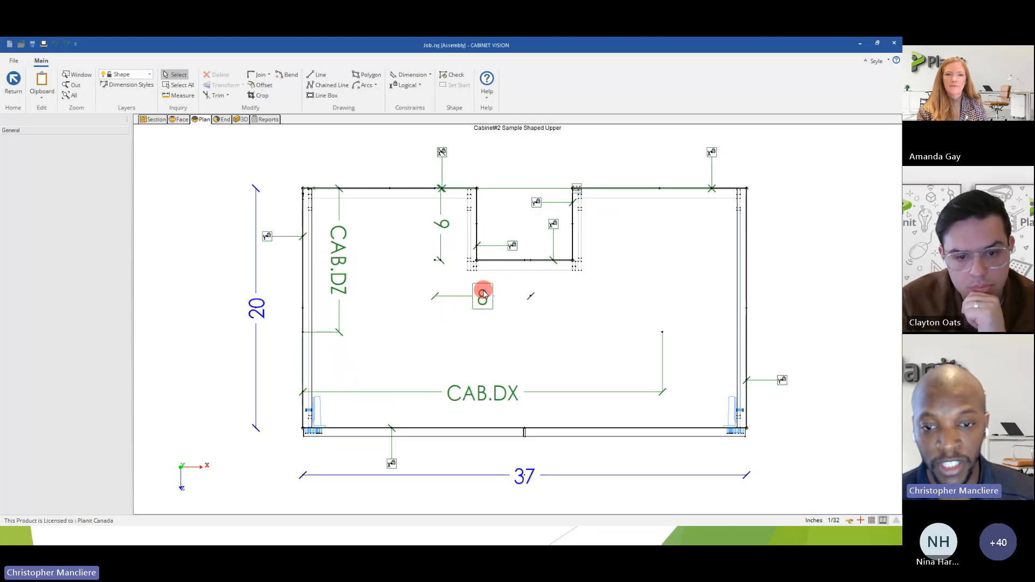
# Set the rear notch's width constraint to 10 inches and finish editing the shape.
pyautogui.click(484, 296)
pyautogui.doubleClick(483, 298)
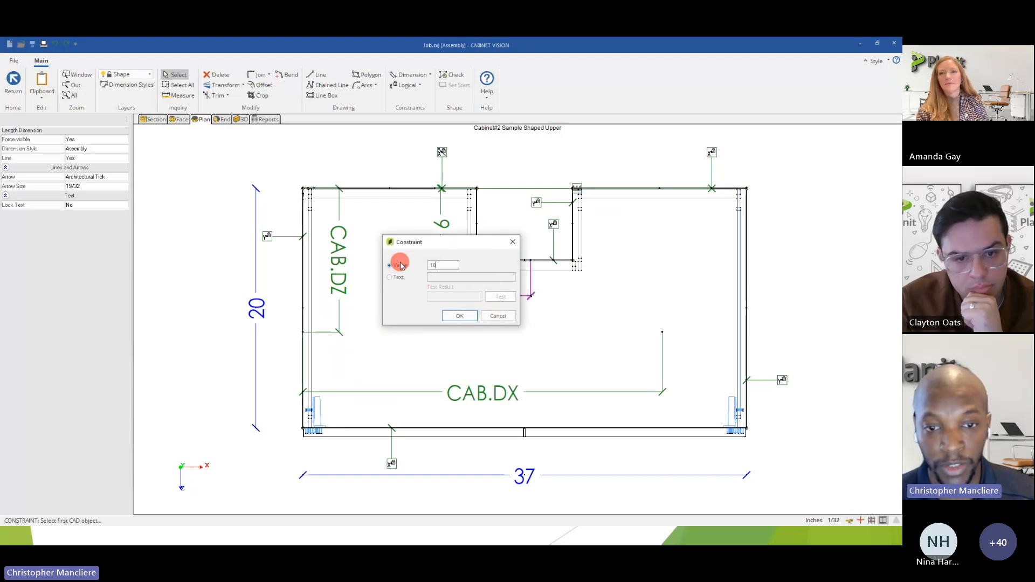
pyautogui.click(453, 315)
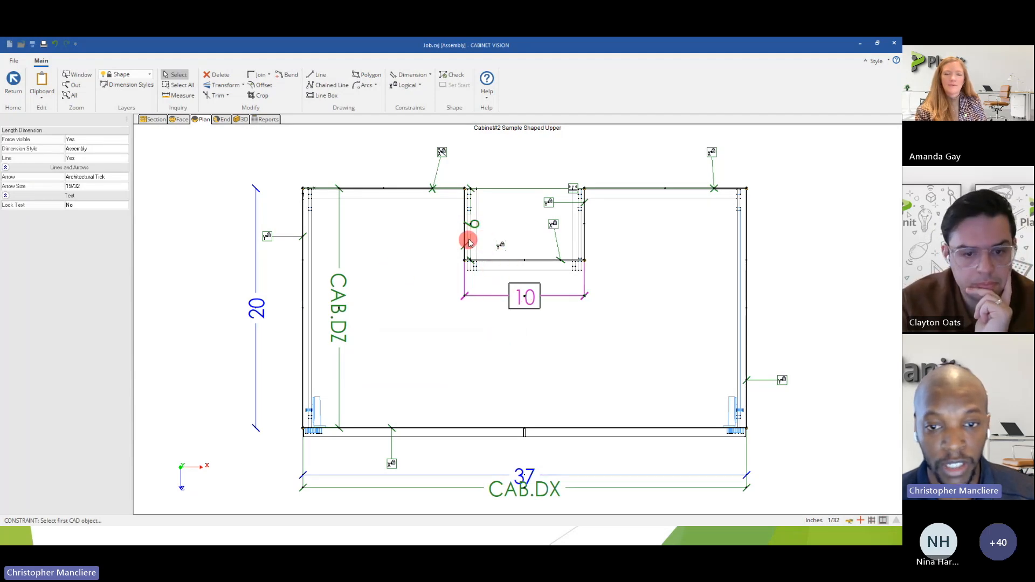
pyautogui.click(14, 85)
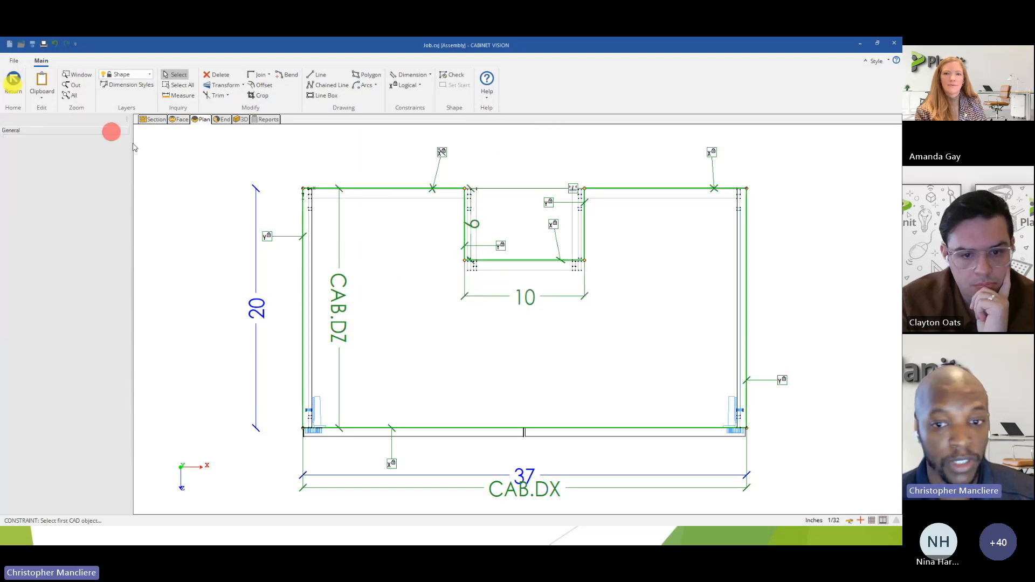
pyautogui.click(413, 307)
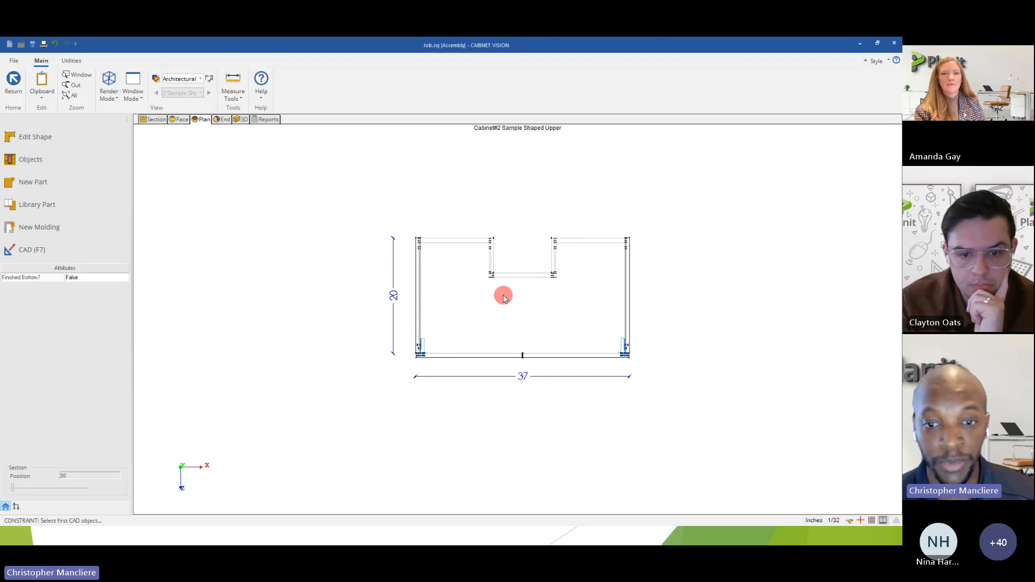
# Return to the room plan and compare the edited cabinet's notch with the original cabinet's notch.
pyautogui.scroll(2, 502, 284)
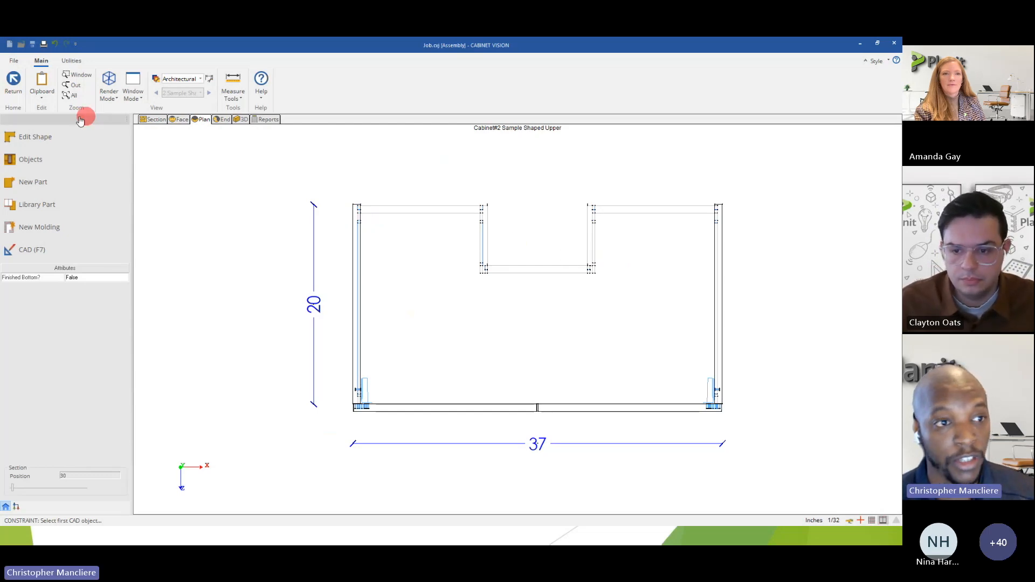
pyautogui.click(16, 91)
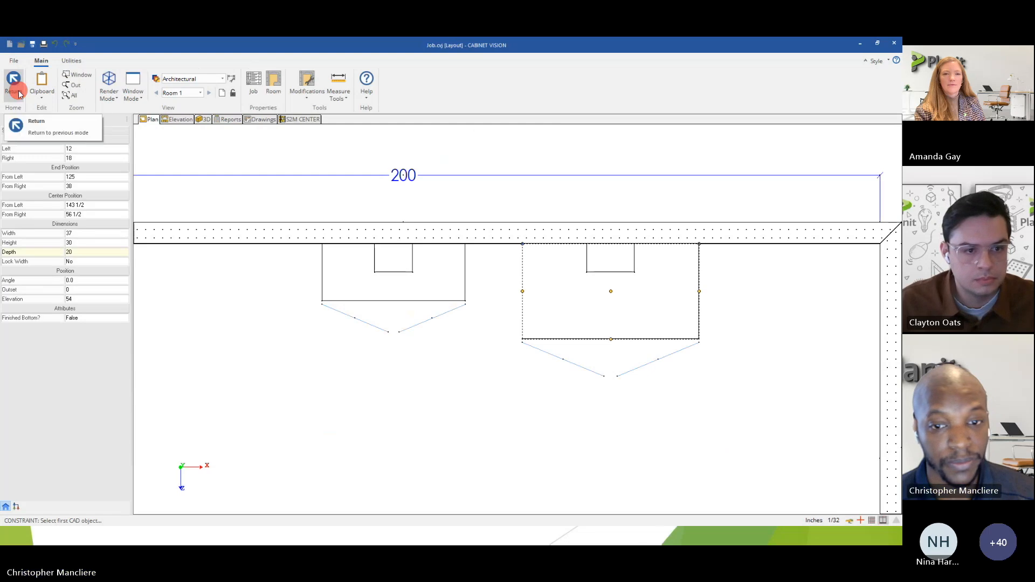
pyautogui.scroll(-1, 559, 289)
pyautogui.moveTo(556, 290); pyautogui.dragTo(485, 286, button='middle')
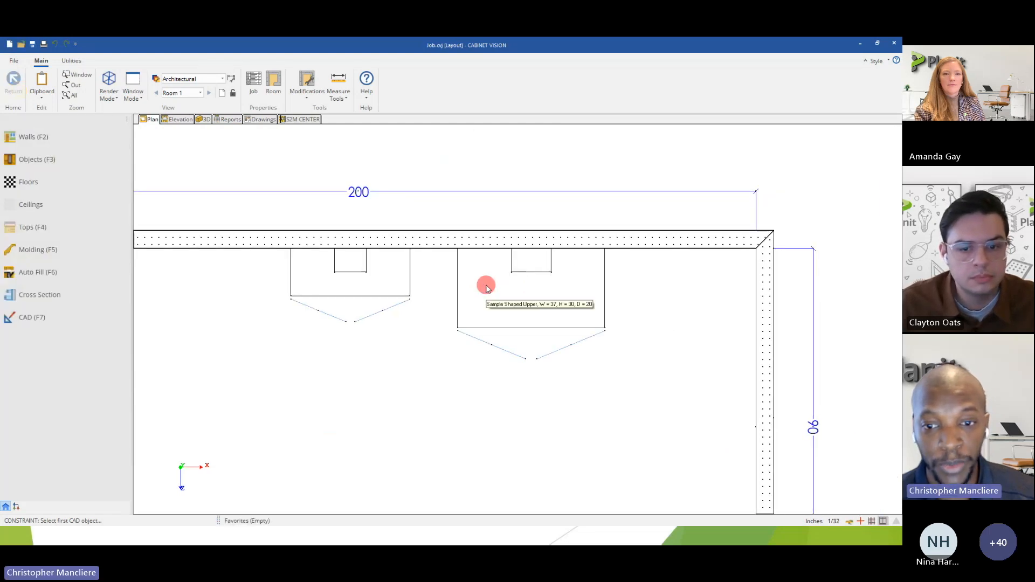
pyautogui.scroll(1, 486, 287)
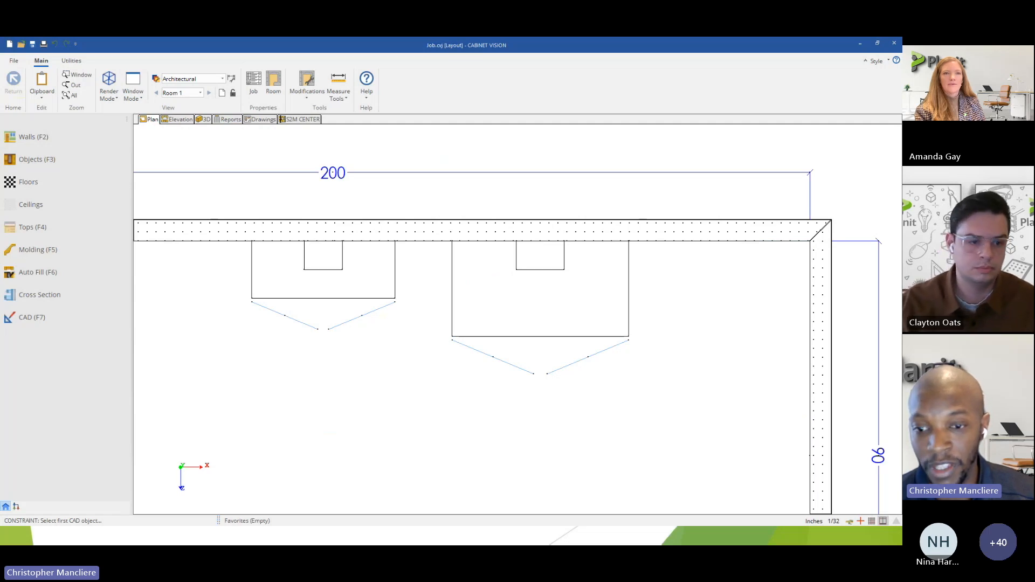
# Switch to the presentation, show the Parametric part shaping slide, and switch back to CABINET VISION.
pyautogui.hotkey('alt', 'Tab')
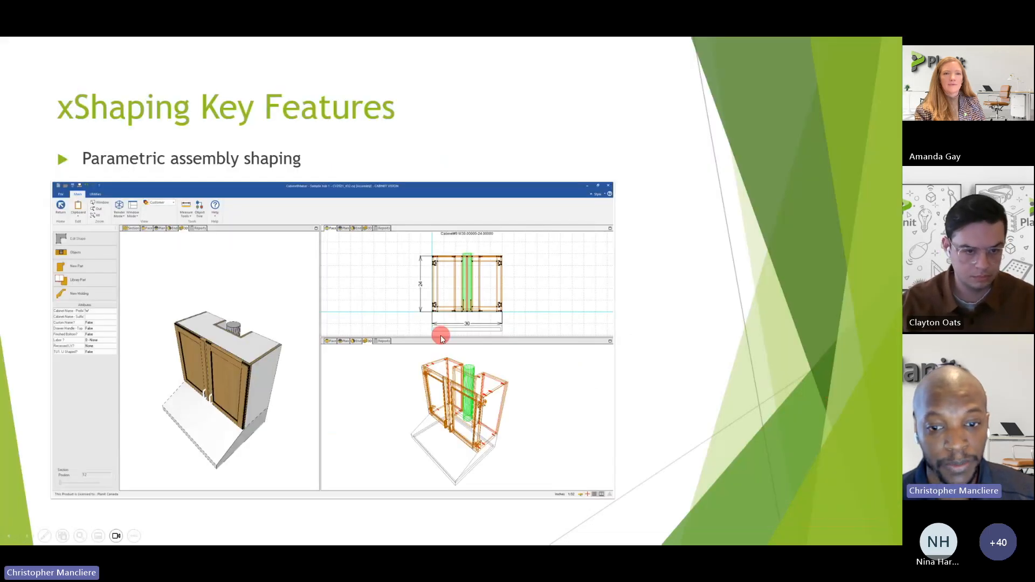
pyautogui.press('Right')
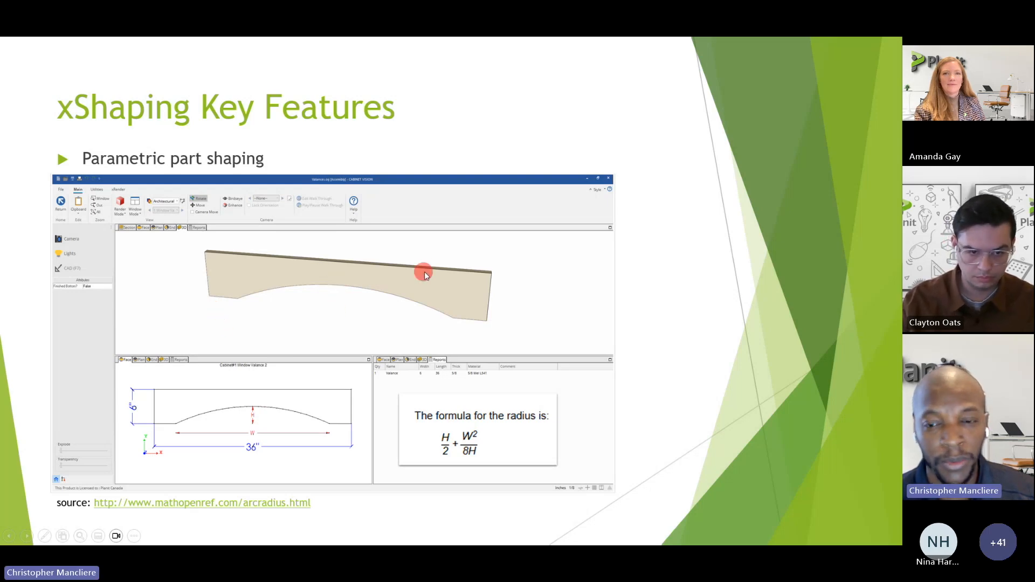
pyautogui.hotkey('alt', 'Tab')
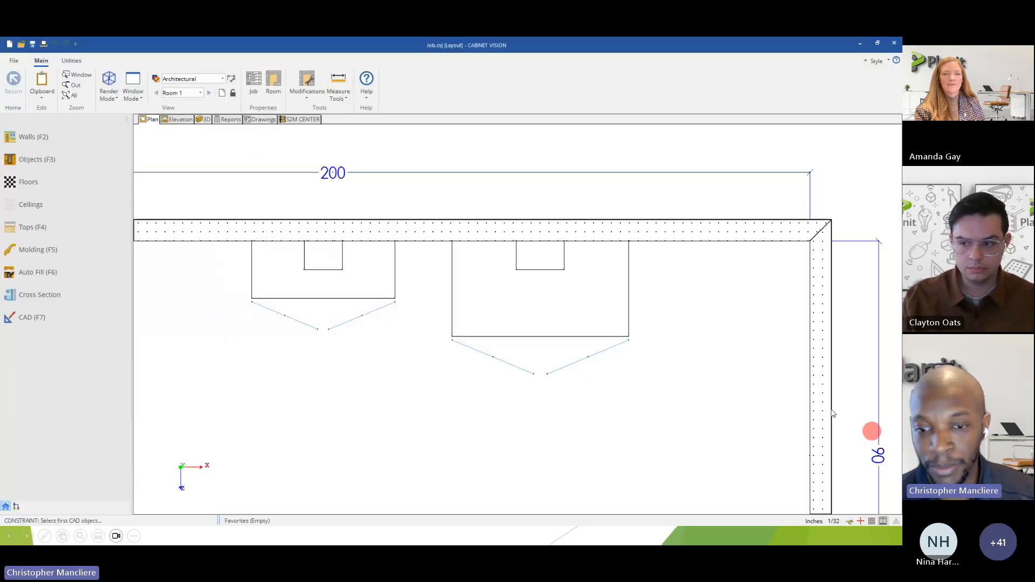
# Place a Base Door (Pair) cabinet in the Wall 2 elevation, 42 inches from the wall's left end.
pyautogui.click(176, 120)
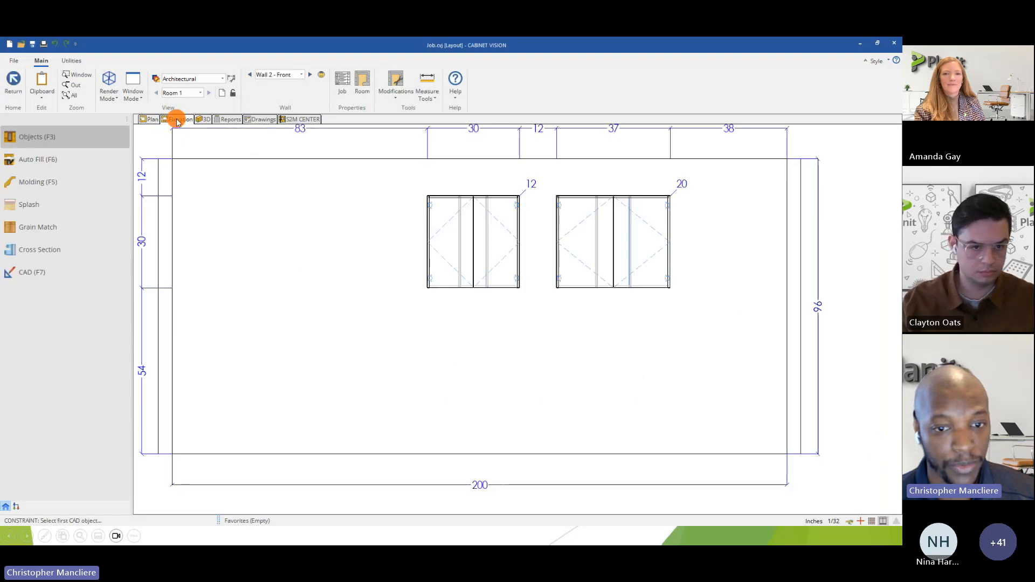
pyautogui.click(30, 137)
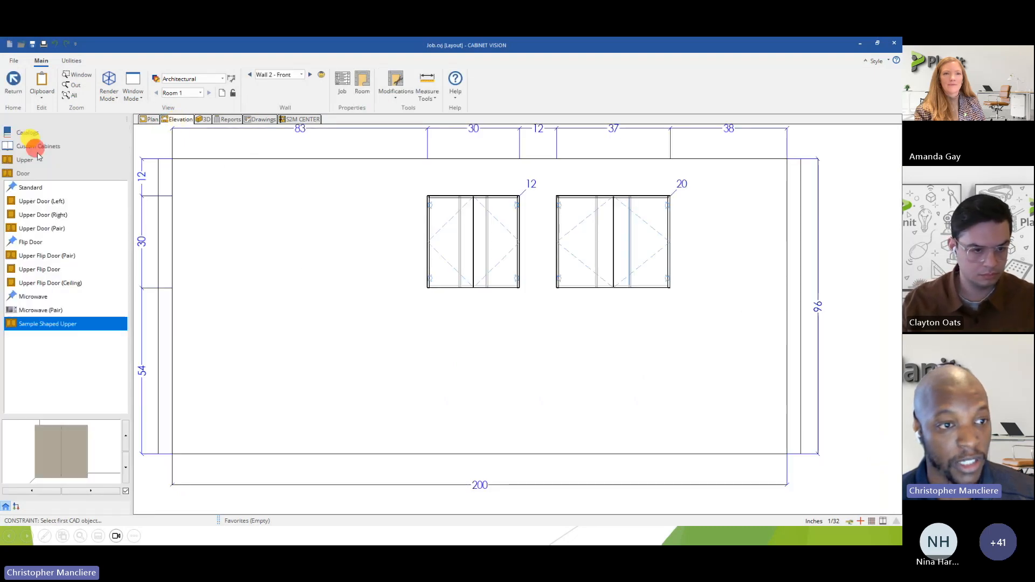
pyautogui.click(29, 148)
pyautogui.click(26, 160)
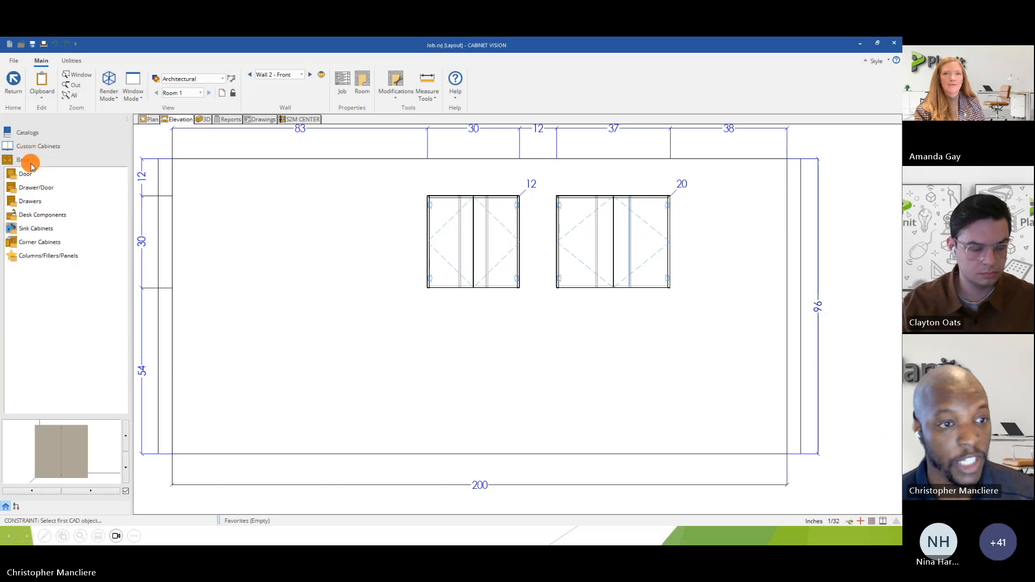
pyautogui.click(31, 178)
pyautogui.click(40, 214)
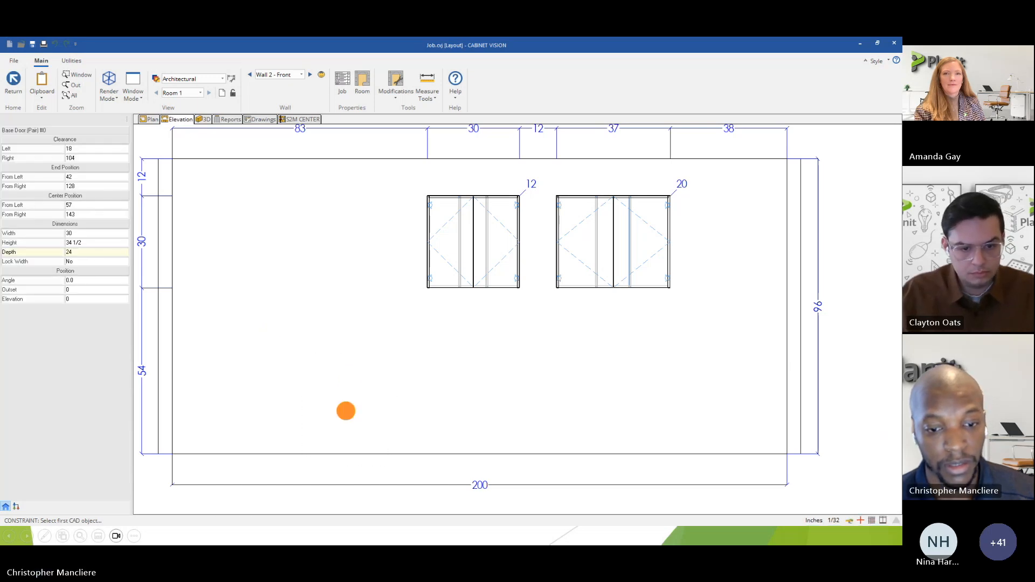
pyautogui.click(345, 410)
pyautogui.rightClick(294, 393)
pyautogui.moveTo(351, 389); pyautogui.dragTo(426, 347, button='middle')
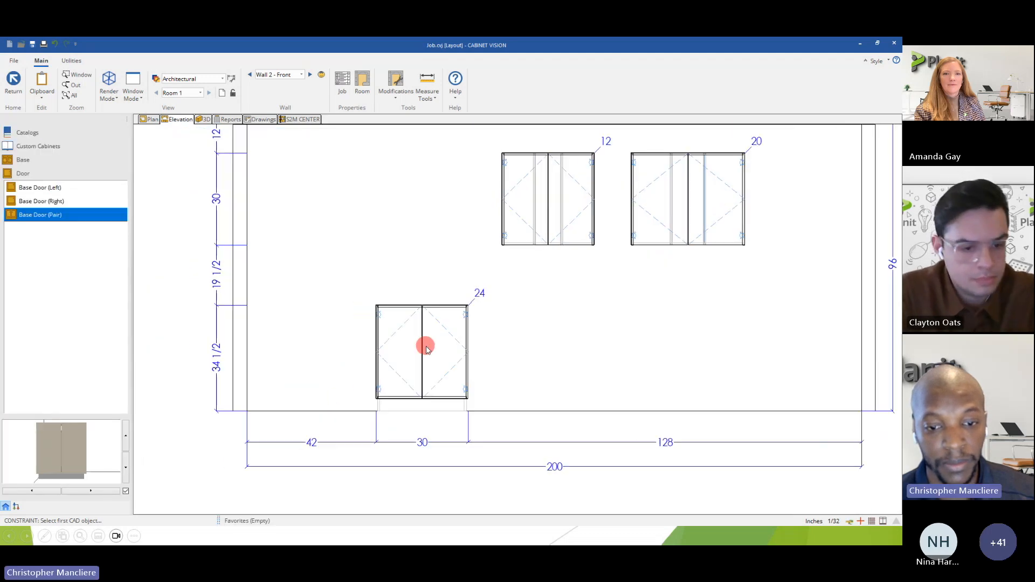
# Open the base cabinet's assembly in the face view, focused on its toe-kick area.
pyautogui.scroll(5, 405, 402)
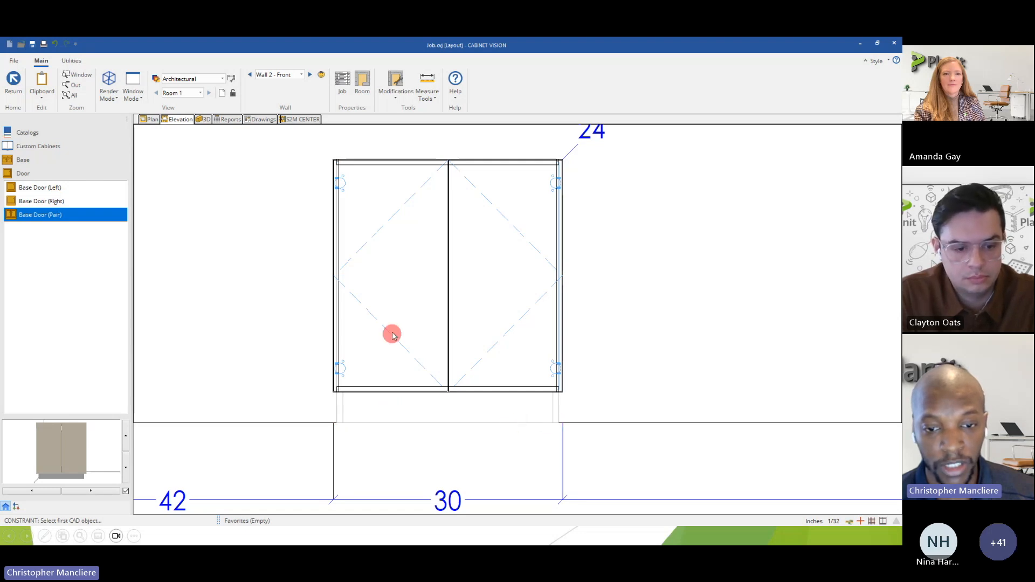
pyautogui.click(398, 315)
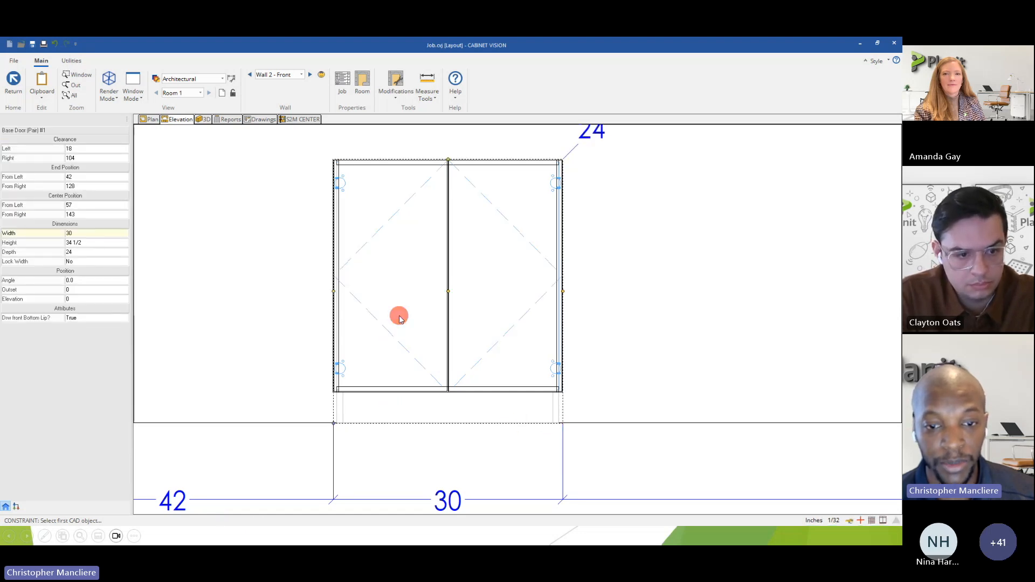
pyautogui.doubleClick(399, 317)
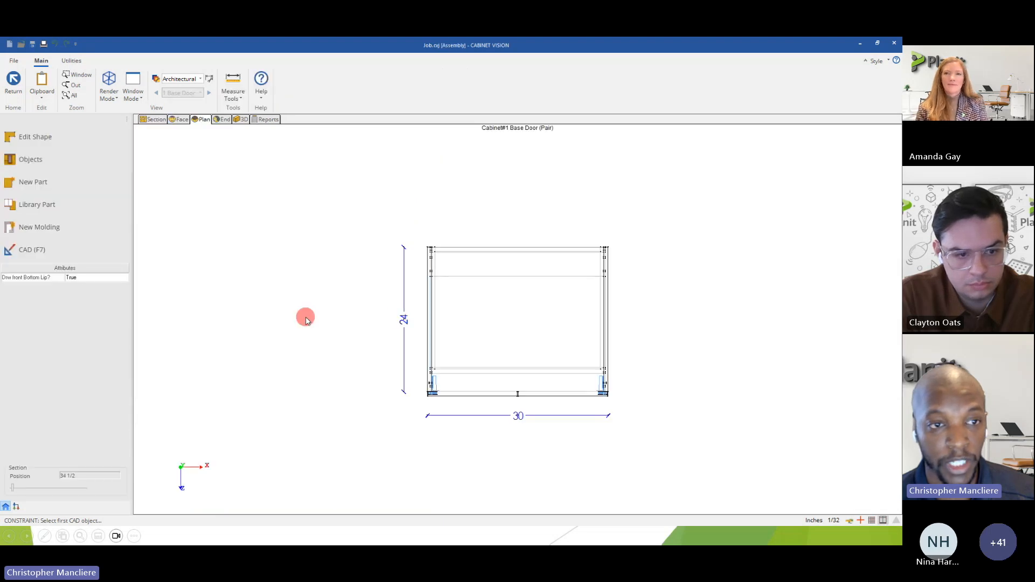
pyautogui.click(179, 120)
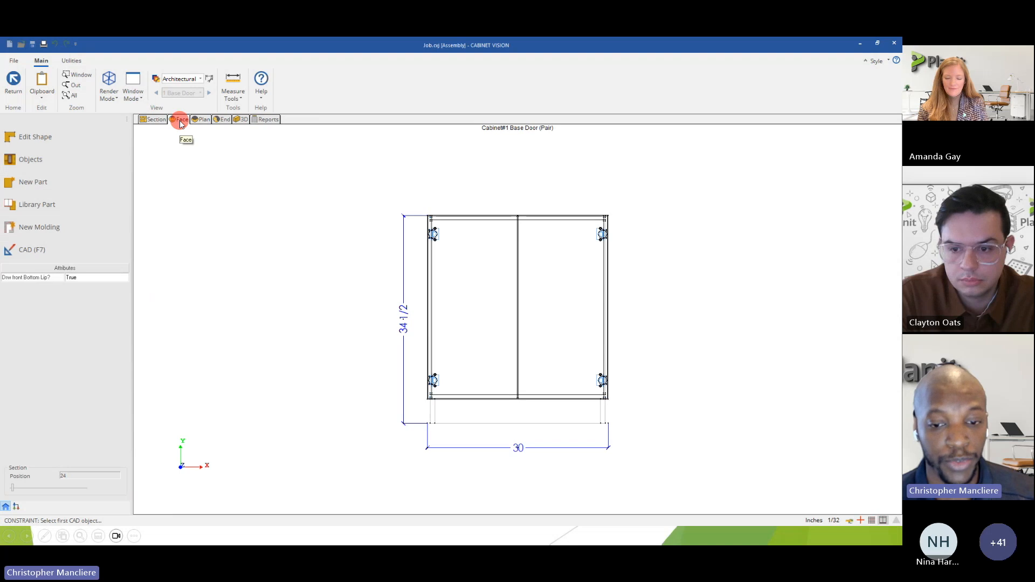
pyautogui.scroll(3, 520, 439)
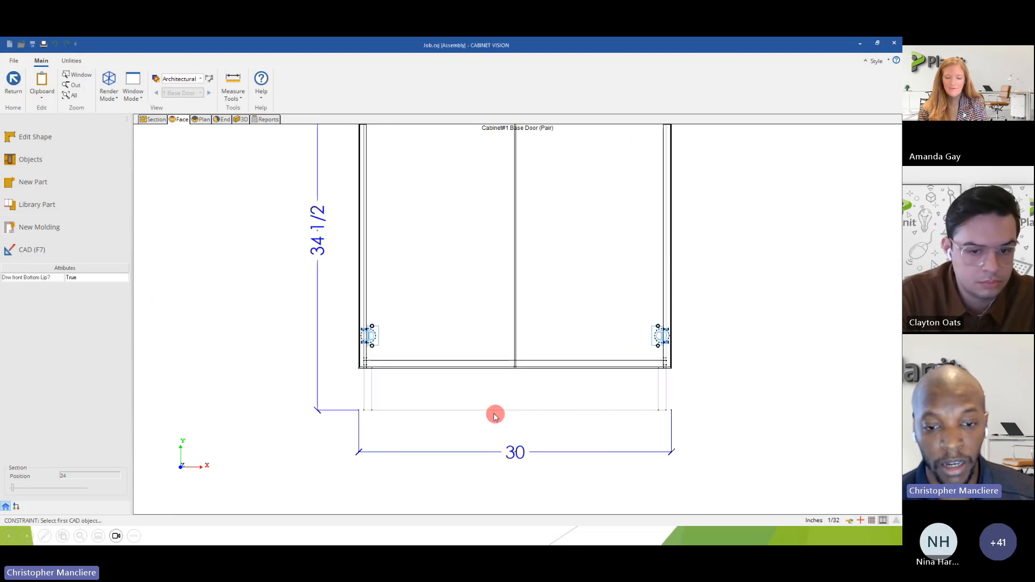
# Open the base cabinet's Front Toe part for shape editing.
pyautogui.click(447, 374)
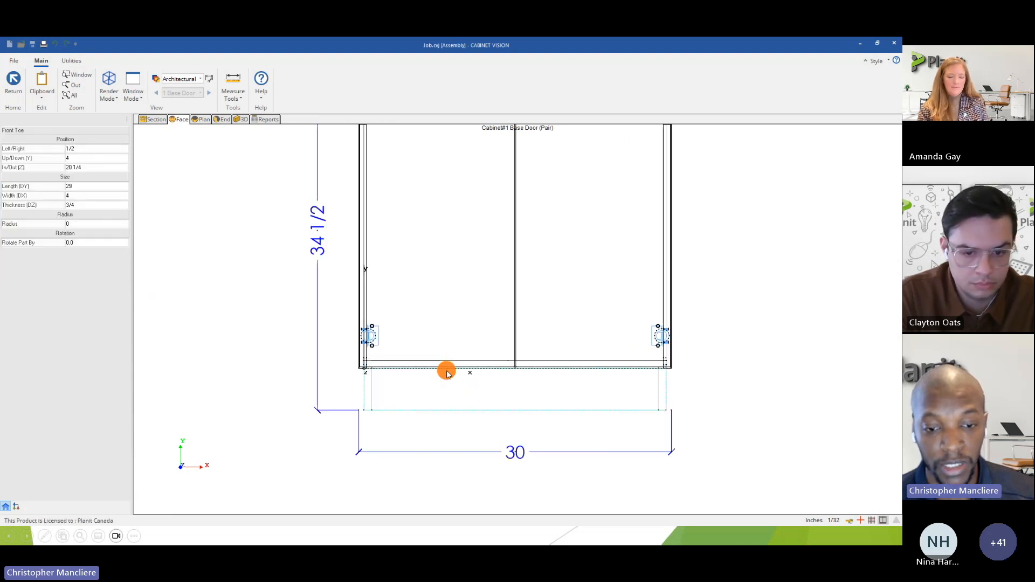
pyautogui.rightClick(430, 394)
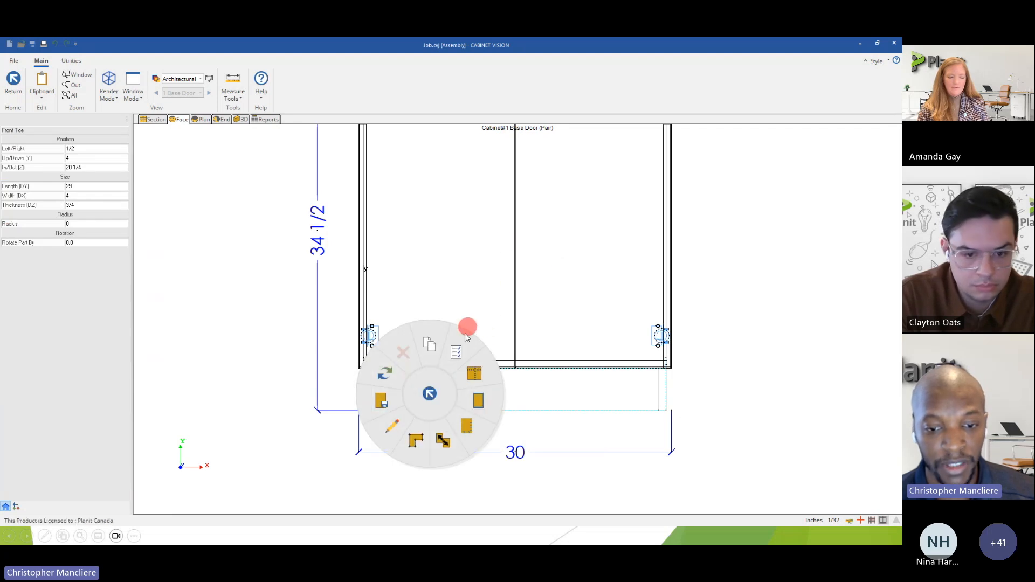
pyautogui.click(420, 441)
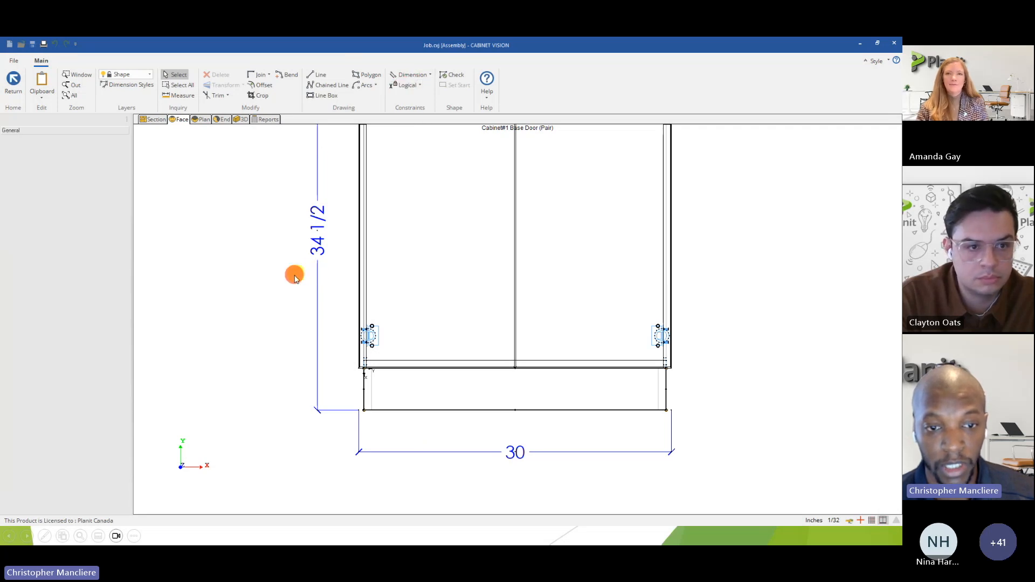
pyautogui.scroll(1, 446, 438)
pyautogui.moveTo(578, 397); pyautogui.dragTo(501, 387, button='middle')
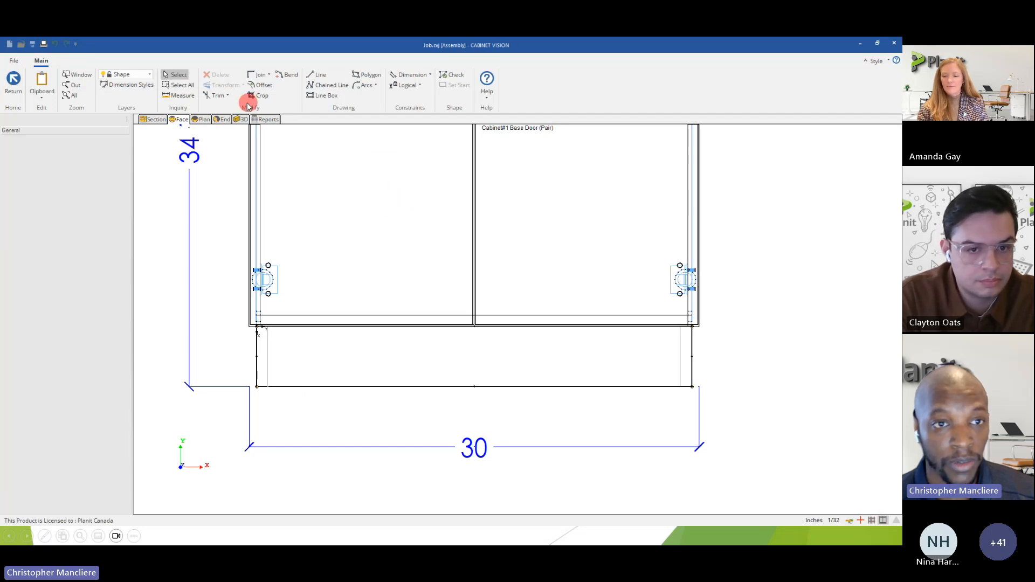
# Break the toe shape's bottom edge into 3 equal segments.
pyautogui.click(379, 386)
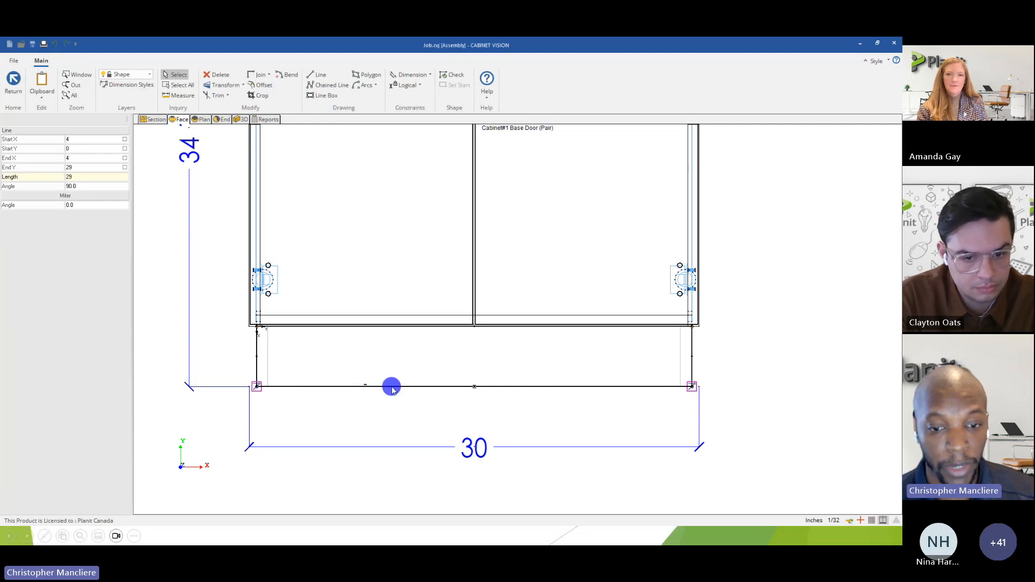
pyautogui.rightClick(392, 389)
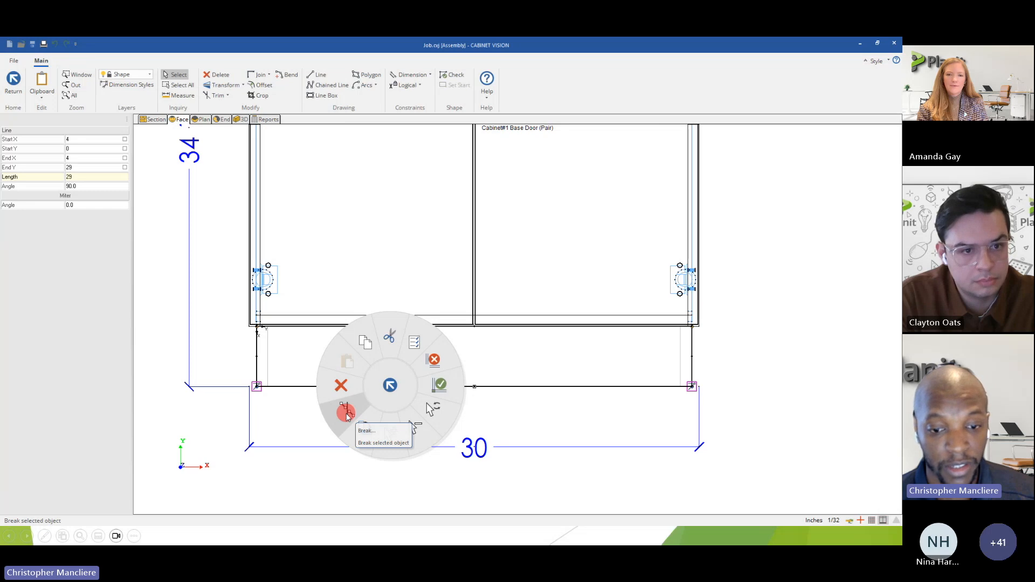
pyautogui.click(347, 415)
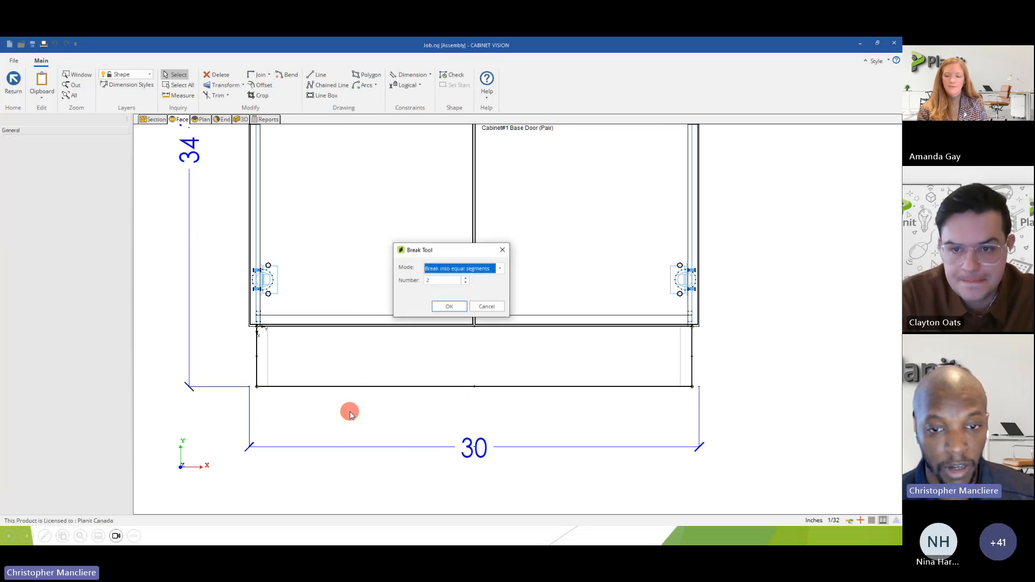
pyautogui.click(467, 279)
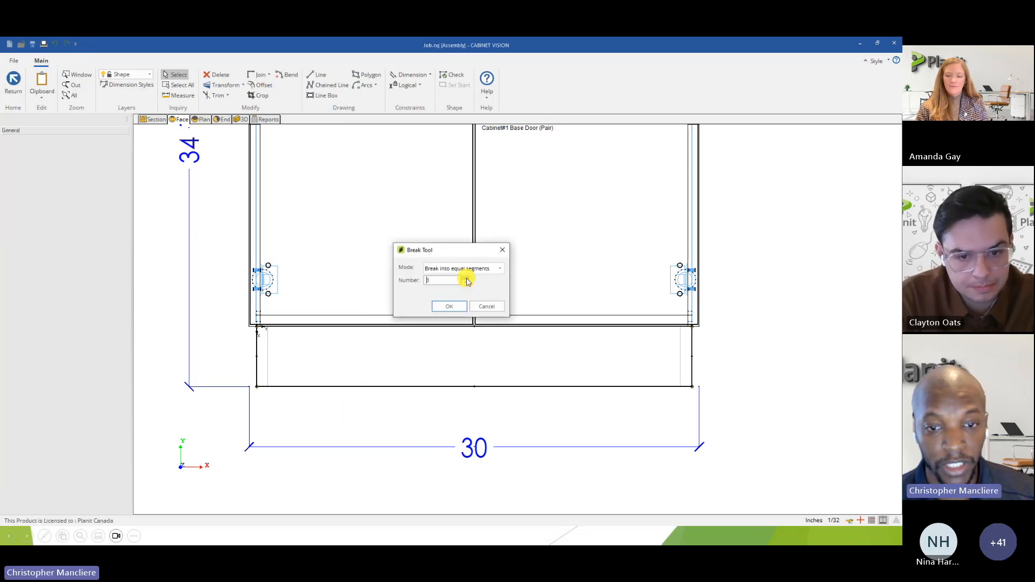
pyautogui.click(450, 307)
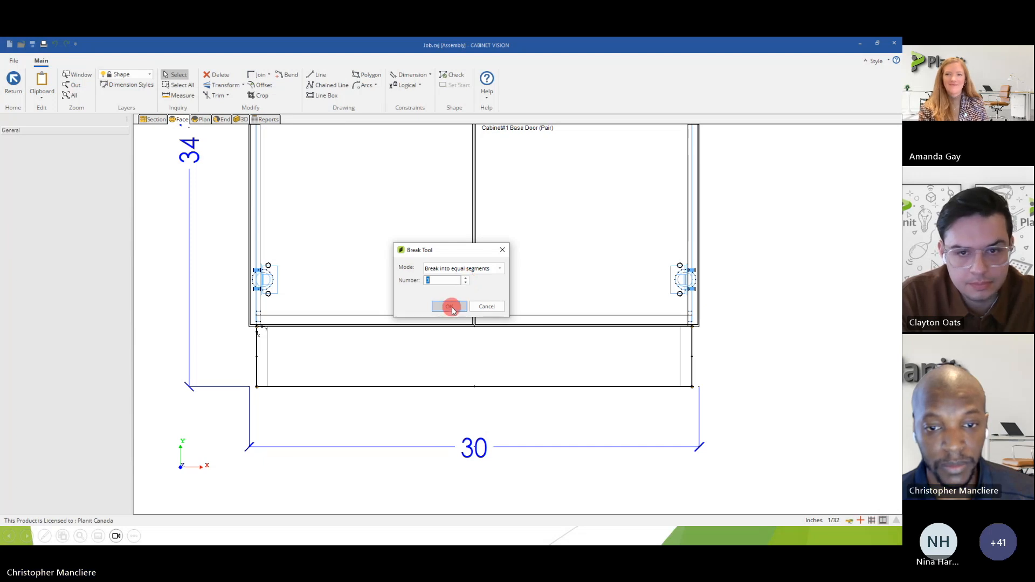
# Select each segment of the toe's broken bottom edge in turn to examine its start, end and length.
pyautogui.click(350, 385)
pyautogui.click(461, 391)
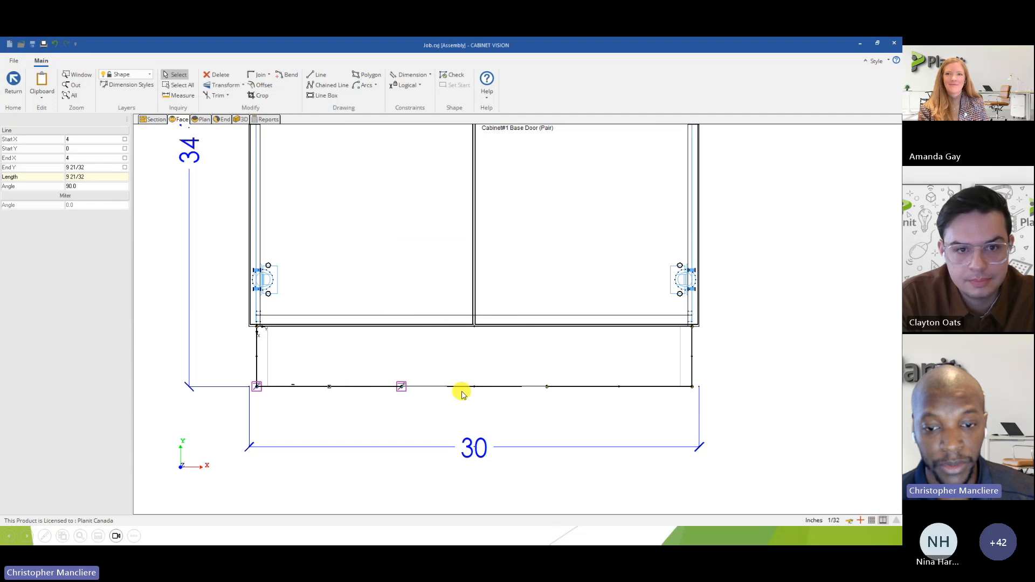
pyautogui.click(589, 388)
pyautogui.click(500, 386)
pyautogui.click(348, 385)
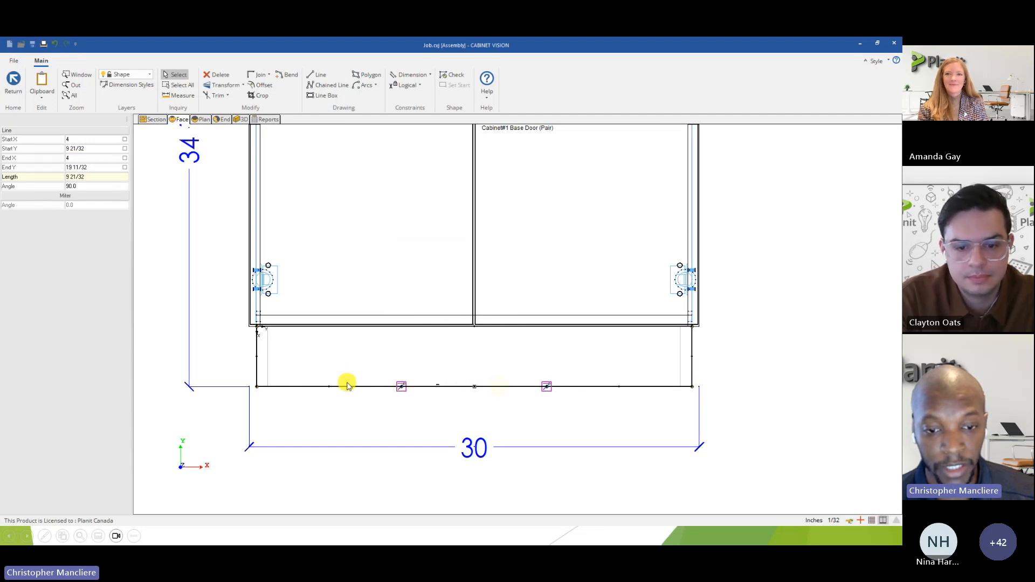
pyautogui.click(451, 386)
pyautogui.click(582, 386)
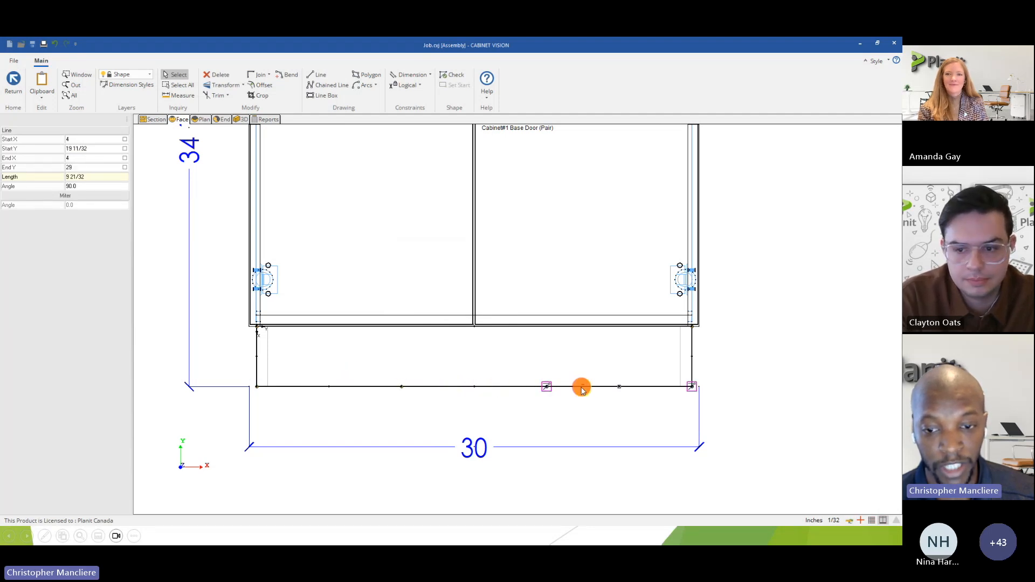
pyautogui.click(420, 419)
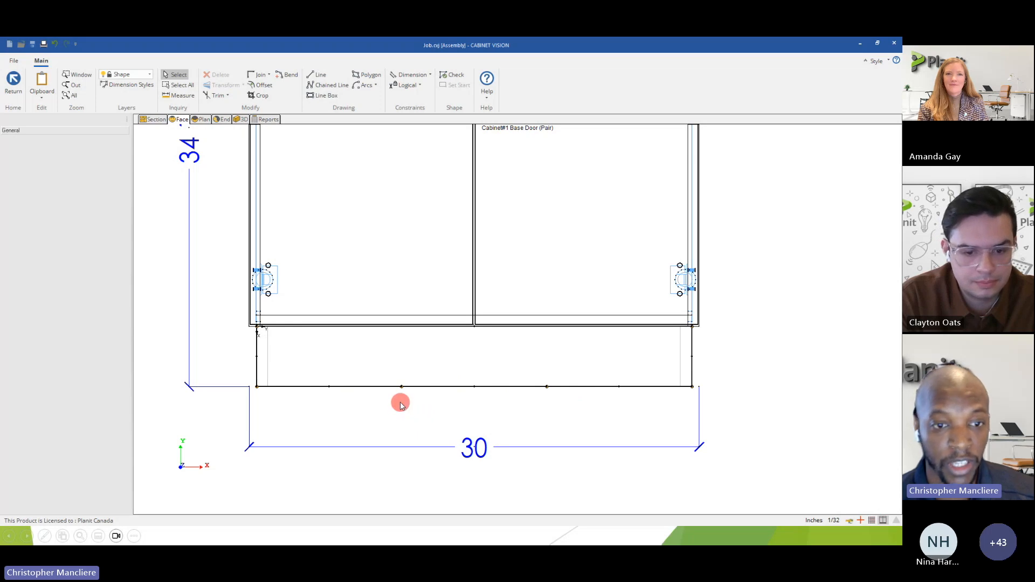
# Apply a Fix constraint to the upper-left corner point of the toe shape.
pyautogui.click(406, 88)
pyautogui.scroll(3, 254, 335)
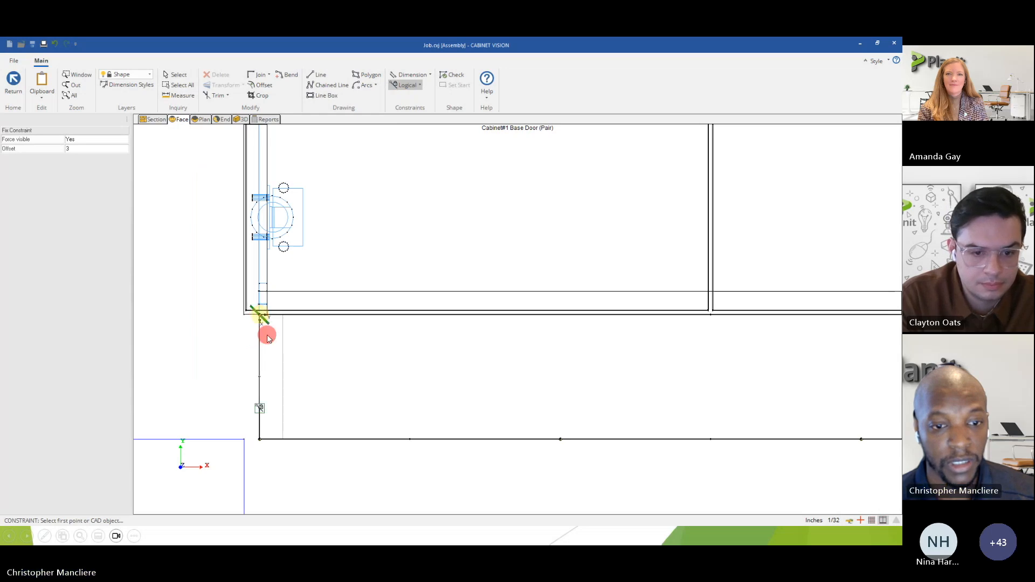
pyautogui.scroll(-3, 264, 331)
# Try an X Axis constraint on the toe's top edge and undo it.
pyautogui.click(420, 88)
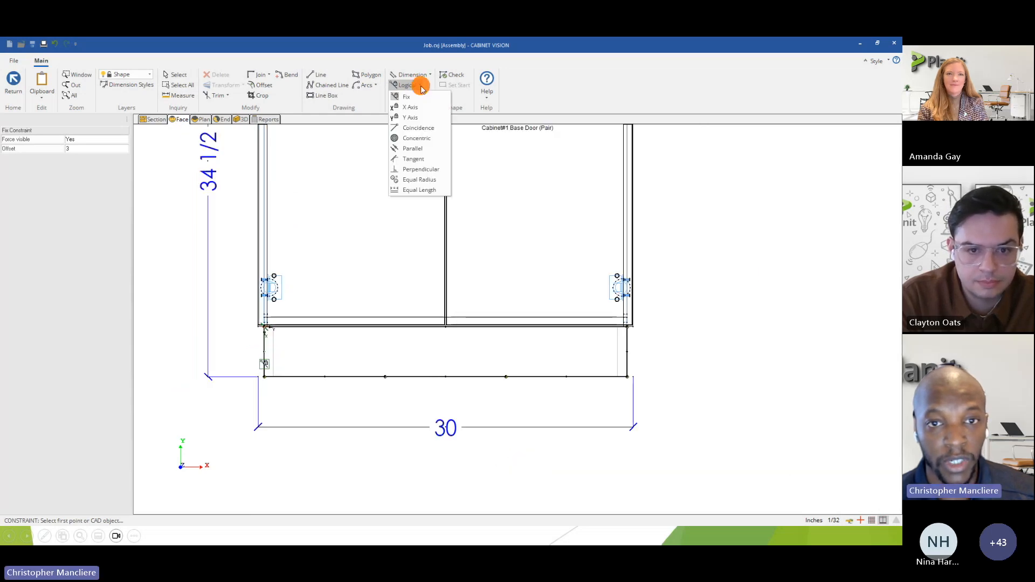
pyautogui.click(415, 110)
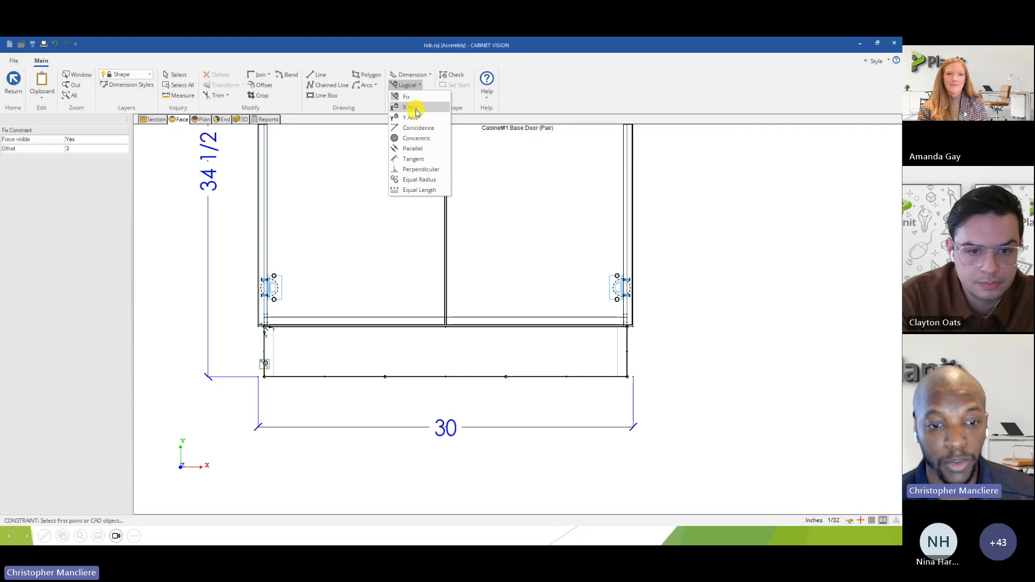
pyautogui.click(346, 328)
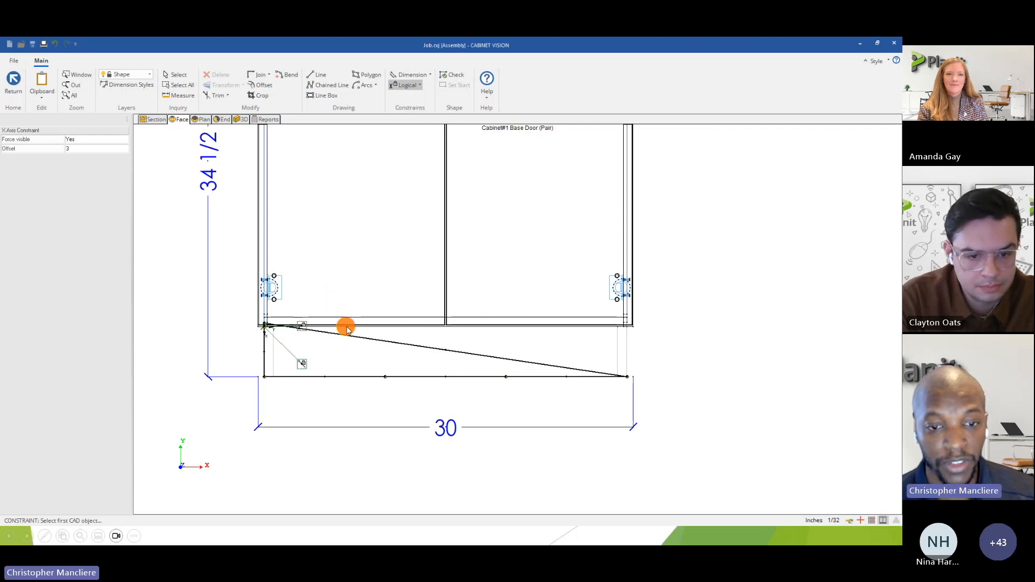
pyautogui.click(56, 45)
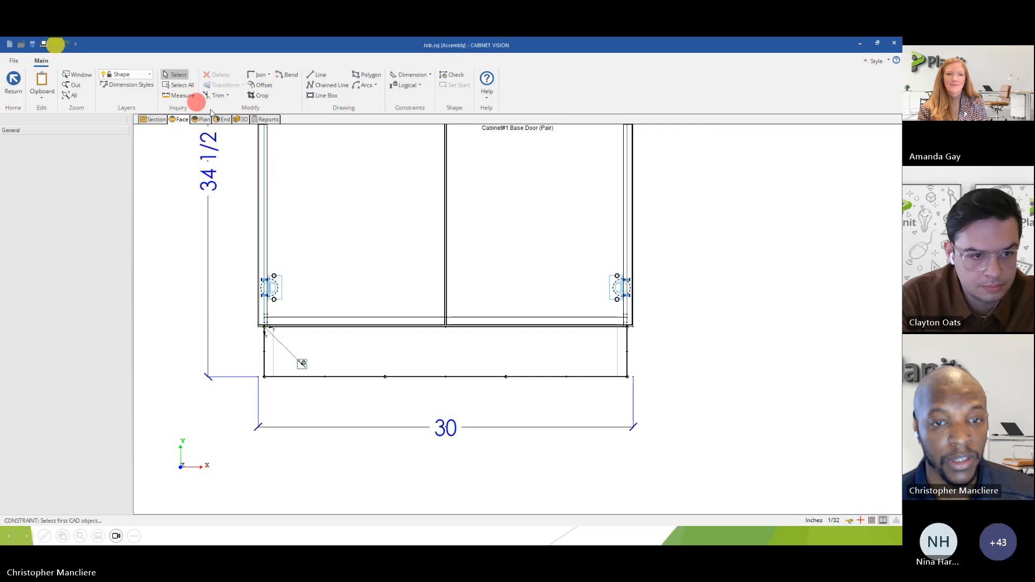
# Apply Y Axis constraints to the toe's top edge and to the left and right segments of its bottom edge.
pyautogui.click(421, 87)
pyautogui.click(408, 104)
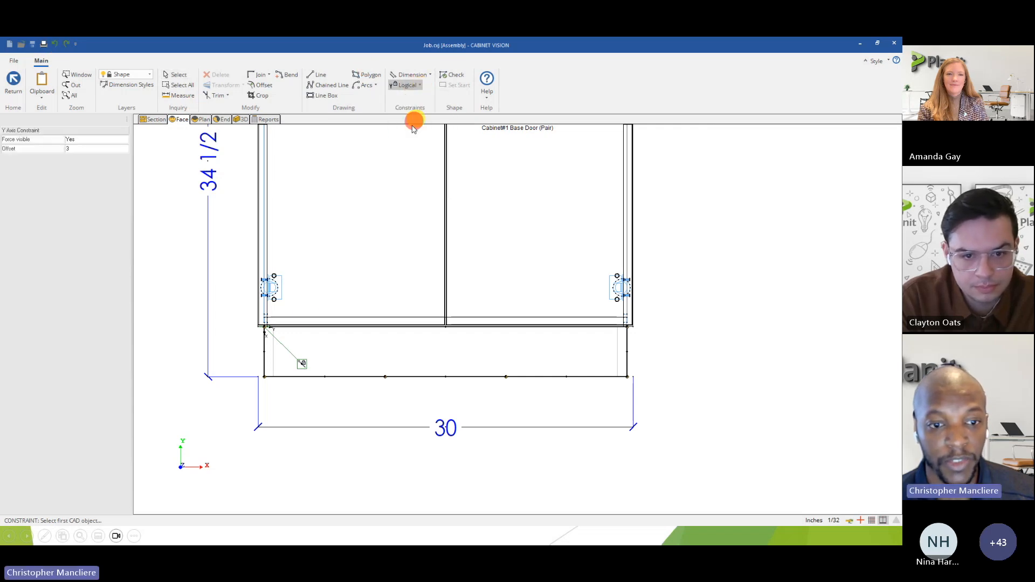
pyautogui.scroll(3, 281, 337)
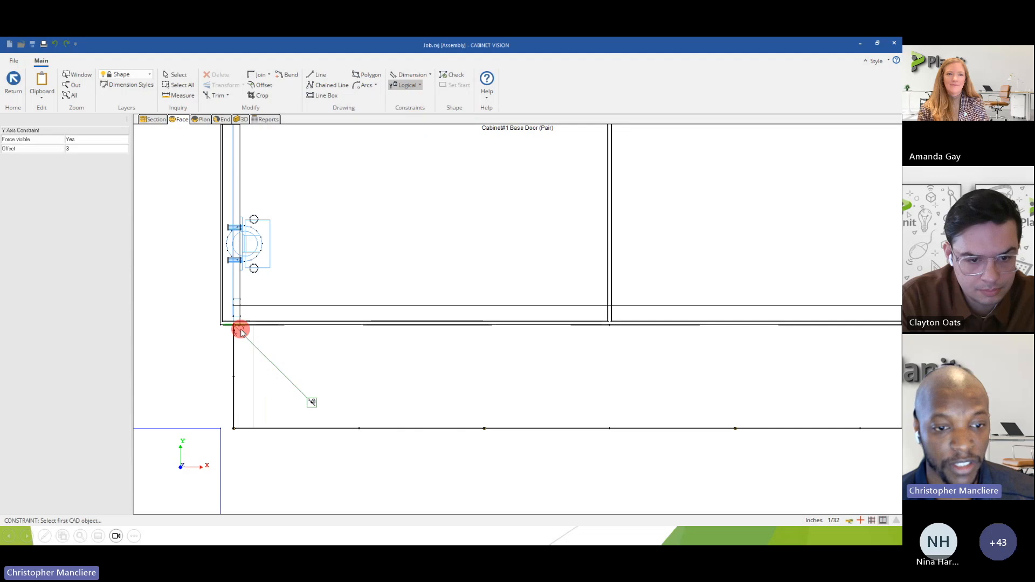
pyautogui.click(502, 323)
pyautogui.click(514, 324)
pyautogui.scroll(-3, 512, 323)
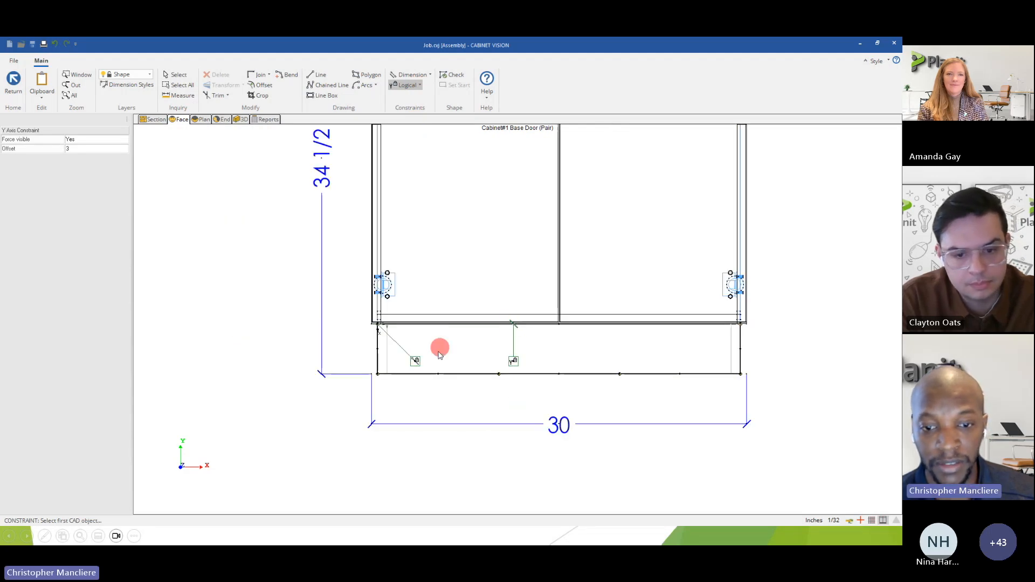
pyautogui.click(414, 373)
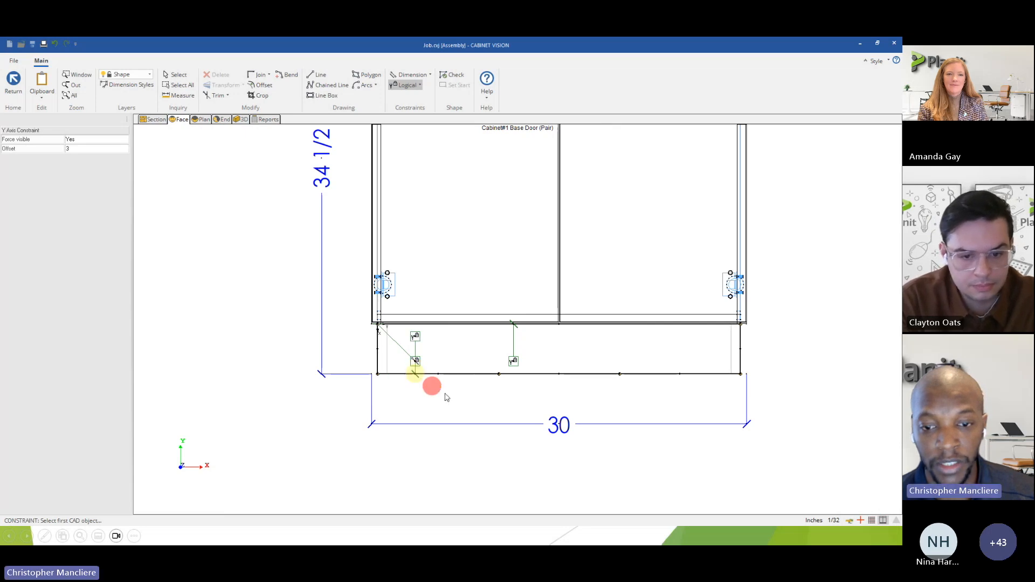
pyautogui.scroll(3, 656, 396)
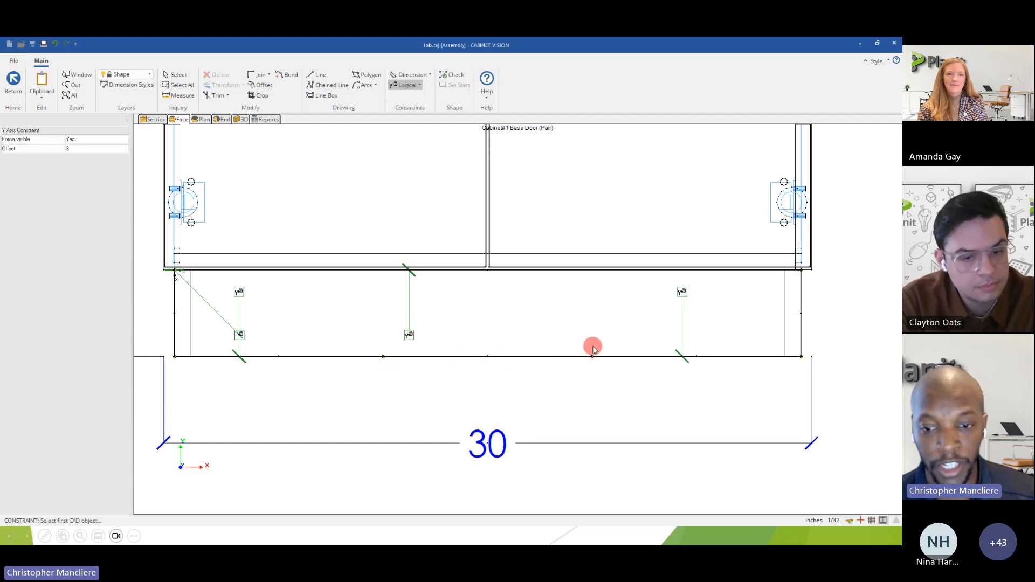
pyautogui.scroll(-1, 465, 358)
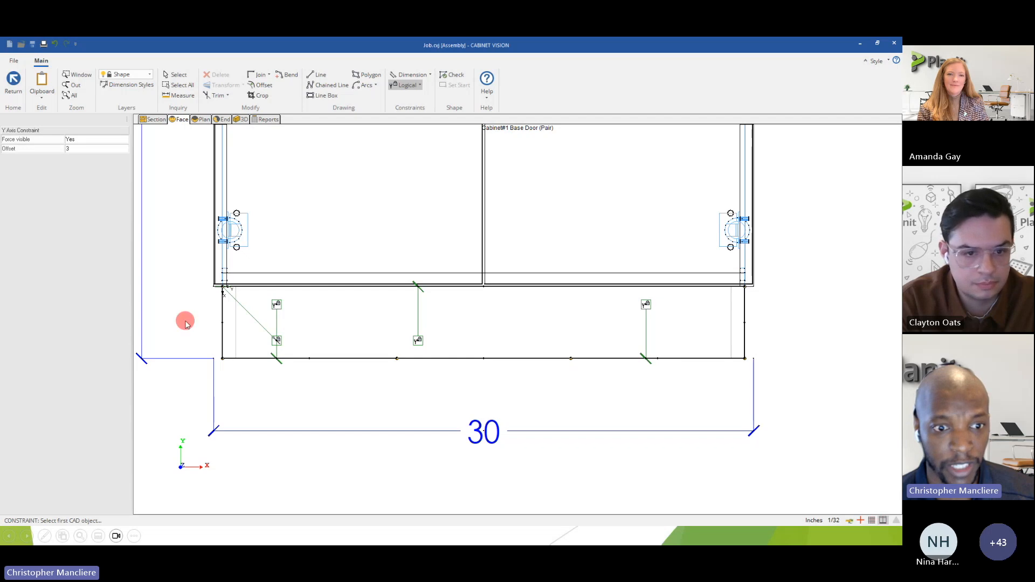
# Apply X Axis constraints to the toe shape's left and right vertical edges.
pyautogui.click(415, 89)
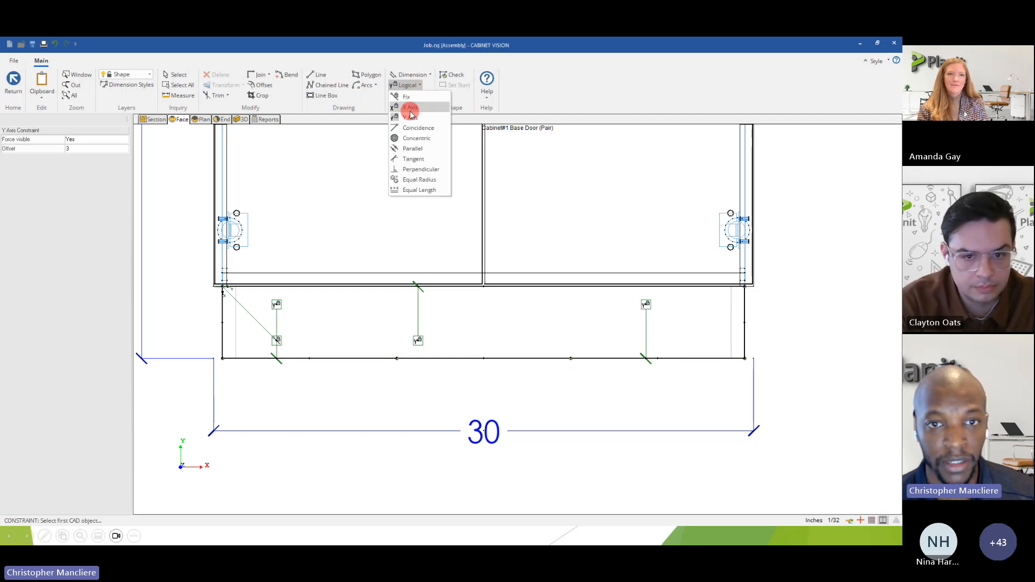
pyautogui.click(410, 107)
pyautogui.click(219, 334)
pyautogui.click(745, 330)
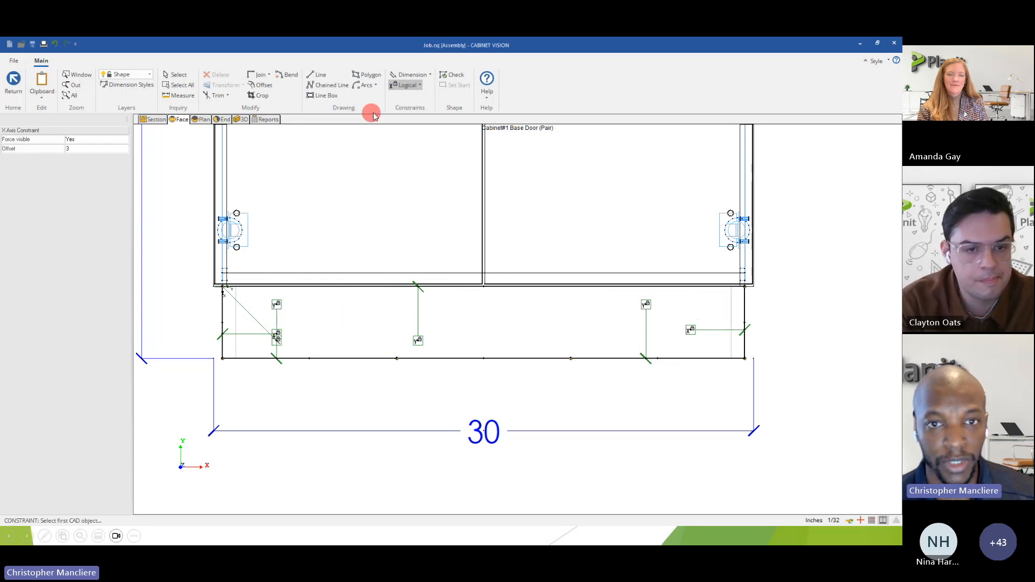
# Place a Length dimension constraint for the toe's top edge above the edge.
pyautogui.click(421, 86)
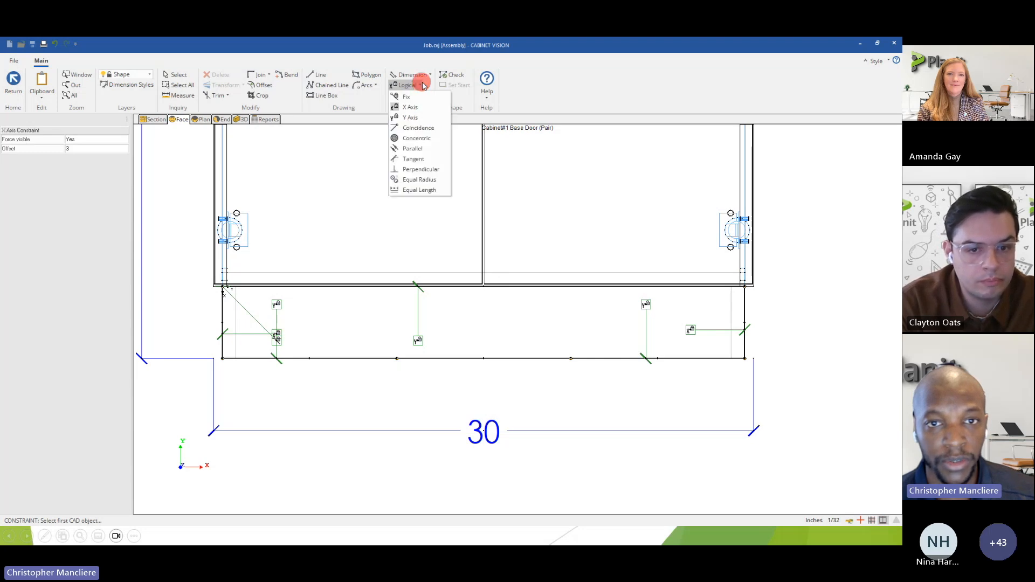
pyautogui.click(429, 75)
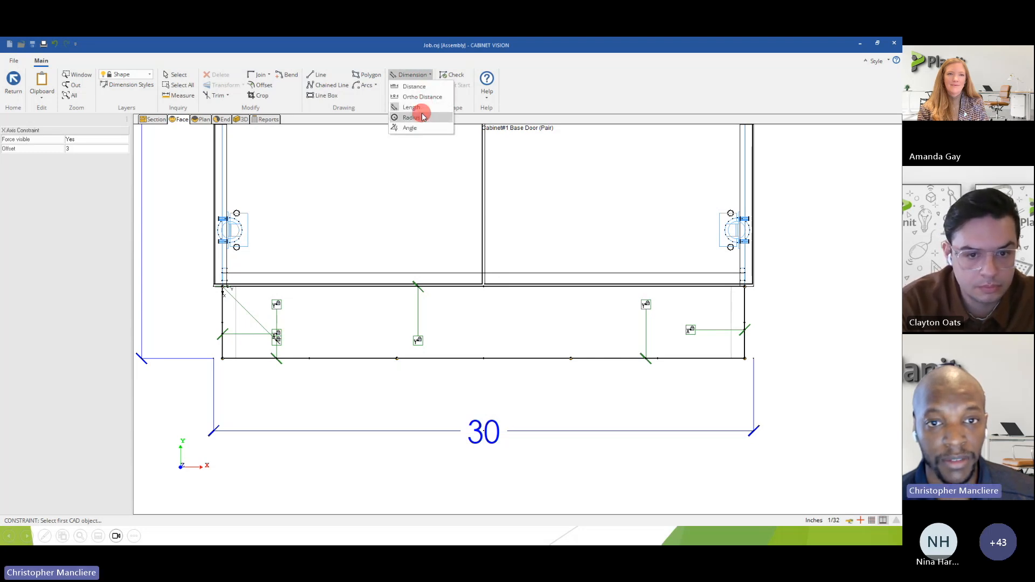
pyautogui.click(411, 108)
pyautogui.click(455, 287)
pyautogui.click(468, 225)
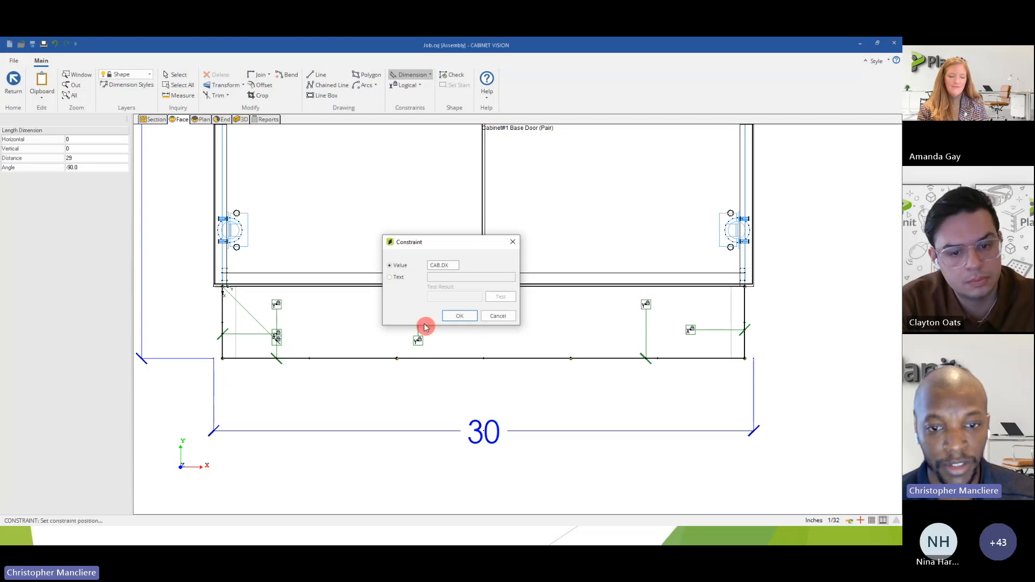
# Switch the length constraint to a text formula, enter CAB.DX, and test it.
pyautogui.moveTo(457, 269); pyautogui.dragTo(391, 267)
pyautogui.hotkey('ctrl', 'c')
pyautogui.click(390, 277)
pyautogui.click(434, 278)
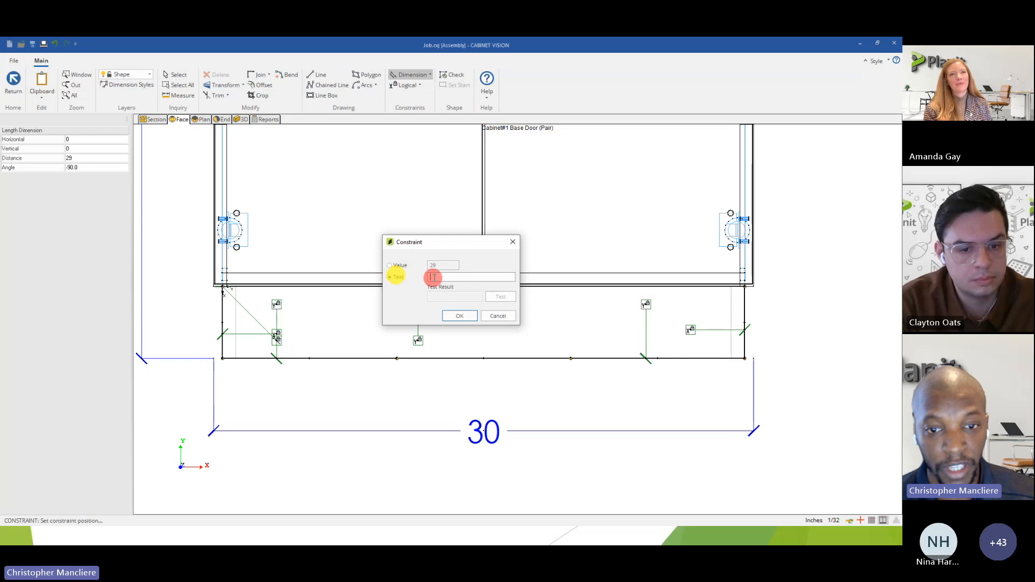
pyautogui.hotkey('ctrl', 'v')
pyautogui.click(500, 297)
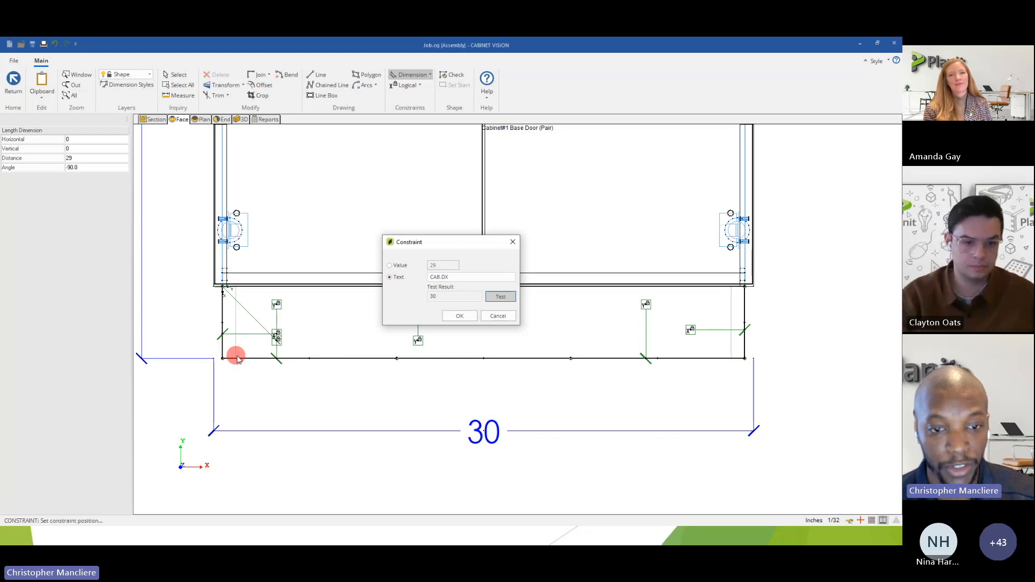
# Replace the top edge's length formula with DY, test it, and apply the constraint.
pyautogui.click(453, 278)
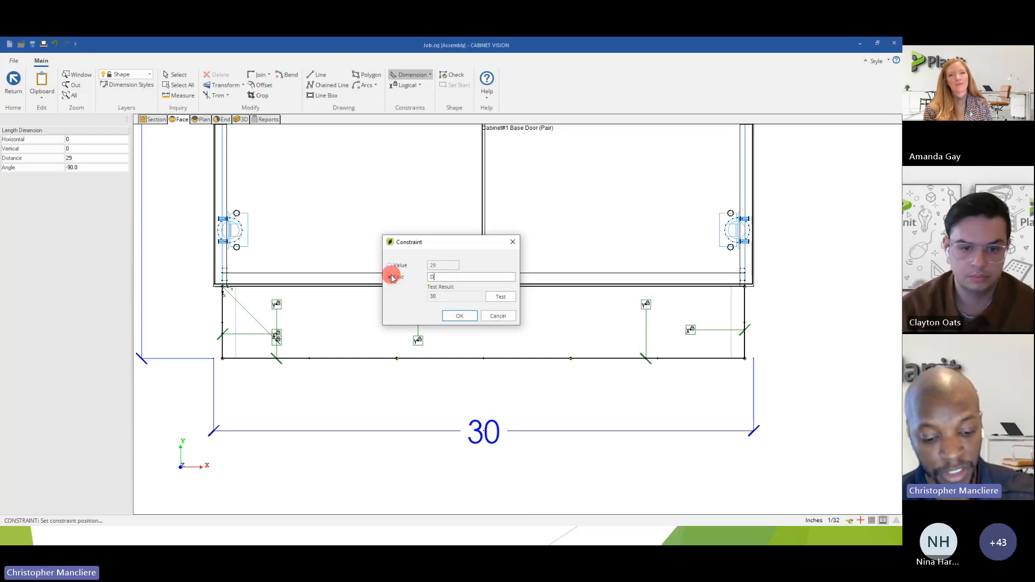
pyautogui.click(433, 279)
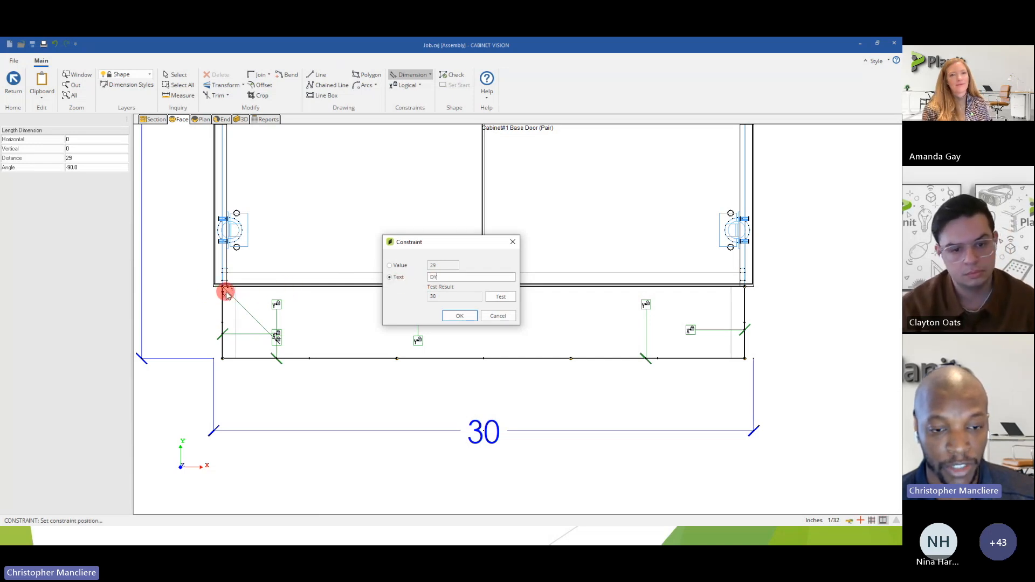
pyautogui.click(499, 298)
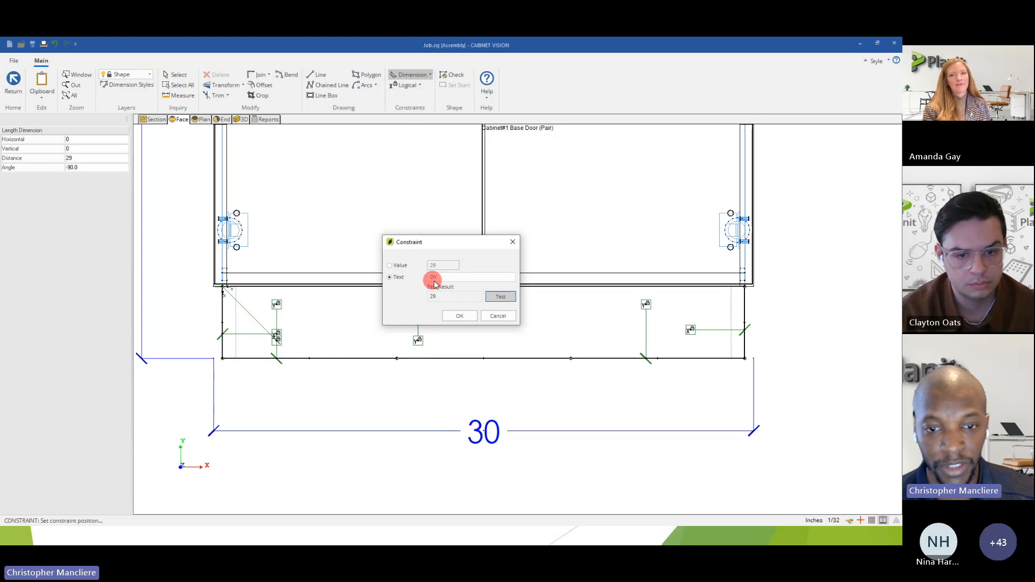
pyautogui.click(458, 316)
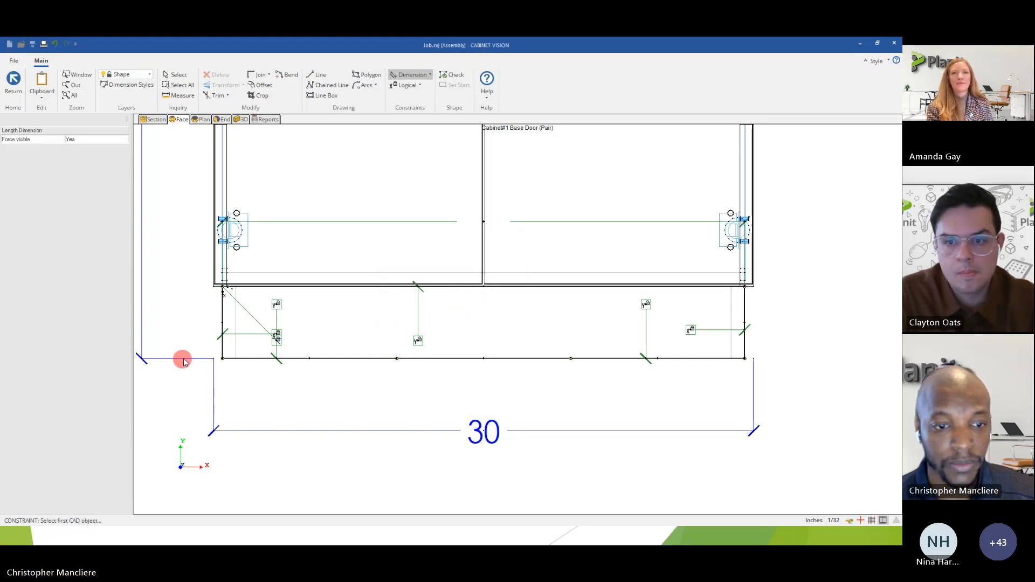
# Add a Length dimension constraint to the toe's left vertical edge using the text formula DX, and test it before applying.
pyautogui.click(222, 319)
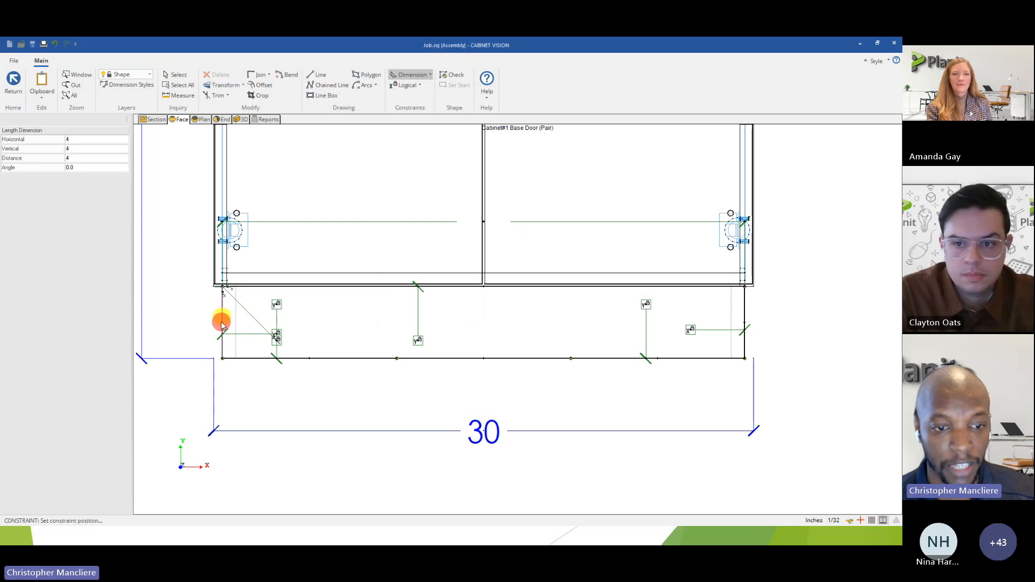
pyautogui.click(328, 322)
pyautogui.click(390, 277)
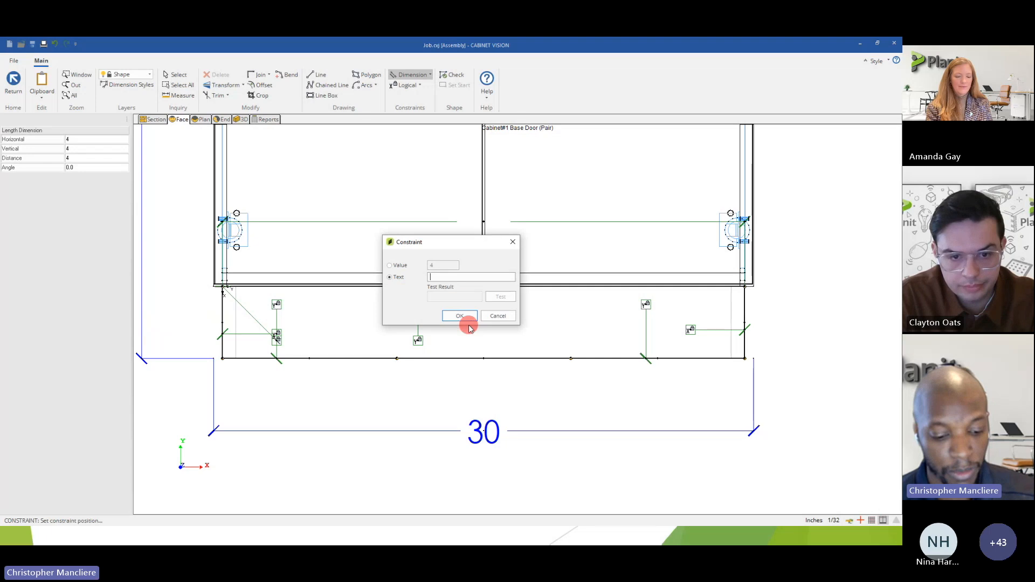
pyautogui.click(497, 300)
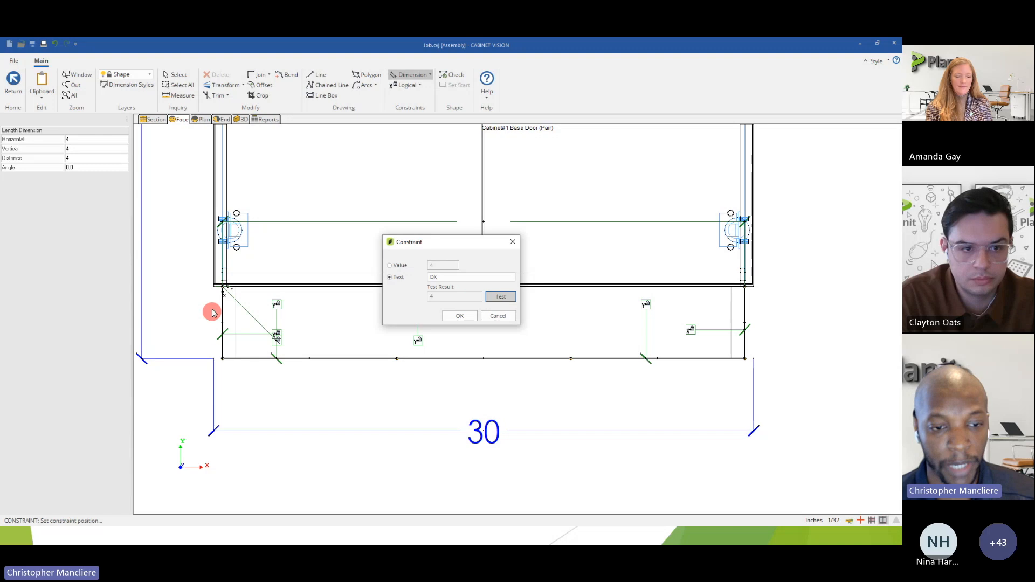
pyautogui.click(459, 316)
# Add a Length dimension constraint with a value of 4 to the left segment of the toe's bottom edge.
pyautogui.scroll(-3, 353, 338)
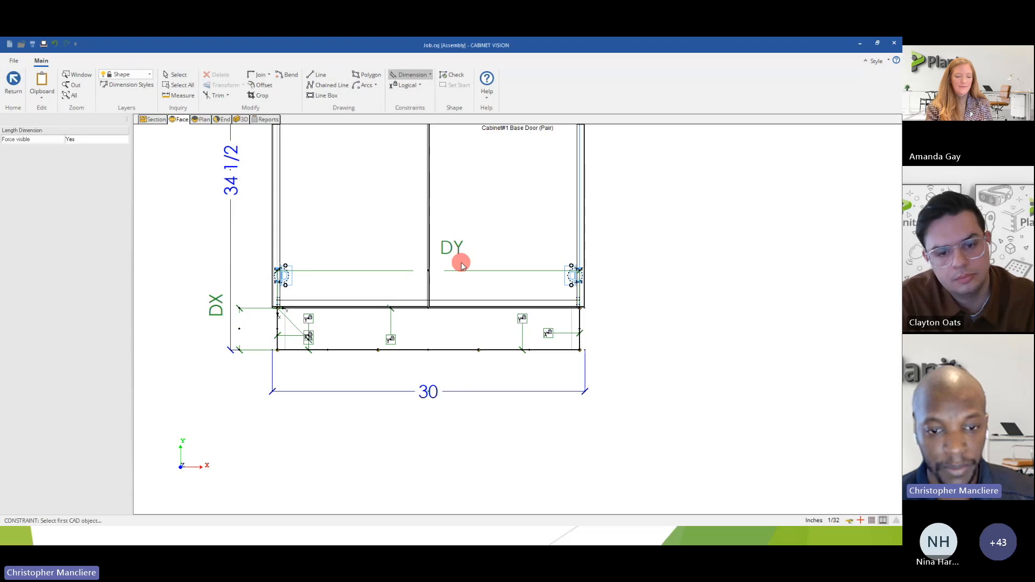
pyautogui.scroll(2, 343, 354)
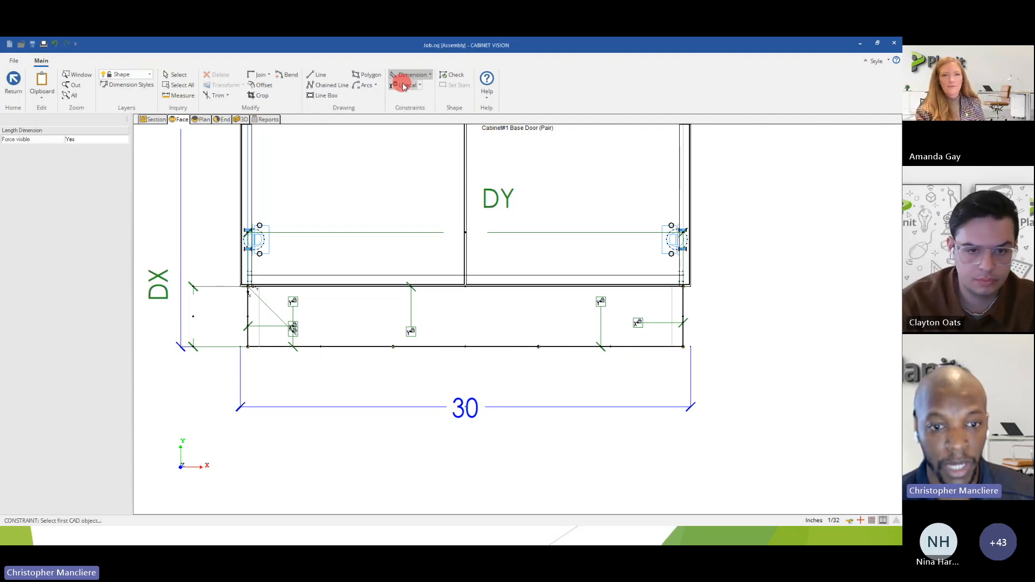
pyautogui.click(429, 74)
pyautogui.click(411, 107)
pyautogui.click(312, 348)
pyautogui.click(304, 380)
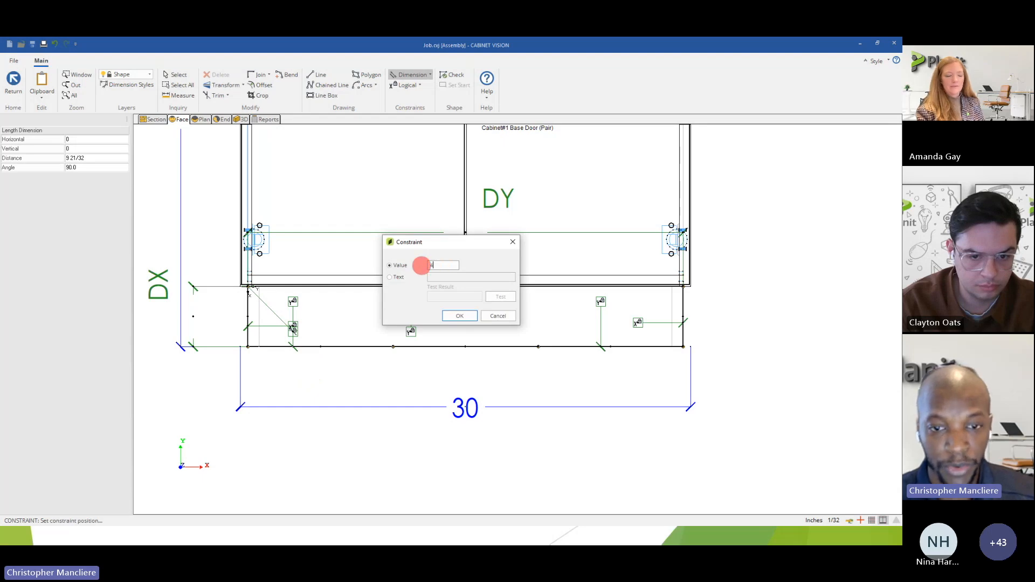
pyautogui.write('4')
pyautogui.click(457, 316)
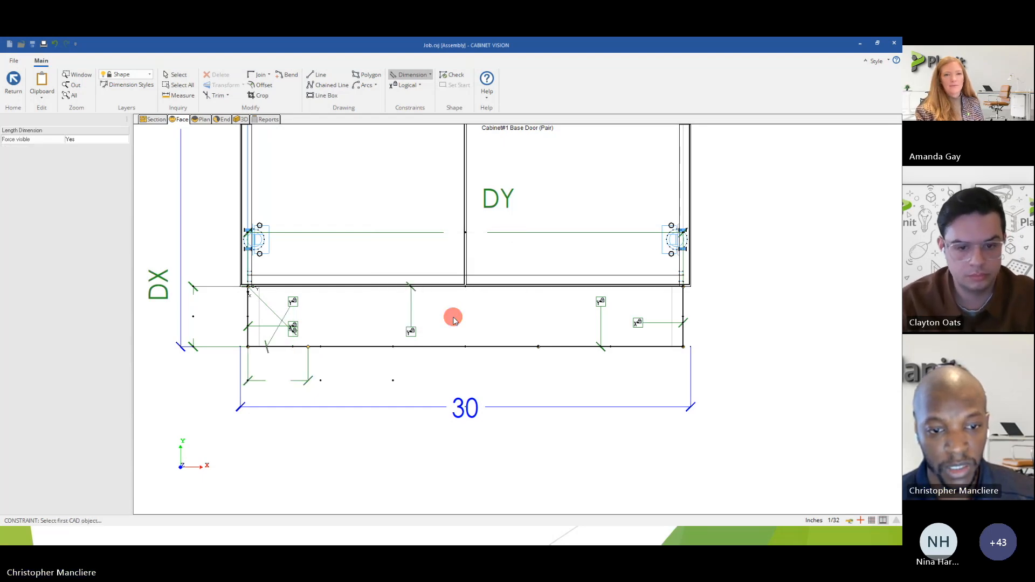
# Constrain the length of the right segment of the toe's bottom edge to 4, placing the dimension below it.
pyautogui.scroll(2, 301, 372)
pyautogui.scroll(-3, 342, 321)
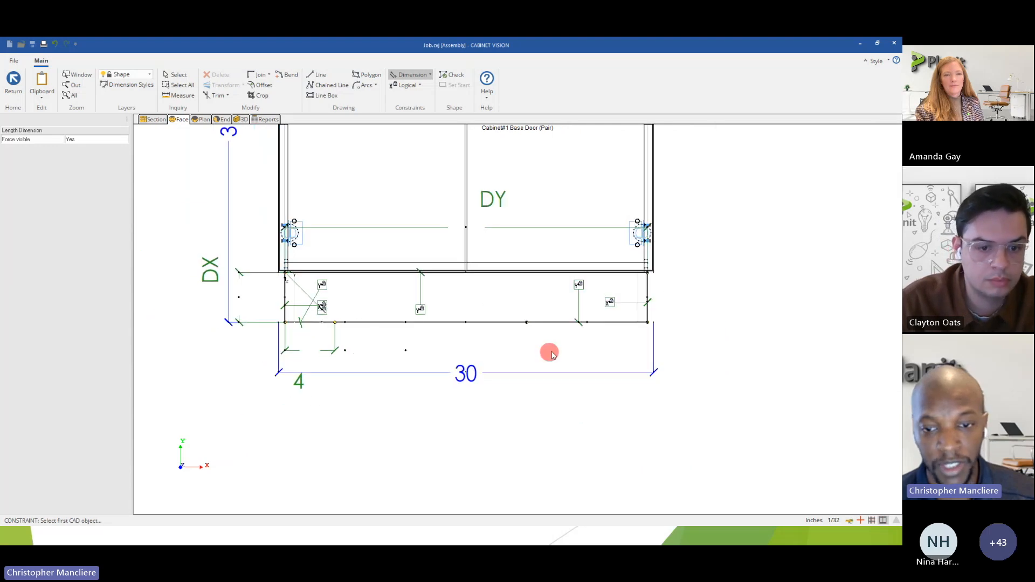
pyautogui.click(606, 323)
pyautogui.click(603, 346)
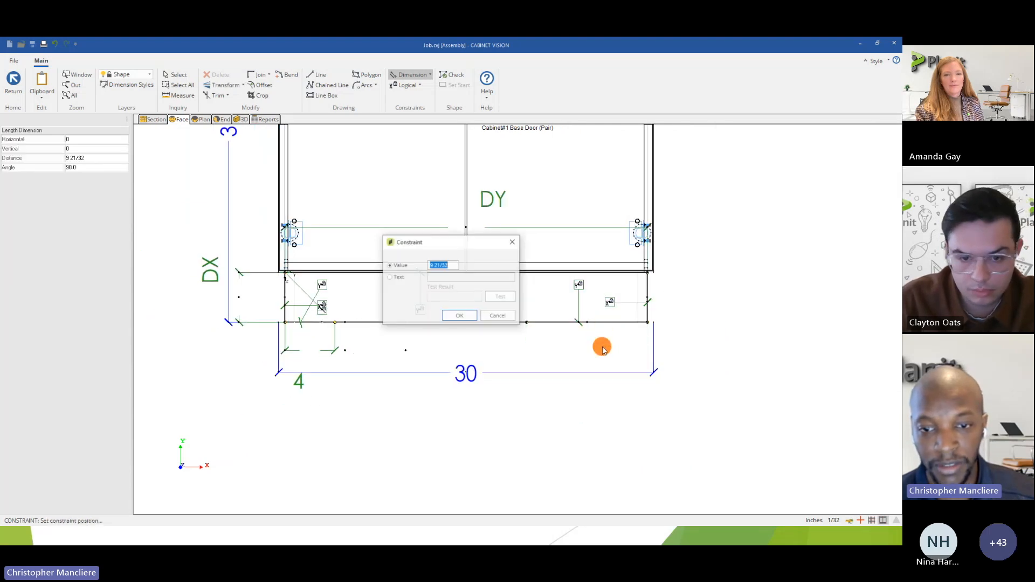
pyautogui.write('4')
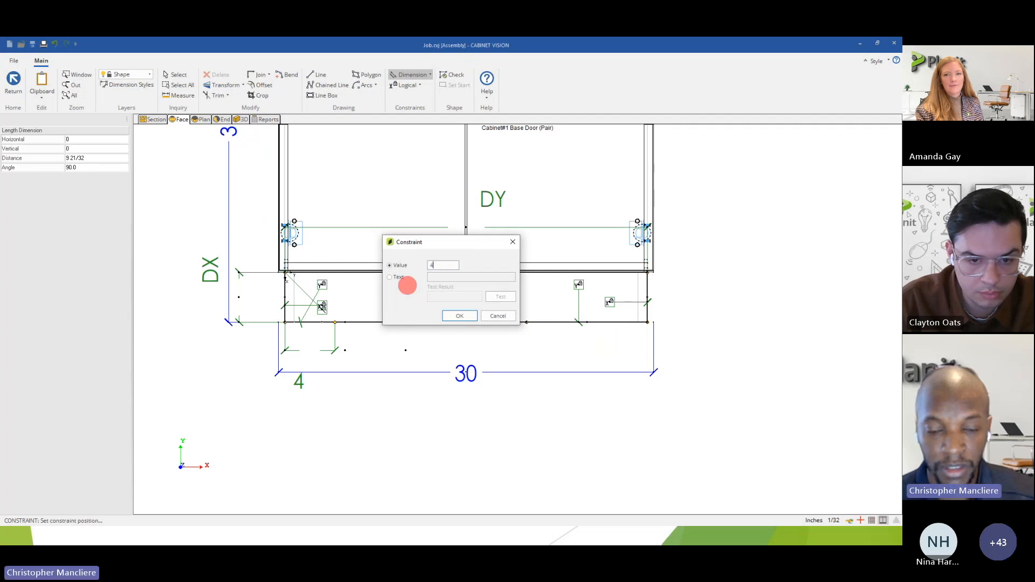
pyautogui.click(460, 317)
# Bend the middle segment of the toe's bottom edge upward into an arc about 3 inches high.
pyautogui.scroll(5, 620, 335)
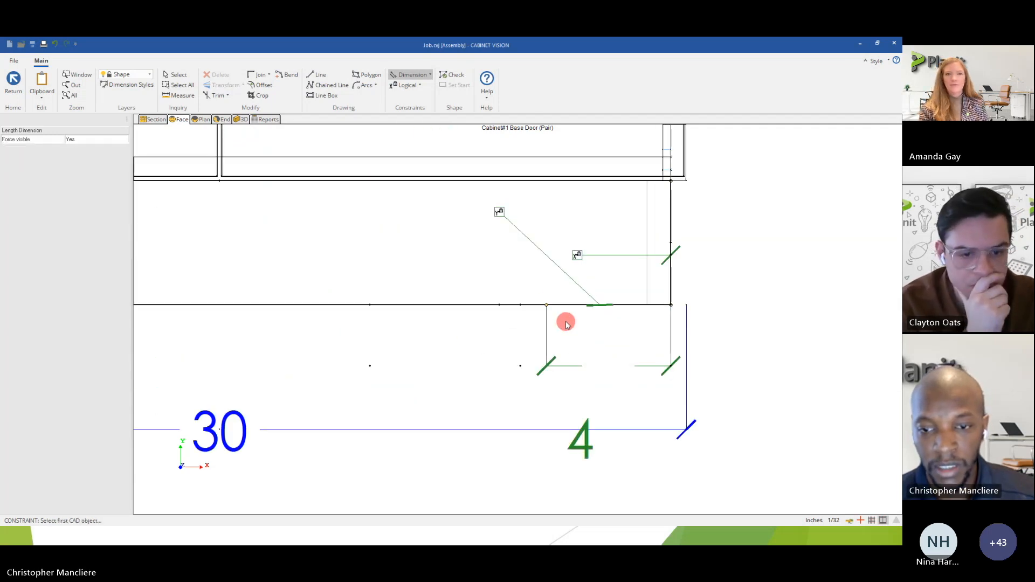
pyautogui.scroll(-4, 609, 310)
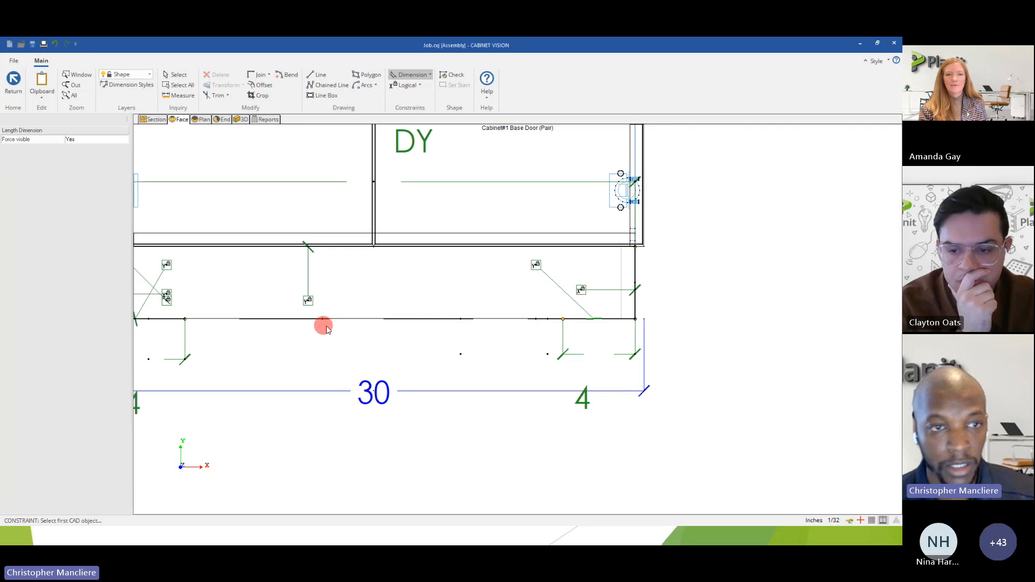
pyautogui.click(177, 76)
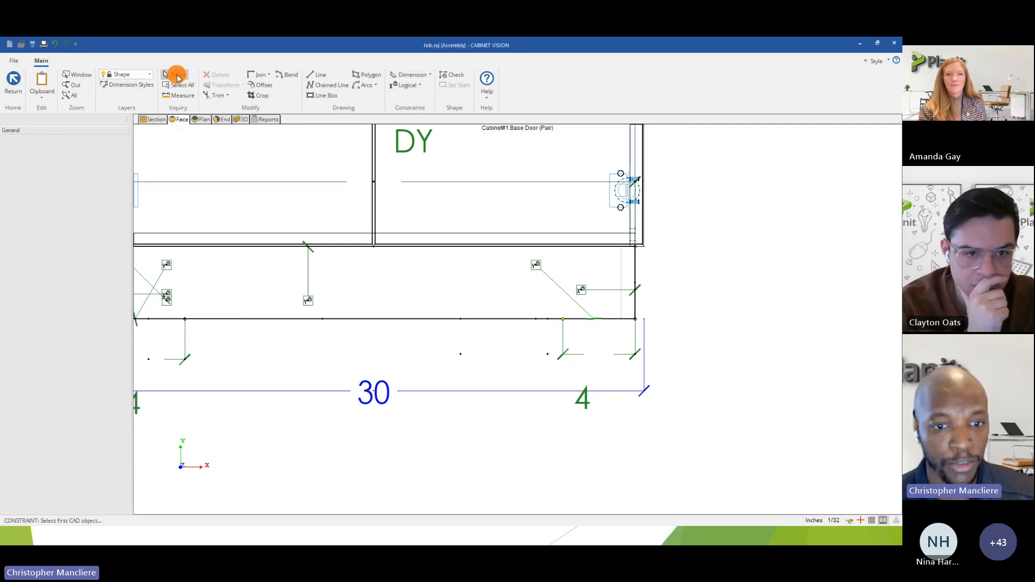
pyautogui.click(293, 319)
pyautogui.scroll(-2, 252, 322)
pyautogui.moveTo(259, 324)
pyautogui.mouseDown(button='middle')
pyautogui.moveTo(385, 316)
pyautogui.moveTo(384, 330)
pyautogui.mouseUp(button='middle')
pyautogui.scroll(1, 399, 318)
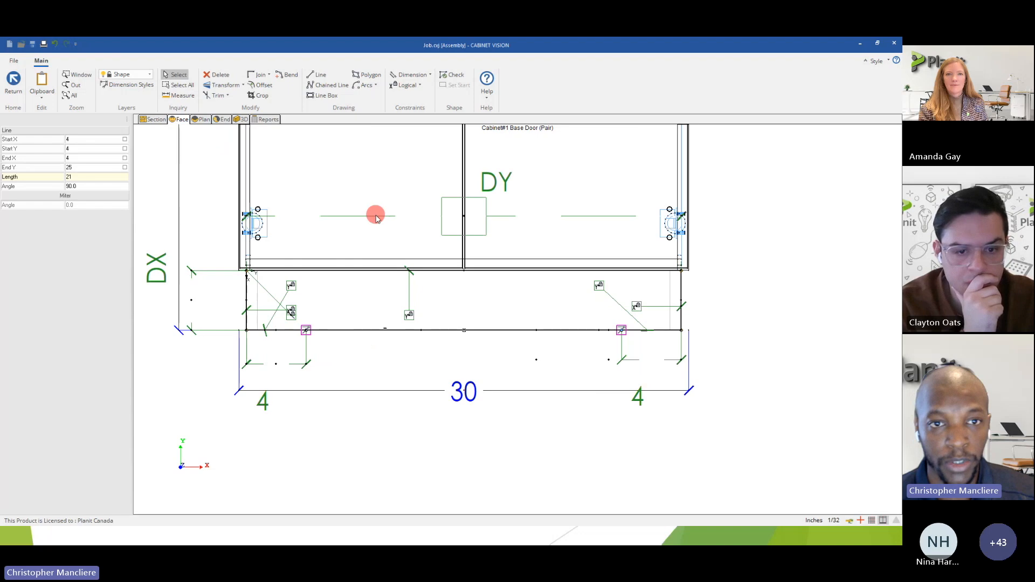
pyautogui.click(286, 76)
pyautogui.click(447, 330)
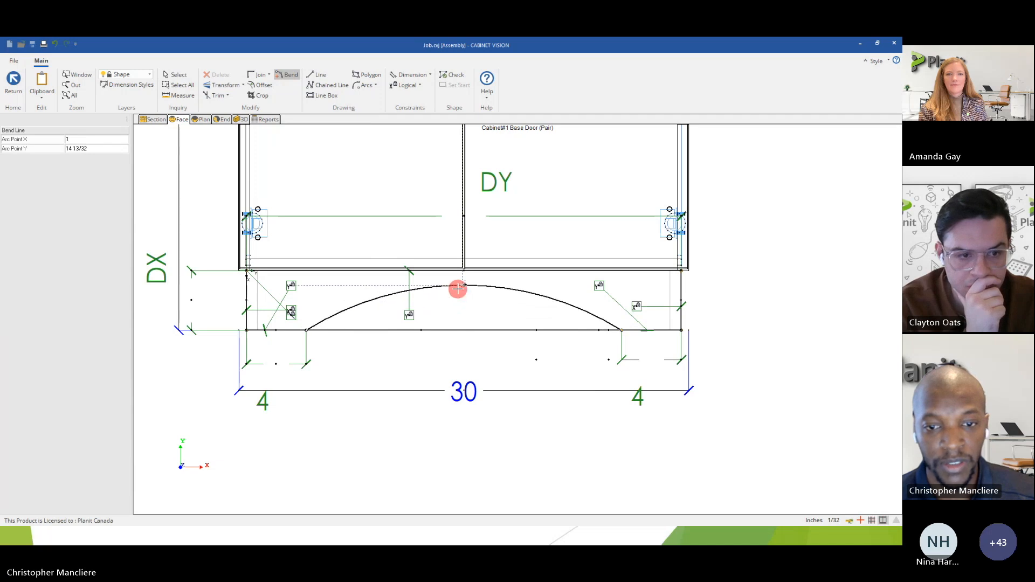
pyautogui.click(459, 291)
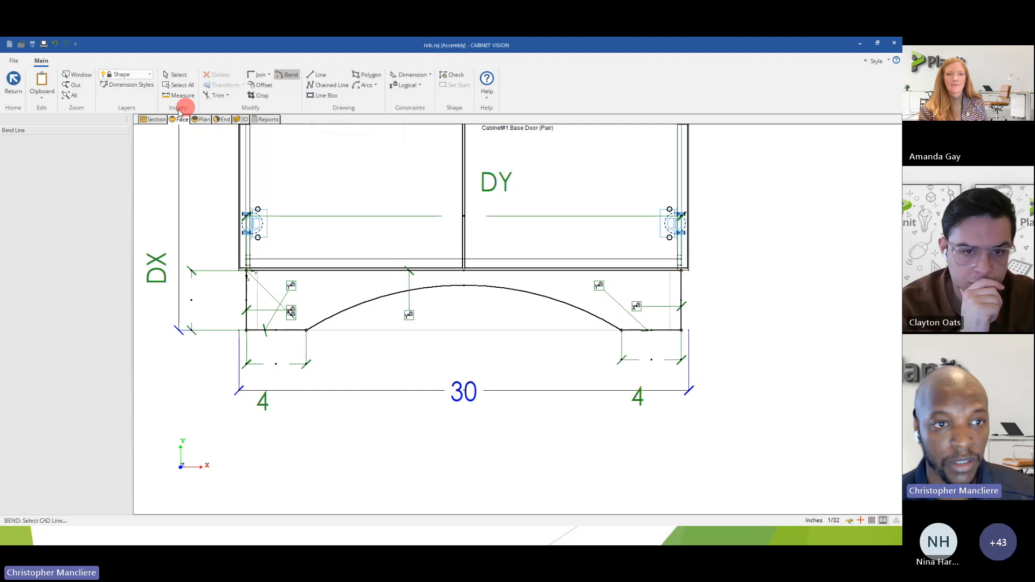
# Measure the arc's height from the bottom edge's midpoint to its peak, and switch to the presentation slide with the arc radius formula.
pyautogui.click(178, 96)
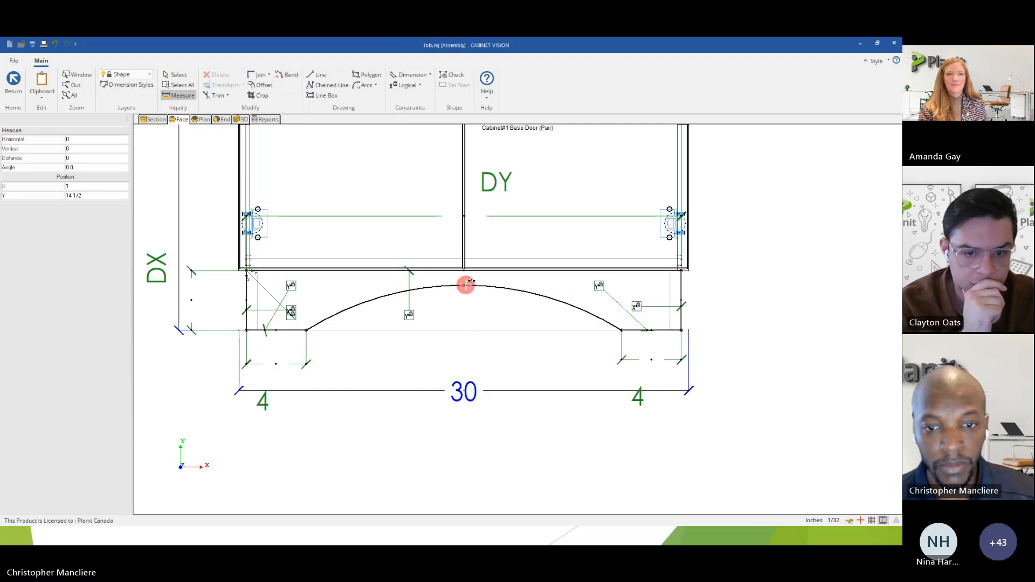
pyautogui.click(464, 334)
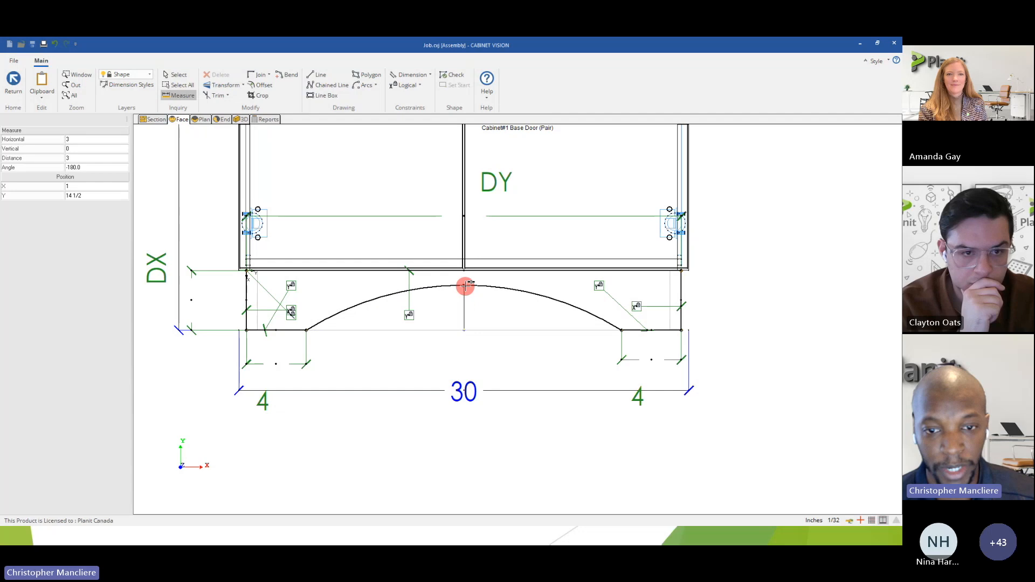
pyautogui.rightClick(466, 287)
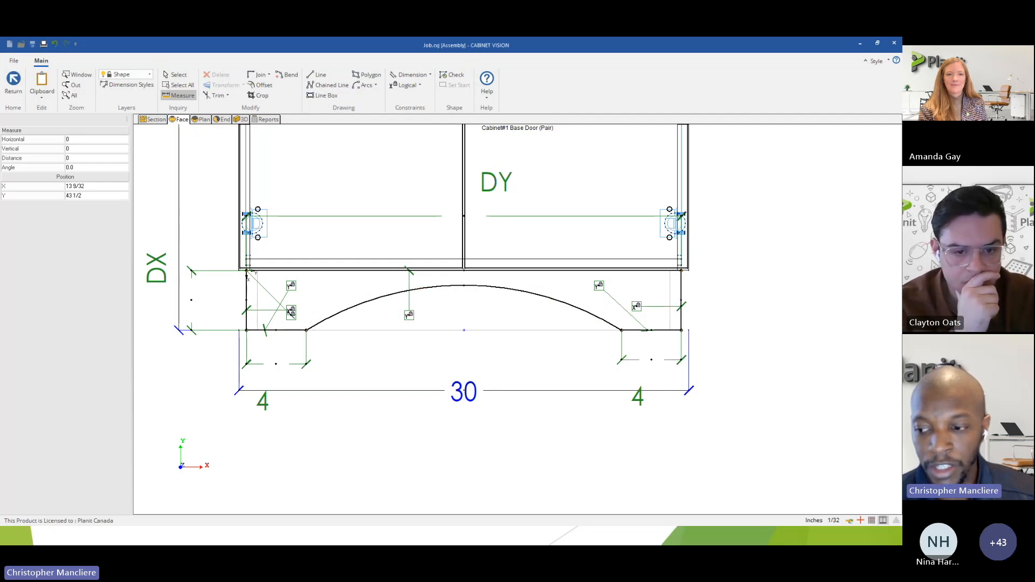
pyautogui.hotkey('alt', 'Tab')
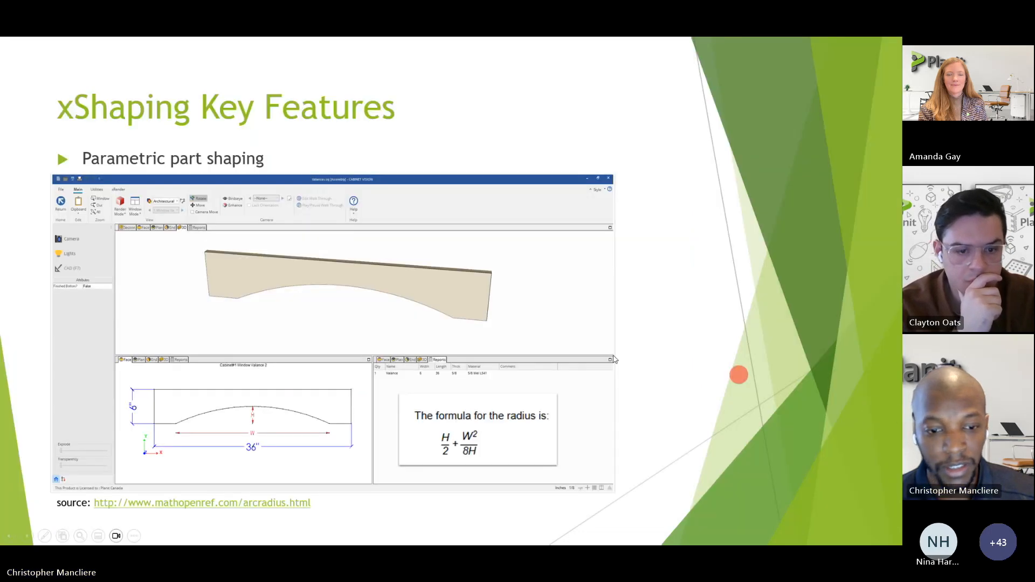
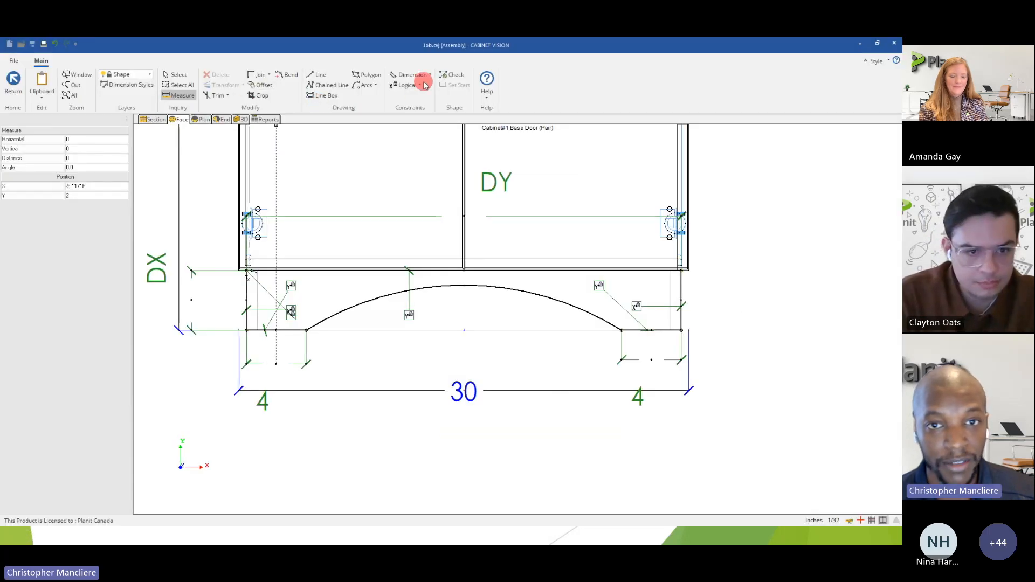
# Add a Radius dimension constraint to the arc in the toe's bottom edge, placing it below the arc.
pyautogui.click(432, 76)
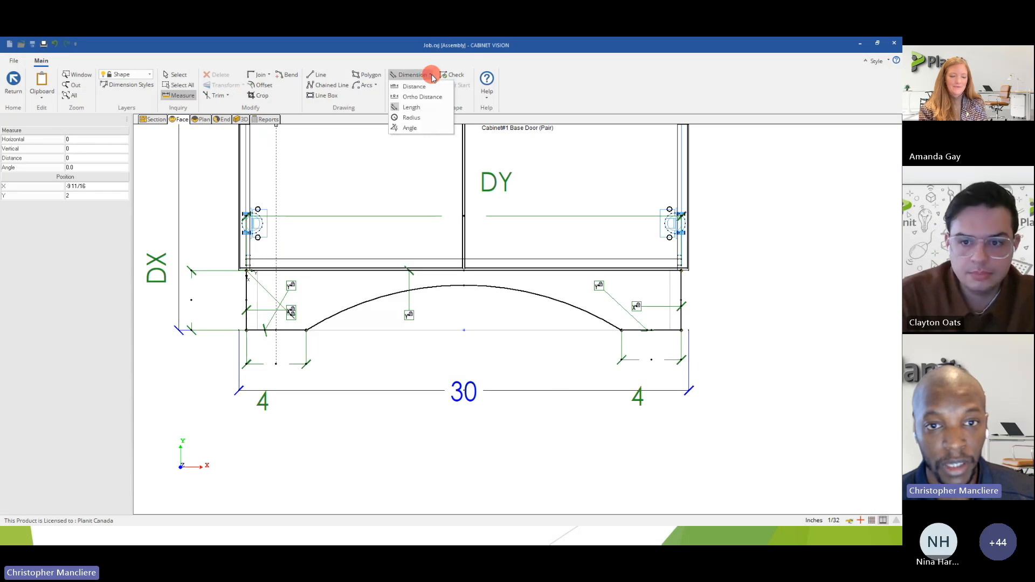
pyautogui.click(419, 118)
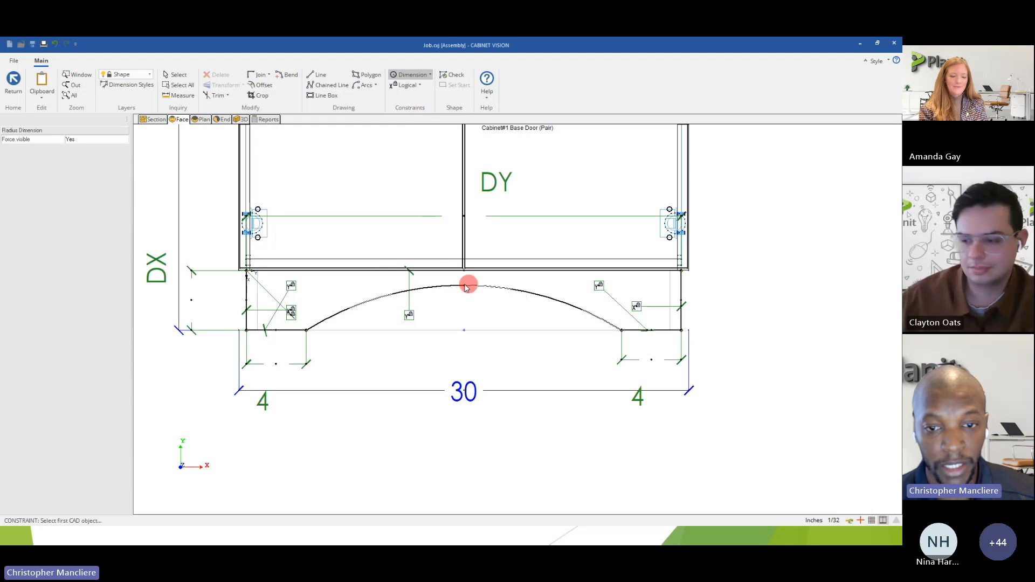
pyautogui.click(484, 286)
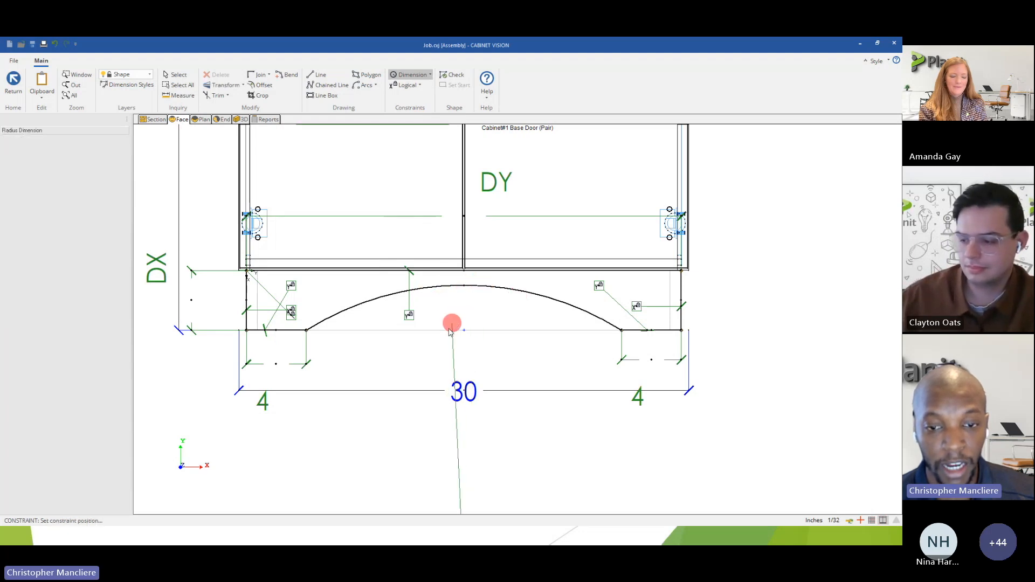
pyautogui.click(451, 350)
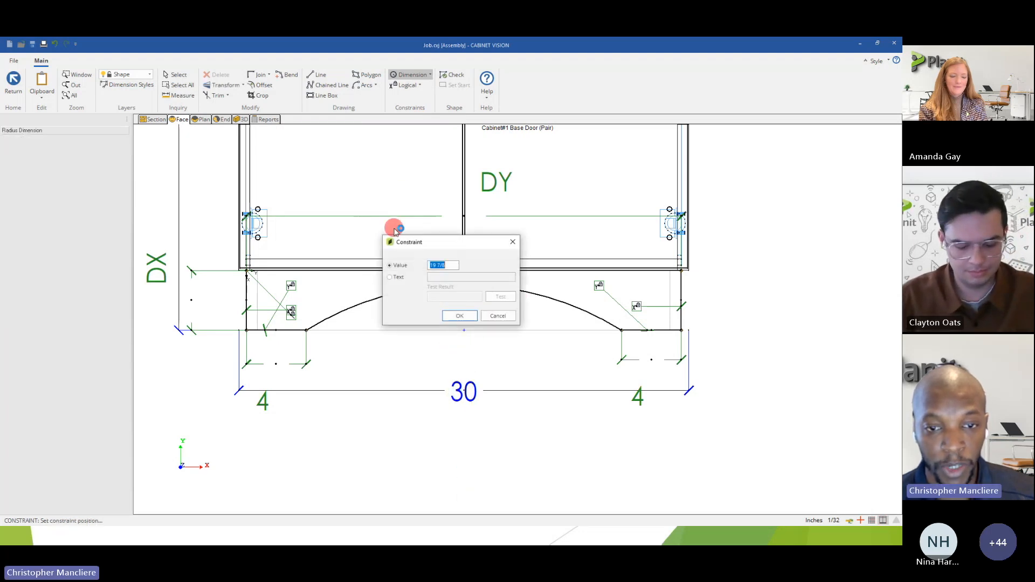
pyautogui.moveTo(405, 244); pyautogui.dragTo(392, 188)
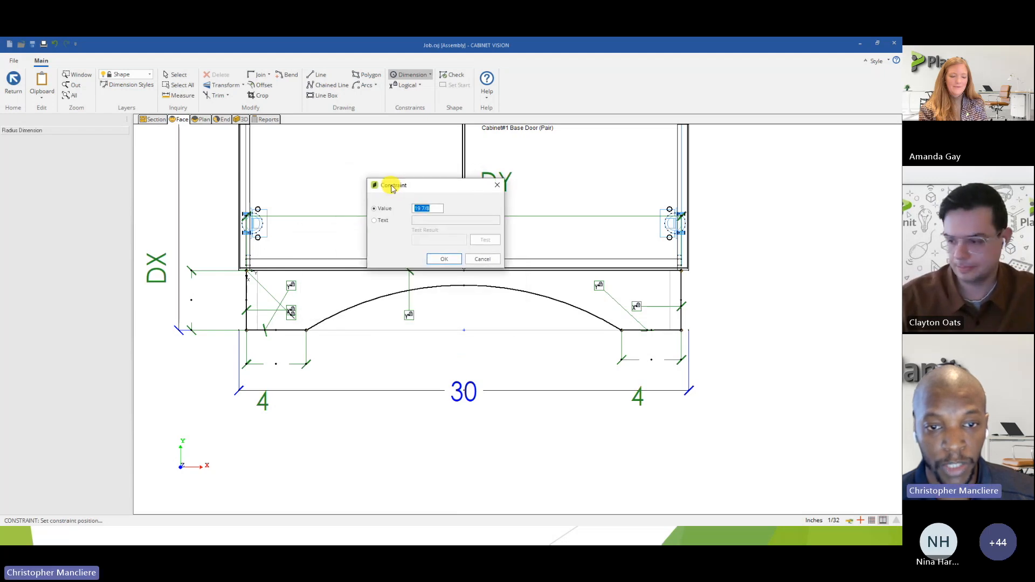
# Define the arc's radius constraint as the text formula (2.5/2)+((dy-4*2)^2)/(8*2.5), test it and accept it.
pyautogui.click(379, 223)
pyautogui.click(375, 210)
pyautogui.click(376, 219)
pyautogui.click(432, 220)
pyautogui.click(423, 221)
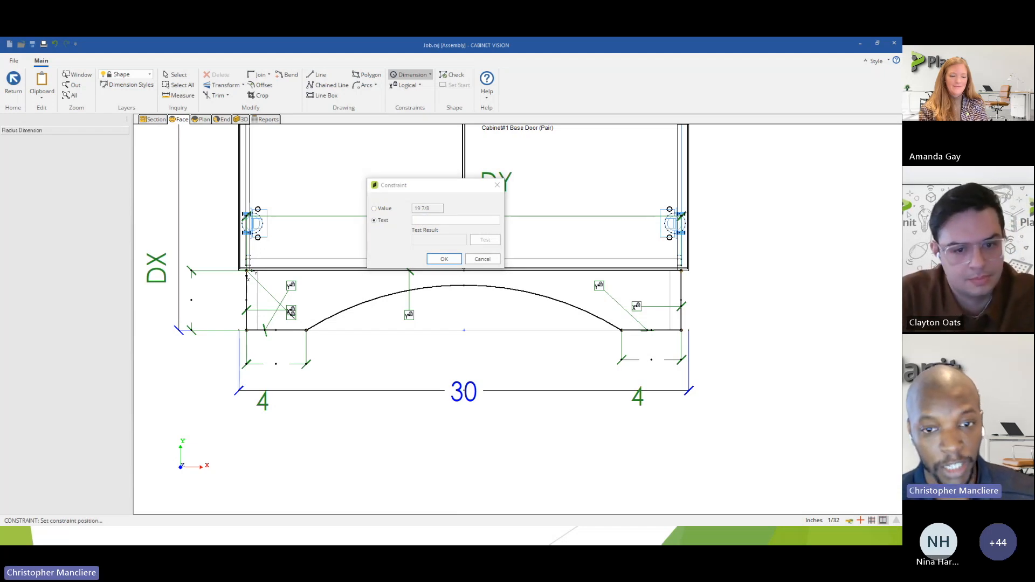
pyautogui.click(432, 221)
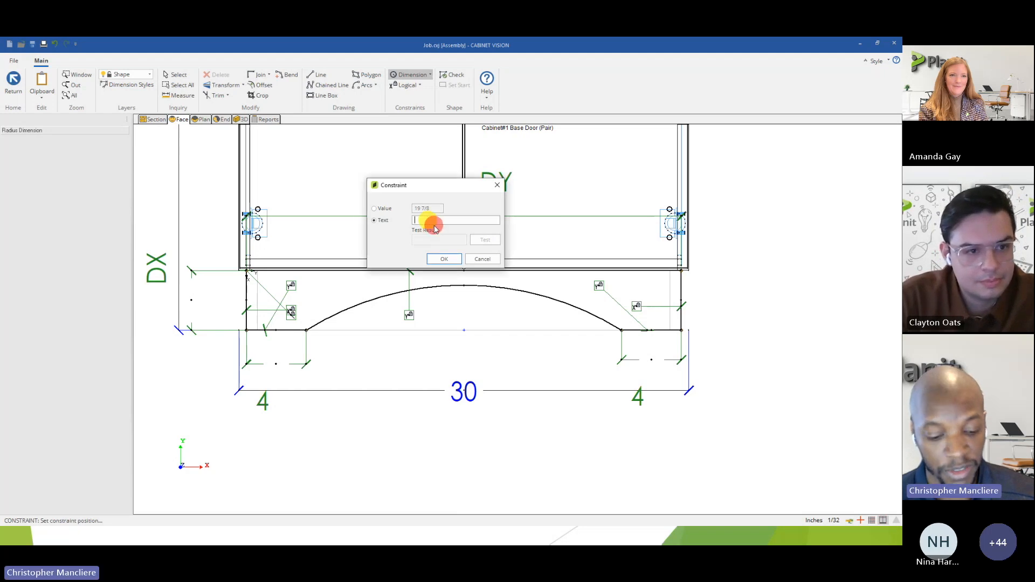
pyautogui.click(413, 221)
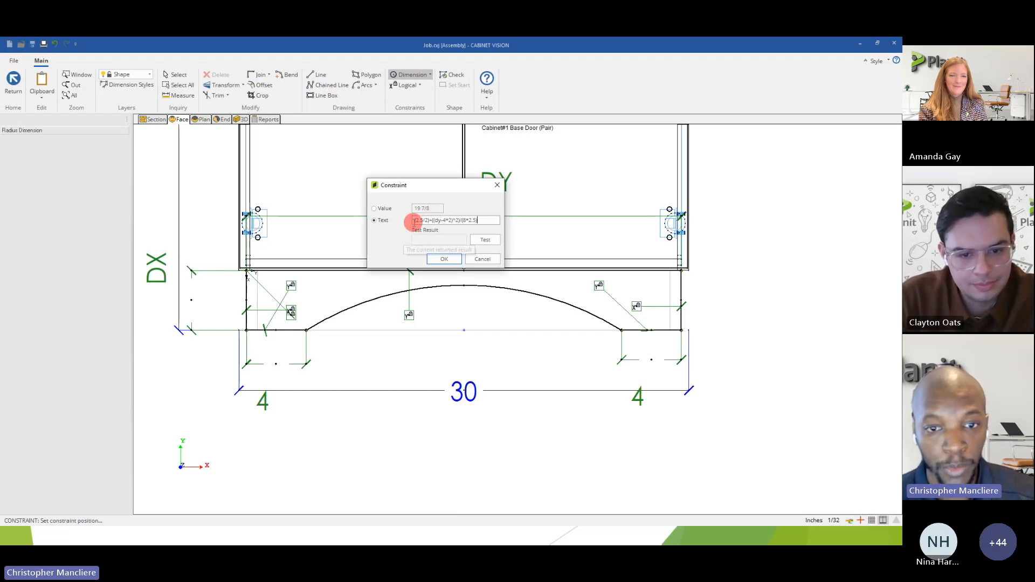
pyautogui.moveTo(421, 221); pyautogui.dragTo(424, 221)
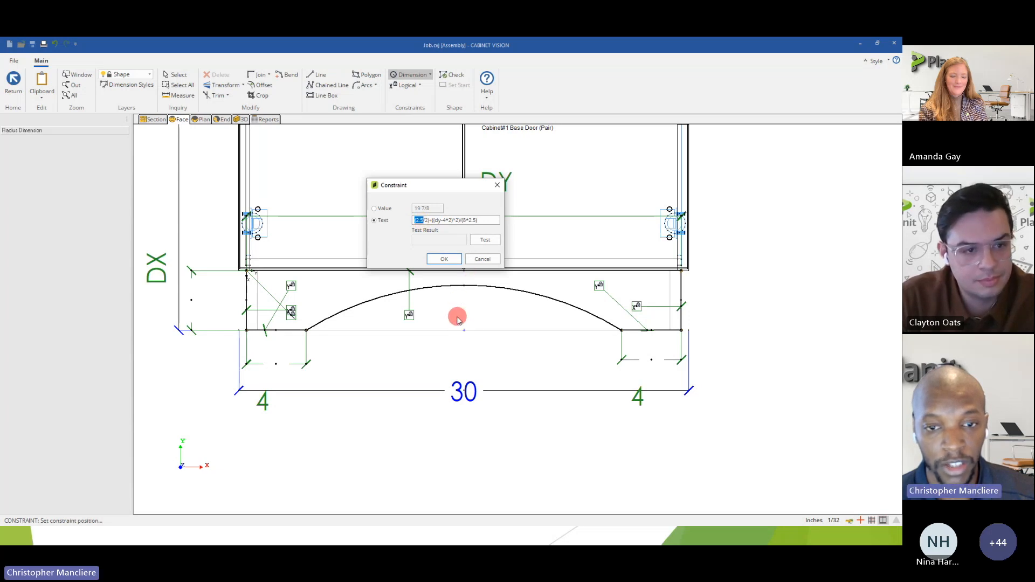
pyautogui.click(430, 219)
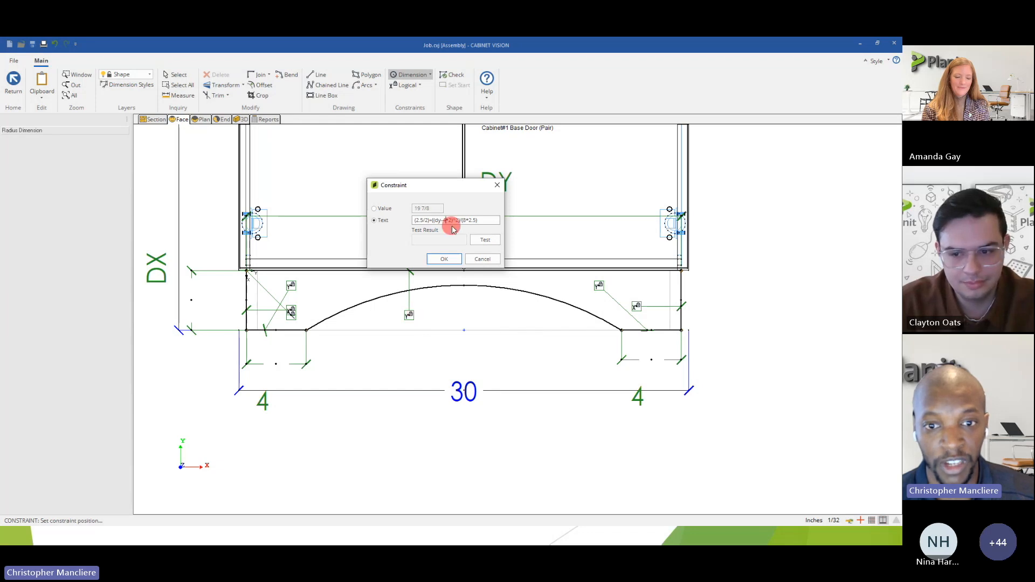
pyautogui.click(484, 240)
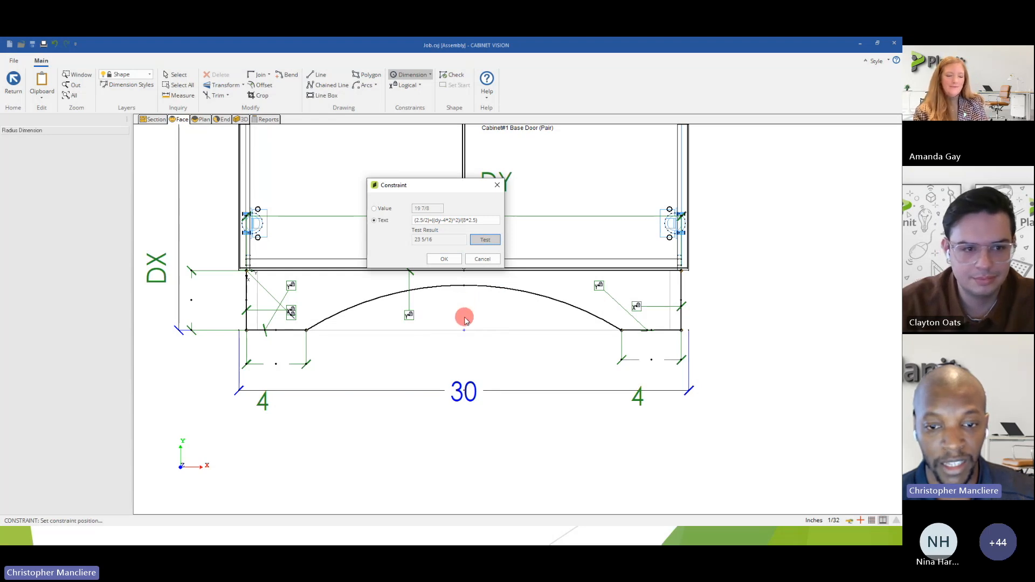
pyautogui.click(442, 259)
pyautogui.click(440, 260)
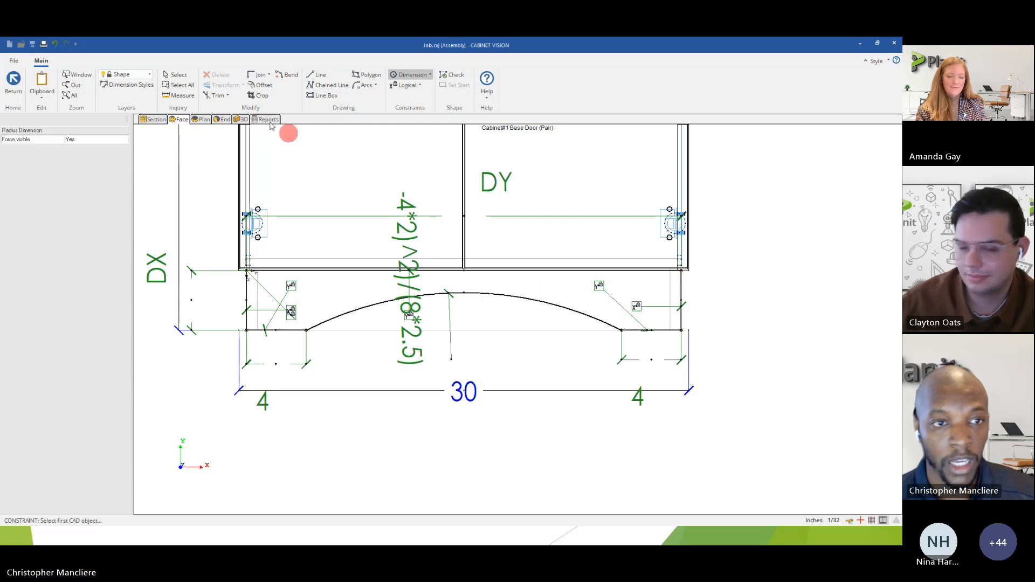
# Measure the arc's height from its peak to the midpoint of the toe's bottom edge.
pyautogui.click(179, 97)
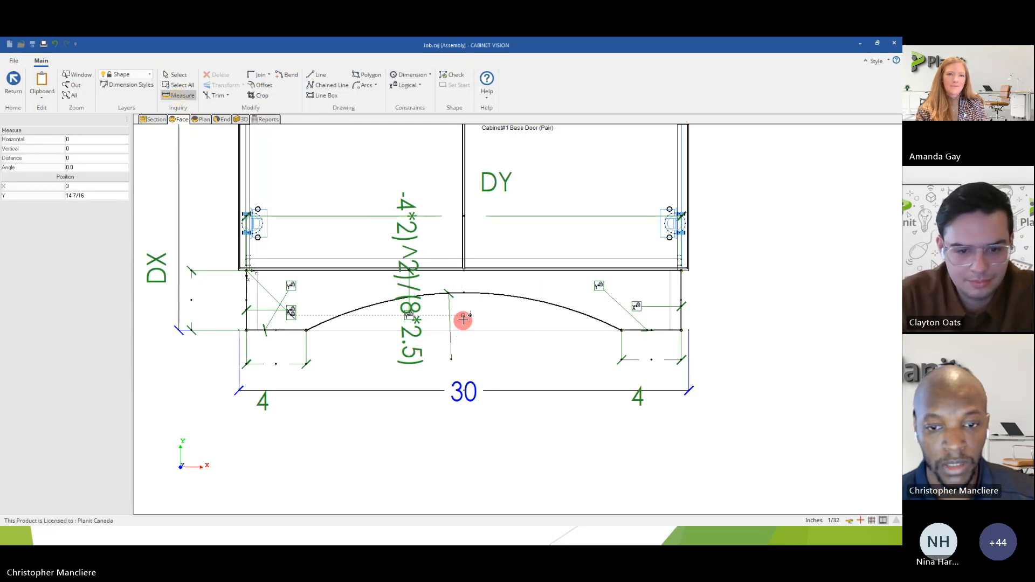
pyautogui.click(466, 290)
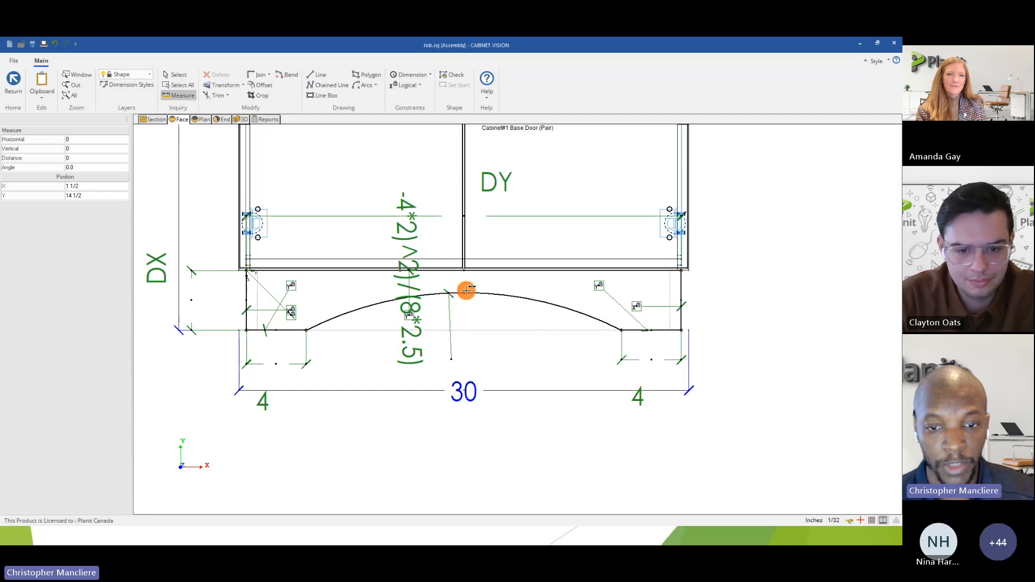
pyautogui.scroll(3, 463, 329)
pyautogui.click(464, 328)
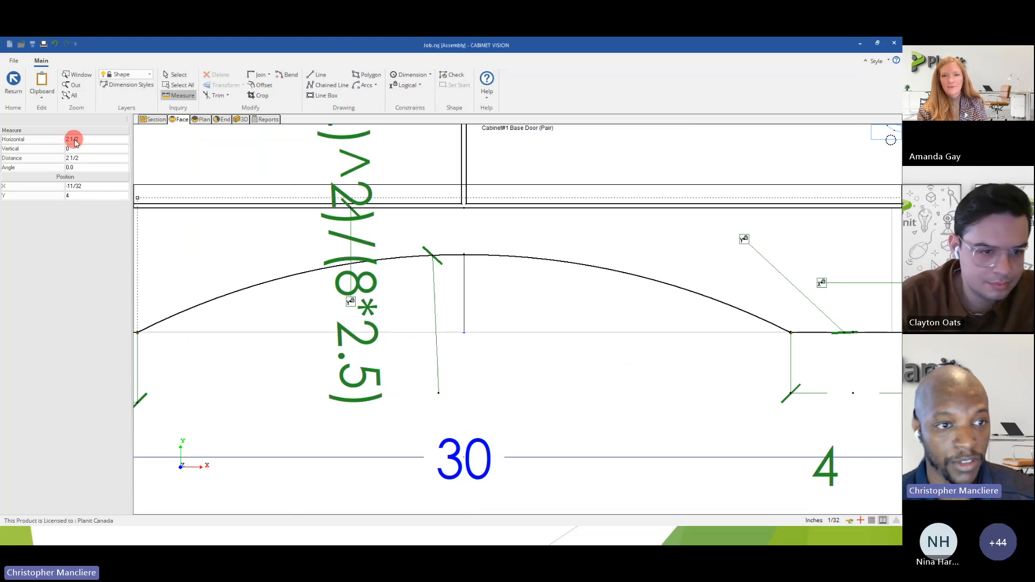
# Check the validity of the toe's shape, and exit shape editing while saving the new shape.
pyautogui.click(14, 80)
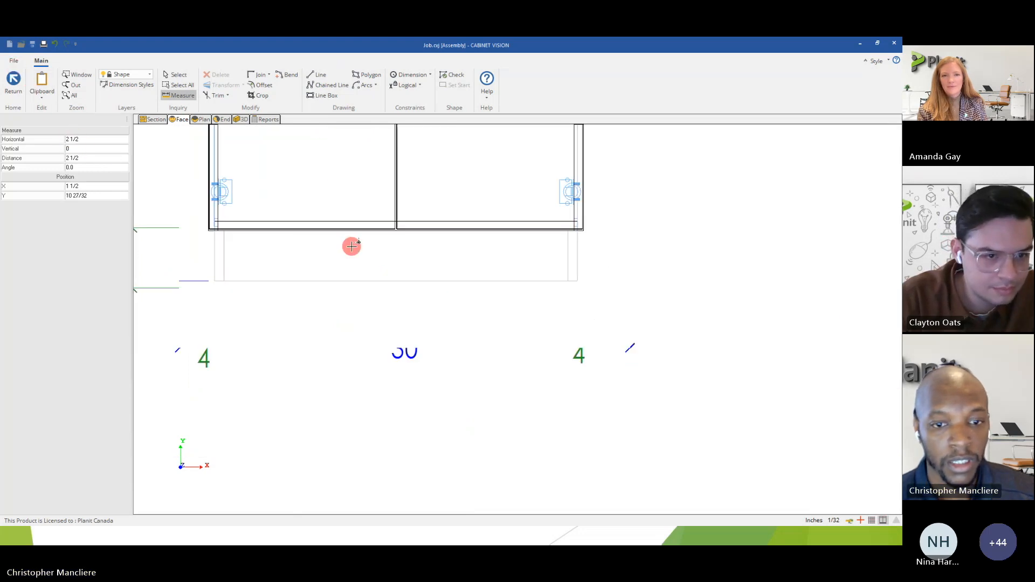
pyautogui.scroll(-1, 352, 247)
pyautogui.scroll(-1, 388, 256)
pyautogui.moveTo(354, 186); pyautogui.dragTo(389, 281, button='middle')
pyautogui.scroll(1, 388, 280)
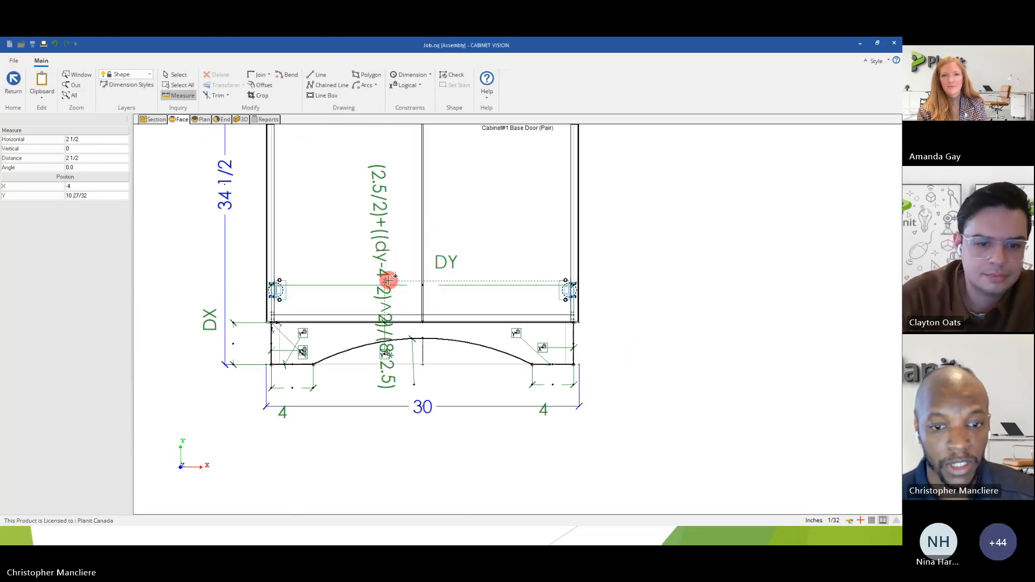
pyautogui.click(452, 76)
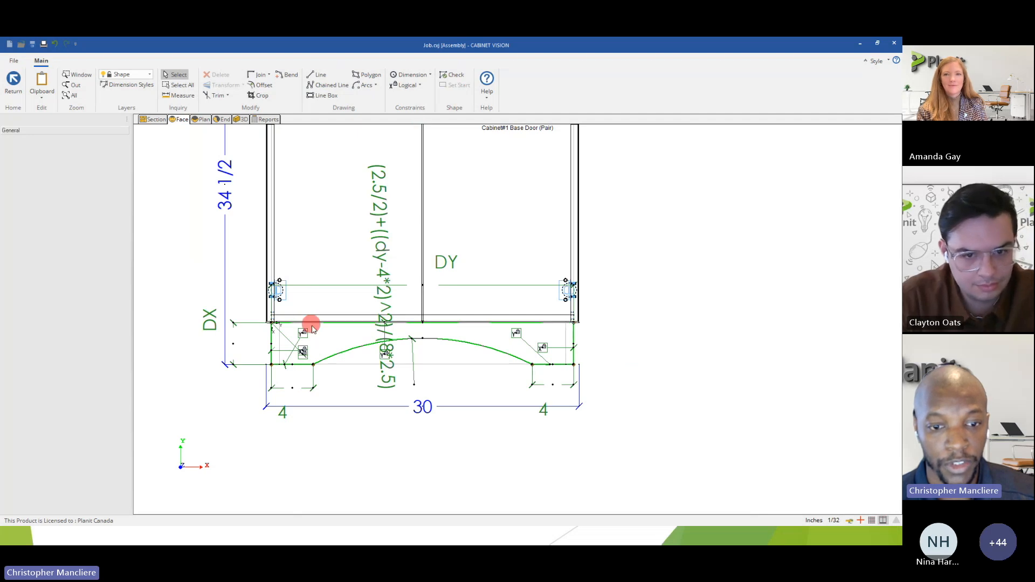
pyautogui.scroll(2, 311, 334)
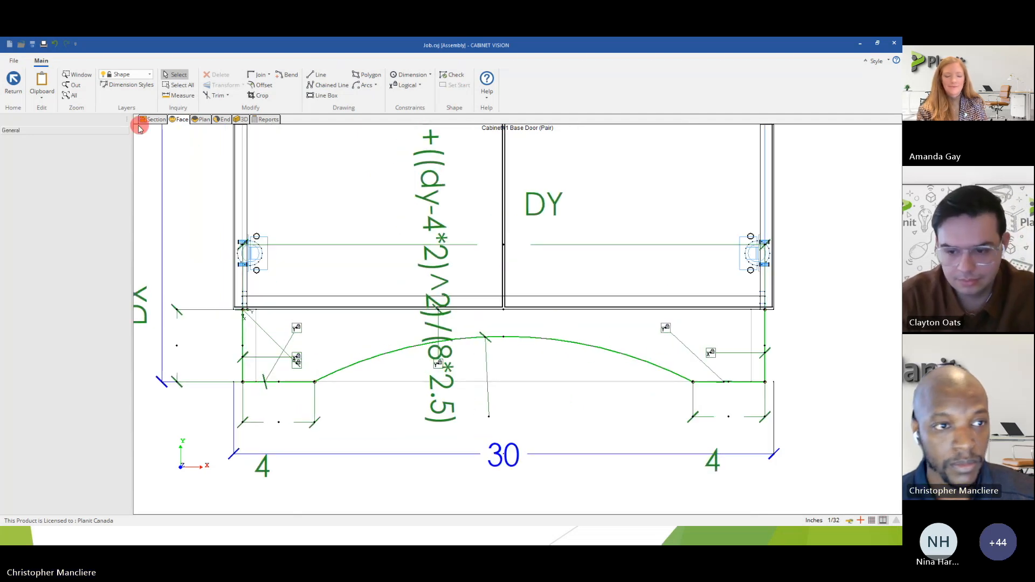
pyautogui.click(15, 83)
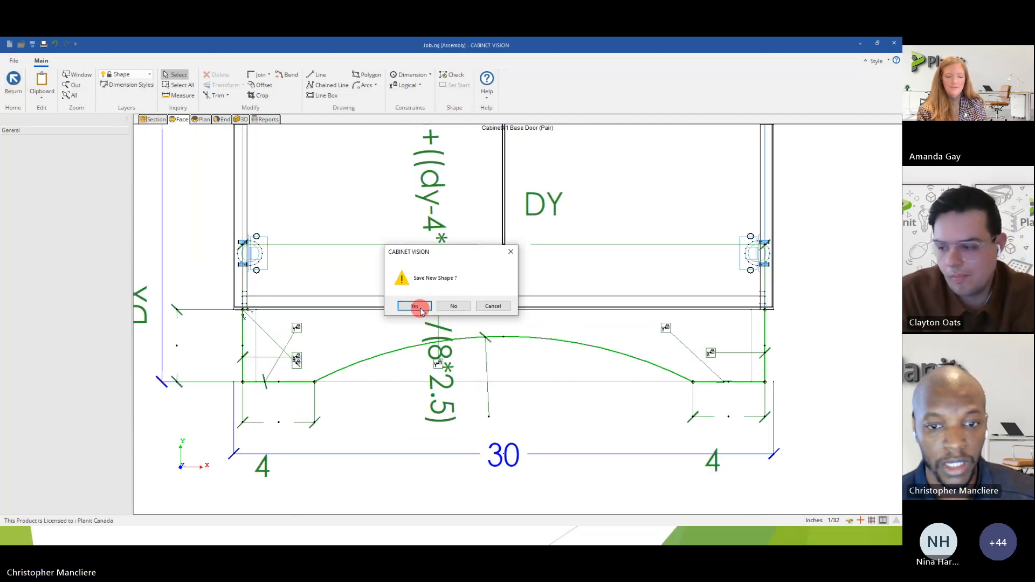
pyautogui.click(415, 307)
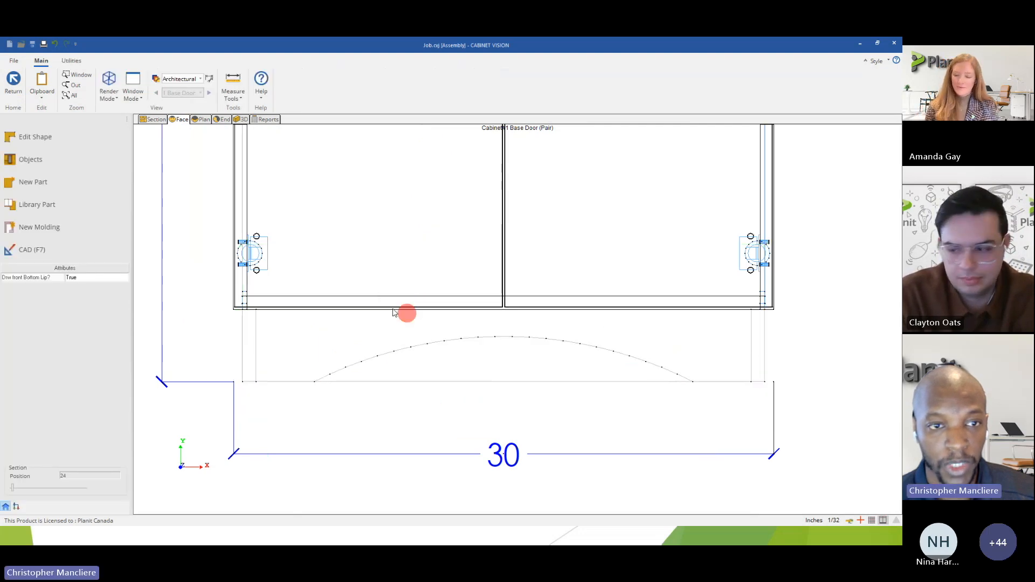
# Inspect the cabinet's arched toe in 3D from a low front angle, and return to the room layout.
pyautogui.click(244, 120)
pyautogui.moveTo(481, 311); pyautogui.dragTo(370, 325)
pyautogui.moveTo(430, 363); pyautogui.dragTo(429, 329)
pyautogui.click(38, 129)
pyautogui.click(12, 86)
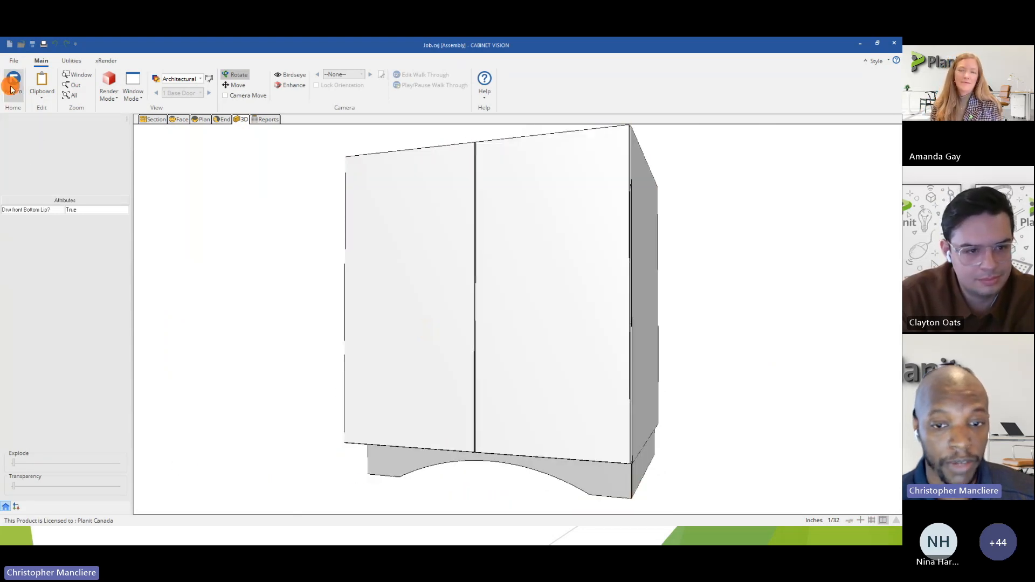
# Copy the base cabinet in the wall elevation and place the copy about 23 inches to its right.
pyautogui.scroll(-5, 335, 301)
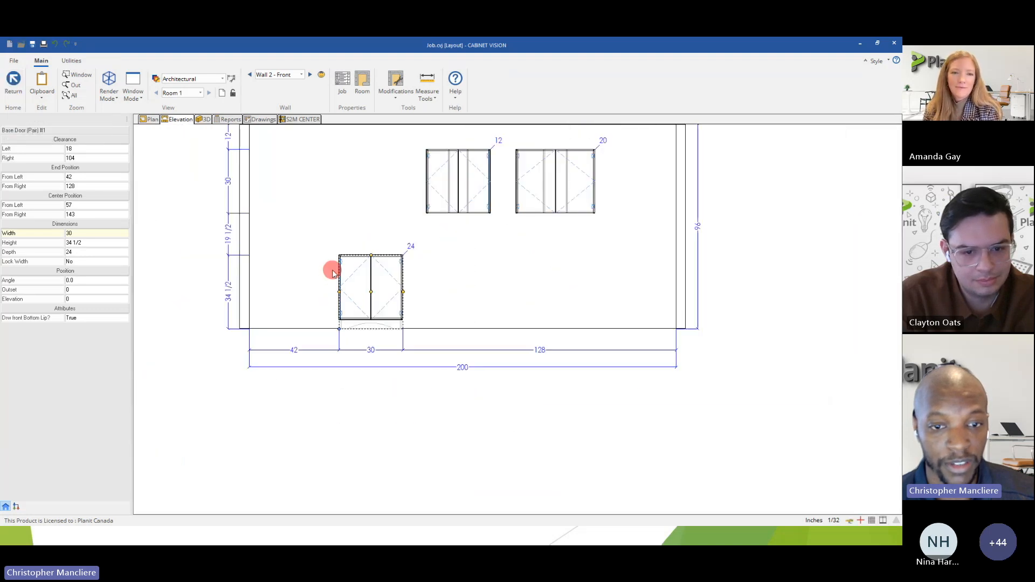
pyautogui.click(378, 300)
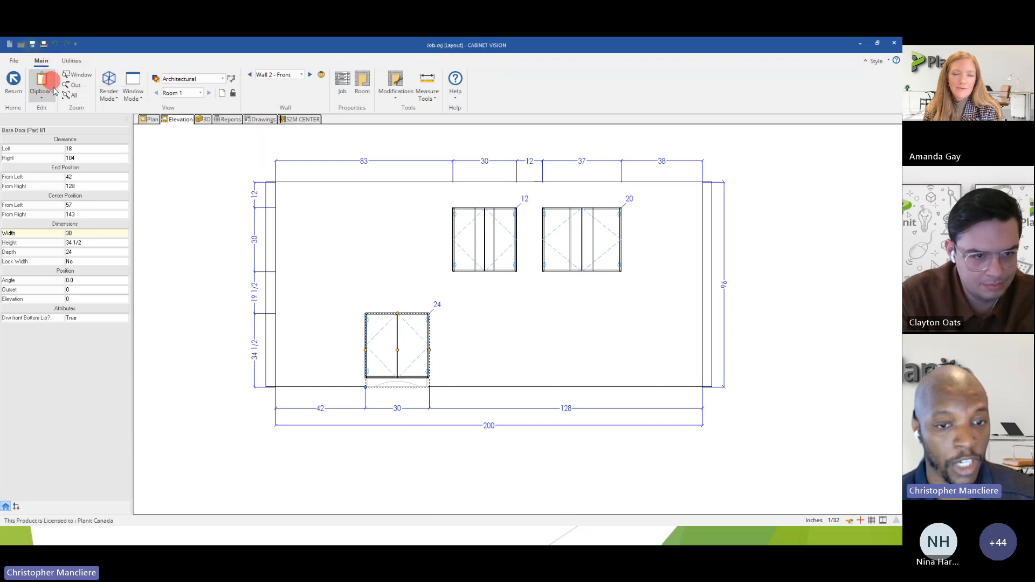
pyautogui.rightClick(398, 367)
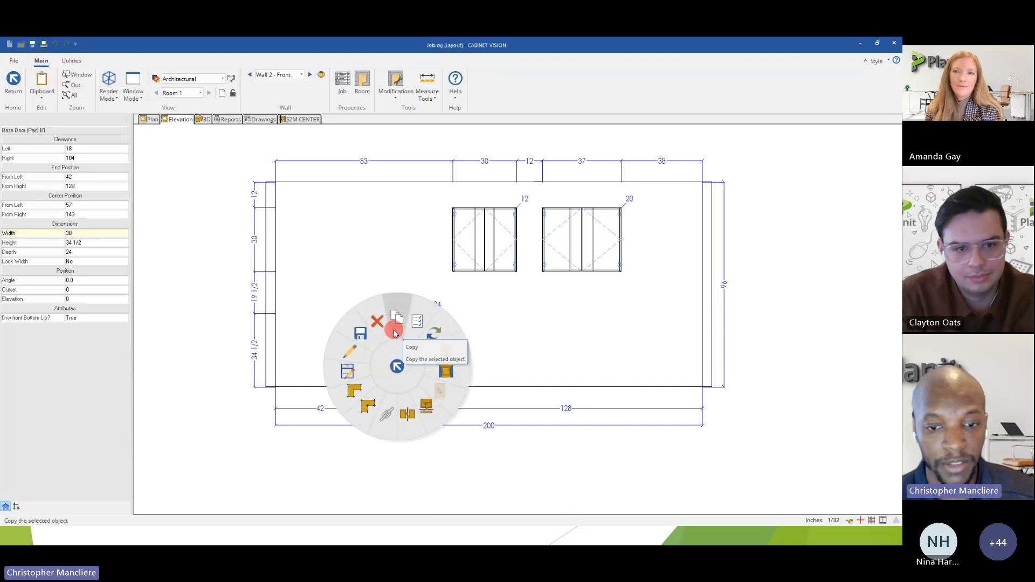
pyautogui.click(395, 333)
pyautogui.click(511, 358)
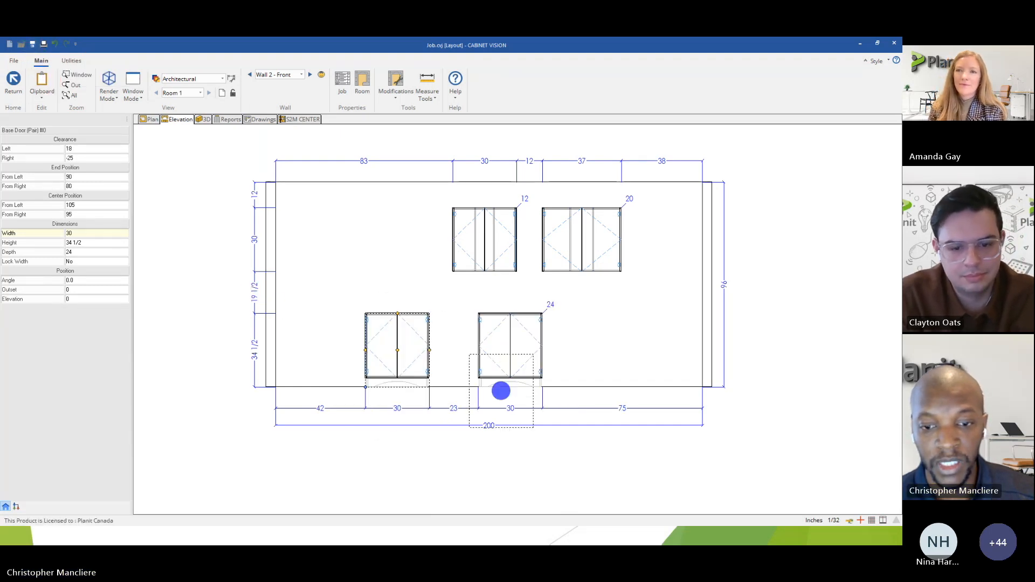
# Stretch the copied base cabinet to 56 inches wide by its right edge, and bring that edge back to 39 inches wide.
pyautogui.click(540, 349)
pyautogui.click(598, 350)
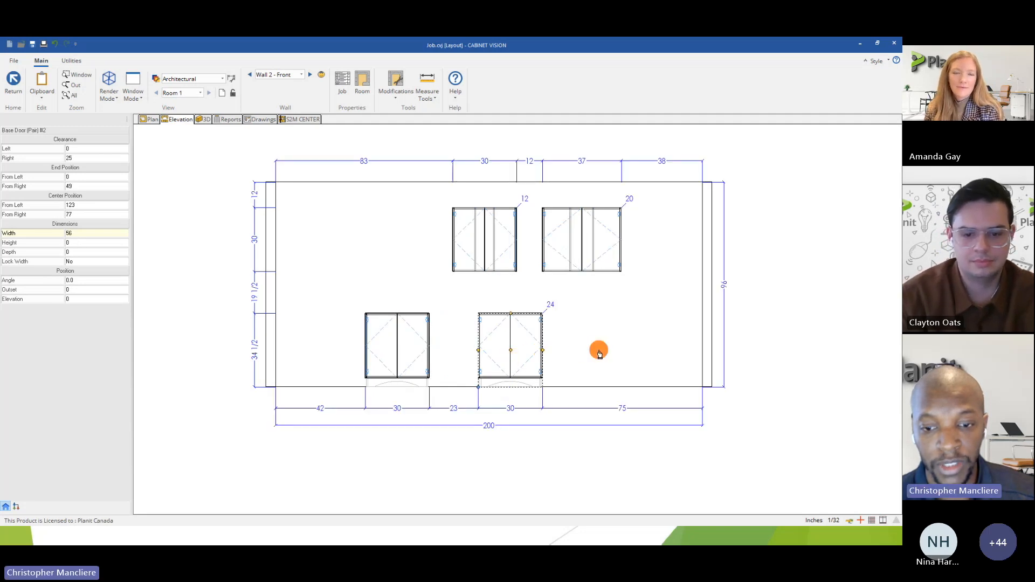
pyautogui.scroll(2, 528, 394)
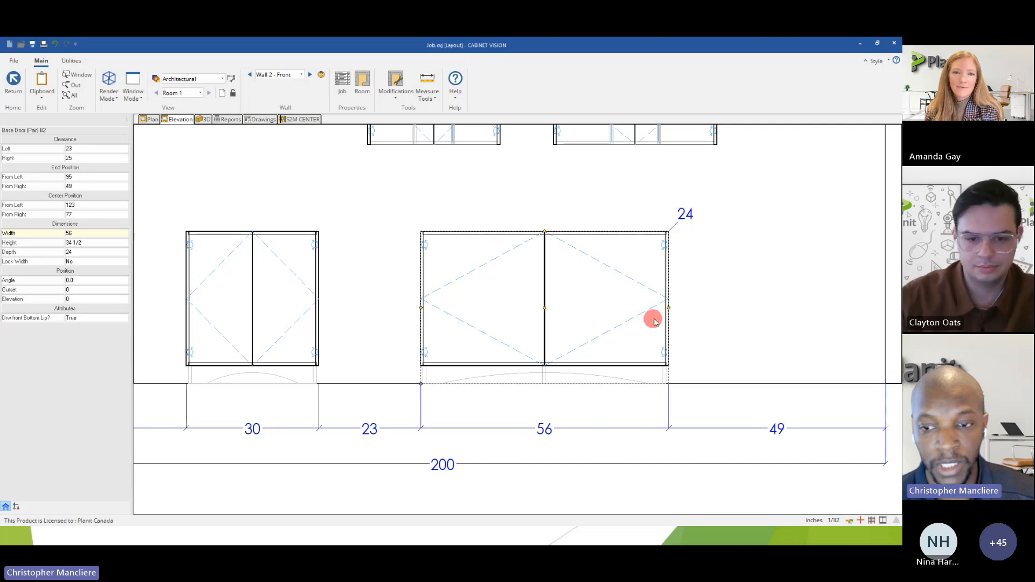
pyautogui.click(668, 308)
pyautogui.click(593, 307)
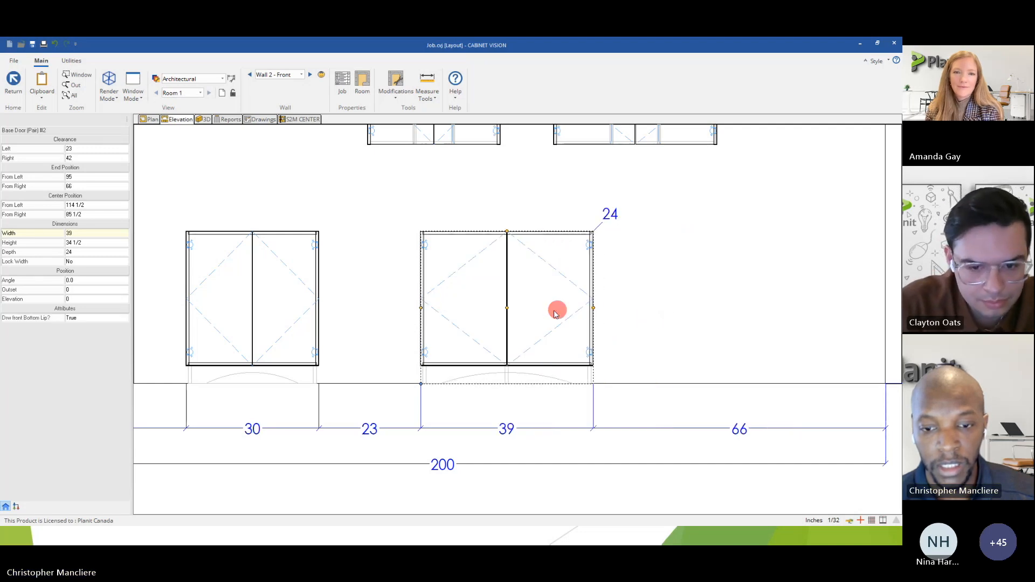
# Narrow the copied base cabinet to 25 inches wide by moving its left edge inward.
pyautogui.click(421, 308)
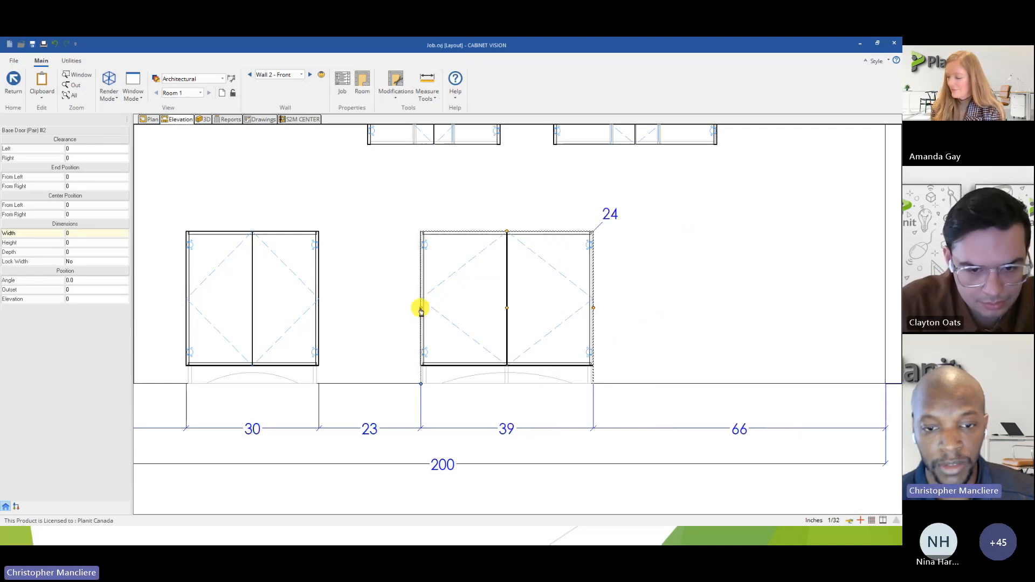
pyautogui.click(467, 308)
pyautogui.click(464, 308)
pyautogui.click(485, 308)
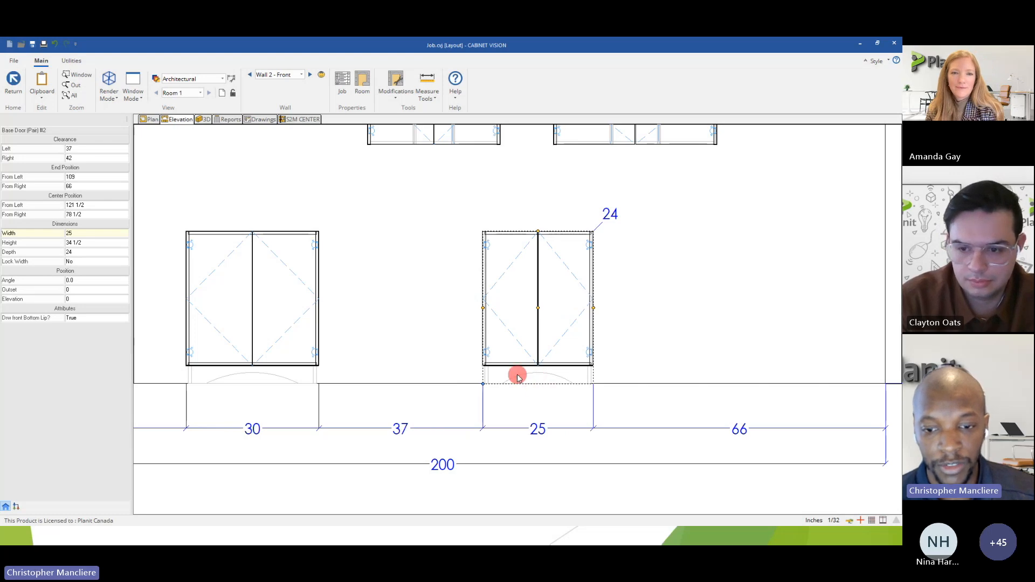
pyautogui.scroll(-5, 518, 378)
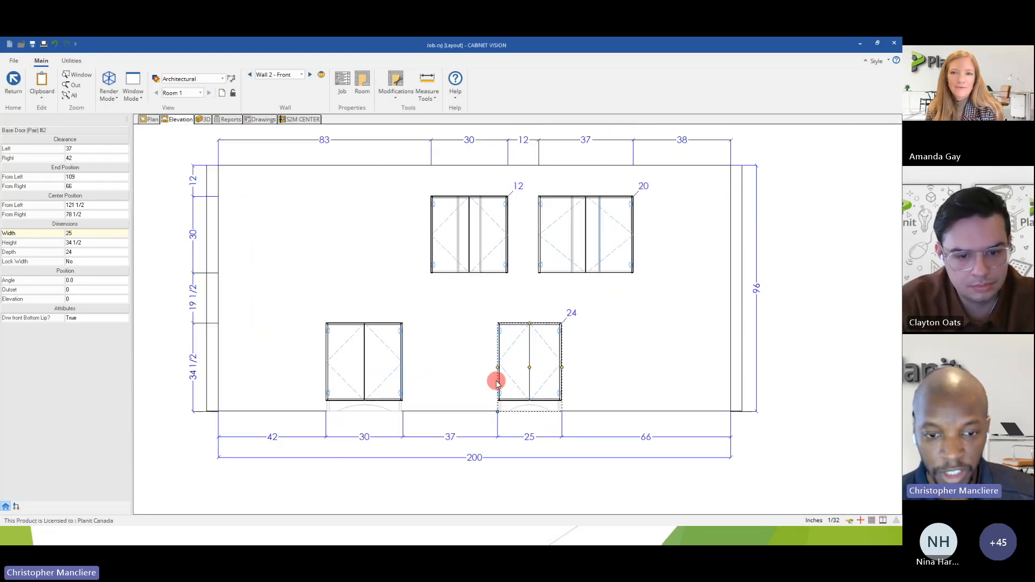
pyautogui.scroll(3, 538, 394)
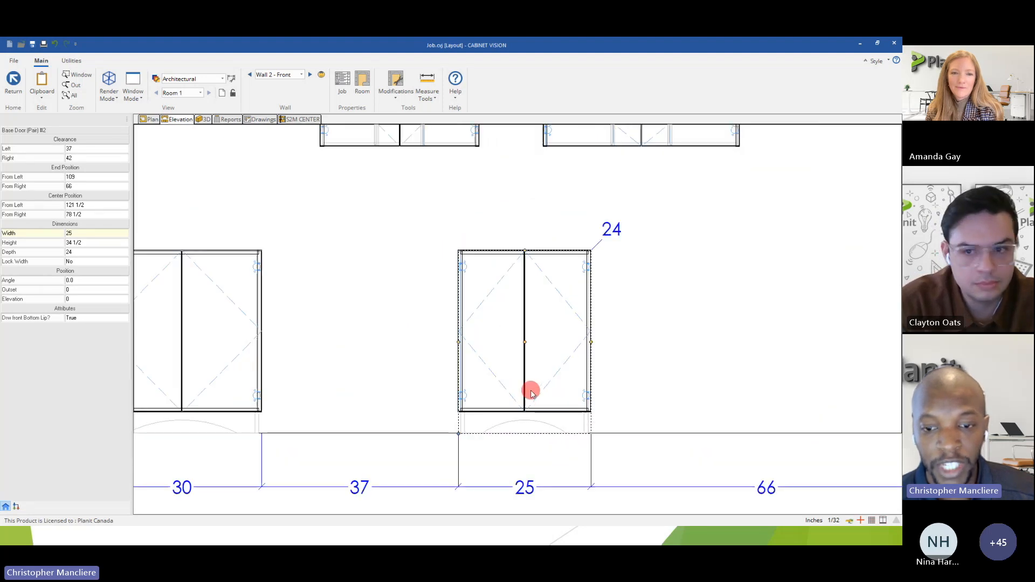
pyautogui.scroll(-2, 531, 392)
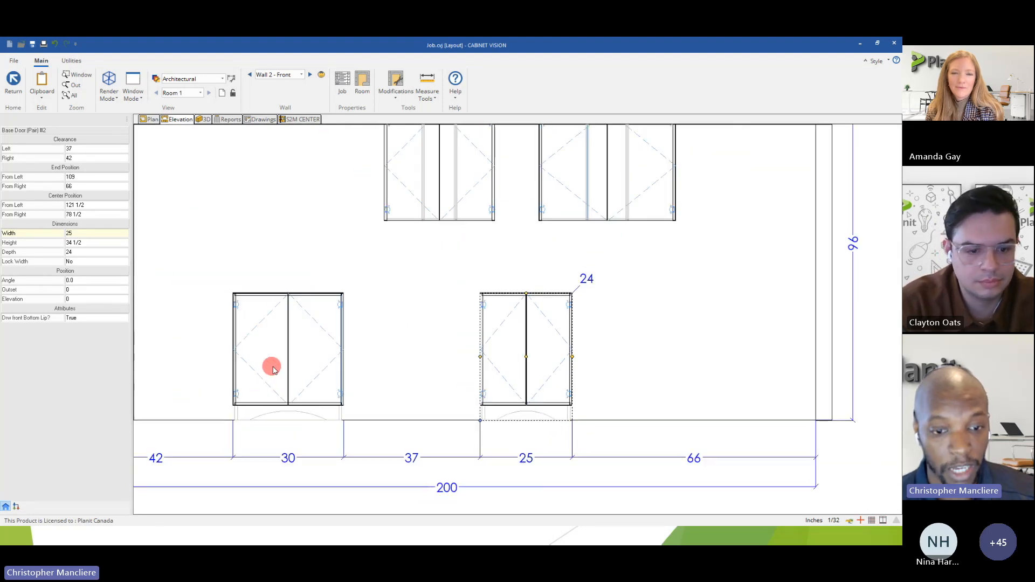
pyautogui.moveTo(536, 391); pyautogui.dragTo(564, 368, button='middle')
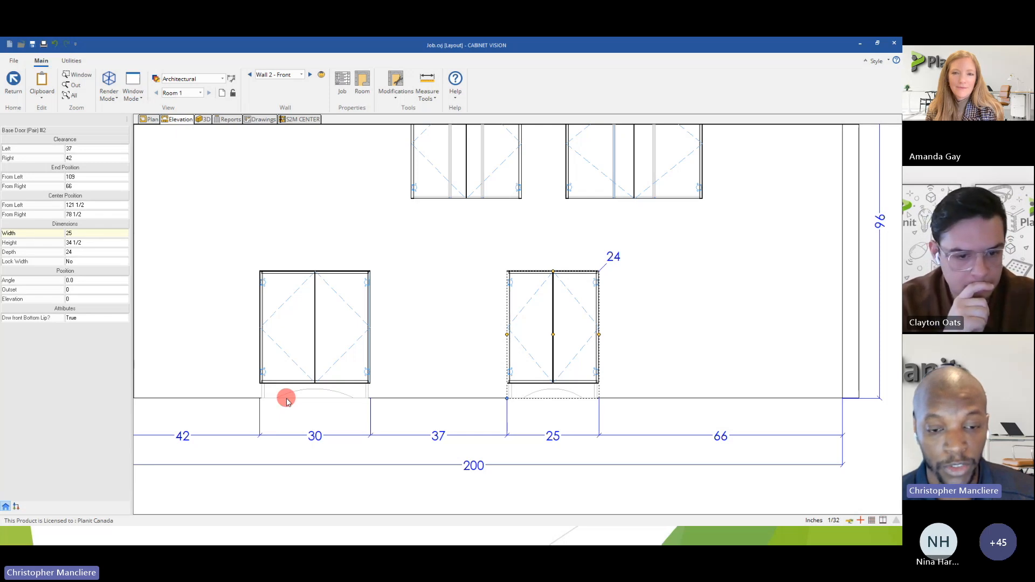
pyautogui.click(315, 350)
pyautogui.rightClick(319, 347)
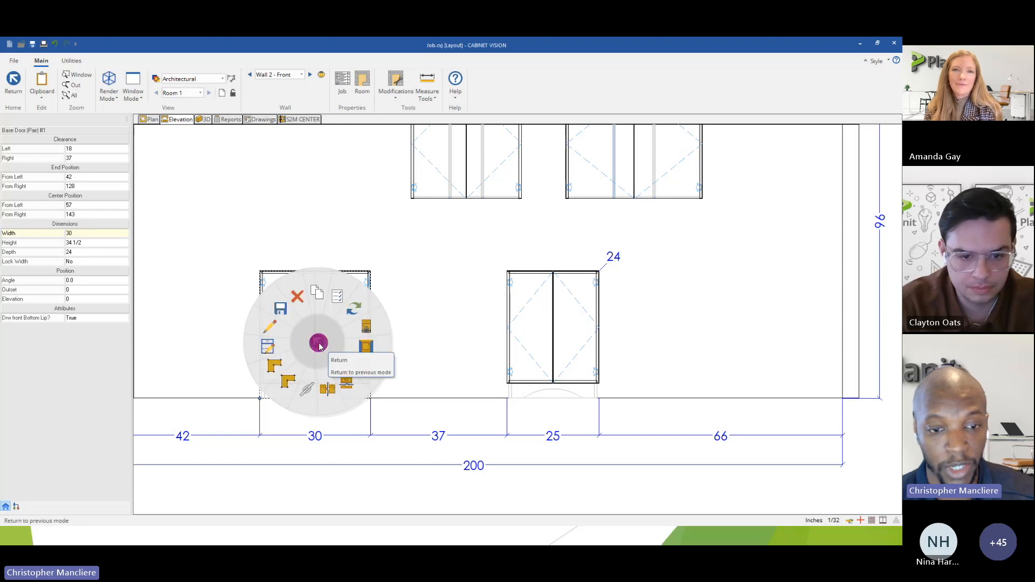
pyautogui.moveTo(289, 317)
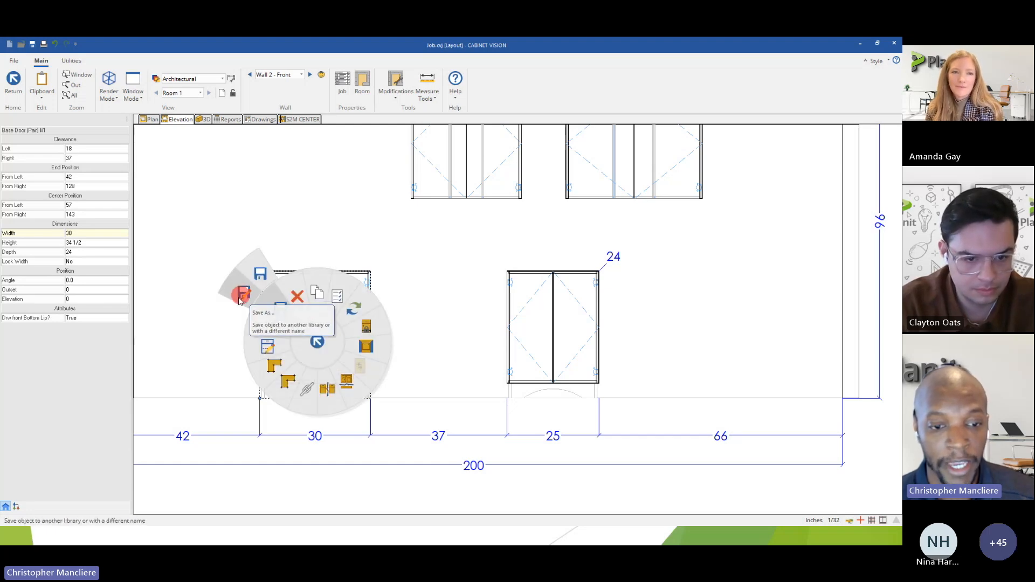
pyautogui.click(238, 479)
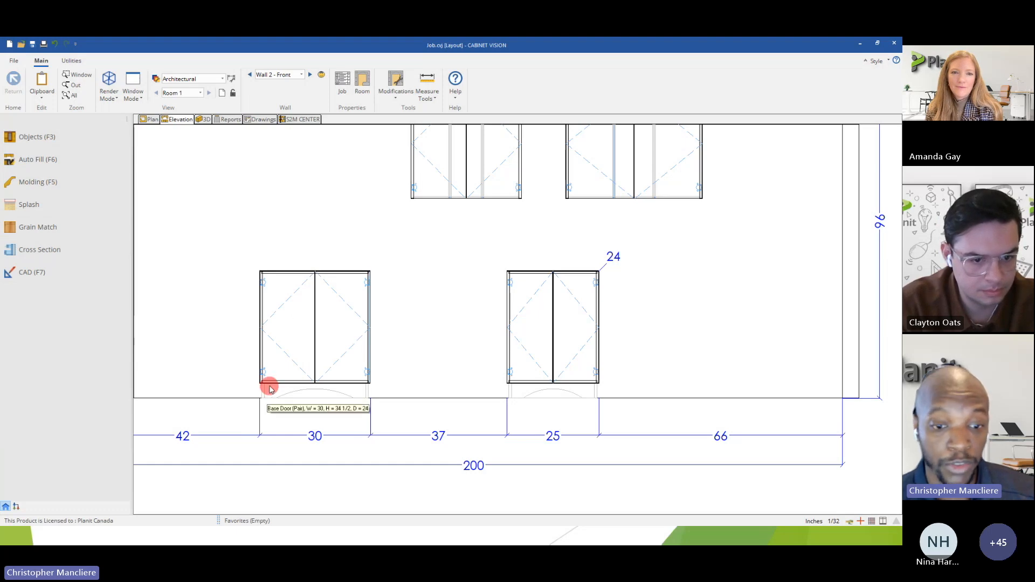
# Open the 30-inch base cabinet for editing and show its arched toe in the face view.
pyautogui.scroll(1, 269, 390)
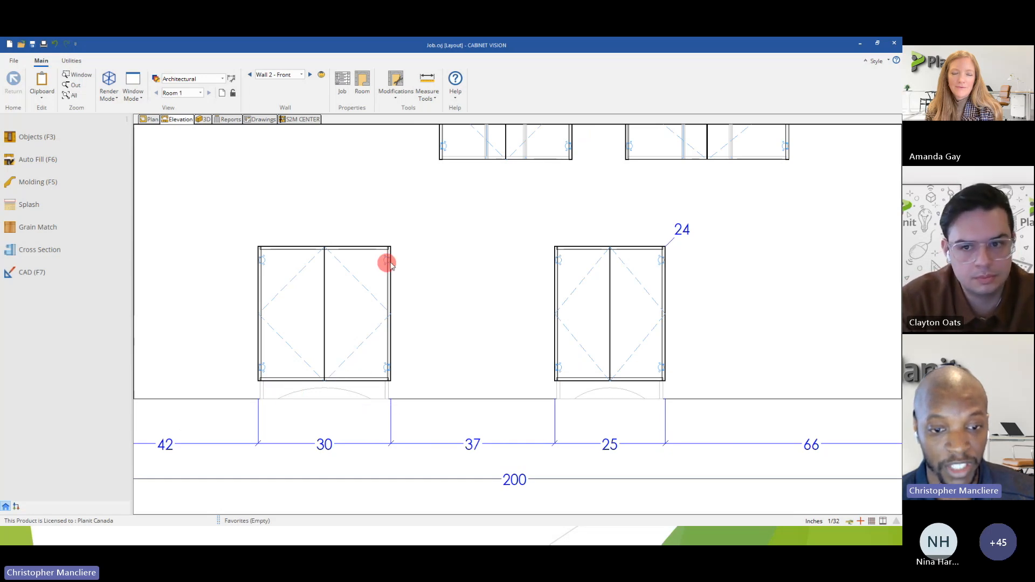
pyautogui.doubleClick(356, 330)
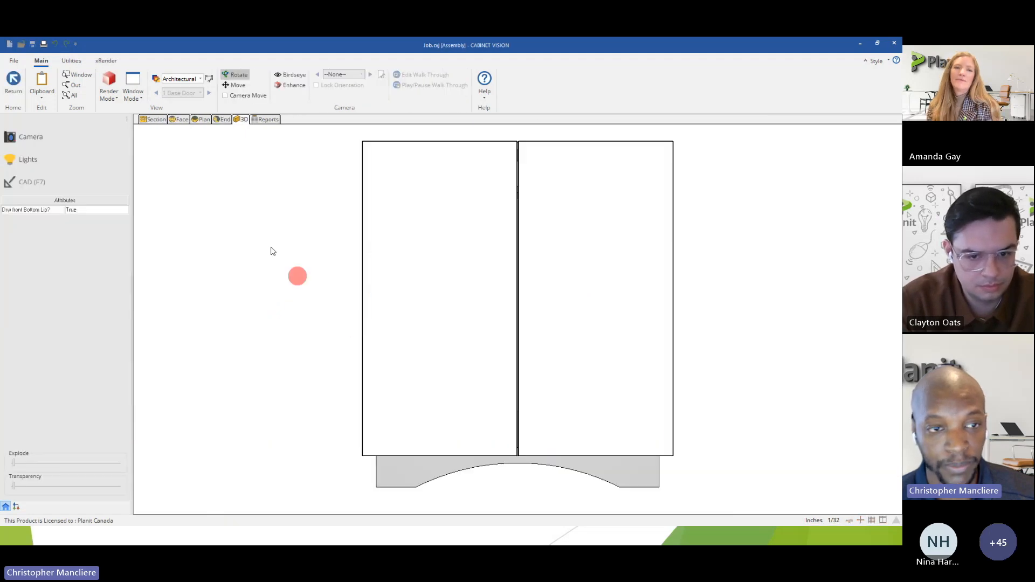
pyautogui.click(178, 121)
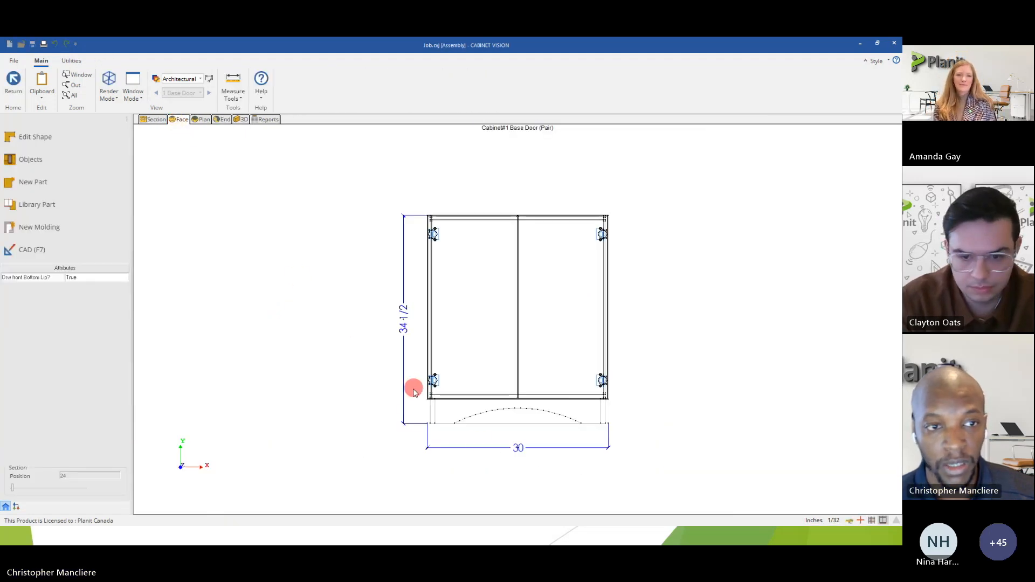
pyautogui.scroll(3, 547, 456)
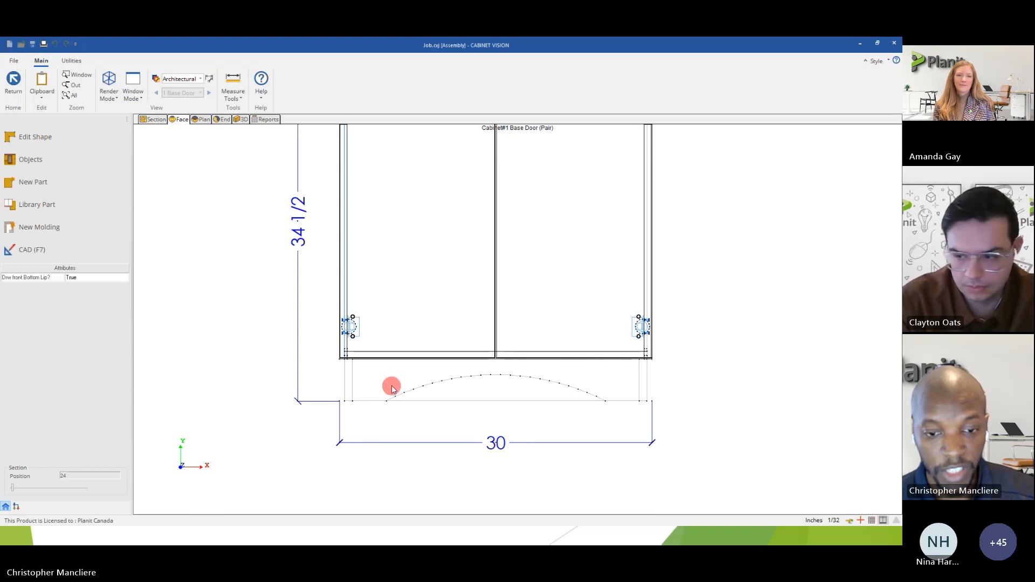
# Start saving the cabinet's arched front toe as a library part in the Custom Cabinets catalog.
pyautogui.click(391, 375)
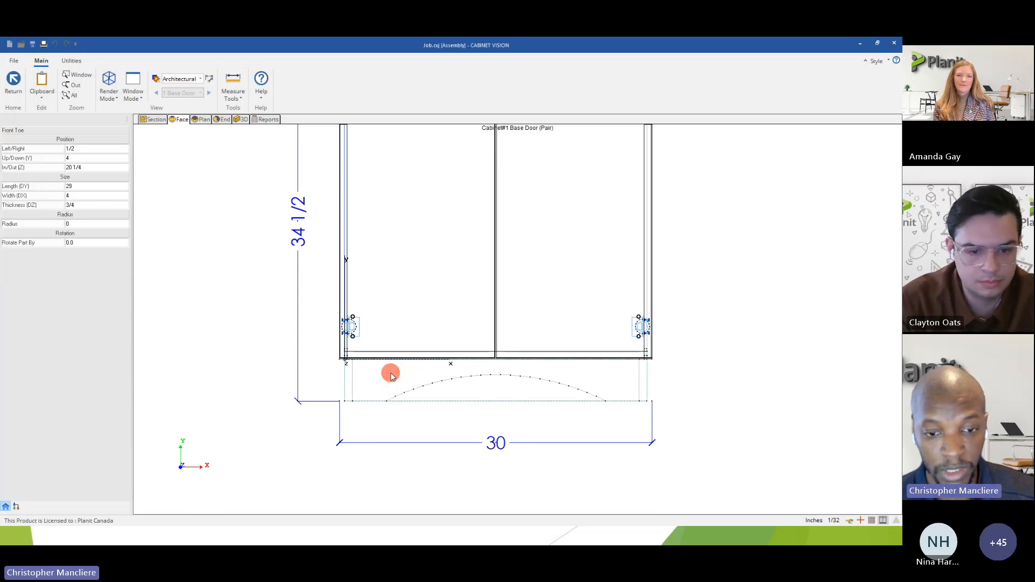
pyautogui.rightClick(391, 376)
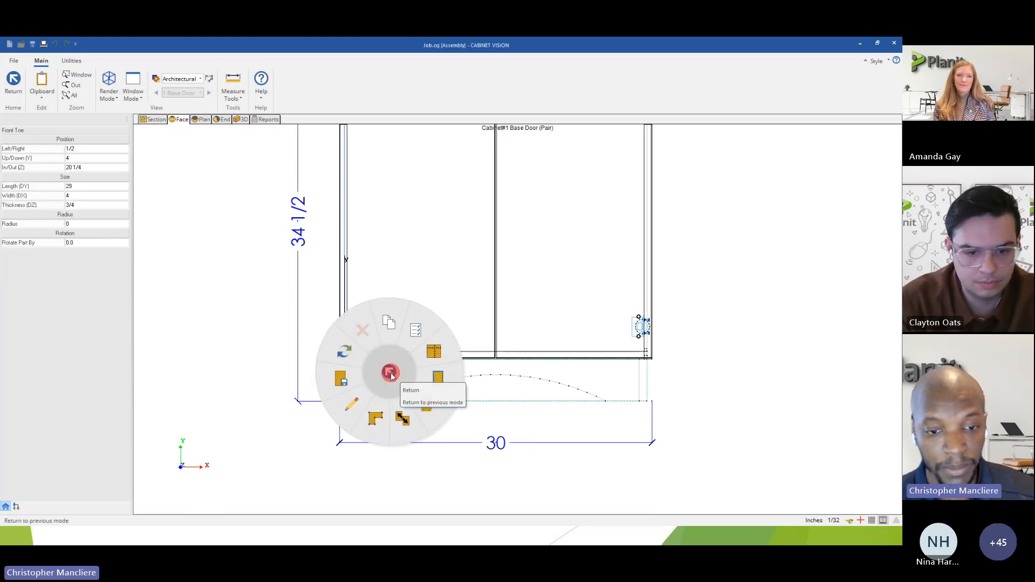
pyautogui.click(341, 386)
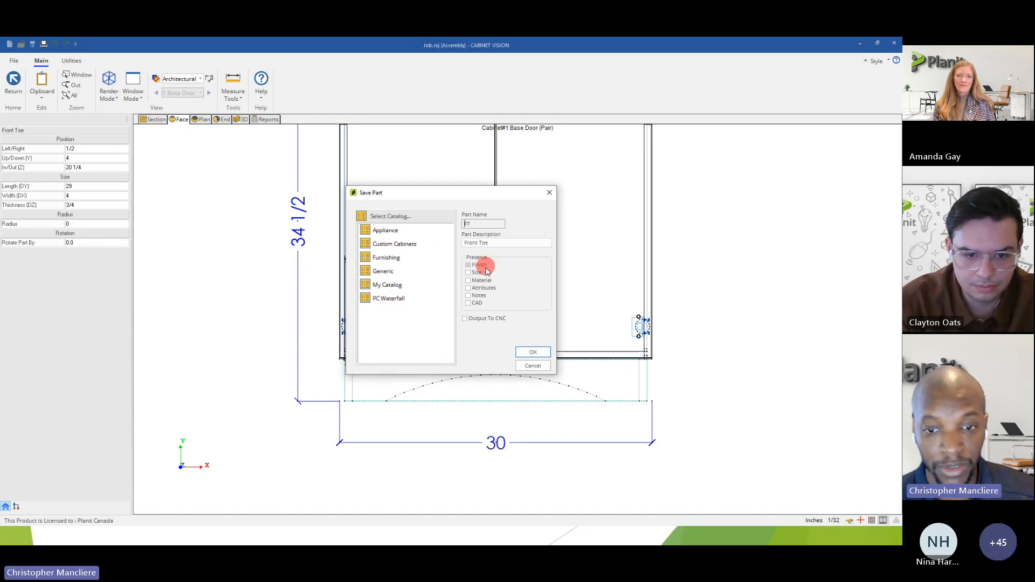
pyautogui.doubleClick(394, 245)
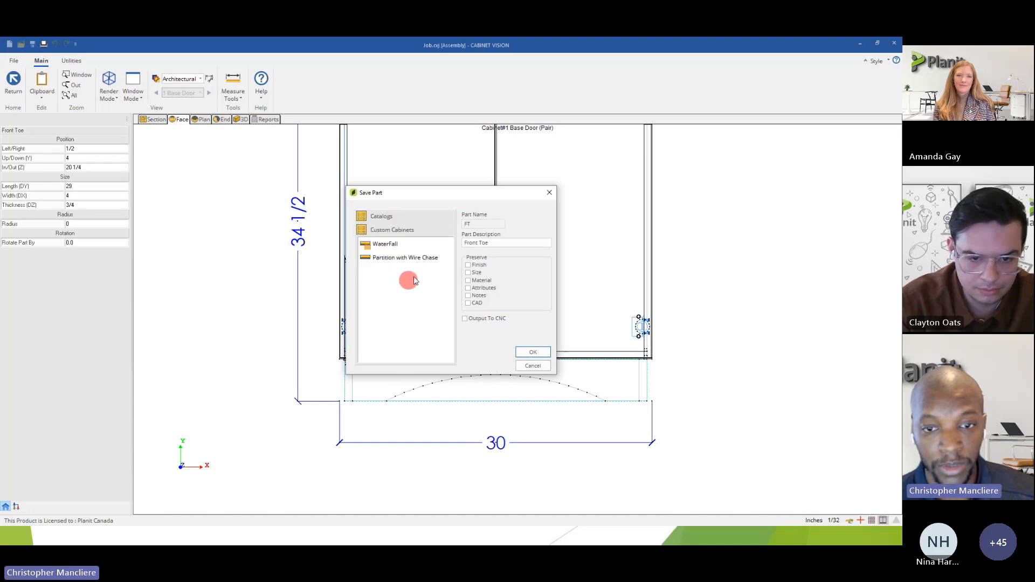
# Set the part description to Furniture Toe, enable Output To CNC, and save the part to the library.
pyautogui.click(497, 244)
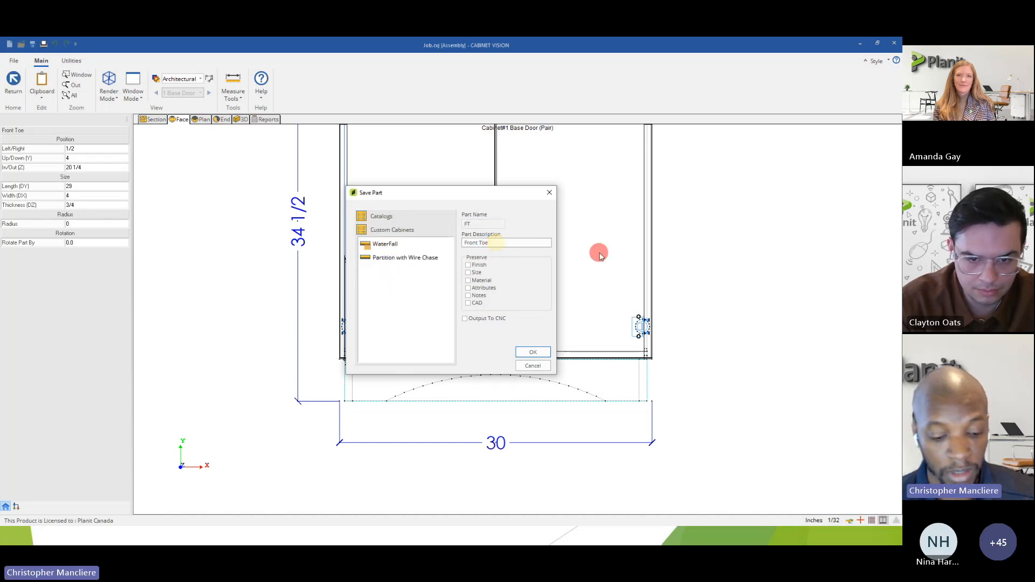
pyautogui.press('Home')
pyautogui.press('Delete')
pyautogui.press('Delete')
pyautogui.press('Delete')
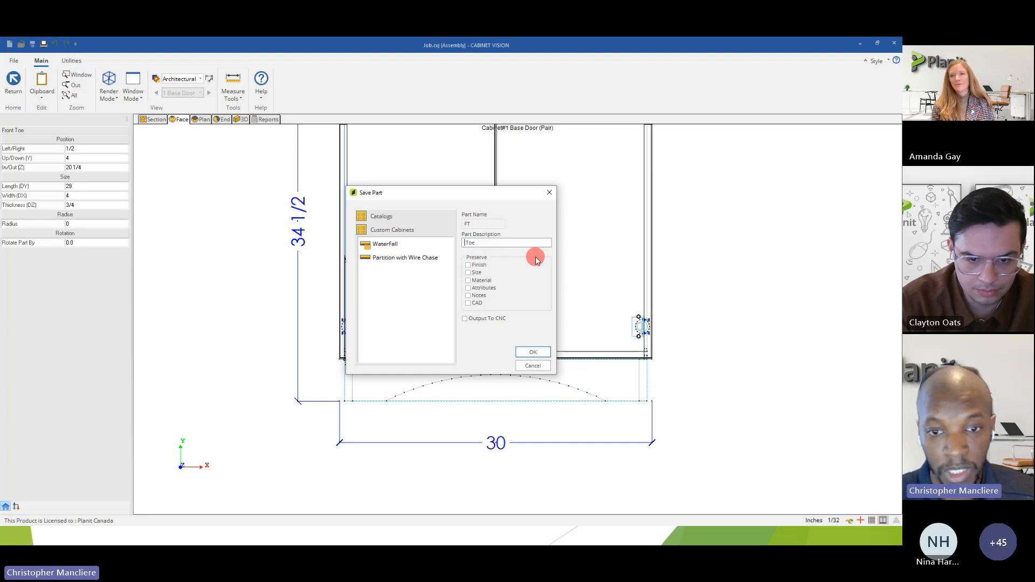
pyautogui.press('Delete')
pyautogui.press('Delete')
pyautogui.write('Ful')
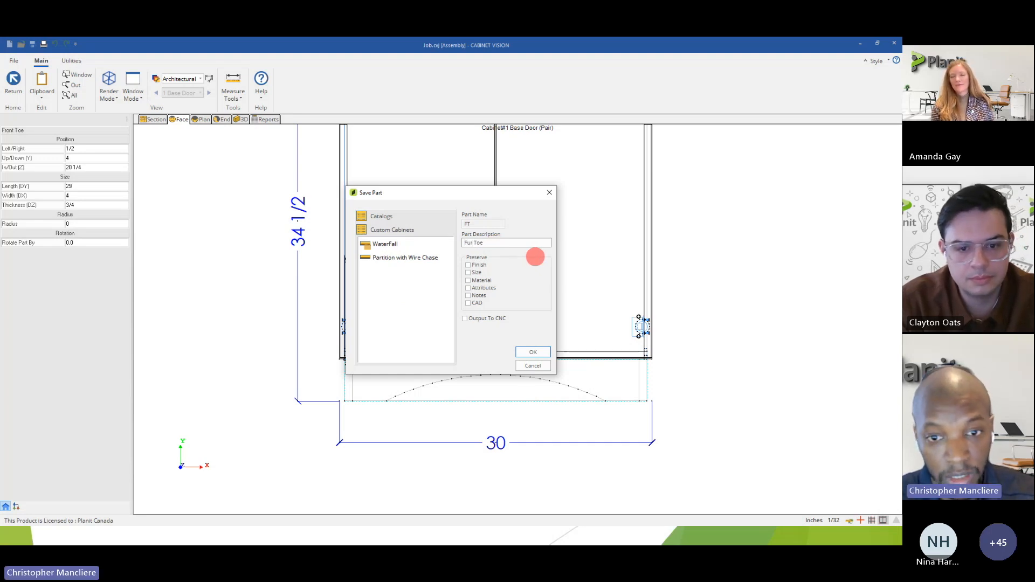
pyautogui.write('niture')
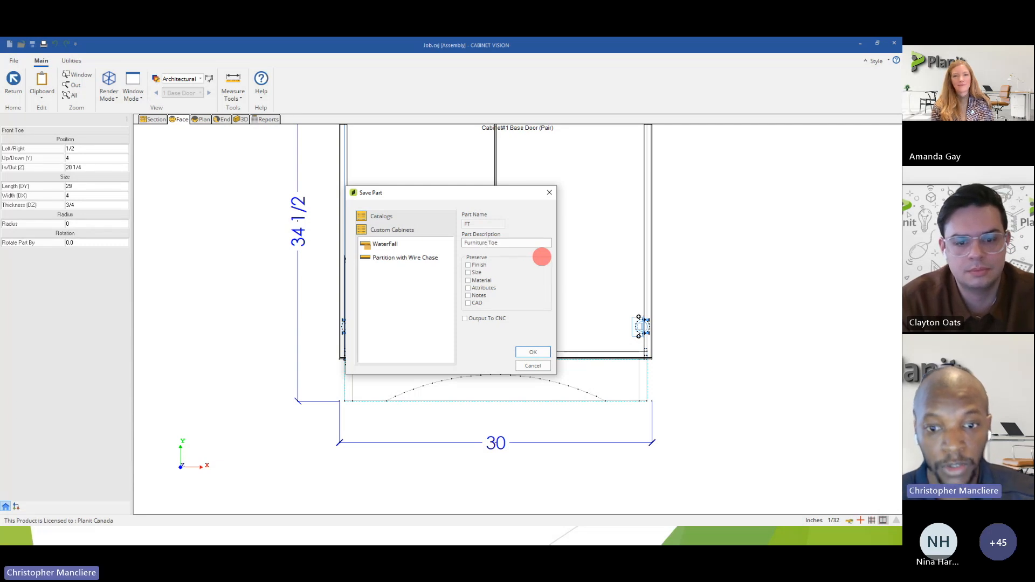
pyautogui.click(465, 319)
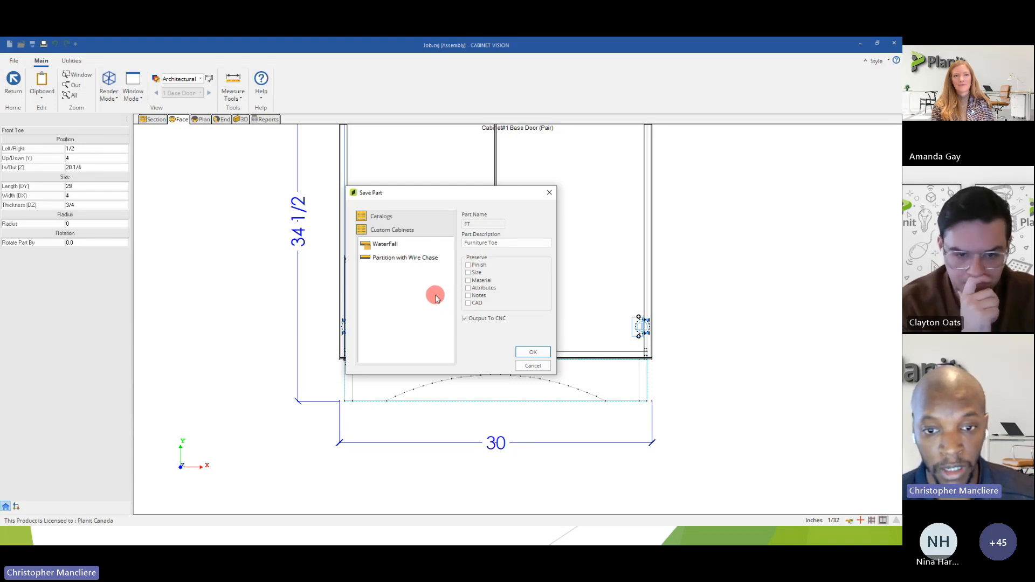
pyautogui.click(539, 353)
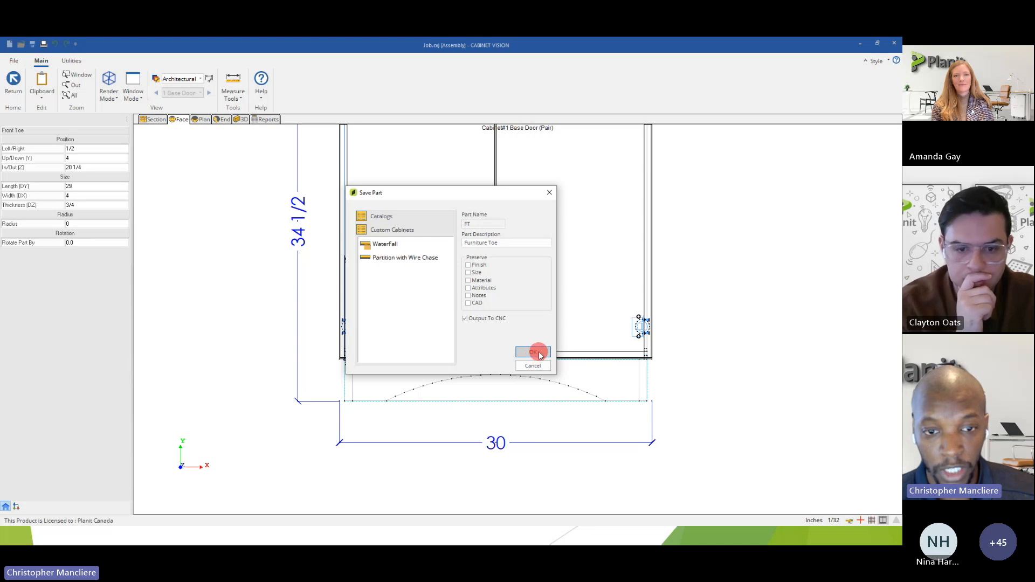
# Deselect the front toe and return from the cabinet to the room's wall elevation.
pyautogui.scroll(-3, 536, 350)
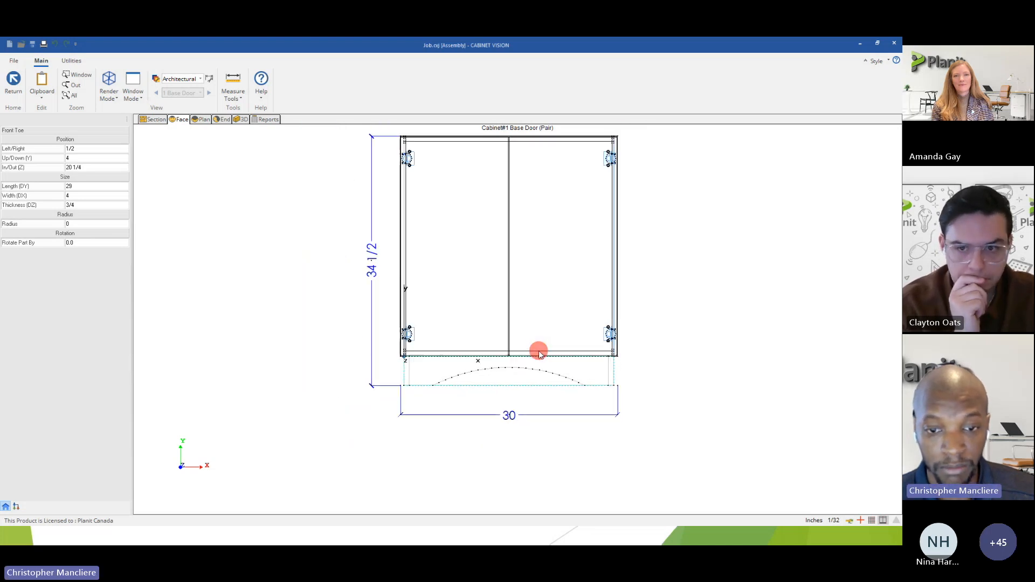
pyautogui.moveTo(534, 324); pyautogui.dragTo(457, 350, button='middle')
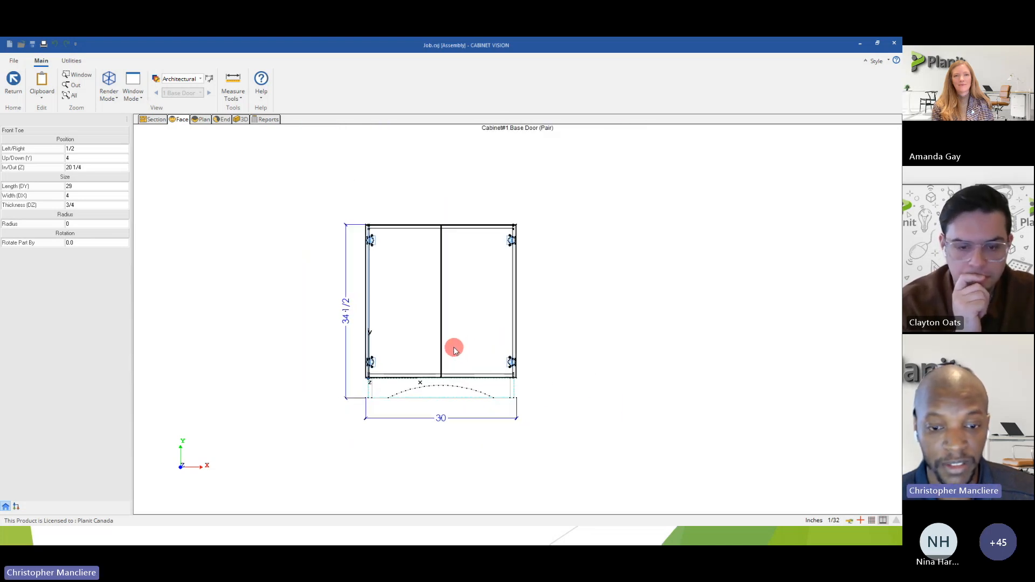
pyautogui.click(307, 328)
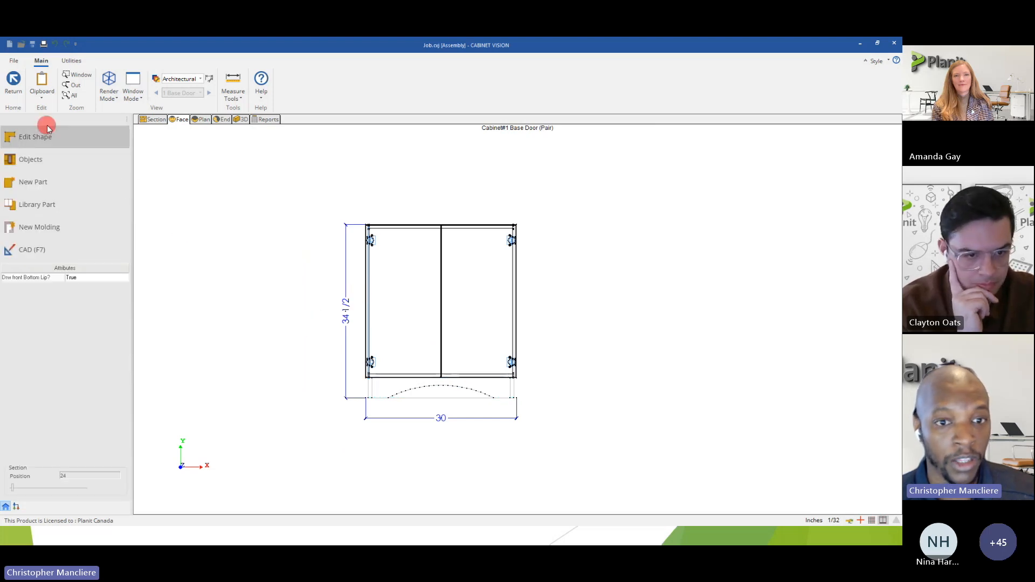
pyautogui.click(9, 85)
pyautogui.click(10, 85)
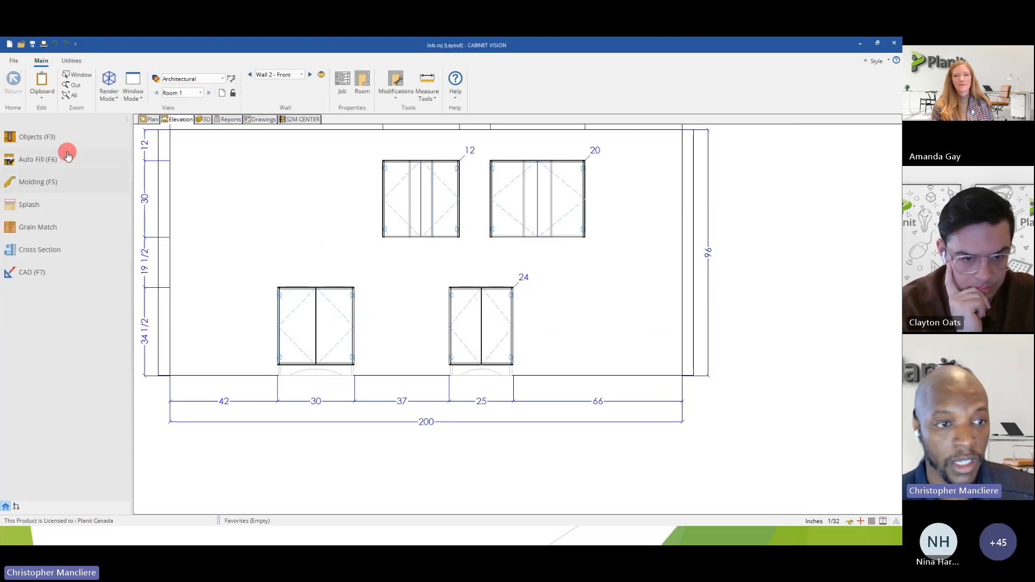
# Place a Base 3 Drawer cabinet on the wall about 13 inches to the right of the 25-inch base cabinet.
pyautogui.click(45, 137)
pyautogui.click(24, 161)
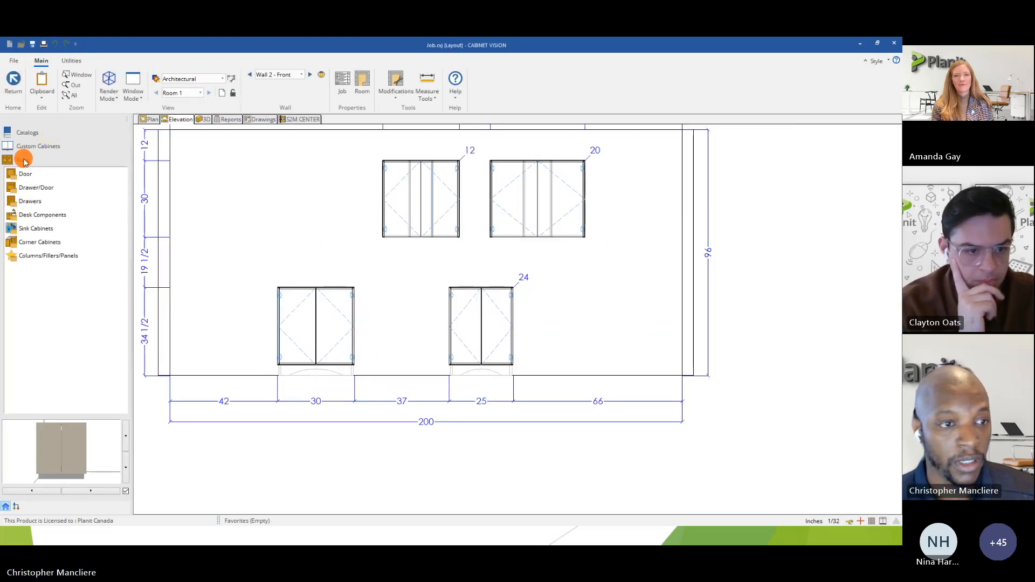
pyautogui.click(31, 201)
pyautogui.click(31, 205)
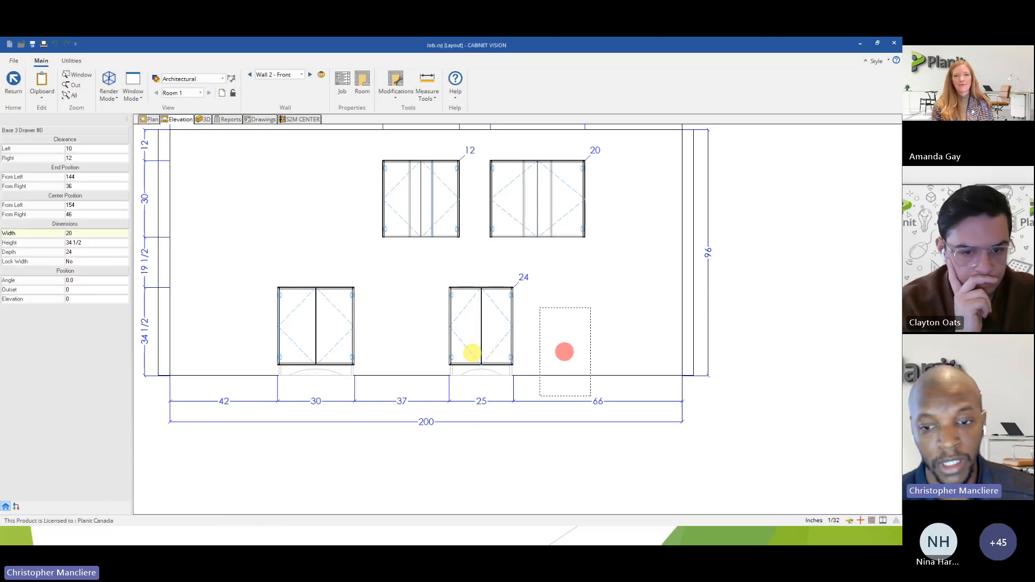
pyautogui.click(570, 345)
pyautogui.rightClick(557, 389)
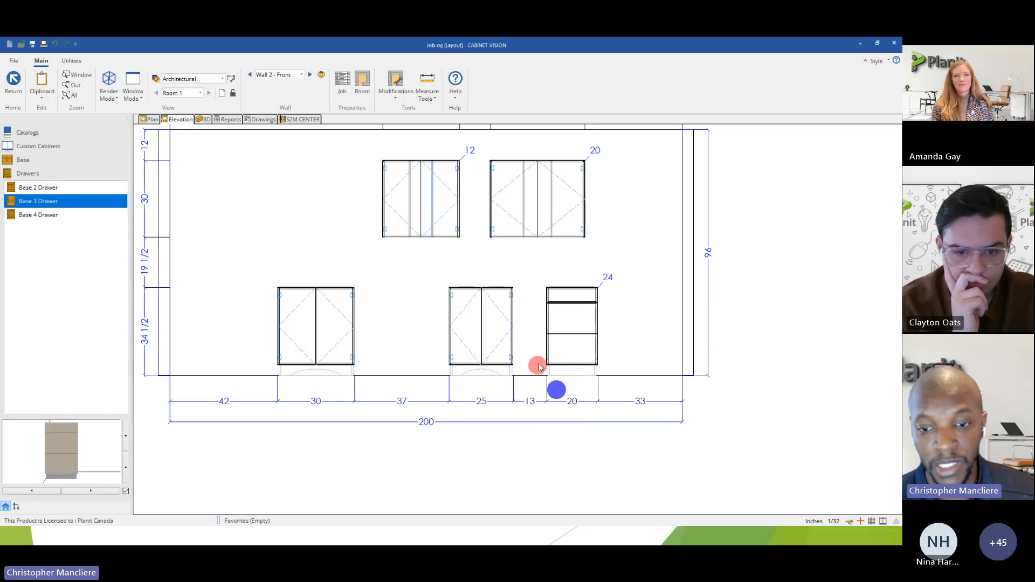
# Open the three-drawer base cabinet's face view and start replacing its front toe with a library part.
pyautogui.click(570, 350)
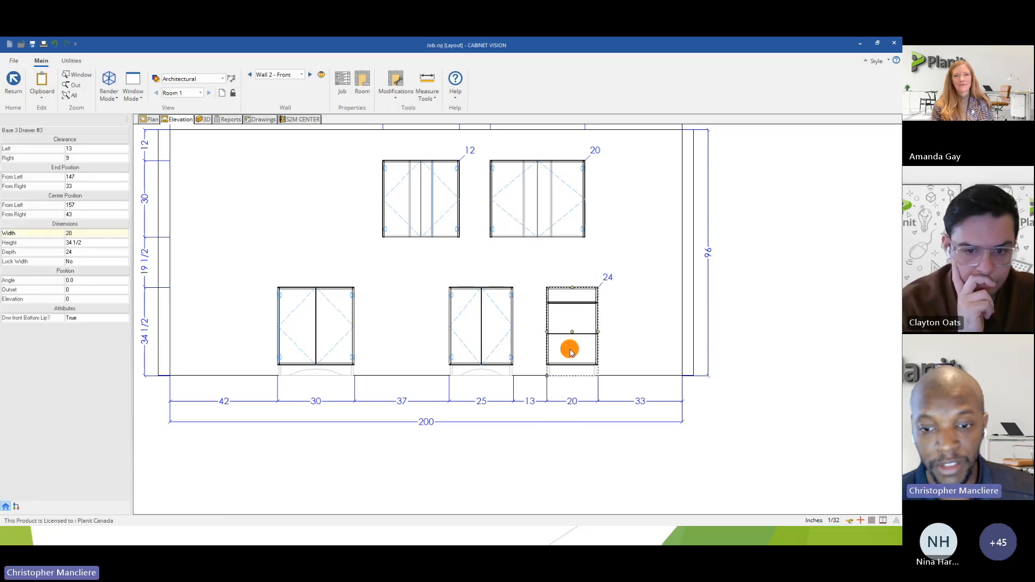
pyautogui.doubleClick(571, 350)
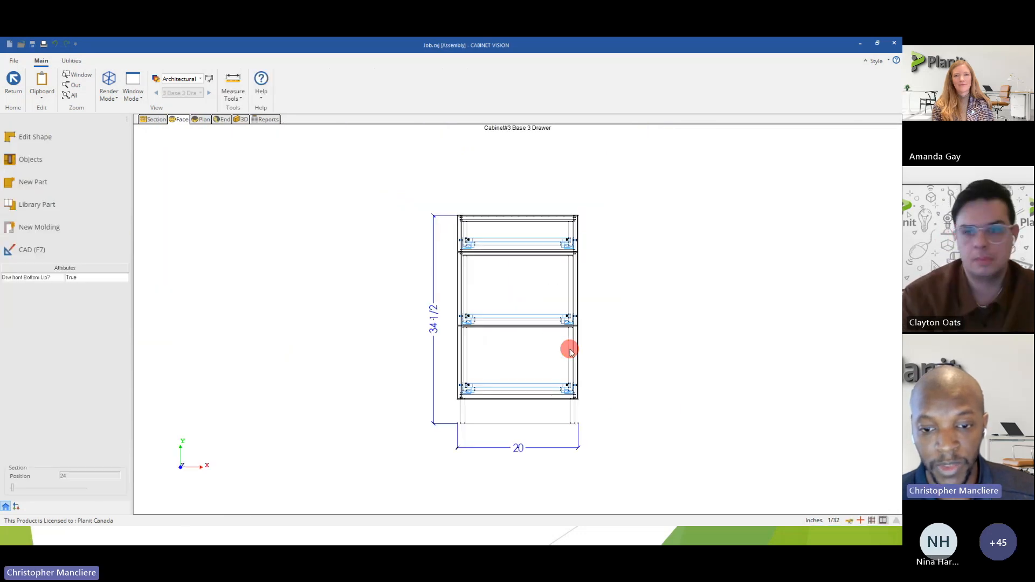
pyautogui.click(493, 410)
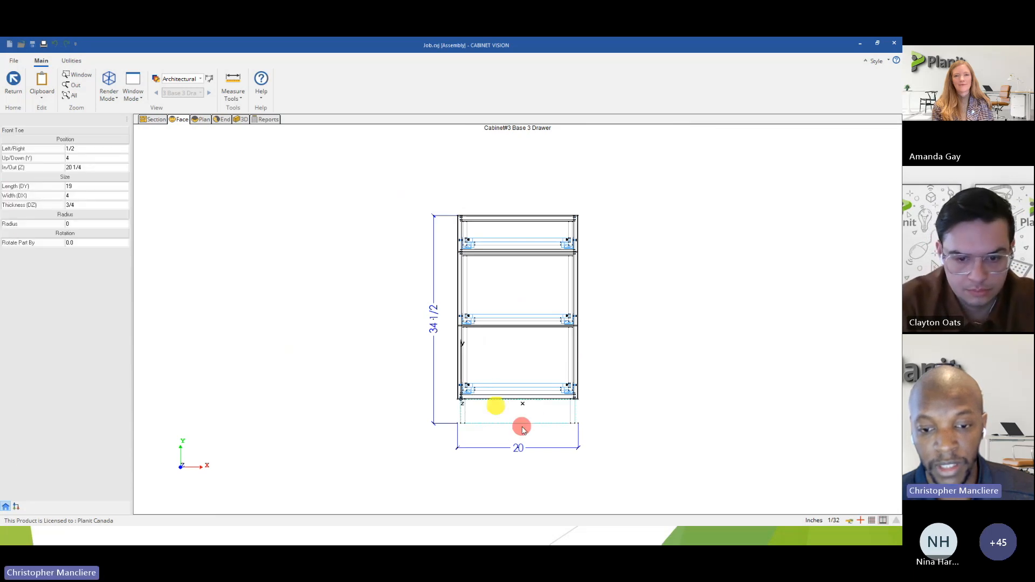
pyautogui.scroll(3, 522, 426)
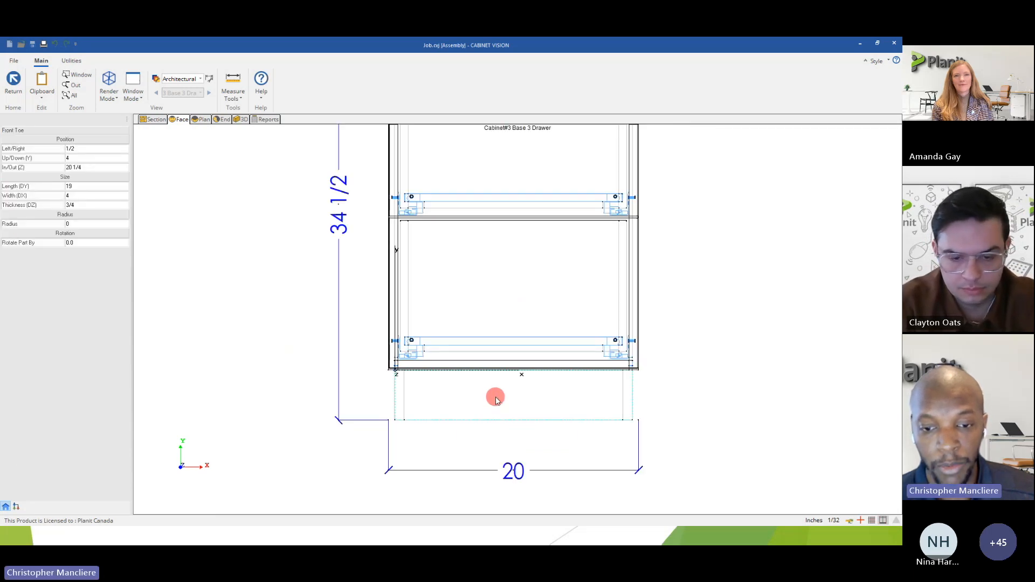
pyautogui.rightClick(496, 398)
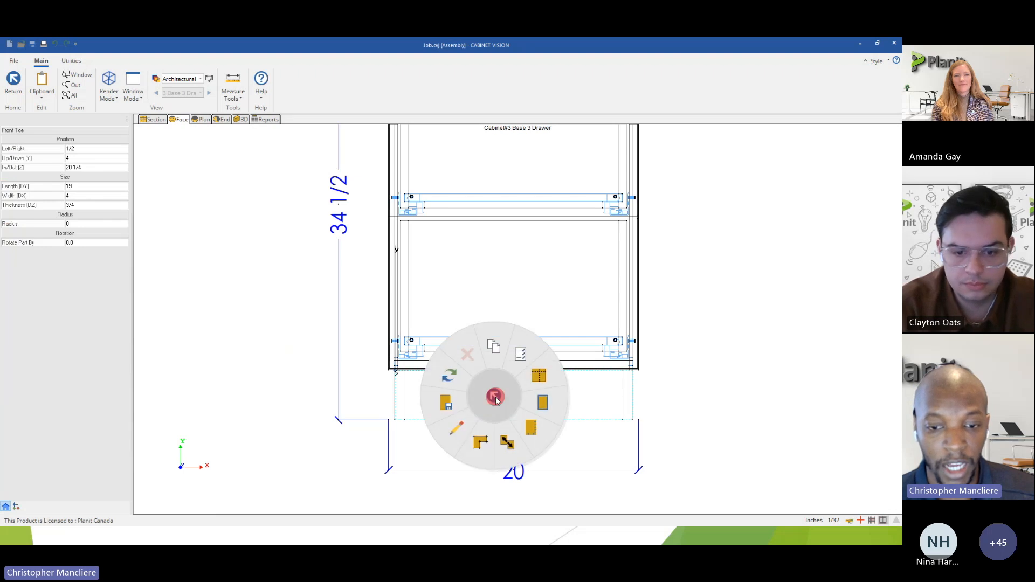
pyautogui.moveTo(462, 384)
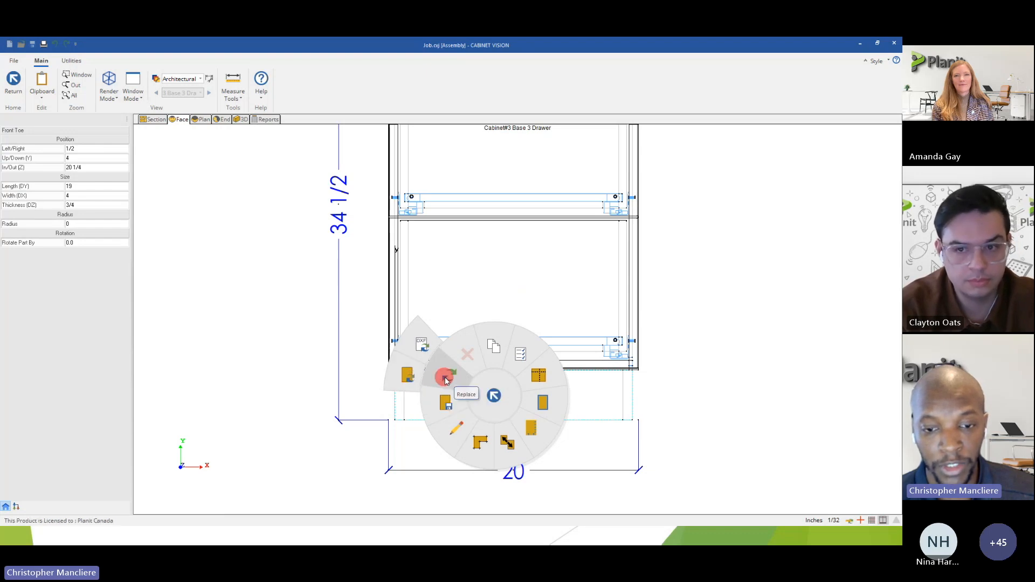
pyautogui.click(405, 381)
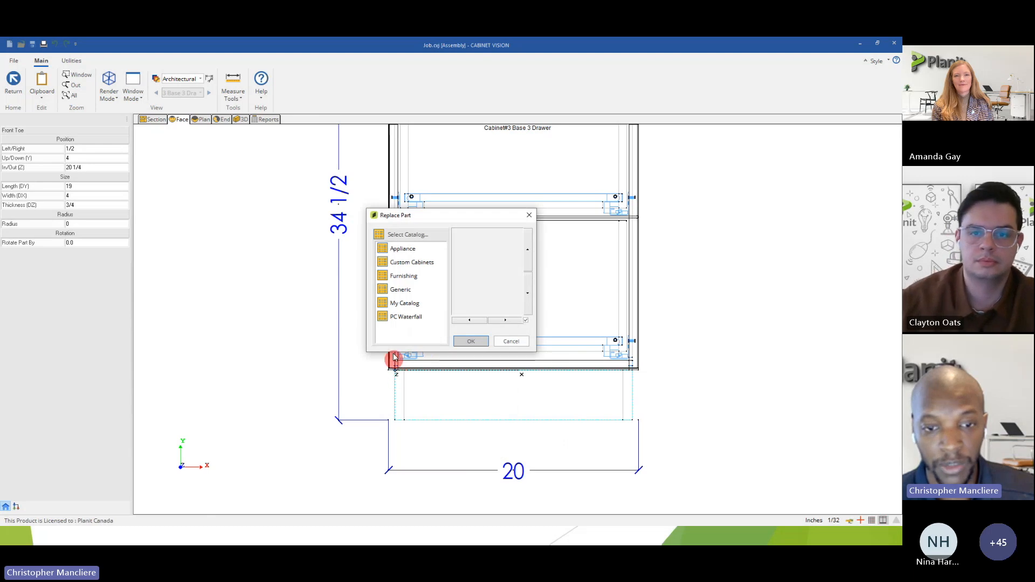
# Choose Furniture Toe from the Custom Cabinets catalog as the replacement for the drawer cabinet's front toe.
pyautogui.click(403, 265)
pyautogui.click(403, 291)
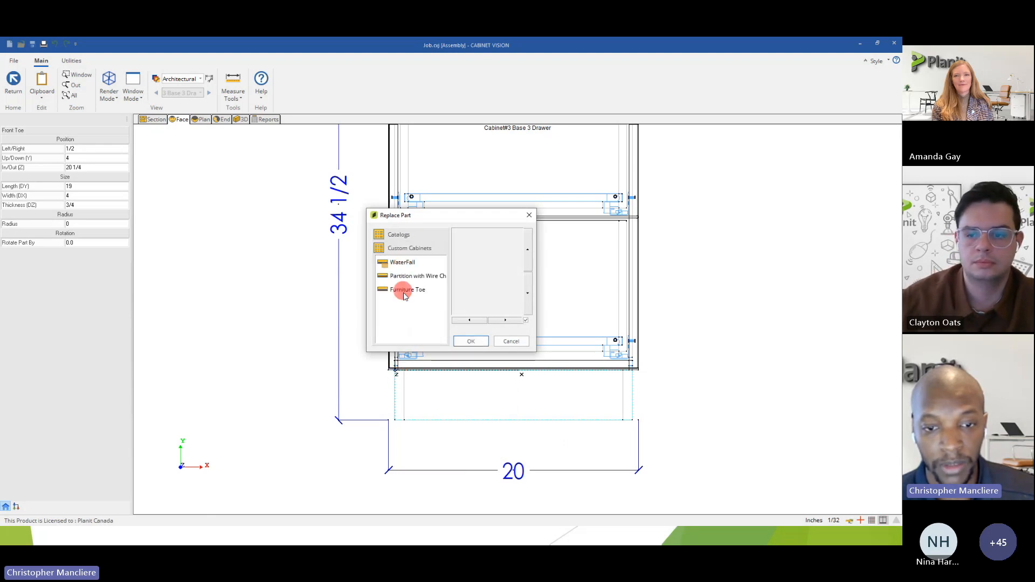
pyautogui.click(406, 294)
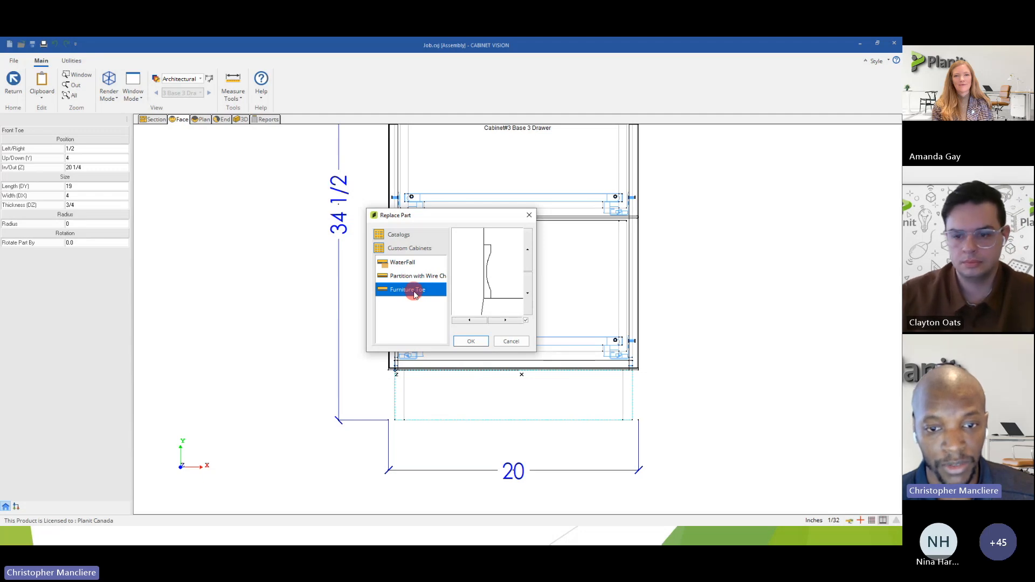
pyautogui.click(470, 342)
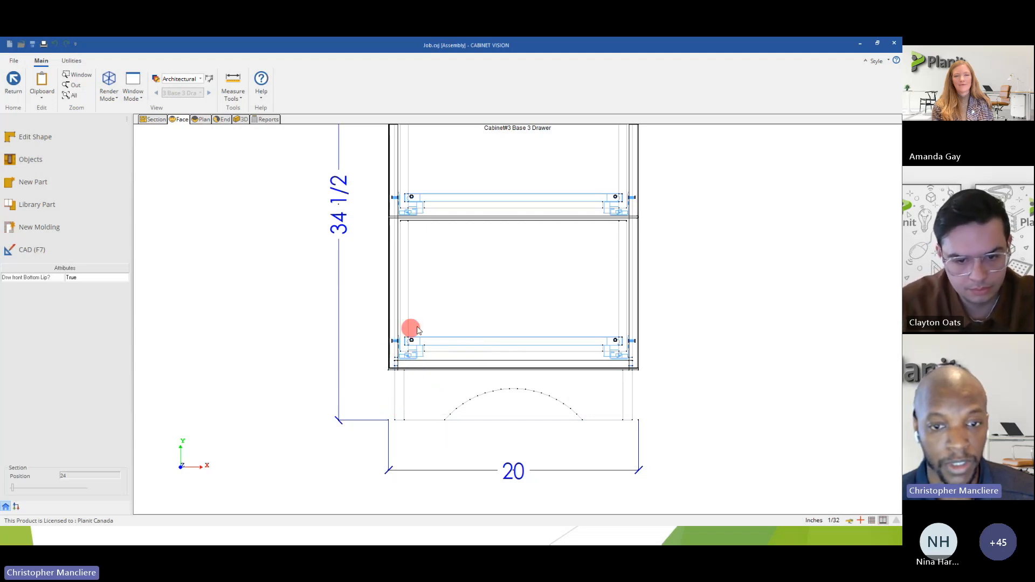
pyautogui.scroll(-4, 480, 327)
pyautogui.moveTo(508, 309); pyautogui.dragTo(477, 343, button='middle')
pyautogui.scroll(1, 477, 343)
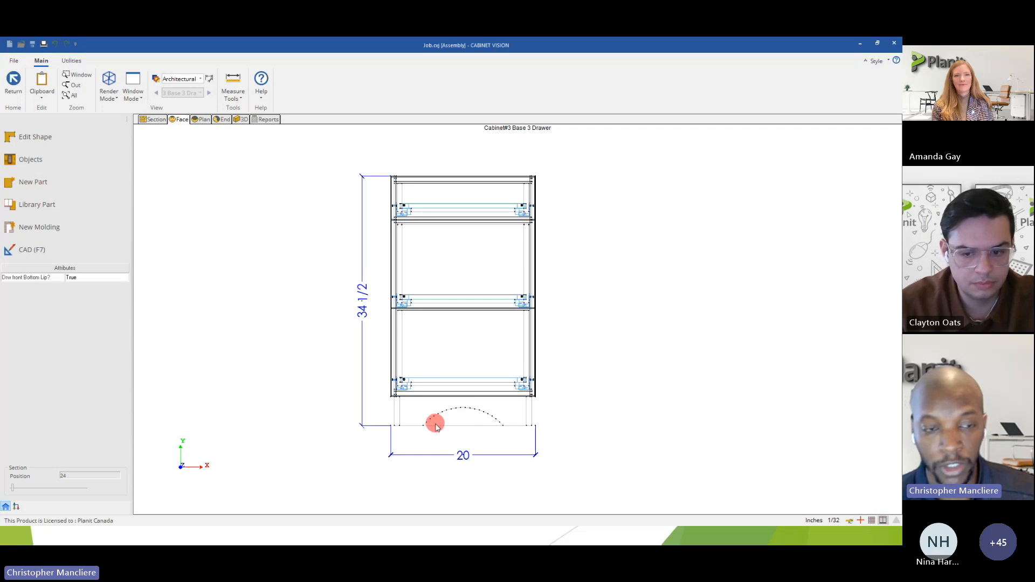
# Return to the wall elevation and stretch the three-drawer base cabinet's width to 27 inches, keeping its left edge in place.
pyautogui.click(11, 82)
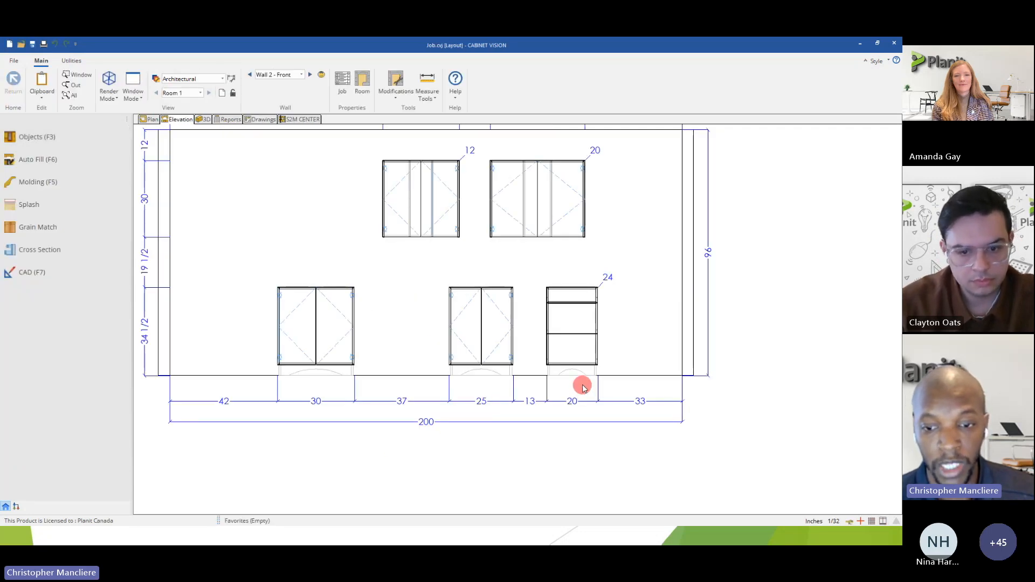
pyautogui.scroll(3, 577, 382)
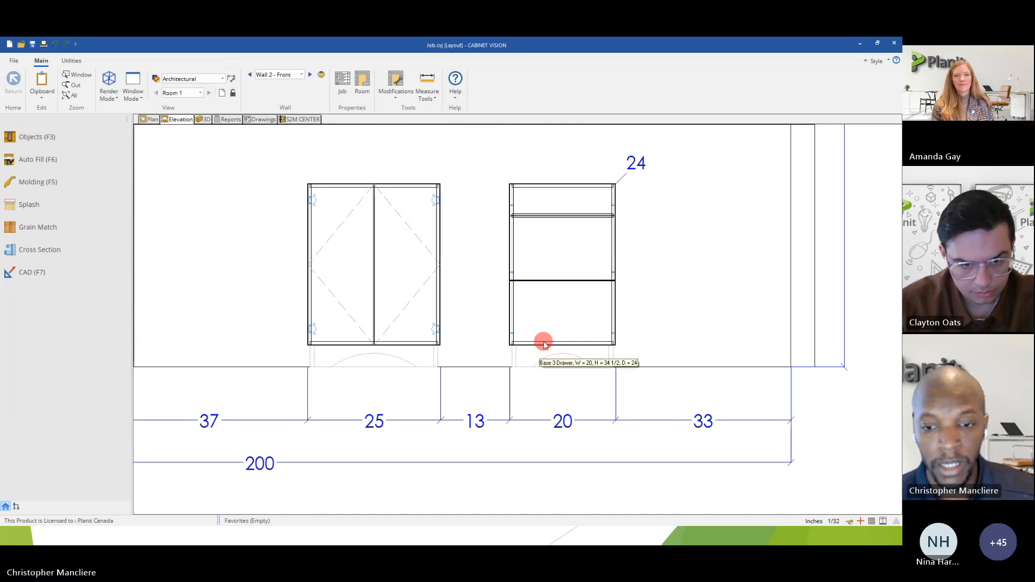
pyautogui.scroll(-2, 547, 351)
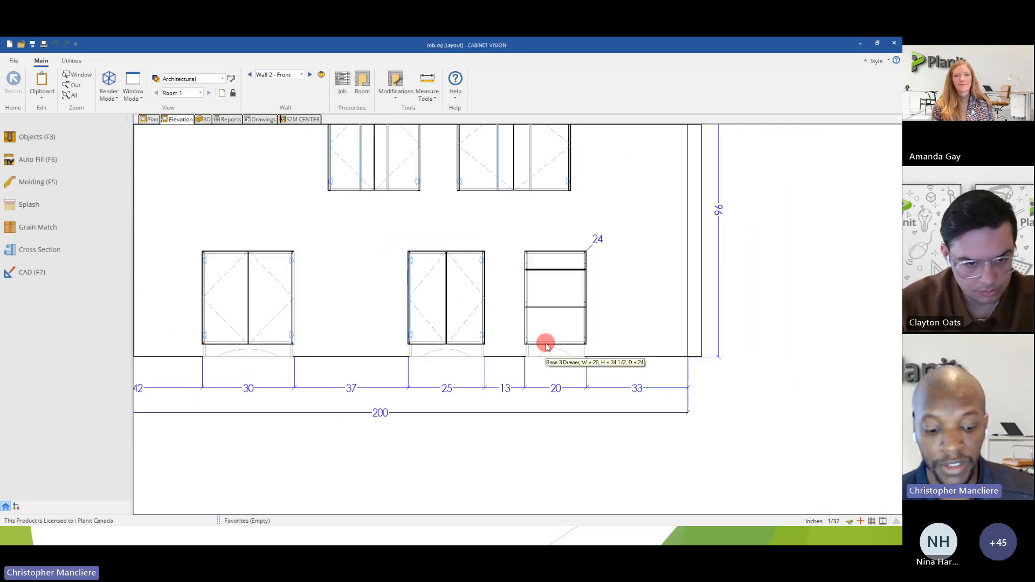
pyautogui.click(563, 321)
pyautogui.scroll(2, 562, 317)
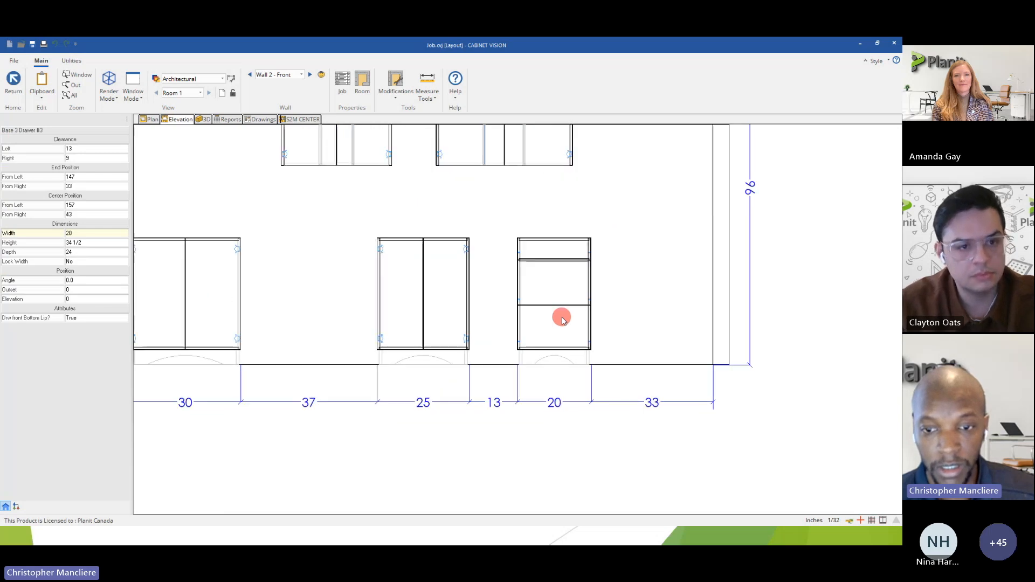
pyautogui.doubleClick(549, 323)
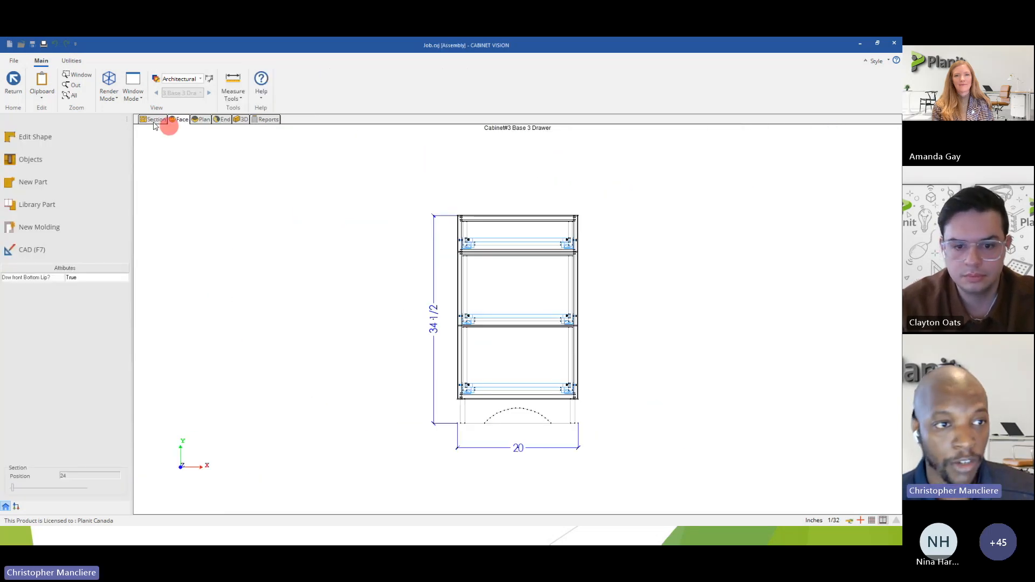
pyautogui.click(15, 89)
pyautogui.moveTo(604, 296); pyautogui.dragTo(647, 297)
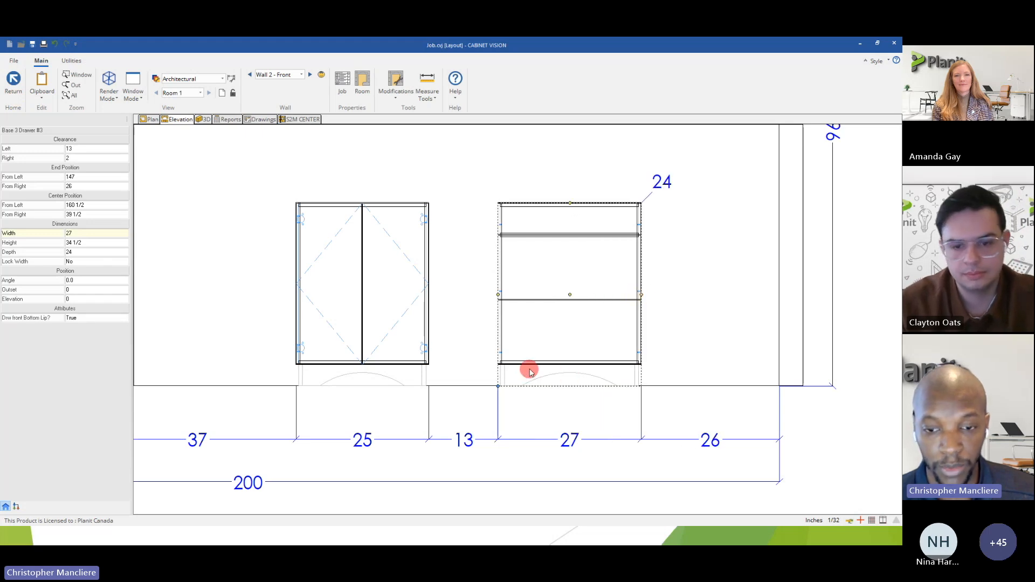
# Open the widened drawer cabinet's face view and inspect the Furniture Toe's properties and available part options without changing anything.
pyautogui.doubleClick(528, 329)
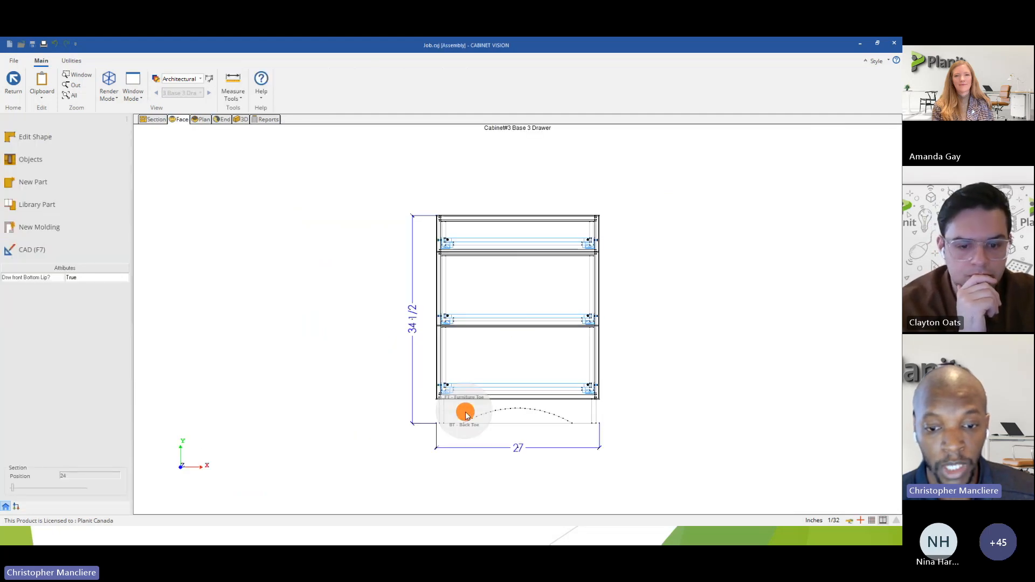
pyautogui.click(463, 396)
pyautogui.rightClick(466, 404)
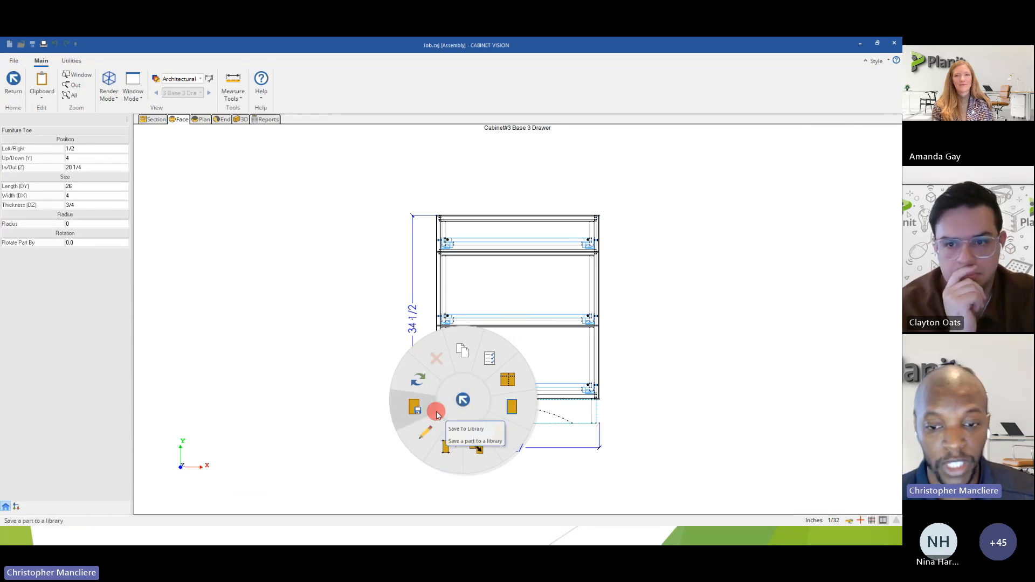
pyautogui.click(375, 284)
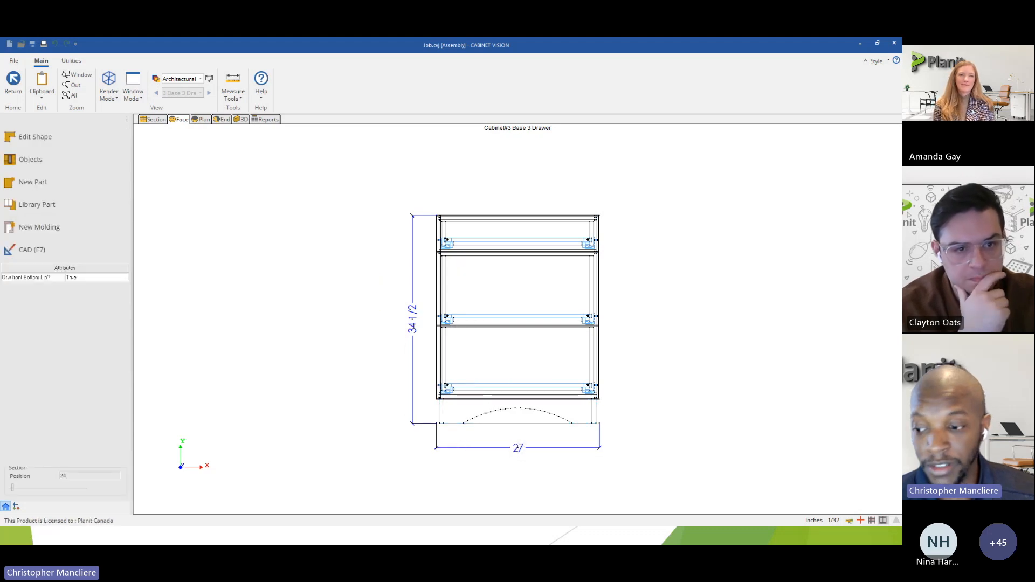
pyautogui.click(575, 358)
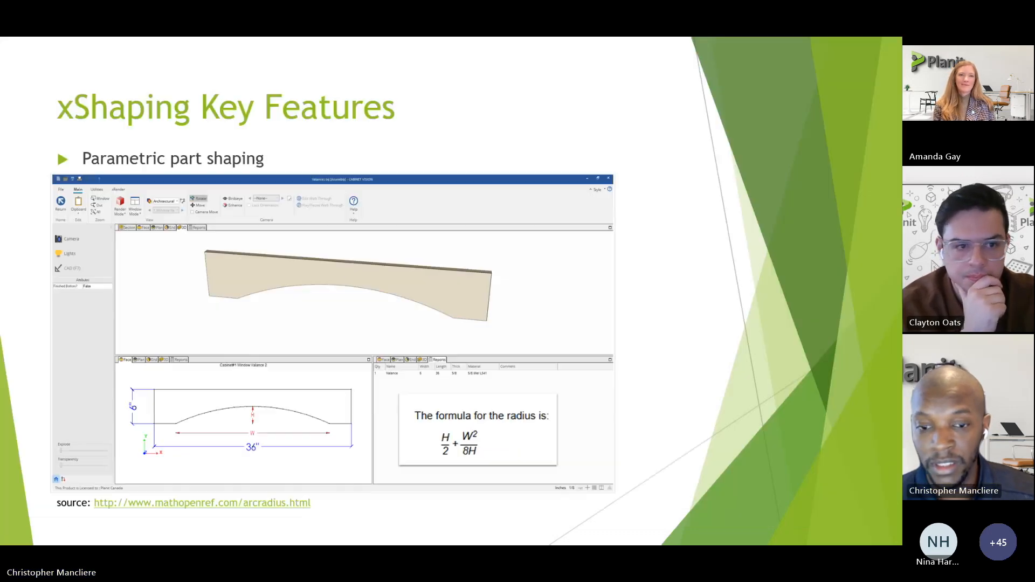
pyautogui.click(641, 328)
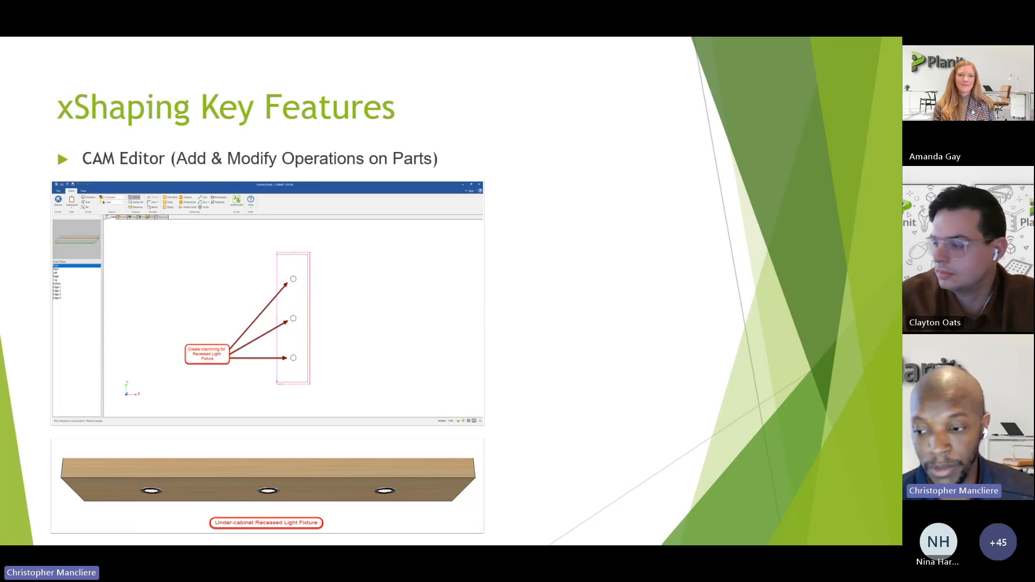
pyautogui.hotkey('alt', 'Tab')
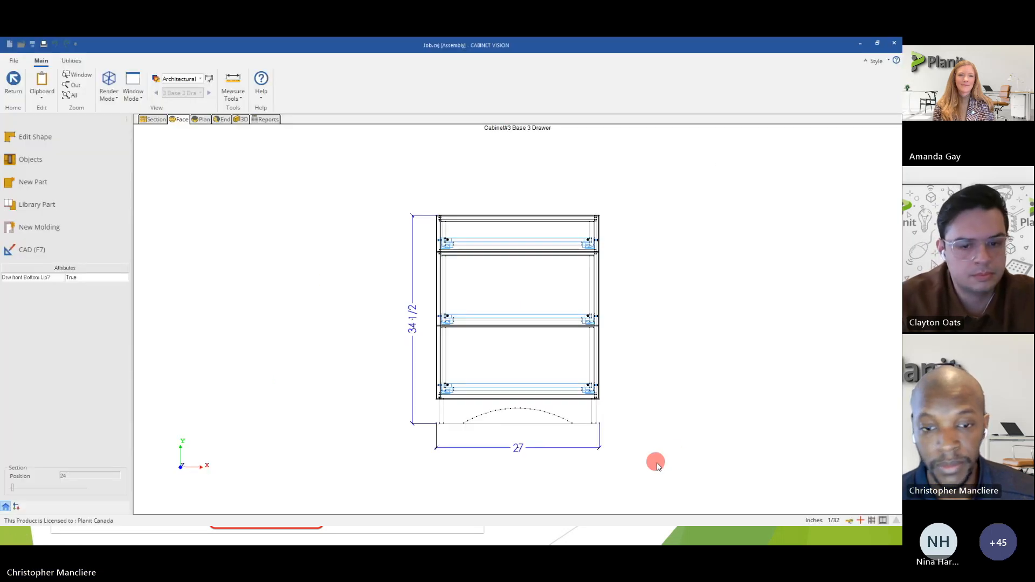
# Return to the wall elevation and place a Floating Shelf 45 on the empty wall area left of the upper cabinets.
pyautogui.click(15, 86)
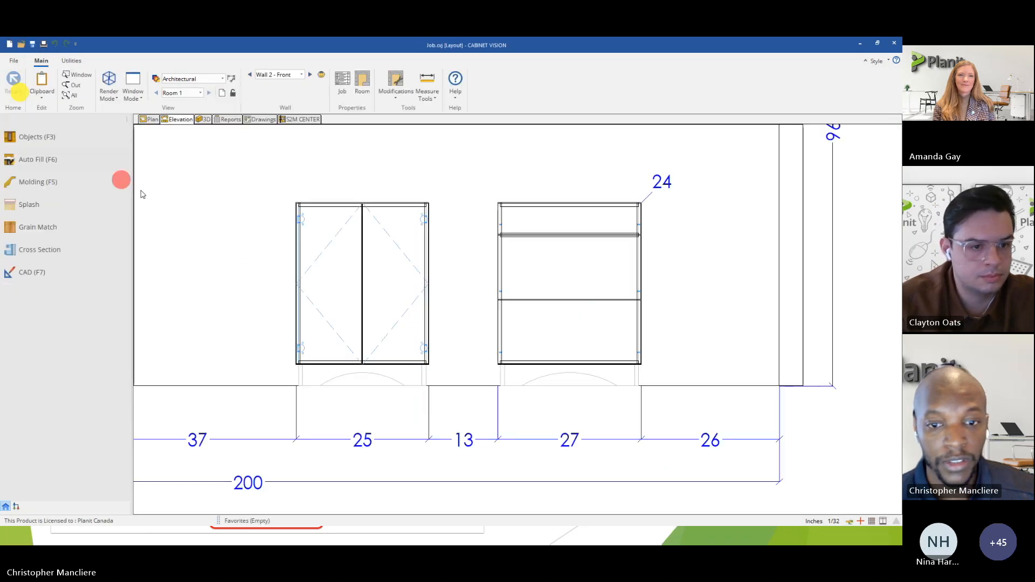
pyautogui.scroll(-5, 470, 386)
pyautogui.click(30, 136)
pyautogui.click(24, 160)
pyautogui.click(29, 147)
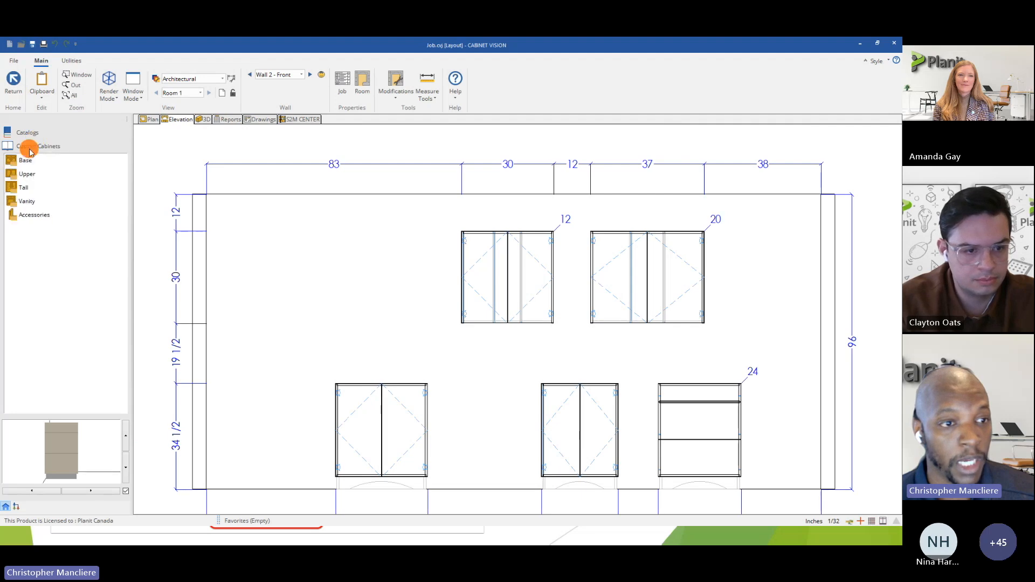
pyautogui.click(26, 174)
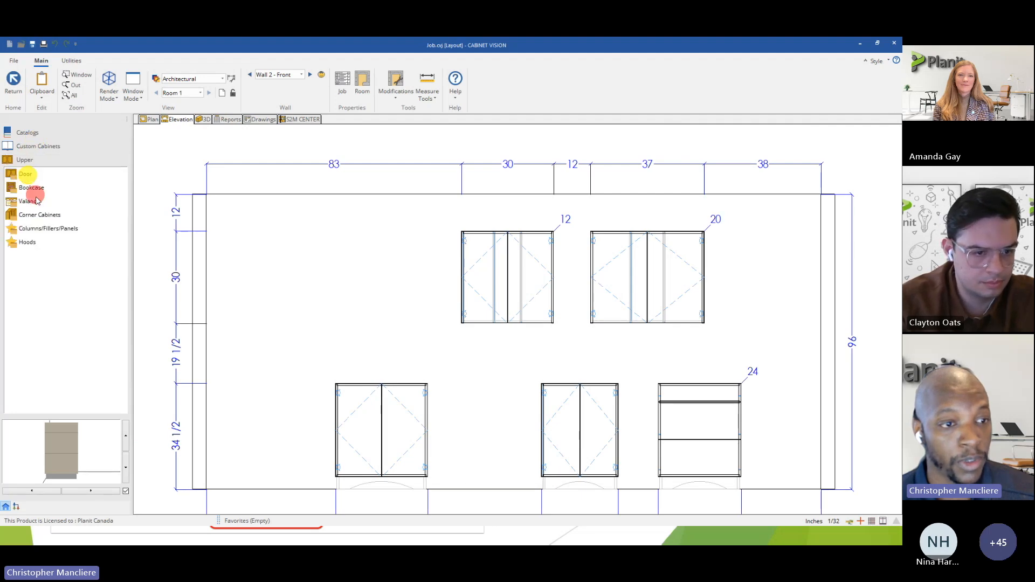
pyautogui.click(37, 231)
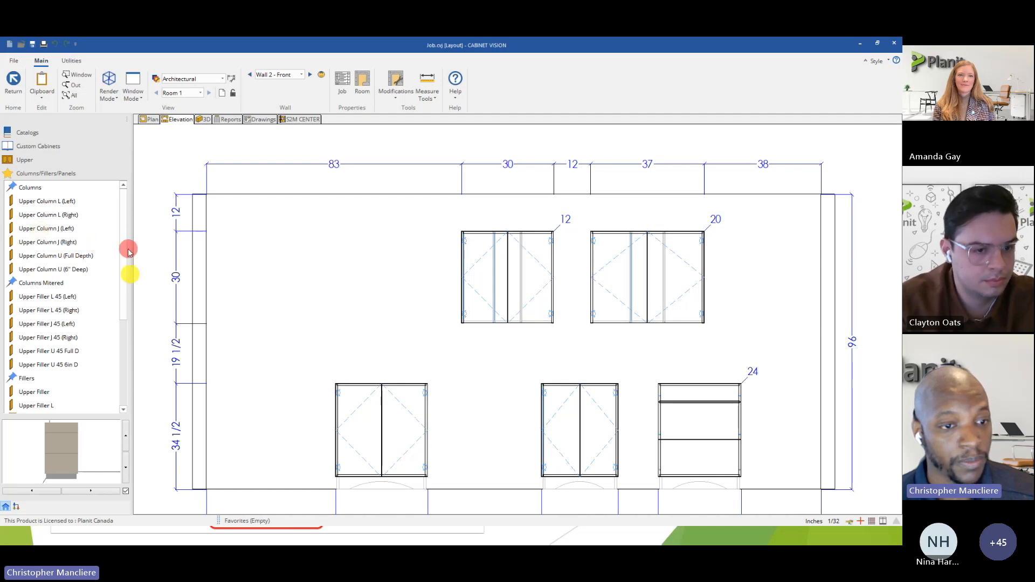
pyautogui.scroll(-3, 132, 264)
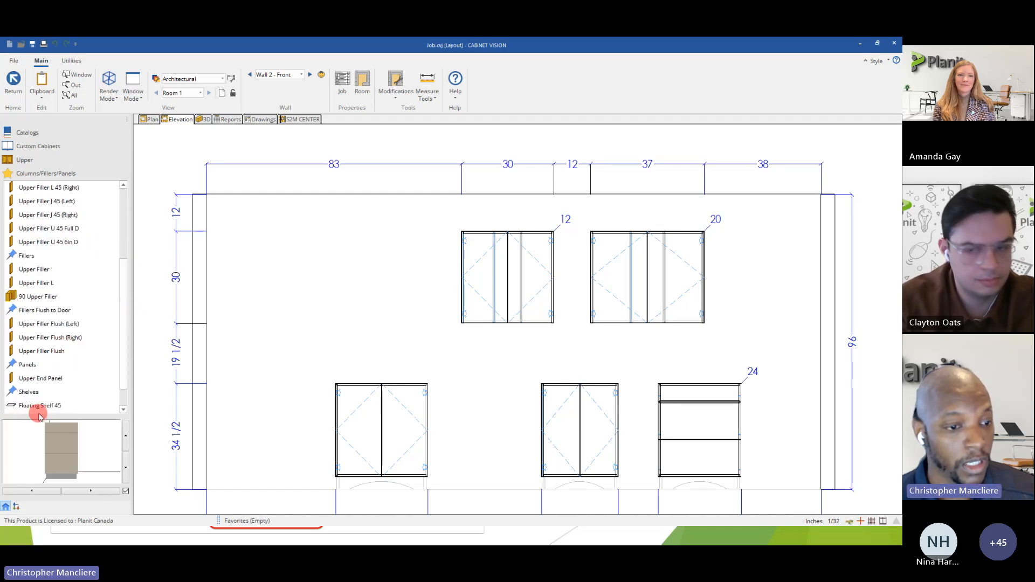
pyautogui.click(46, 408)
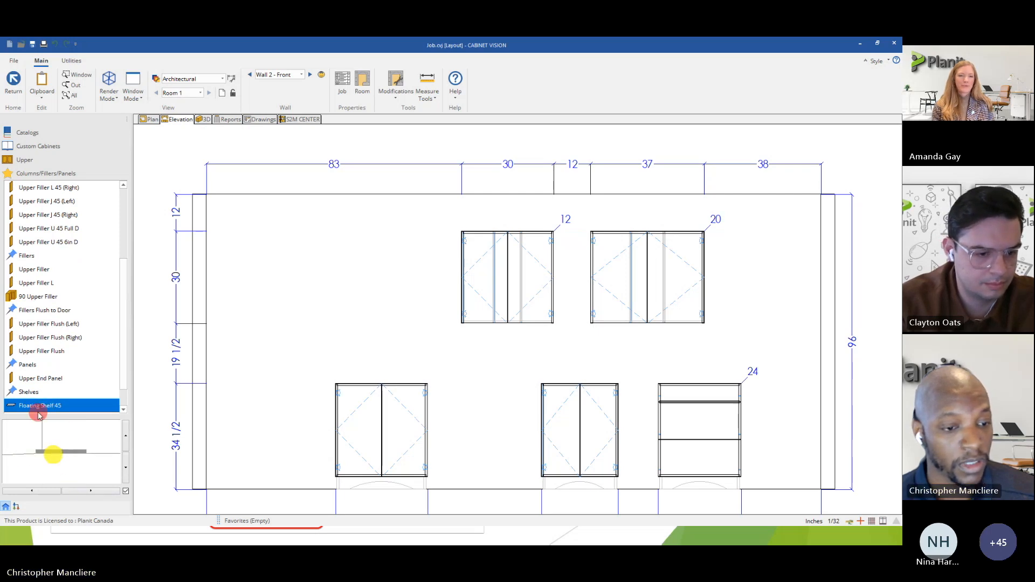
pyautogui.click(315, 244)
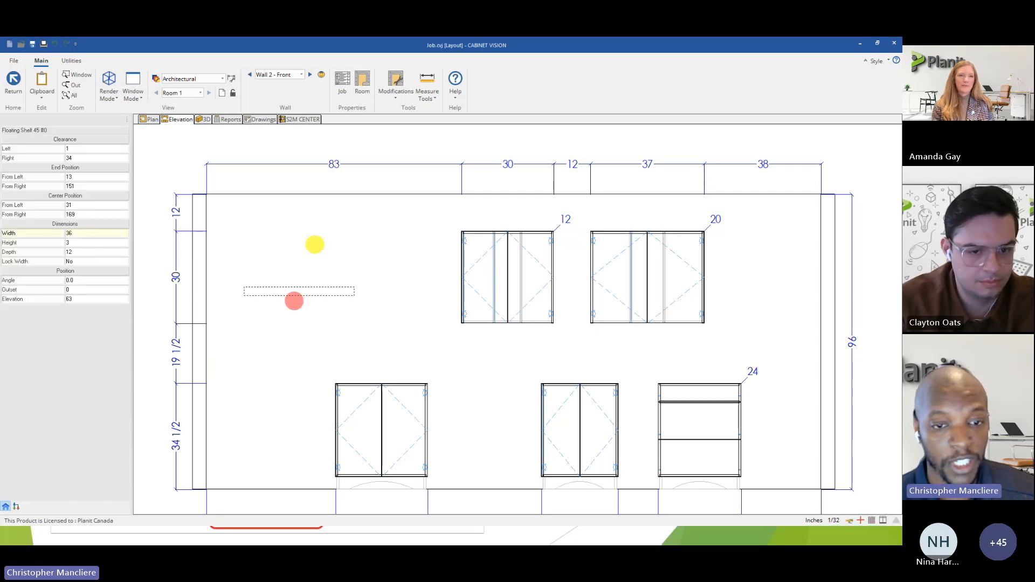
pyautogui.rightClick(285, 314)
# Open the floating shelf as an assembly and view it in 3D from an angle.
pyautogui.scroll(5, 266, 241)
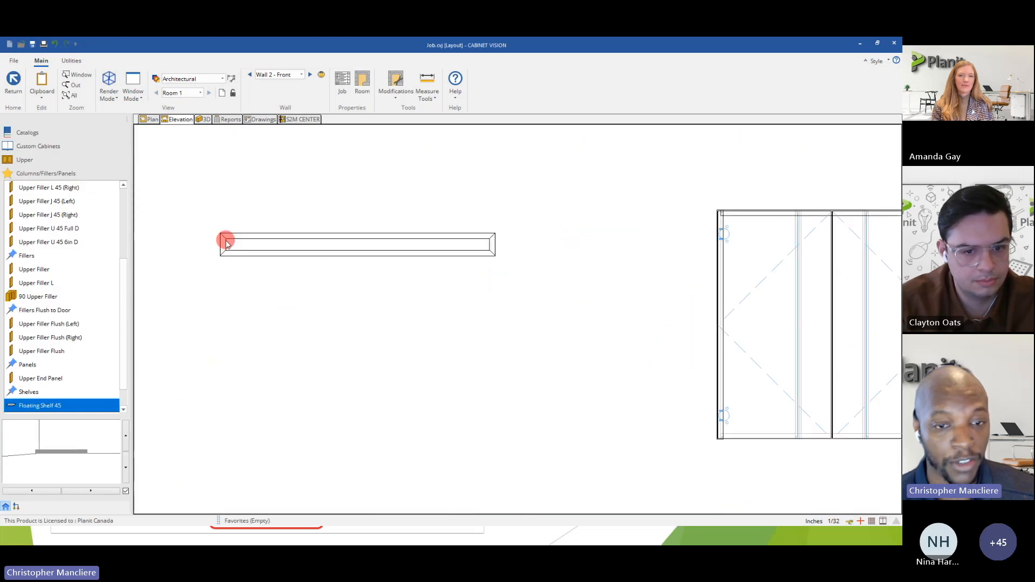
pyautogui.doubleClick(357, 249)
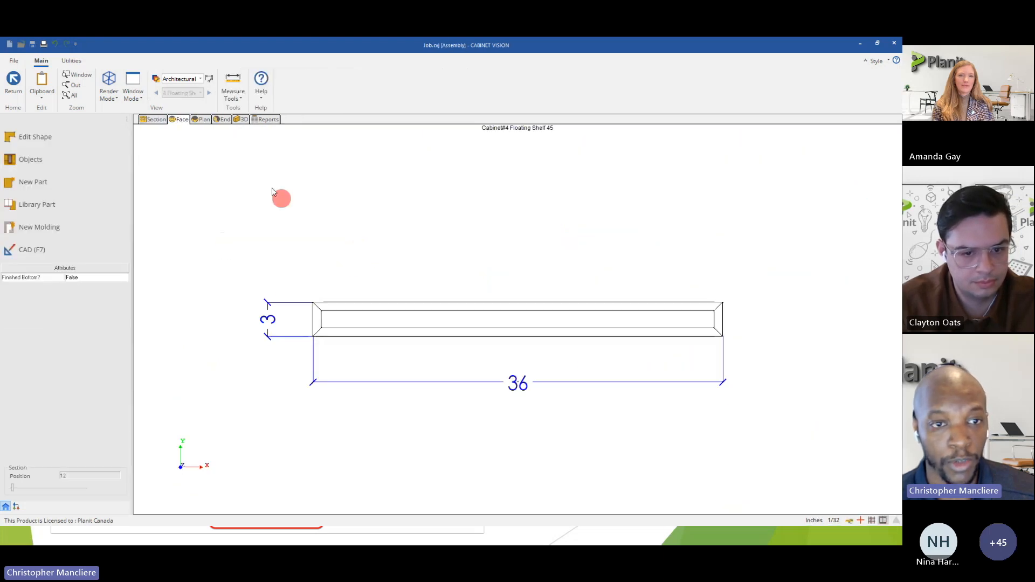
pyautogui.click(244, 119)
pyautogui.moveTo(439, 351)
pyautogui.mouseDown()
pyautogui.moveTo(460, 259)
pyautogui.moveTo(522, 265)
pyautogui.moveTo(414, 385)
pyautogui.moveTo(520, 315)
pyautogui.moveTo(518, 356)
pyautogui.mouseUp()
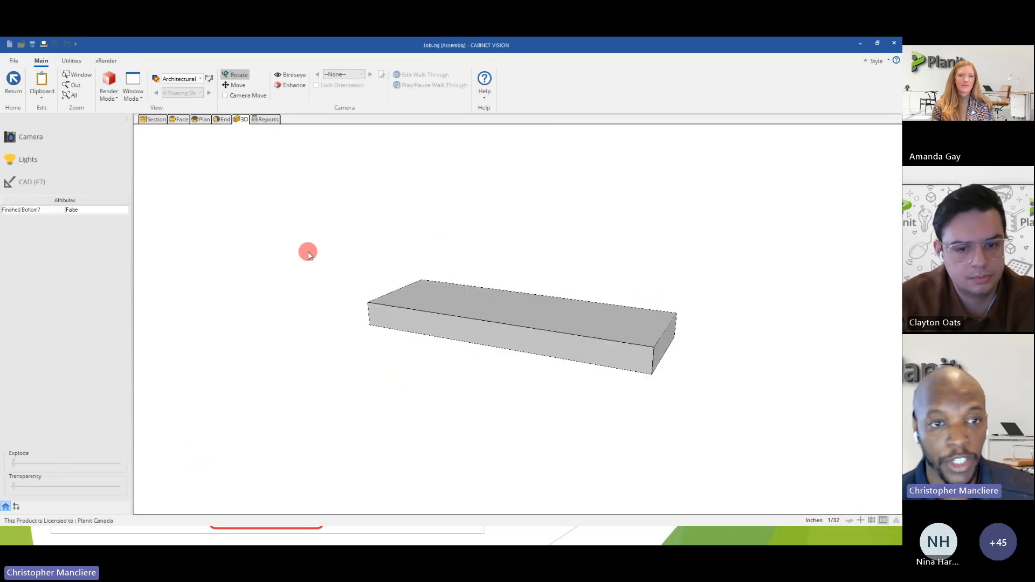
# Select the Floating Shelf Bottom panel in the shelf's plan view and open it for part editing.
pyautogui.click(198, 120)
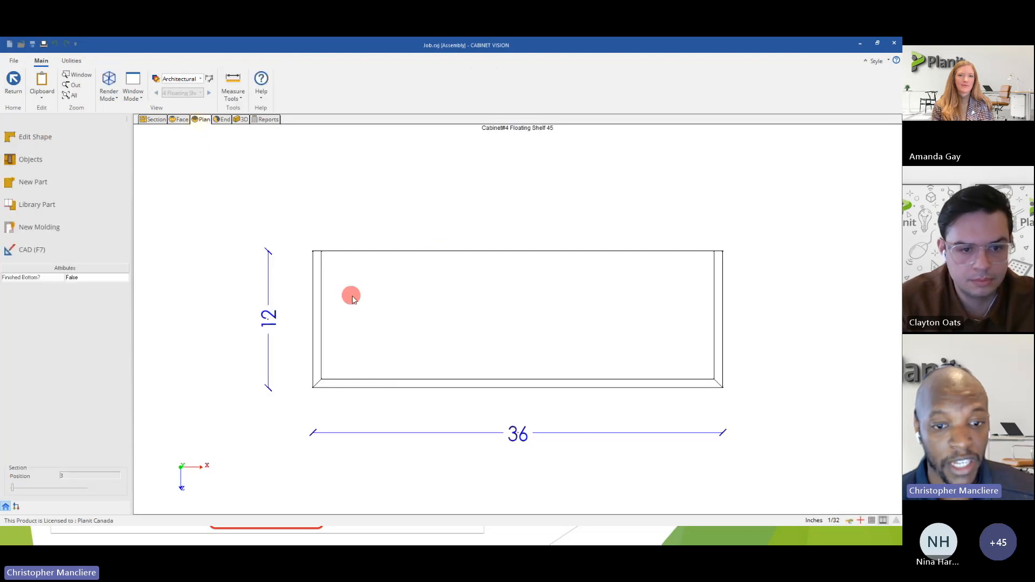
pyautogui.click(436, 302)
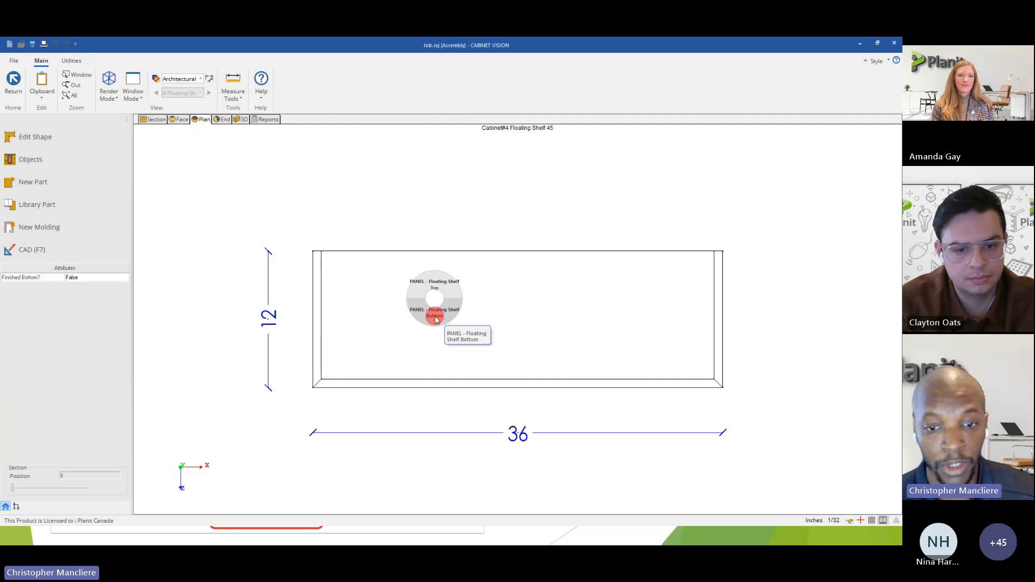
pyautogui.click(436, 318)
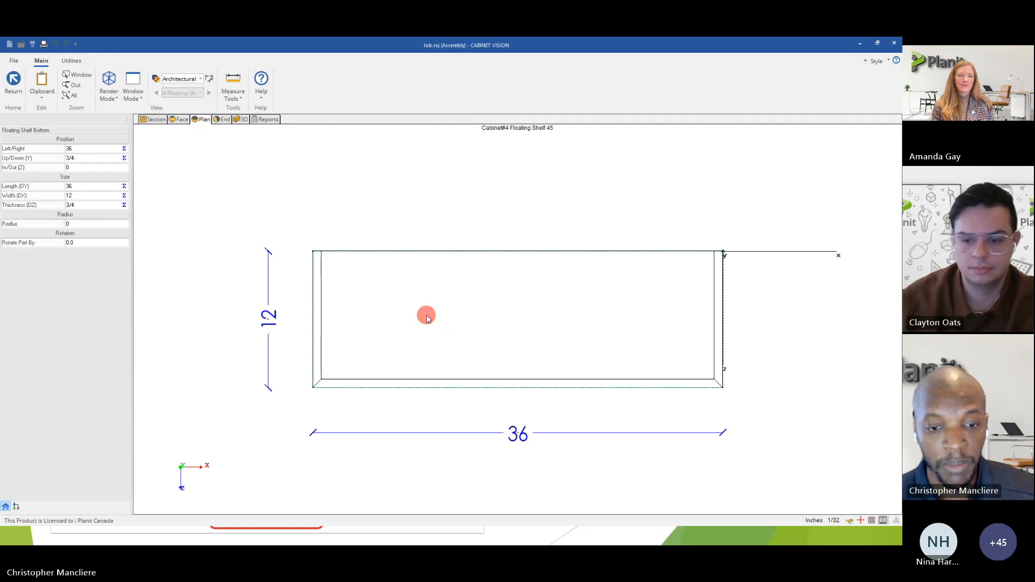
pyautogui.rightClick(427, 318)
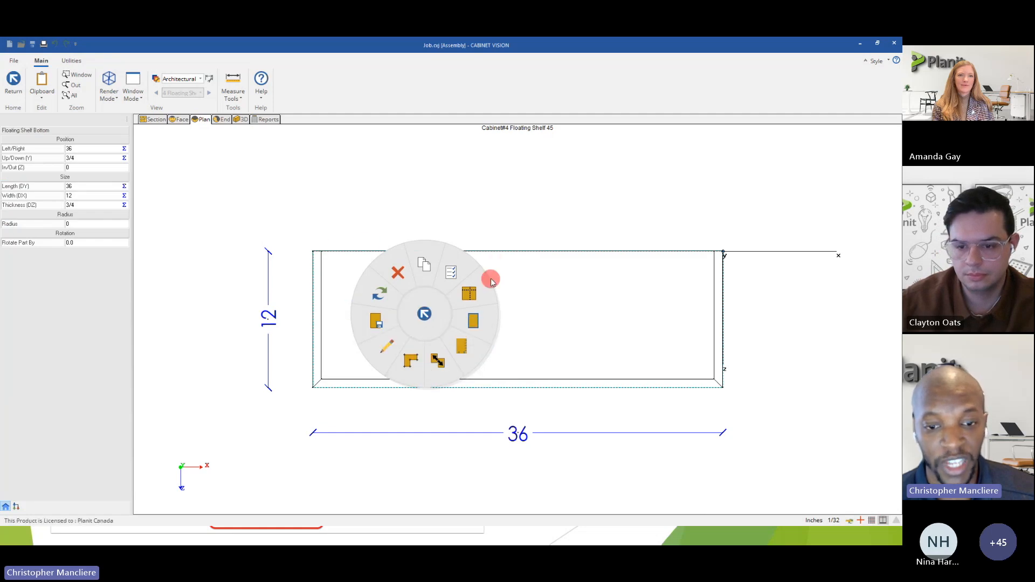
pyautogui.click(391, 349)
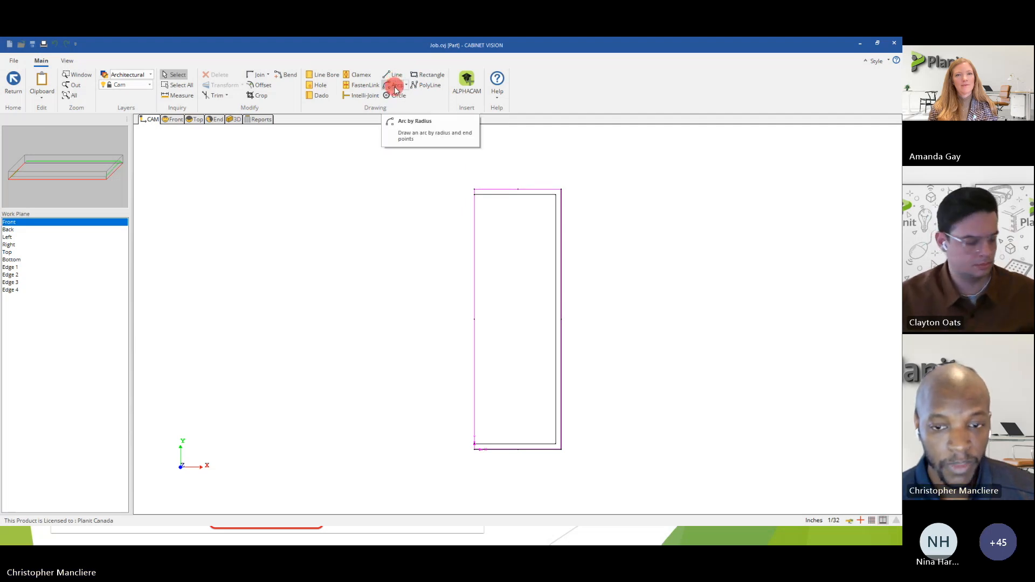
# Add two 1/2-inch-diameter, 1/2-inch-deep holes on the panel's Front work plane, the lower one at about X 6, Y 9 11/32.
pyautogui.click(316, 87)
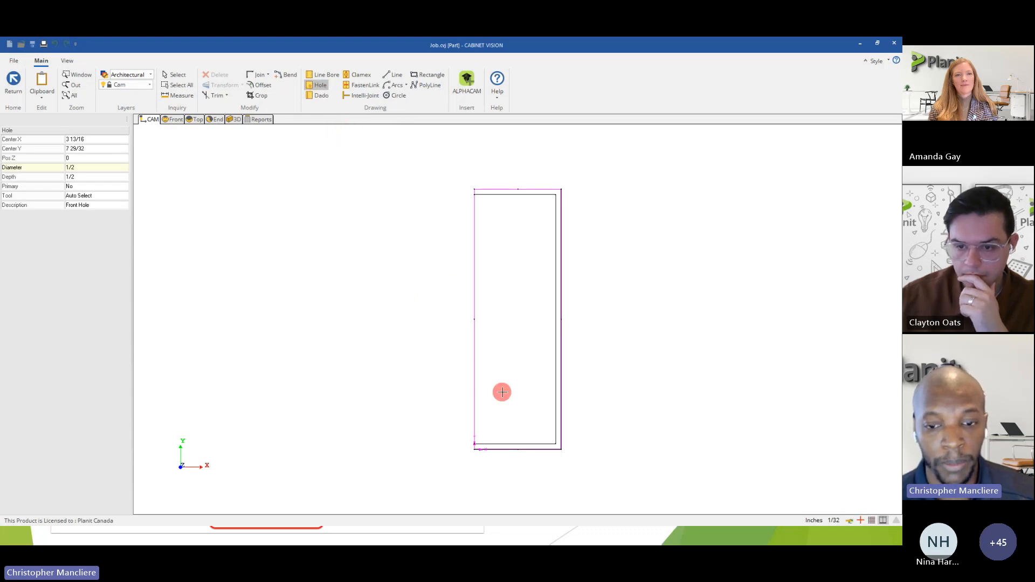
pyautogui.click(516, 382)
pyautogui.click(520, 237)
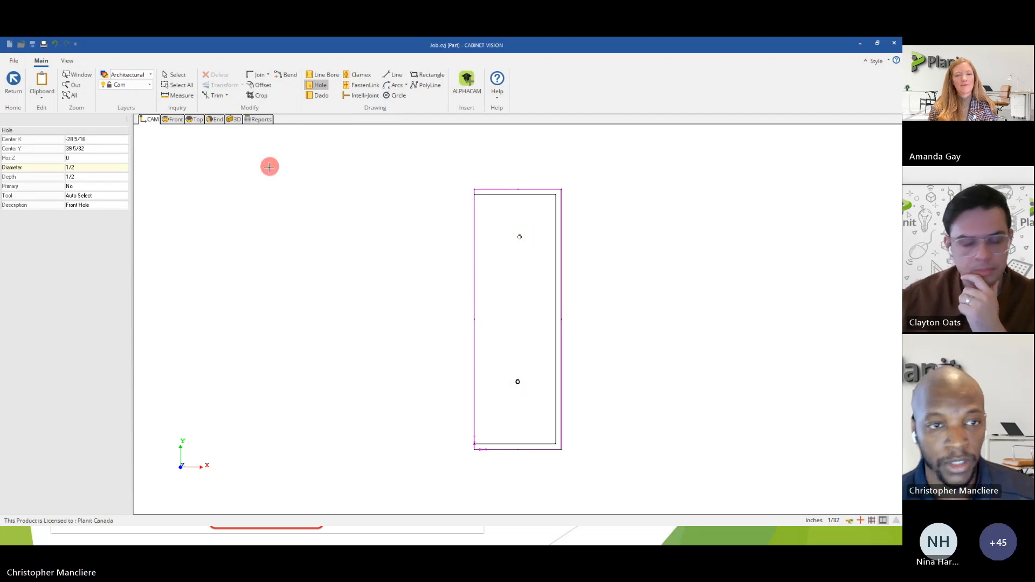
pyautogui.click(178, 76)
# Select the lower hole on the panel and set its diameter to 2 1/4 inches.
pyautogui.scroll(5, 520, 380)
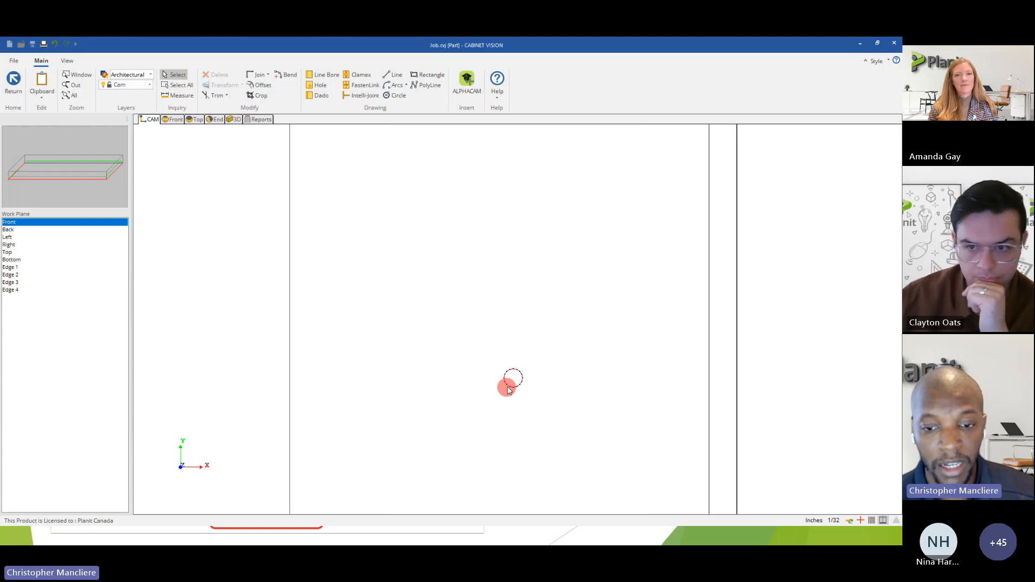
pyautogui.click(510, 386)
pyautogui.scroll(-4, 506, 388)
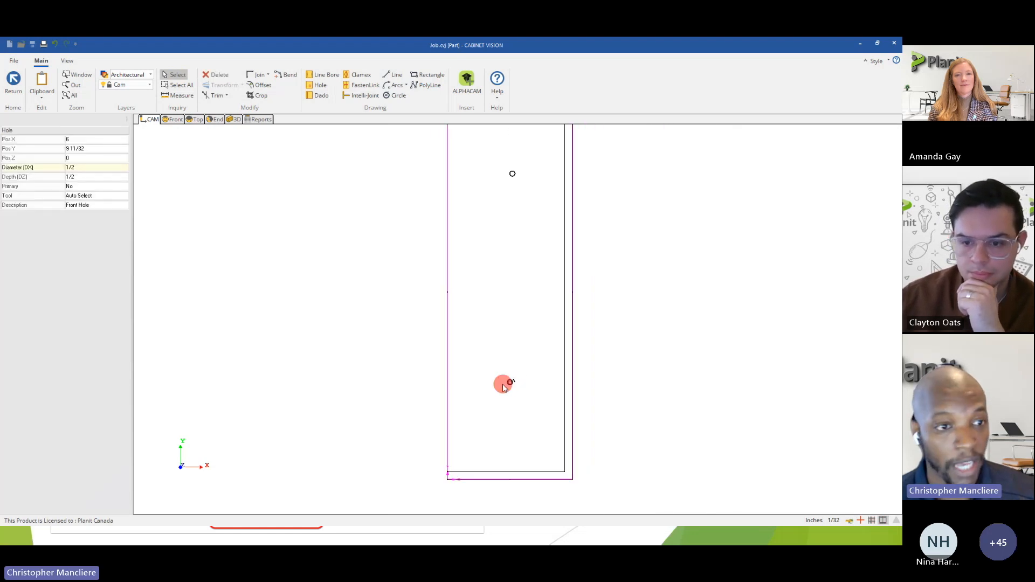
pyautogui.scroll(2, 505, 378)
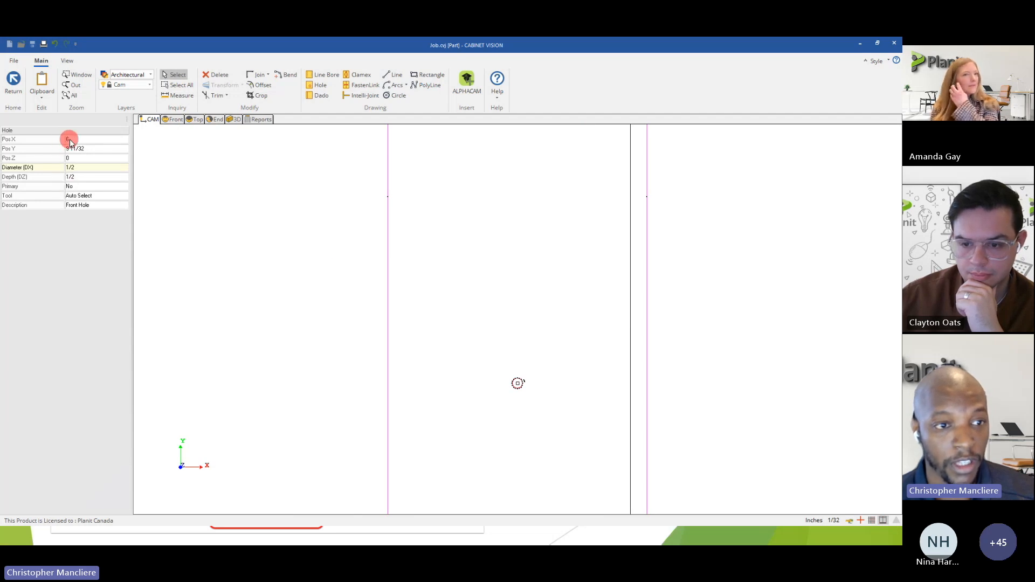
pyautogui.click(71, 166)
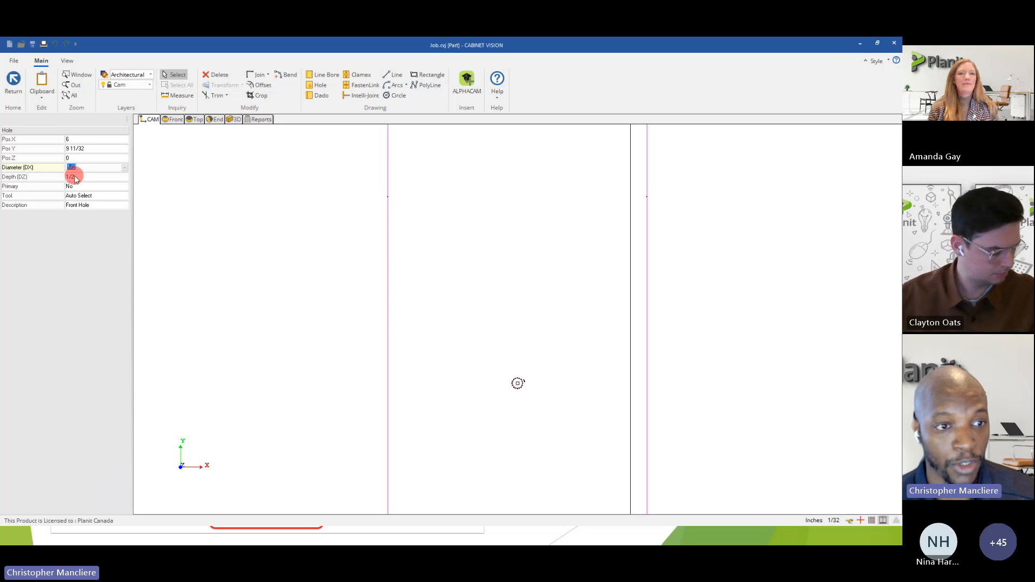
pyautogui.click(74, 177)
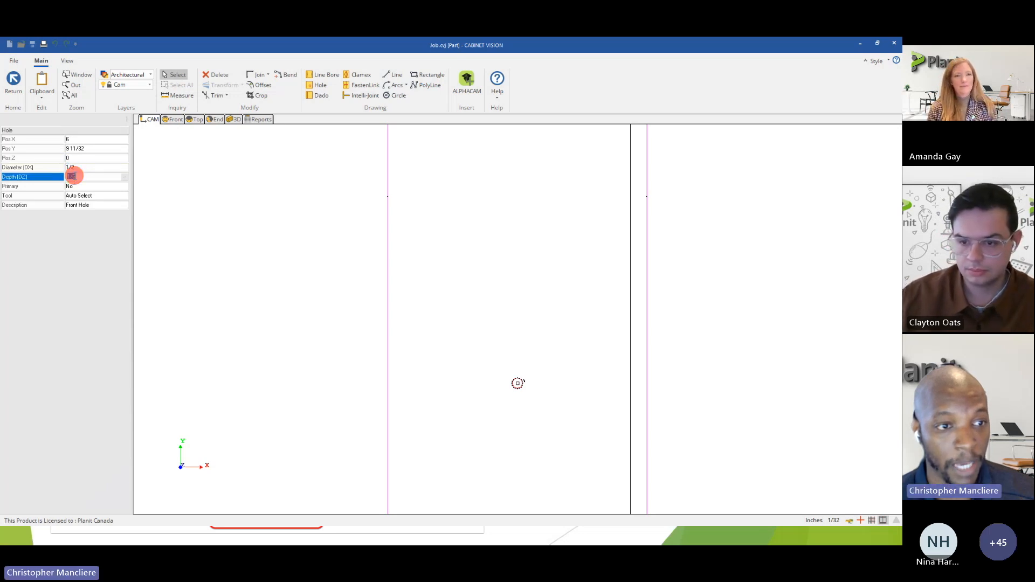
pyautogui.click(75, 148)
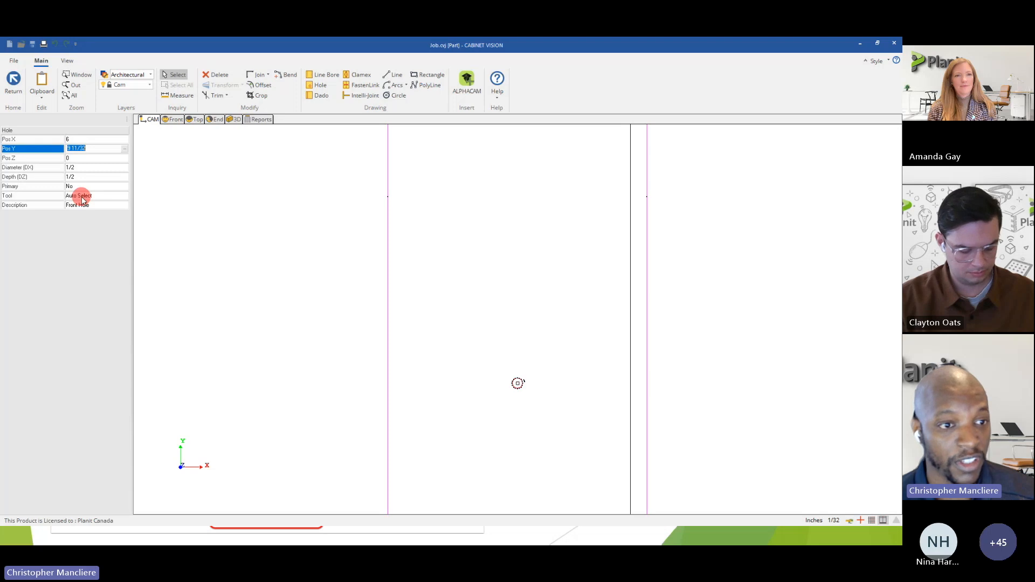
pyautogui.click(71, 168)
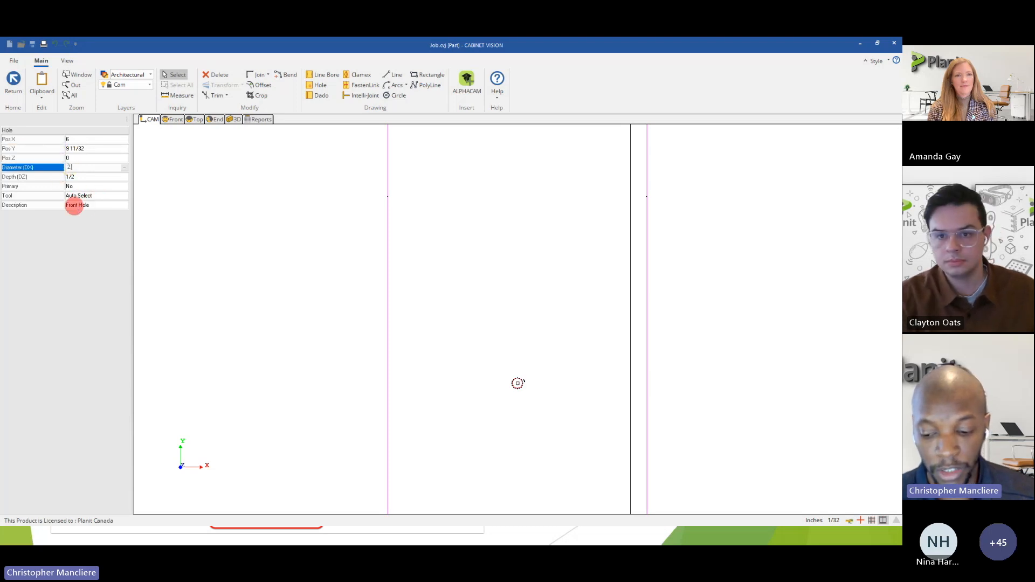
pyautogui.press('Return')
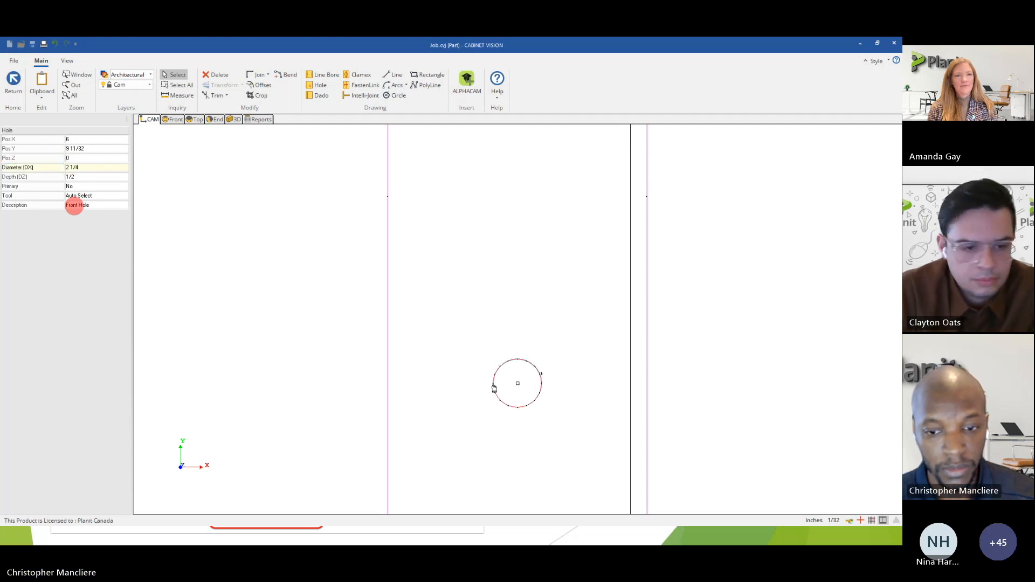
# View the panel in 3D and rotate it to inspect the enlarged lower hole.
pyautogui.scroll(-3, 617, 416)
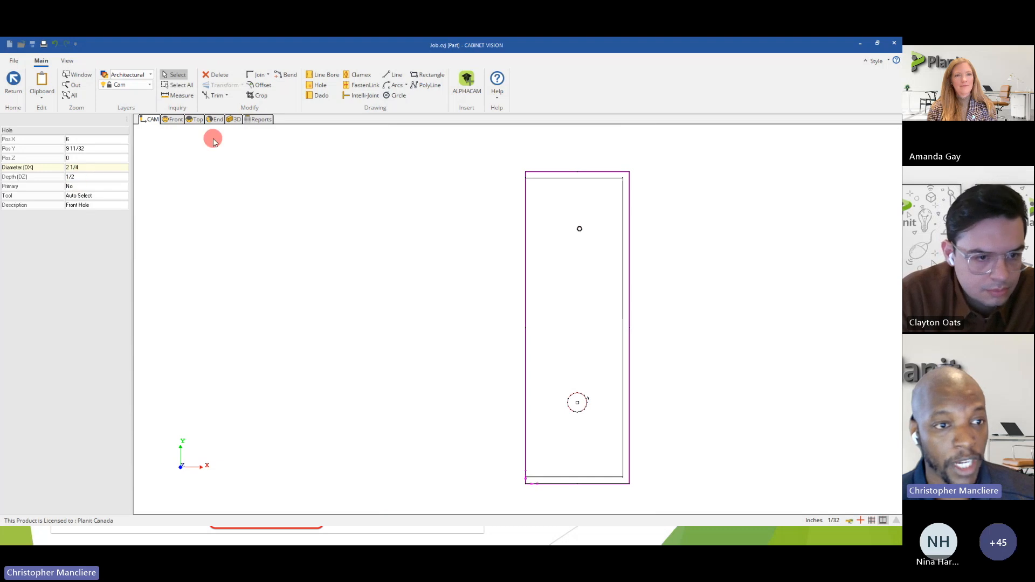
pyautogui.click(232, 120)
pyautogui.moveTo(440, 333)
pyautogui.mouseDown()
pyautogui.moveTo(460, 345)
pyautogui.moveTo(372, 278)
pyautogui.moveTo(369, 392)
pyautogui.moveTo(303, 362)
pyautogui.moveTo(603, 382)
pyautogui.mouseUp()
pyautogui.moveTo(442, 382); pyautogui.dragTo(569, 370)
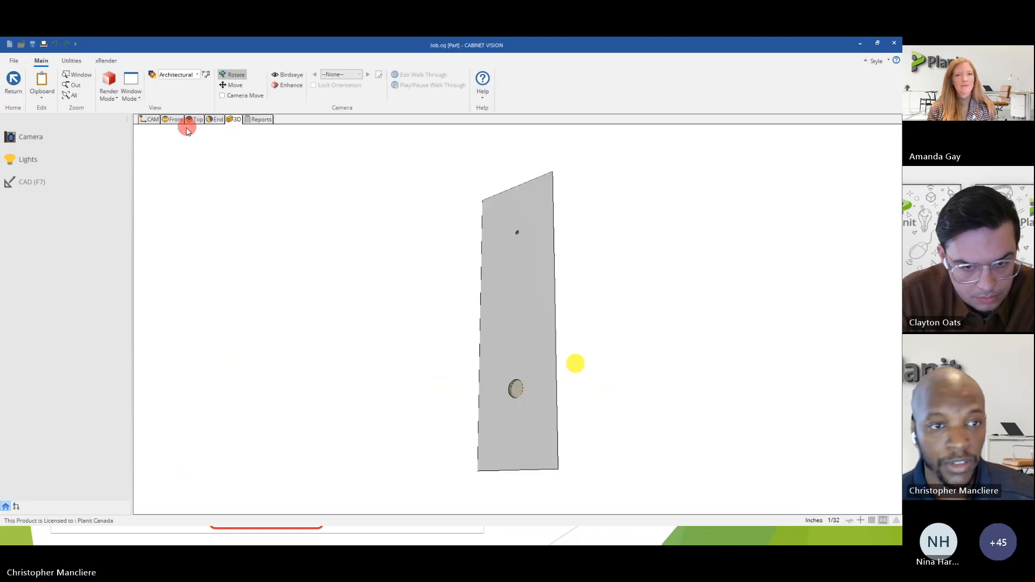
# Reselect the lower hole in the CAM view and drive its depth with the equation :DZ, testing it before accepting.
pyautogui.click(153, 120)
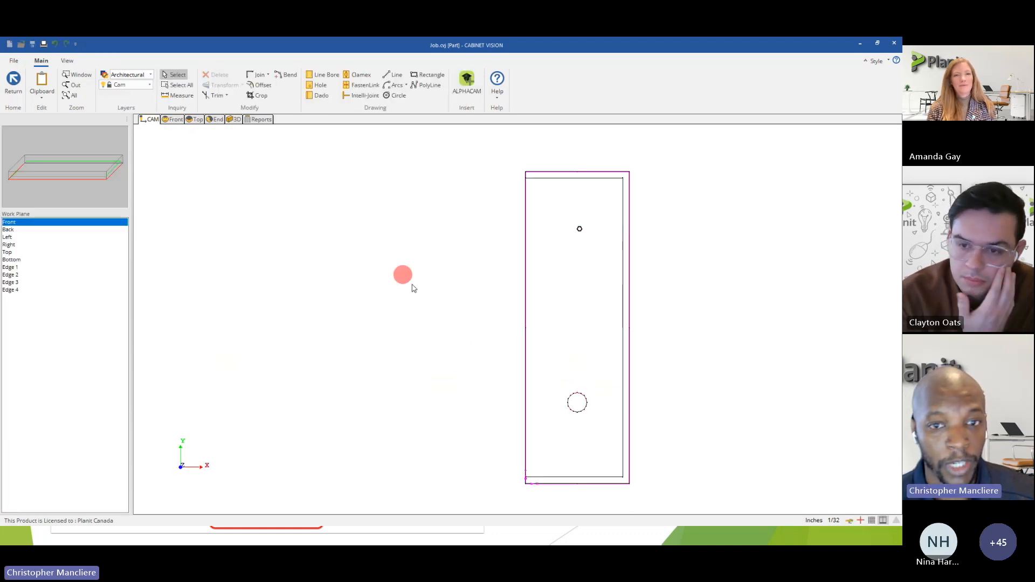
pyautogui.scroll(3, 578, 402)
pyautogui.click(547, 413)
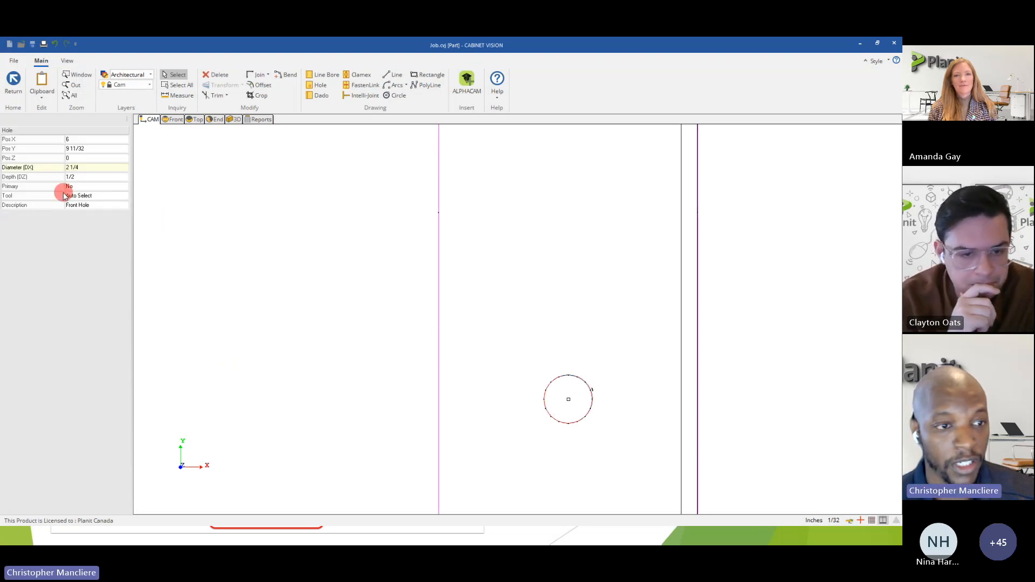
pyautogui.click(74, 178)
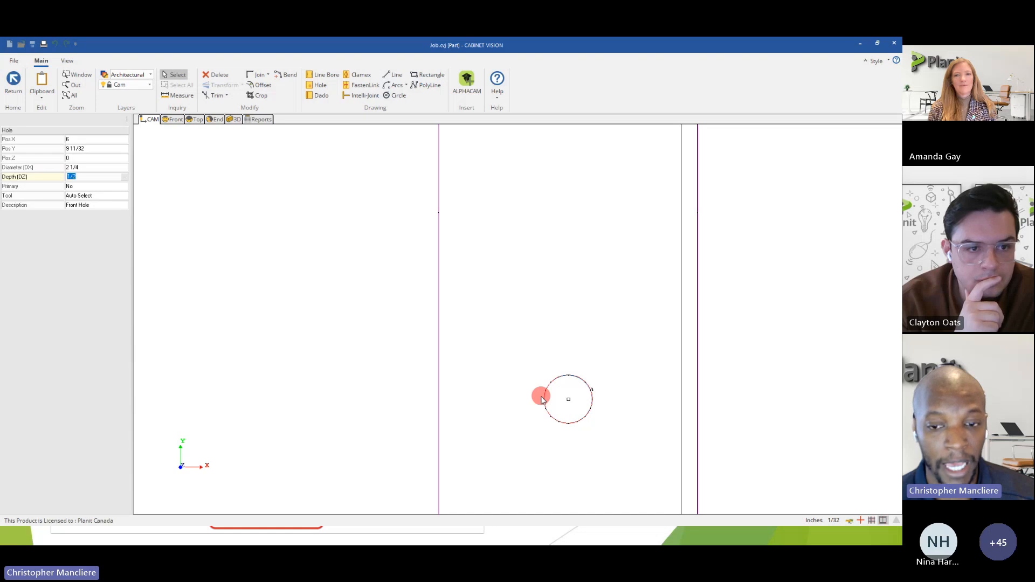
pyautogui.scroll(-2, 542, 399)
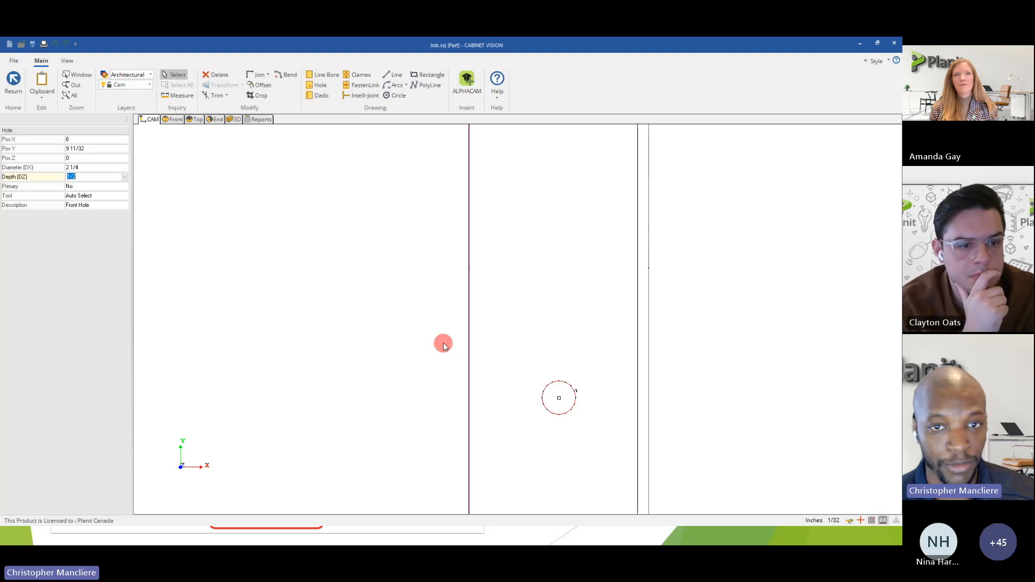
pyautogui.click(123, 180)
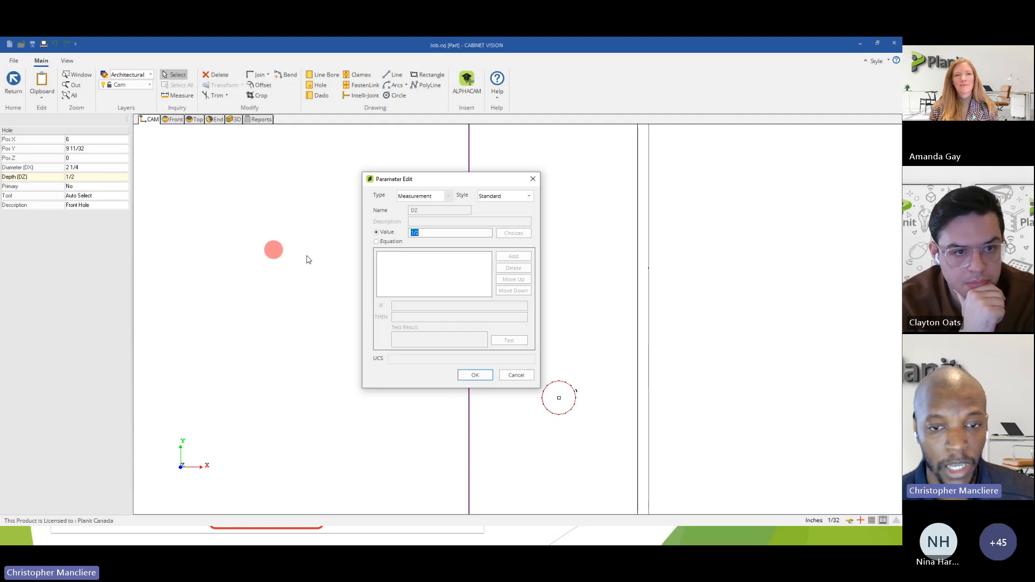
pyautogui.click(377, 242)
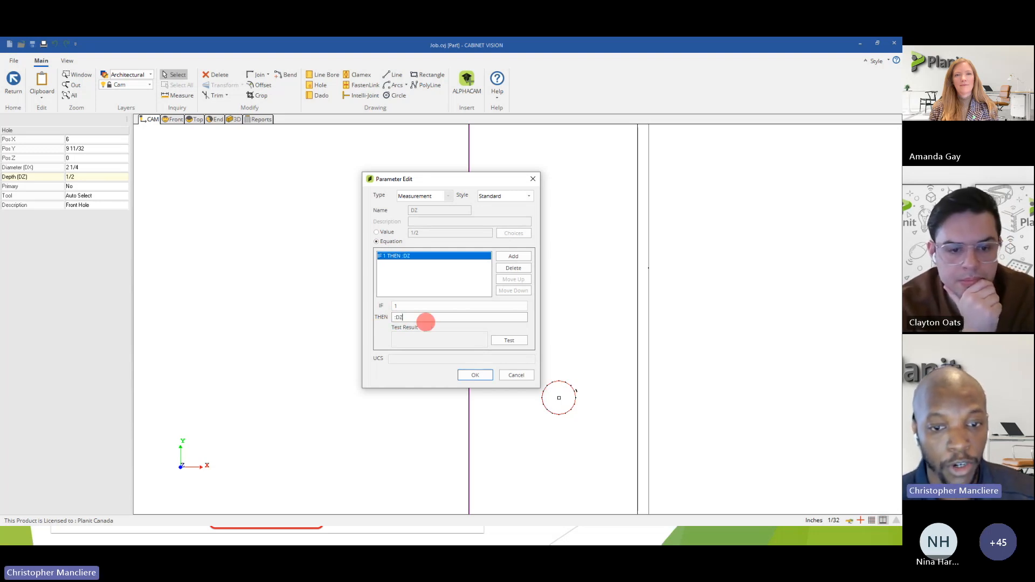
pyautogui.click(495, 340)
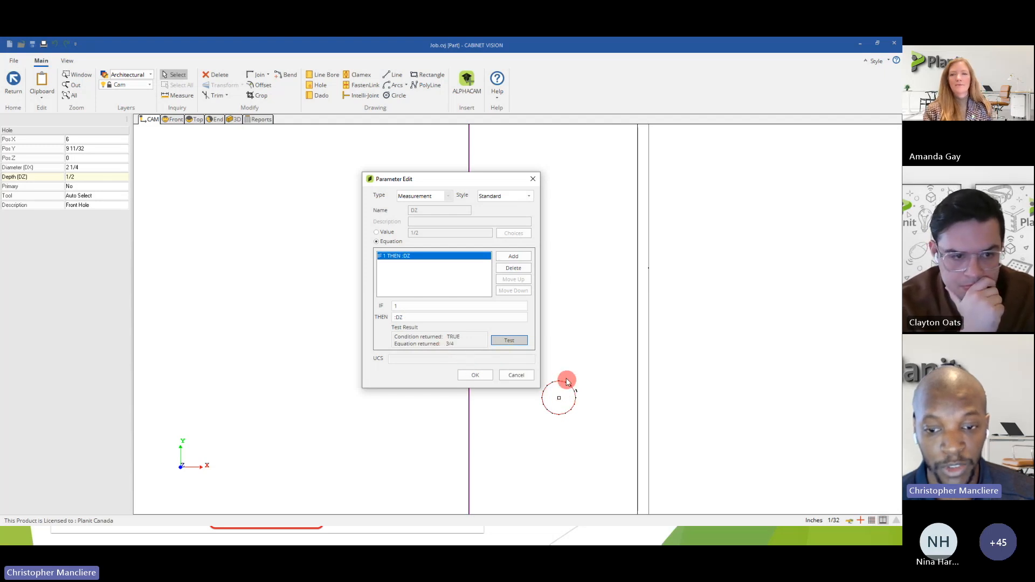
pyautogui.click(475, 376)
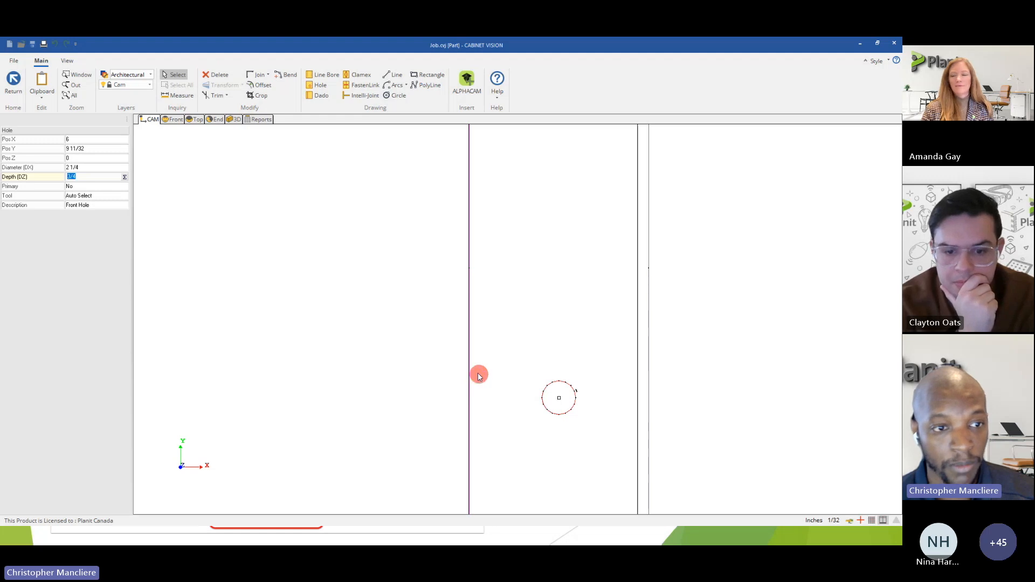
# Review the lower hole's depth equation entries without changing them.
pyautogui.click(124, 178)
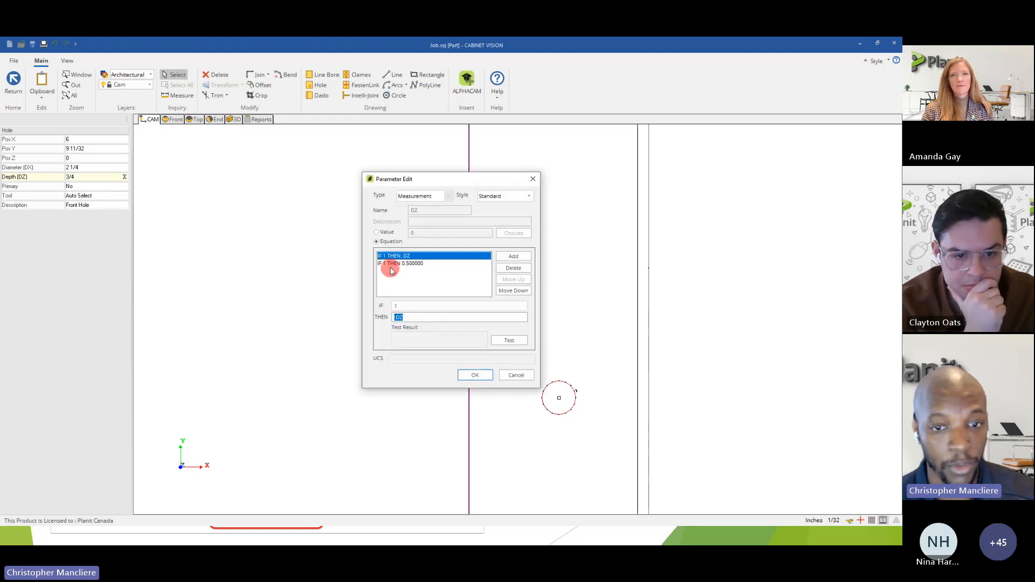
pyautogui.click(504, 374)
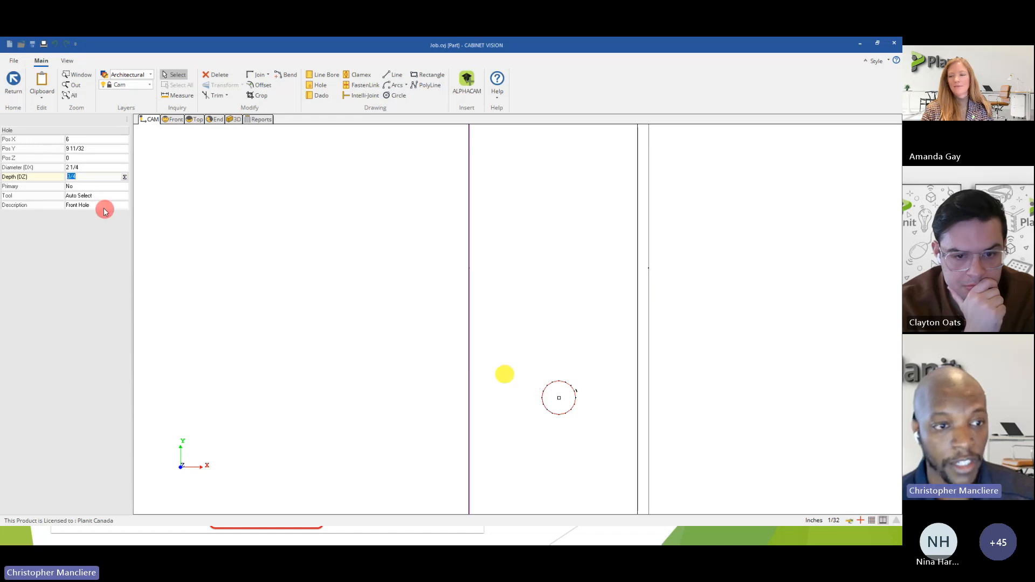
pyautogui.click(81, 179)
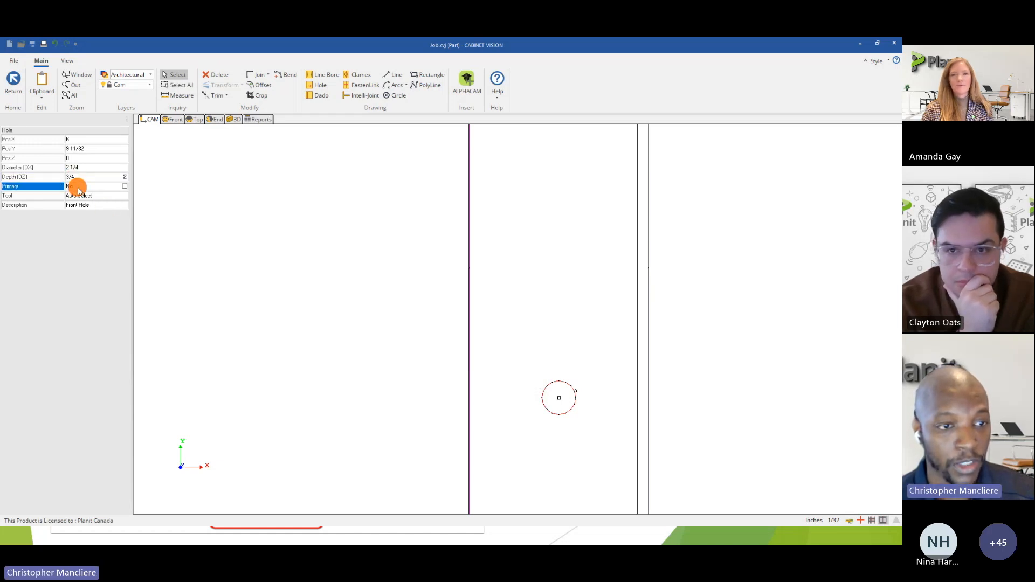
pyautogui.click(78, 189)
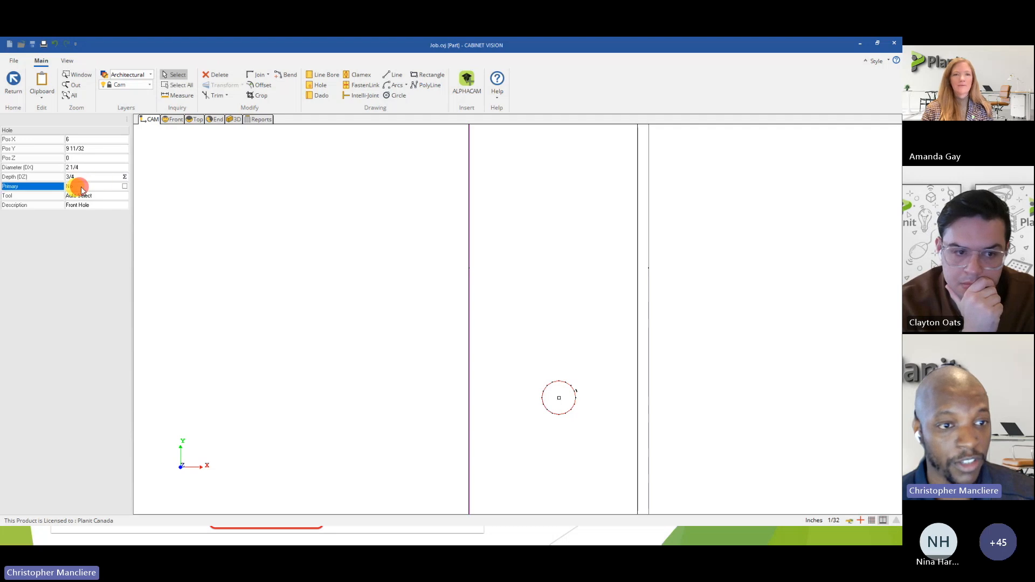
pyautogui.click(124, 178)
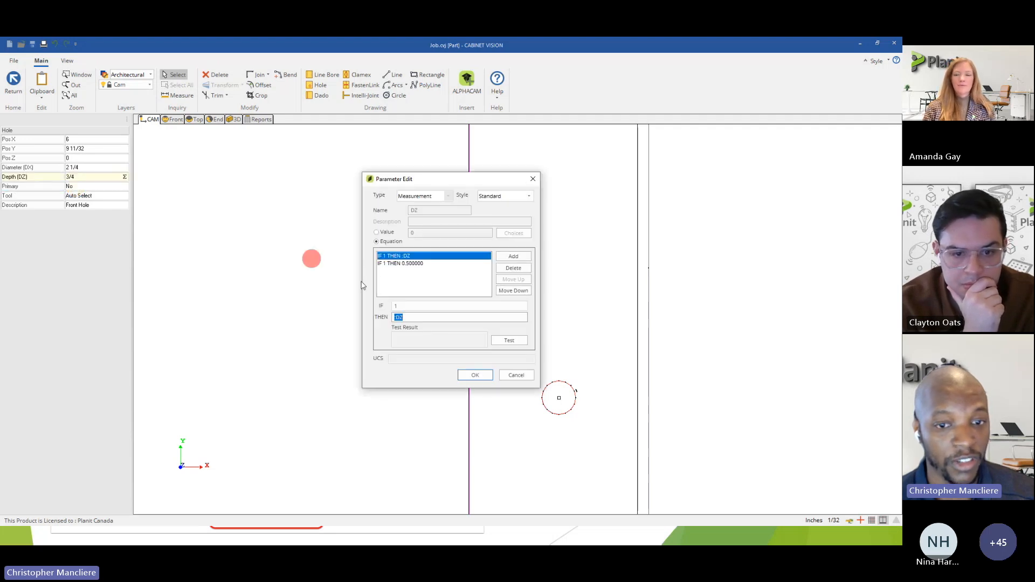
pyautogui.click(517, 376)
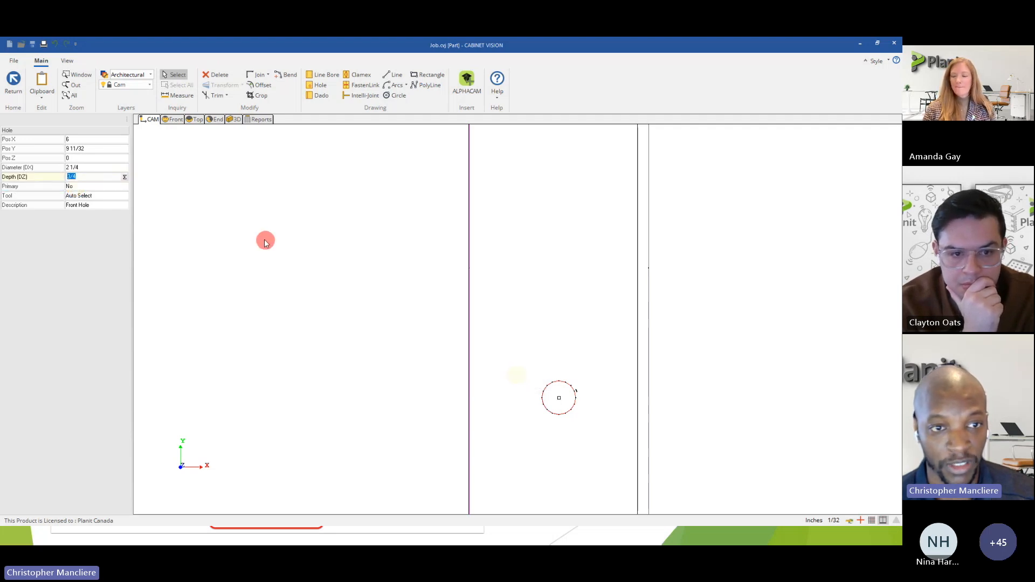
# Rotate the panel in 3D to inspect how deep the lower hole cuts.
pyautogui.click(232, 121)
pyautogui.moveTo(430, 322); pyautogui.dragTo(555, 321)
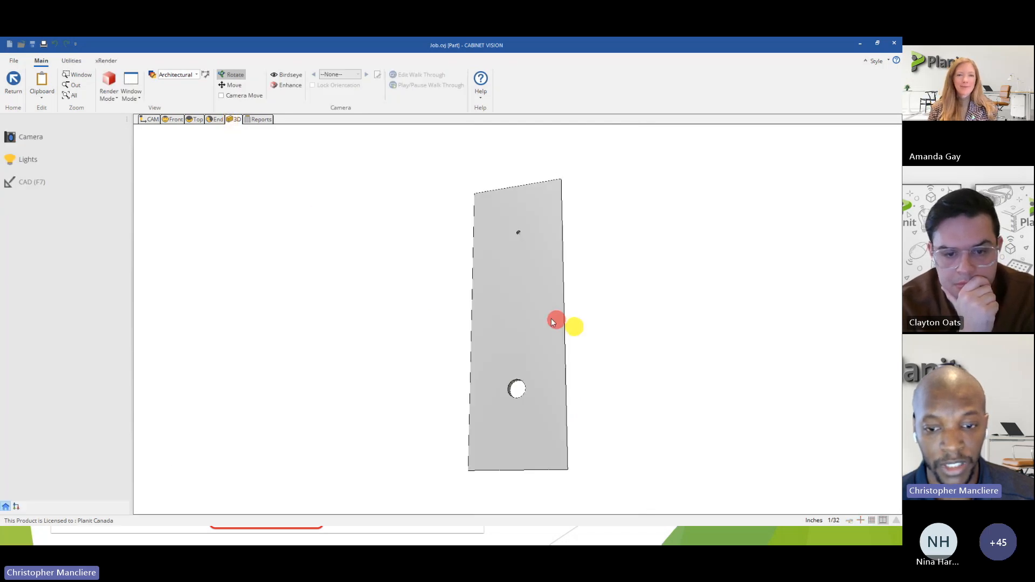
pyautogui.moveTo(505, 301)
pyautogui.mouseDown()
pyautogui.moveTo(557, 360)
pyautogui.moveTo(342, 361)
pyautogui.moveTo(204, 340)
pyautogui.moveTo(391, 367)
pyautogui.moveTo(557, 361)
pyautogui.moveTo(571, 340)
pyautogui.mouseUp()
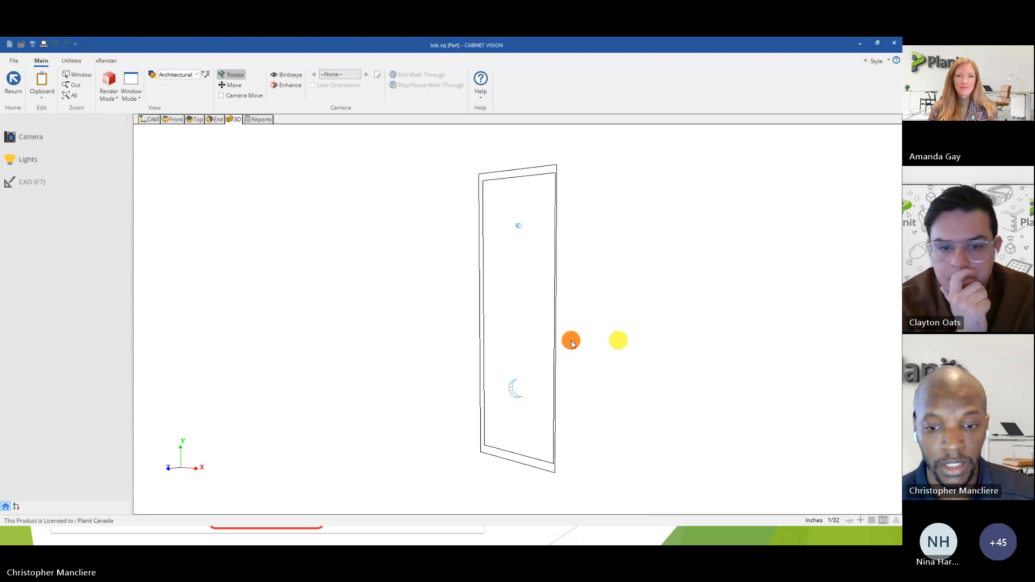
# Return to the CAM view and drive the lower hole's X position with the equation :DX/2, testing it before accepting.
pyautogui.click(149, 121)
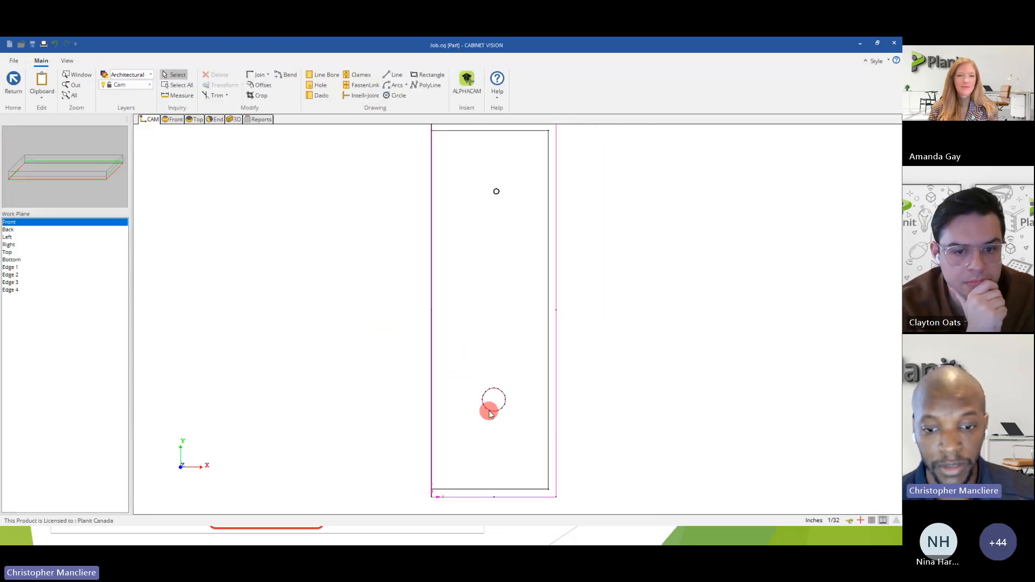
pyautogui.click(489, 411)
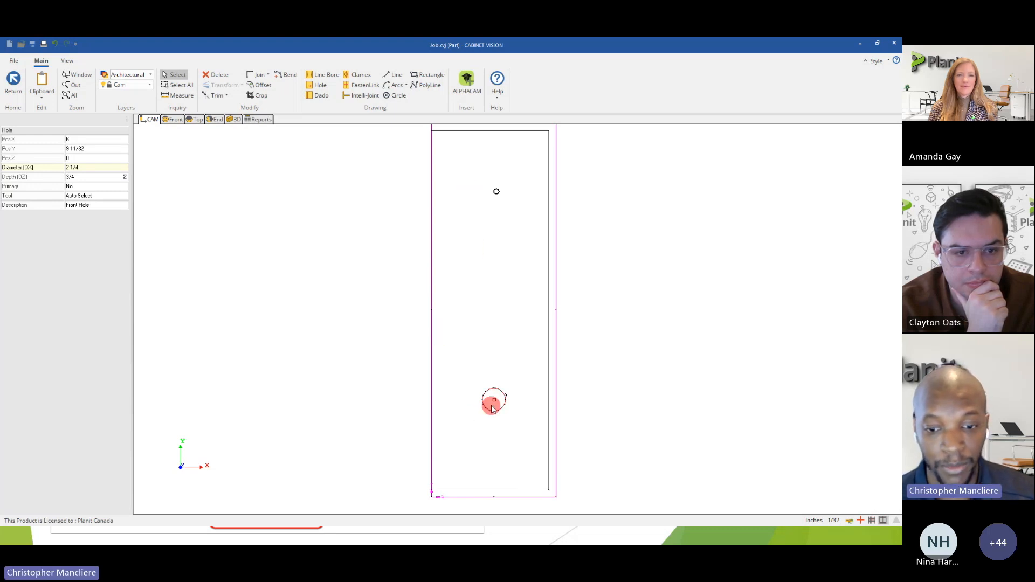
pyautogui.click(80, 140)
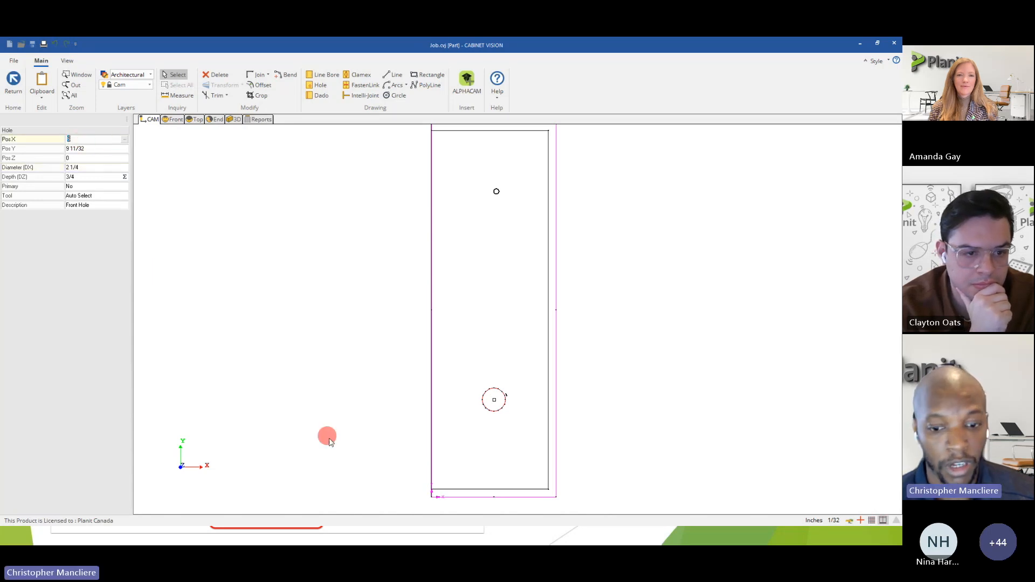
pyautogui.click(126, 139)
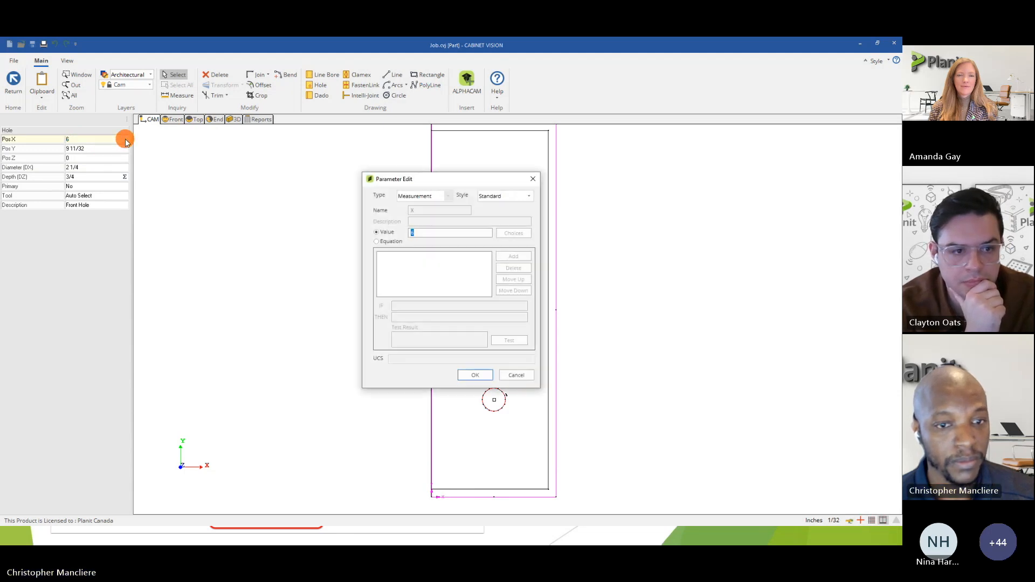
pyautogui.click(380, 243)
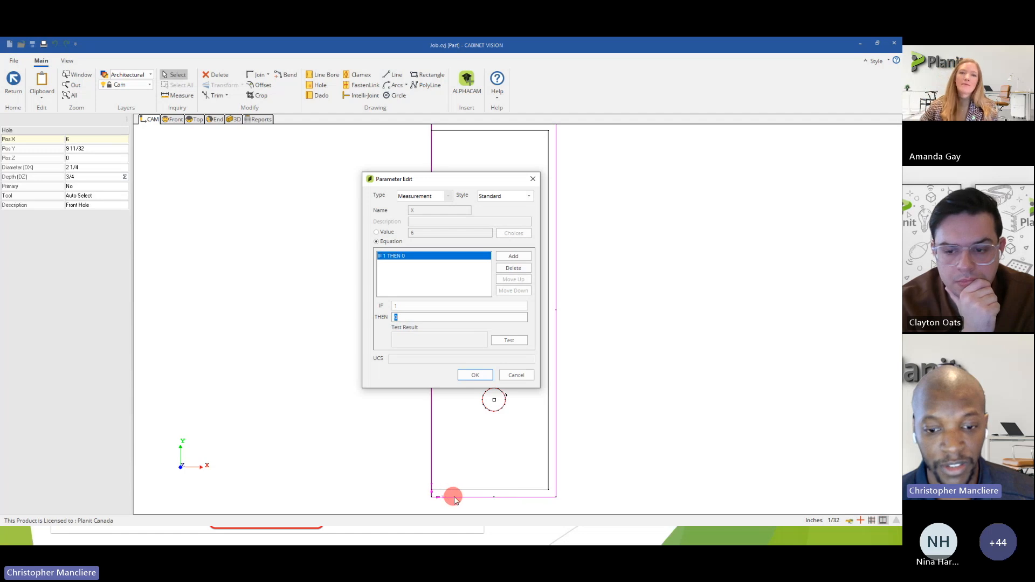
pyautogui.write('DX/2')
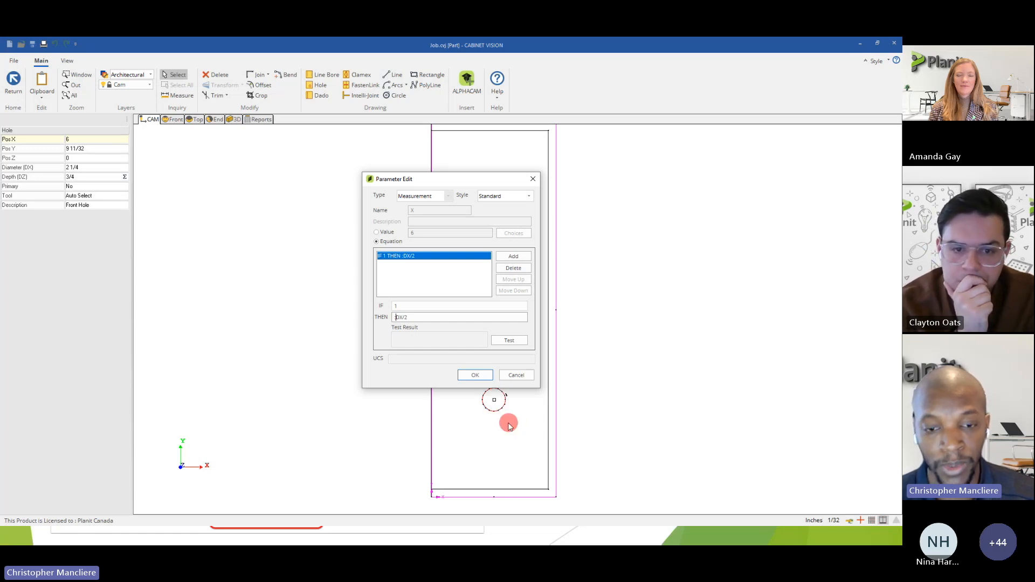
pyautogui.click(507, 340)
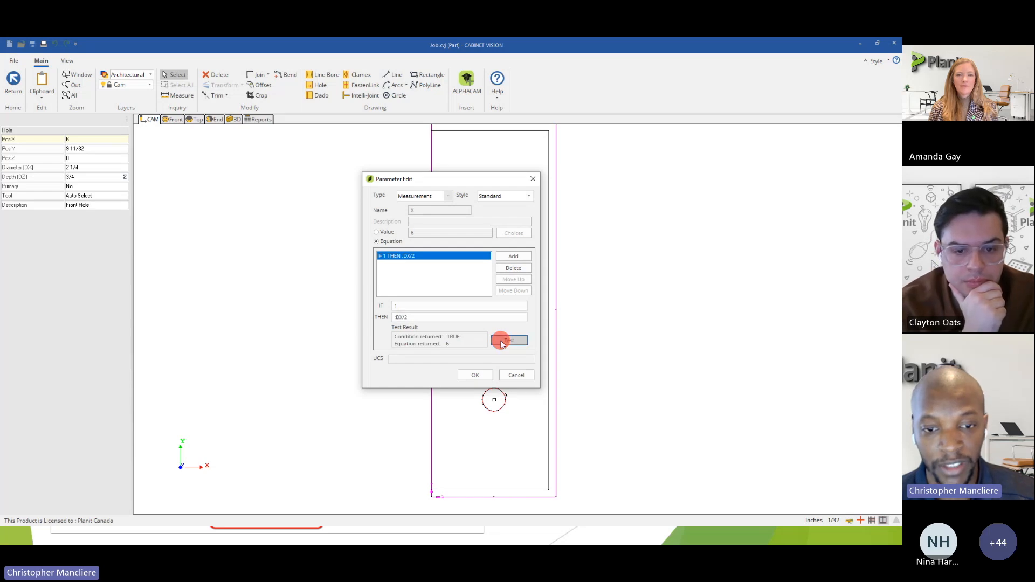
pyautogui.click(394, 318)
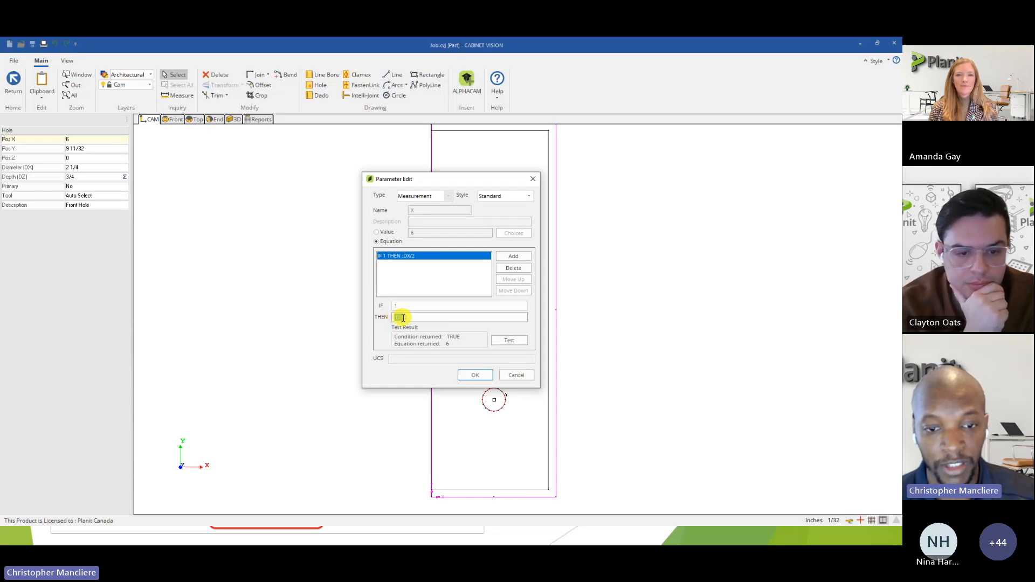
pyautogui.click(409, 318)
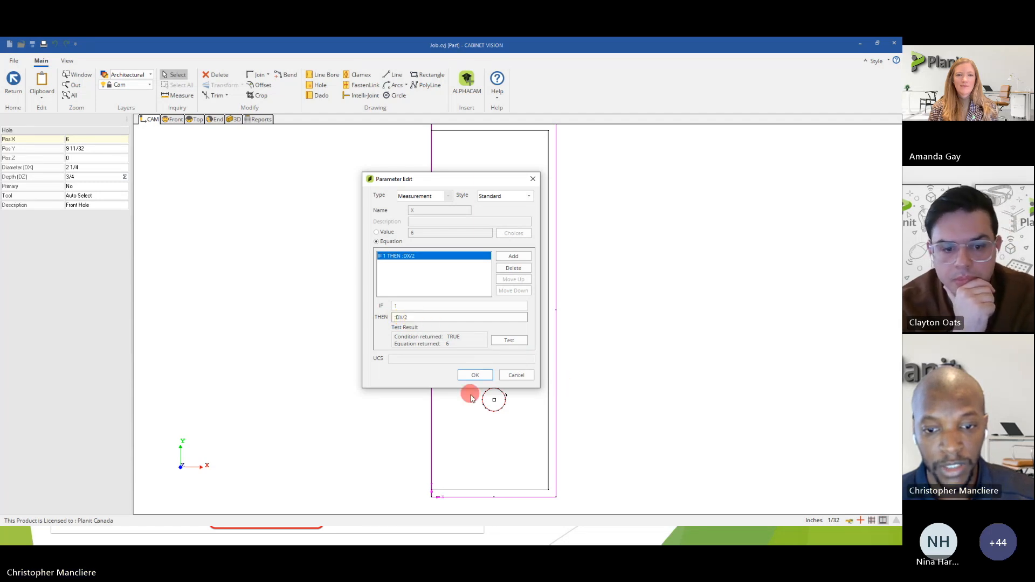
pyautogui.click(475, 376)
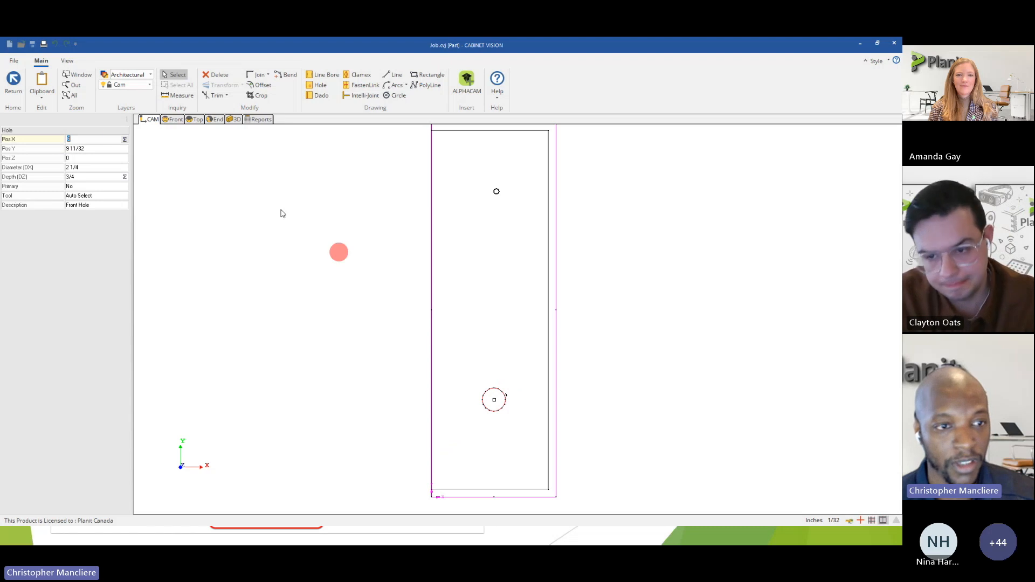
# Drive the lower hole's Y position with the equation :DY/3*1, testing it before accepting.
pyautogui.click(87, 148)
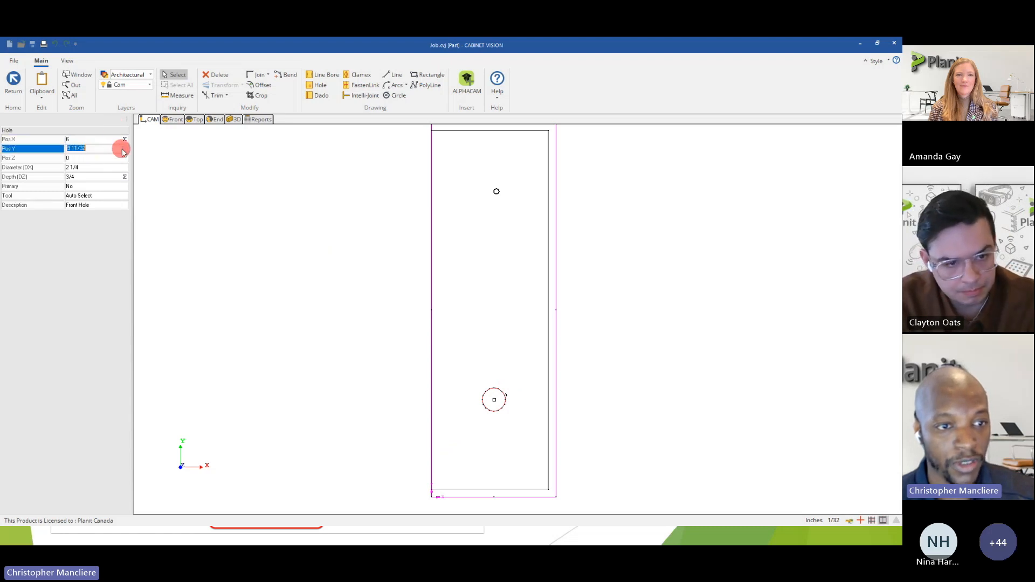
pyautogui.click(122, 152)
pyautogui.click(376, 241)
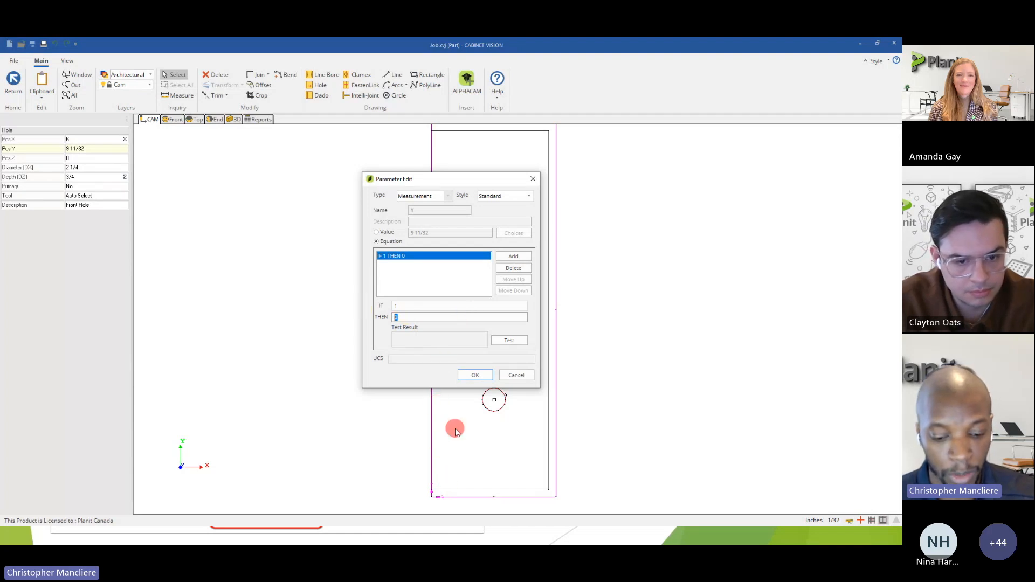
pyautogui.write(':DY /')
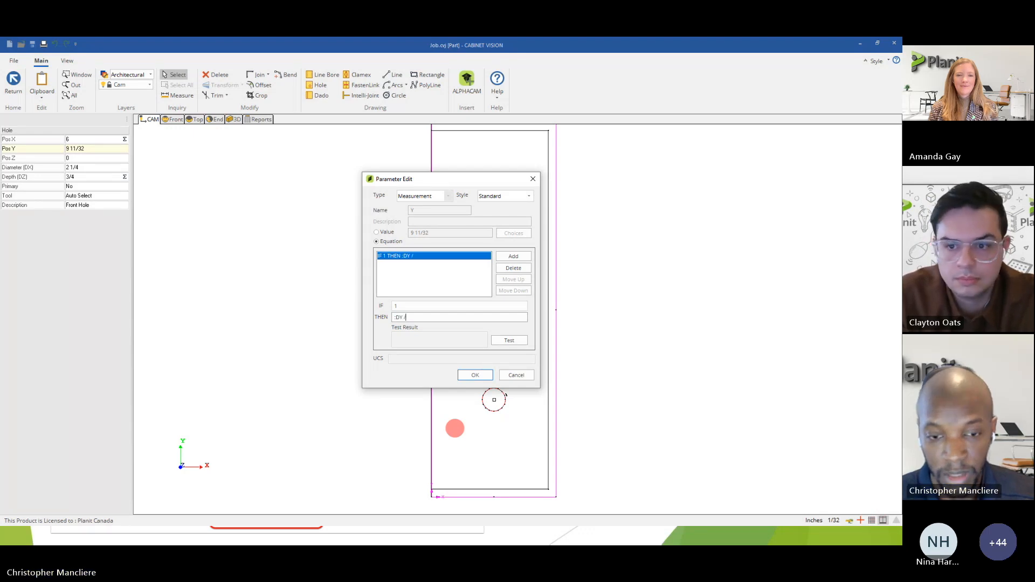
pyautogui.write('3 * 1')
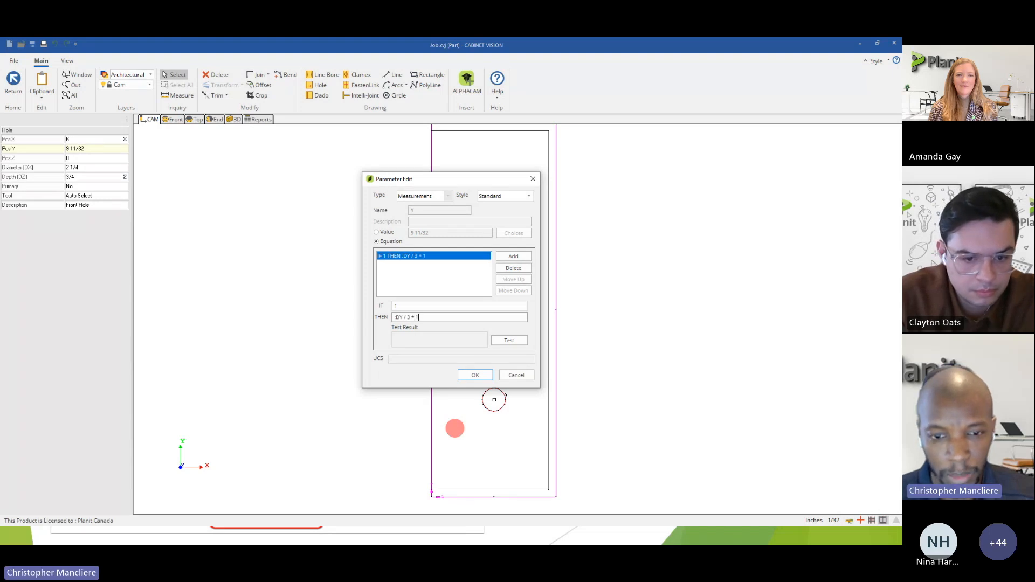
pyautogui.click(505, 342)
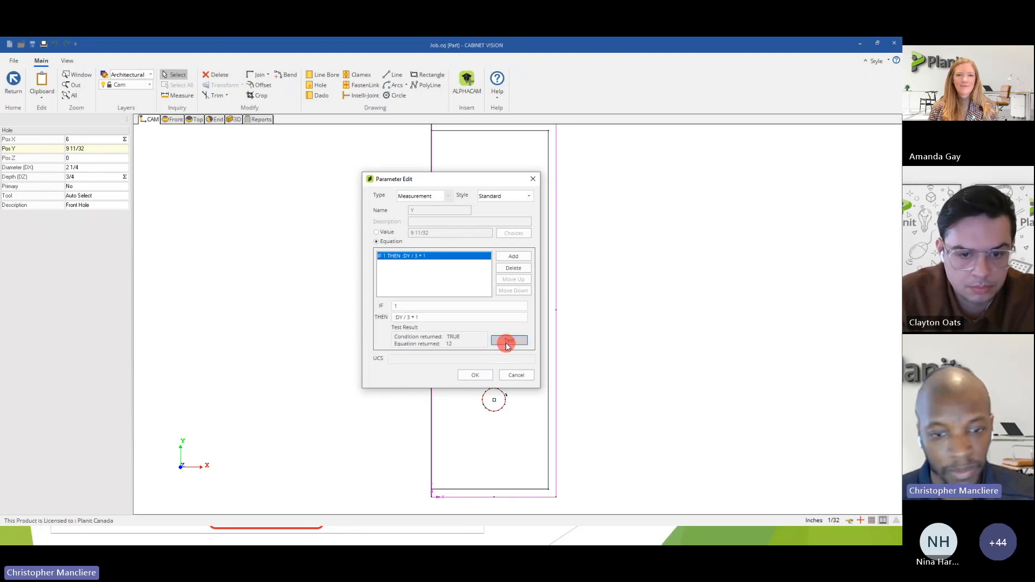
pyautogui.moveTo(454, 185); pyautogui.dragTo(295, 181)
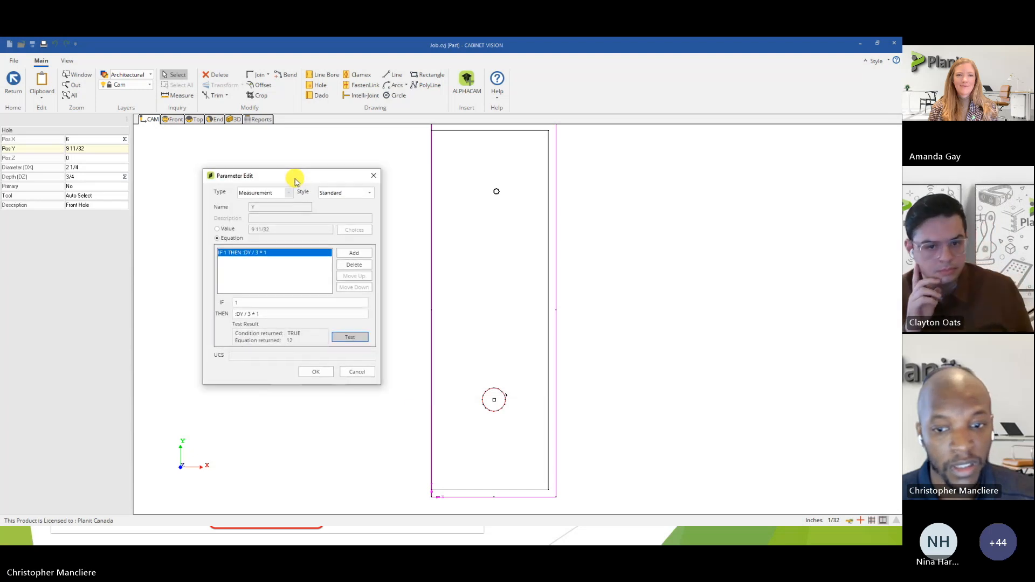
pyautogui.click(244, 315)
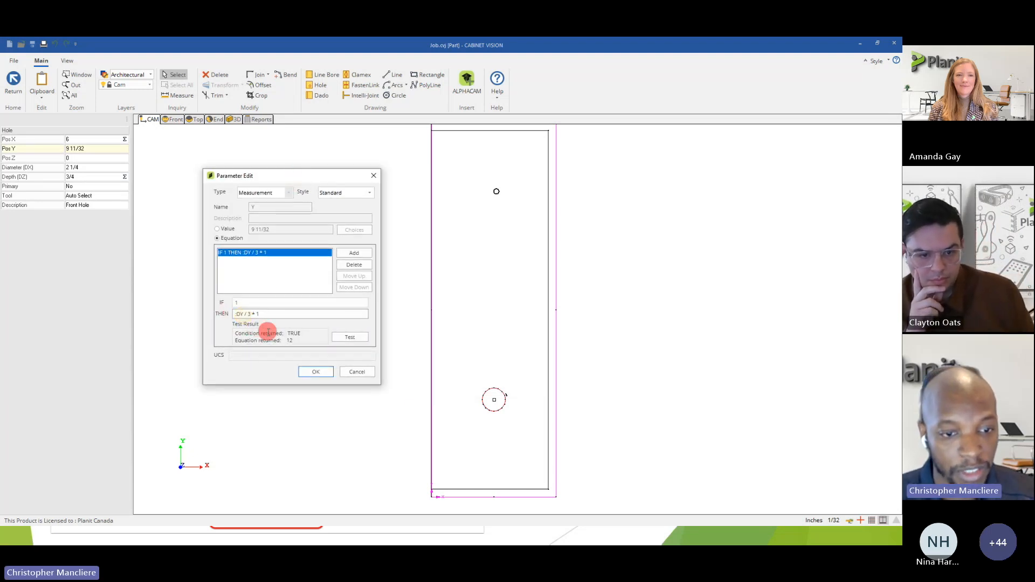
pyautogui.press('Delete')
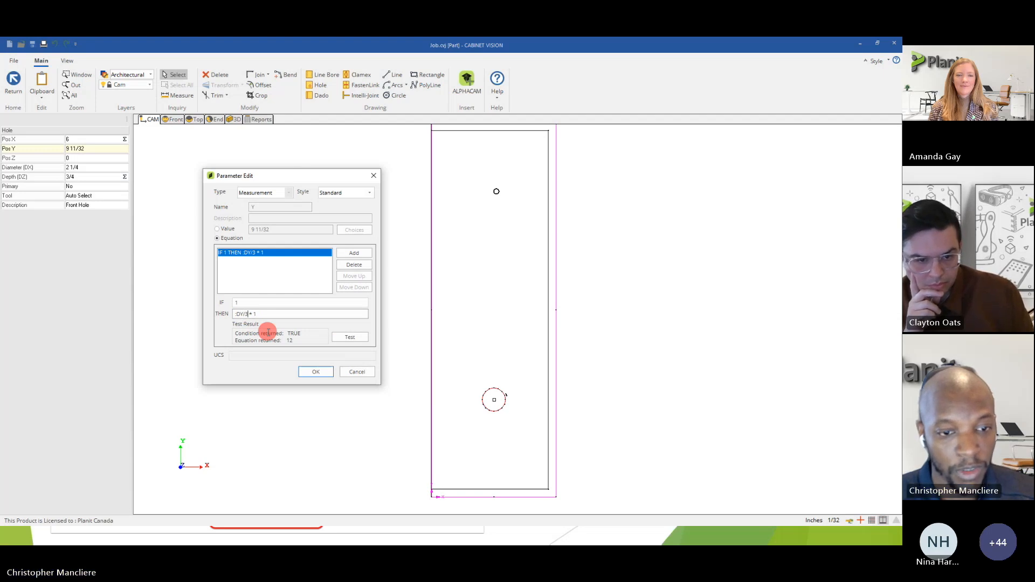
pyautogui.press('Delete')
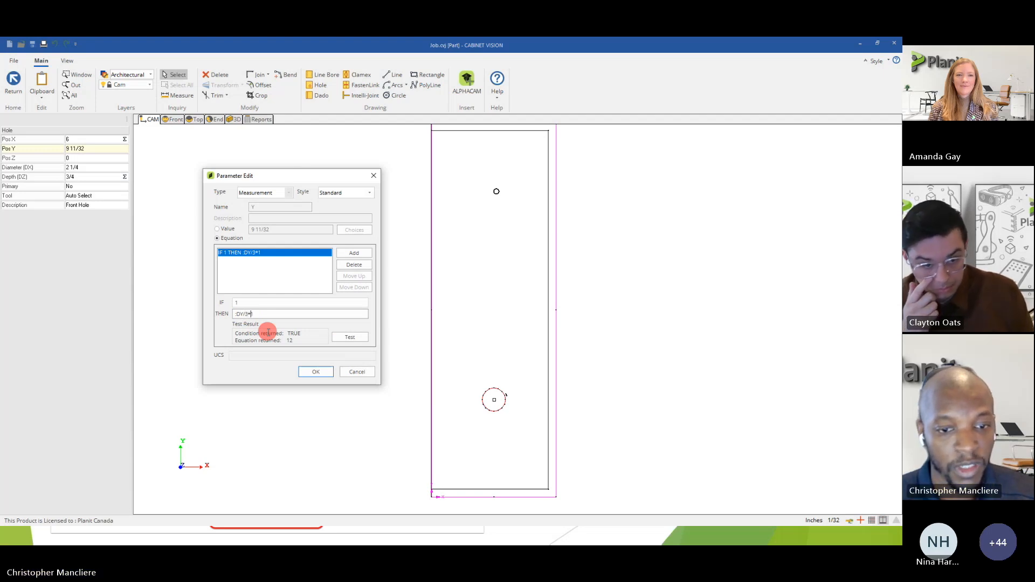
pyautogui.click(350, 337)
pyautogui.click(315, 371)
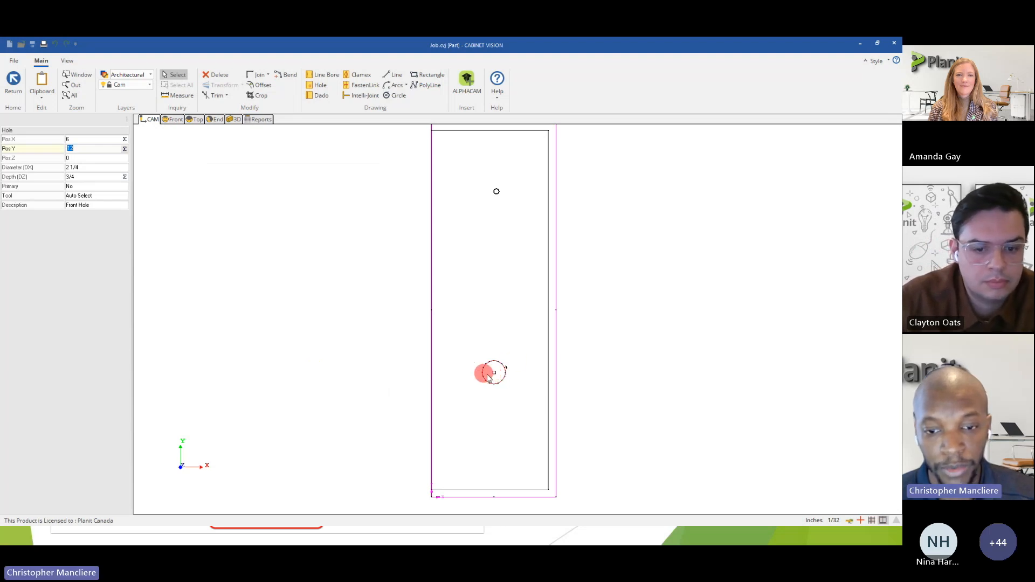
# Set the upper hole's diameter to 2 1/4 inches and drive its depth with the tested equation :DZ.
pyautogui.click(496, 192)
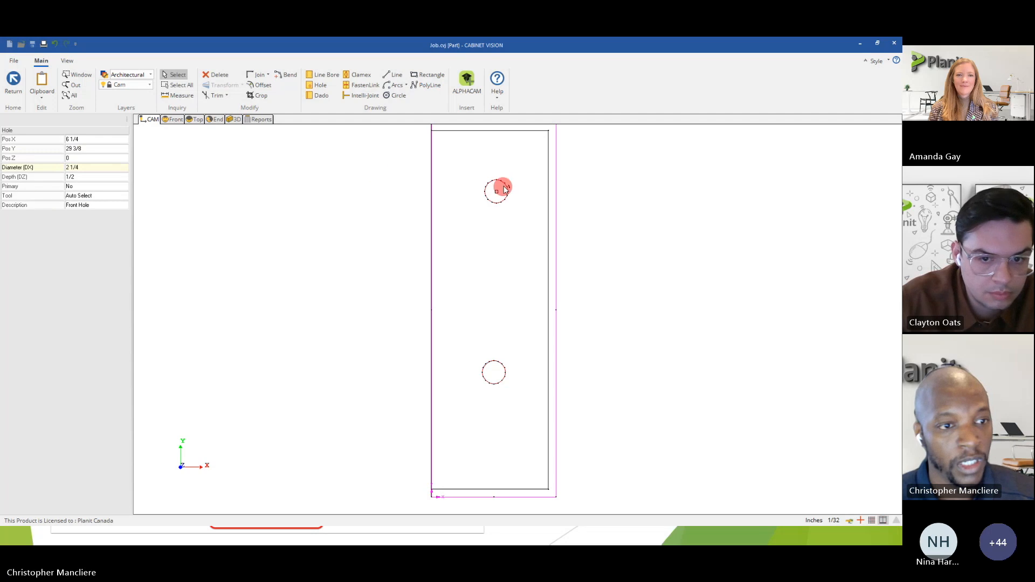
pyautogui.click(113, 178)
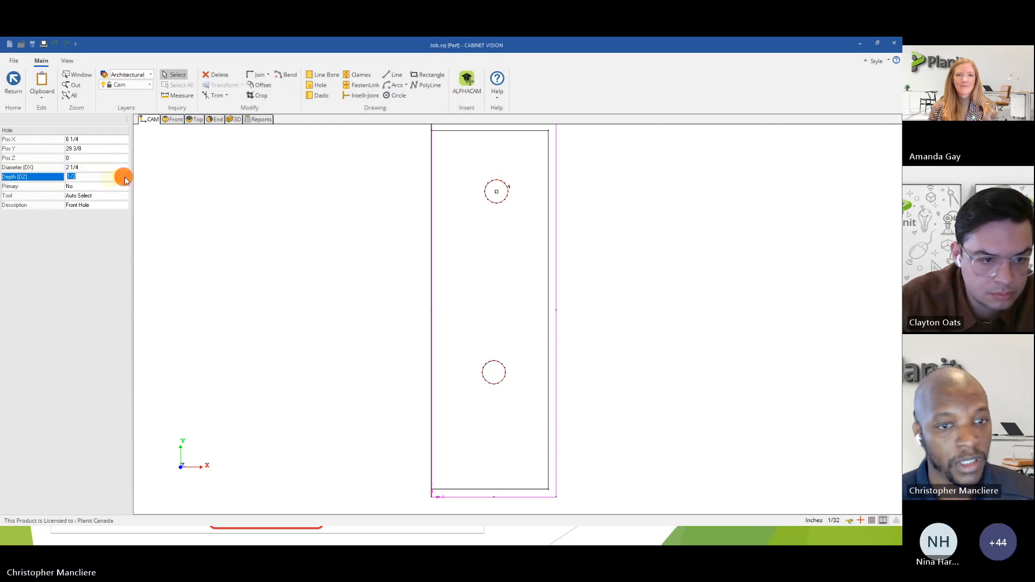
pyautogui.click(125, 177)
pyautogui.click(381, 243)
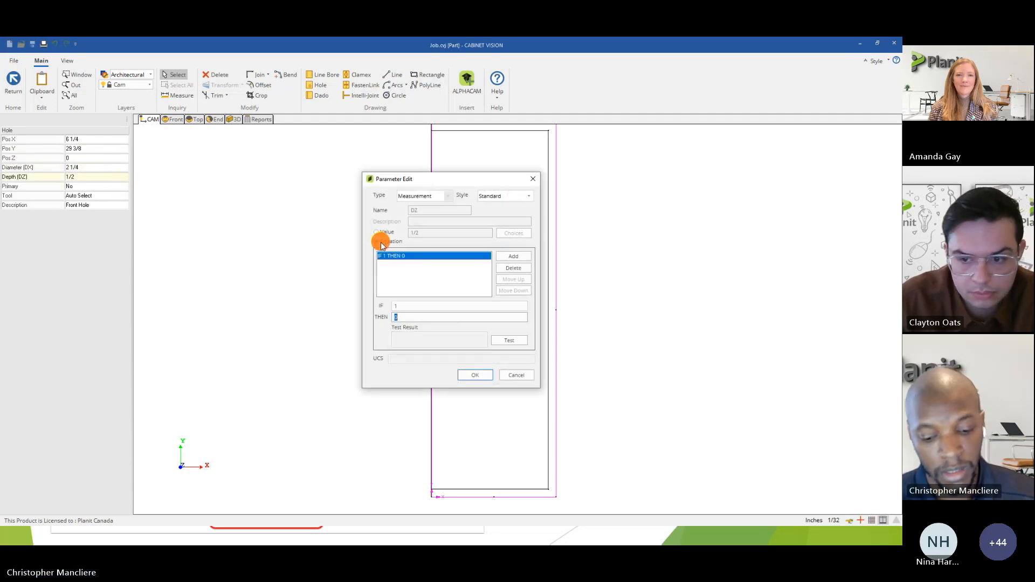
pyautogui.write('-DZ')
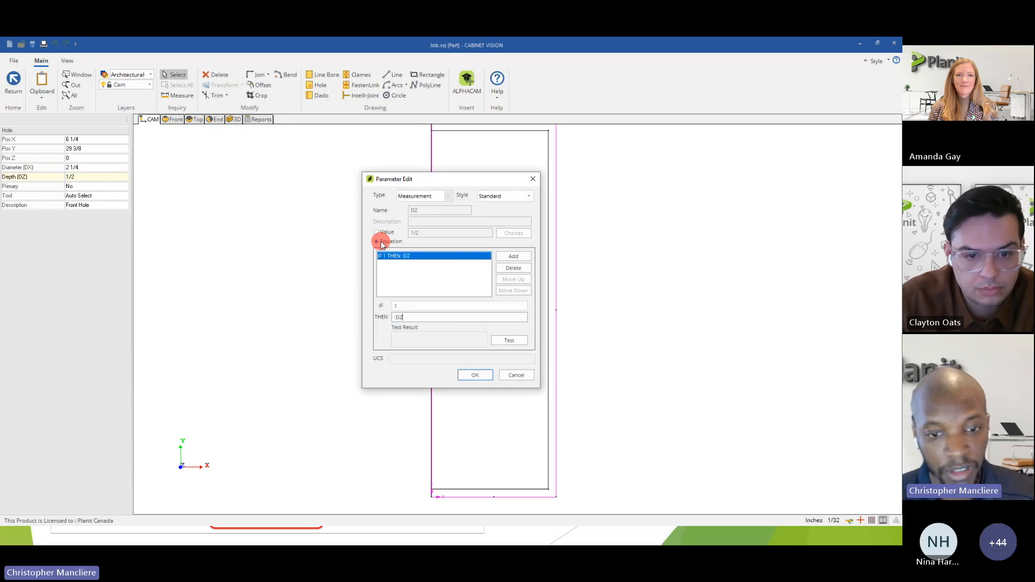
pyautogui.click(499, 341)
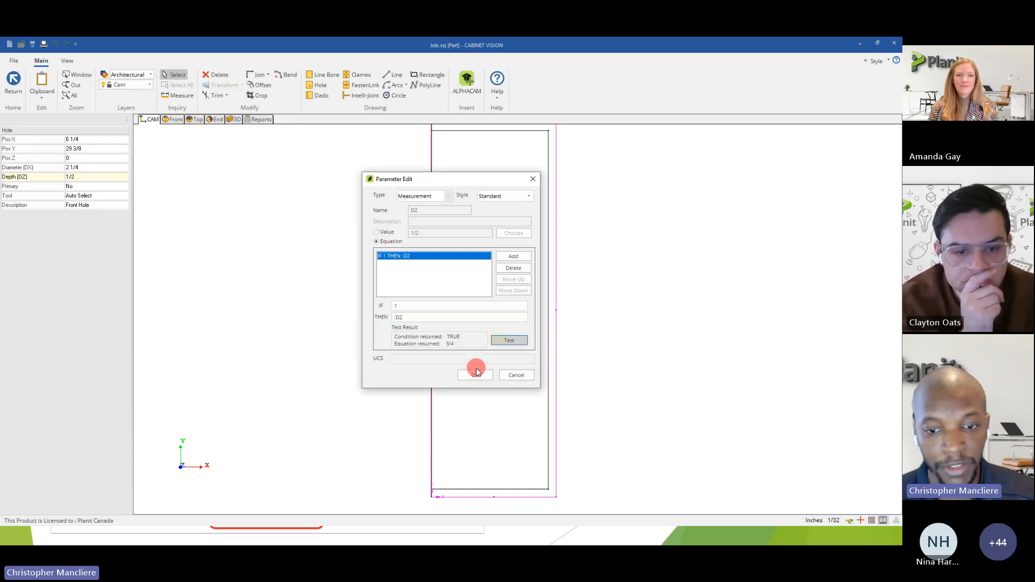
pyautogui.click(478, 376)
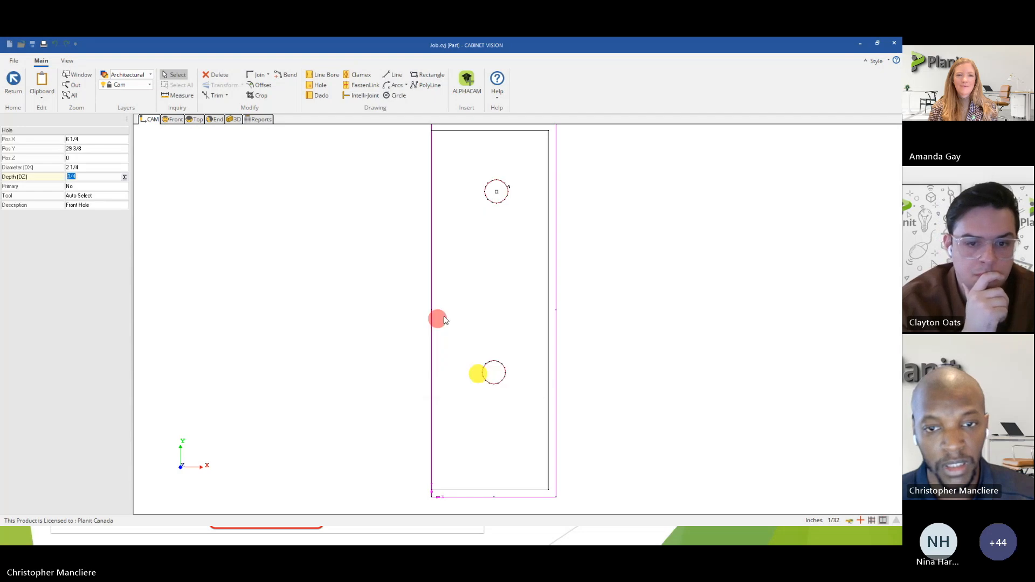
# Drive the upper hole's X position with the equation :DX/2, testing it before accepting.
pyautogui.click(89, 141)
pyautogui.click(124, 140)
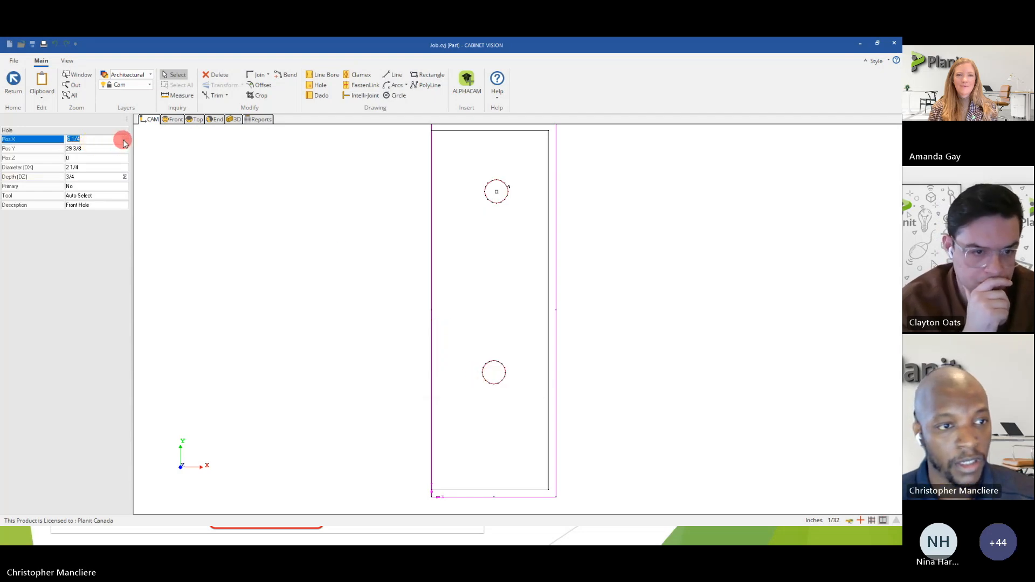
pyautogui.click(398, 244)
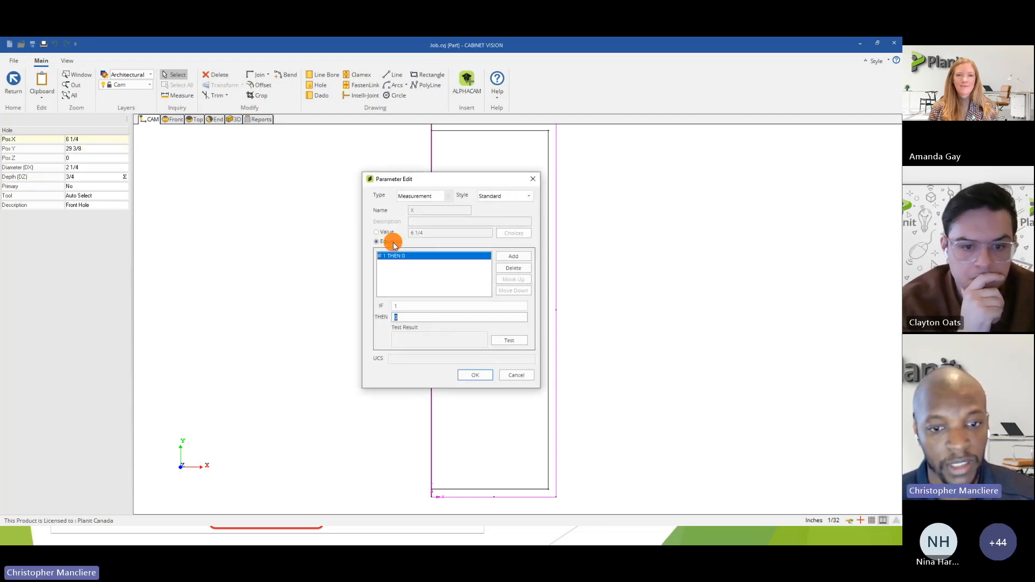
pyautogui.write('-')
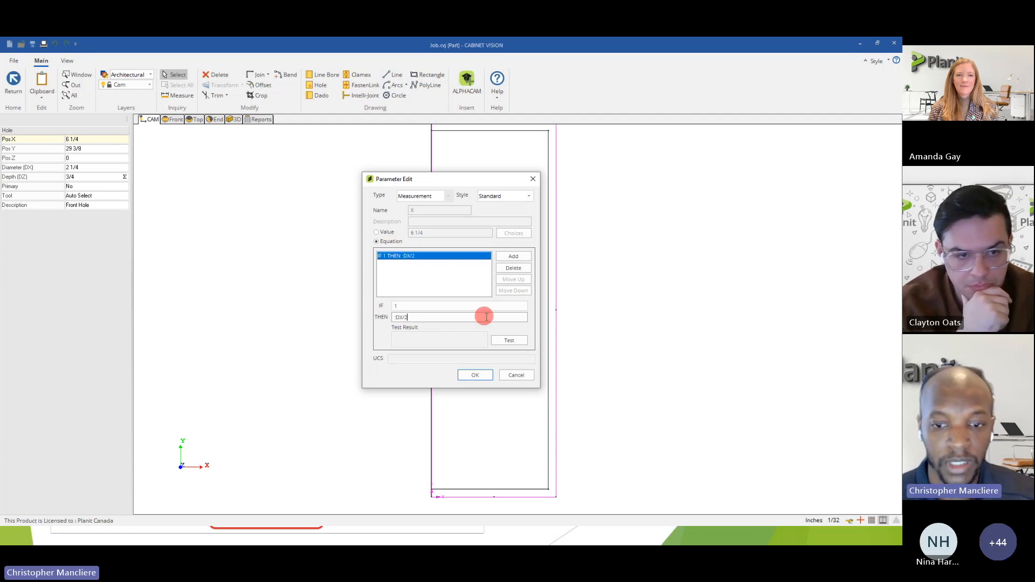
pyautogui.click(505, 341)
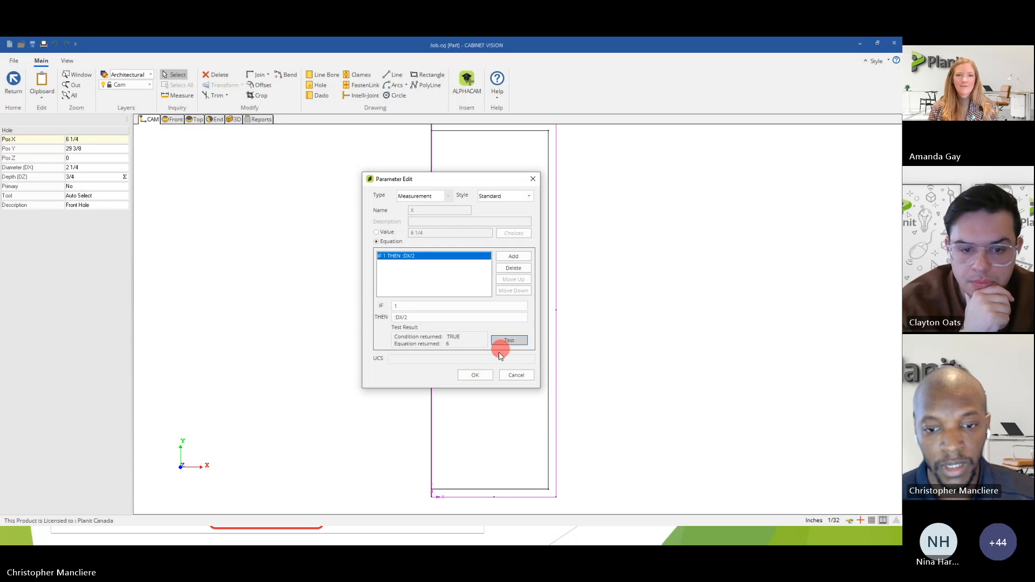
pyautogui.click(475, 376)
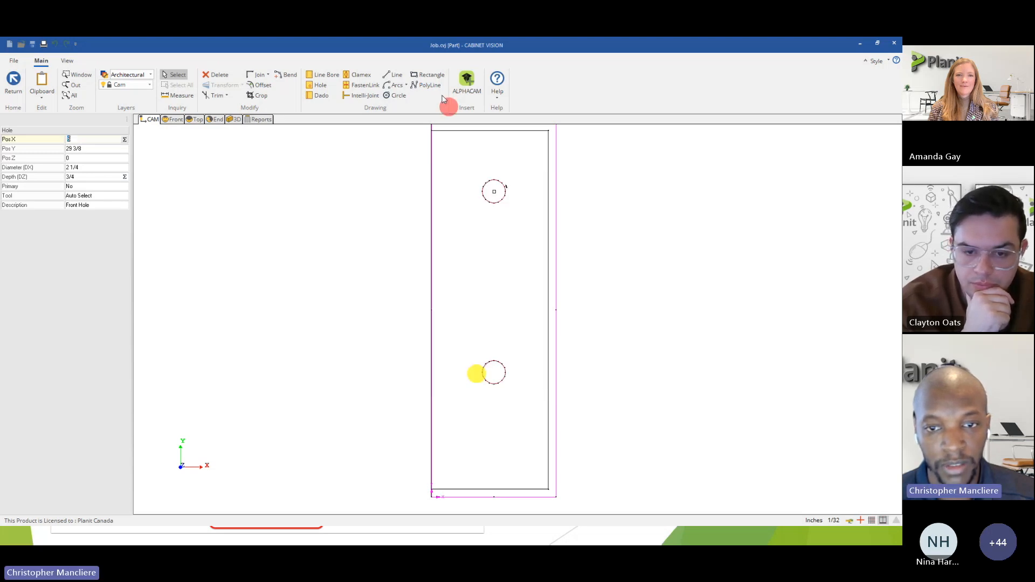
# Drive the upper hole's Y position with the equation :DY/3*2, testing it before accepting.
pyautogui.click(109, 150)
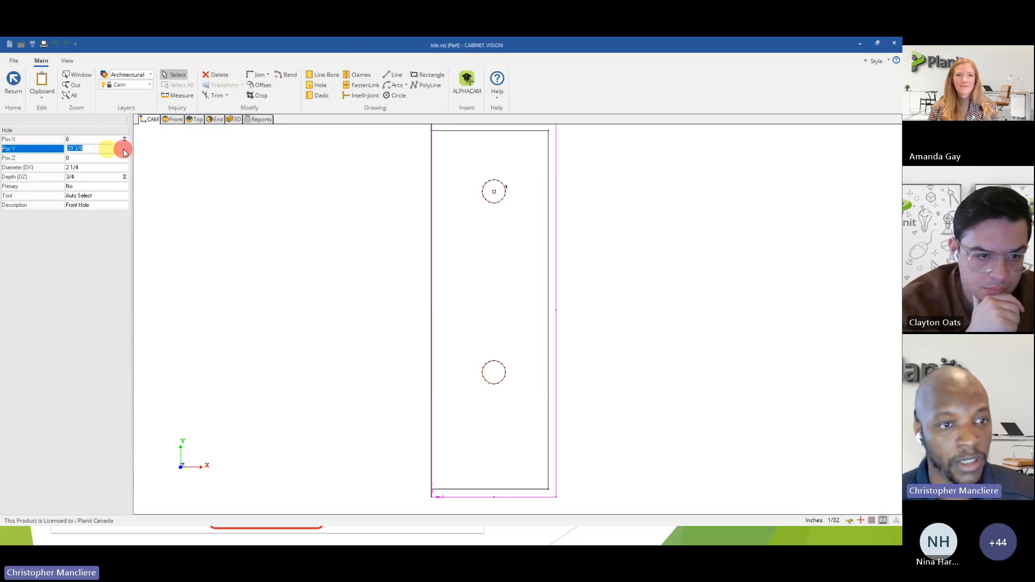
pyautogui.click(123, 152)
pyautogui.click(375, 243)
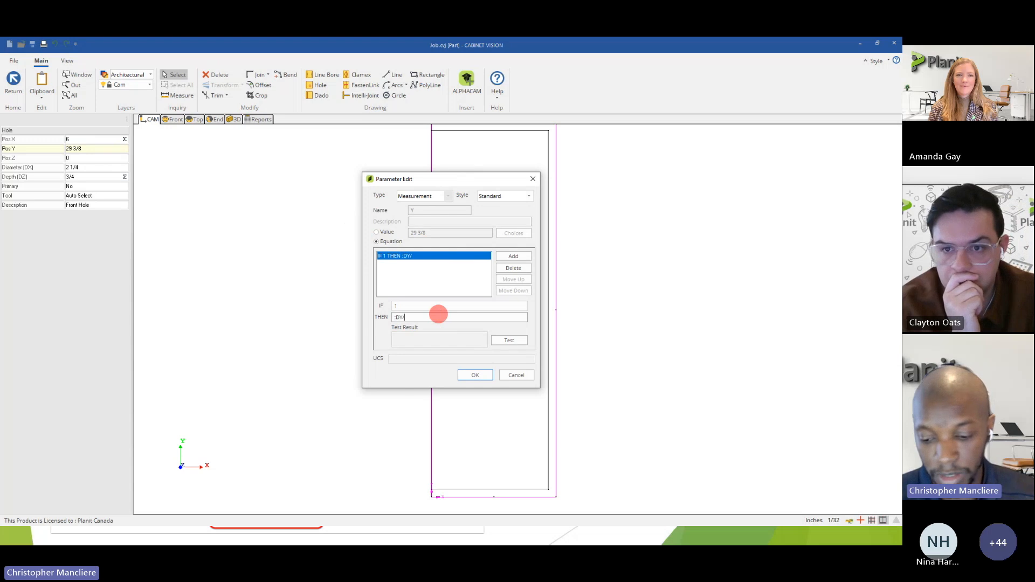
pyautogui.write('*')
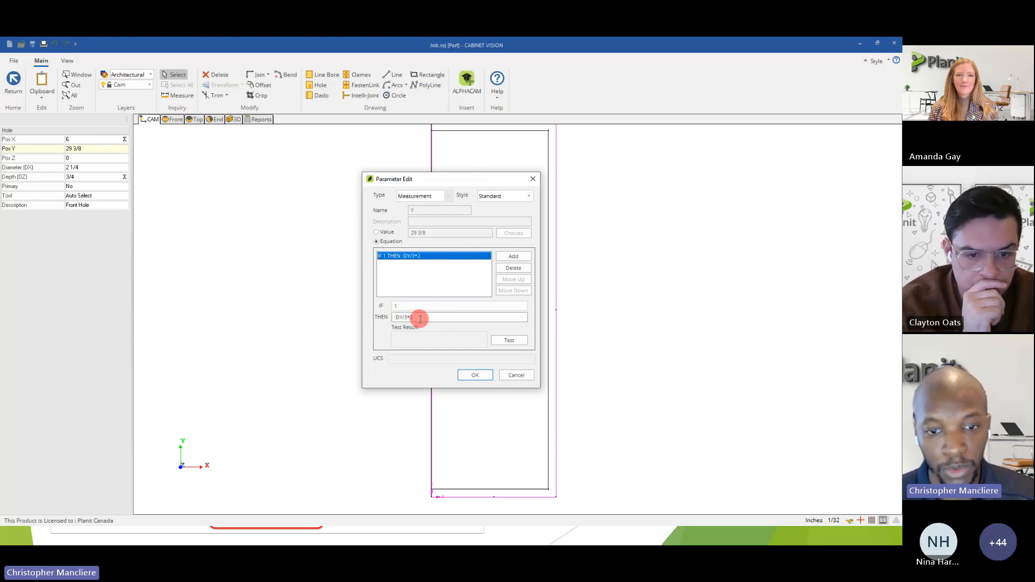
pyautogui.click(510, 340)
pyautogui.moveTo(458, 184); pyautogui.dragTo(306, 176)
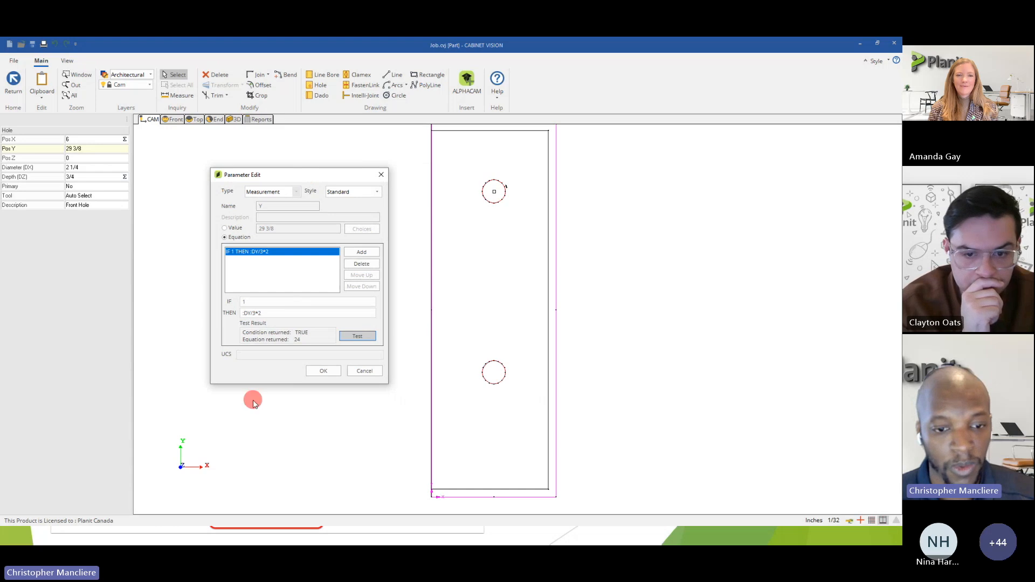
pyautogui.click(327, 371)
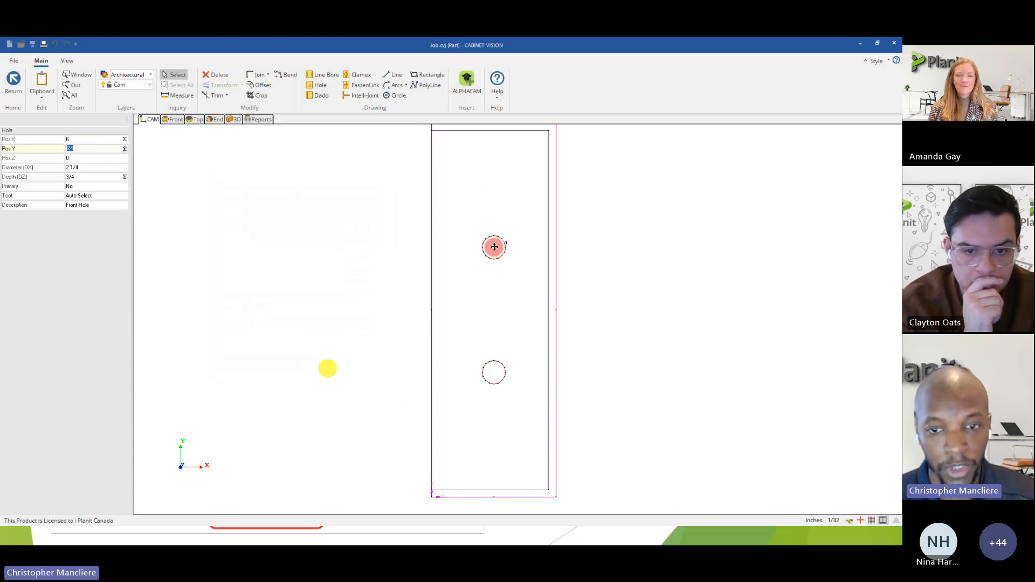
# Measure the vertical spacing along the panel's edge from end corner to lower hole, between the holes, and from upper hole to opposite corner.
pyautogui.scroll(-2, 549, 223)
pyautogui.scroll(2, 526, 233)
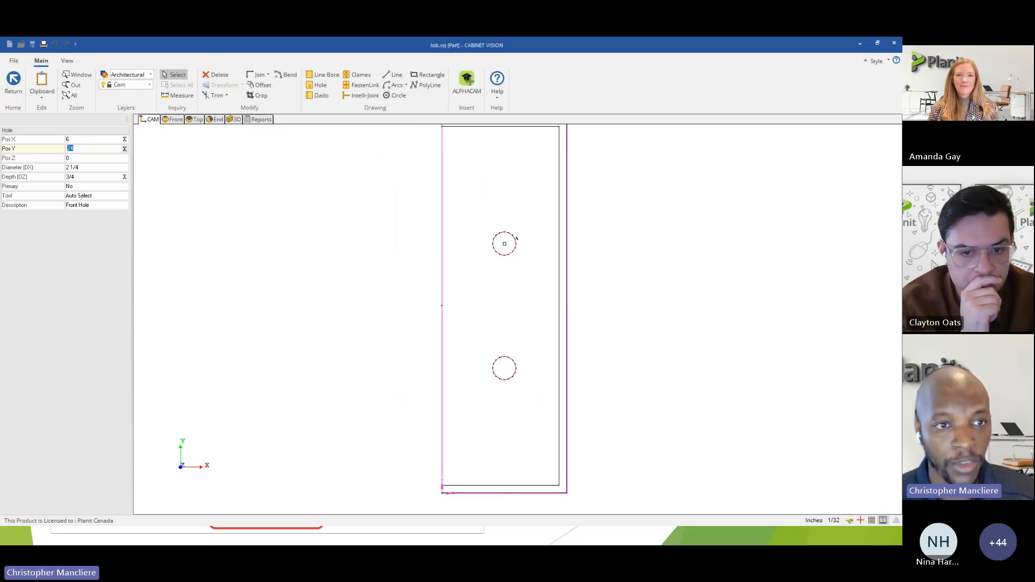
pyautogui.click(175, 95)
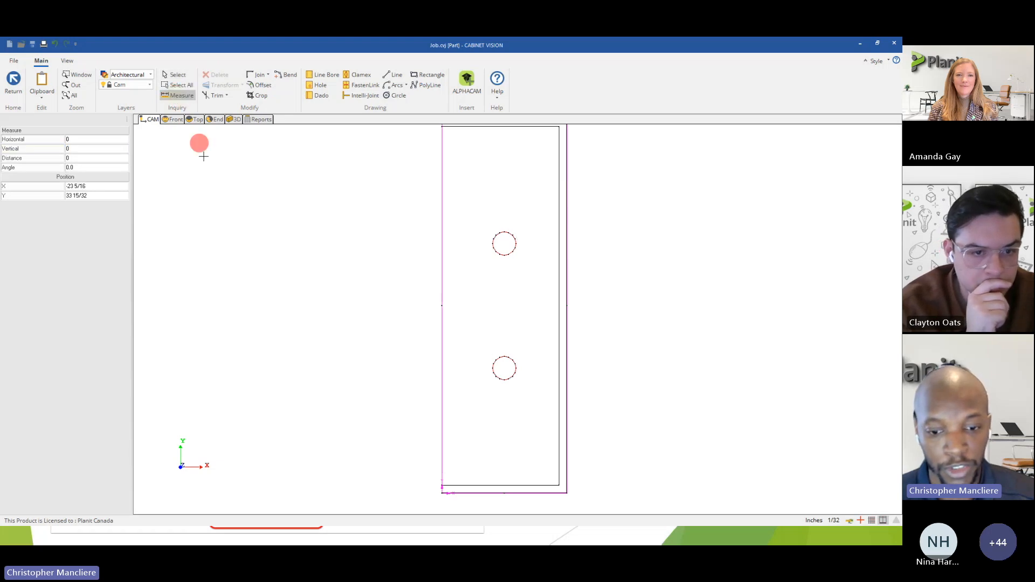
pyautogui.click(442, 491)
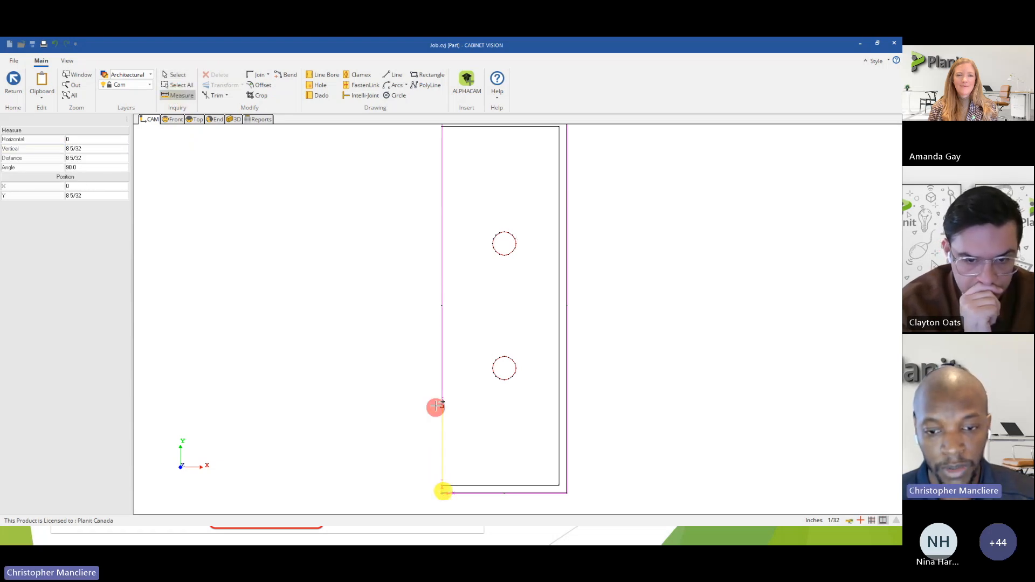
pyautogui.click(446, 367)
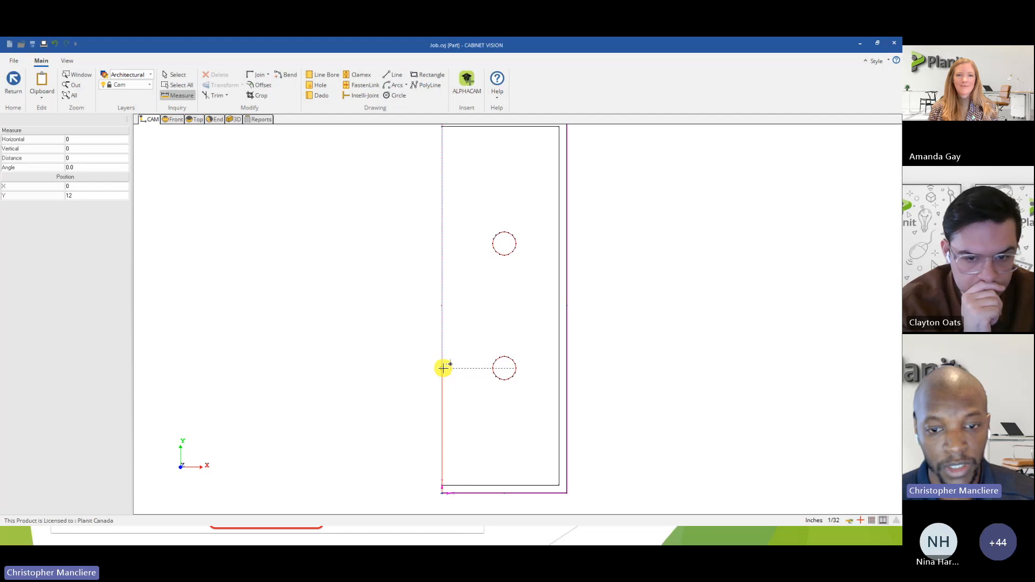
pyautogui.click(448, 244)
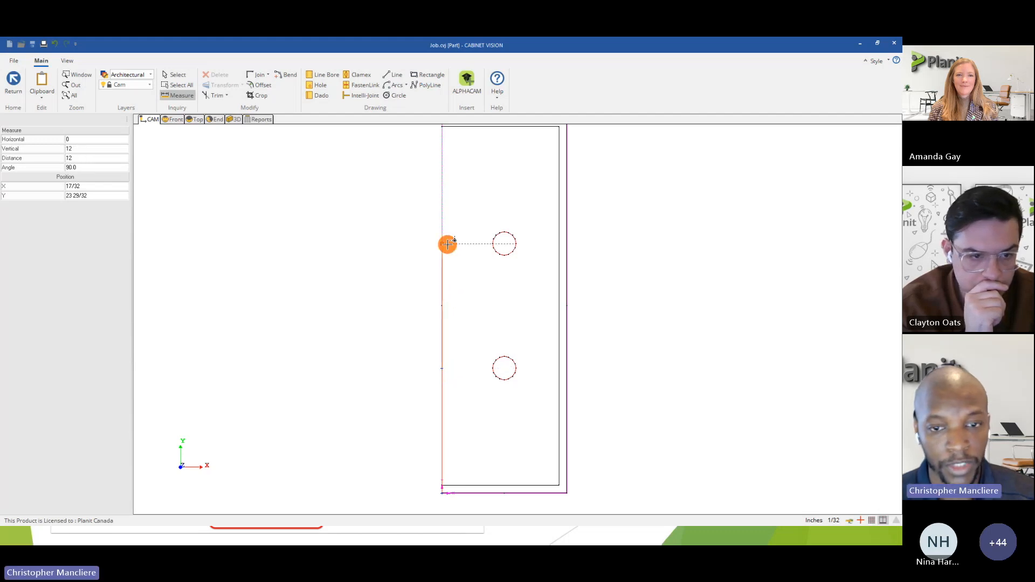
pyautogui.moveTo(446, 195); pyautogui.dragTo(441, 251, button='middle')
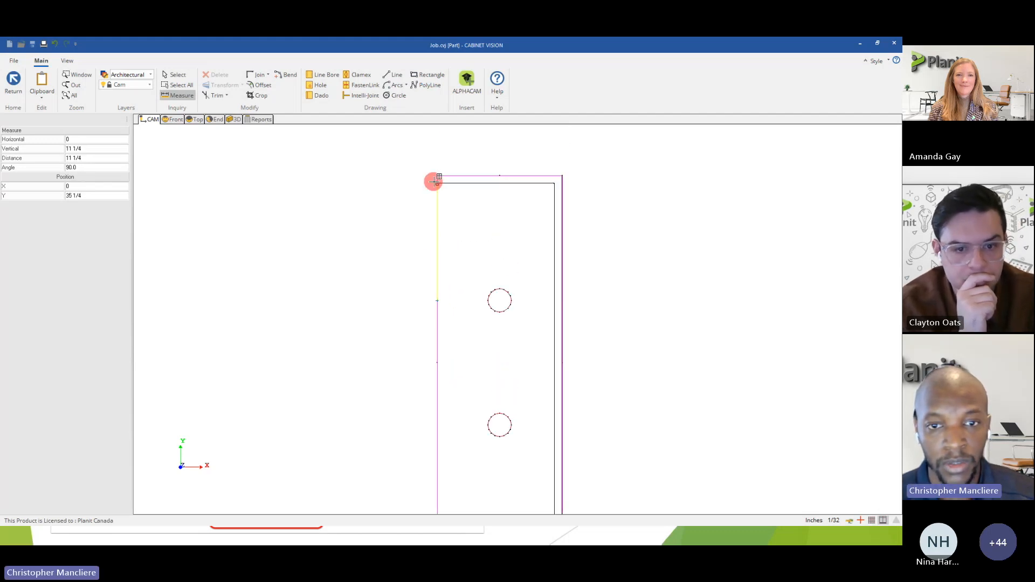
pyautogui.click(439, 173)
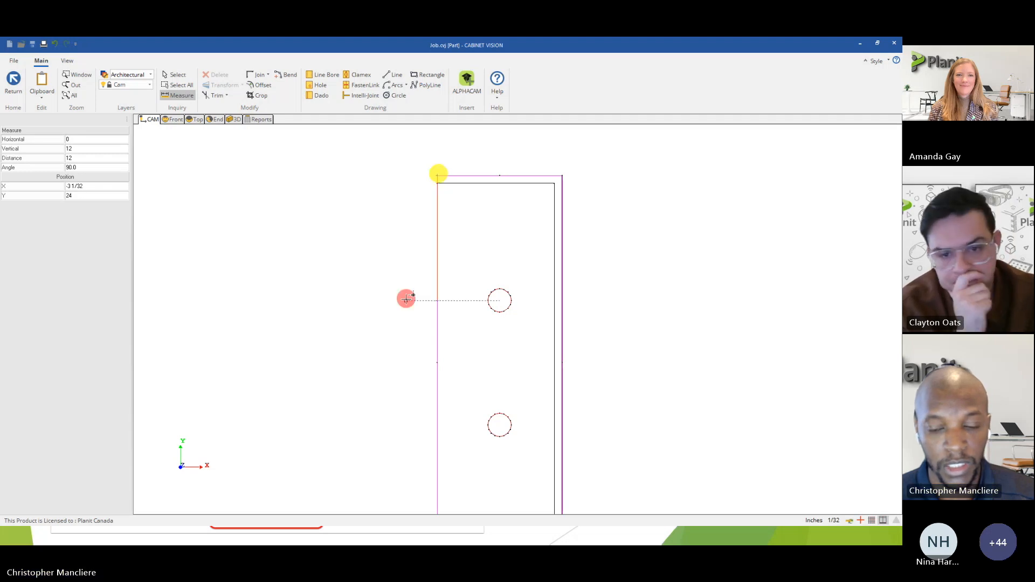
pyautogui.scroll(-2, 406, 296)
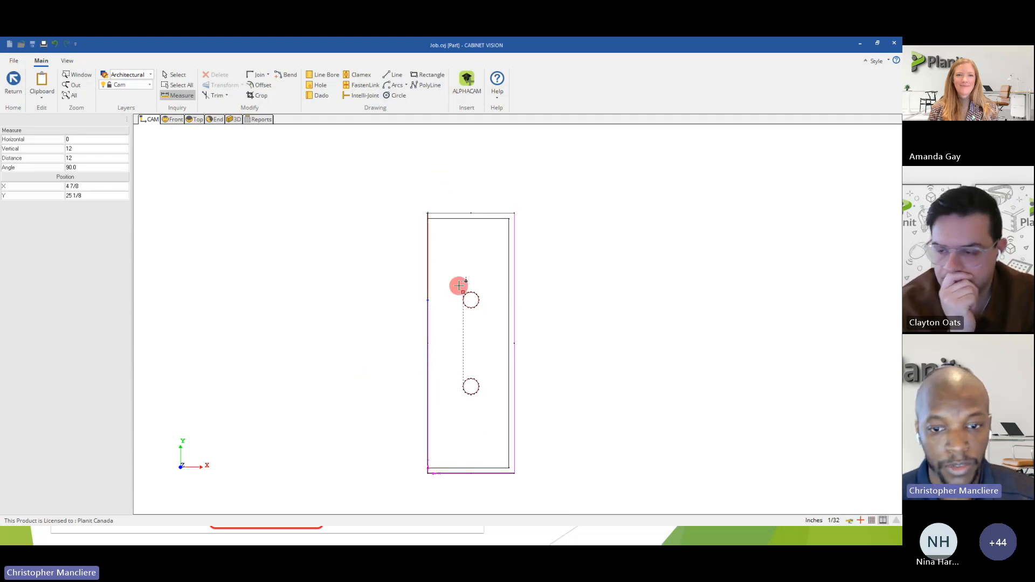
# Return to the shelf assembly and examine the light holes in the bottom panel from below and the front in 3D.
pyautogui.click(7, 92)
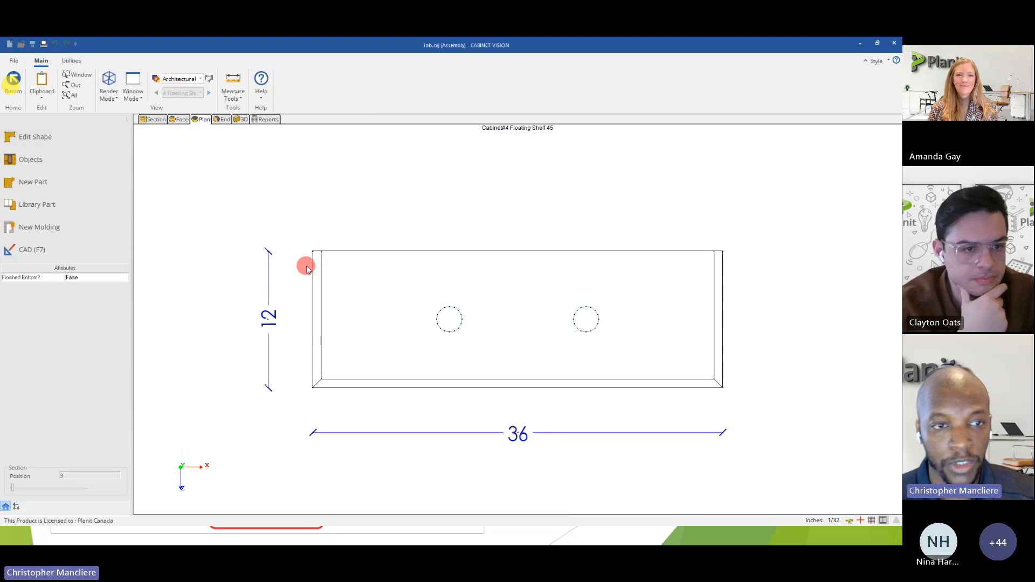
pyautogui.click(238, 119)
pyautogui.moveTo(394, 337)
pyautogui.mouseDown()
pyautogui.moveTo(383, 249)
pyautogui.moveTo(399, 273)
pyautogui.mouseUp()
pyautogui.moveTo(455, 321); pyautogui.dragTo(243, 335)
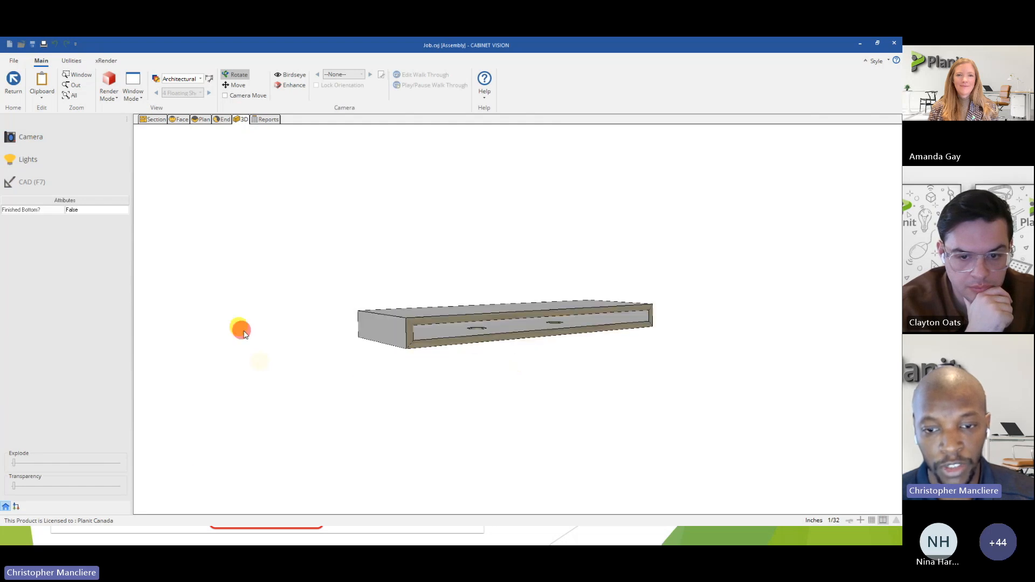
pyautogui.moveTo(367, 328); pyautogui.dragTo(396, 333)
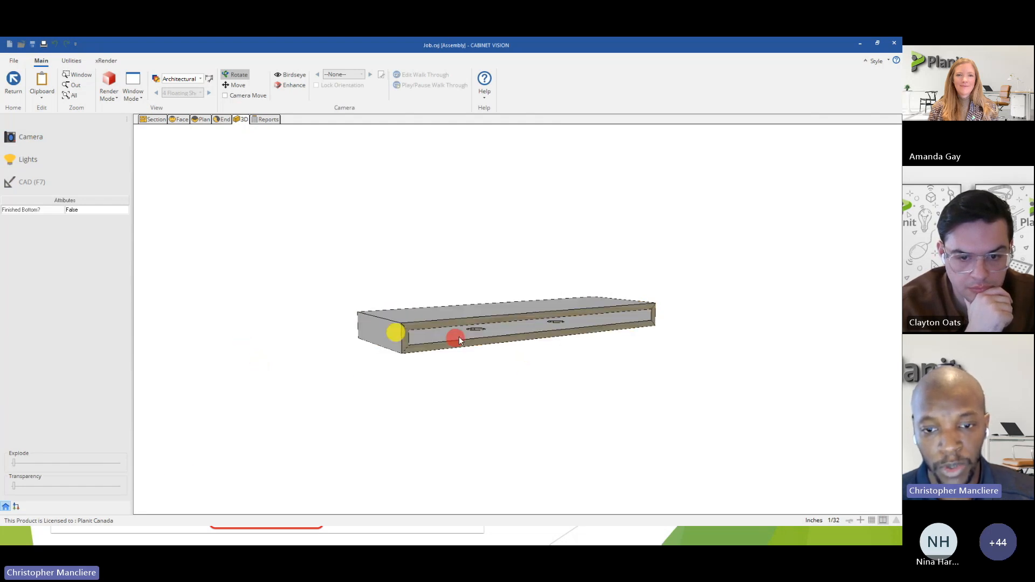
pyautogui.scroll(4, 513, 326)
pyautogui.scroll(2, 514, 323)
pyautogui.scroll(-5, 683, 299)
pyautogui.moveTo(437, 321); pyautogui.dragTo(460, 295)
# Return to the wall elevation and place one copy of the floating shelf between the original and the neighbouring upper cabinet.
pyautogui.click(21, 95)
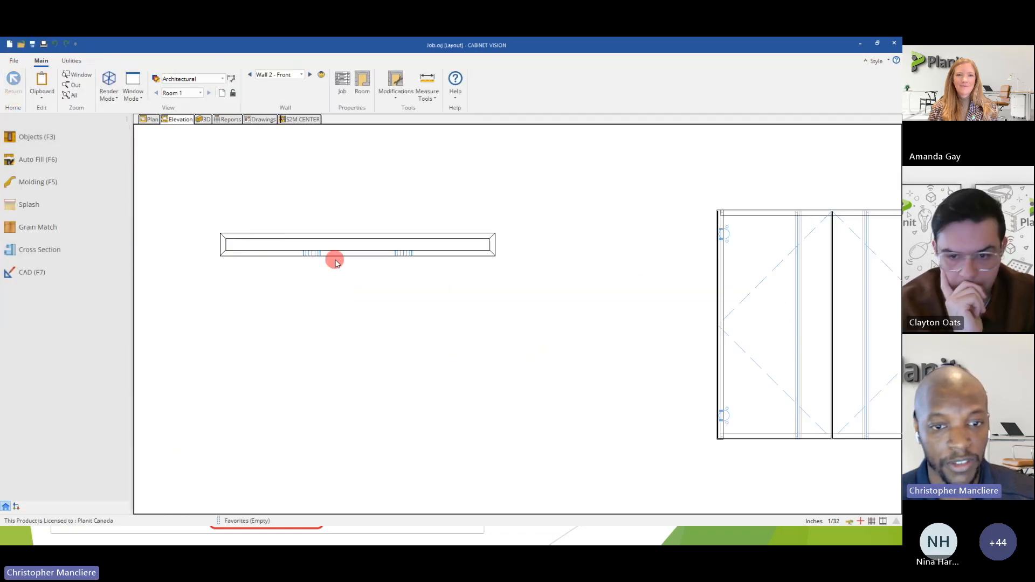
pyautogui.rightClick(325, 252)
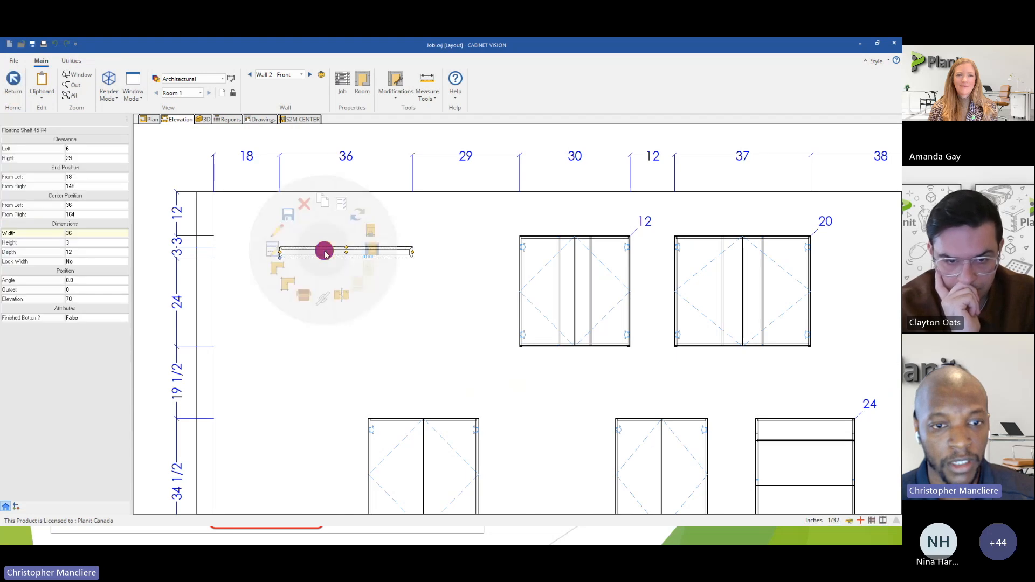
pyautogui.click(324, 203)
pyautogui.click(465, 259)
pyautogui.rightClick(428, 291)
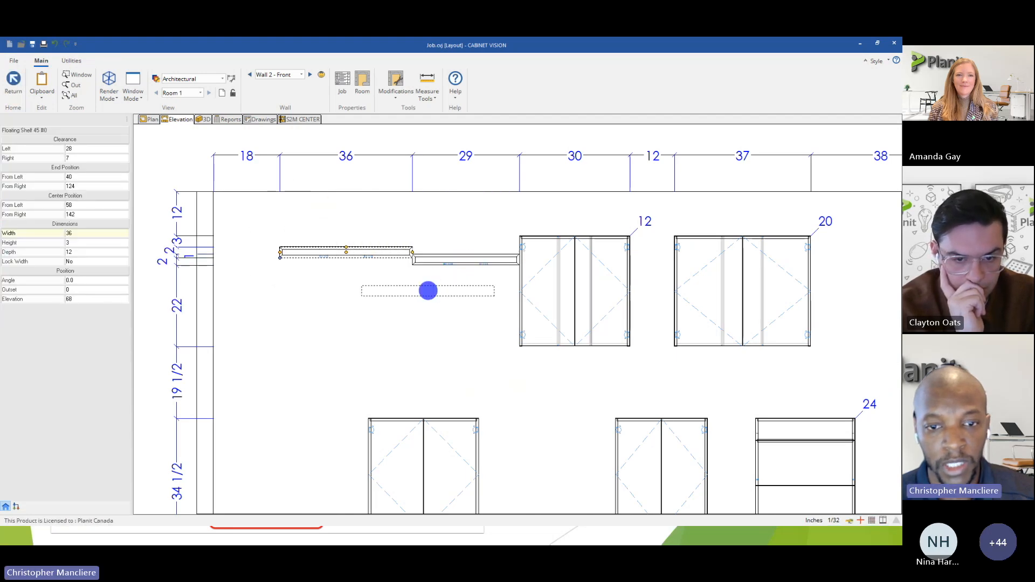
# Move the copied shelf below the original to an elevation of about 67 inches and stretch it to about 46 inches wide.
pyautogui.click(440, 261)
pyautogui.moveTo(416, 264); pyautogui.dragTo(370, 262)
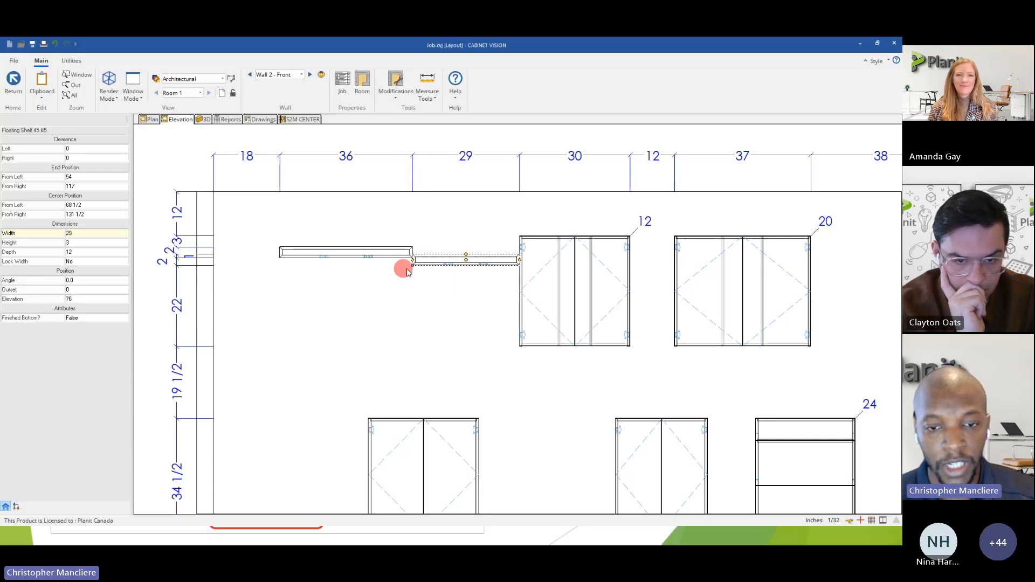
pyautogui.moveTo(465, 259); pyautogui.dragTo(335, 293)
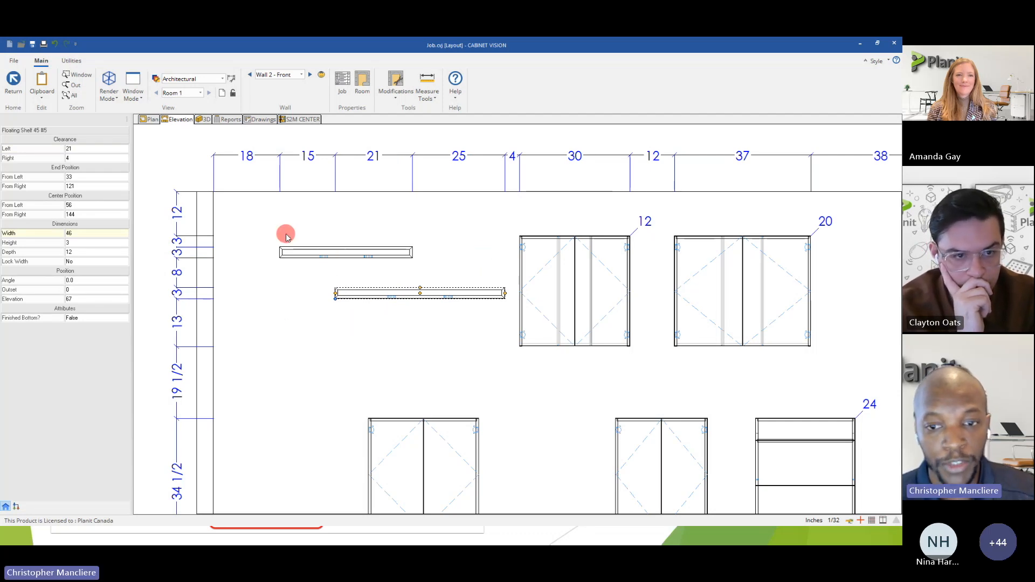
# Open the original 36-inch floating shelf in plan view and edit its Floating Shelf Bottom panel.
pyautogui.click(301, 255)
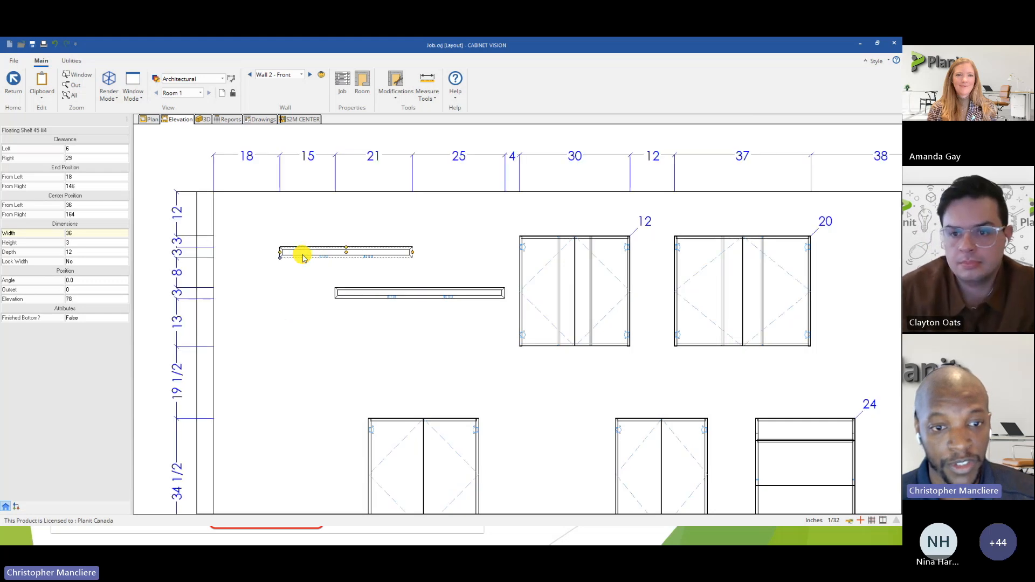
pyautogui.doubleClick(302, 255)
pyautogui.click(203, 119)
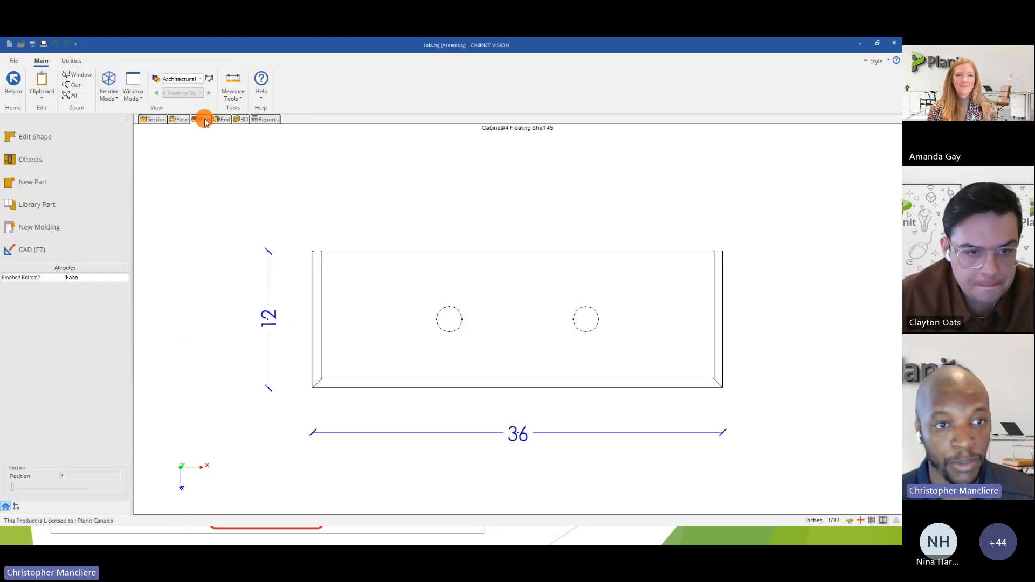
pyautogui.click(353, 284)
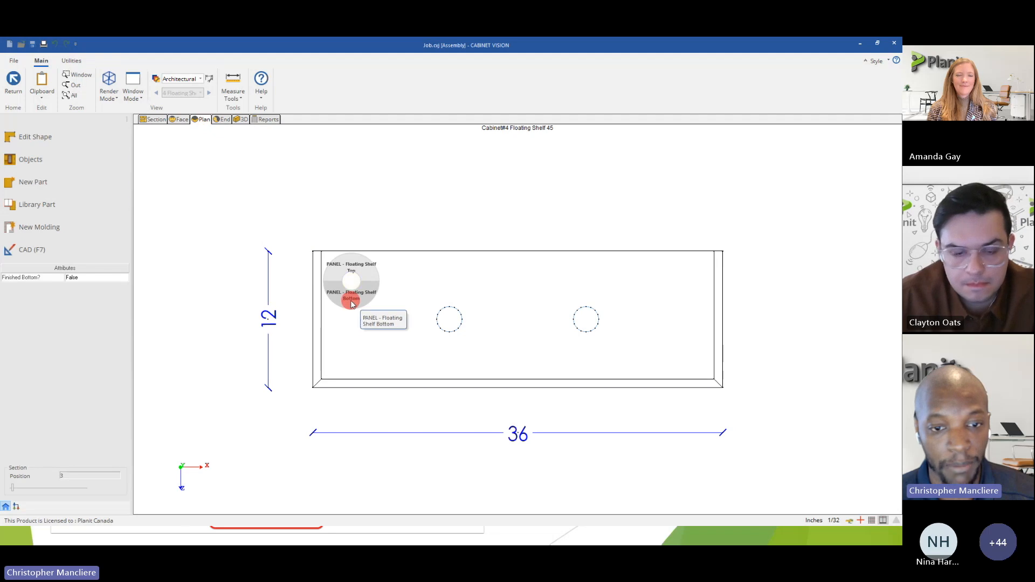
pyautogui.rightClick(352, 303)
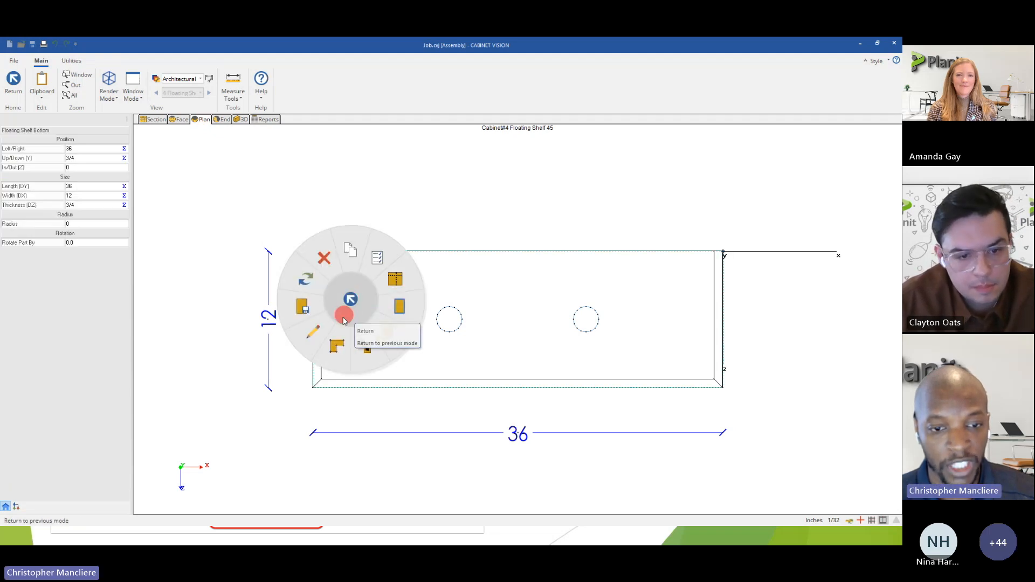
pyautogui.click(318, 332)
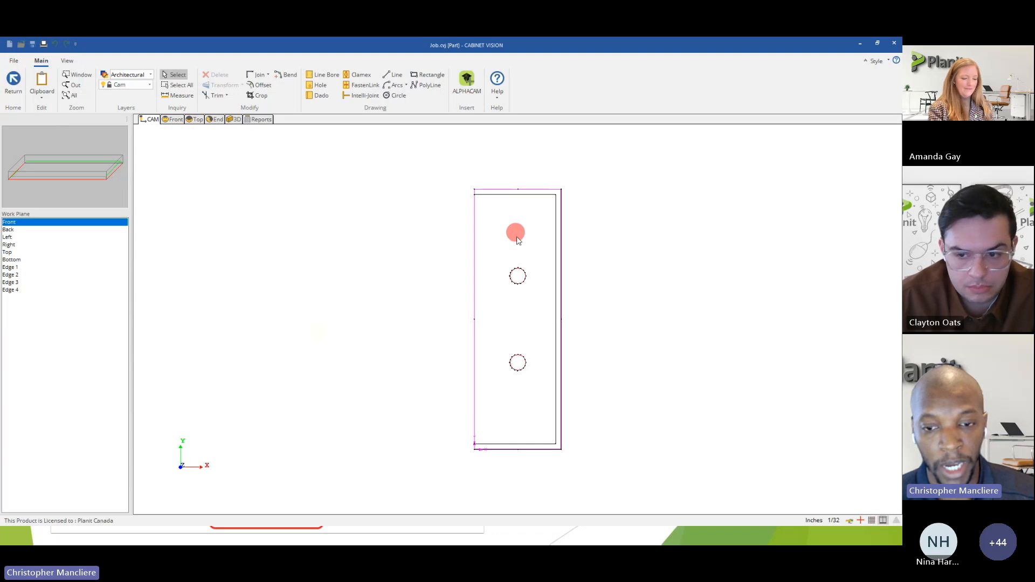
# Select the upper hole and check its X and Y position parameters.
pyautogui.click(524, 285)
pyautogui.click(89, 139)
pyautogui.write('6')
pyautogui.click(89, 149)
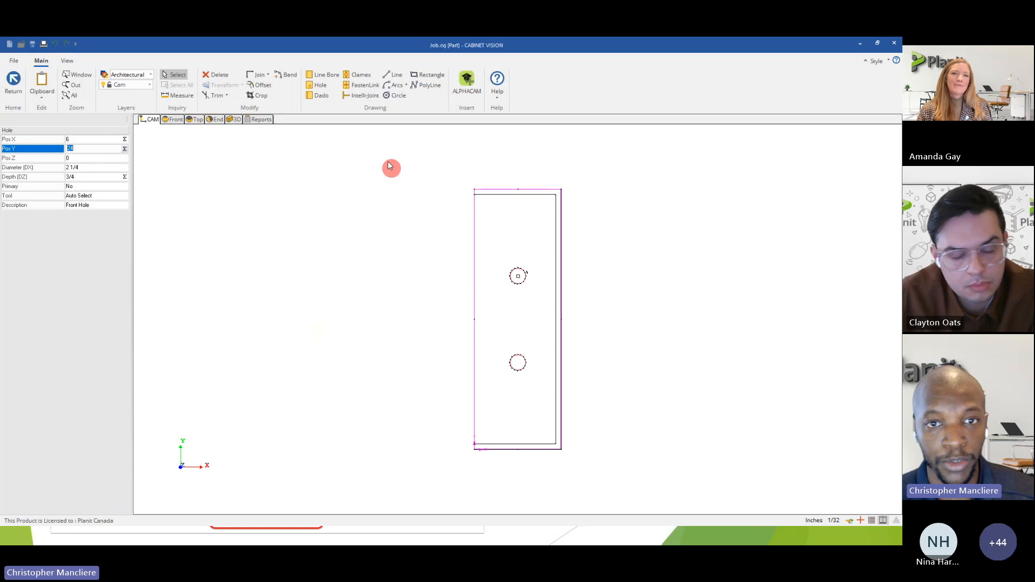
# Draw a rectangular route about 4 3/8 inches wide and 5 1/16 inches high between the two holes.
pyautogui.click(413, 76)
pyautogui.click(490, 293)
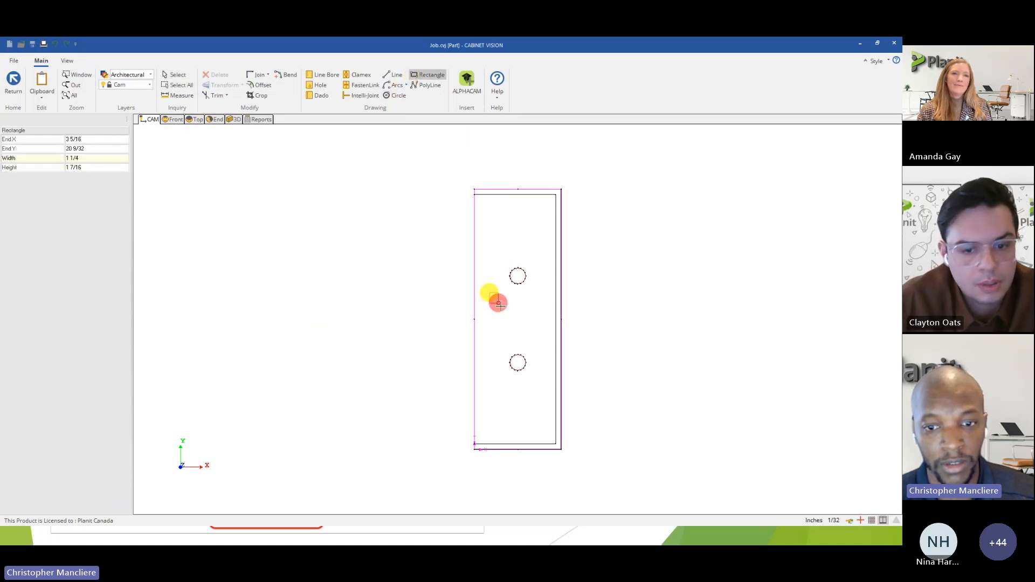
pyautogui.click(522, 329)
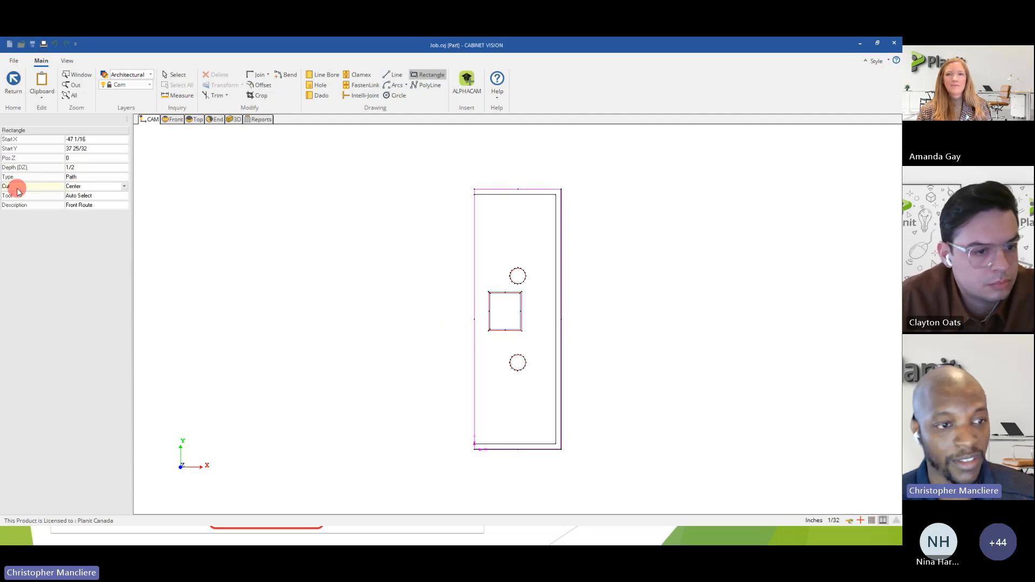
# Try the Left cut option for rectangle routes and restore the Center option.
pyautogui.scroll(3, 492, 326)
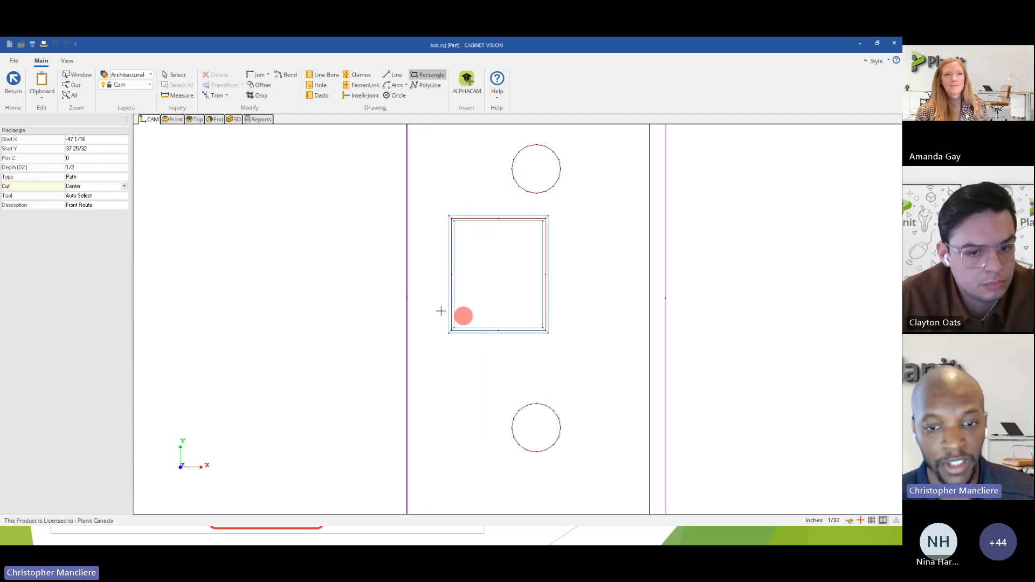
pyautogui.click(124, 188)
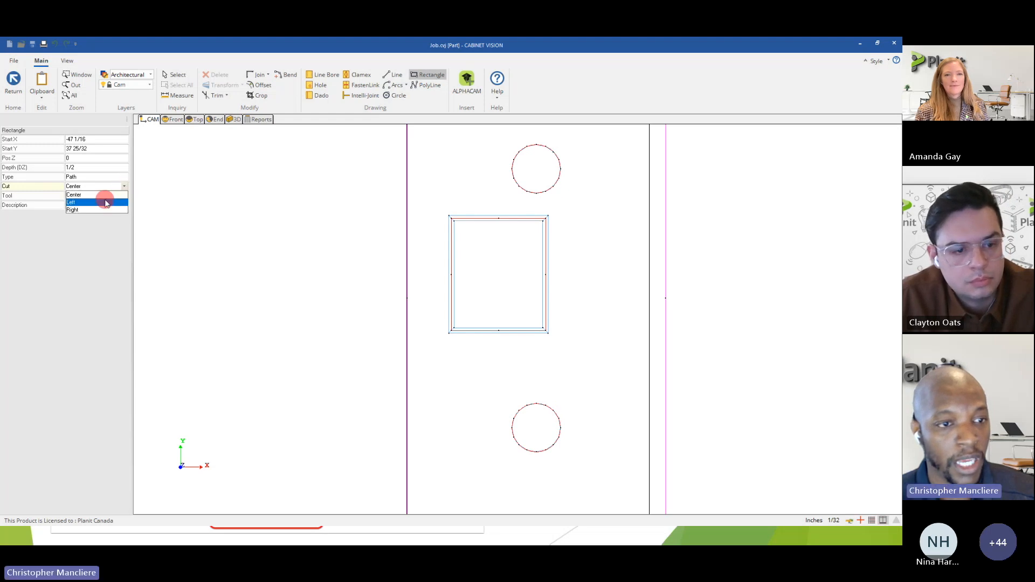
pyautogui.click(124, 188)
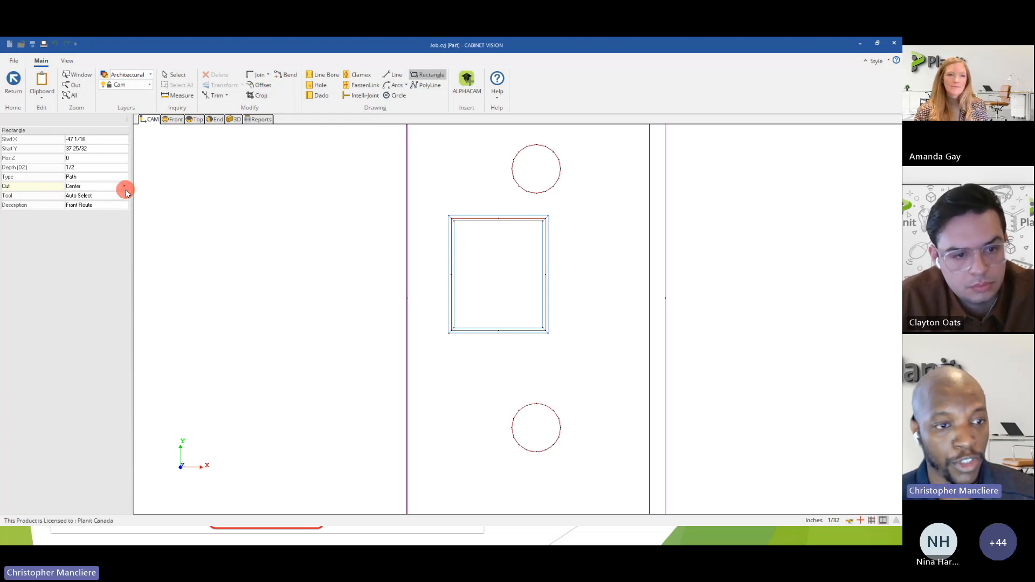
pyautogui.click(116, 186)
pyautogui.click(106, 206)
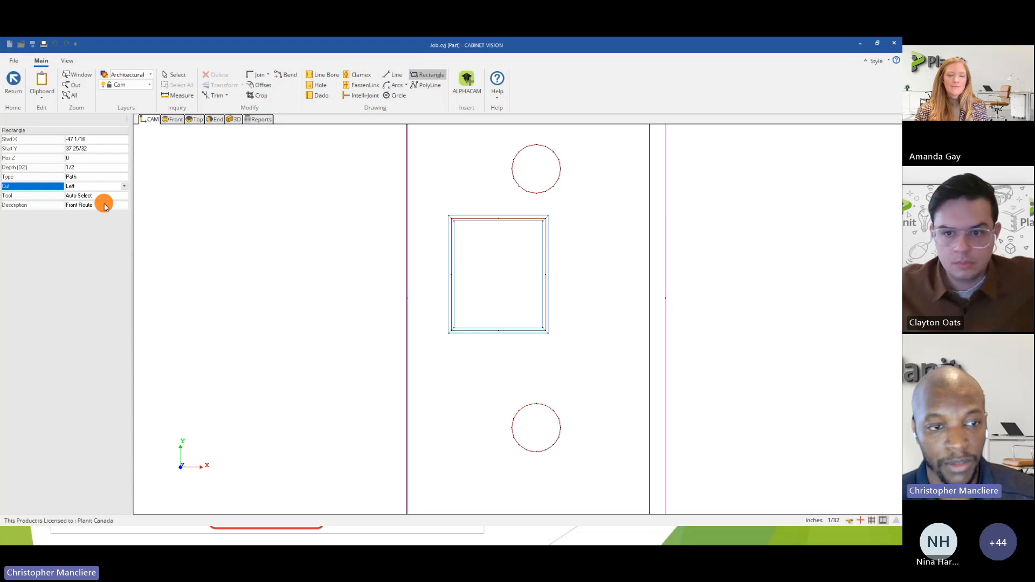
pyautogui.click(117, 187)
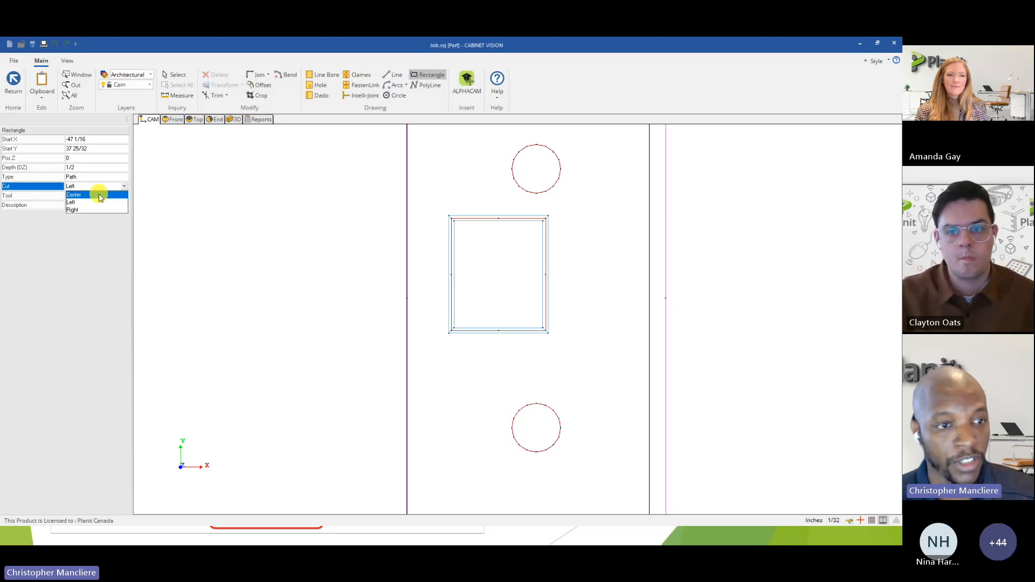
pyautogui.click(99, 196)
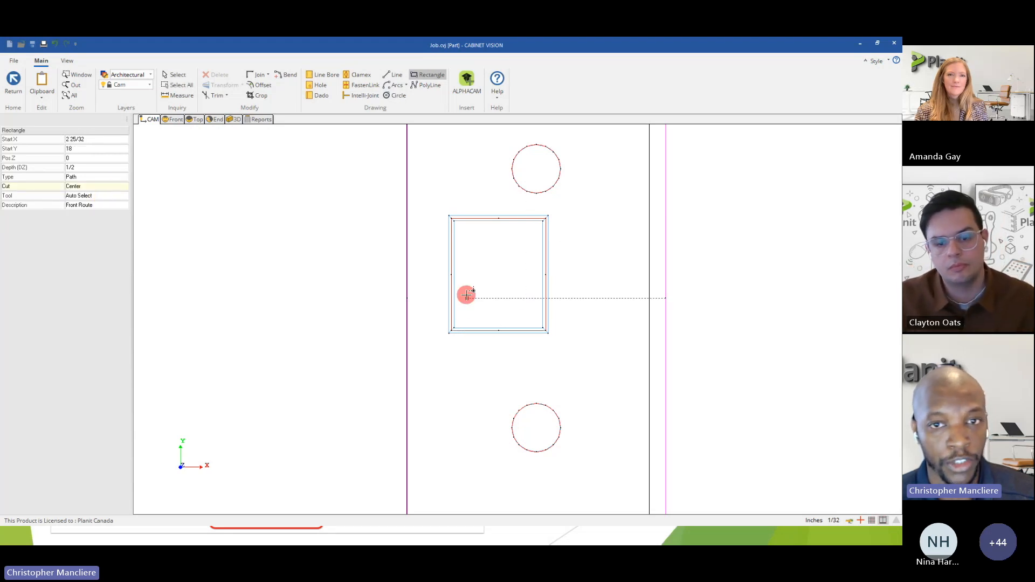
# Select the rectangular route between the holes and try the Left and Right cut options.
pyautogui.click(174, 76)
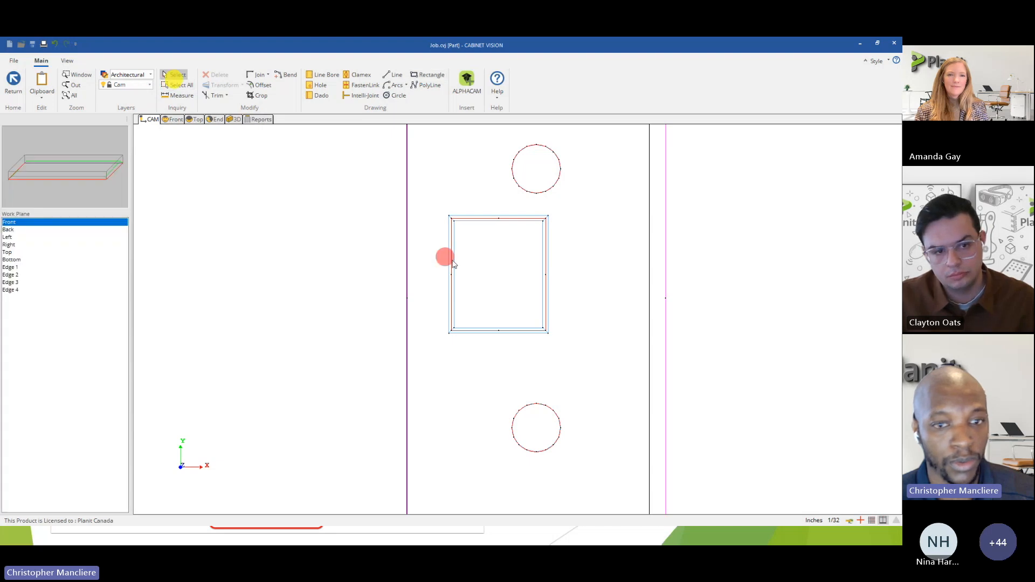
pyautogui.click(491, 330)
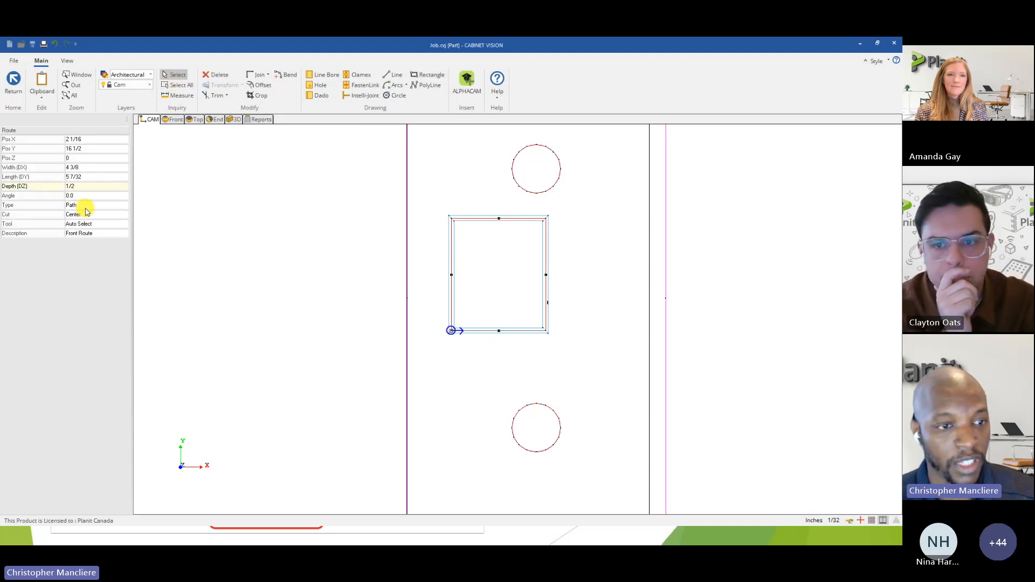
pyautogui.click(87, 206)
pyautogui.click(86, 204)
pyautogui.click(84, 214)
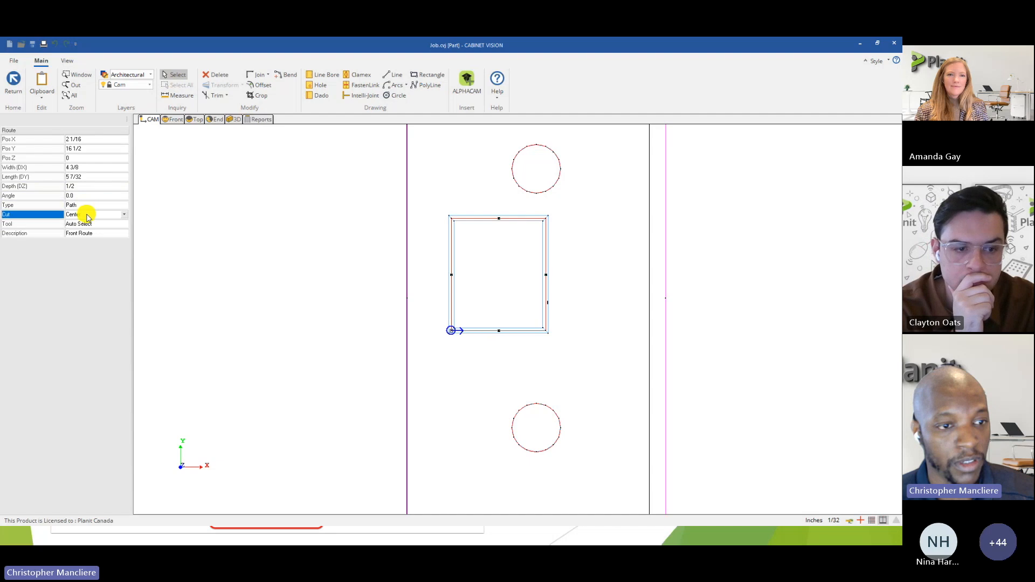
pyautogui.click(85, 231)
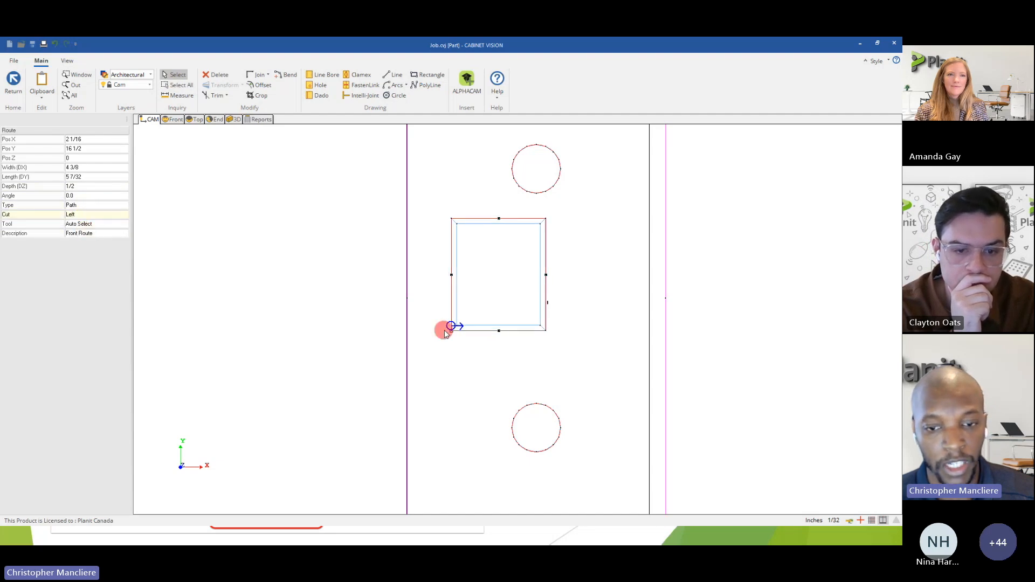
pyautogui.click(74, 214)
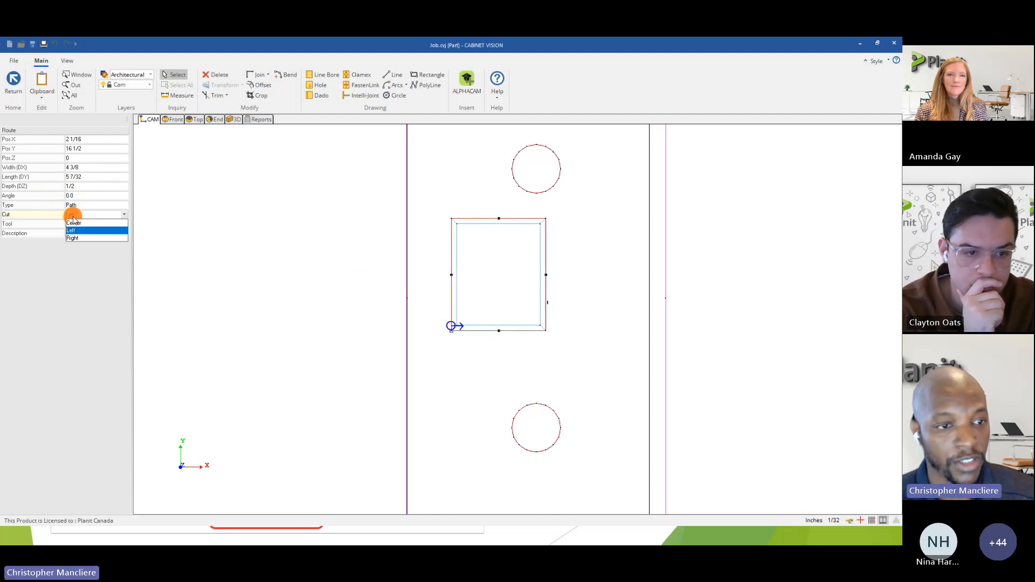
pyautogui.click(77, 239)
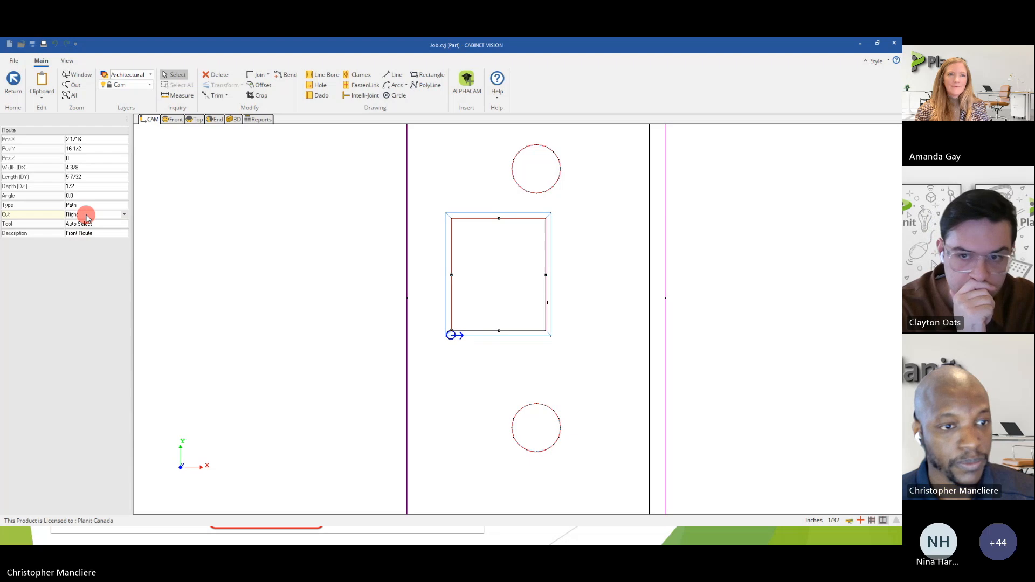
# Try the Pocket type for the rectangular route and restore the Path type with a Center cut.
pyautogui.click(88, 207)
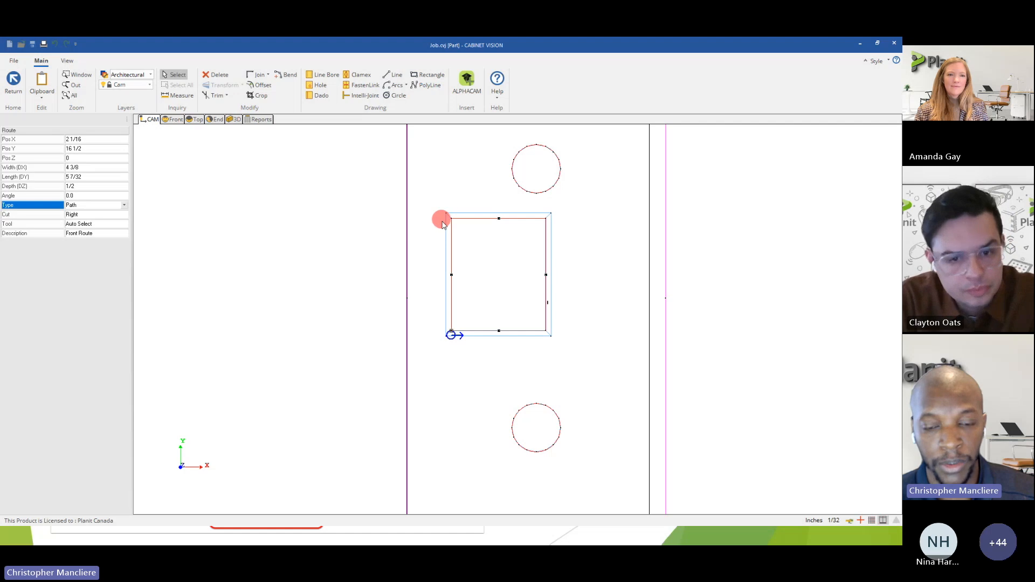
pyautogui.click(124, 205)
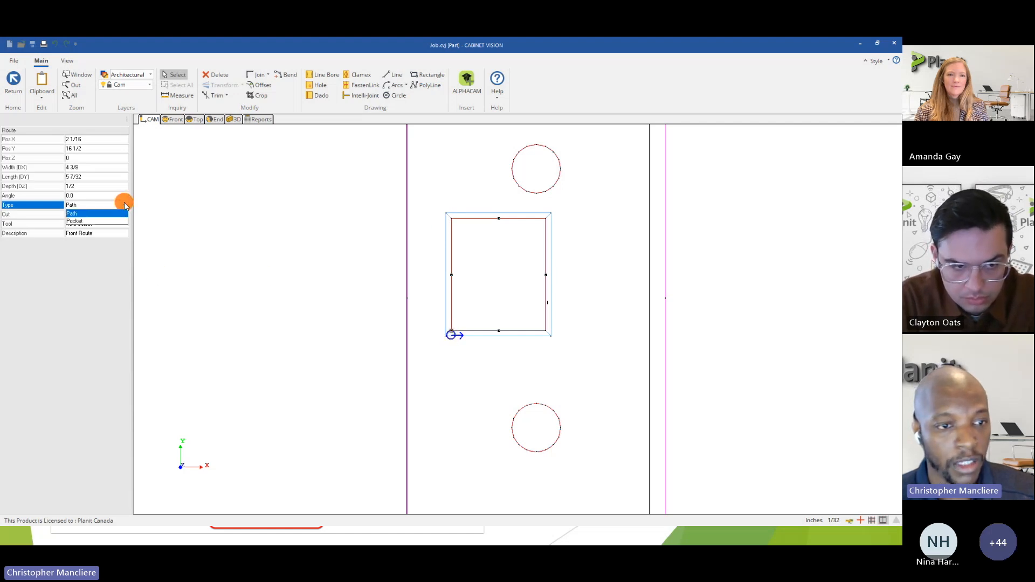
pyautogui.click(76, 221)
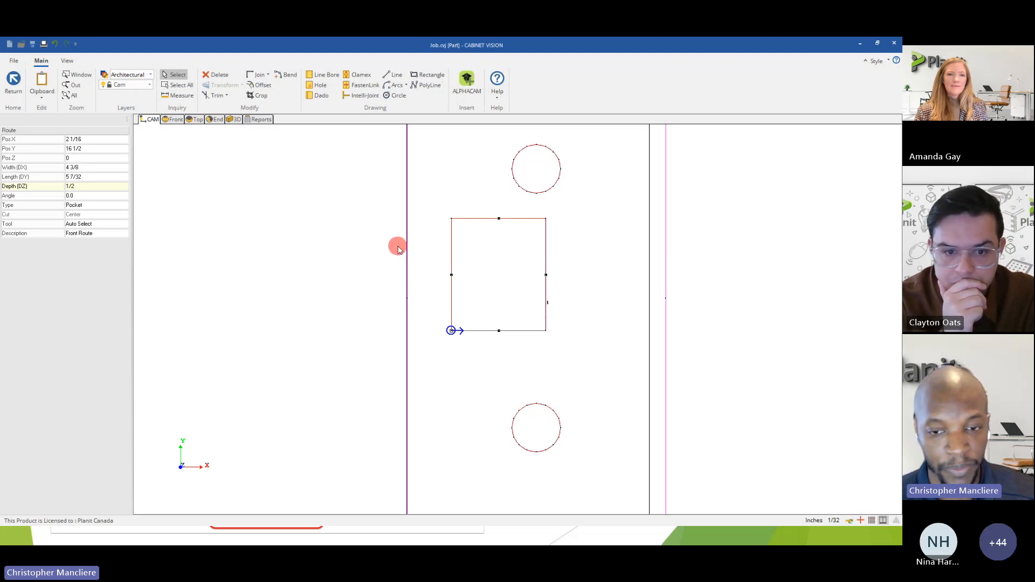
pyautogui.click(81, 205)
pyautogui.click(83, 215)
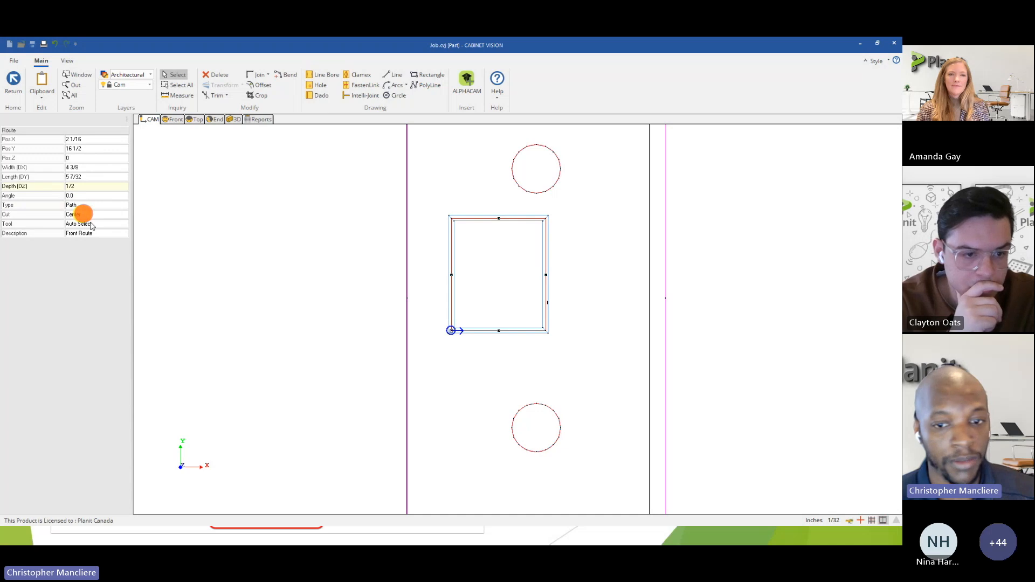
pyautogui.click(93, 216)
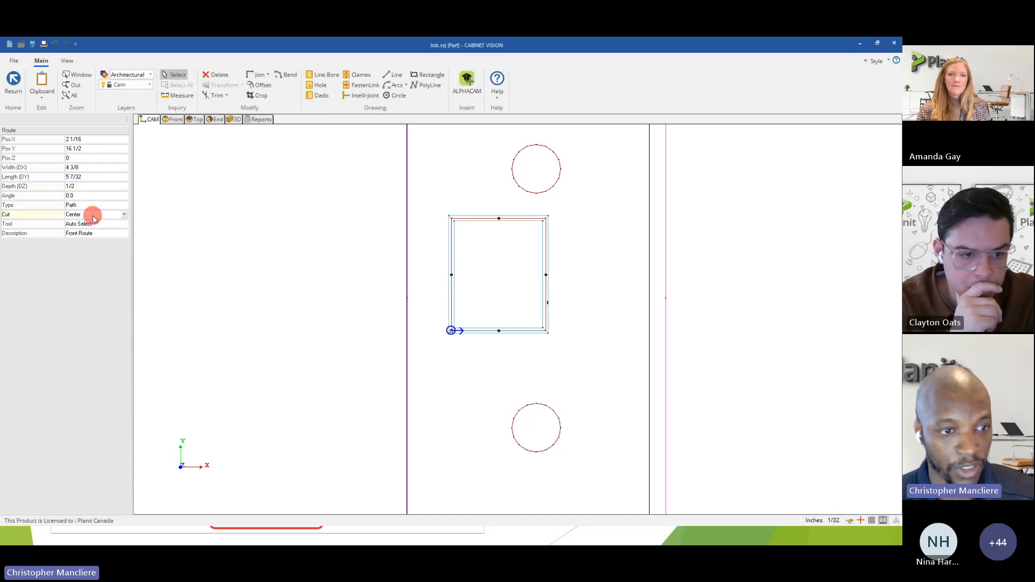
# Review the tools available for the route and leave the tool set to Auto Select.
pyautogui.click(93, 226)
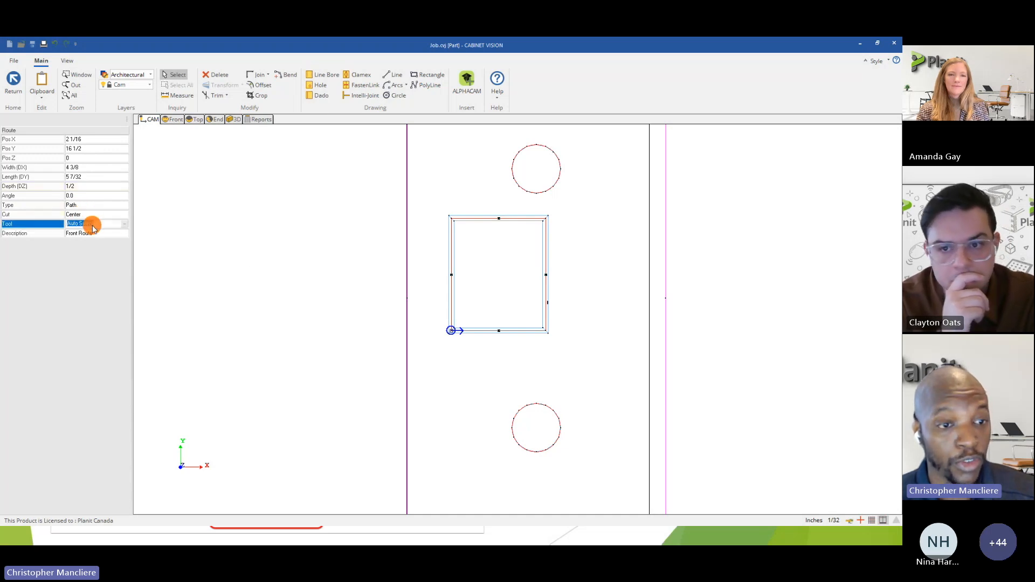
pyautogui.click(125, 224)
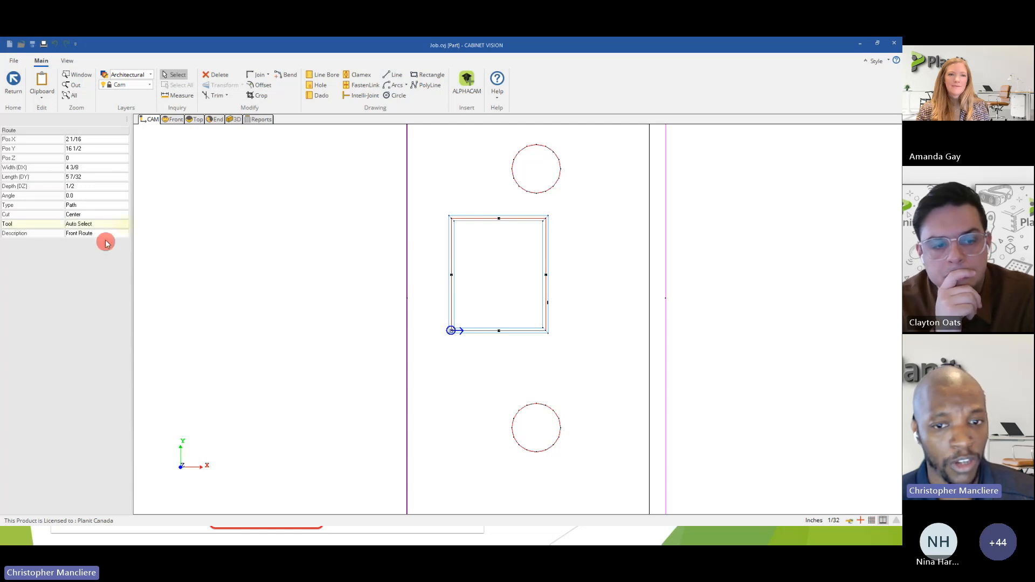
pyautogui.moveTo(433, 264)
pyautogui.mouseDown()
pyautogui.moveTo(432, 291)
pyautogui.moveTo(432, 261)
pyautogui.mouseUp()
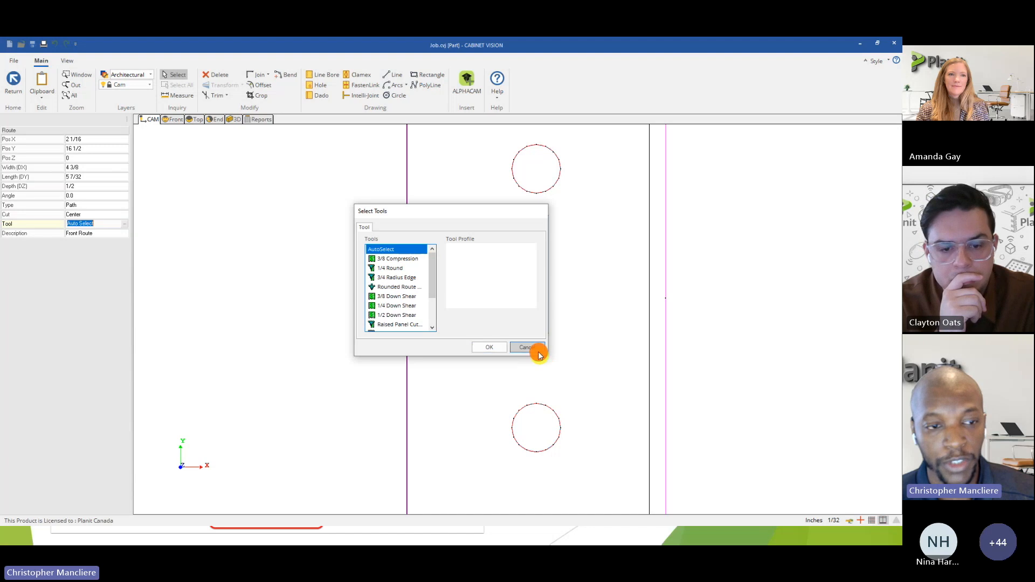
pyautogui.click(539, 351)
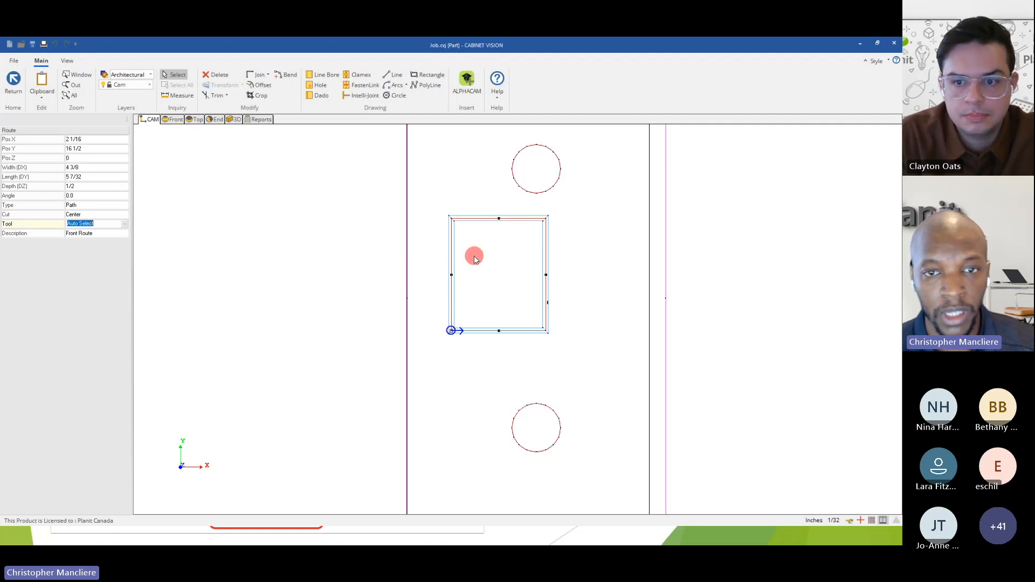
# Open the rectangular route's shape for editing and bend its right side outward into a shallow arc.
pyautogui.scroll(-3, 486, 280)
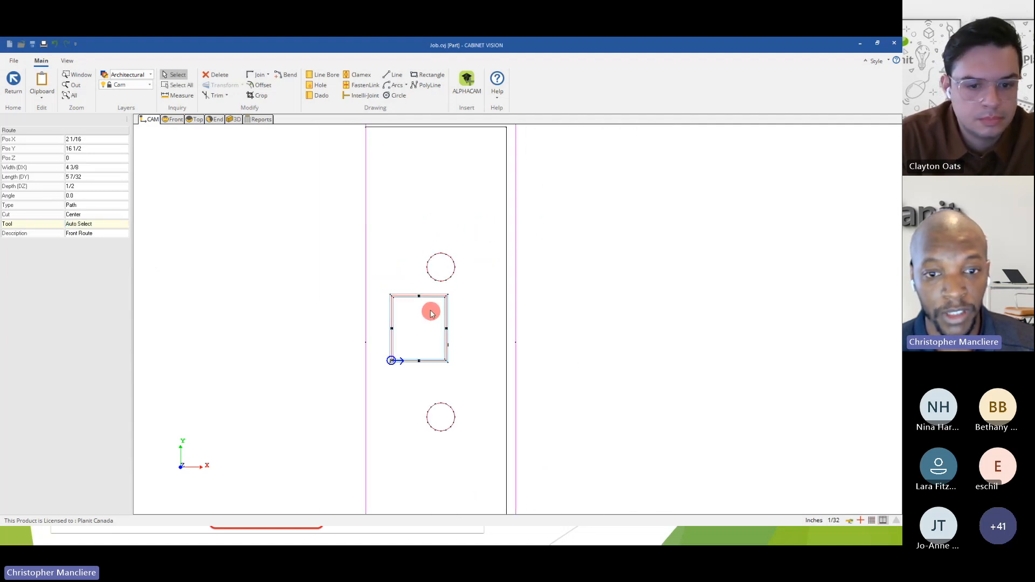
pyautogui.scroll(2, 427, 309)
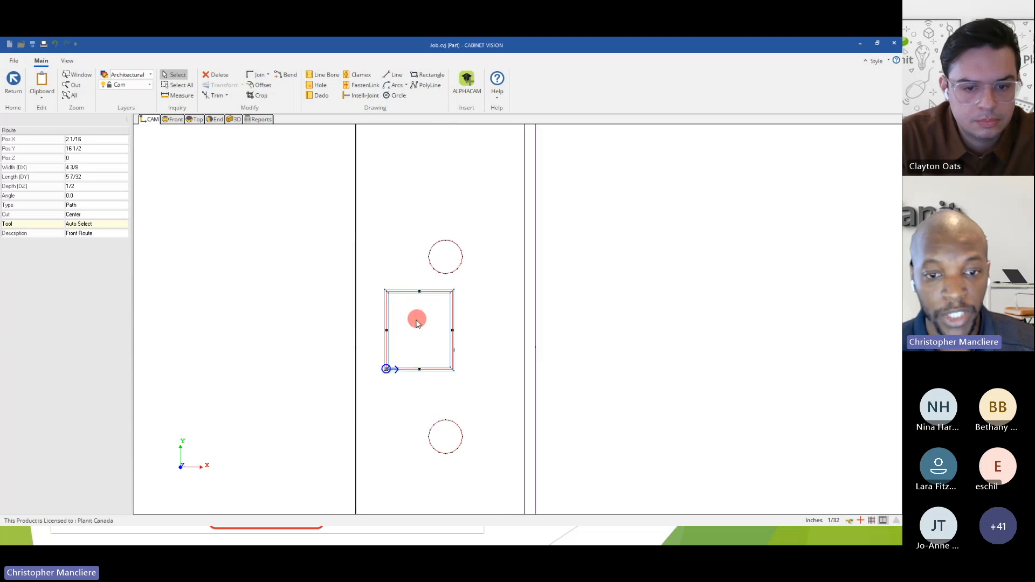
pyautogui.rightClick(399, 289)
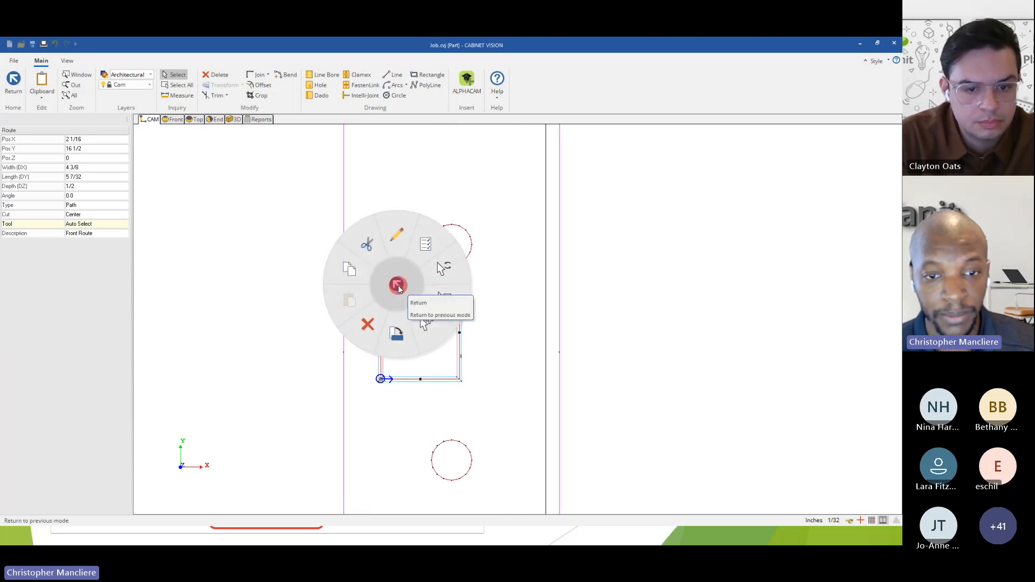
pyautogui.click(398, 245)
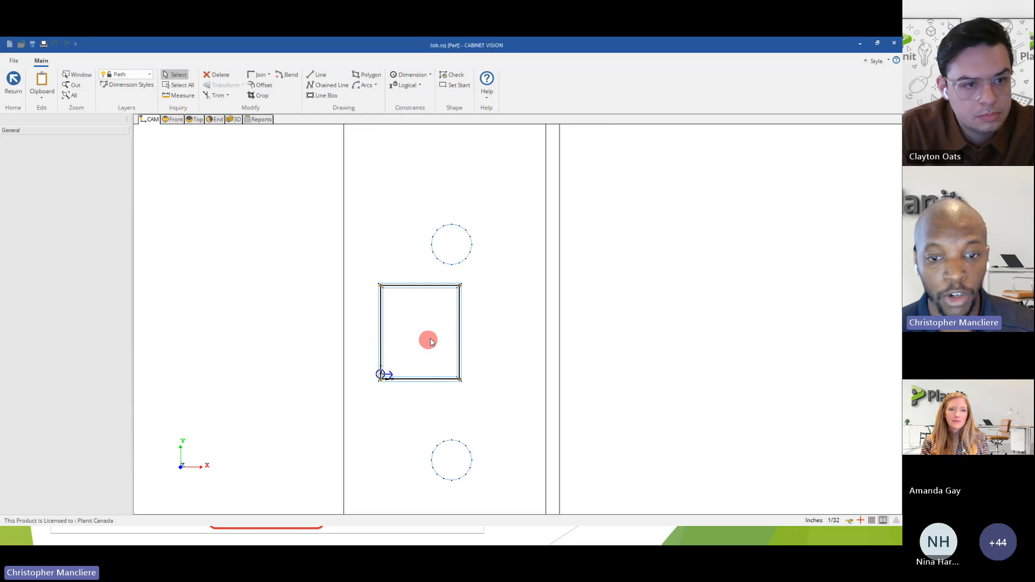
pyautogui.click(289, 75)
pyautogui.click(460, 340)
pyautogui.click(474, 337)
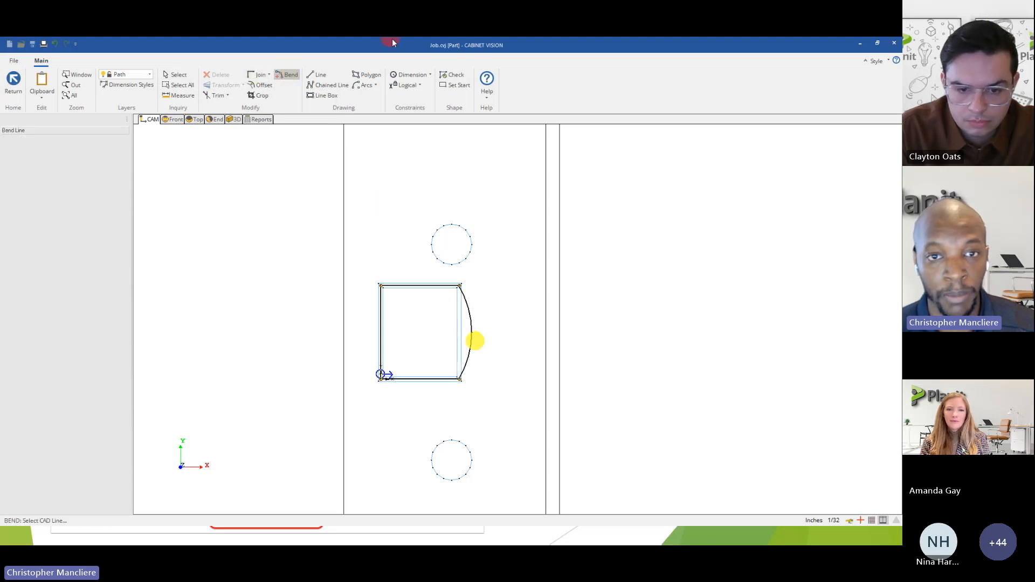
# Add a radius dimension constraint to the bent side, accepting the proposed value.
pyautogui.click(430, 75)
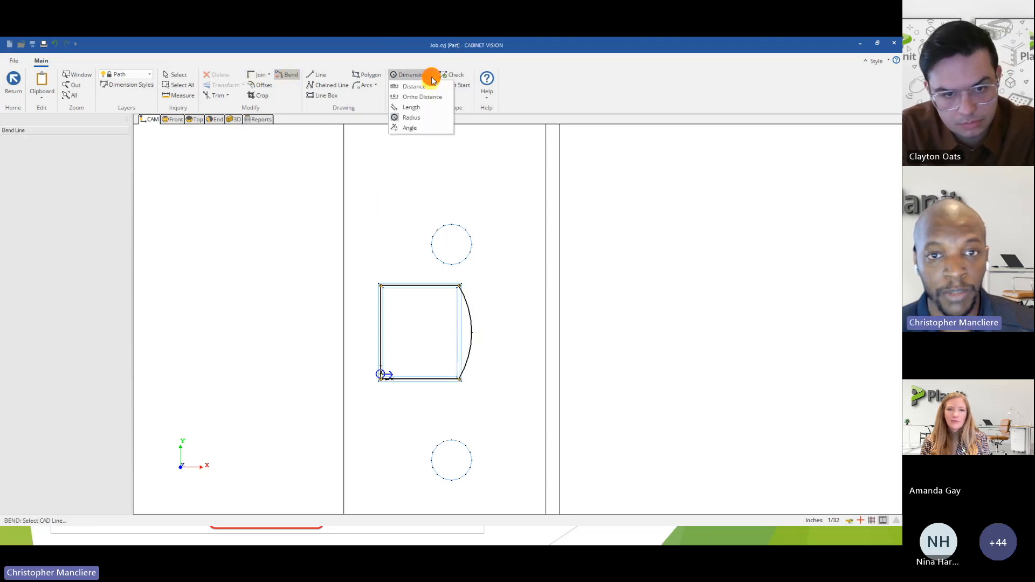
pyautogui.click(413, 115)
pyautogui.click(469, 319)
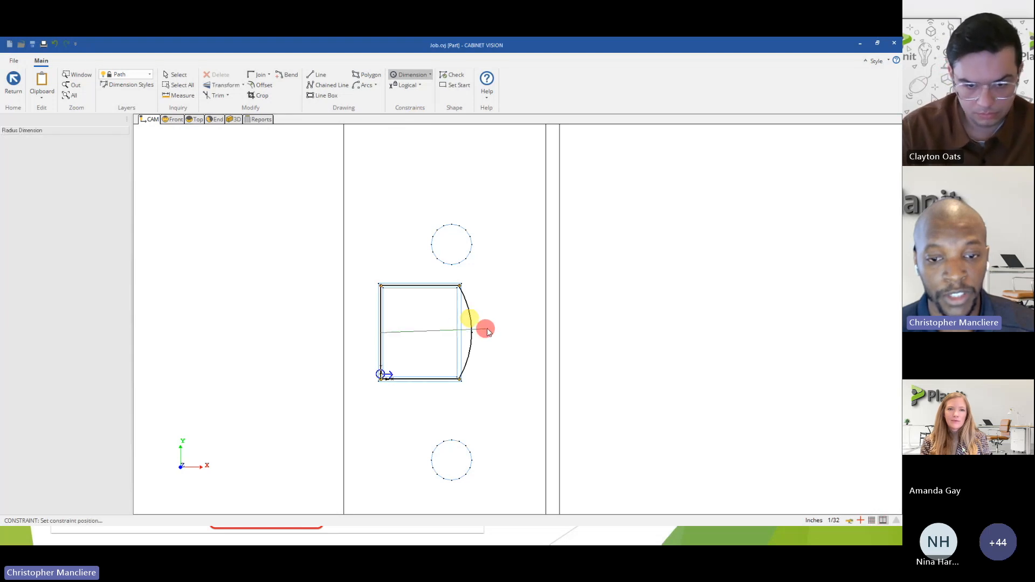
pyautogui.click(490, 323)
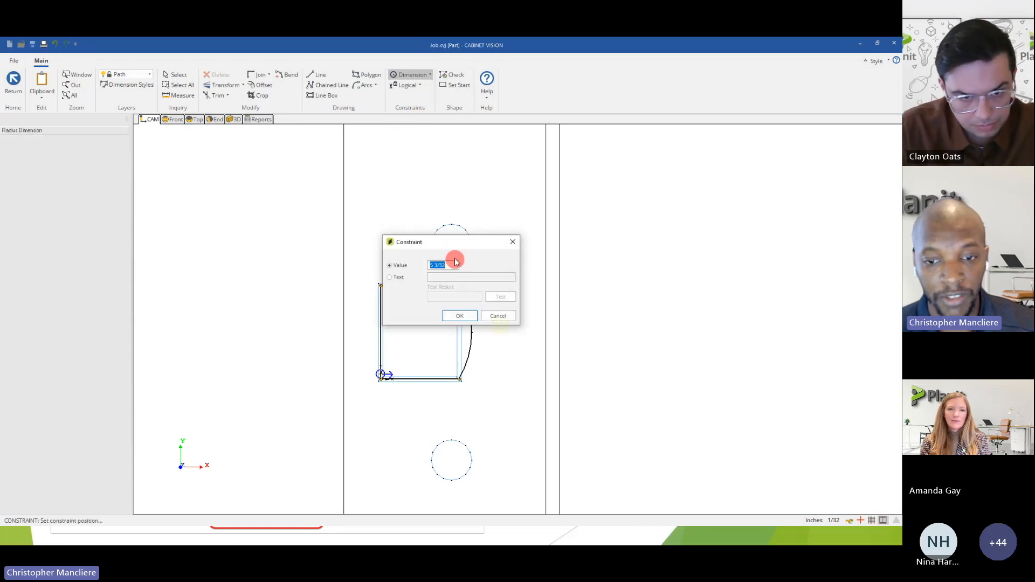
pyautogui.press('Return')
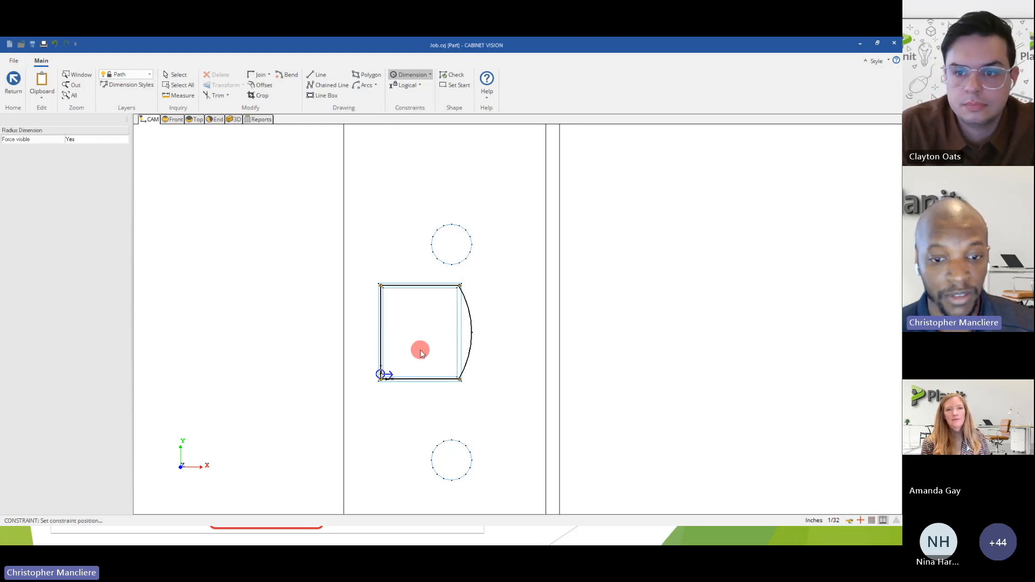
# Look over the available logical constraints and save the new route shape, returning to the CAM Editor.
pyautogui.click(421, 82)
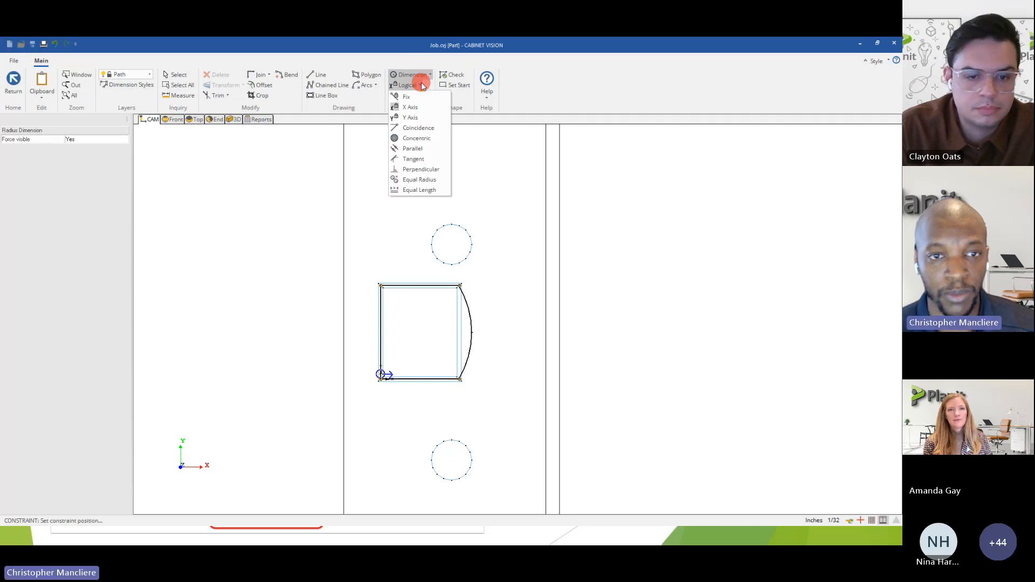
pyautogui.click(421, 82)
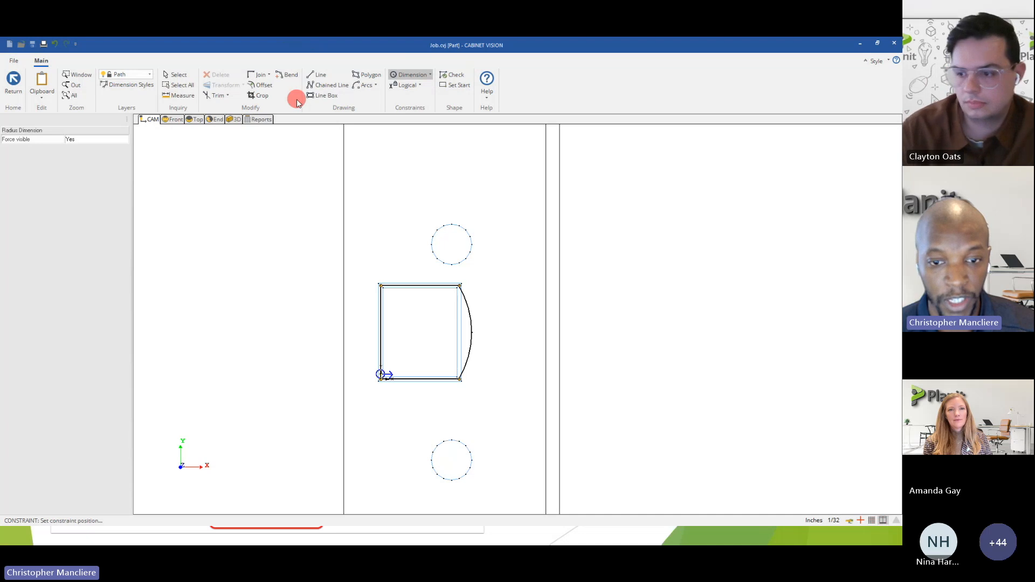
pyautogui.click(13, 81)
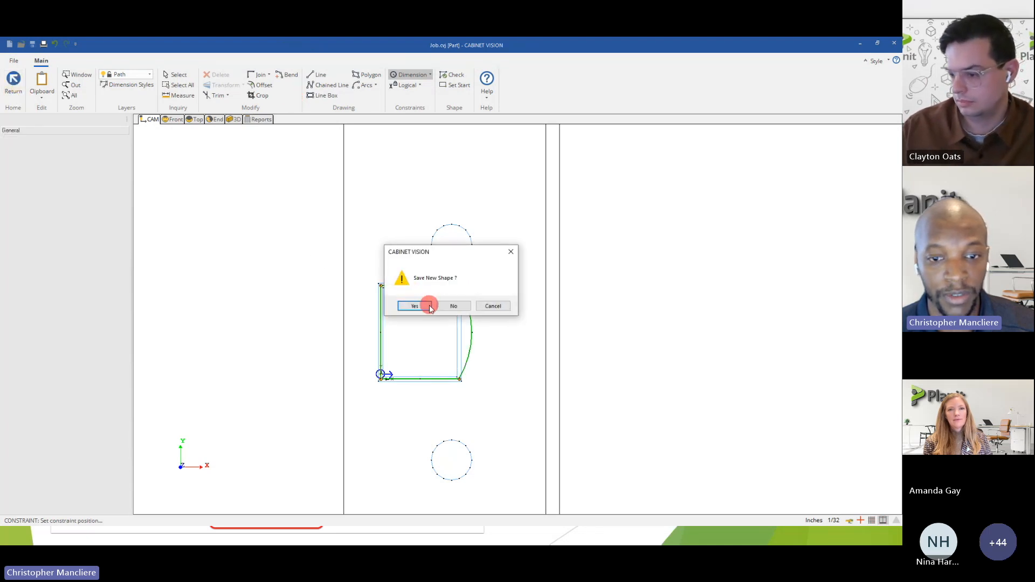
pyautogui.click(415, 307)
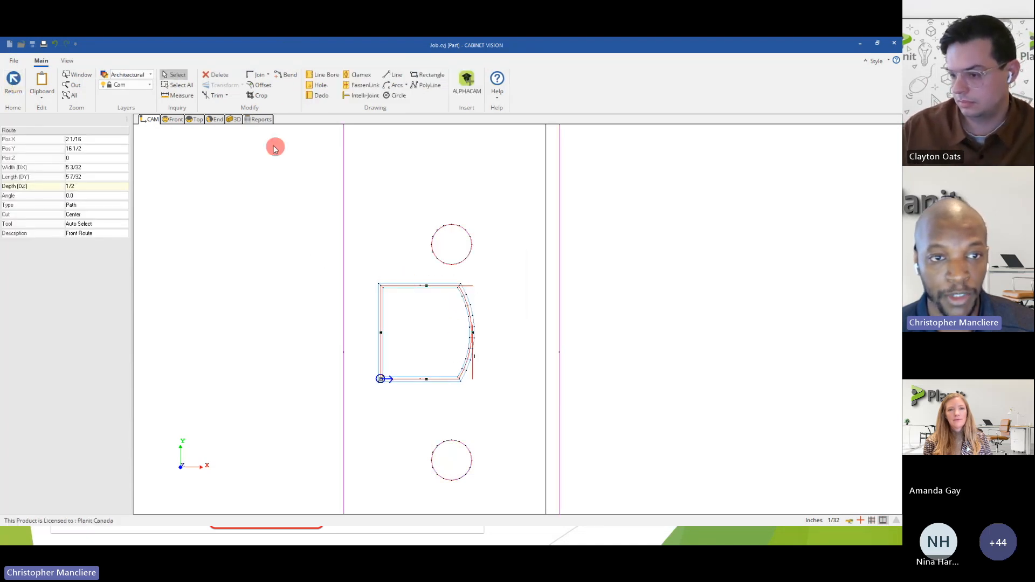
# Examine the reshaped route and its curved side on the shelf bottom in the 3D view.
pyautogui.click(236, 122)
pyautogui.scroll(3, 526, 320)
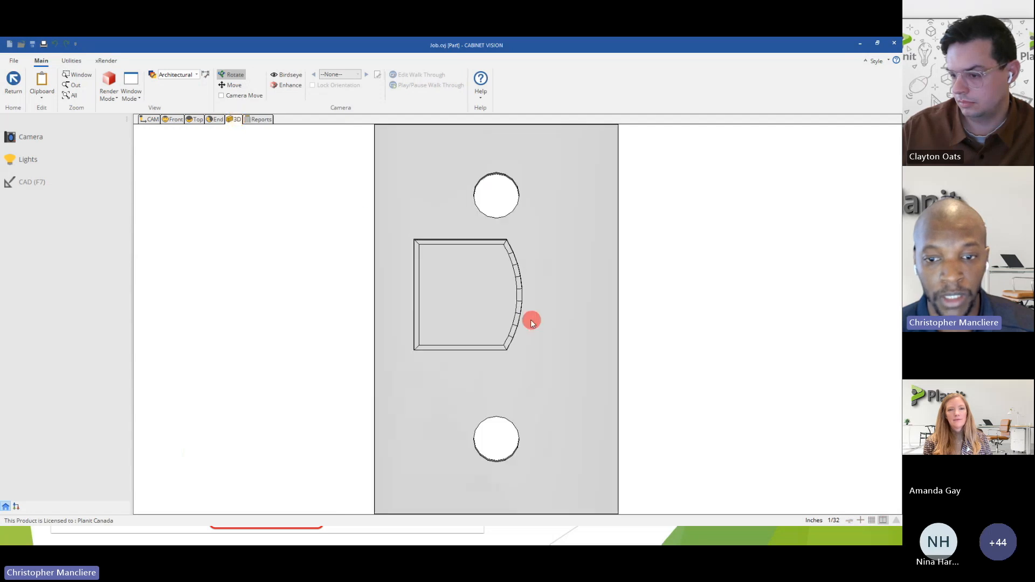
pyautogui.scroll(2, 521, 317)
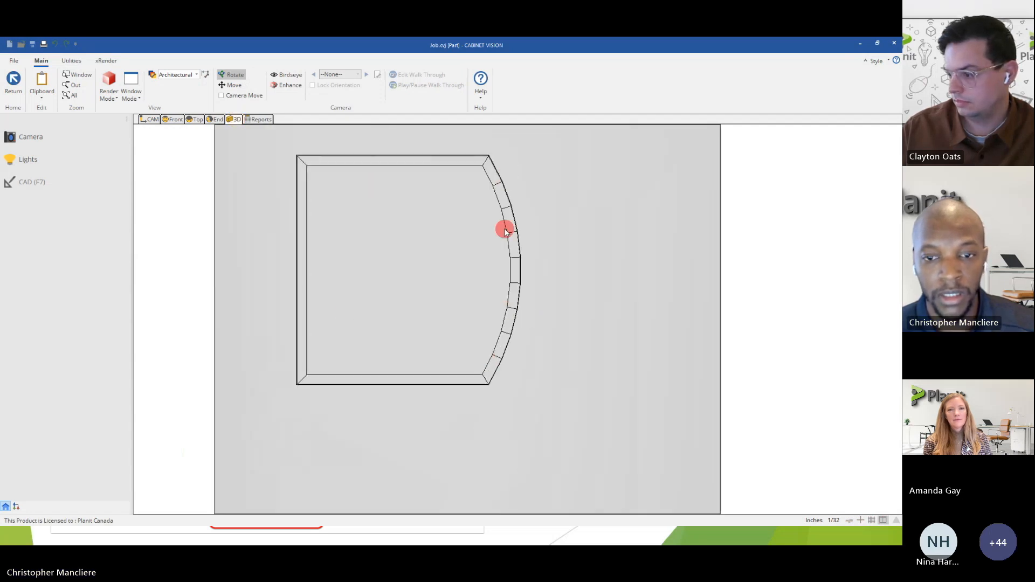
pyautogui.scroll(-3, 504, 226)
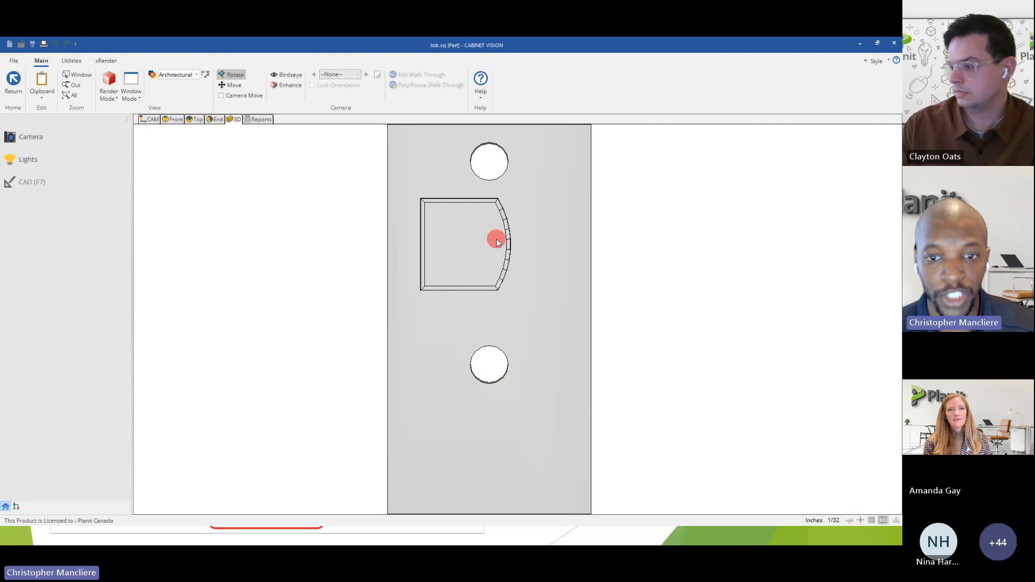
pyautogui.scroll(-2, 501, 231)
pyautogui.moveTo(508, 227); pyautogui.dragTo(453, 303, button='middle')
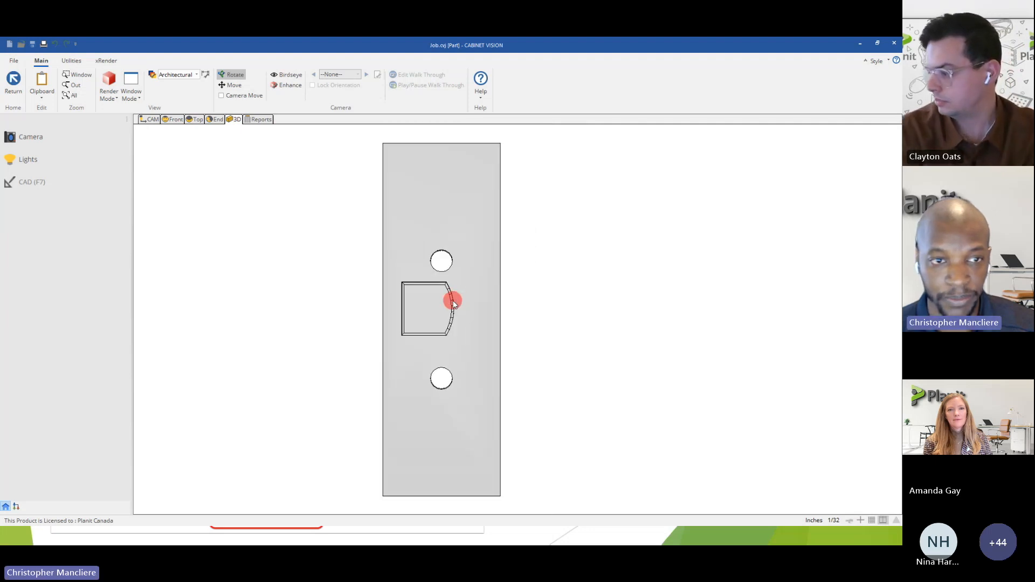
# Check the route and its dimensions in the part's front view and return to the Wall 2 elevation.
pyautogui.click(174, 119)
pyautogui.scroll(3, 519, 334)
pyautogui.scroll(2, 492, 329)
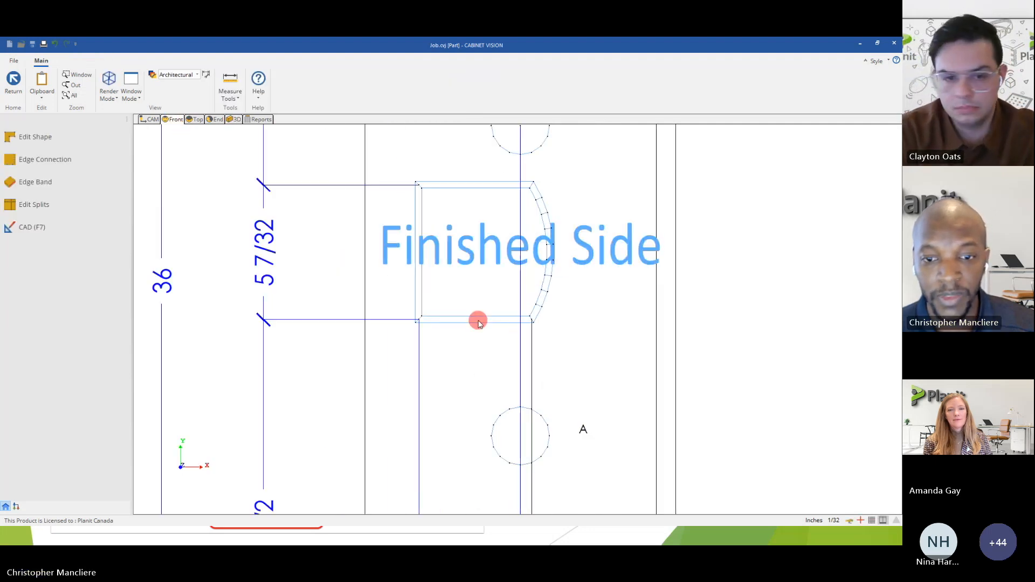
pyautogui.click(14, 81)
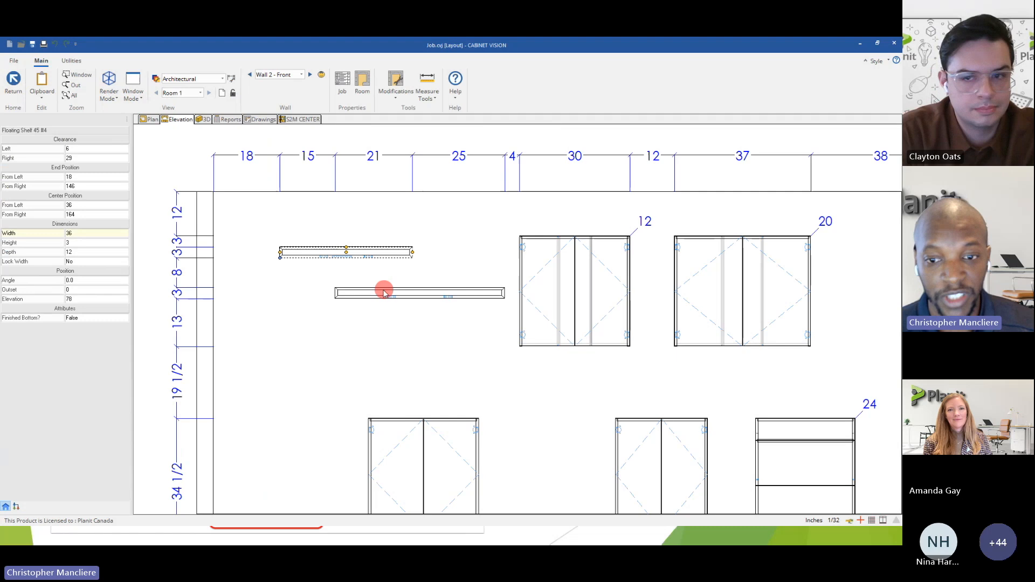
pyautogui.scroll(-3, 377, 286)
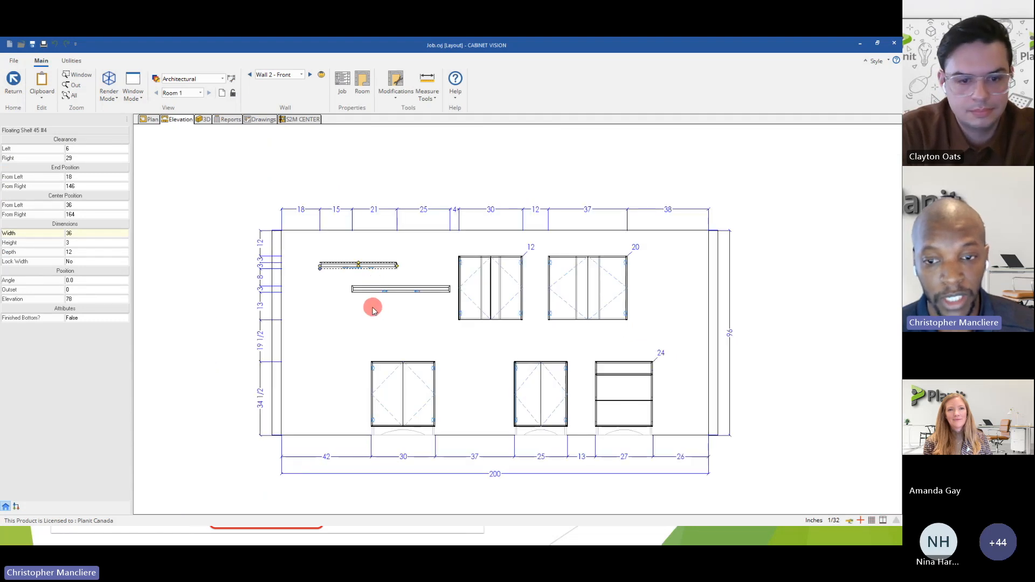
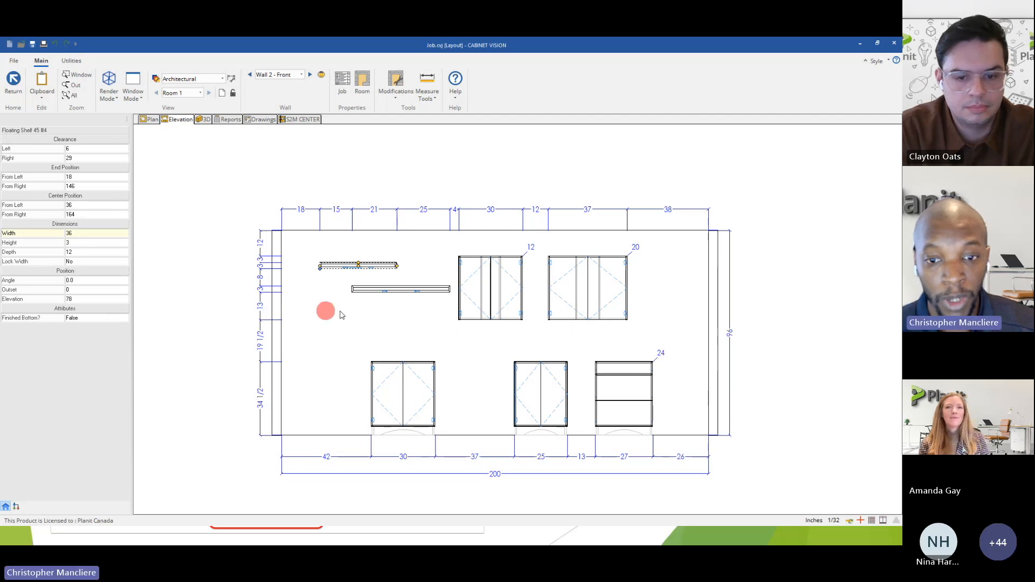
# Move the upper floating shelf along Wall 2 toward the wall cabinets, about 36 inches from the wall's left end.
pyautogui.scroll(1, 470, 331)
pyautogui.scroll(1, 470, 331)
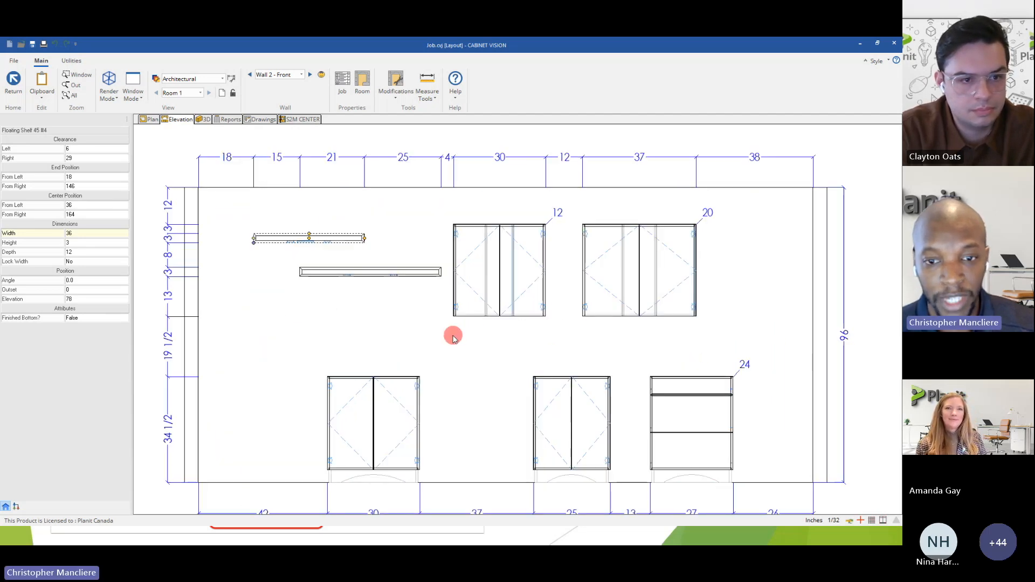
pyautogui.moveTo(469, 344)
pyautogui.mouseDown(button='middle')
pyautogui.moveTo(532, 326)
pyautogui.moveTo(481, 345)
pyautogui.mouseUp(button='middle')
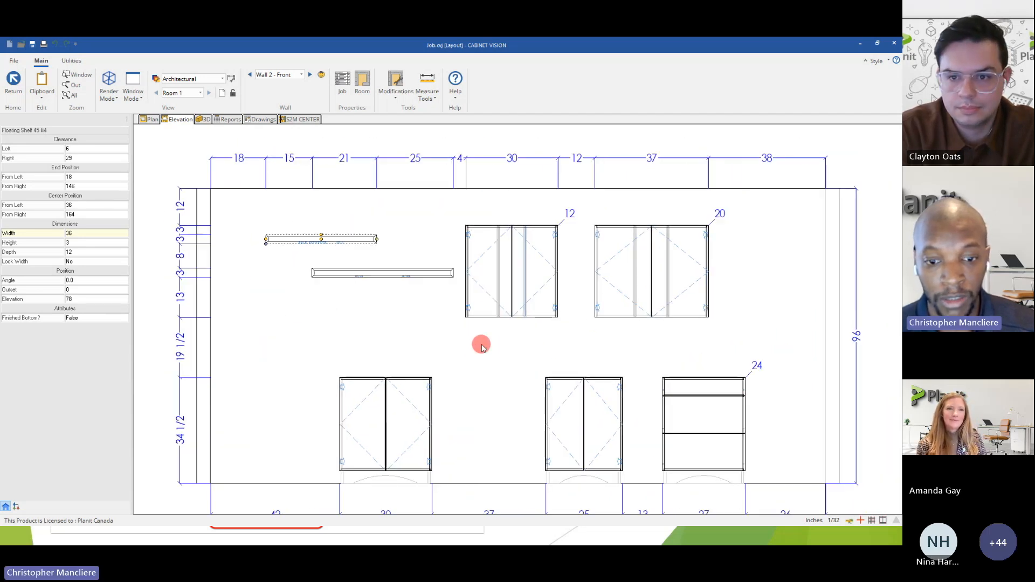
pyautogui.moveTo(397, 338); pyautogui.dragTo(442, 336, button='middle')
pyautogui.moveTo(365, 239); pyautogui.dragTo(421, 241)
pyautogui.click(174, 222)
# Place a Tall Door (Pair) cabinet from the Custom Cabinets catalog at the left end of Wall 2.
pyautogui.click(51, 140)
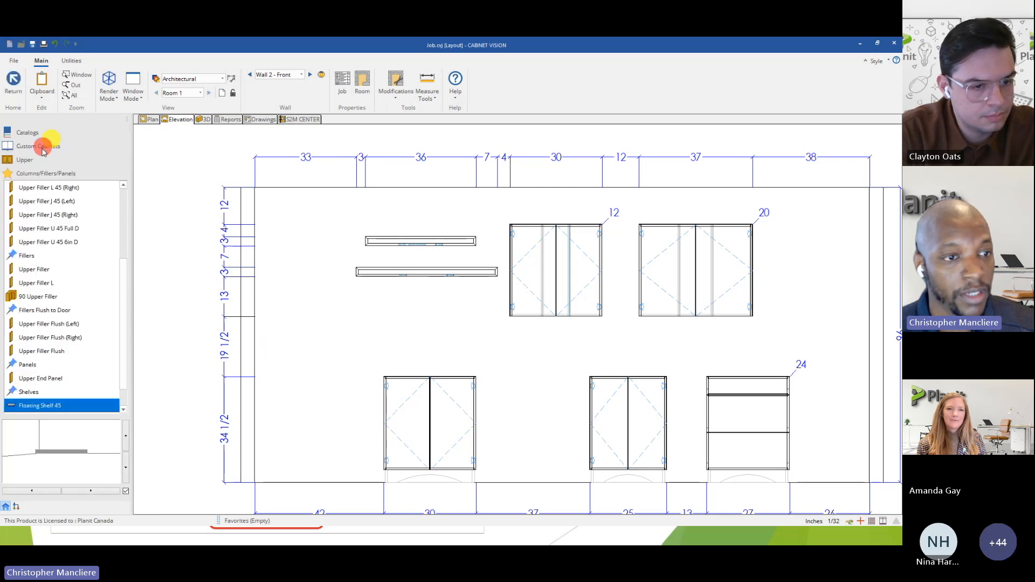
pyautogui.click(35, 146)
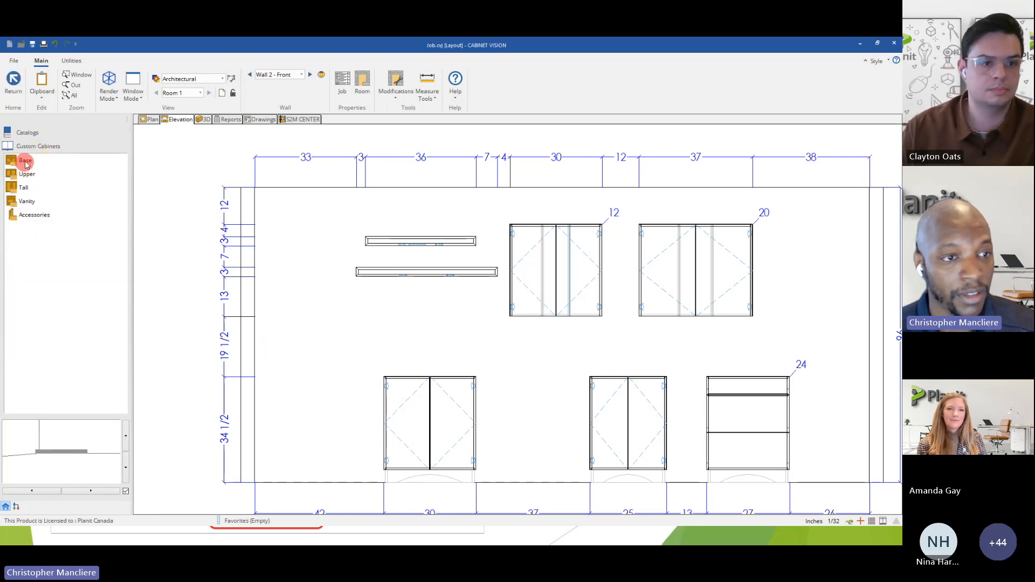
pyautogui.click(28, 135)
pyautogui.click(33, 176)
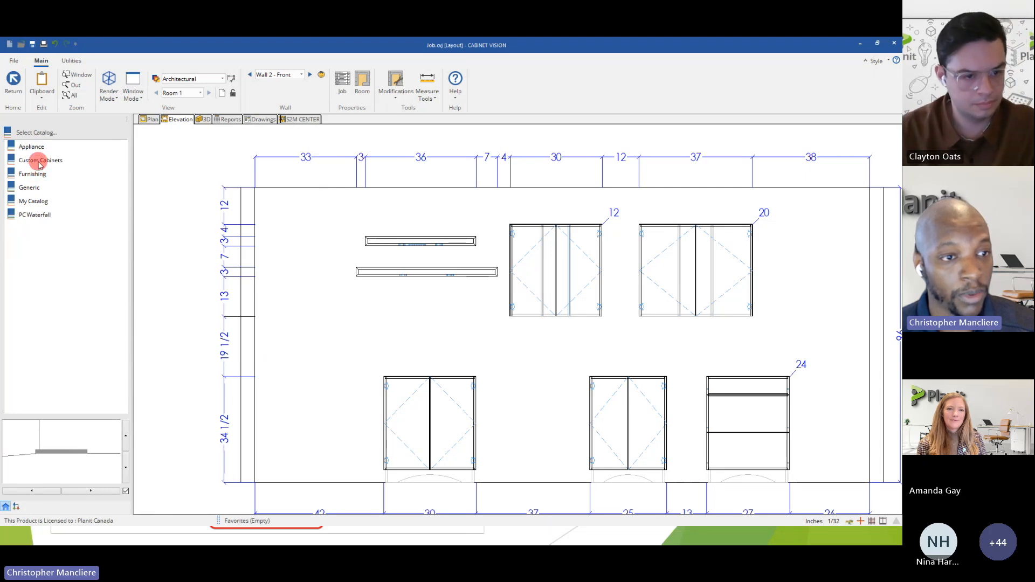
pyautogui.click(39, 161)
pyautogui.click(27, 188)
pyautogui.click(33, 202)
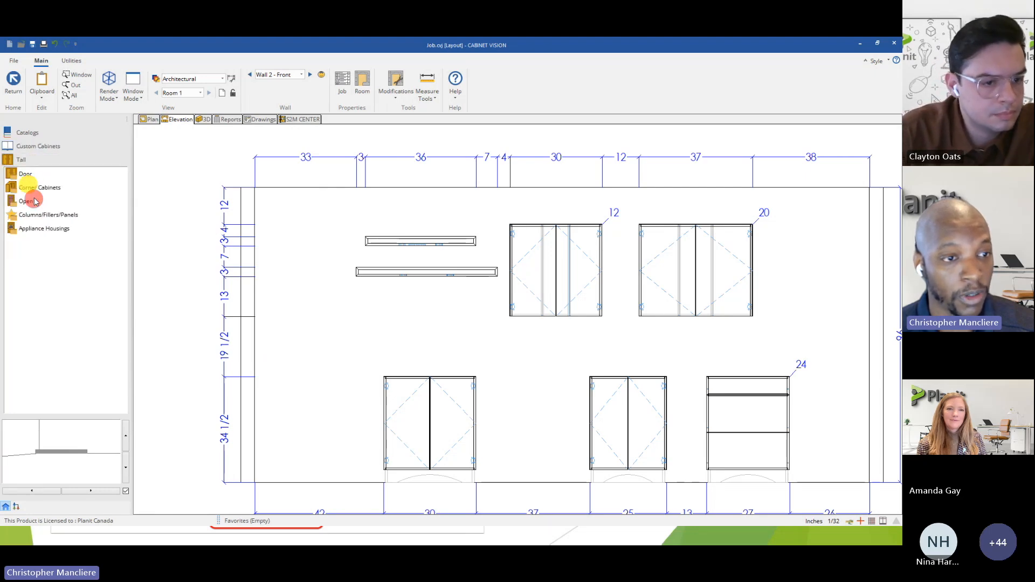
pyautogui.click(25, 174)
pyautogui.click(38, 214)
pyautogui.click(225, 290)
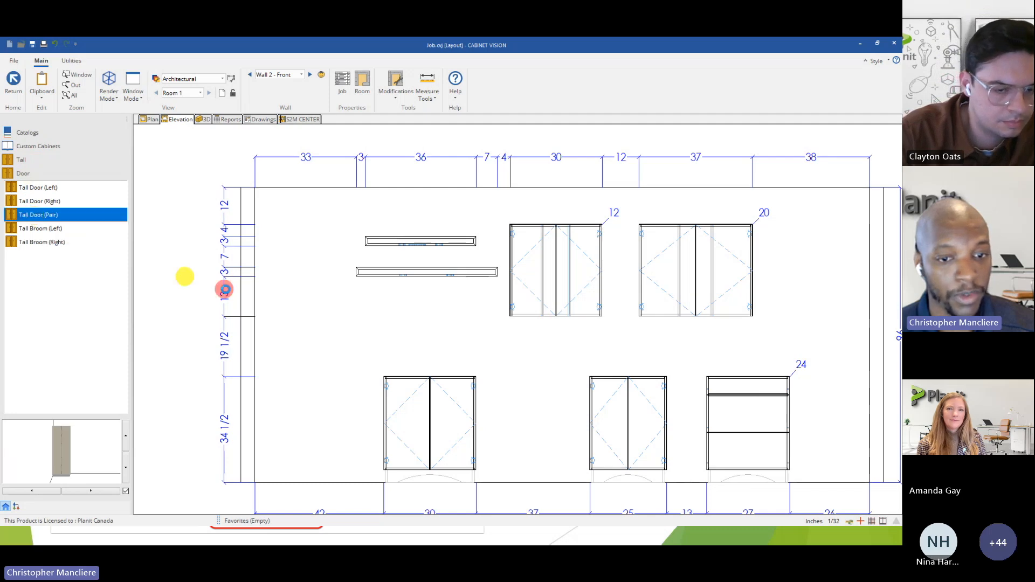
pyautogui.click(233, 360)
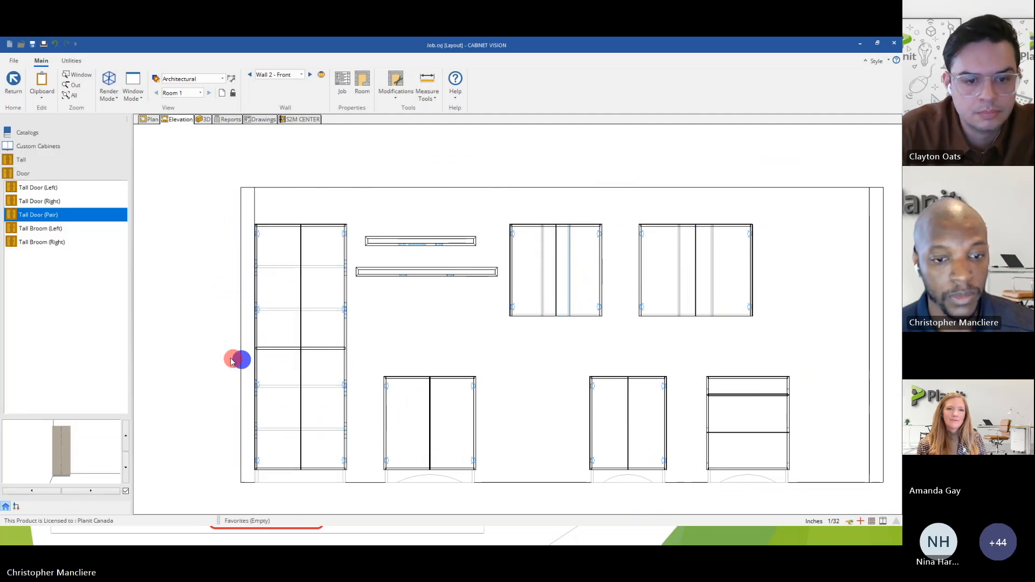
# Set the tall cabinet's height to 108 inches.
pyautogui.click(289, 332)
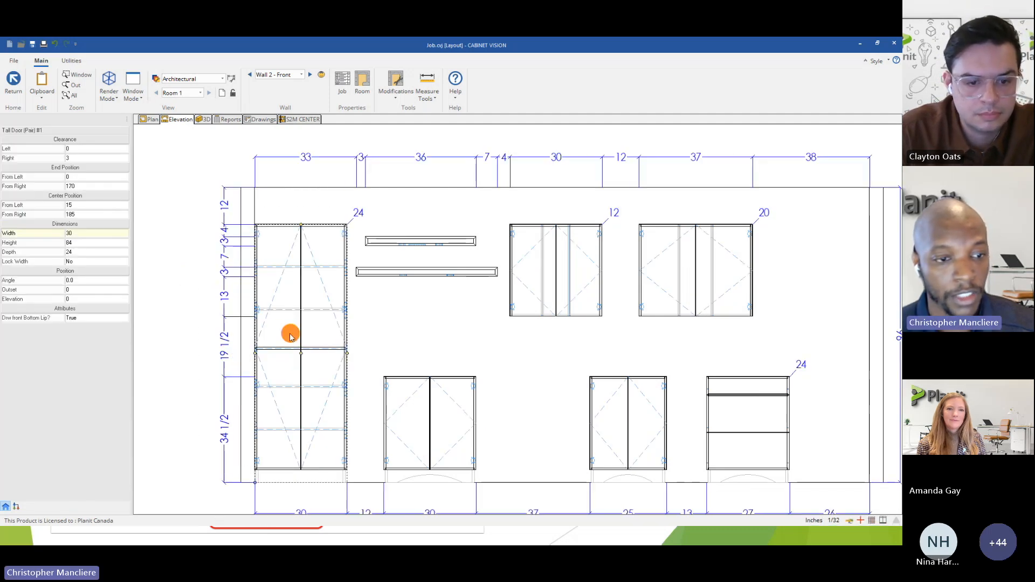
pyautogui.click(81, 243)
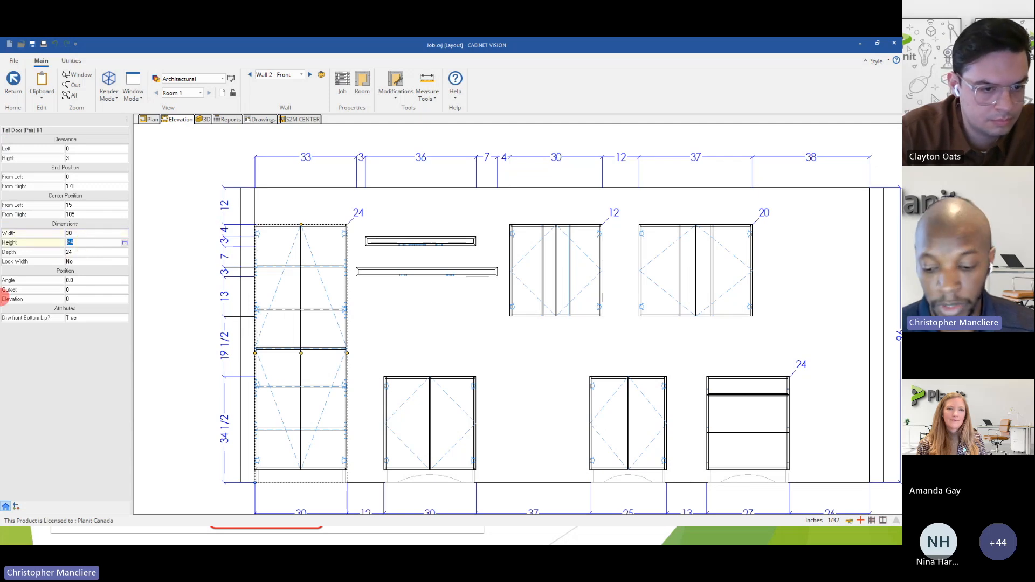
pyautogui.write('108')
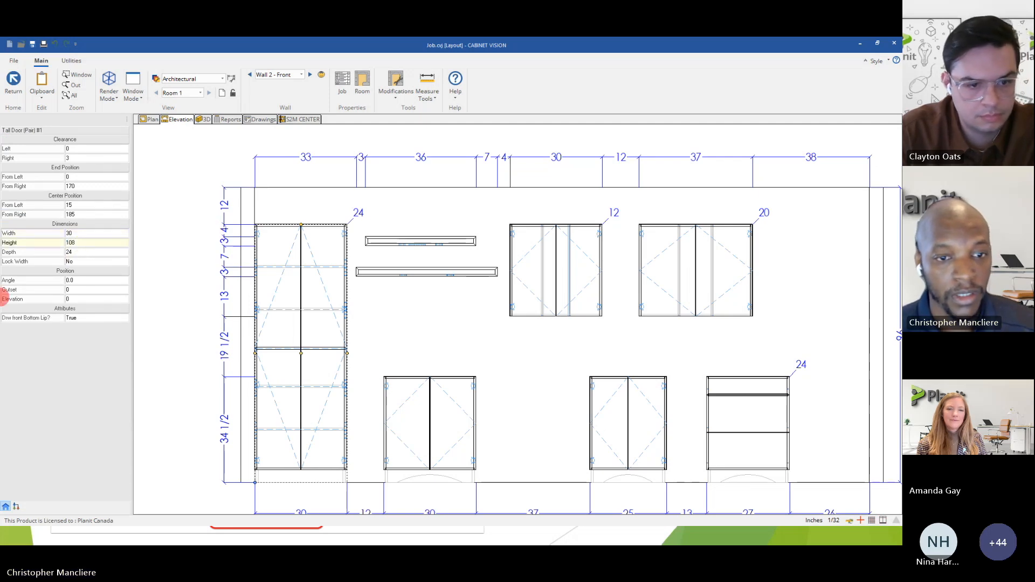
pyautogui.press('Return')
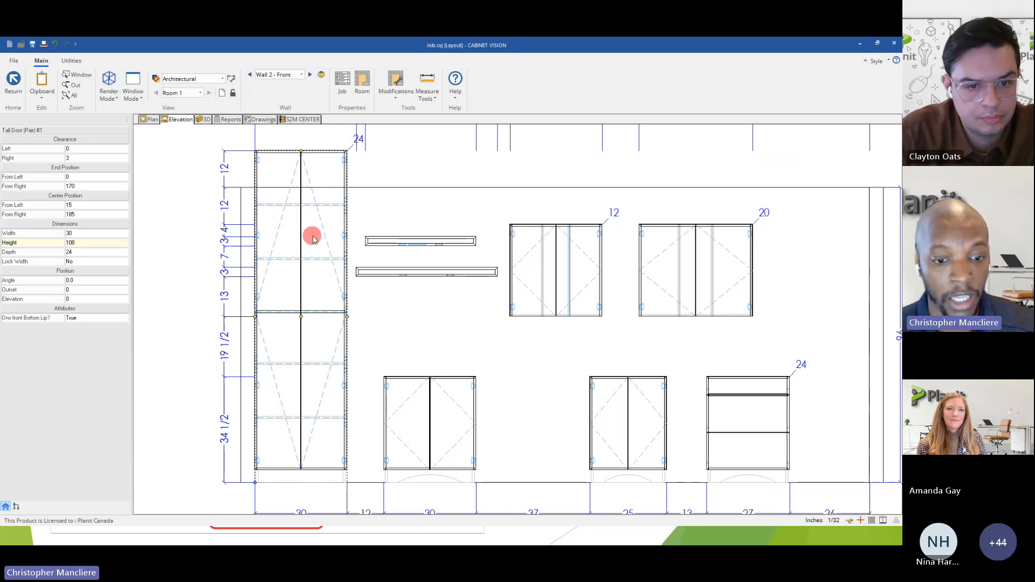
# Open the tall cabinet's assembly, select the unfinished back in the face view and start editing its splits.
pyautogui.doubleClick(302, 264)
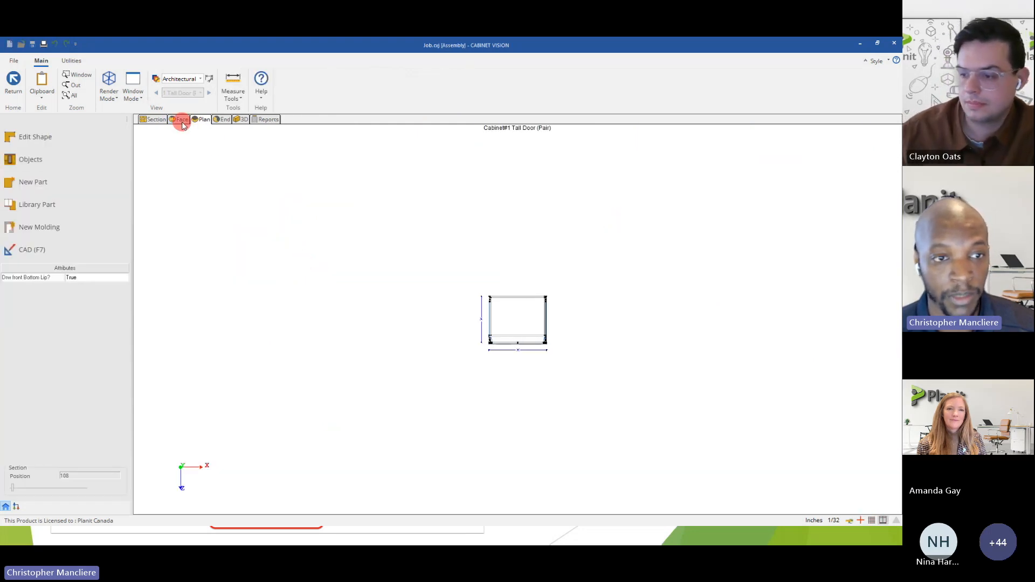
pyautogui.click(181, 119)
pyautogui.scroll(3, 539, 326)
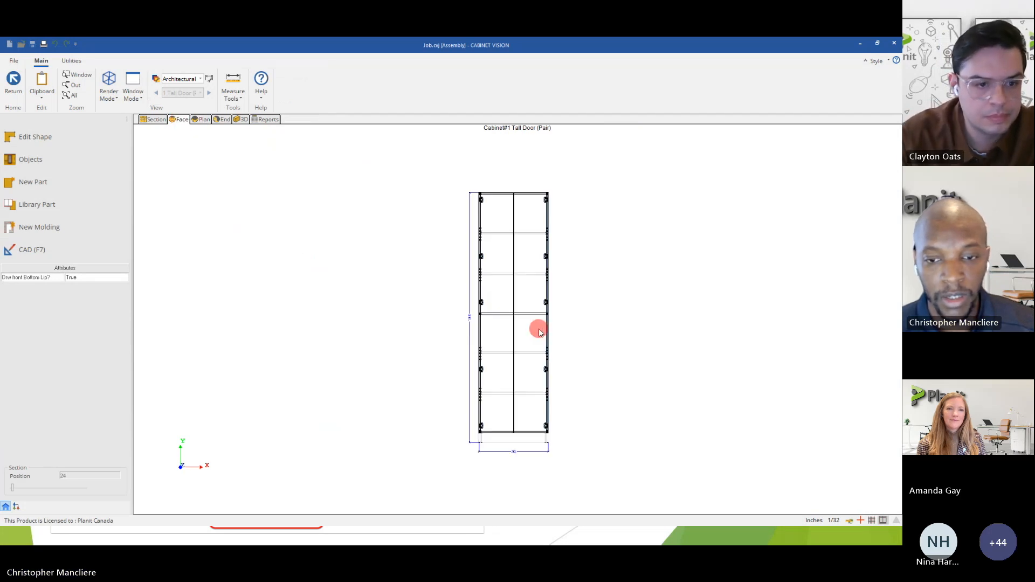
pyautogui.click(475, 284)
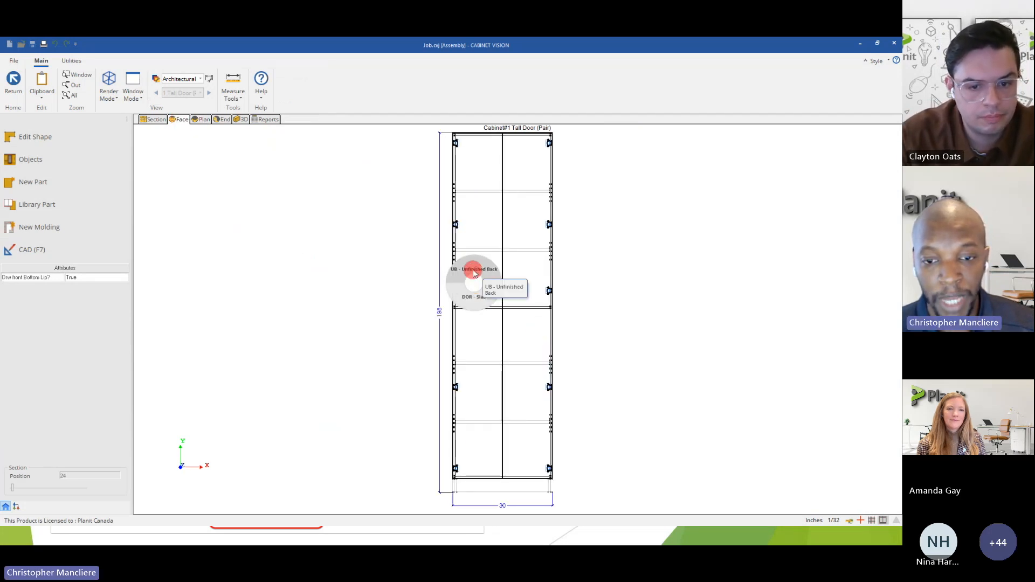
pyautogui.click(474, 272)
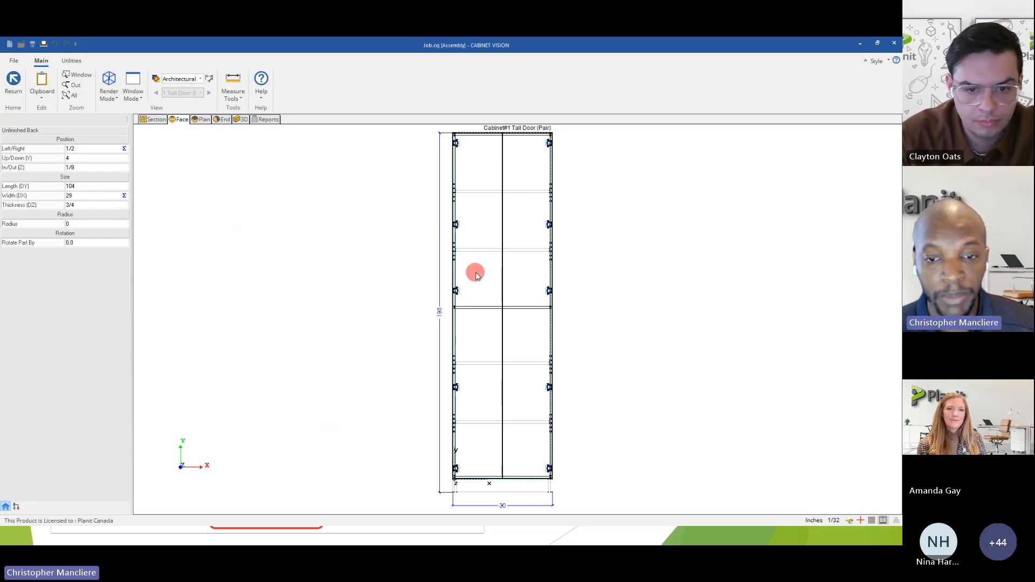
pyautogui.rightClick(476, 276)
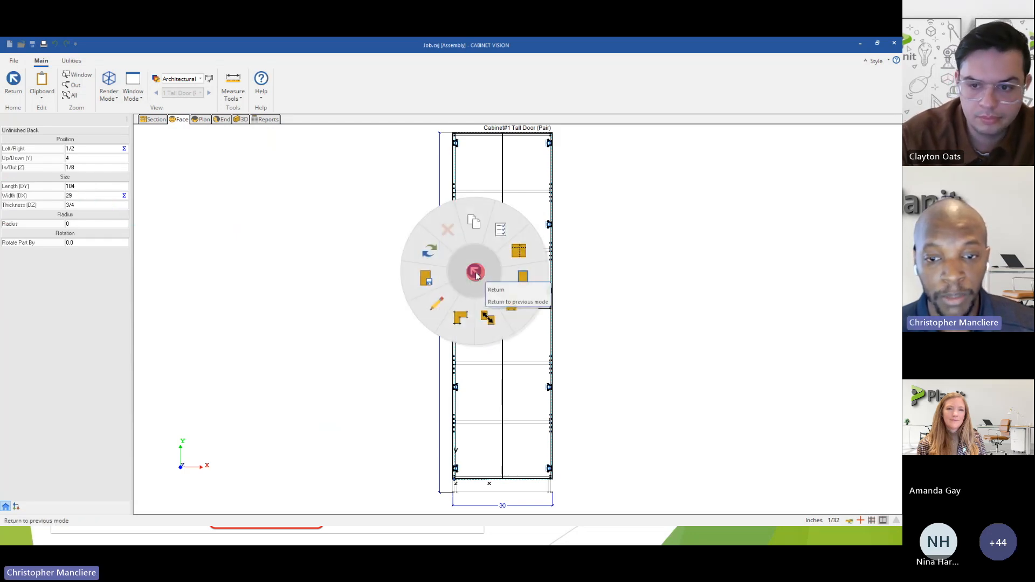
pyautogui.click(520, 254)
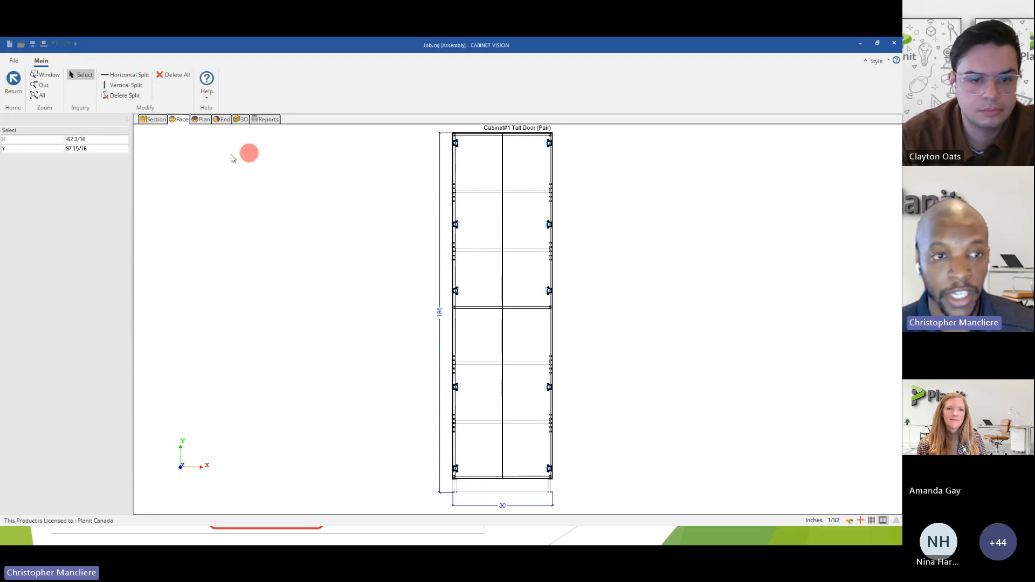
# Add a horizontal split to the unfinished back at 51 9/16, centred on the fixed shelf's thickness, and save the part splits.
pyautogui.click(122, 78)
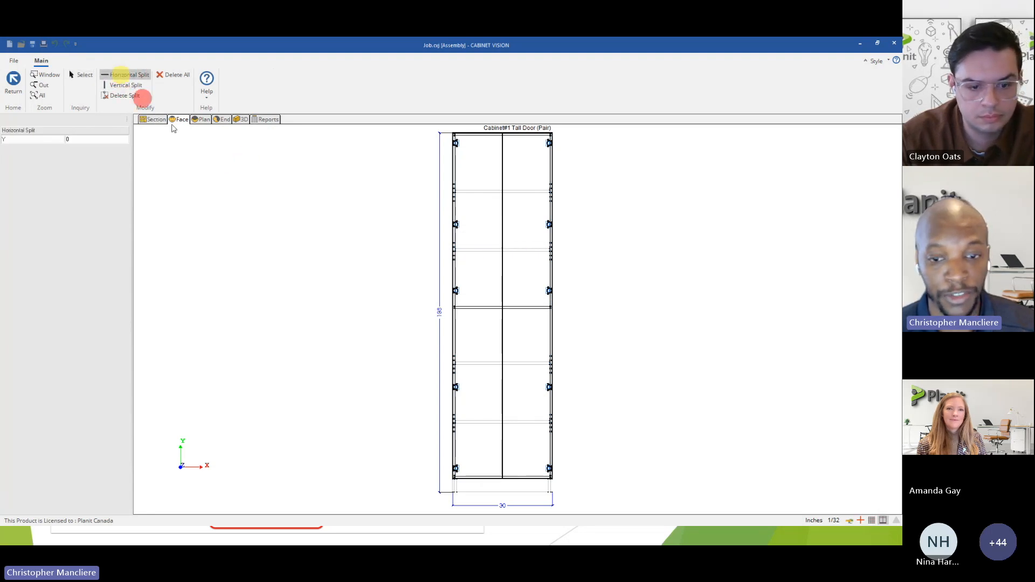
pyautogui.scroll(3, 527, 328)
pyautogui.scroll(4, 354, 280)
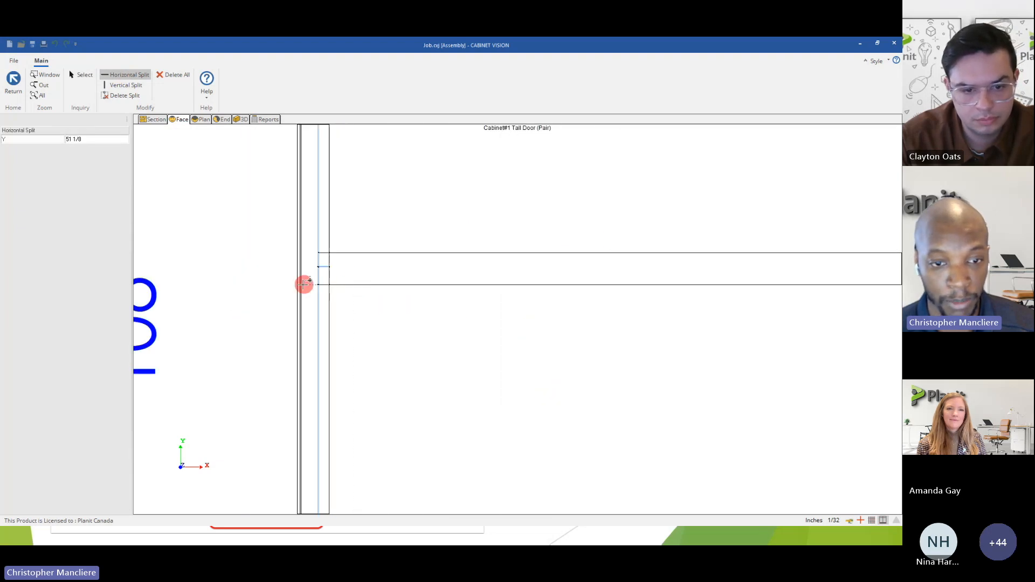
pyautogui.click(313, 269)
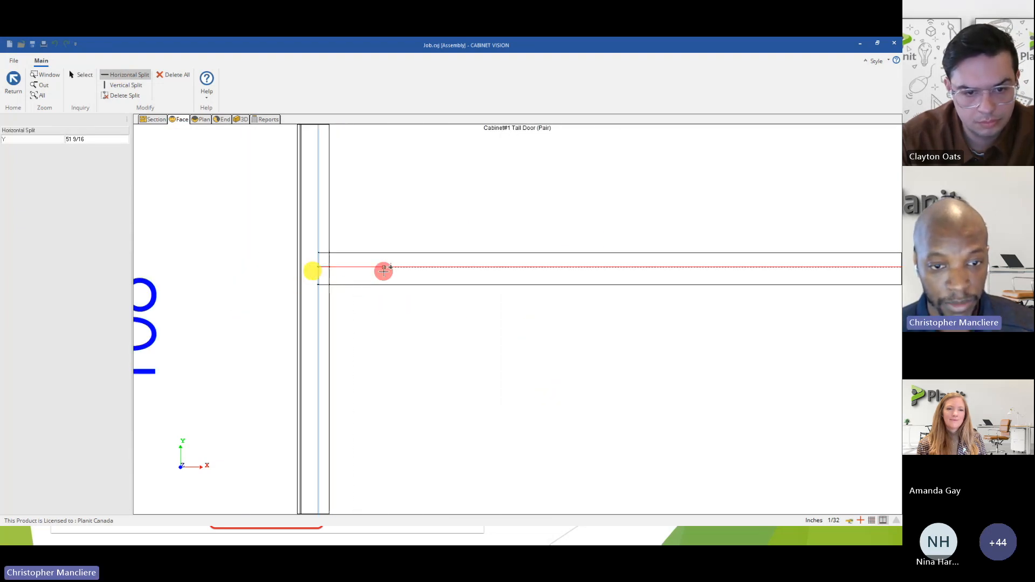
pyautogui.scroll(-3, 334, 295)
pyautogui.scroll(-4, 335, 295)
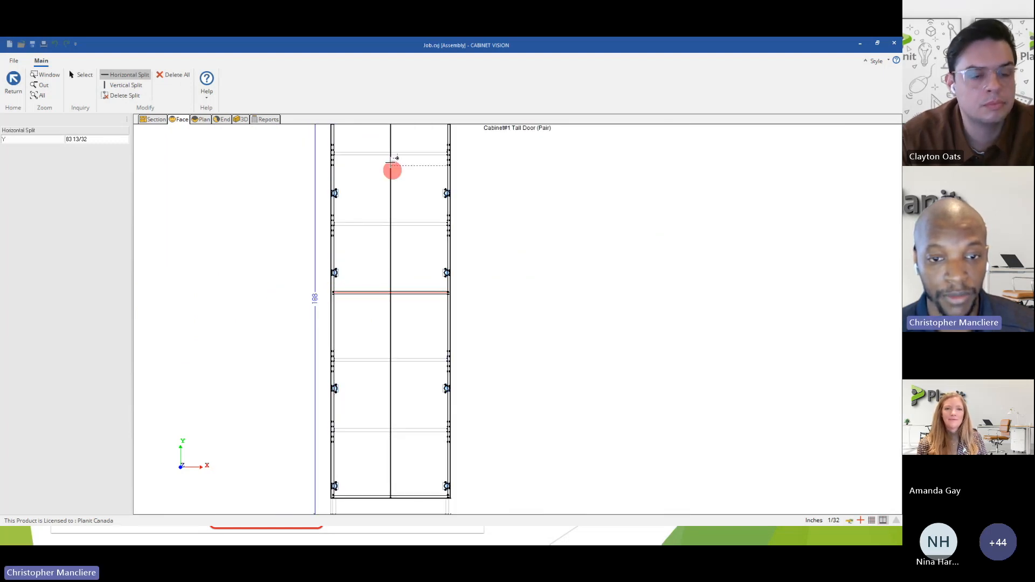
pyautogui.scroll(-3, 411, 233)
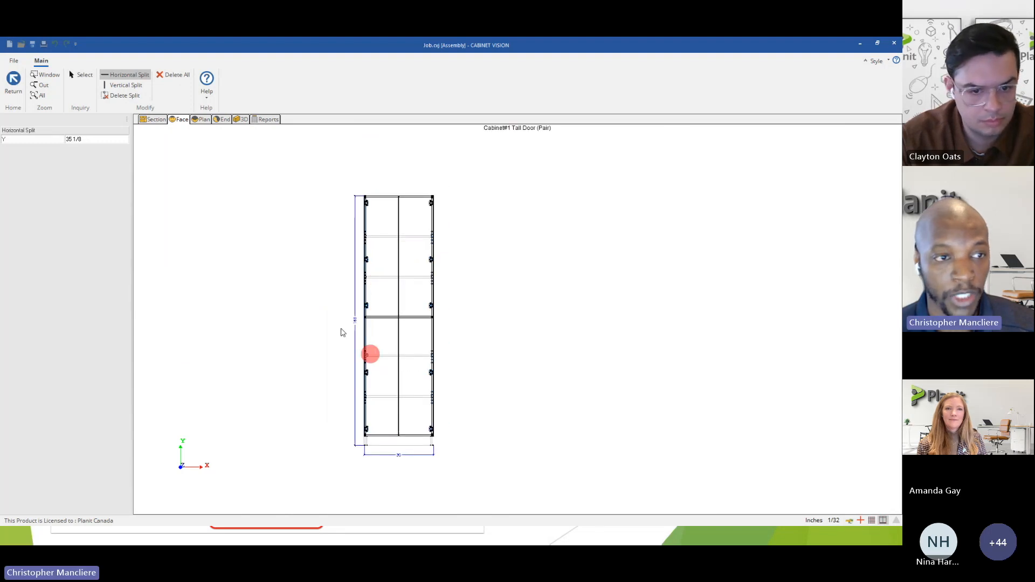
pyautogui.click(18, 95)
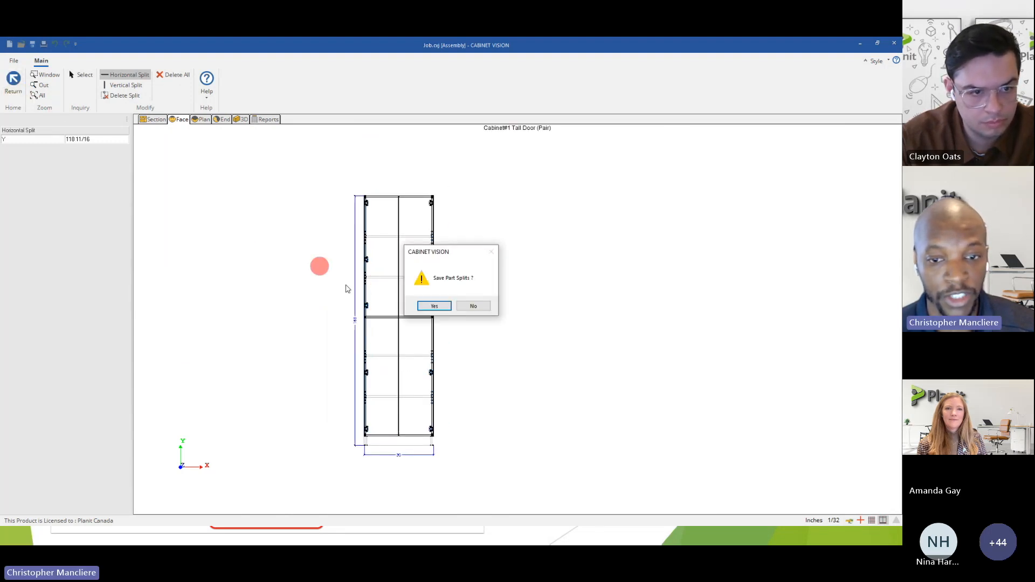
pyautogui.click(434, 306)
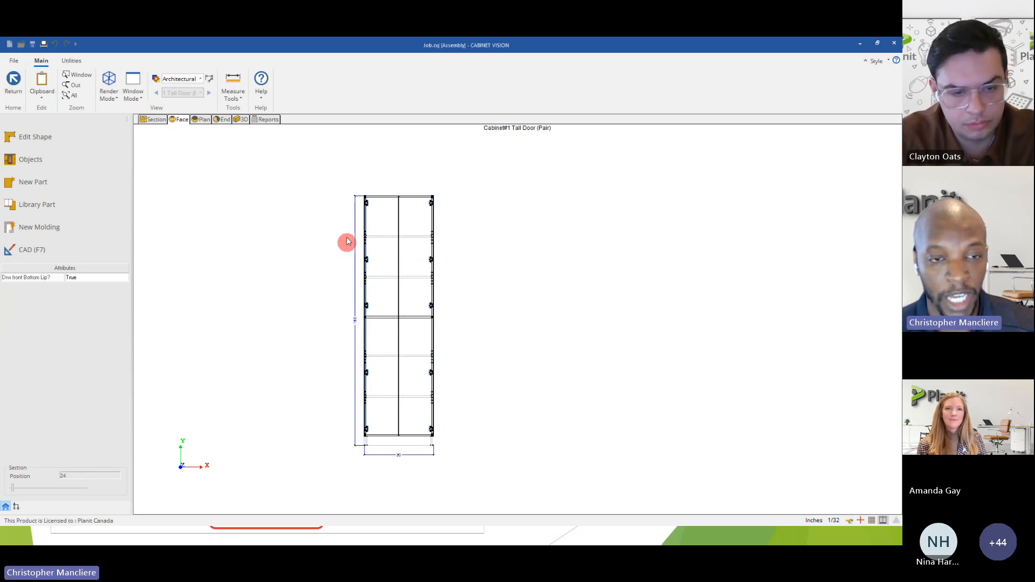
# Sort the cabinet's part report by name and compare the quantities and lengths of the Unfinished Back entries.
pyautogui.click(267, 119)
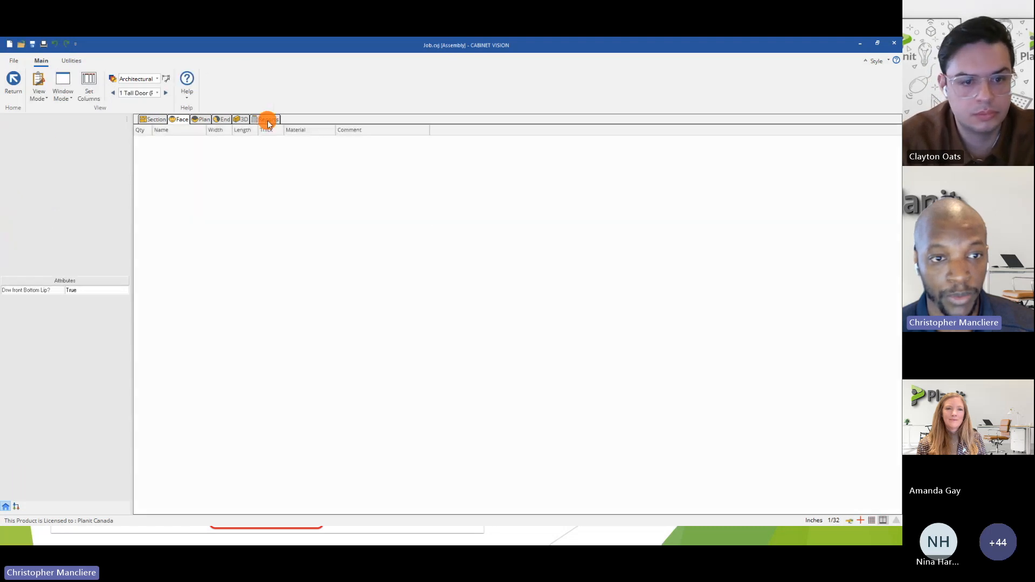
pyautogui.click(182, 132)
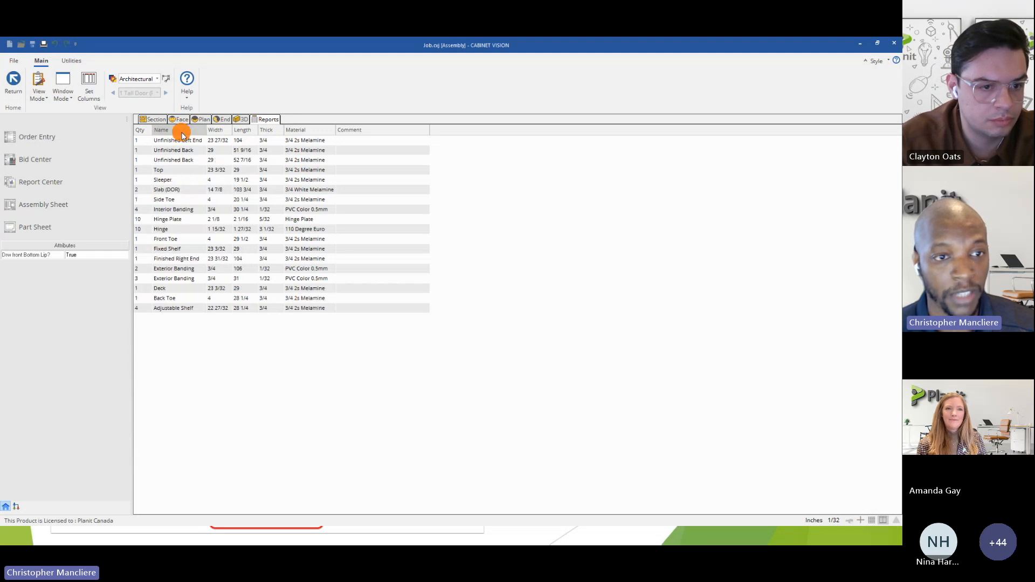
pyautogui.click(139, 151)
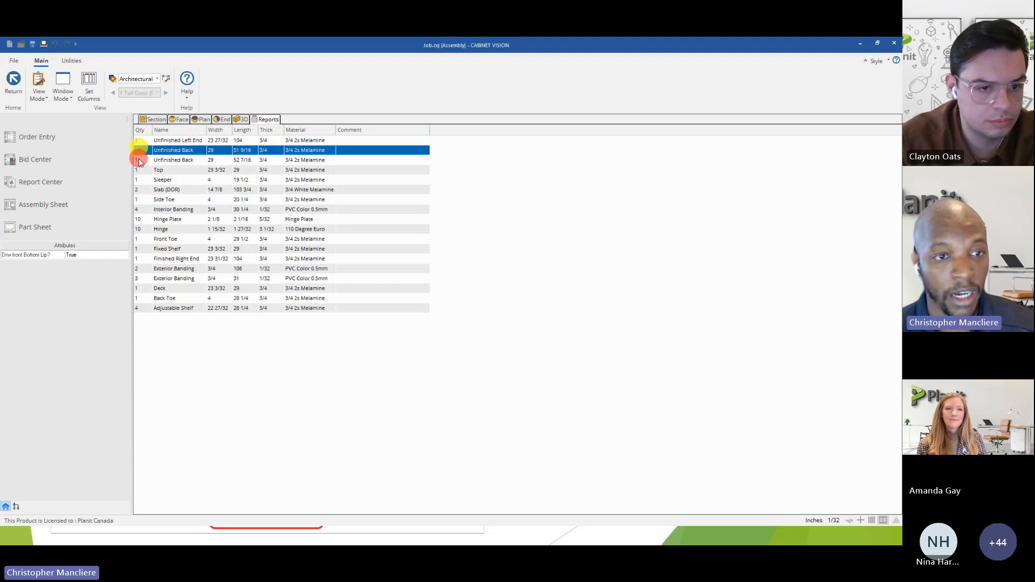
pyautogui.click(140, 161)
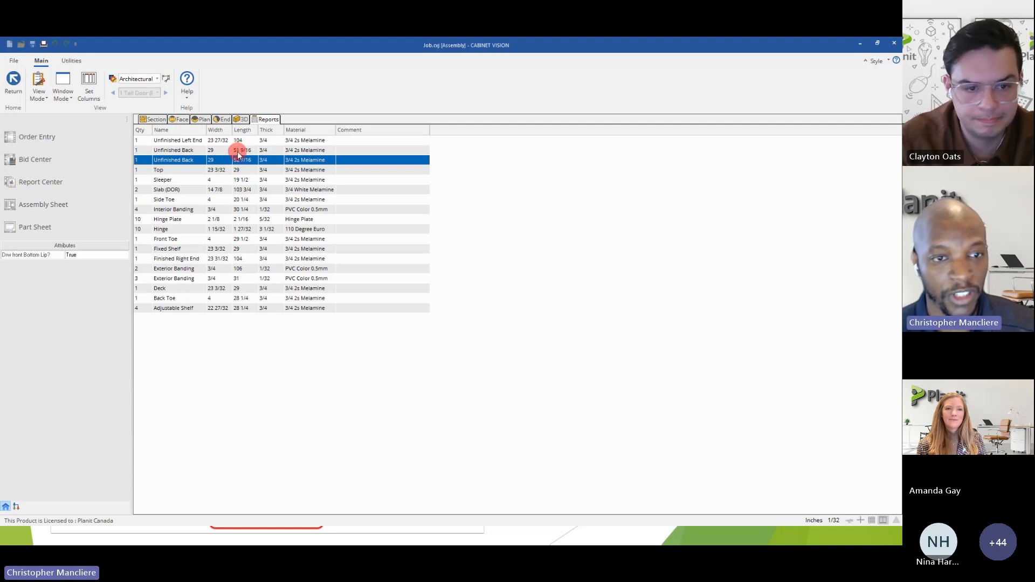
pyautogui.click(239, 152)
pyautogui.click(147, 162)
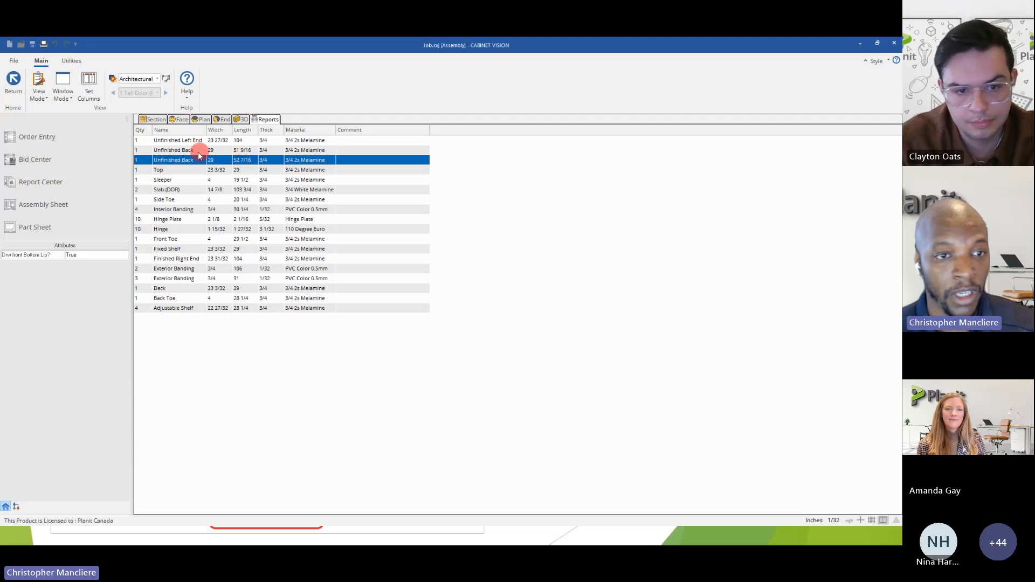
pyautogui.click(144, 151)
pyautogui.click(143, 160)
# Inspect the tall cabinet in the end and 3D views, looking at where the fixed shelf meets the back.
pyautogui.click(218, 121)
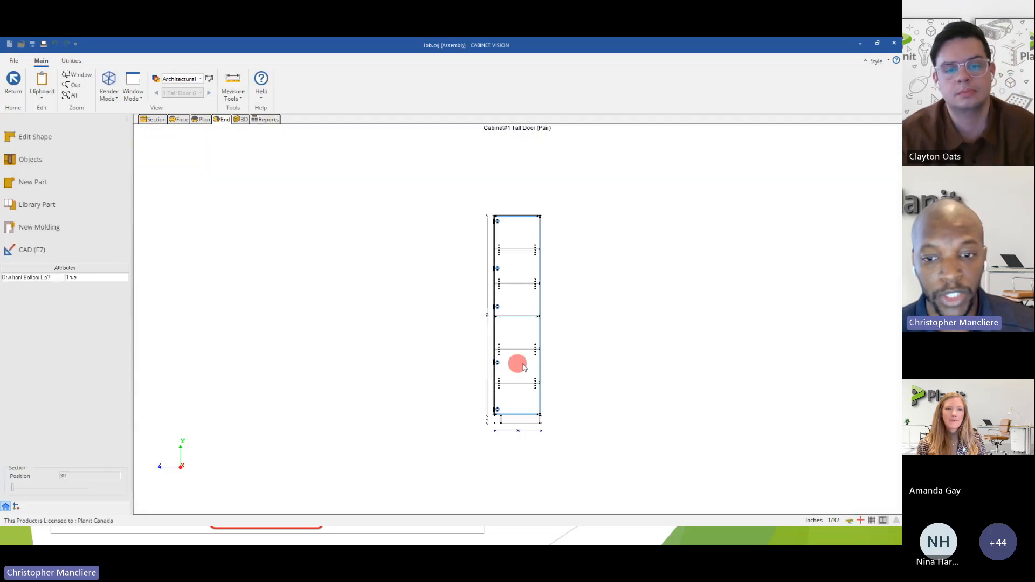
pyautogui.scroll(3, 522, 367)
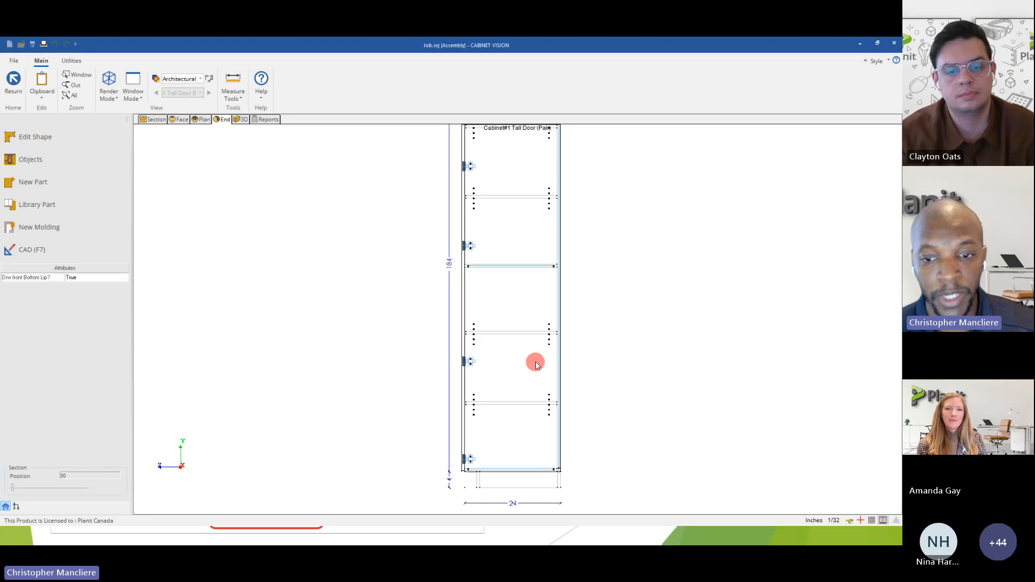
pyautogui.click(244, 120)
pyautogui.moveTo(564, 278)
pyautogui.mouseDown()
pyautogui.moveTo(370, 280)
pyautogui.moveTo(311, 311)
pyautogui.moveTo(487, 235)
pyautogui.moveTo(546, 234)
pyautogui.mouseUp()
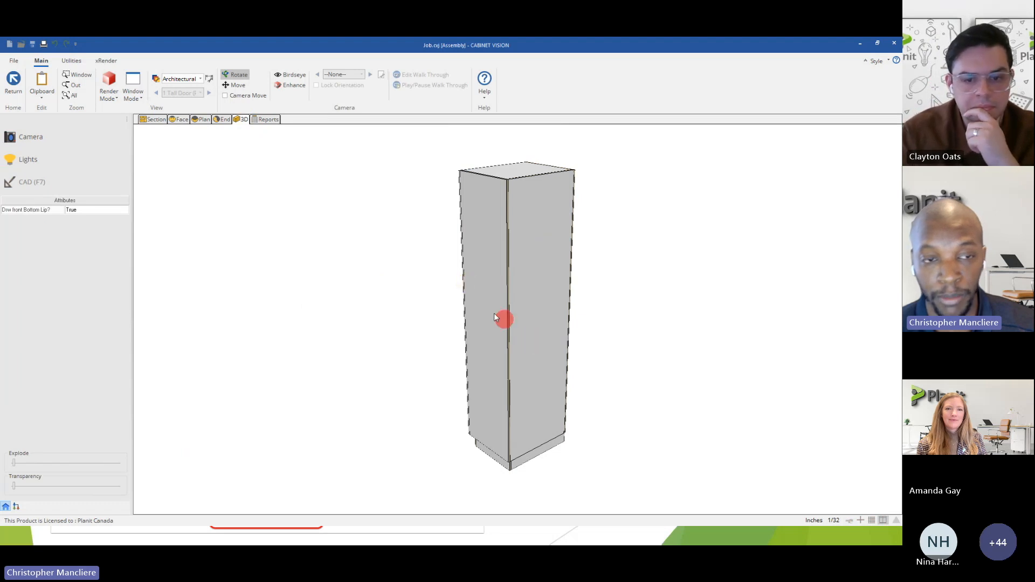
pyautogui.click(222, 119)
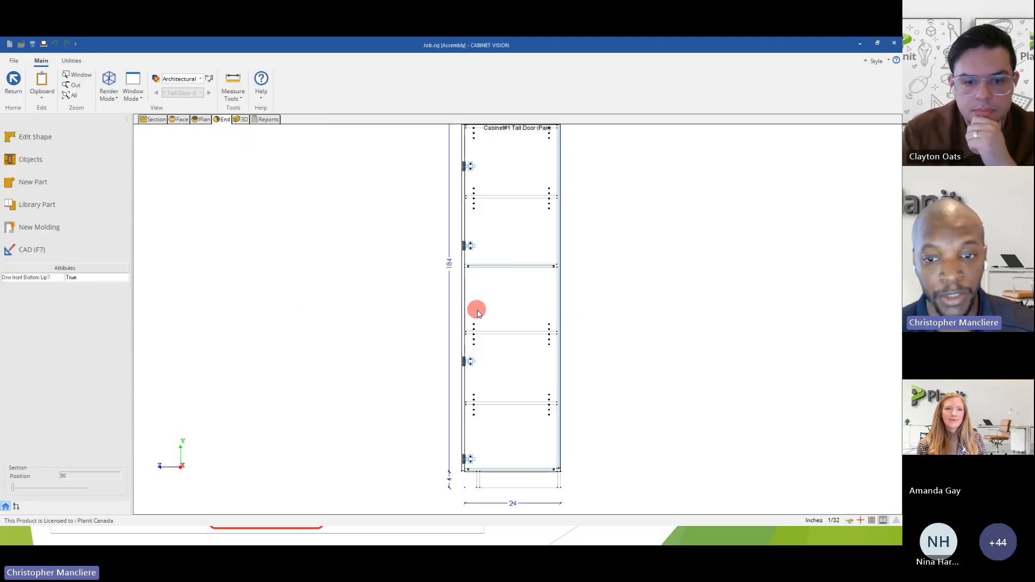
pyautogui.scroll(1, 508, 293)
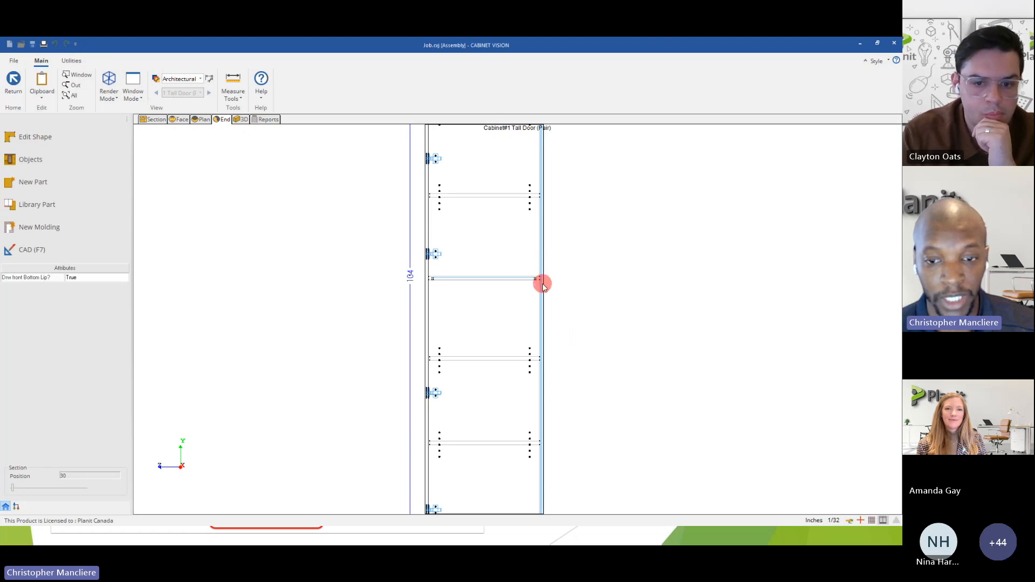
# Open the unfinished left end from the end view, examine its upper back corner, and return to the assembly.
pyautogui.click(461, 230)
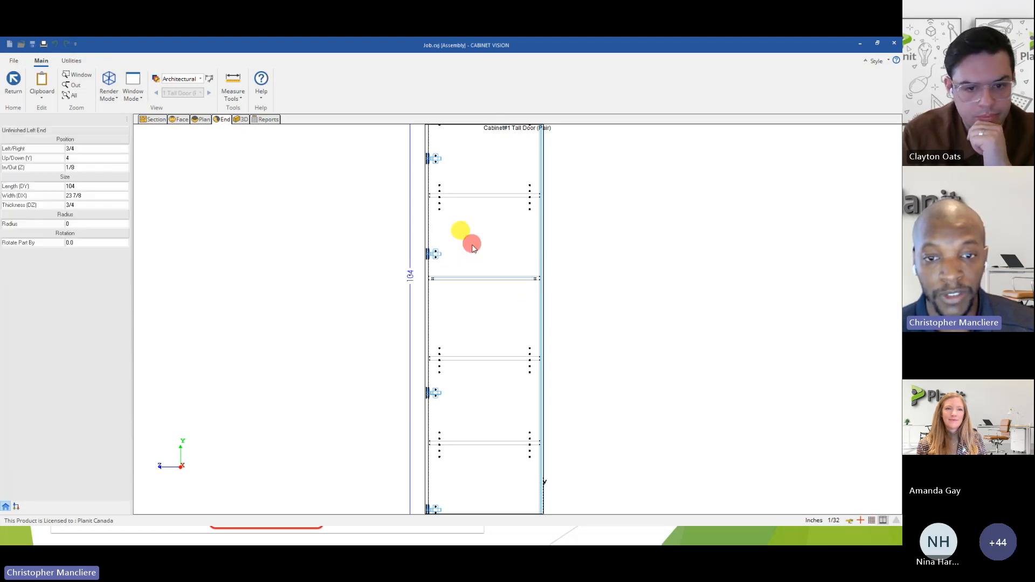
pyautogui.doubleClick(474, 249)
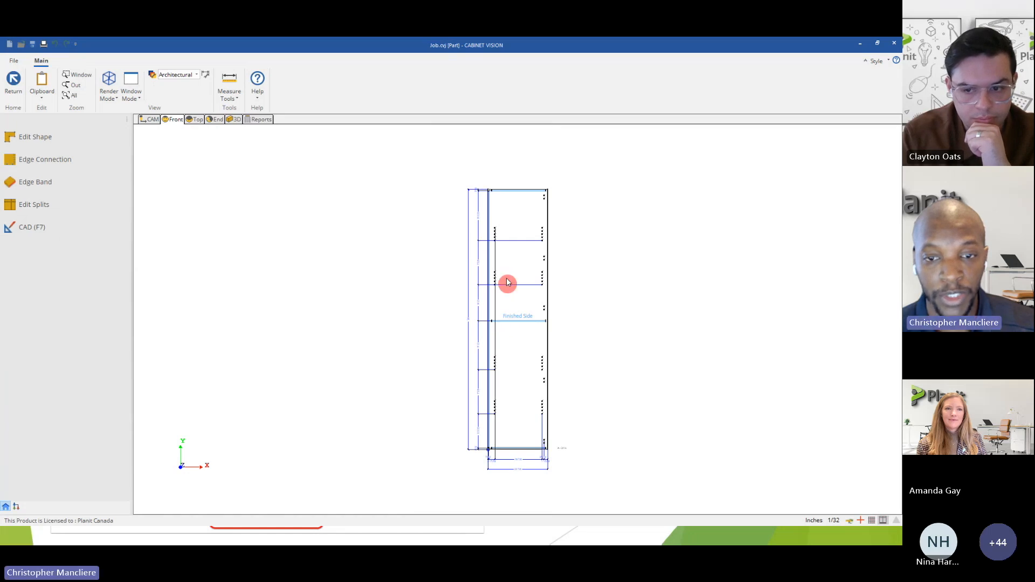
pyautogui.scroll(2, 488, 194)
pyautogui.scroll(3, 489, 195)
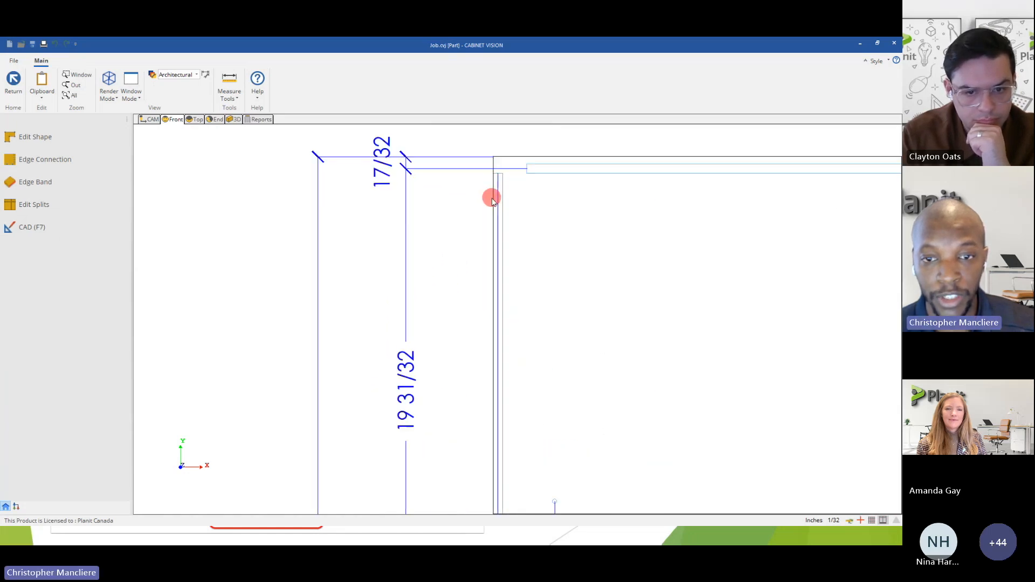
pyautogui.scroll(-1, 499, 171)
pyautogui.scroll(-5, 499, 171)
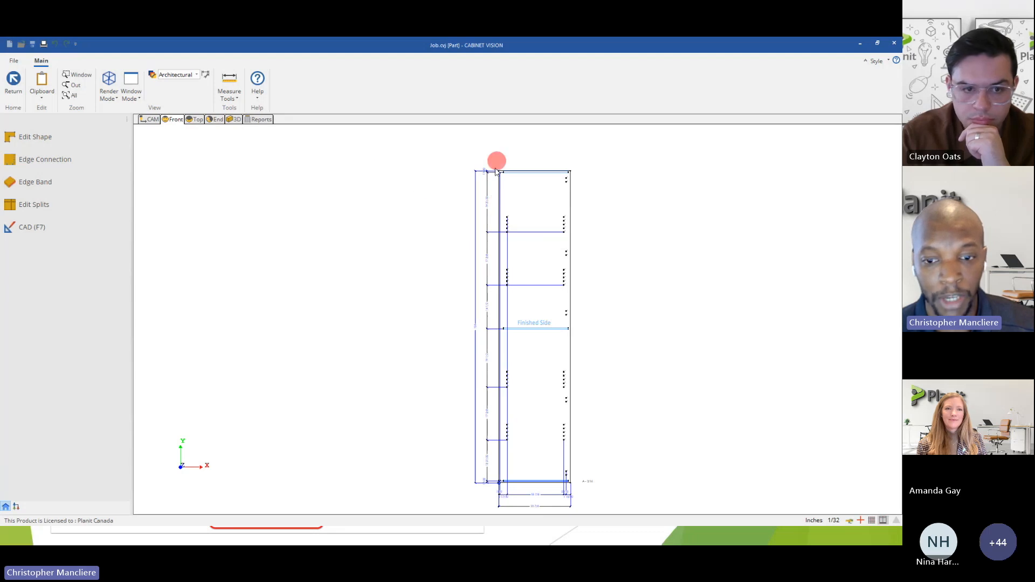
pyautogui.click(13, 81)
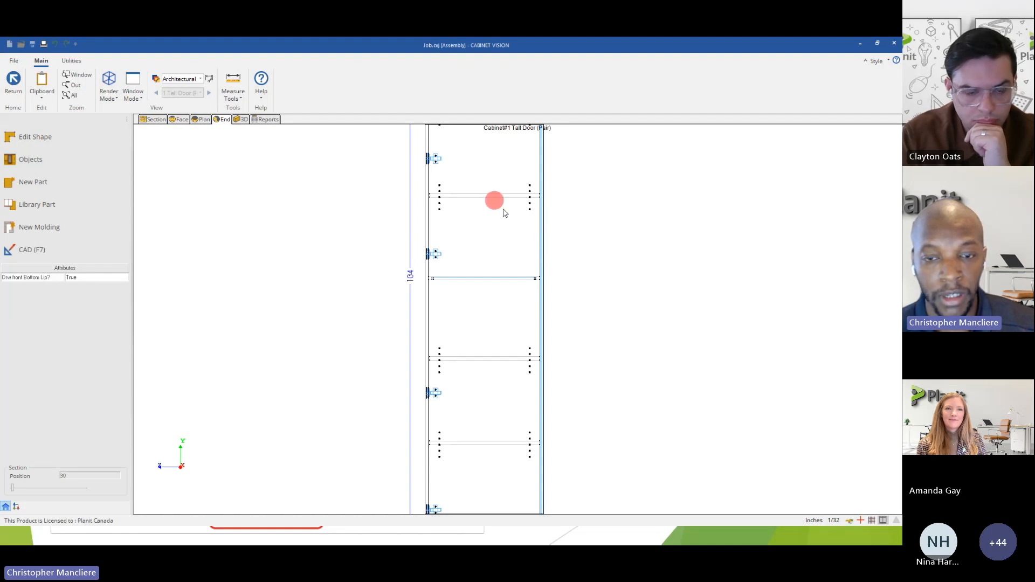
# Open the unfinished back for part editing from the cabinet's face view.
pyautogui.click(178, 121)
pyautogui.click(383, 349)
pyautogui.click(385, 343)
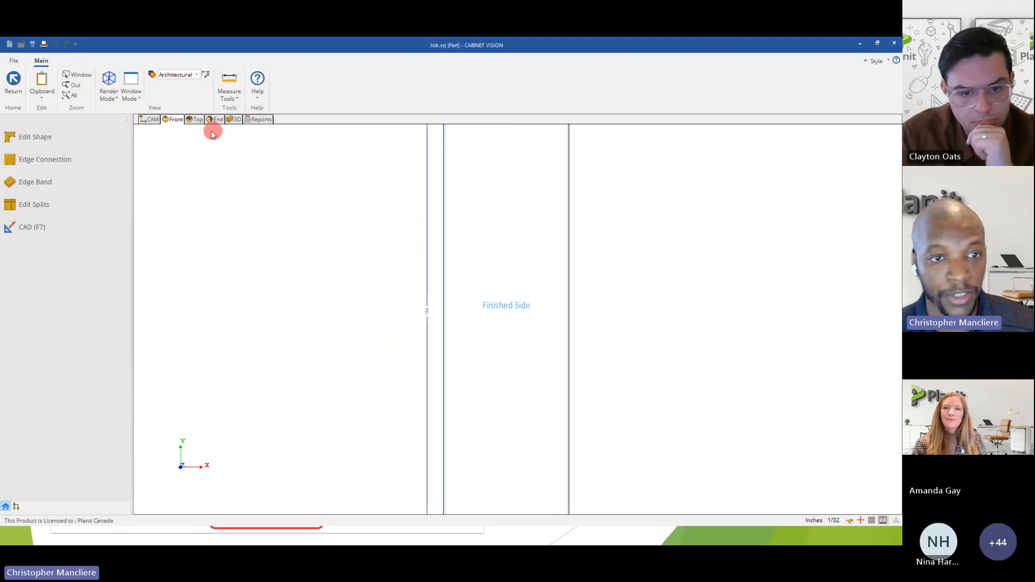
# Examine the unfinished back as a 3D wireframe and in the end view, finishing in its front view.
pyautogui.click(234, 119)
pyautogui.moveTo(482, 223); pyautogui.dragTo(266, 189)
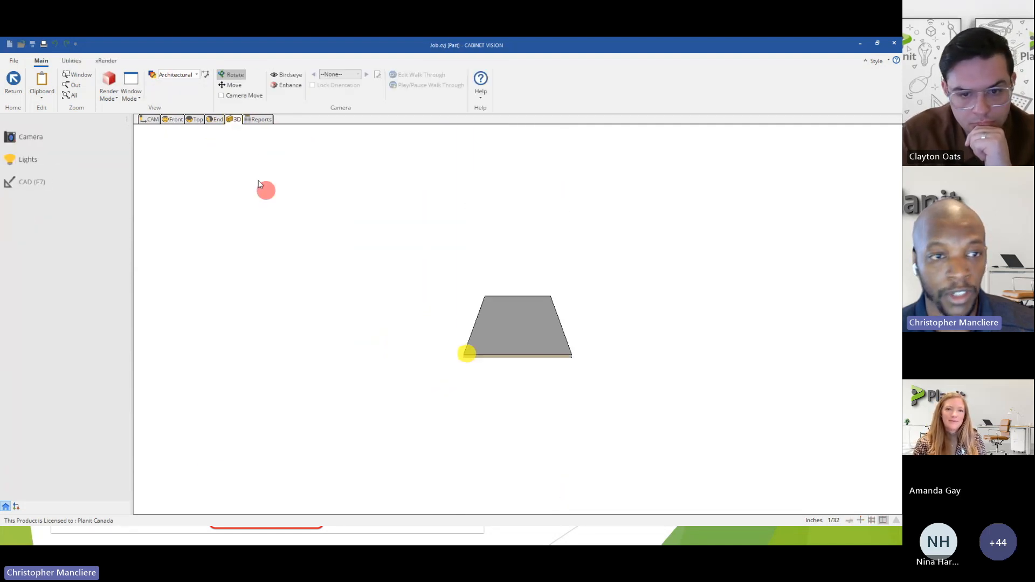
pyautogui.click(112, 92)
pyautogui.click(123, 113)
pyautogui.scroll(5, 486, 363)
pyautogui.scroll(-5, 435, 328)
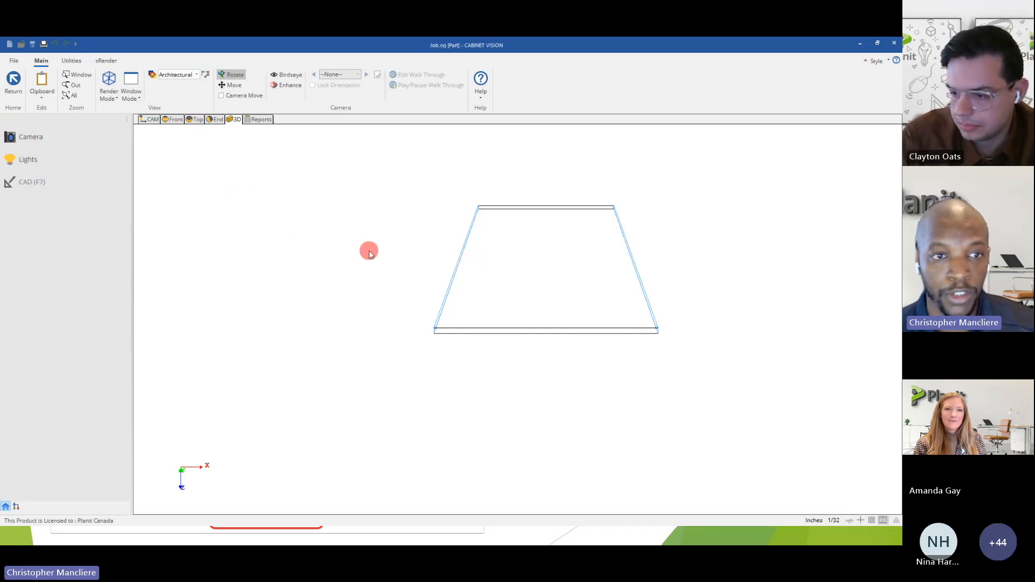
pyautogui.click(217, 120)
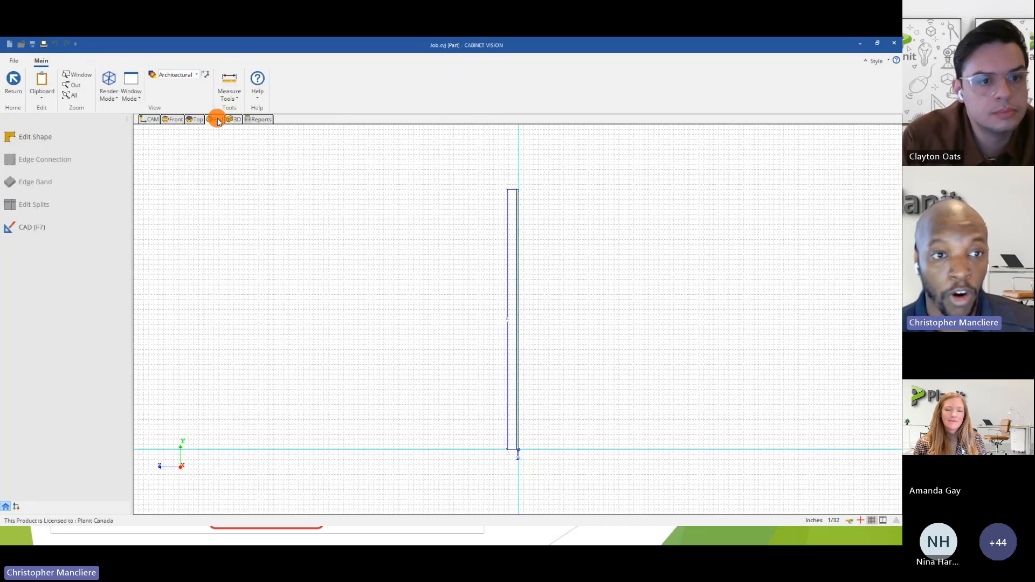
pyautogui.click(169, 120)
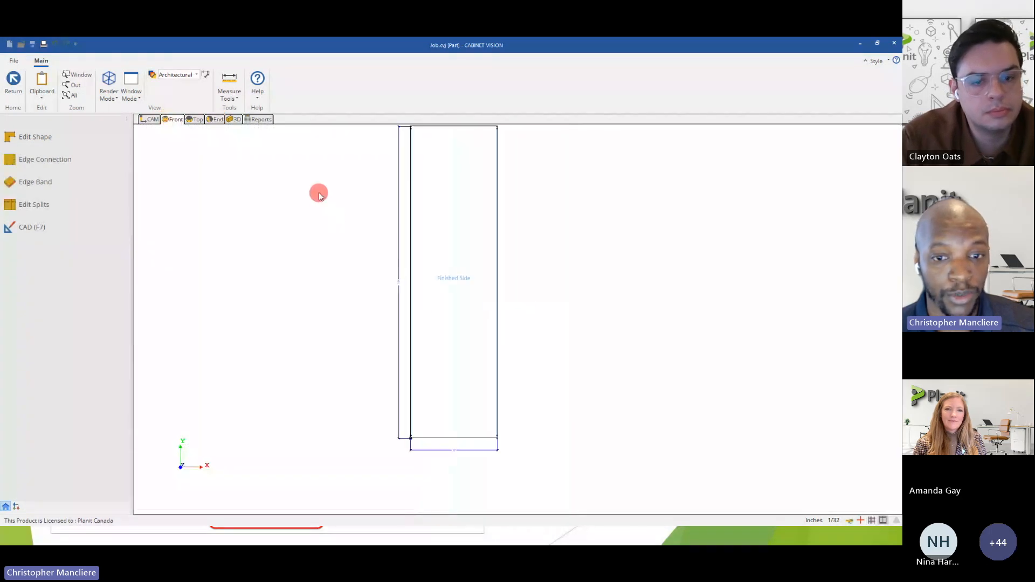
# Draw a horizontal CAD line across the unfinished back's full width at a height of about 54 13/16.
pyautogui.click(35, 226)
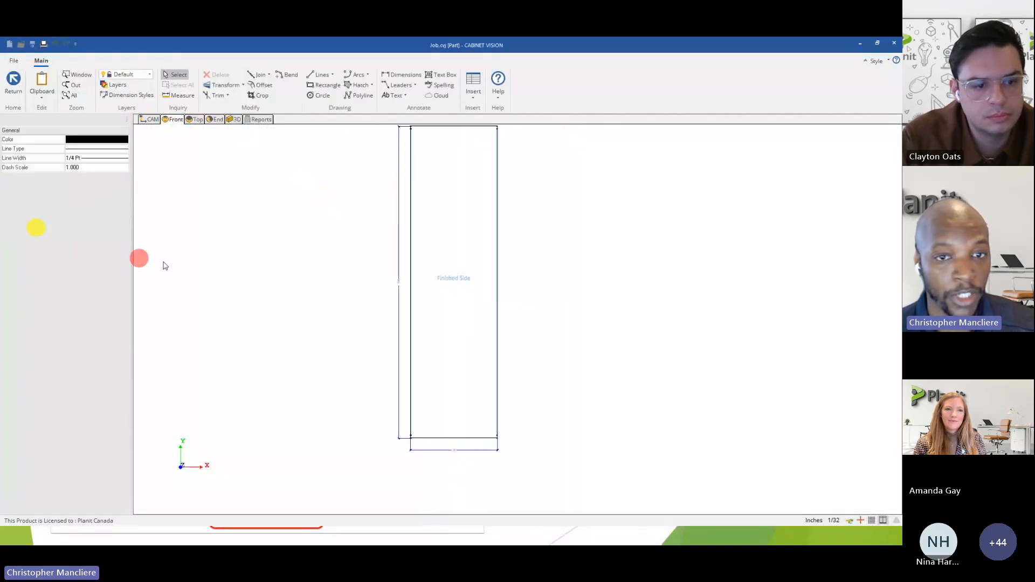
pyautogui.click(318, 74)
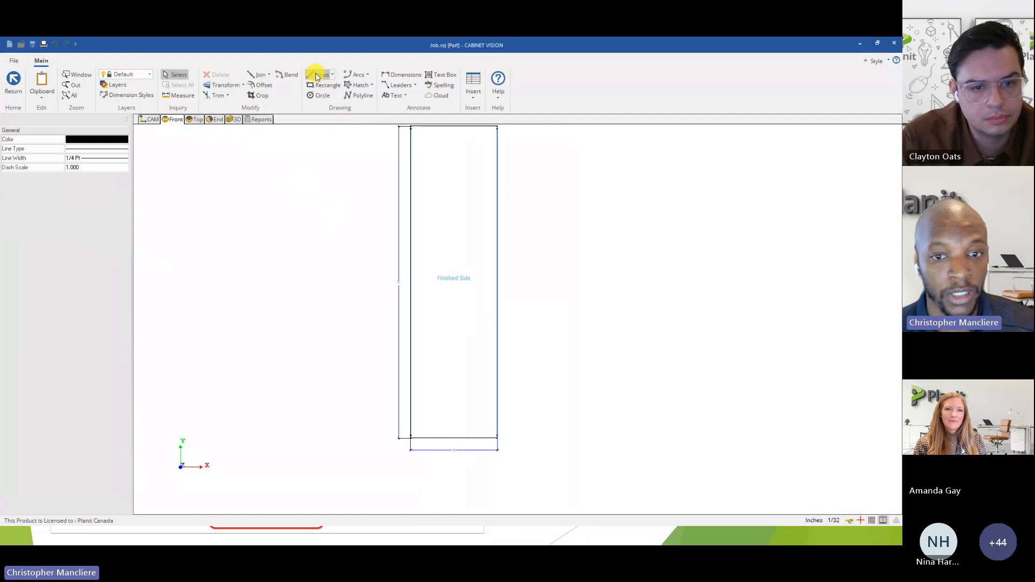
pyautogui.click(411, 127)
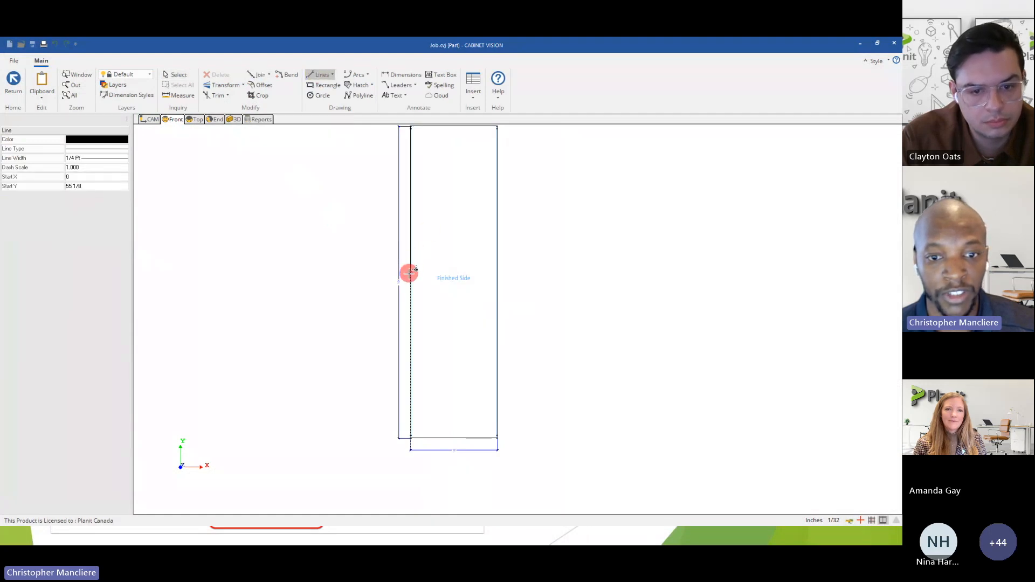
pyautogui.click(409, 274)
pyautogui.click(491, 275)
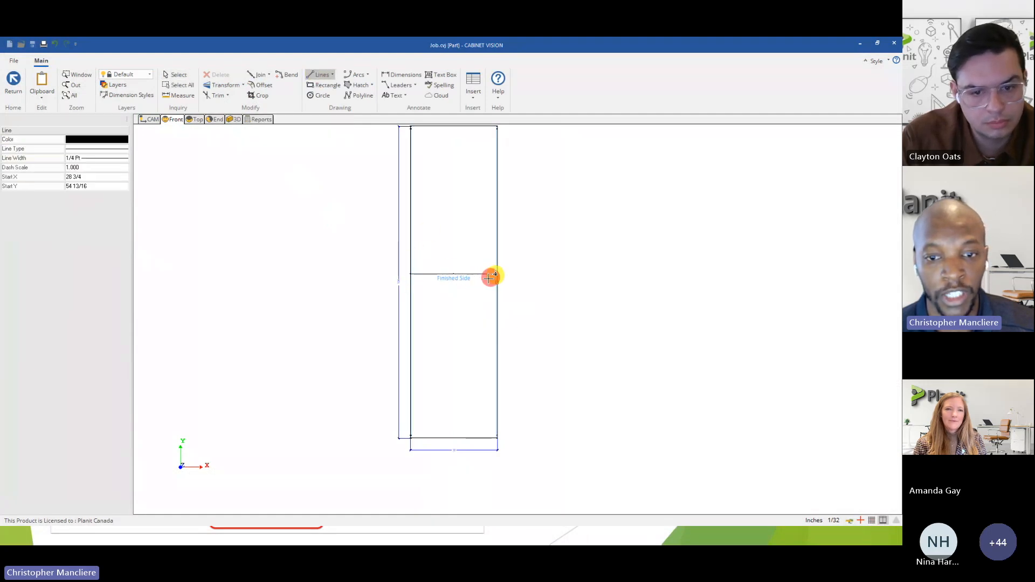
# Draw two short vertical CAD lines crossing the horizontal line, one on each side of the Finished Side label.
pyautogui.click(434, 264)
pyautogui.click(434, 282)
pyautogui.click(478, 264)
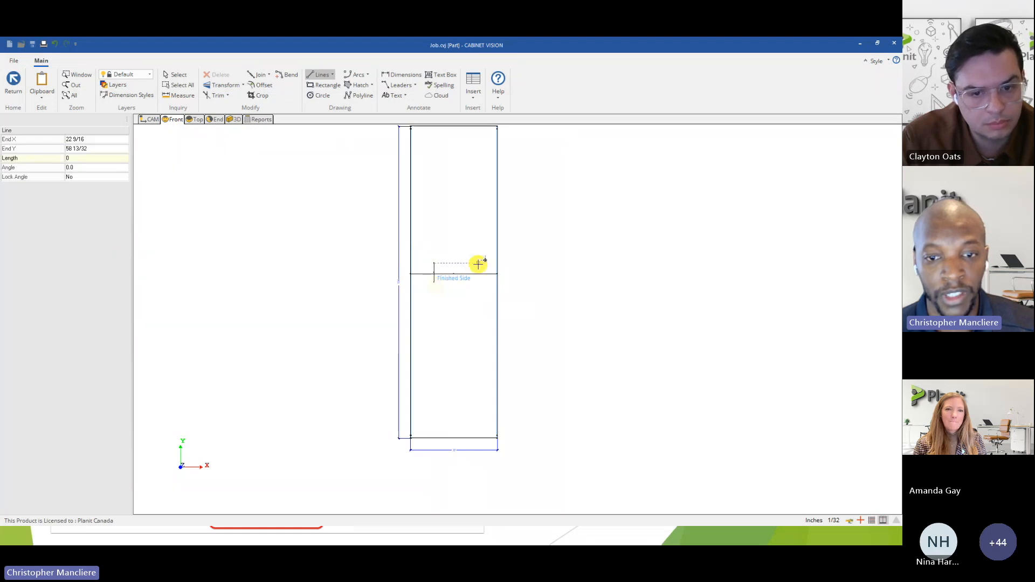
pyautogui.click(478, 282)
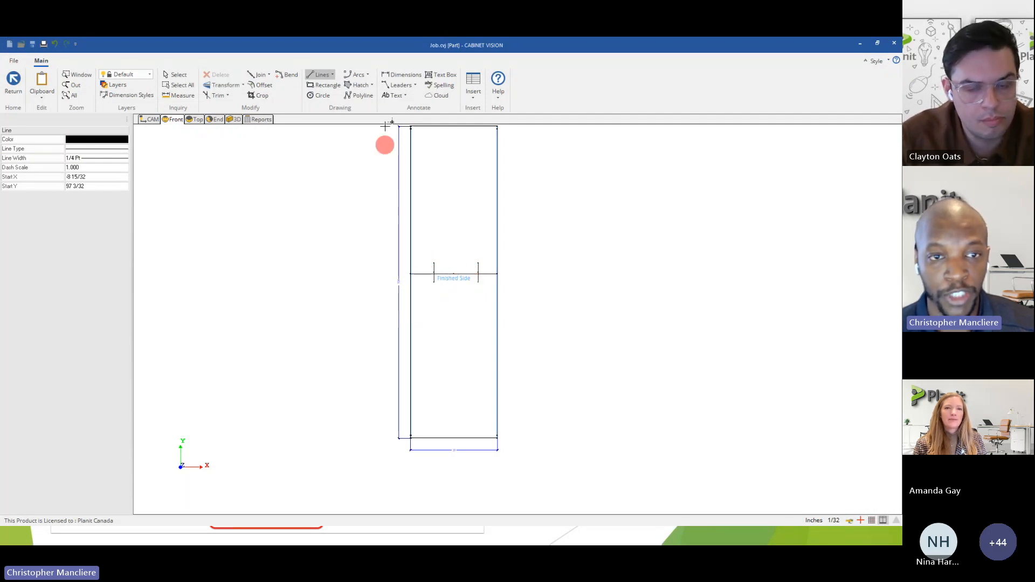
# Draw CAD lines along the back's left edge above and below the horizontal line, and return to the cabinet assembly.
pyautogui.click(411, 128)
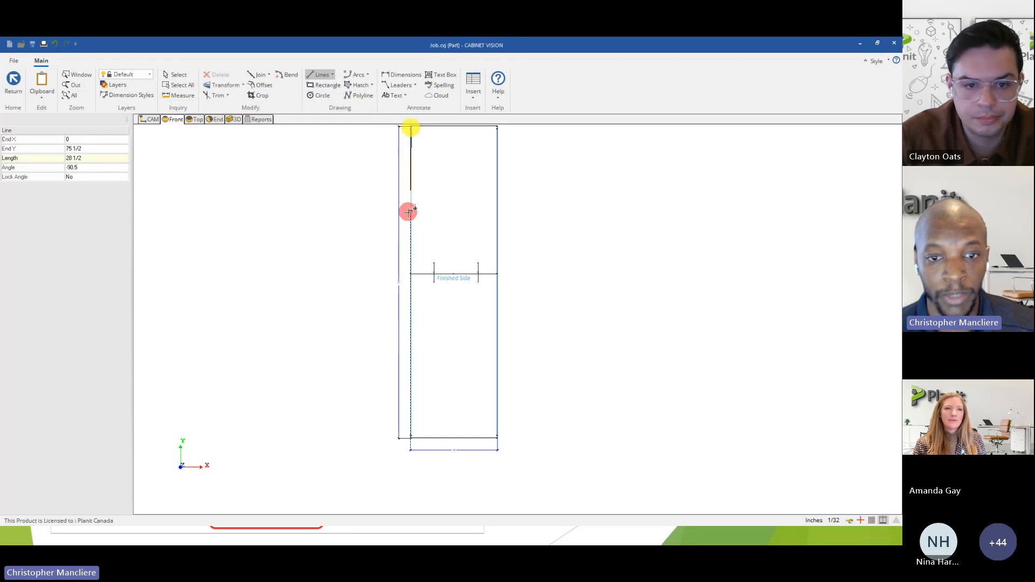
pyautogui.click(414, 271)
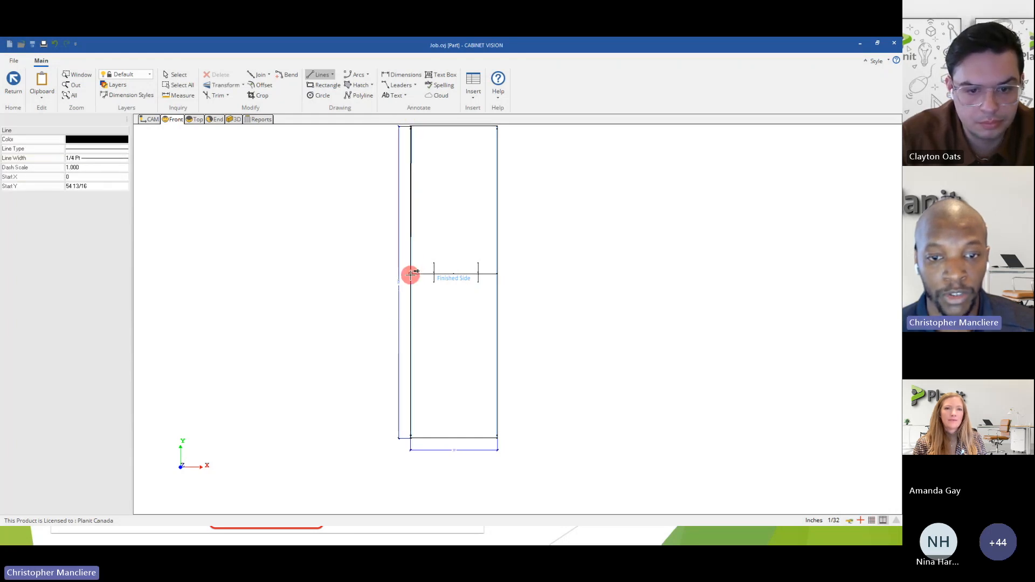
pyautogui.click(410, 276)
pyautogui.click(412, 436)
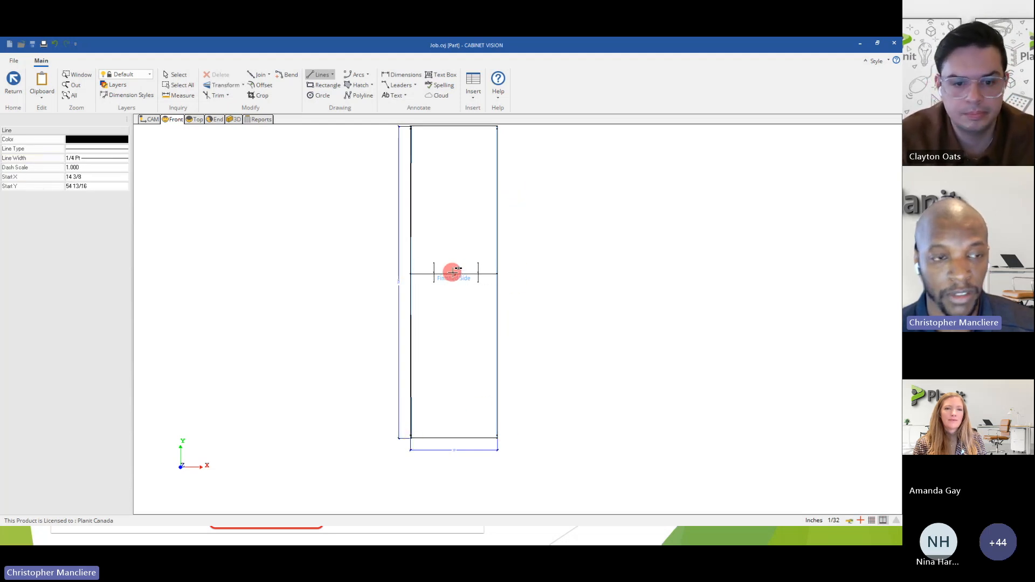
pyautogui.click(14, 97)
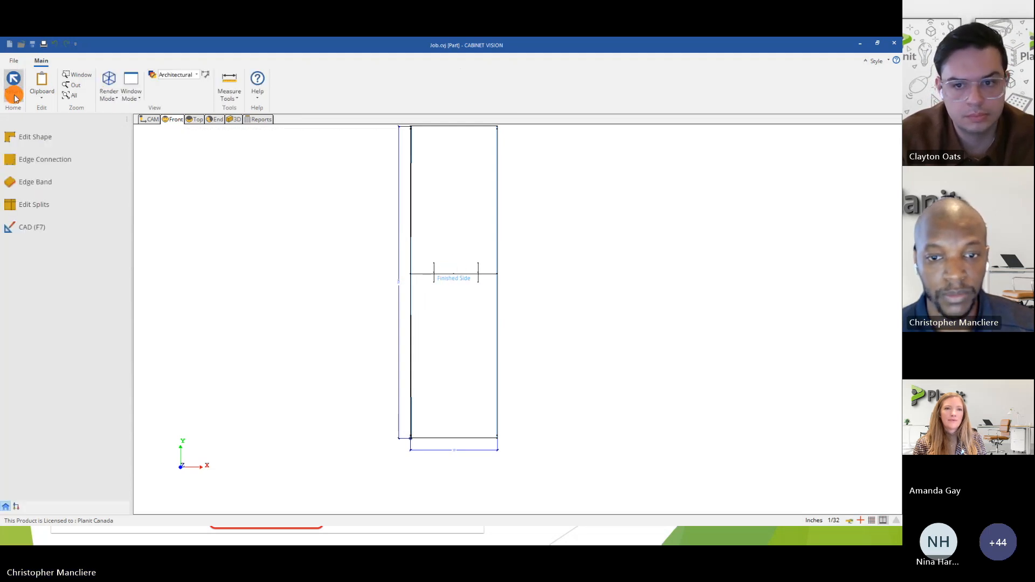
pyautogui.click(15, 97)
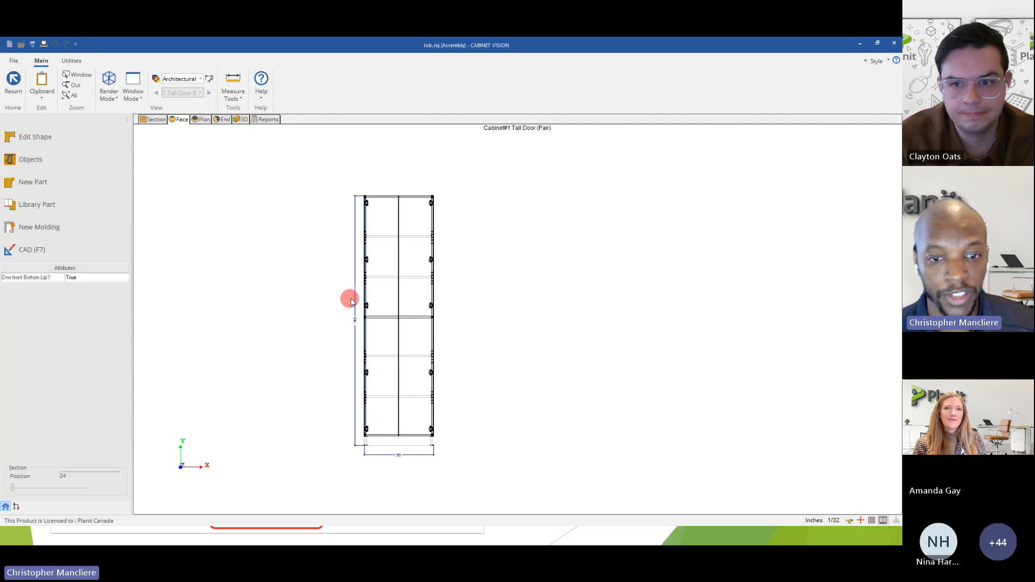
# Select the unfinished back in the face view, review its part commands including Edit Splits, and deselect it.
pyautogui.click(380, 303)
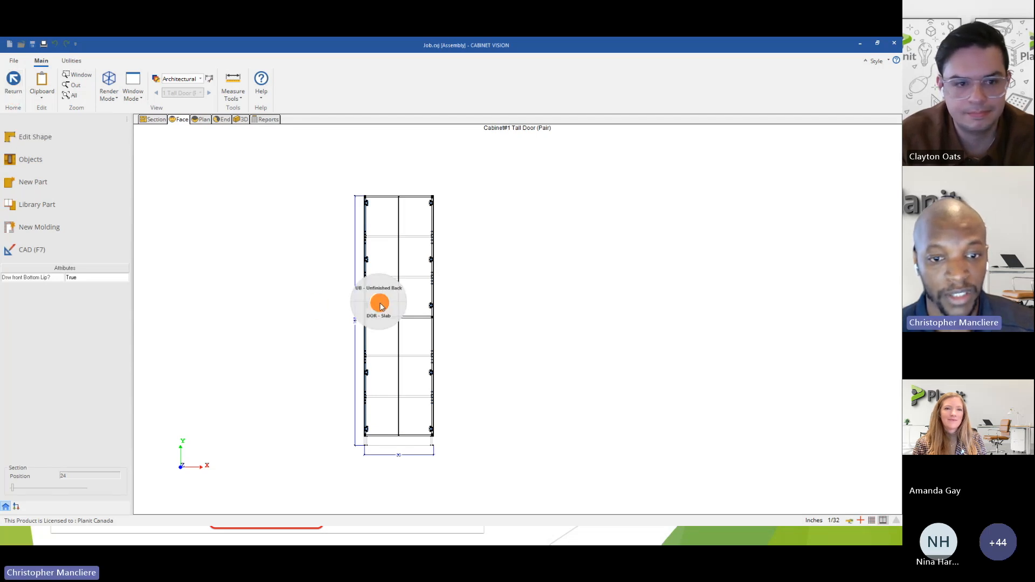
pyautogui.rightClick(380, 292)
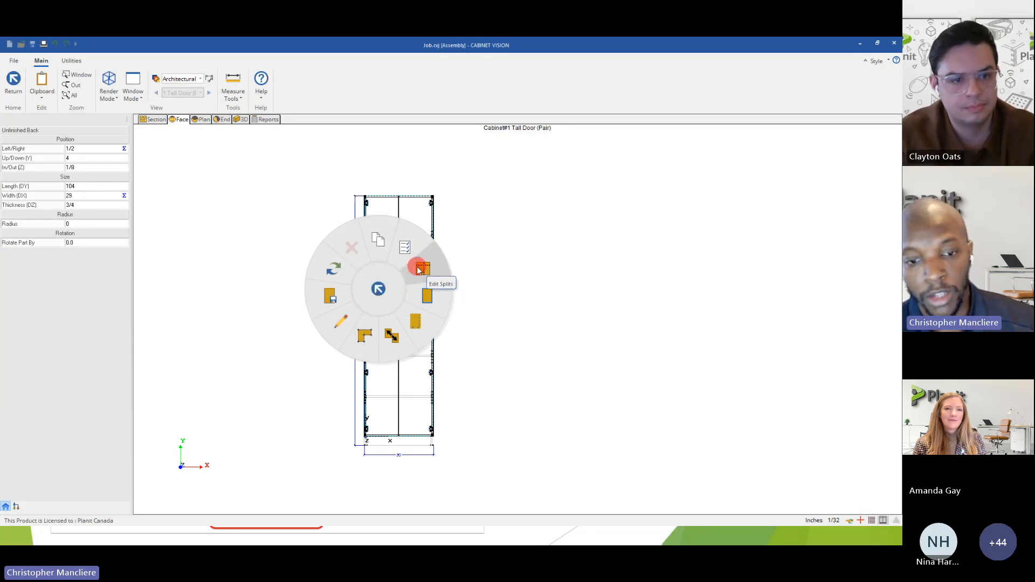
pyautogui.click(228, 248)
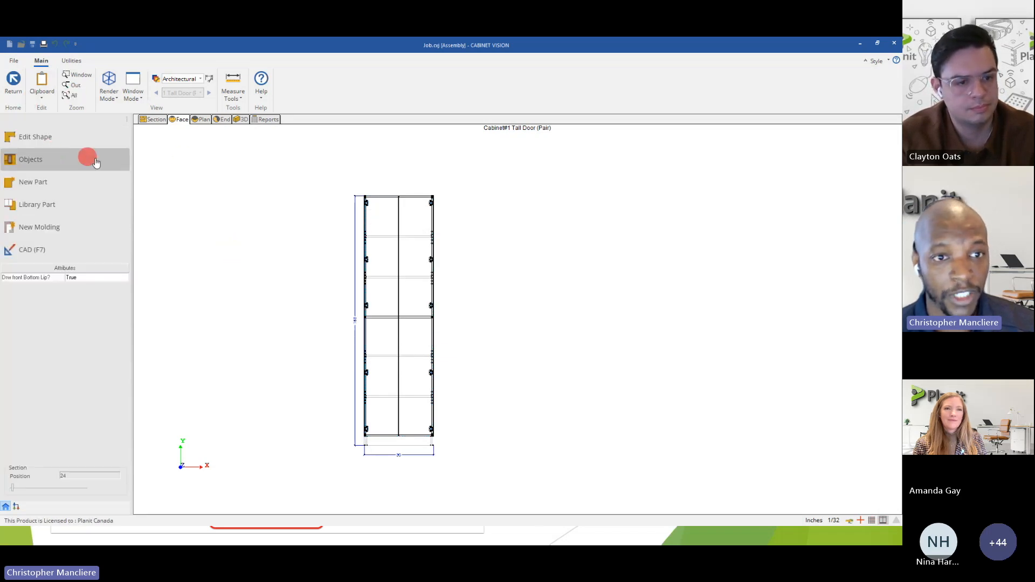
# Show the tall cabinet in 3D from above the front and explode its parts slightly.
pyautogui.click(239, 121)
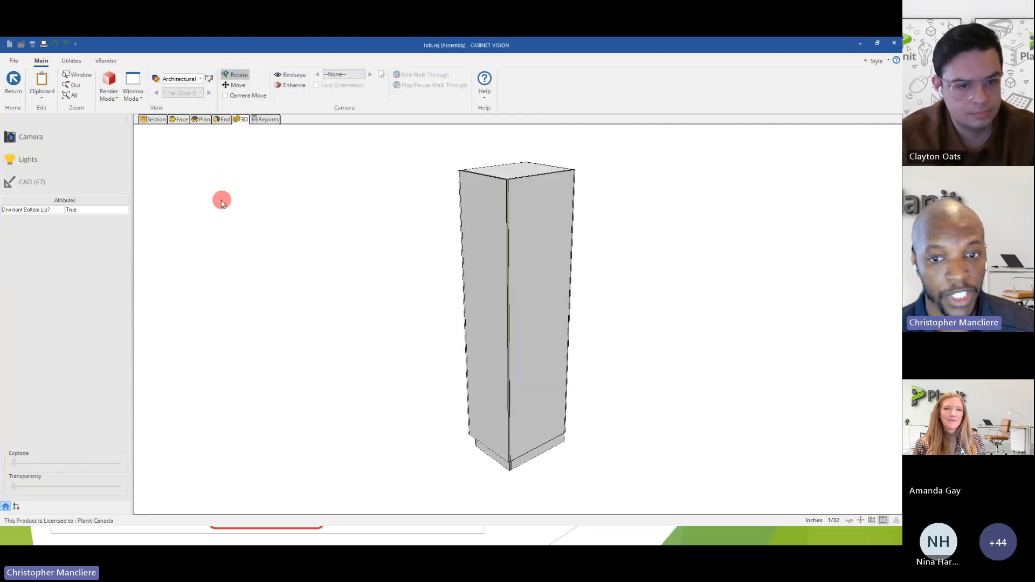
pyautogui.moveTo(424, 358)
pyautogui.mouseDown()
pyautogui.moveTo(626, 345)
pyautogui.moveTo(539, 317)
pyautogui.moveTo(467, 316)
pyautogui.moveTo(502, 317)
pyautogui.moveTo(555, 342)
pyautogui.moveTo(494, 370)
pyautogui.moveTo(403, 321)
pyautogui.mouseUp()
pyautogui.moveTo(467, 296)
pyautogui.mouseDown()
pyautogui.moveTo(538, 231)
pyautogui.moveTo(531, 227)
pyautogui.mouseUp()
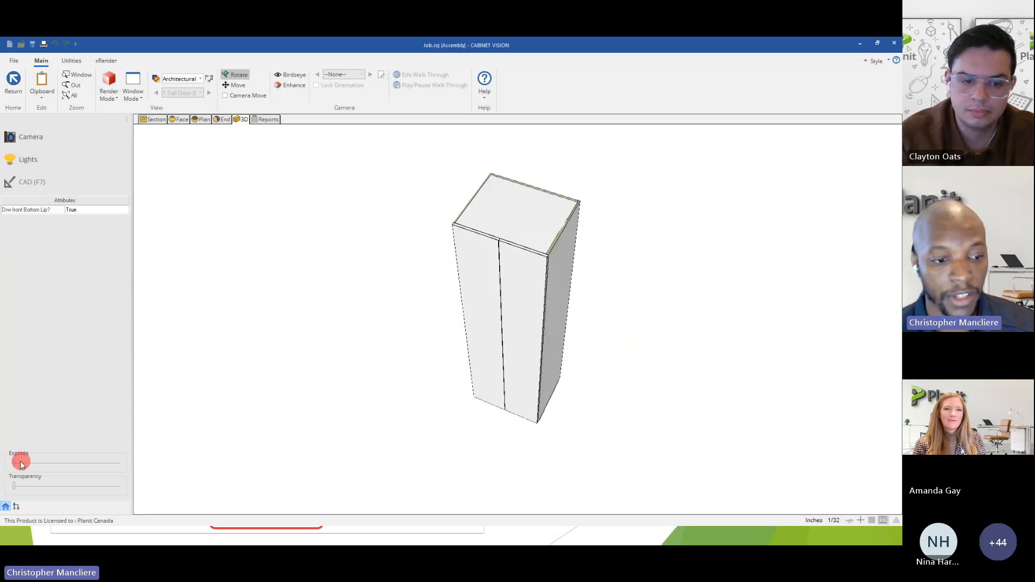
pyautogui.moveTo(14, 466)
pyautogui.mouseDown()
pyautogui.moveTo(57, 462)
pyautogui.moveTo(29, 460)
pyautogui.mouseUp()
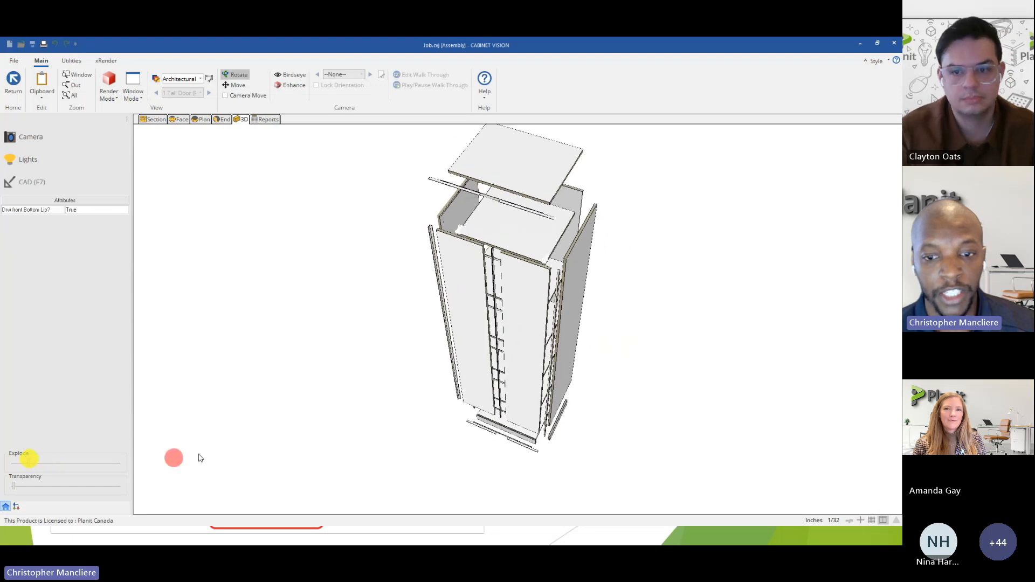
# Inspect the exploded cabinet and review the commands for sending the current view to drawings as a live scene.
pyautogui.moveTo(430, 343); pyautogui.dragTo(400, 289)
pyautogui.scroll(2, 459, 313)
pyautogui.scroll(-3, 459, 313)
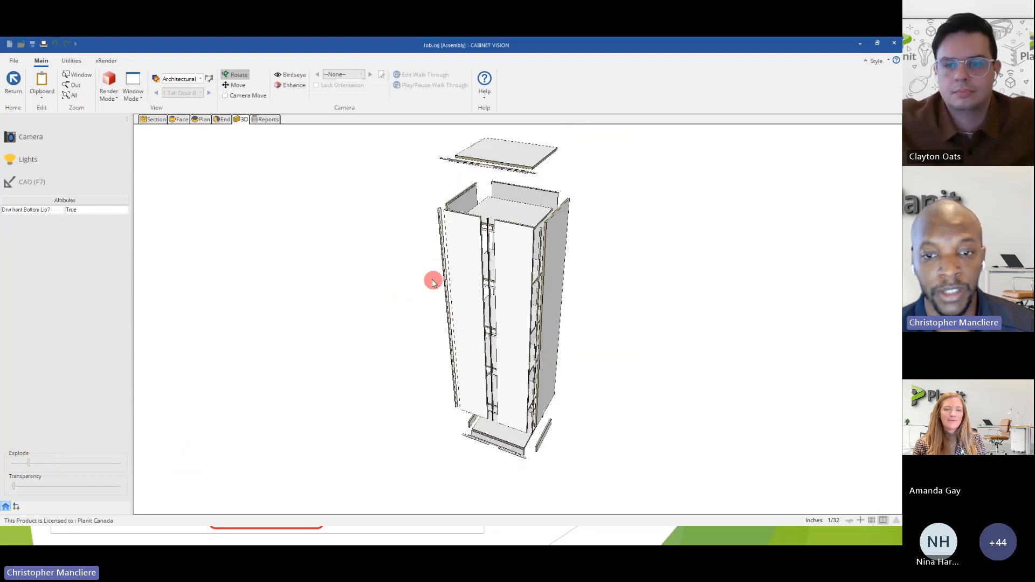
pyautogui.rightClick(404, 274)
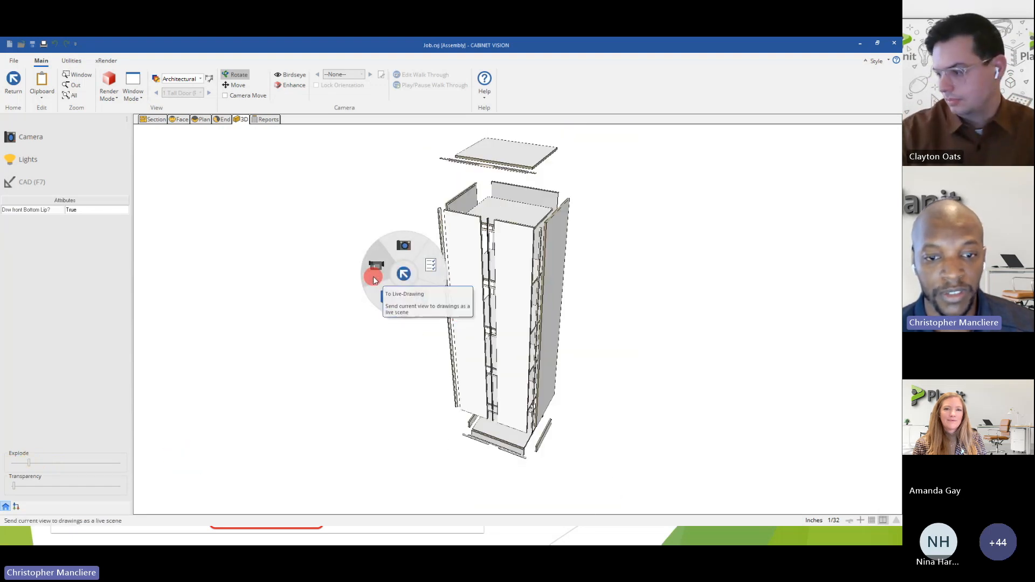
pyautogui.click(403, 251)
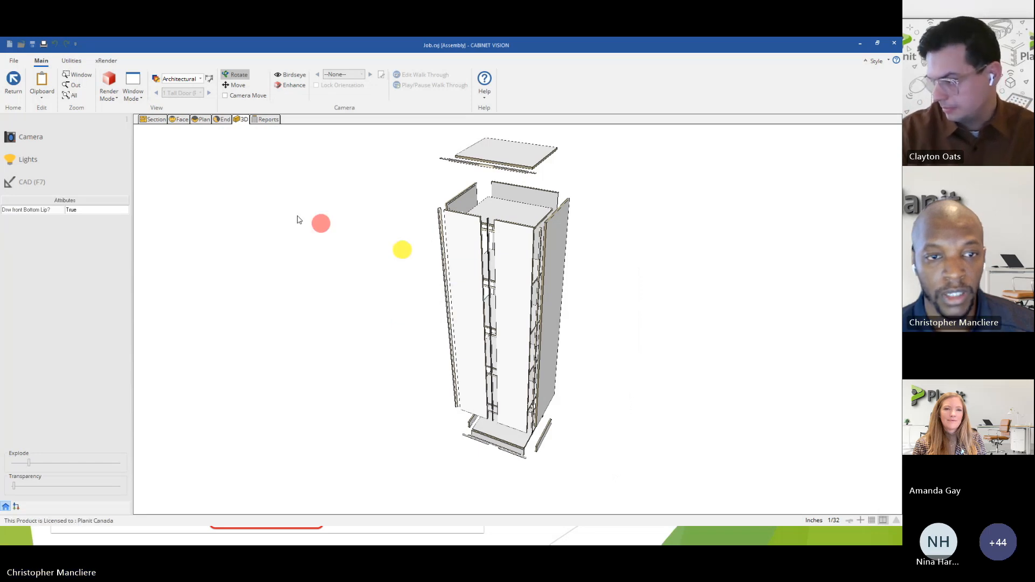
# Place the exploded Tall Door (Pair) 3D scene on drawing Sheet 1 for inspection, and remove it from the sheet.
pyautogui.click(14, 81)
pyautogui.click(261, 119)
pyautogui.click(63, 167)
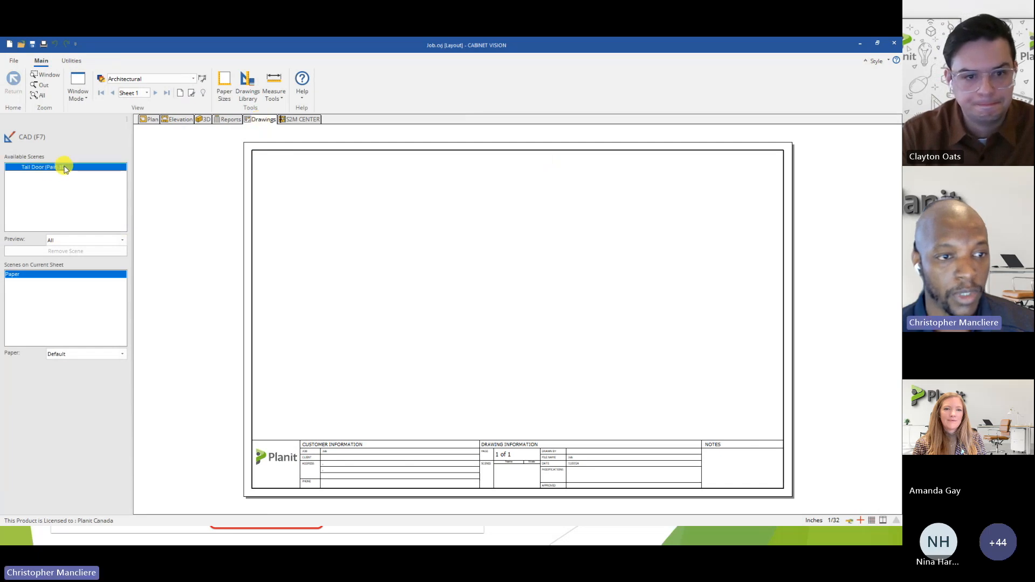
pyautogui.moveTo(54, 168); pyautogui.dragTo(348, 370)
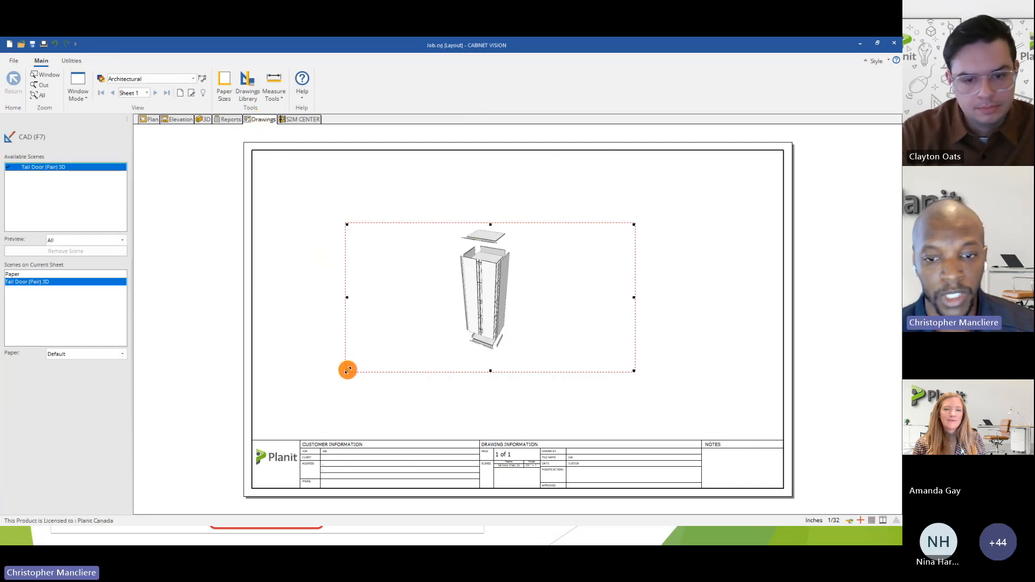
pyautogui.scroll(5, 490, 305)
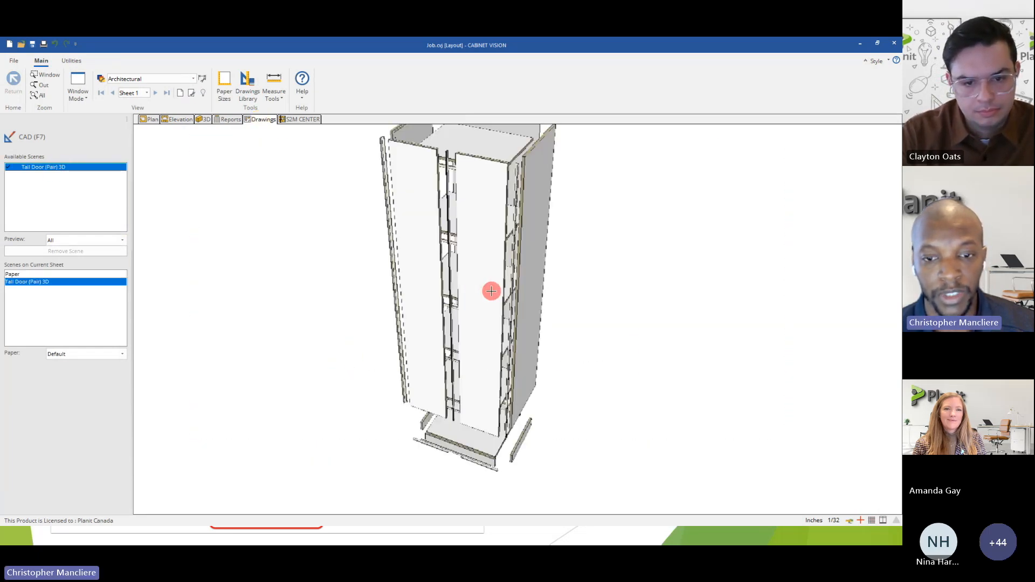
pyautogui.scroll(-5, 492, 291)
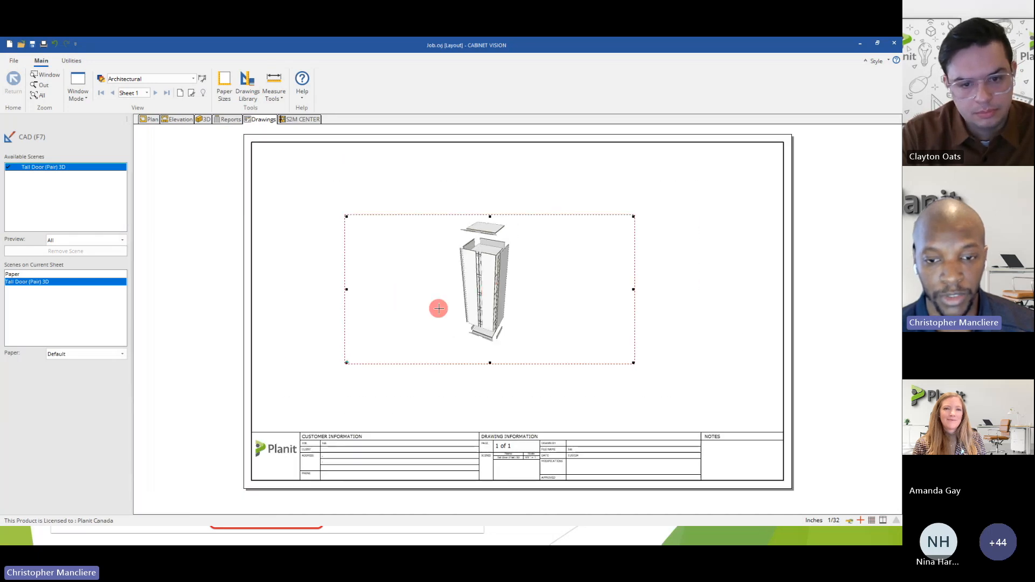
pyautogui.rightClick(439, 308)
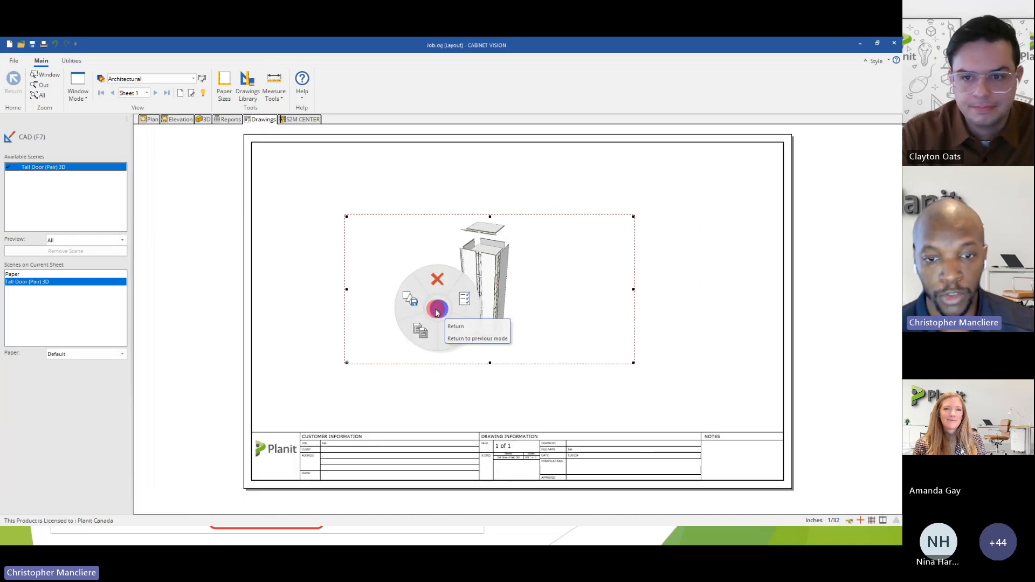
pyautogui.click(436, 289)
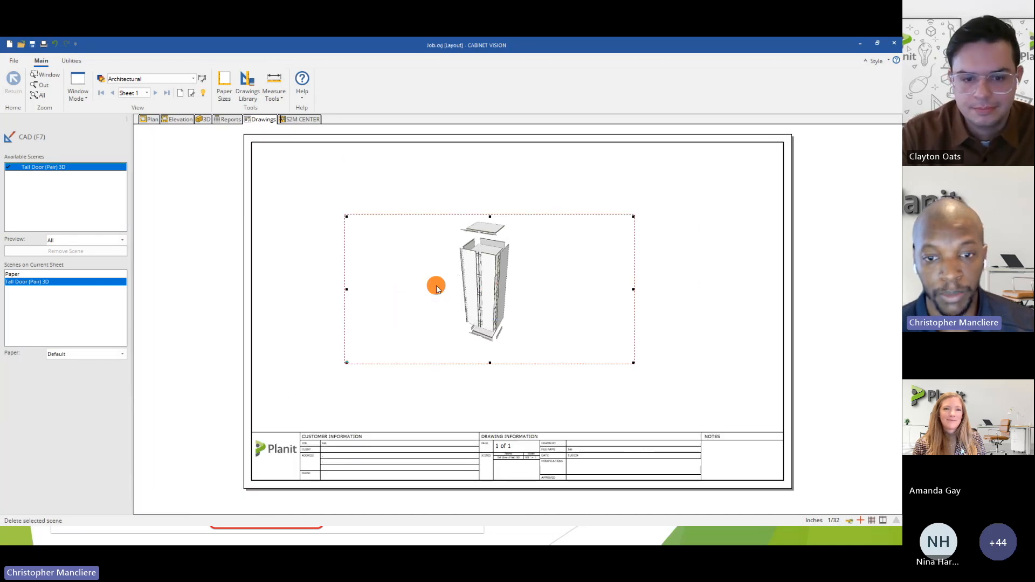
# Reduce the tall double-door cabinet's height to 95 inches in the Wall 2 elevation.
pyautogui.click(173, 119)
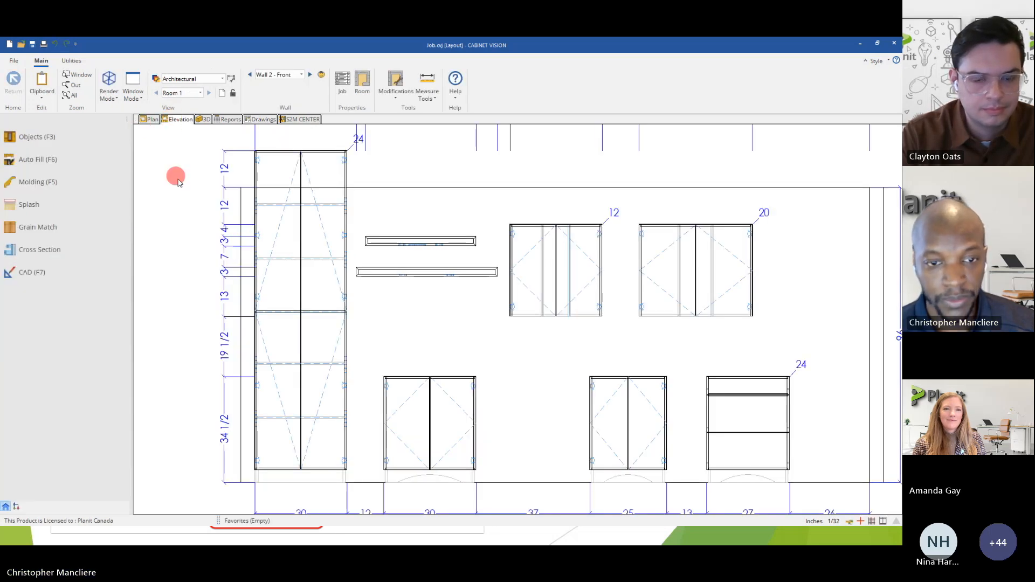
pyautogui.scroll(-3, 235, 228)
pyautogui.click(278, 228)
pyautogui.moveTo(273, 186); pyautogui.dragTo(273, 211)
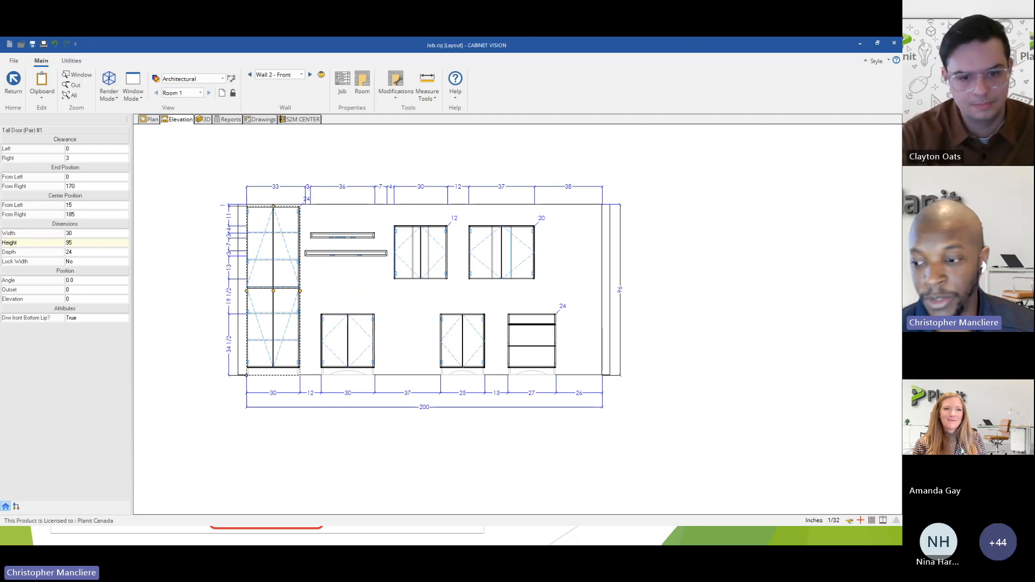
# Show the Exploded Assembly View slide in the presentation, and return to CABINET VISION with the tall cabinet deselected.
pyautogui.hotkey('alt', 'Tab')
pyautogui.click(533, 342)
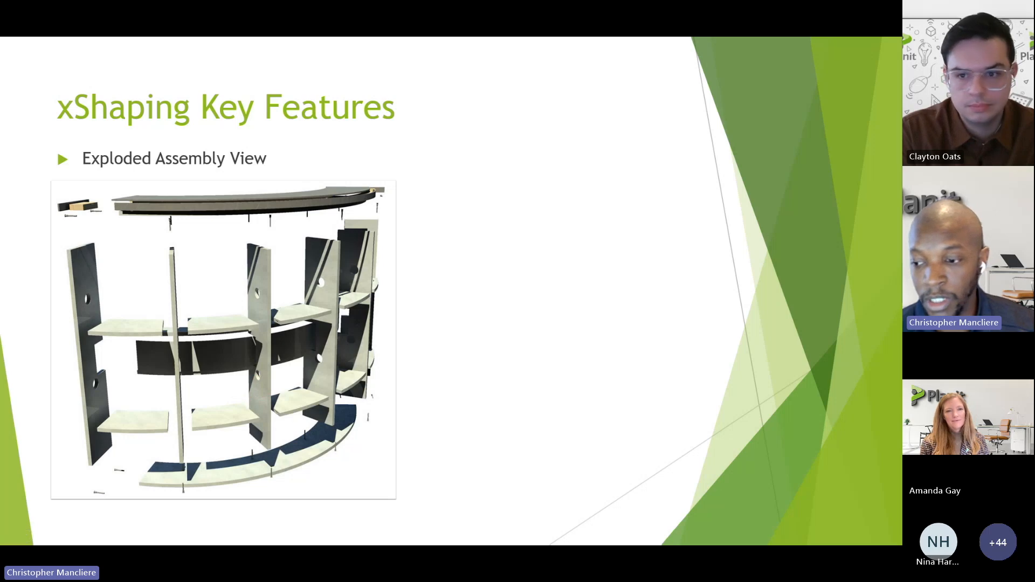
pyautogui.hotkey('alt', 'Tab')
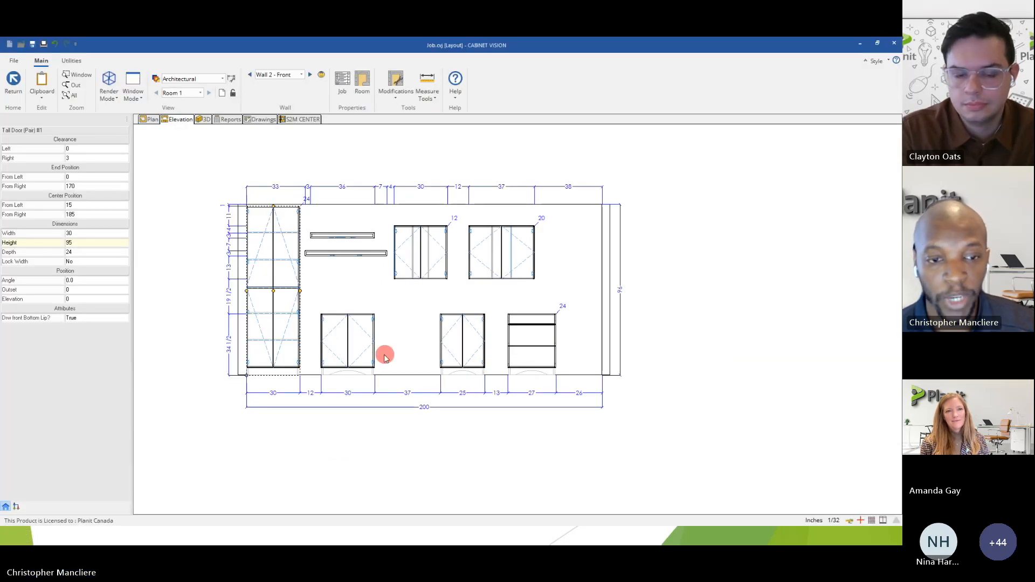
pyautogui.scroll(1, 374, 325)
pyautogui.moveTo(362, 305); pyautogui.dragTo(383, 341, button='middle')
pyautogui.click(213, 187)
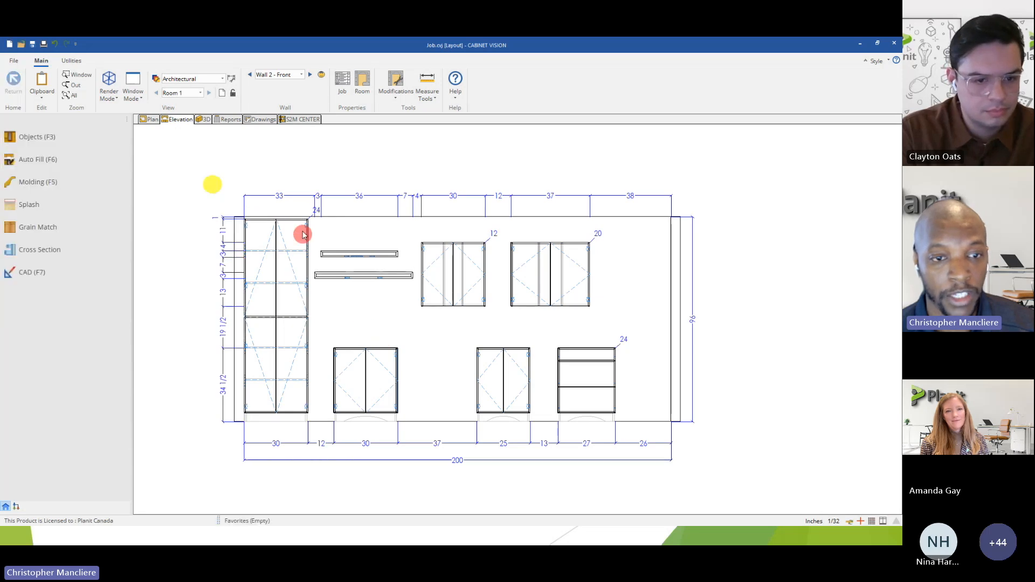
# Place a Die Wall from the custom base Columns/Fillers/Panels on the outer side of the room wall in plan.
pyautogui.click(155, 120)
pyautogui.click(50, 156)
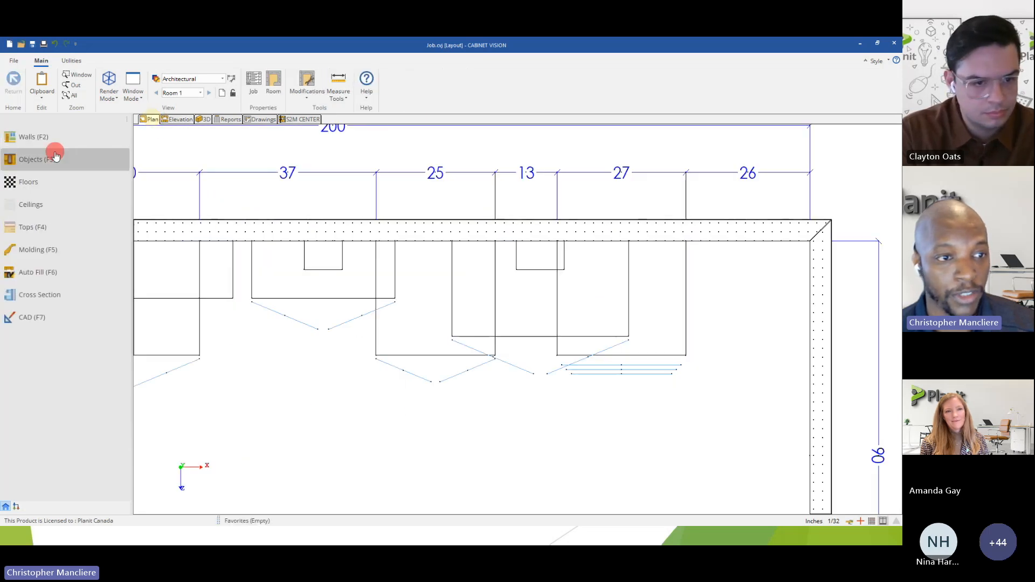
pyautogui.click(38, 147)
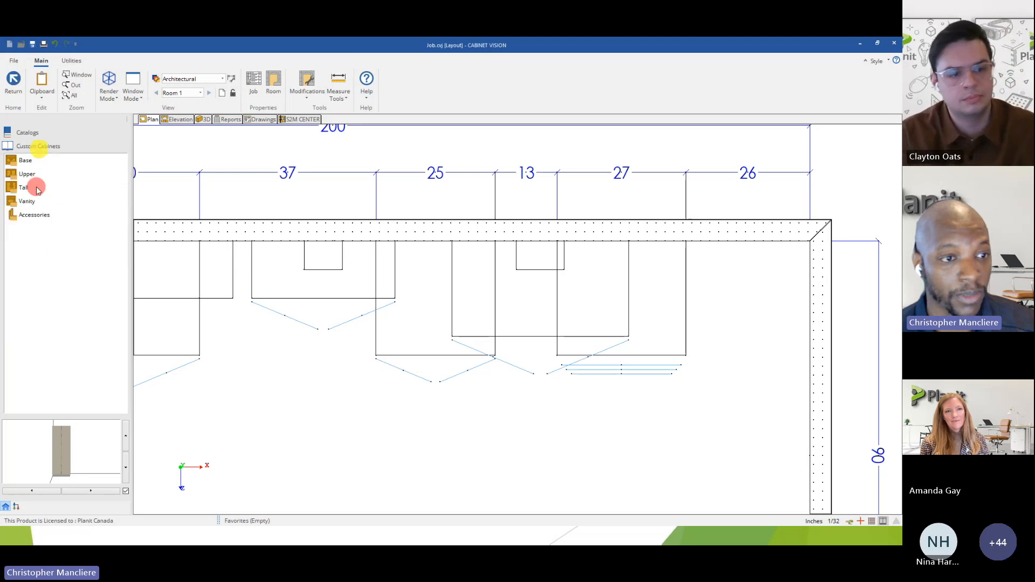
pyautogui.click(34, 161)
pyautogui.click(38, 256)
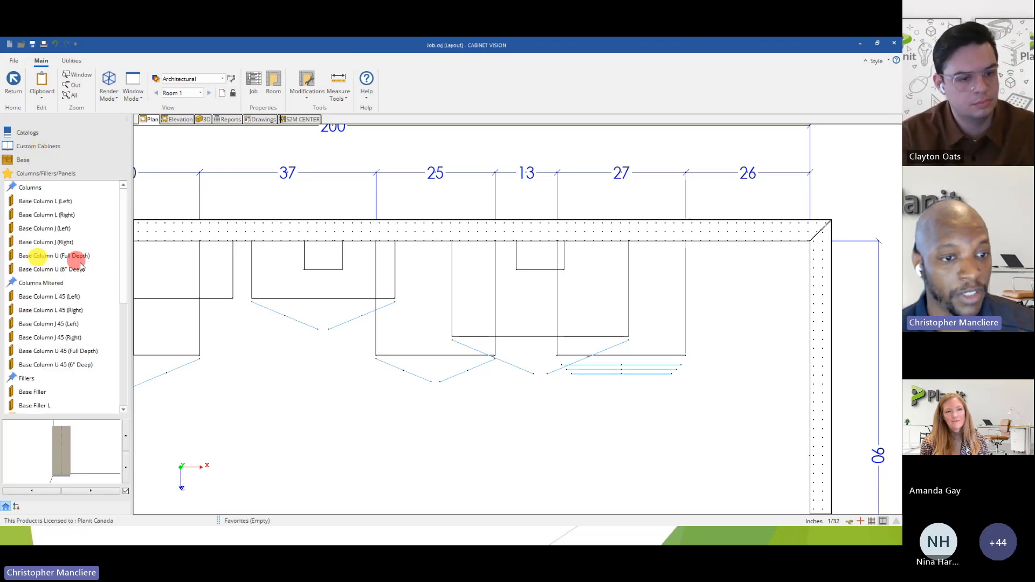
pyautogui.moveTo(120, 262); pyautogui.dragTo(123, 370)
pyautogui.click(32, 405)
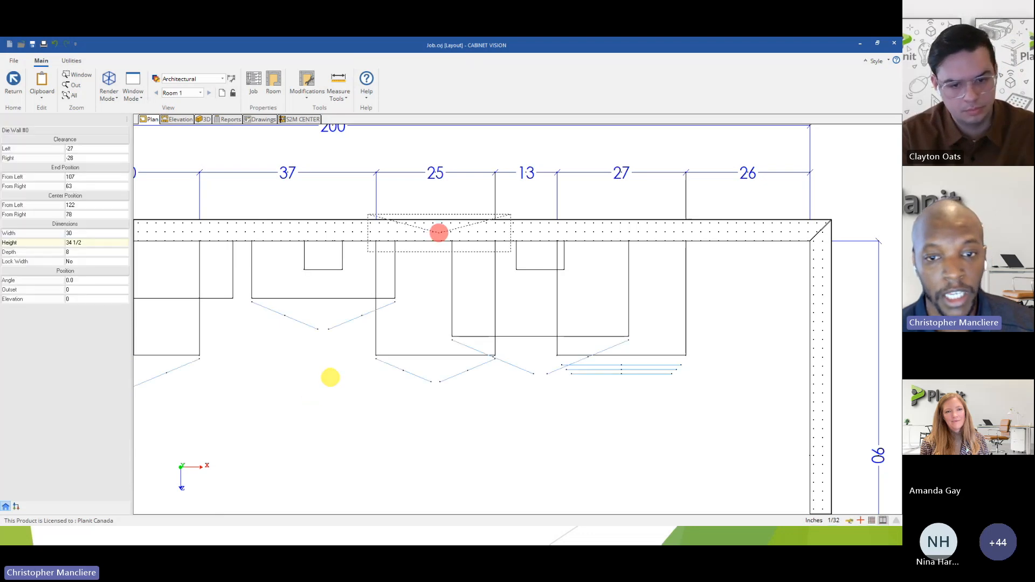
pyautogui.click(443, 215)
pyautogui.click(400, 209)
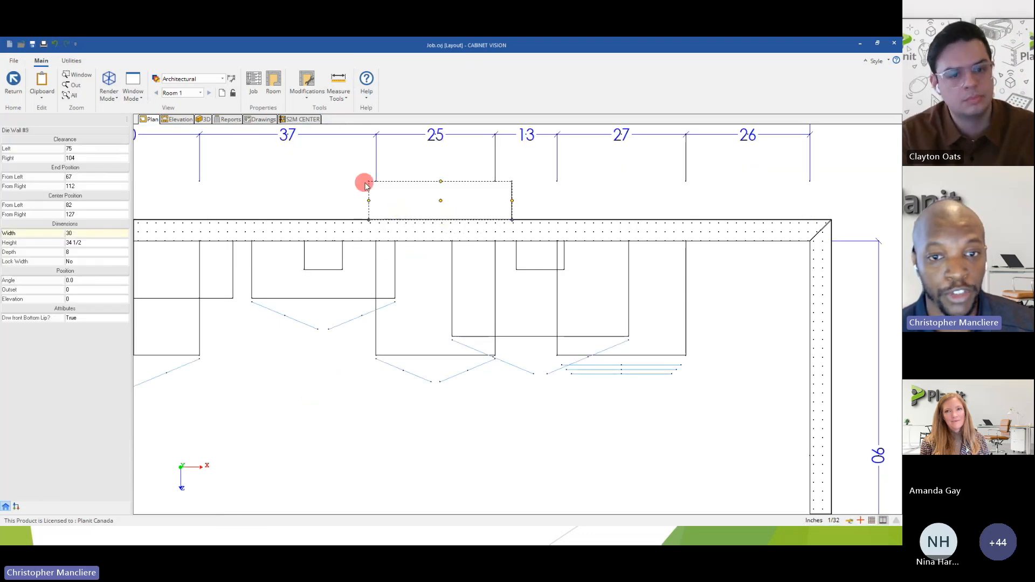
# Widen the die wall to 61 inches in plan, checking its 3D assembly before and after the change.
pyautogui.doubleClick(391, 195)
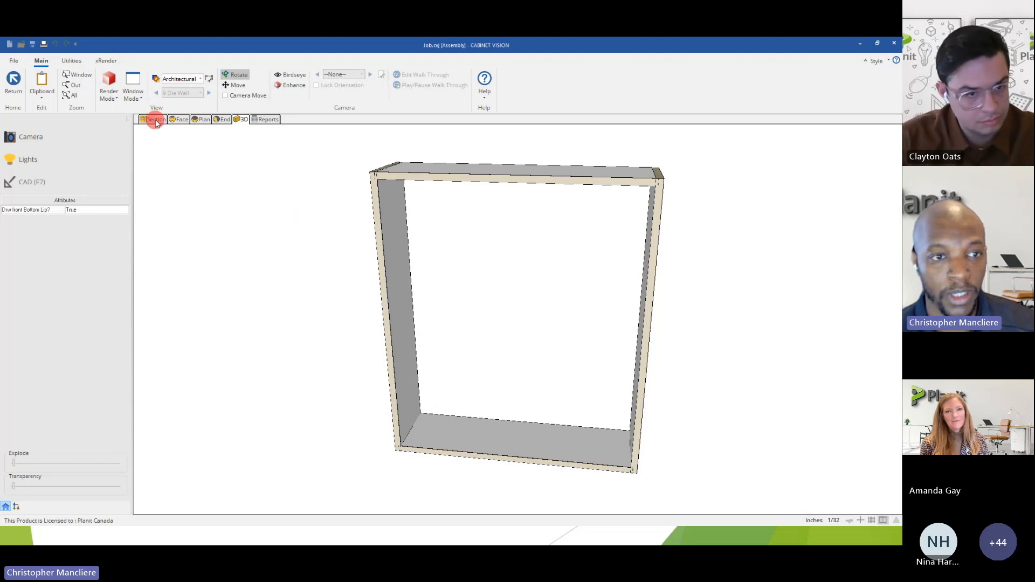
pyautogui.click(14, 80)
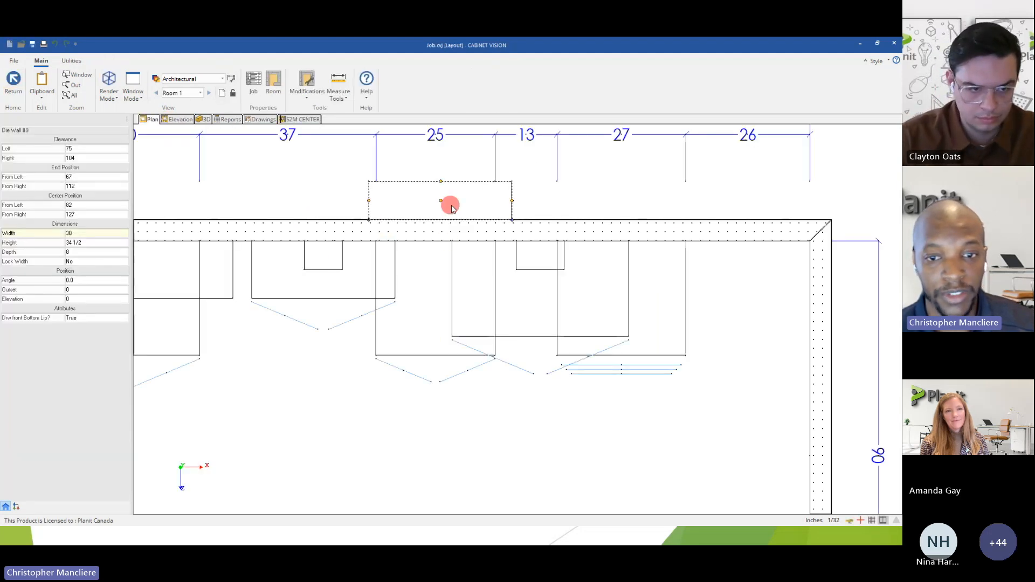
pyautogui.click(512, 200)
pyautogui.click(659, 201)
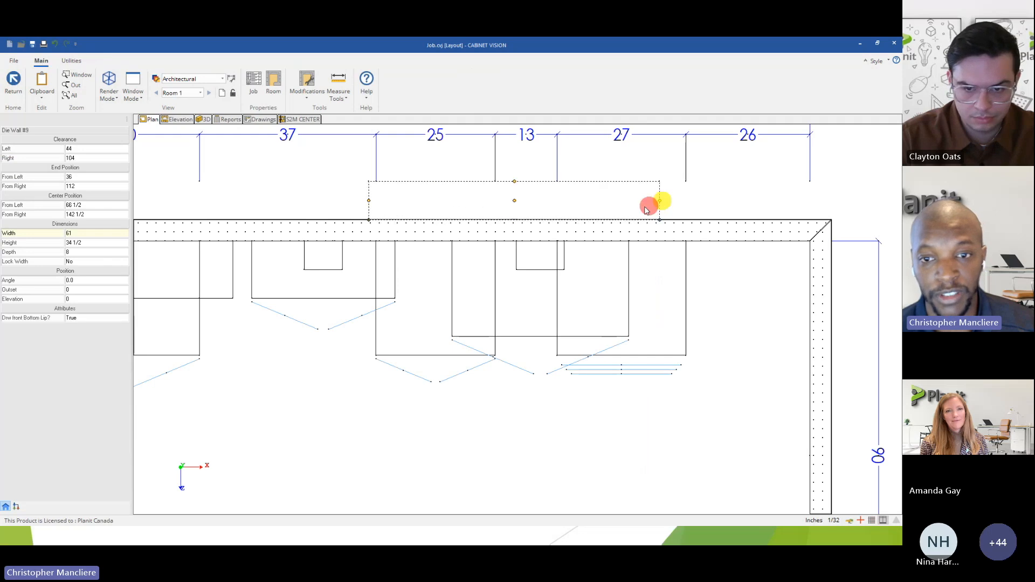
pyautogui.doubleClick(504, 208)
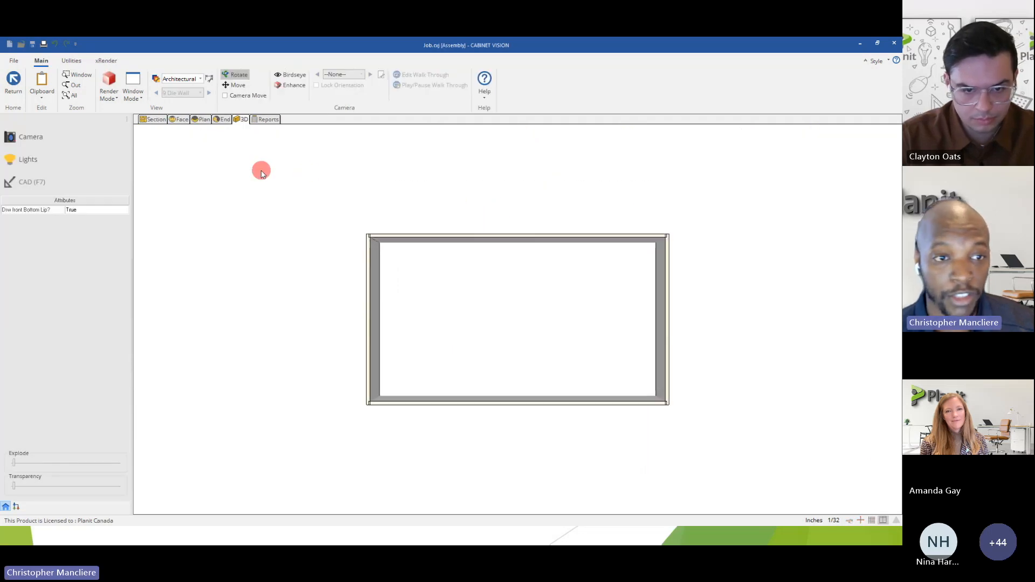
pyautogui.click(18, 90)
# Bend both long edges of the die wall's shape into arcs curving away from the room wall, about 15 inches deep overall.
pyautogui.rightClick(403, 205)
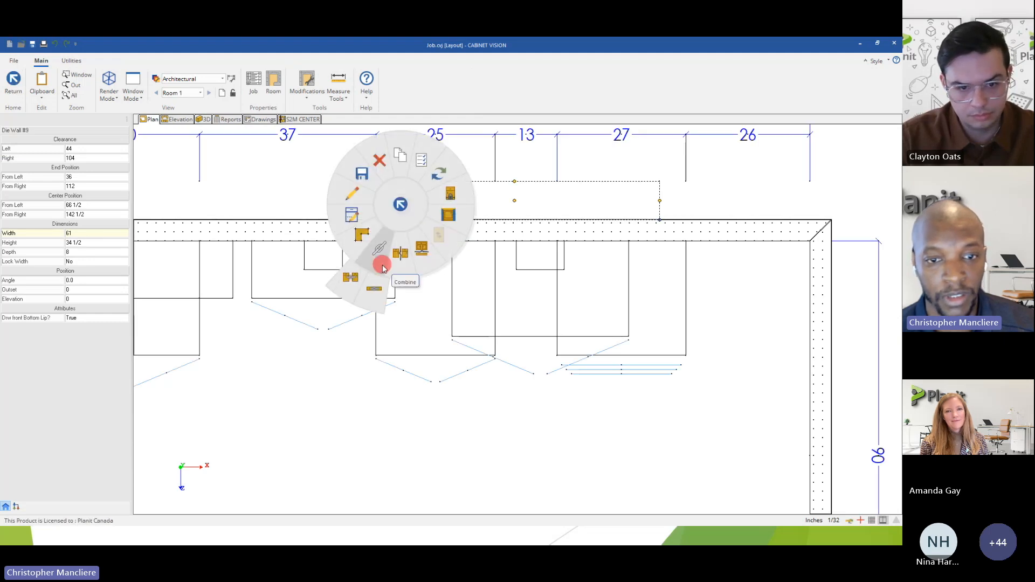
pyautogui.click(362, 235)
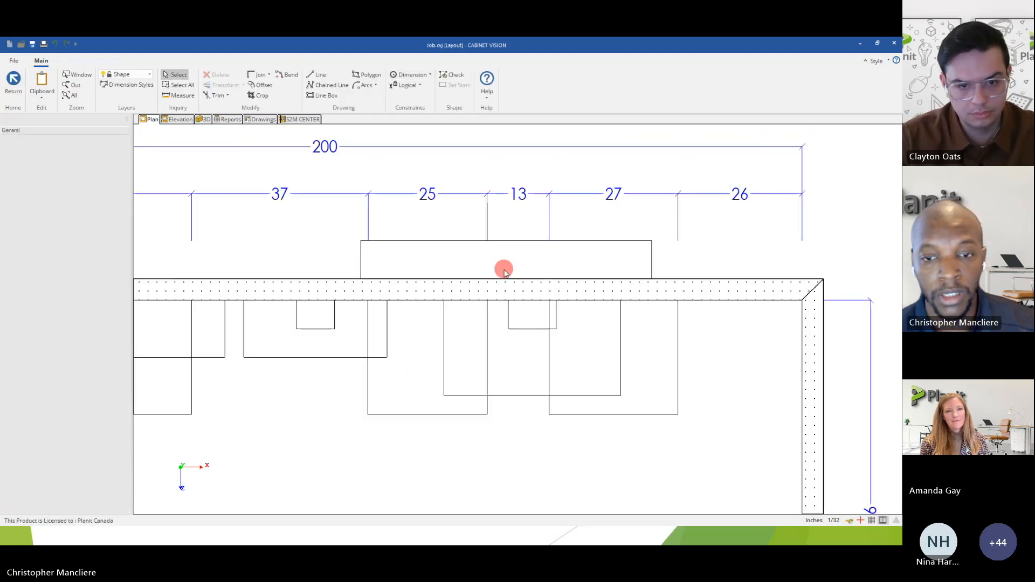
pyautogui.click(286, 74)
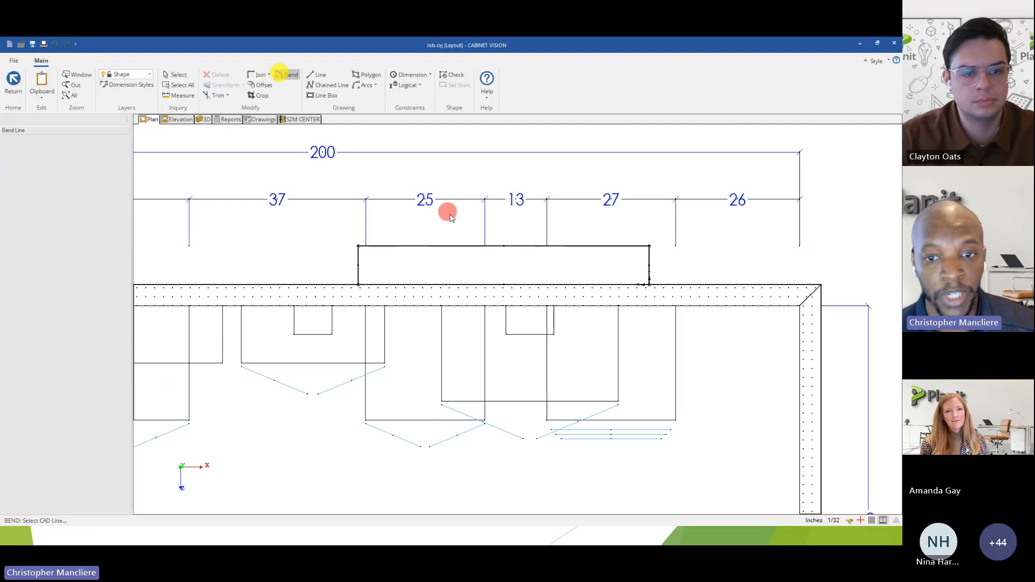
pyautogui.click(487, 246)
pyautogui.click(491, 212)
pyautogui.click(507, 283)
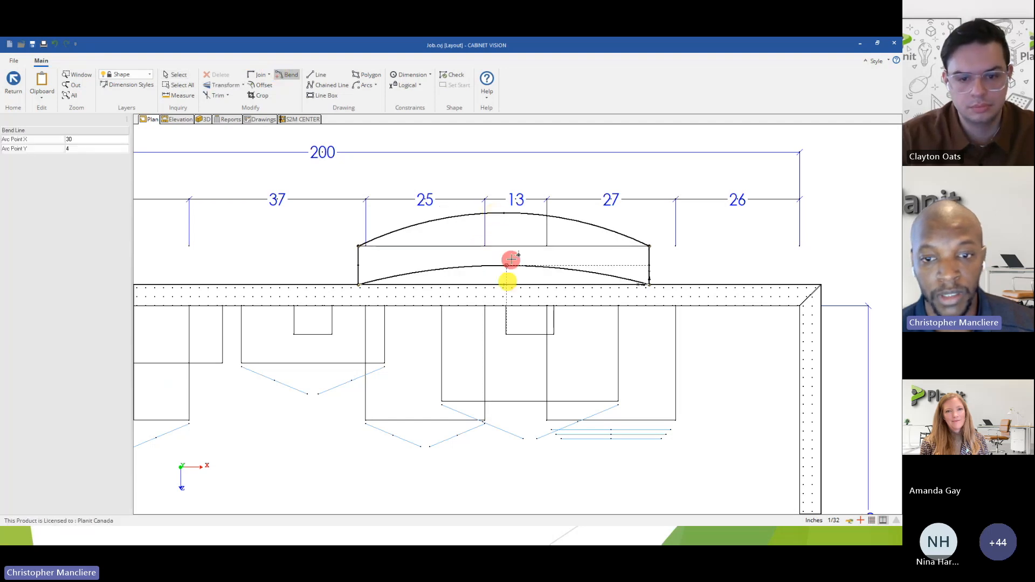
pyautogui.click(513, 247)
pyautogui.click(11, 89)
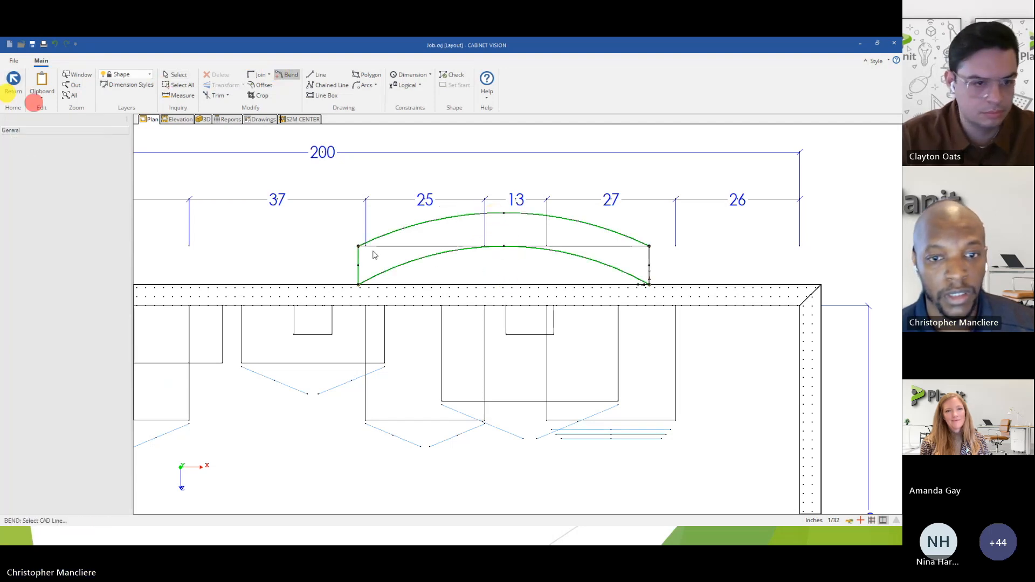
pyautogui.click(411, 308)
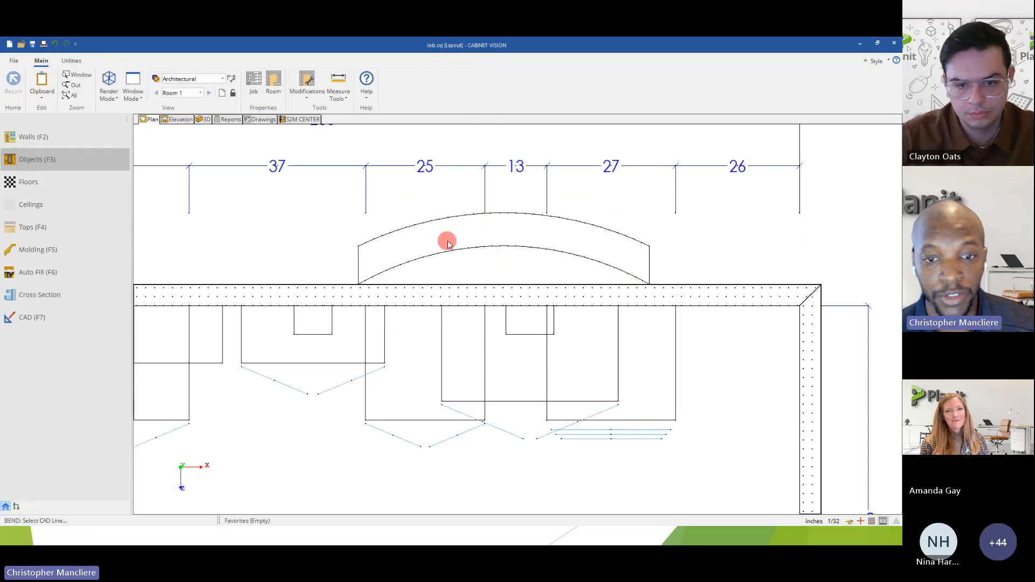
# Divide the curved die wall's interior into four equal bays with three vertical partitions.
pyautogui.click(460, 244)
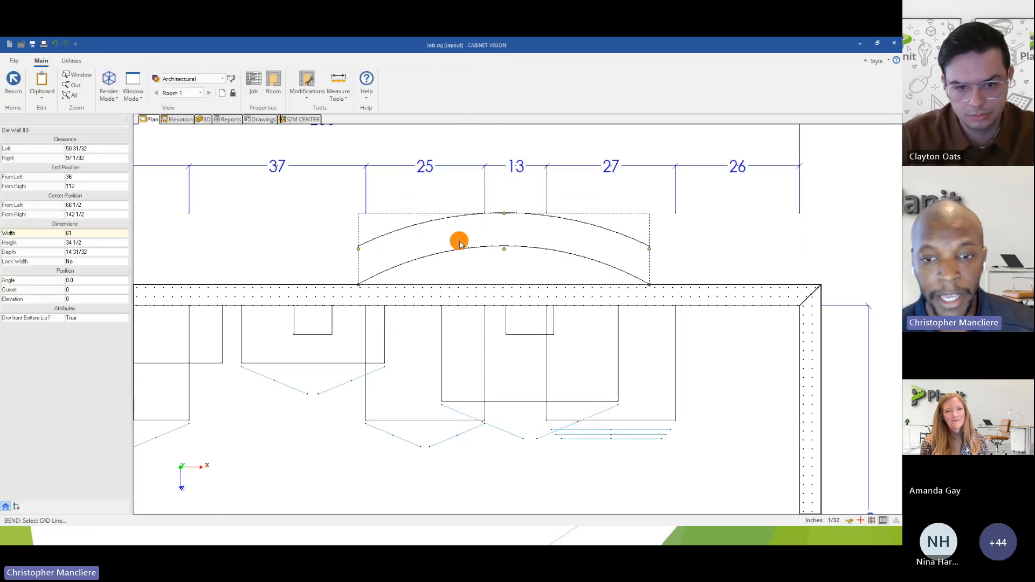
pyautogui.doubleClick(459, 243)
pyautogui.click(162, 119)
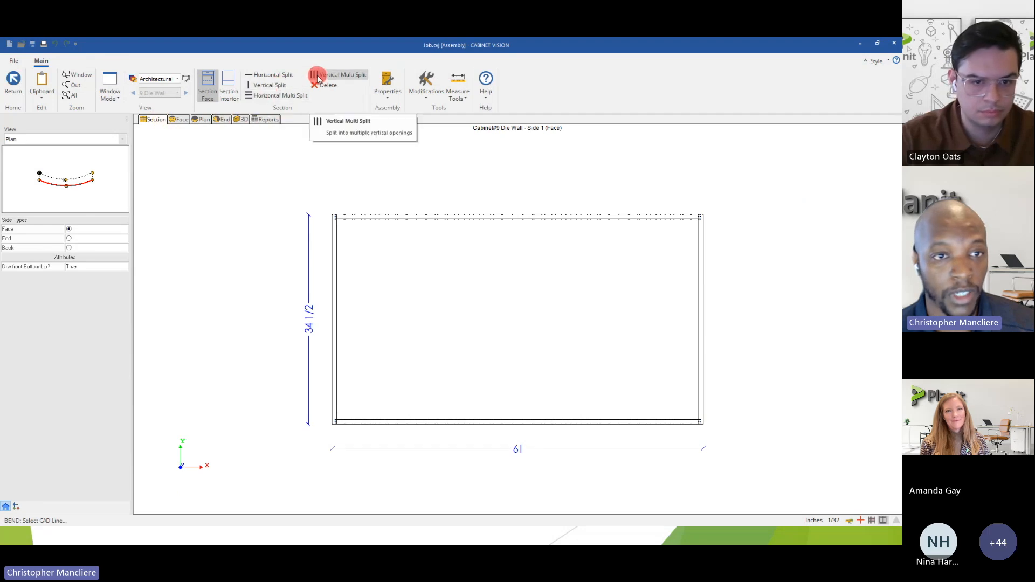
pyautogui.click(228, 84)
pyautogui.click(323, 81)
pyautogui.click(493, 326)
pyautogui.click(424, 269)
pyautogui.click(482, 304)
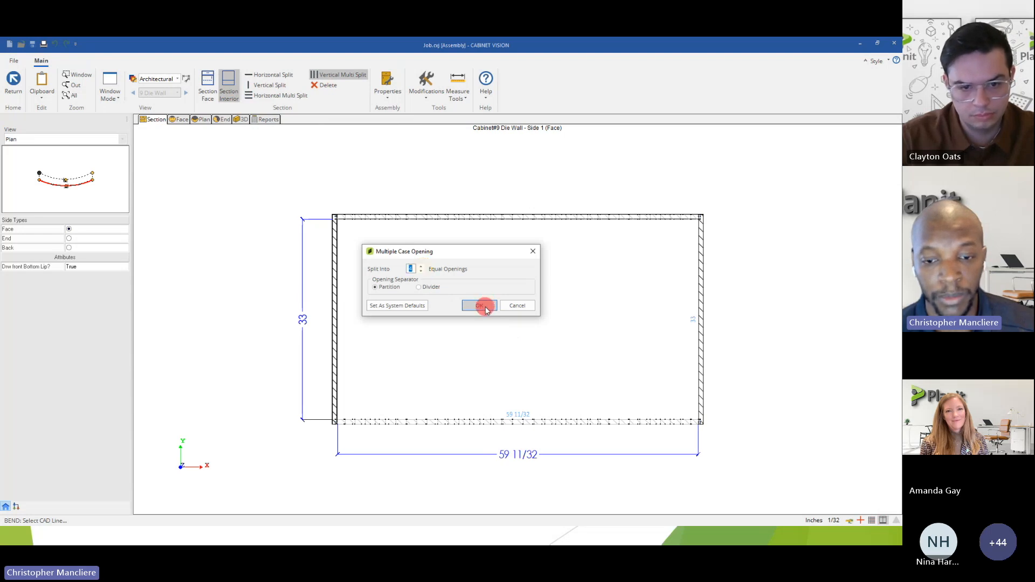
# Replace the leftmost interior partition in the die wall's plan view with the custom "Partition with Wire Ch..." library part.
pyautogui.click(222, 120)
pyautogui.click(203, 120)
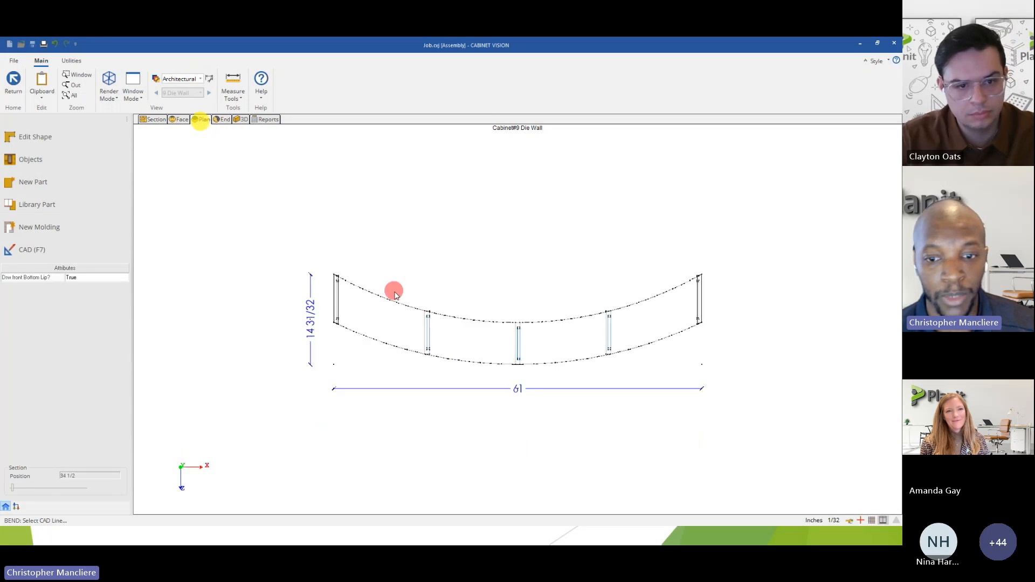
pyautogui.scroll(3, 409, 321)
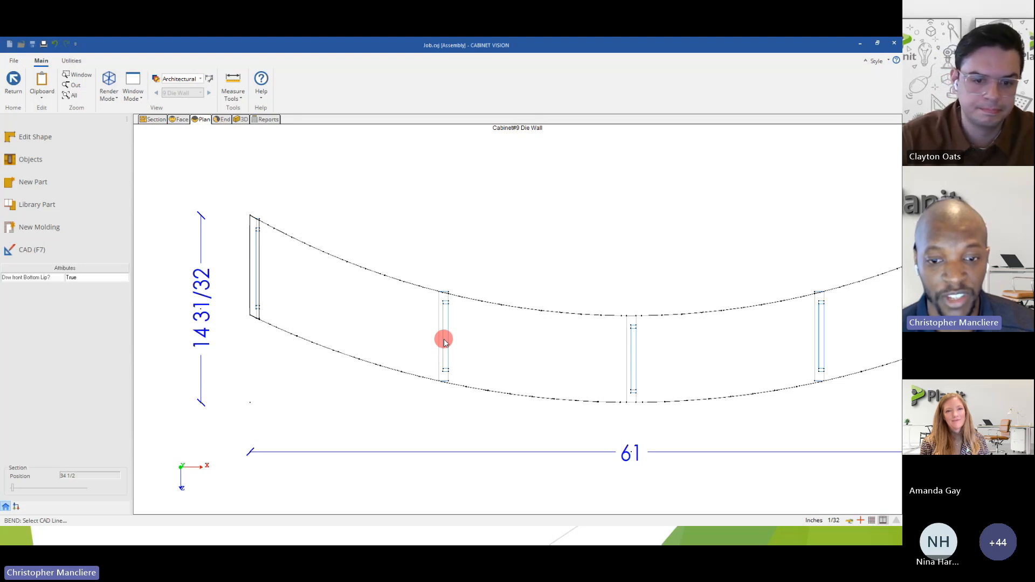
pyautogui.click(451, 356)
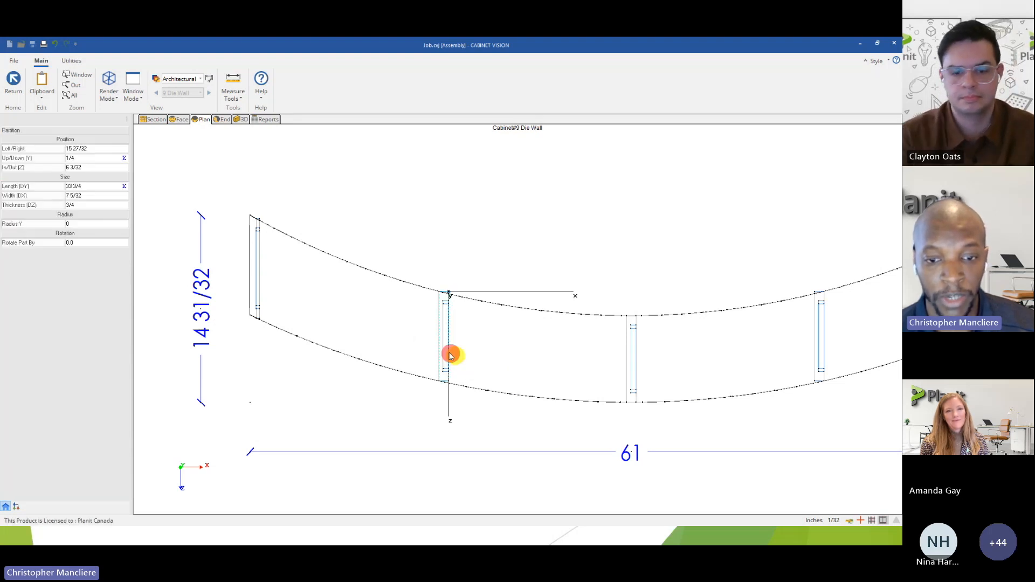
pyautogui.rightClick(444, 346)
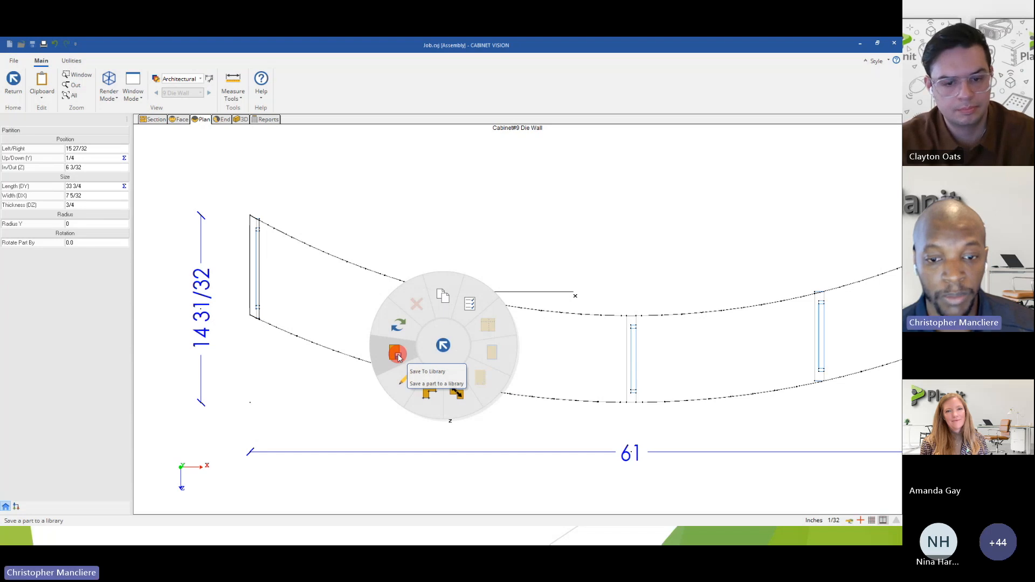
pyautogui.click(399, 324)
pyautogui.click(389, 262)
pyautogui.click(402, 278)
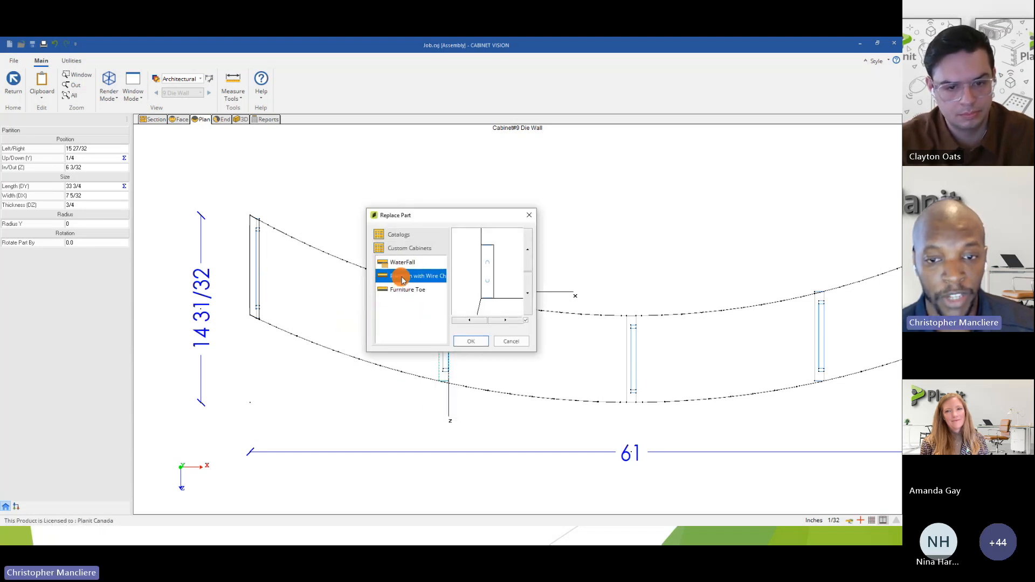
pyautogui.click(470, 341)
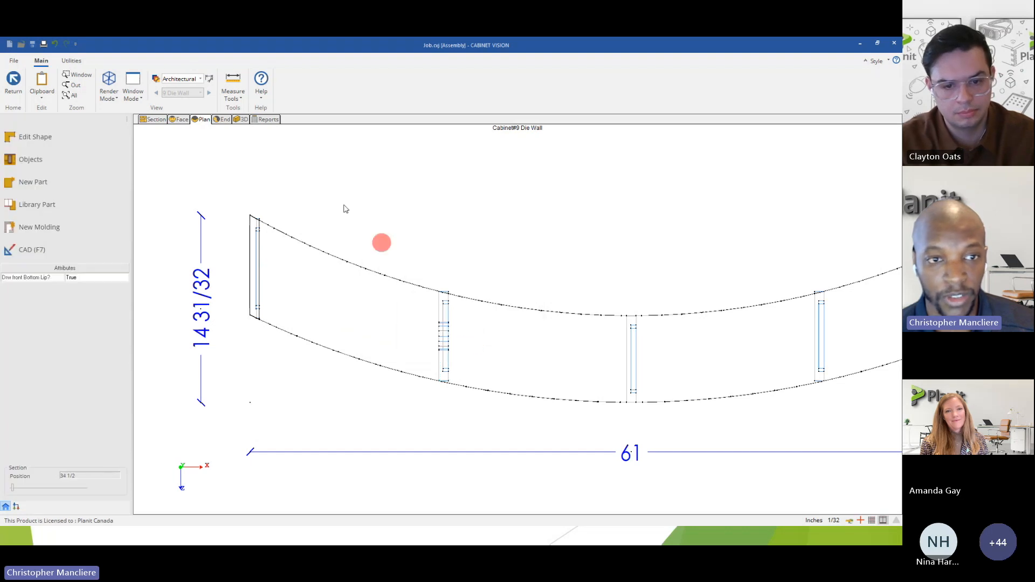
# Examine the curved die wall's library partition and remaining partitions in 3D from several angles.
pyautogui.click(243, 120)
pyautogui.moveTo(455, 282); pyautogui.dragTo(362, 337)
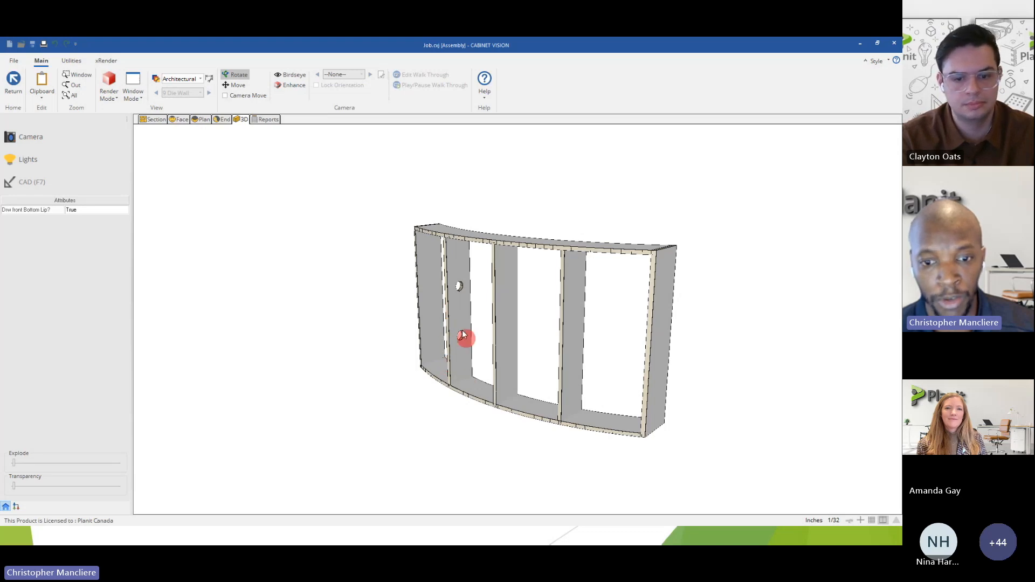
pyautogui.moveTo(460, 318); pyautogui.dragTo(432, 366)
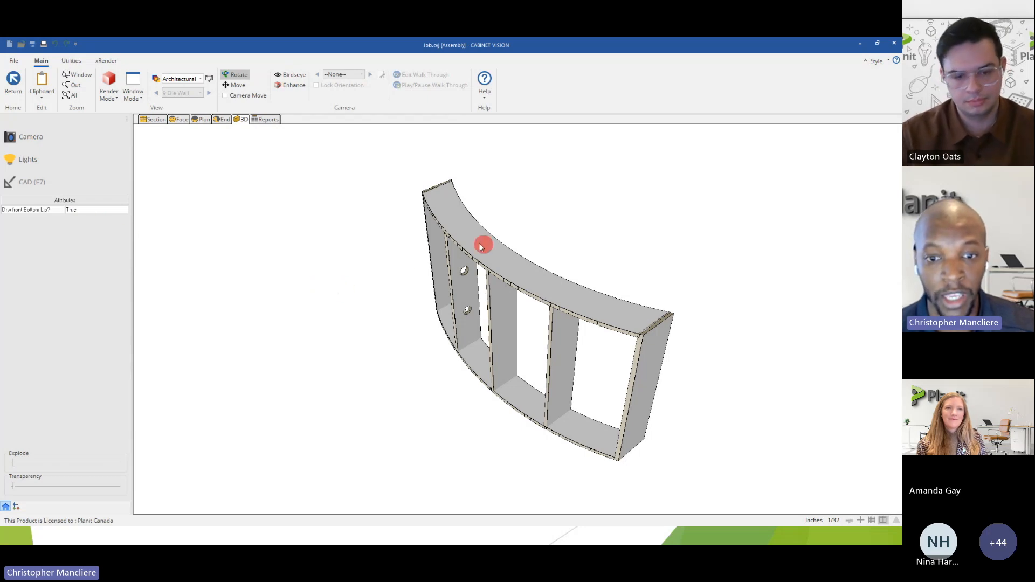
pyautogui.moveTo(467, 271)
pyautogui.mouseDown()
pyautogui.moveTo(494, 277)
pyautogui.moveTo(478, 240)
pyautogui.moveTo(467, 274)
pyautogui.mouseUp()
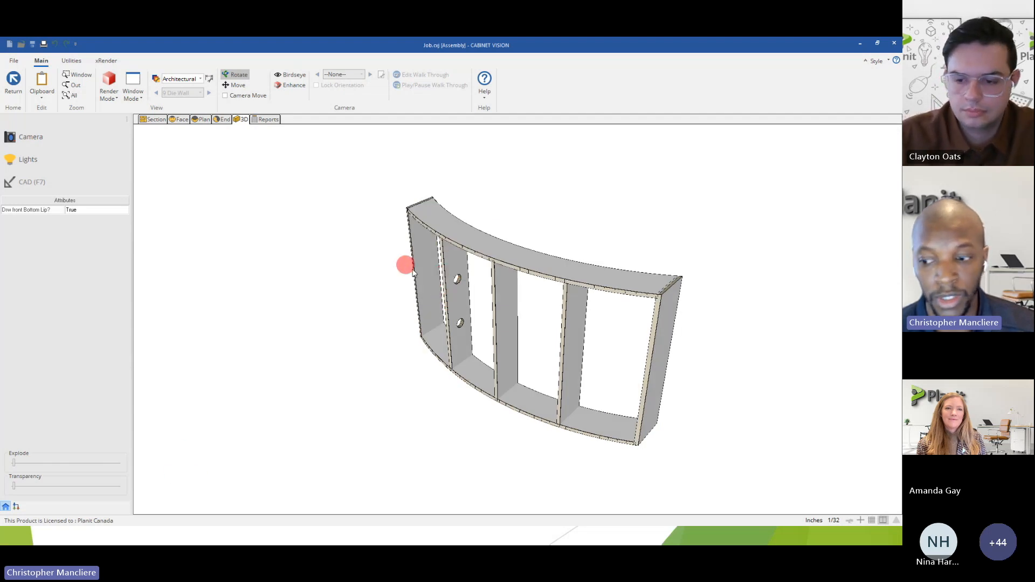
pyautogui.hotkey('alt', 'Tab')
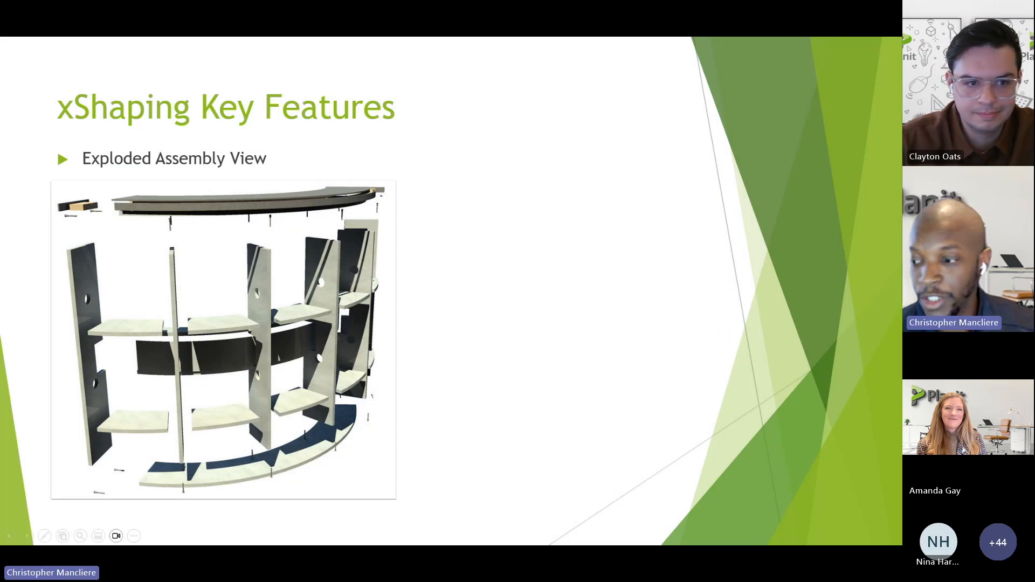
pyautogui.press('Right')
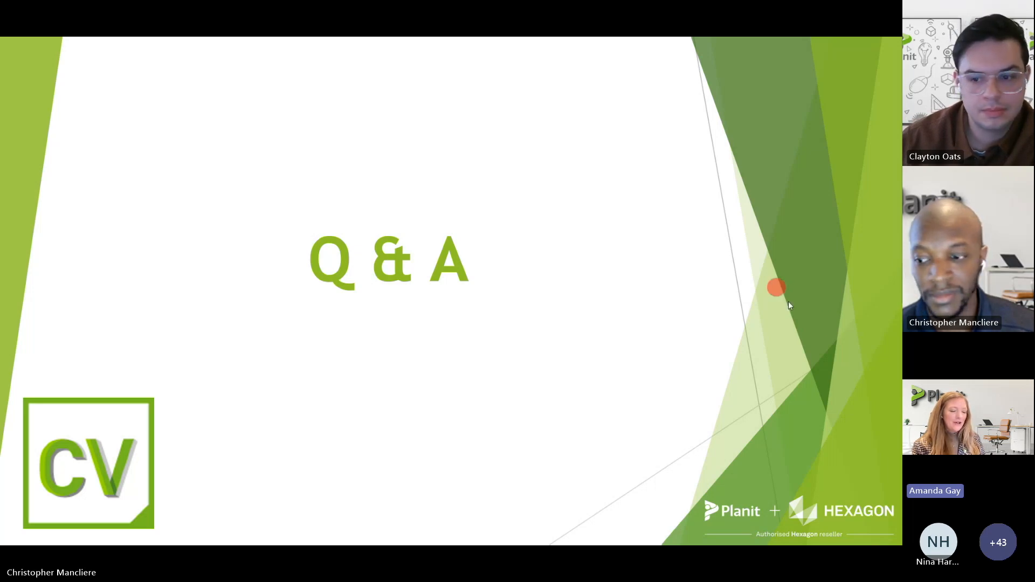
pyautogui.hotkey('alt', 'Tab')
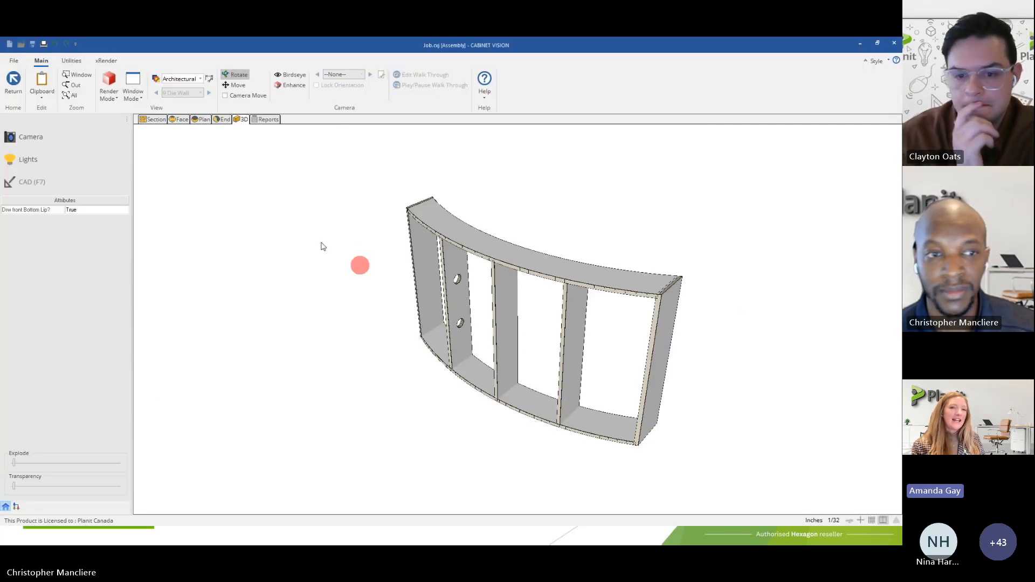
# Return to the room layout and delete the curved die wall from the plan.
pyautogui.click(15, 82)
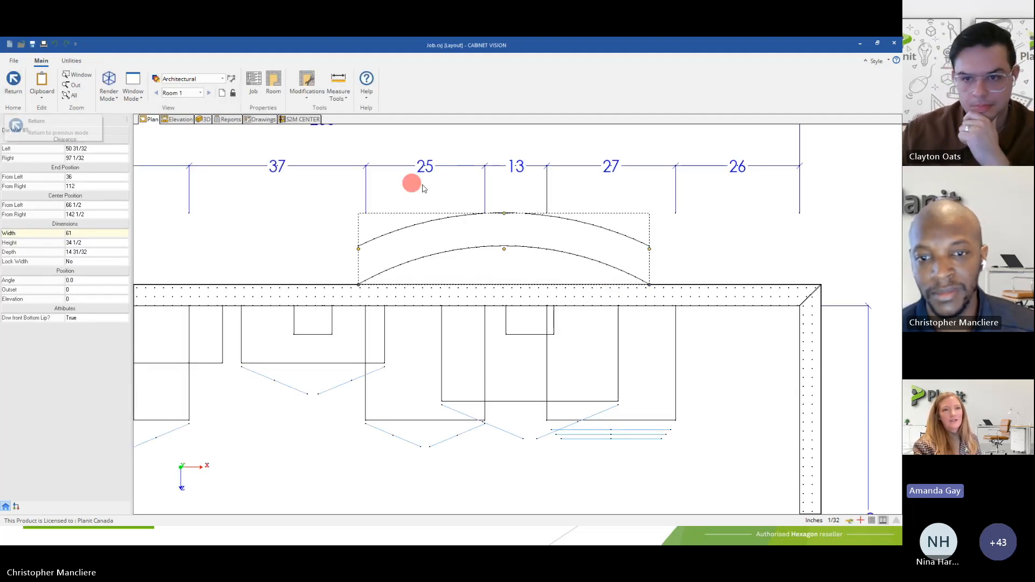
pyautogui.rightClick(493, 234)
pyautogui.click(480, 200)
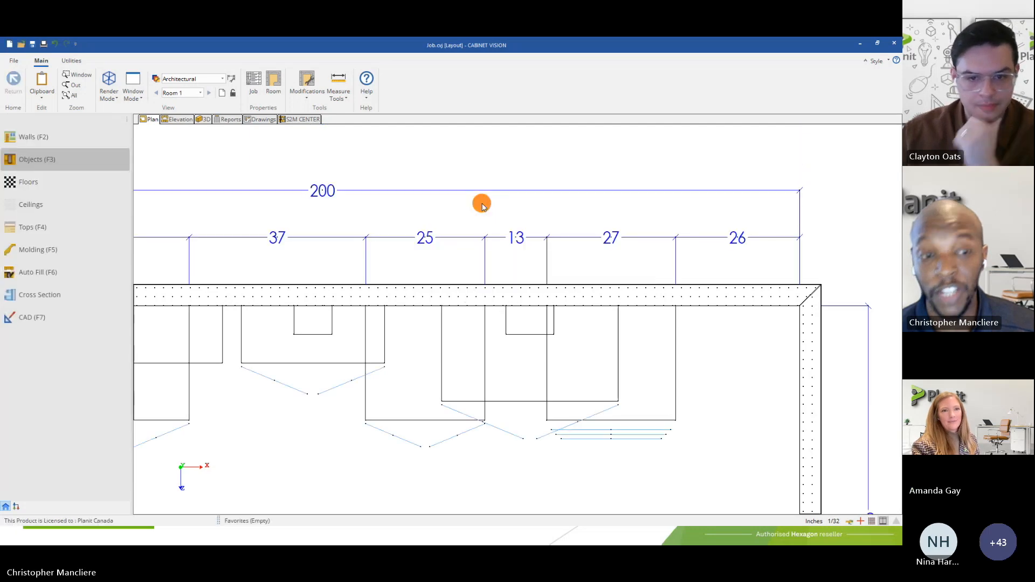
# In the front elevation of Wall 2, place a Window Valance 4 from the upper valances against the right side of the rightmost upper cabinet.
pyautogui.click(183, 120)
pyautogui.click(157, 123)
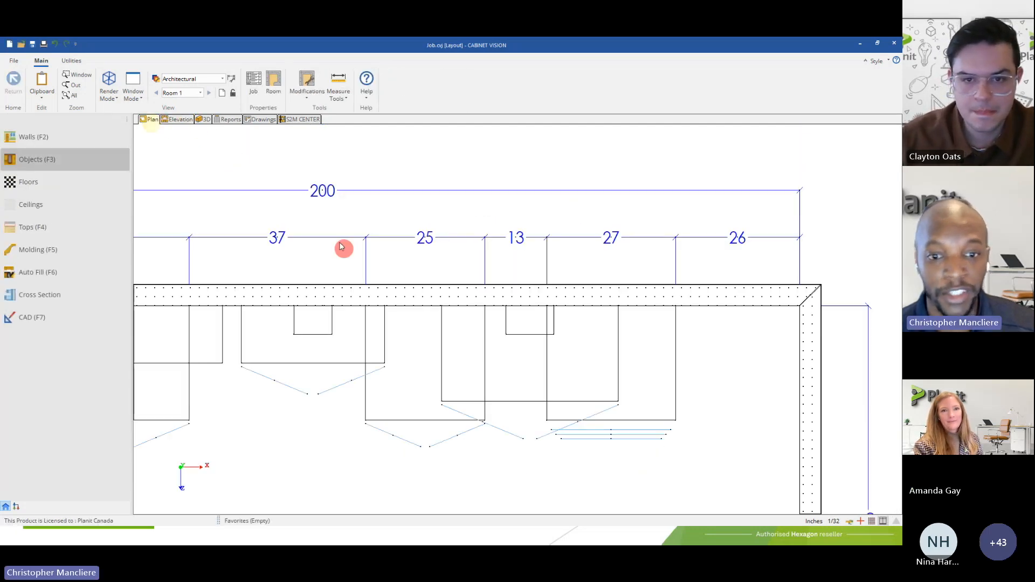
pyautogui.click(184, 124)
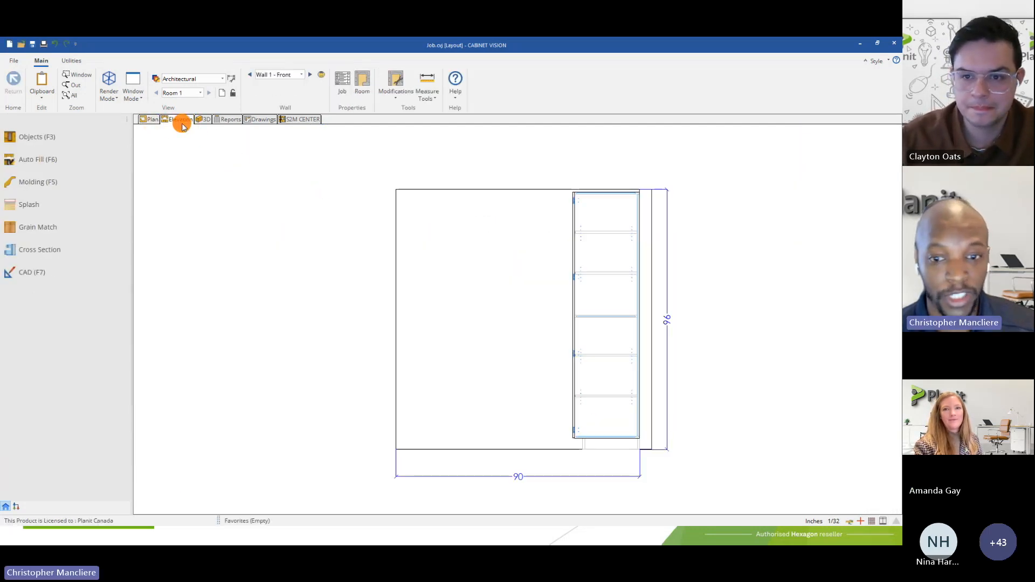
pyautogui.click(313, 76)
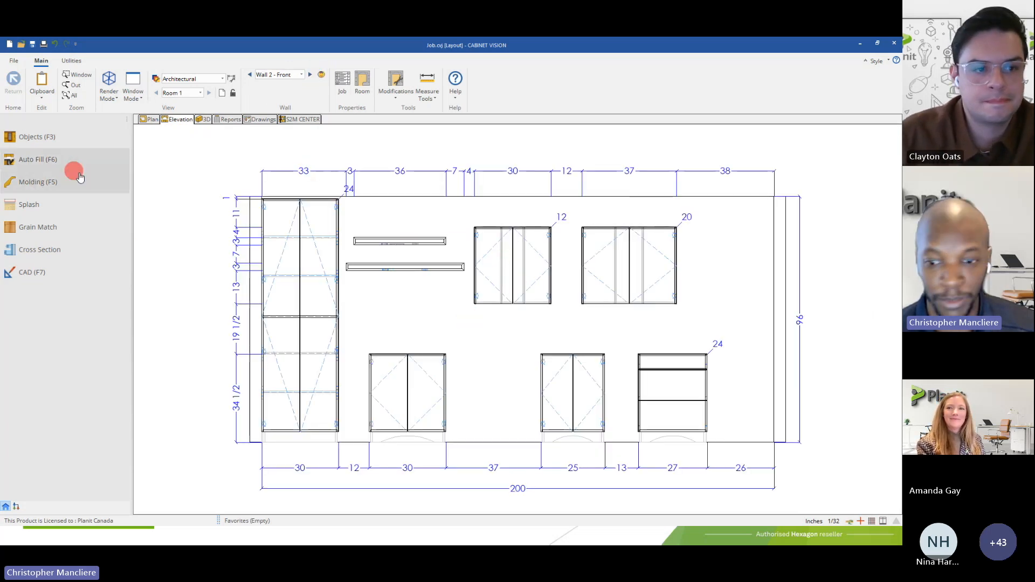
pyautogui.click(42, 139)
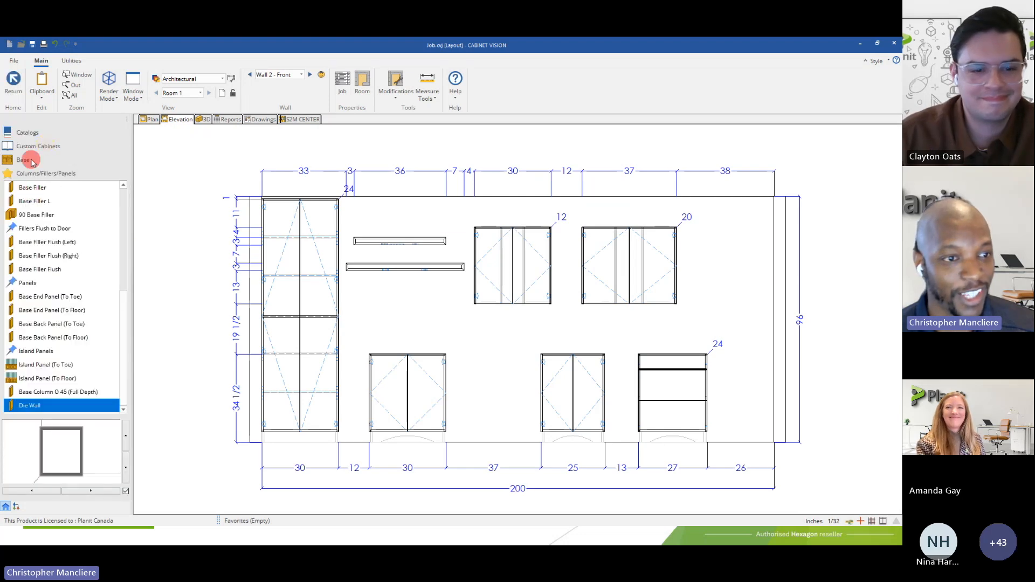
pyautogui.click(34, 151)
pyautogui.click(29, 189)
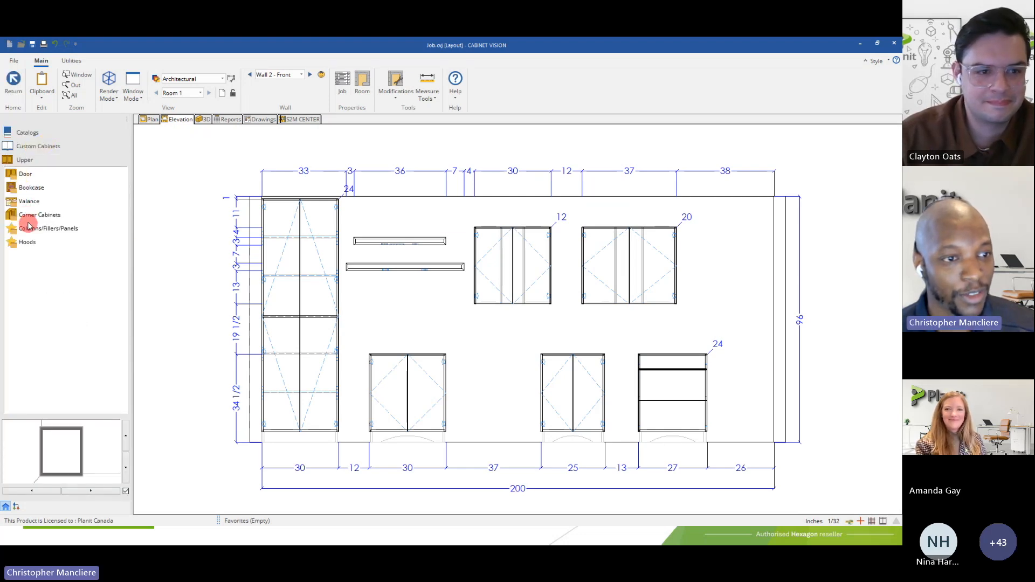
pyautogui.click(29, 203)
pyautogui.click(41, 244)
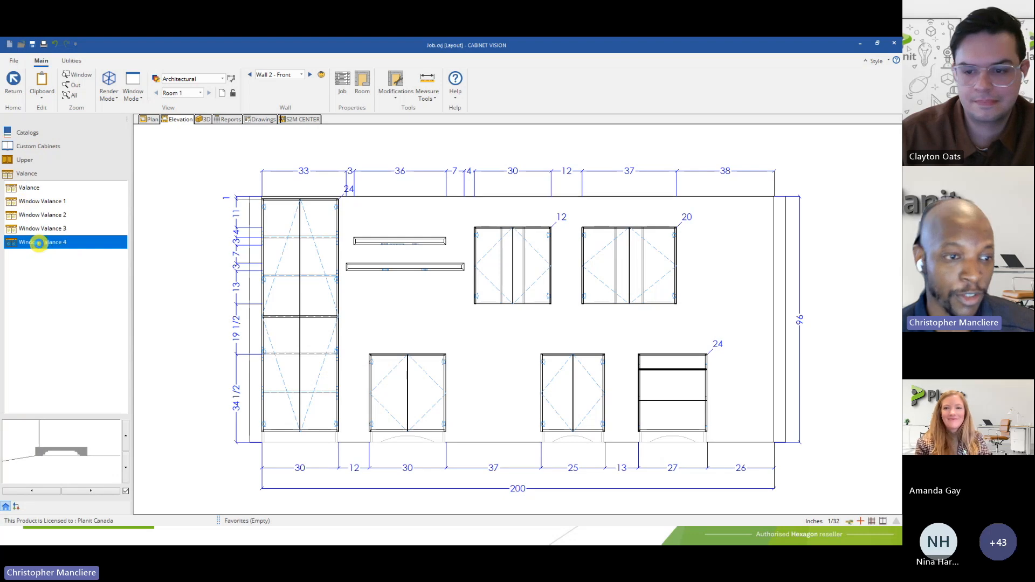
pyautogui.click(696, 267)
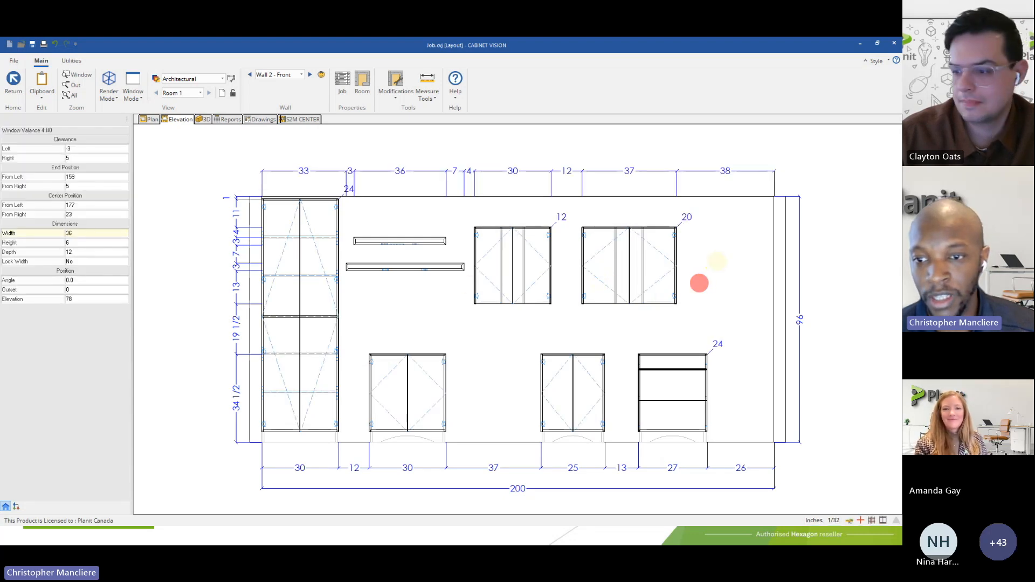
# Inspect the placed window valance's outer object shape in the elevation's shape editor, and exit the editor.
pyautogui.scroll(3, 720, 243)
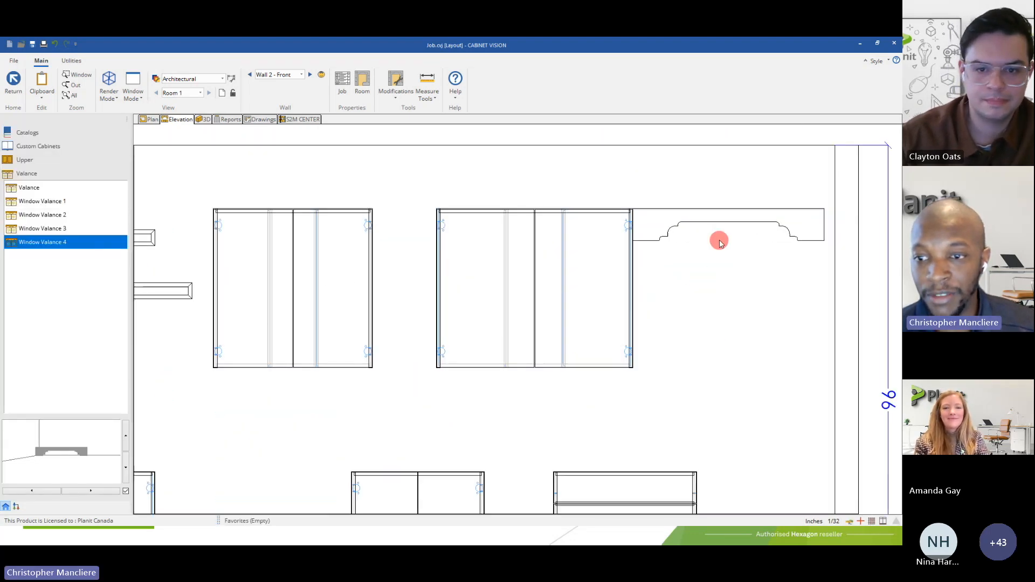
pyautogui.scroll(5, 720, 242)
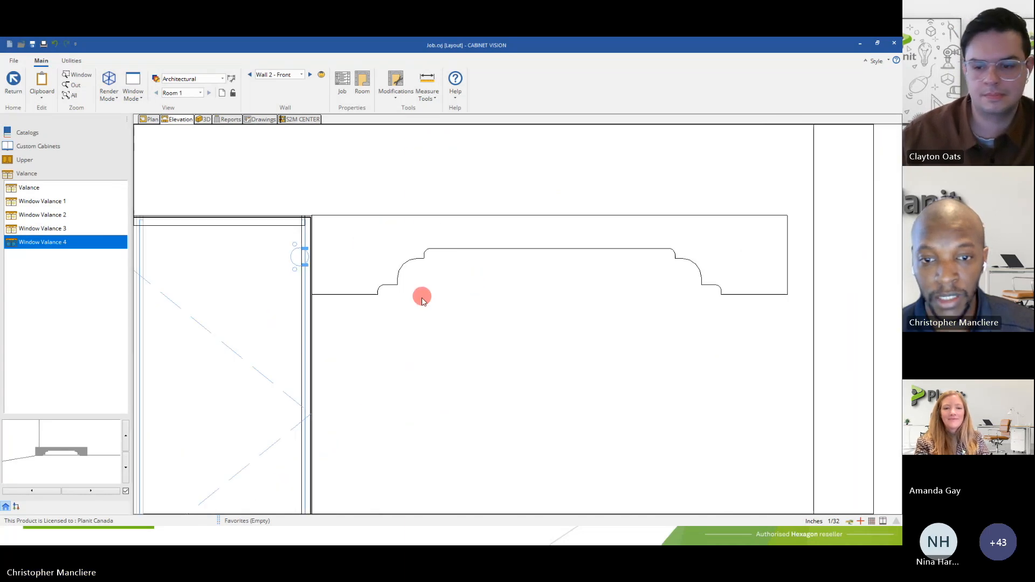
pyautogui.click(377, 260)
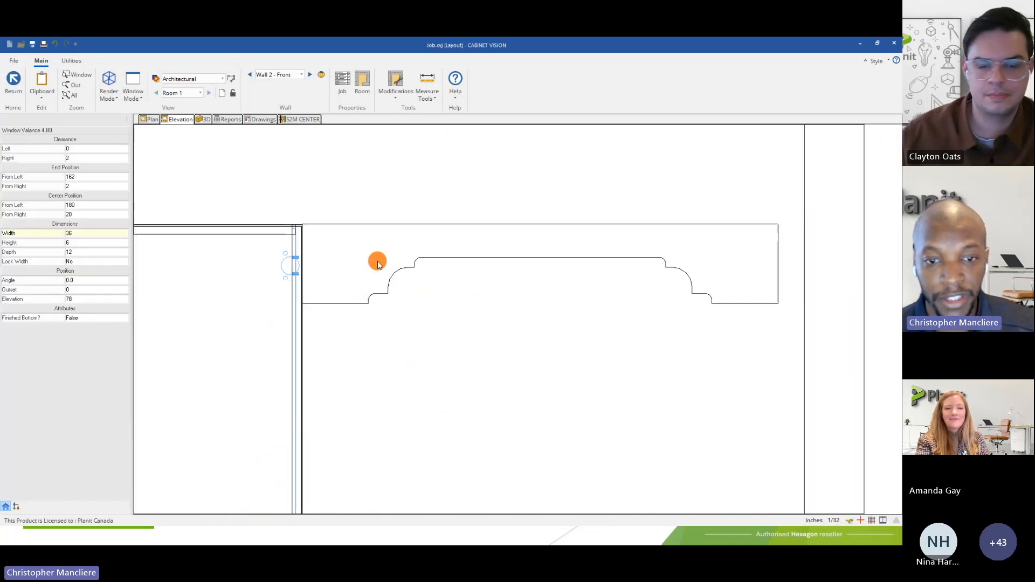
pyautogui.rightClick(378, 259)
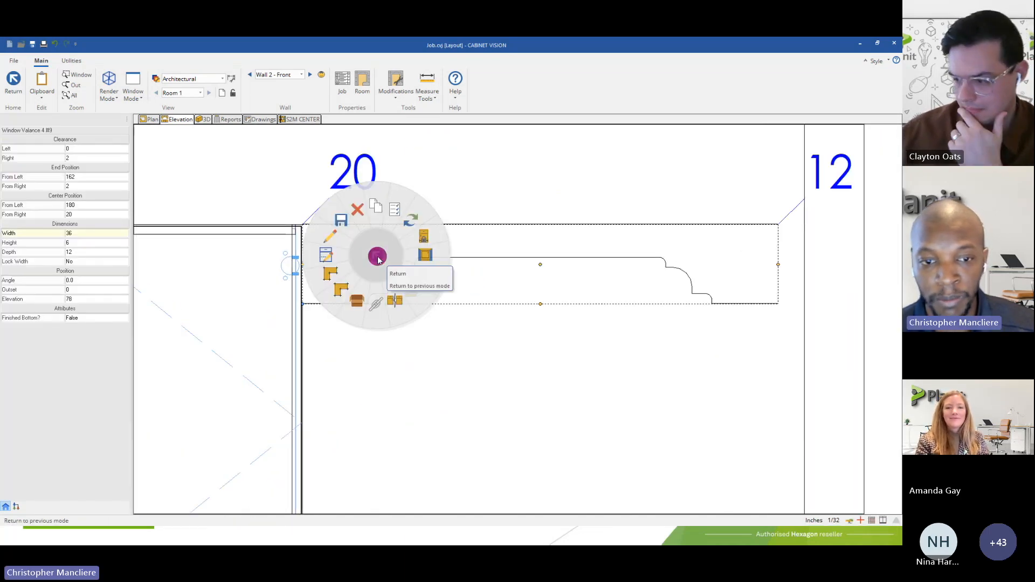
pyautogui.click(331, 275)
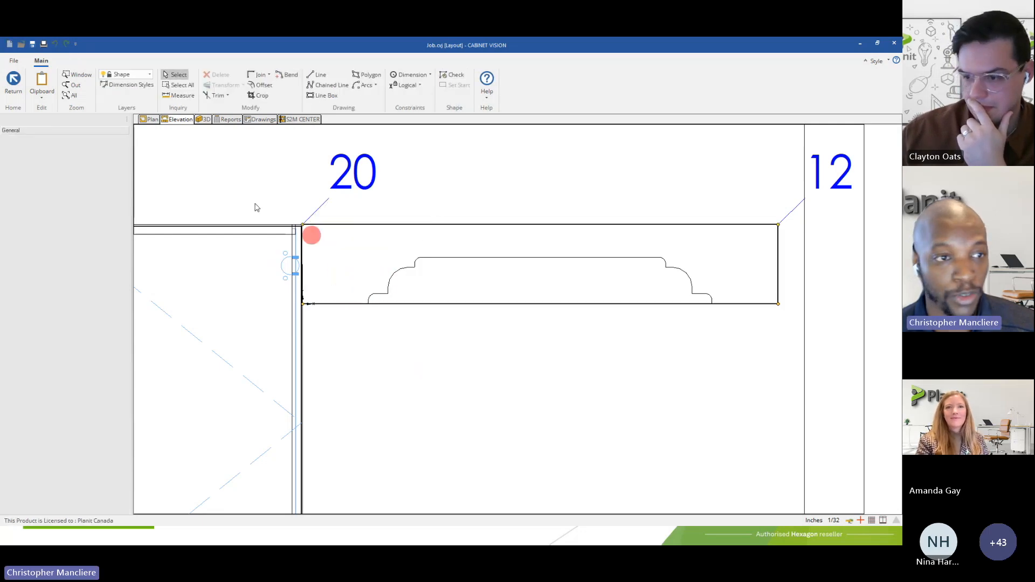
pyautogui.click(14, 81)
# Open the valance's assembly and edit the part's shape in face view to examine its constraint dimensions.
pyautogui.click(404, 261)
pyautogui.doubleClick(406, 264)
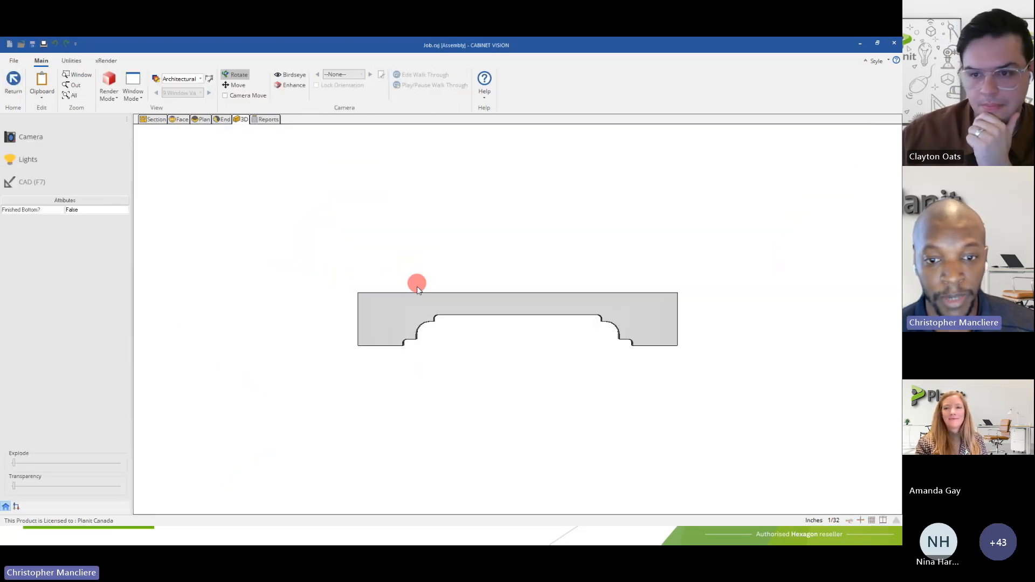
pyautogui.click(185, 121)
pyautogui.click(388, 315)
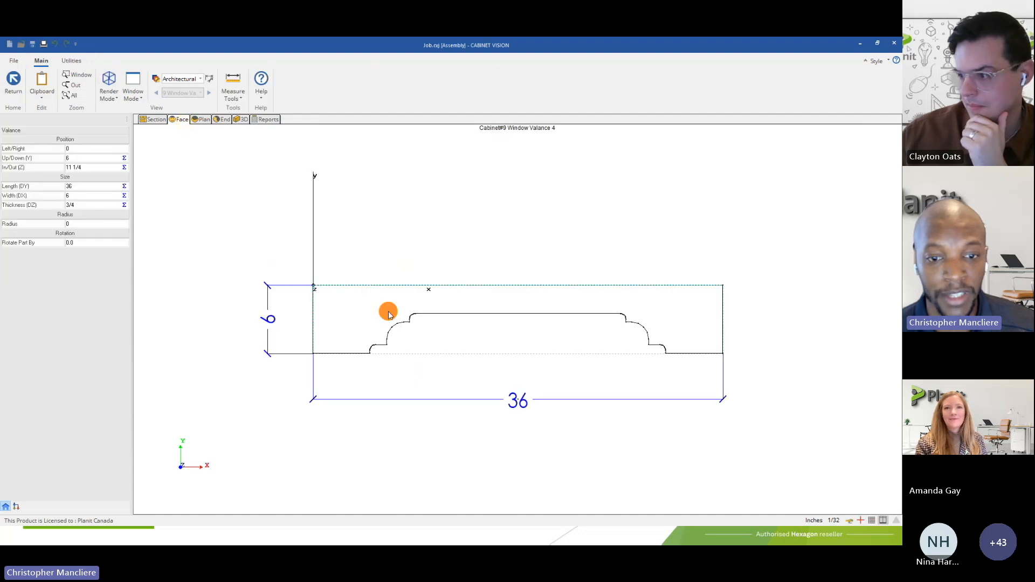
pyautogui.rightClick(389, 310)
pyautogui.click(376, 359)
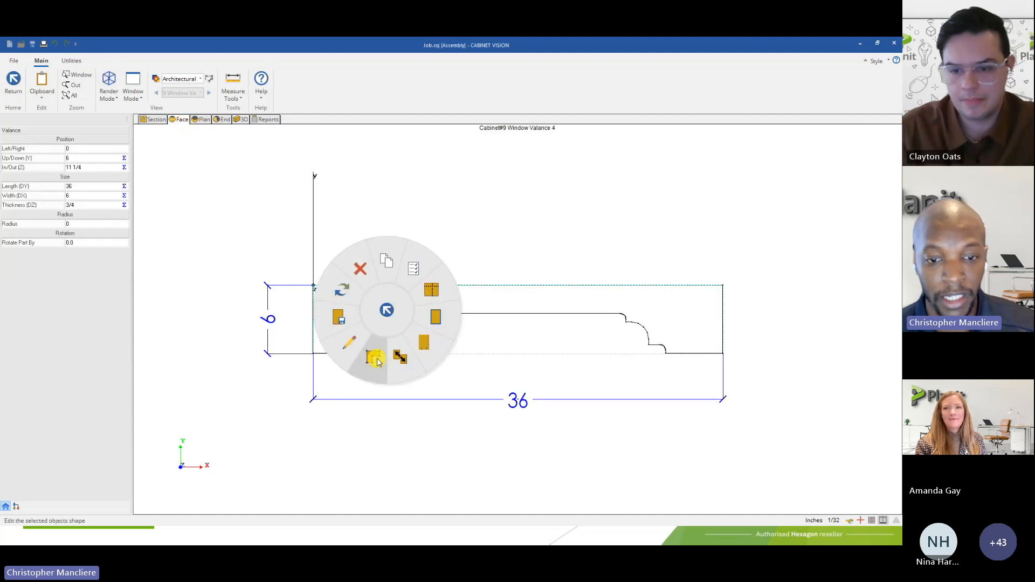
pyautogui.scroll(-1, 339, 357)
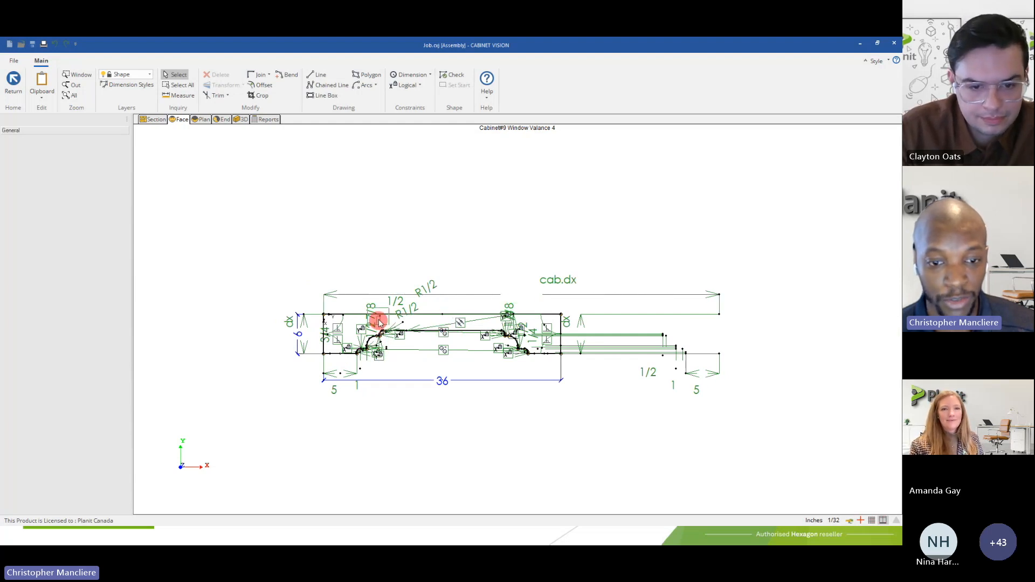
pyautogui.scroll(2, 361, 351)
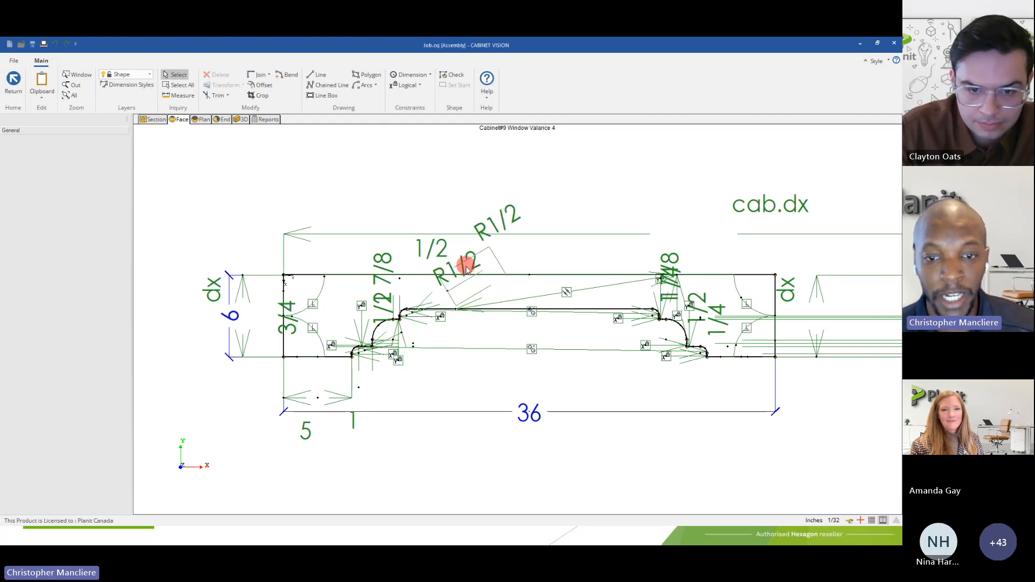
# Move an R1/2 radius dimension and the left 5-inch length dimension clear of the profile, and exit without saving the shape.
pyautogui.click(462, 286)
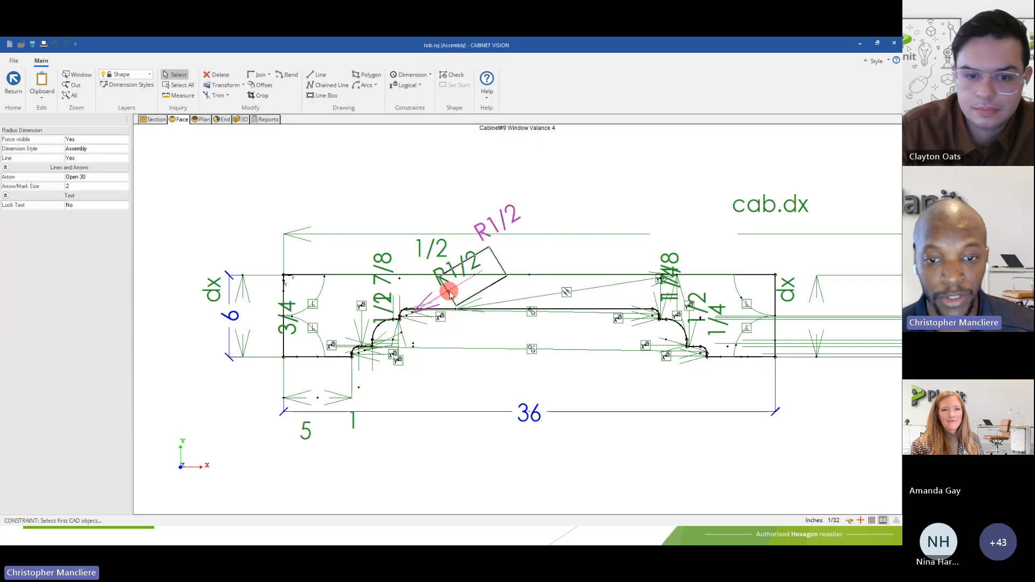
pyautogui.moveTo(448, 294); pyautogui.dragTo(501, 169)
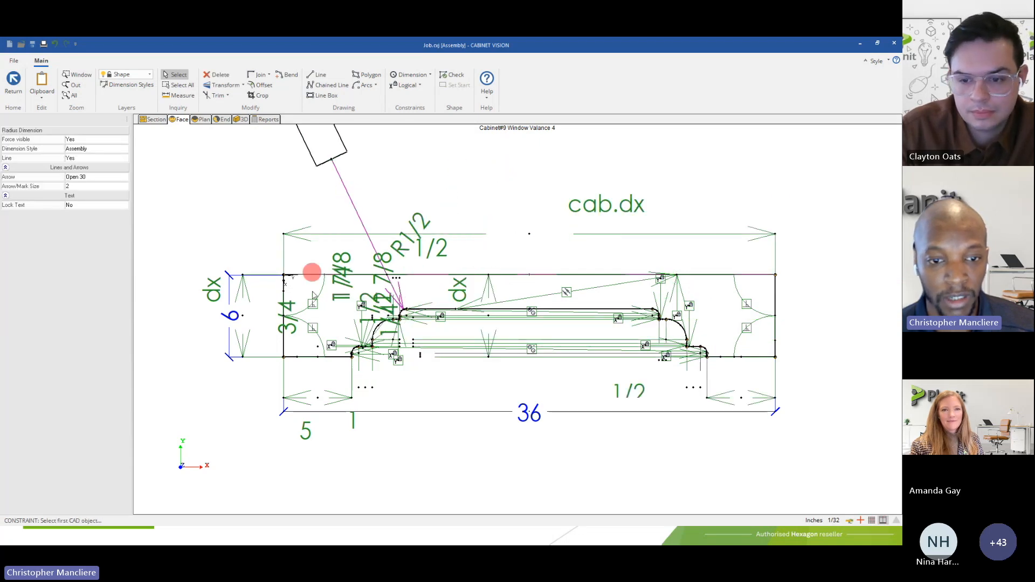
pyautogui.click(311, 405)
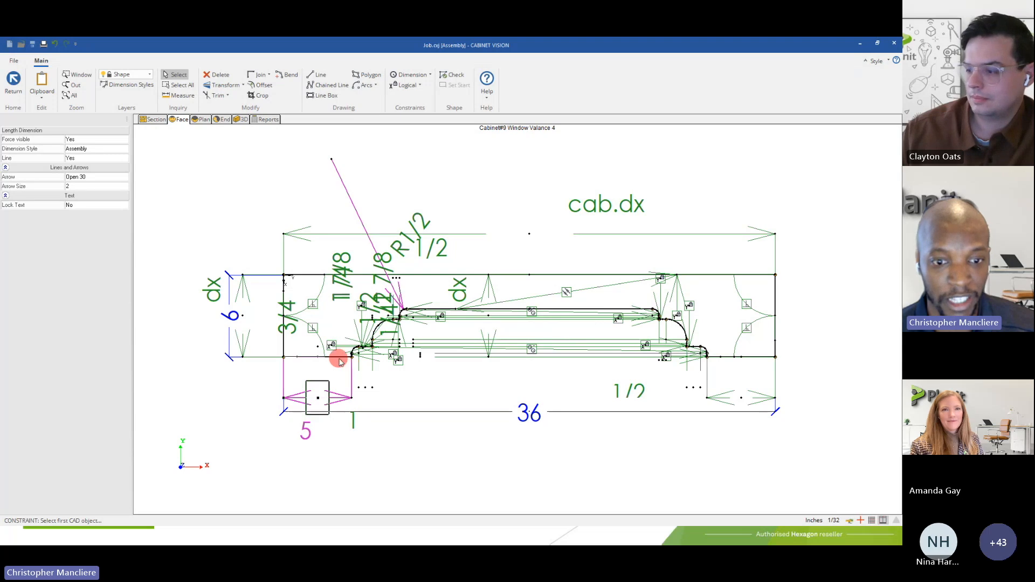
pyautogui.moveTo(318, 397); pyautogui.dragTo(325, 459)
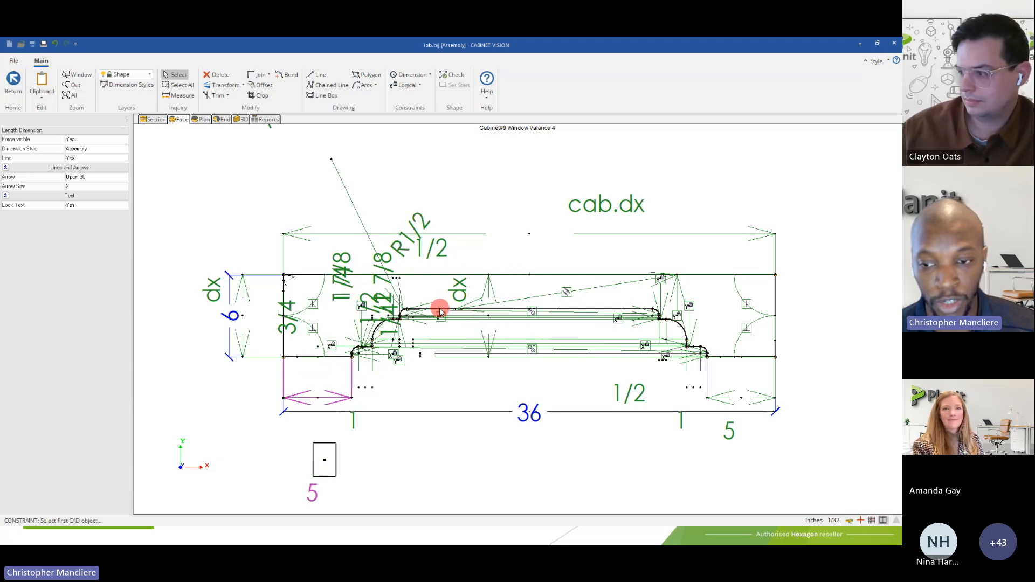
pyautogui.click(16, 94)
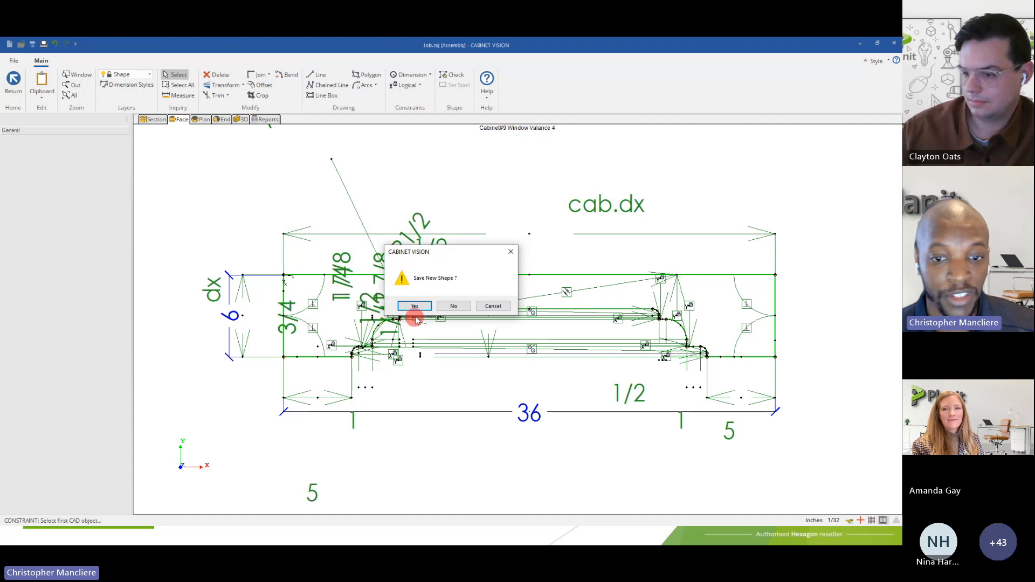
pyautogui.click(442, 305)
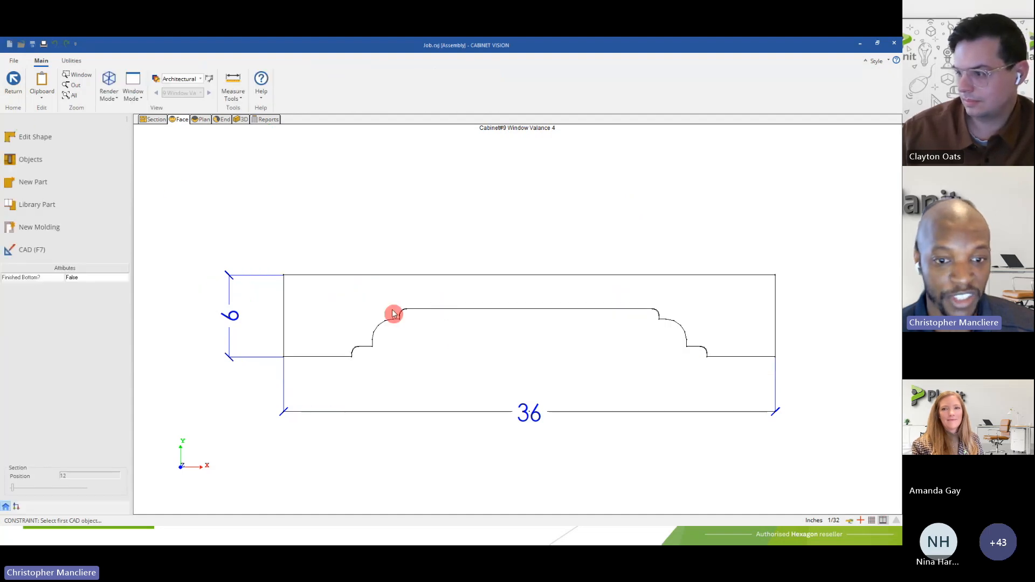
# Back in the Wall 2 elevation, narrow the window valance from its right end, and stretch it out to 34 inches wide.
pyautogui.click(15, 87)
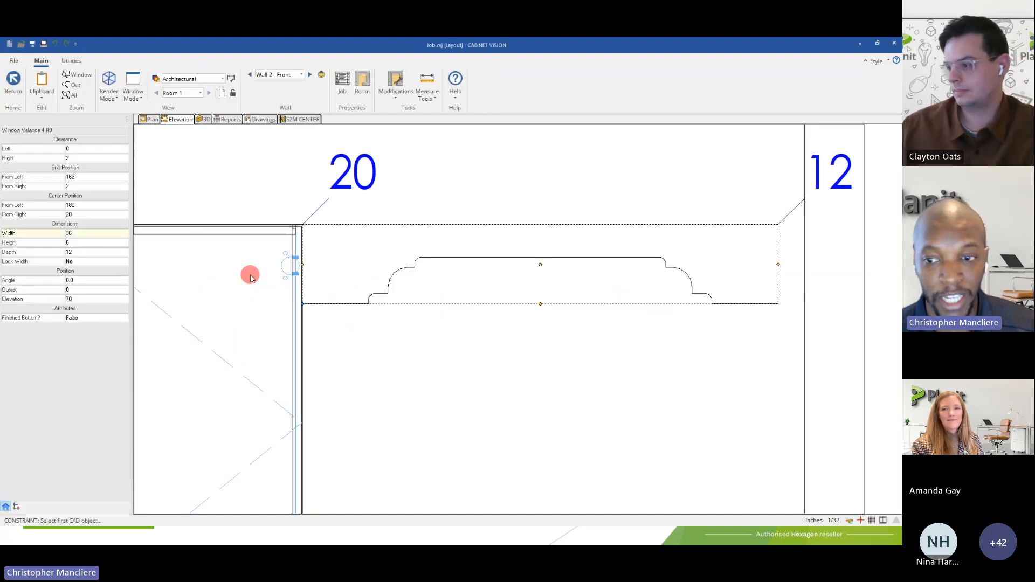
pyautogui.click(779, 266)
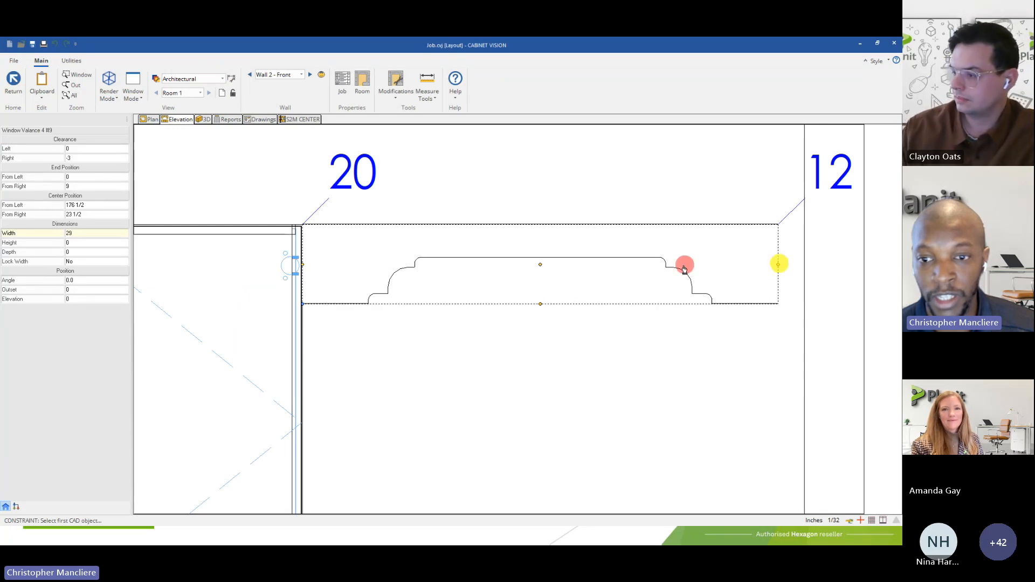
pyautogui.click(646, 264)
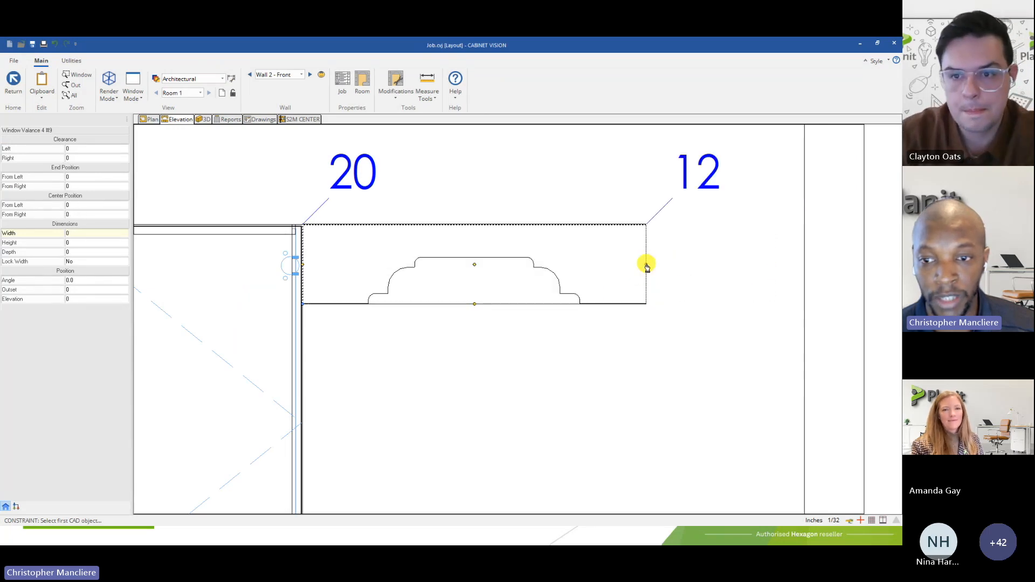
pyautogui.click(763, 266)
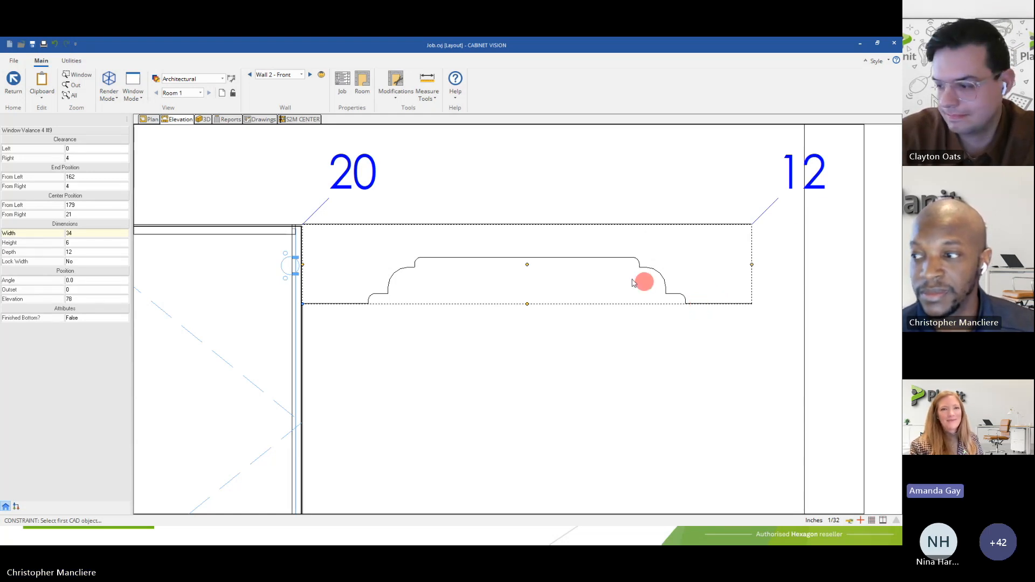
# Stretch the window valance's height to 10 inches, and reduce it to 7 inches.
pyautogui.click(528, 304)
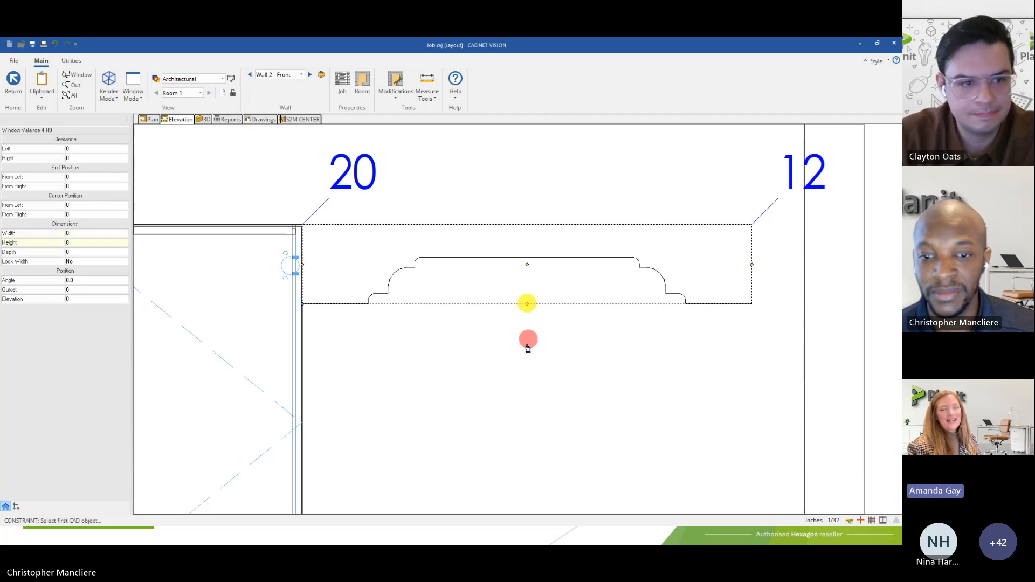
pyautogui.click(529, 372)
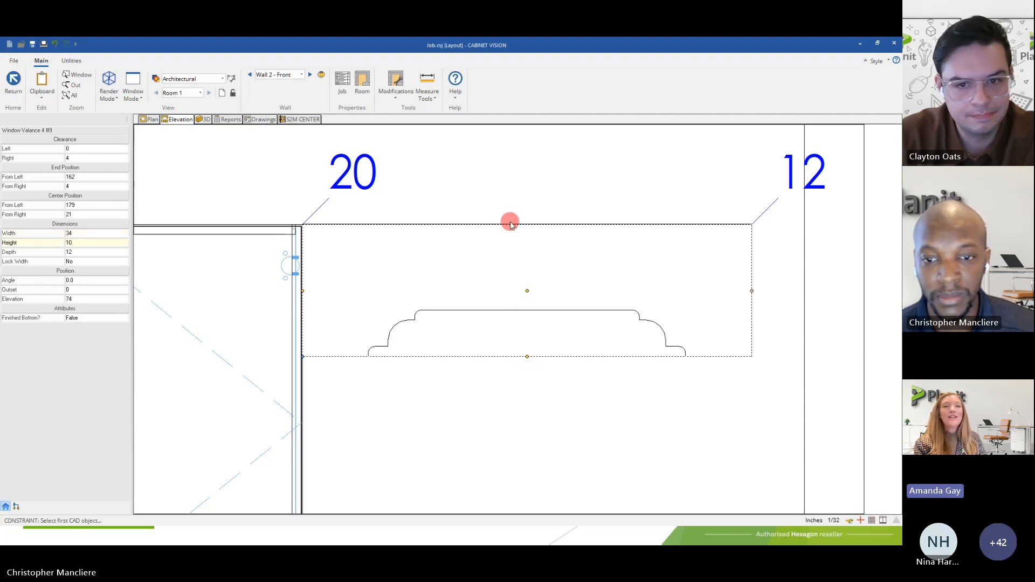
pyautogui.click(527, 358)
pyautogui.click(528, 314)
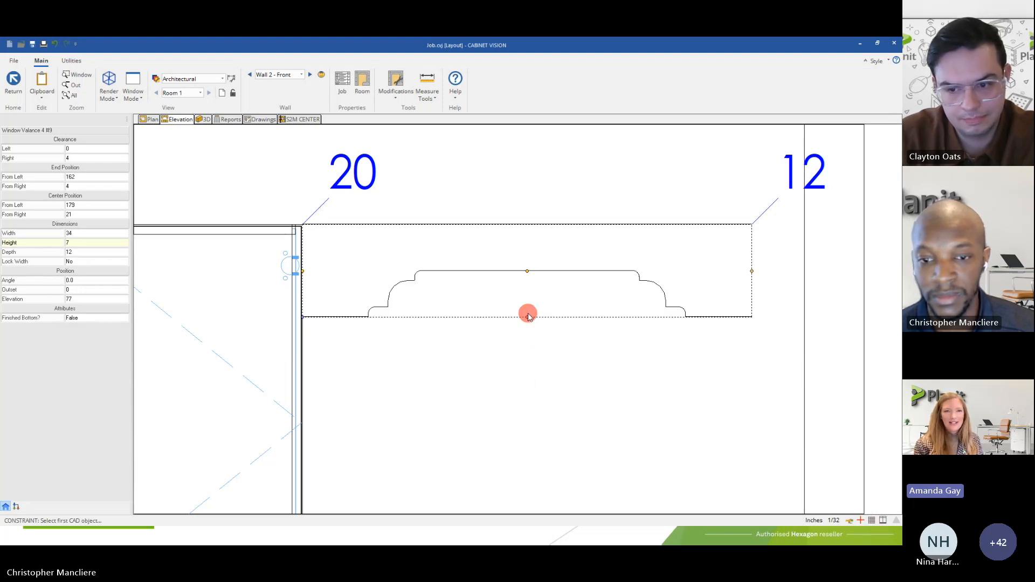
# Move the window valance into the gap between the two upper cabinets, and remove the valance and both of those cabinets from Wall 2.
pyautogui.scroll(-5, 585, 297)
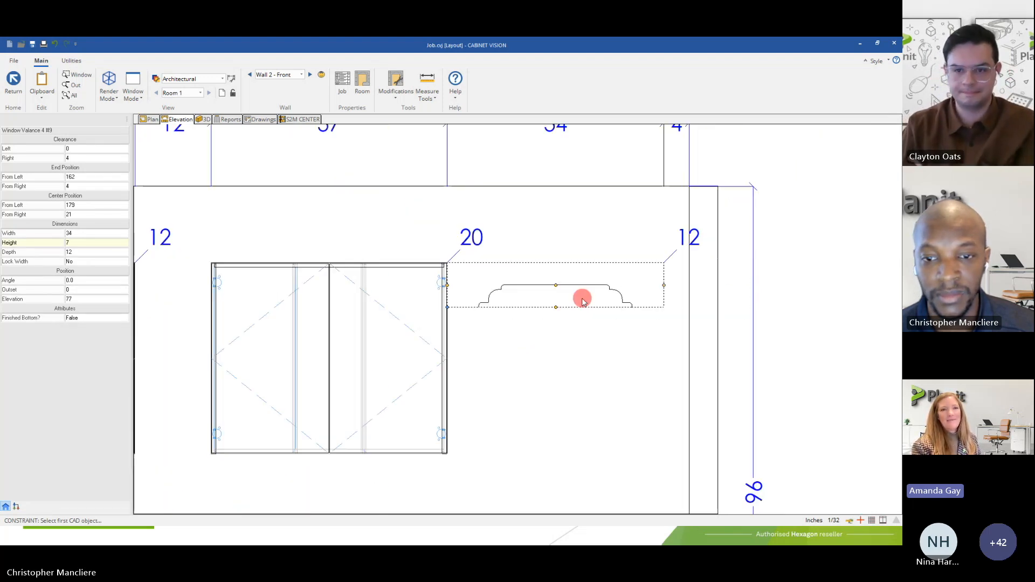
pyautogui.scroll(-2, 583, 301)
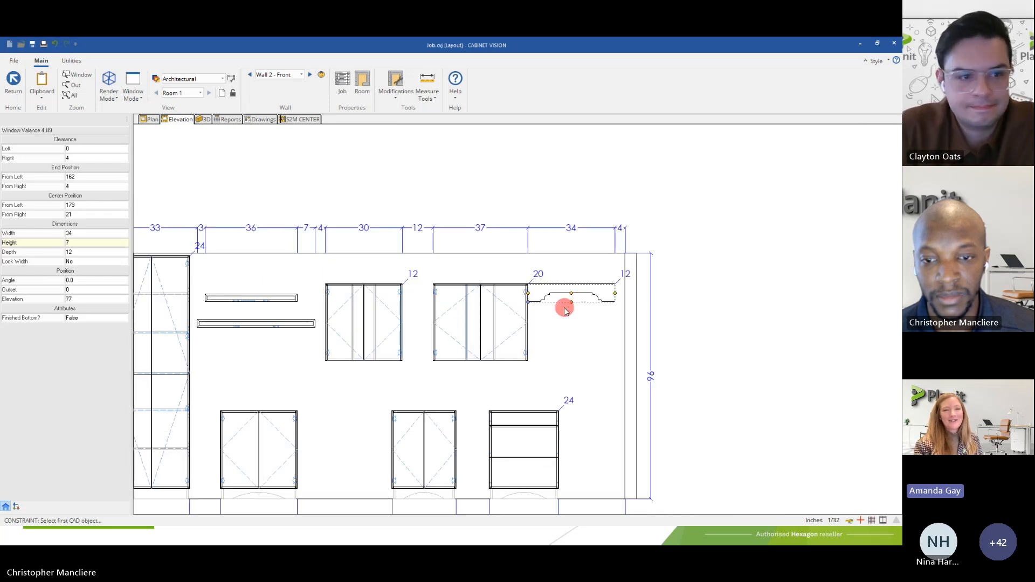
pyautogui.moveTo(575, 292); pyautogui.dragTo(429, 313)
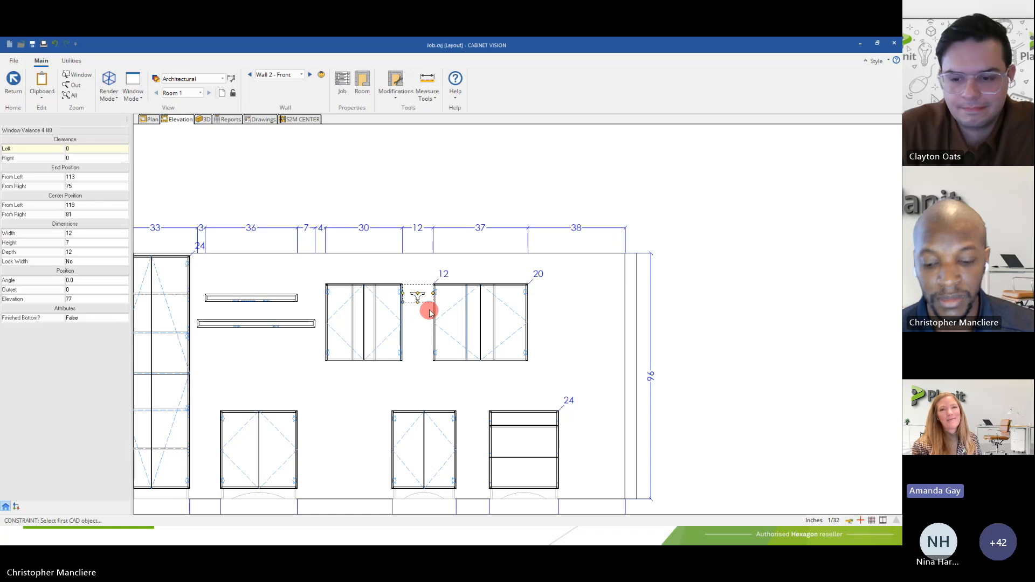
pyautogui.click(459, 314)
pyautogui.press('Delete')
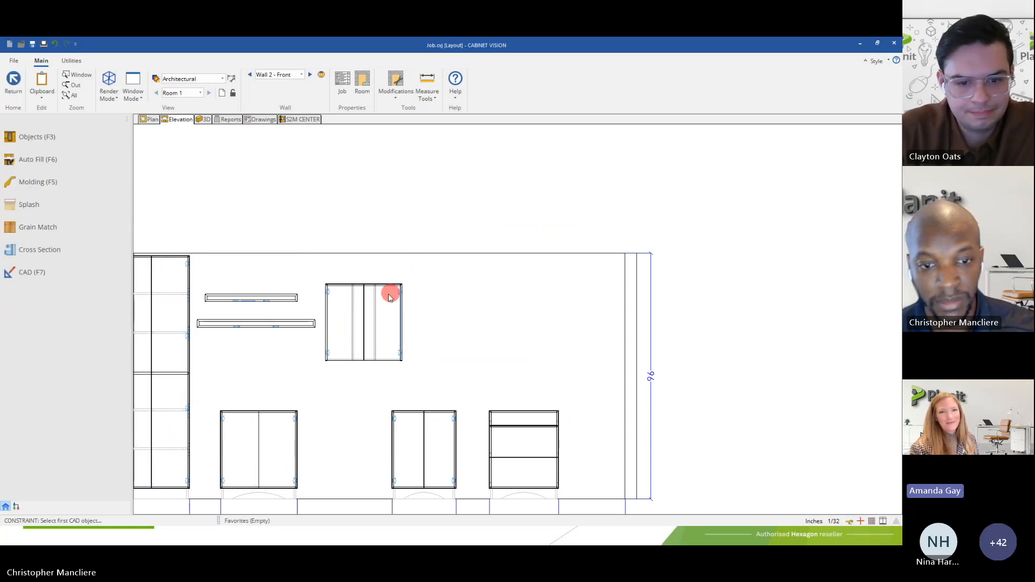
pyautogui.click(379, 311)
pyautogui.press('Delete')
# Place a 20-inch-wide Upper Door (Left) cabinet on Wall 2, 20 inches past the end of the longer floating shelf.
pyautogui.click(44, 138)
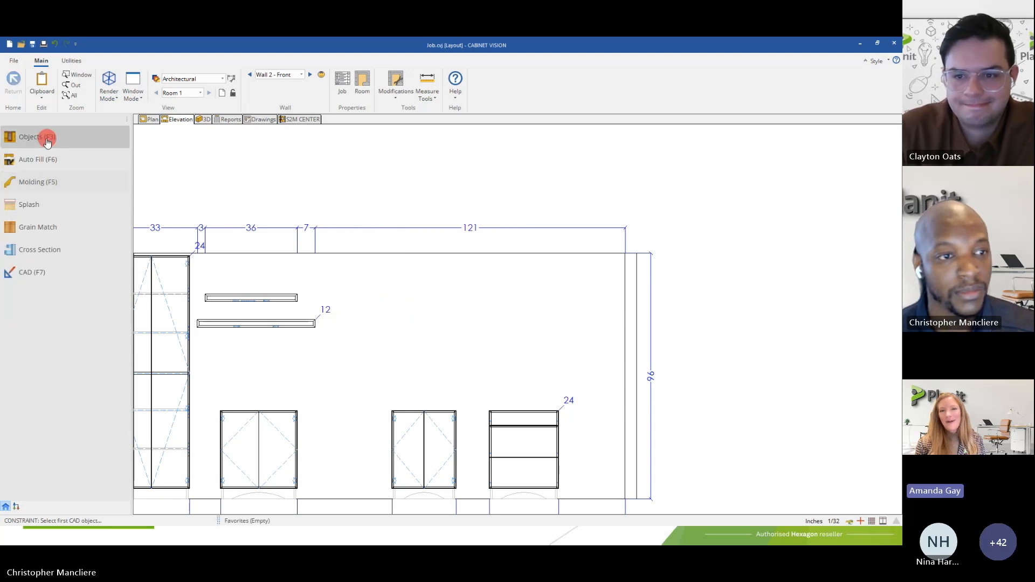
pyautogui.click(30, 163)
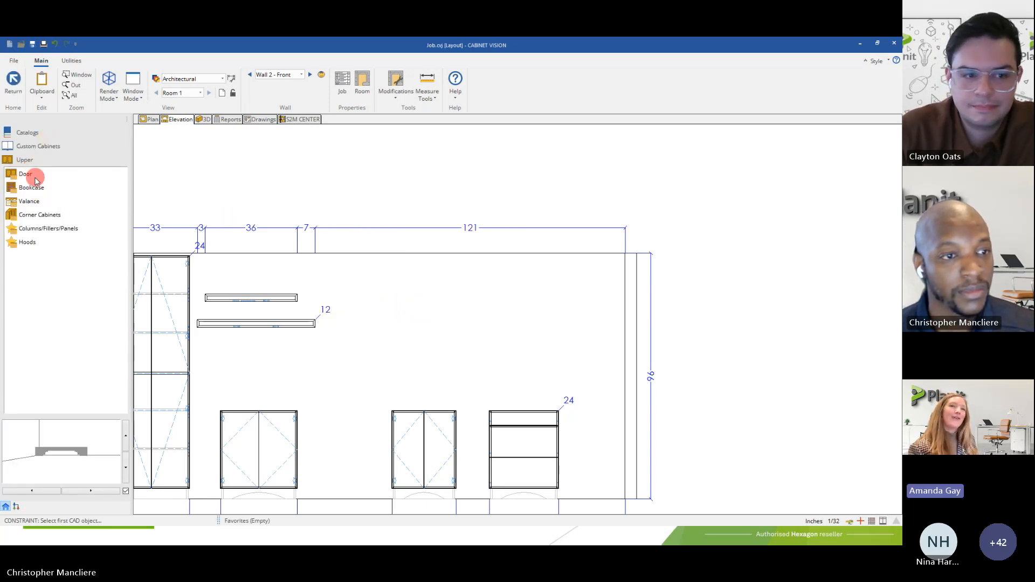
pyautogui.click(26, 174)
pyautogui.click(45, 203)
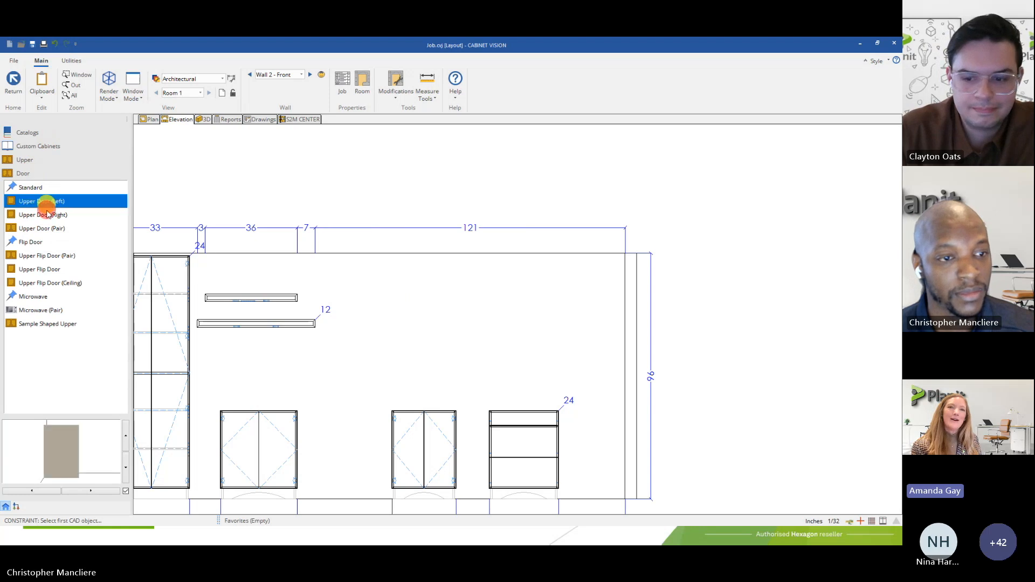
pyautogui.click(396, 329)
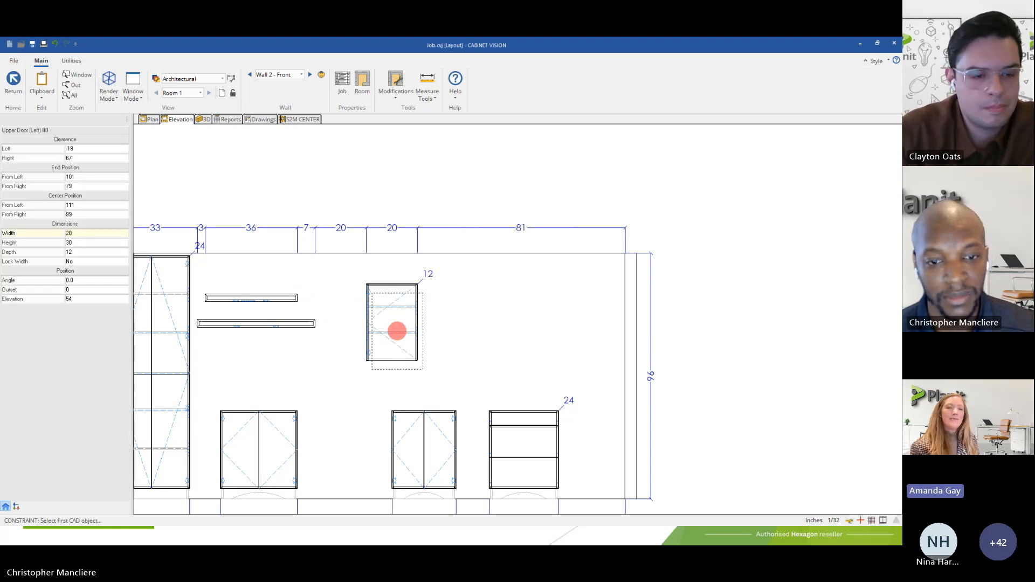
pyautogui.click(389, 326)
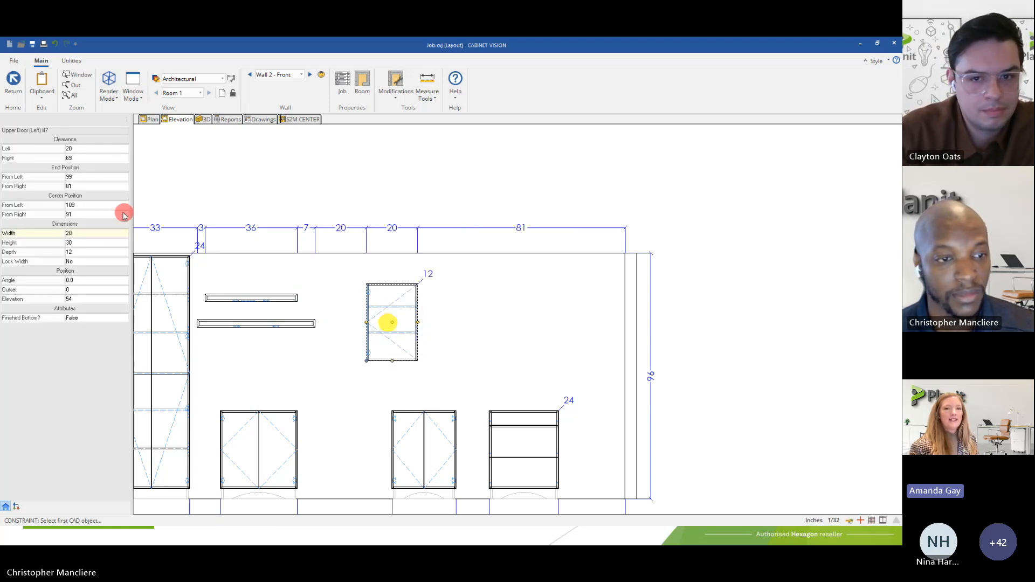
pyautogui.click(180, 169)
# Place a 20-inch-wide Upper Door (Right) cabinet on Wall 2, 34 inches beyond the Upper Door (Left) cabinet.
pyautogui.click(60, 142)
pyautogui.click(57, 216)
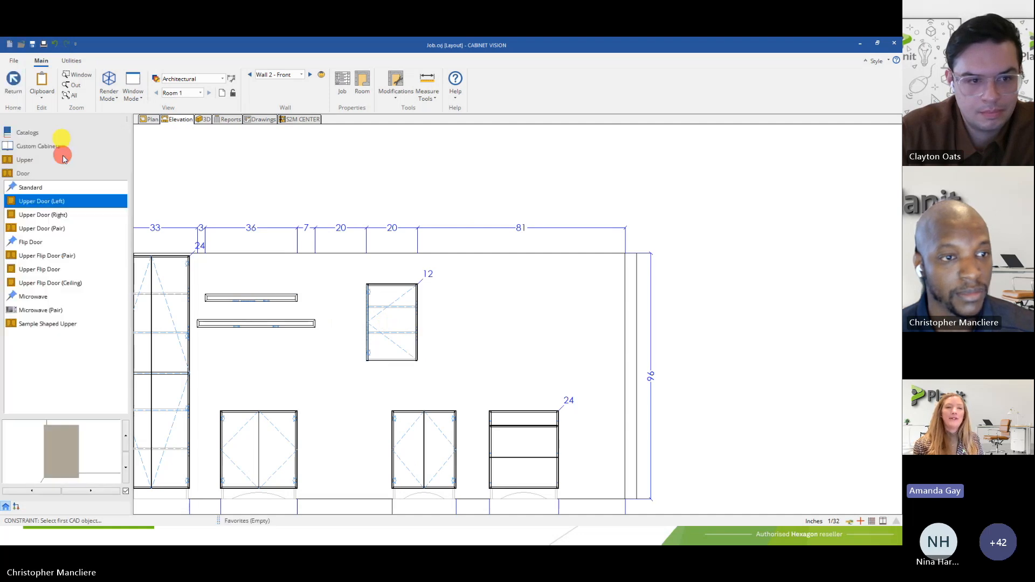
pyautogui.click(530, 321)
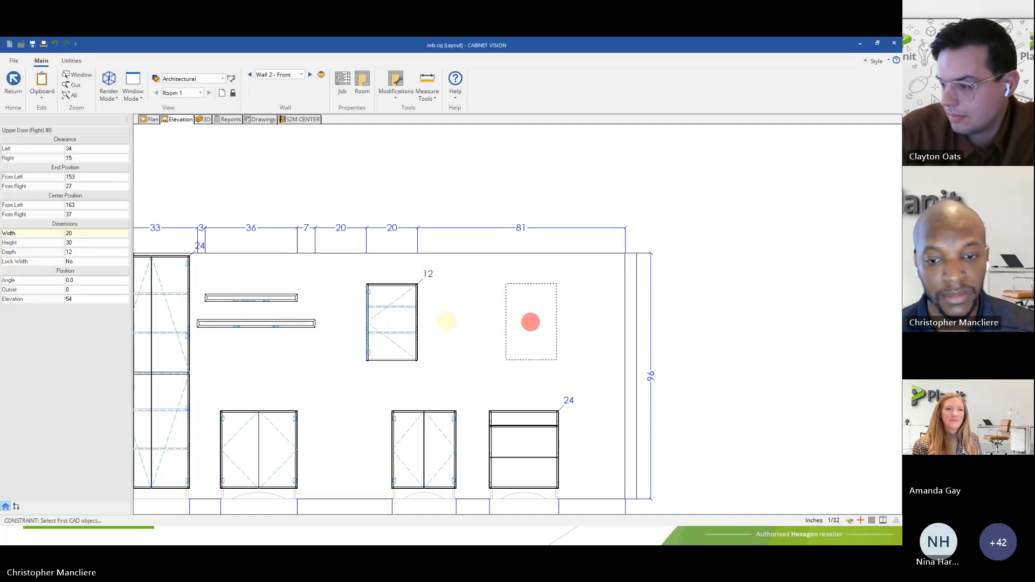
pyautogui.rightClick(416, 358)
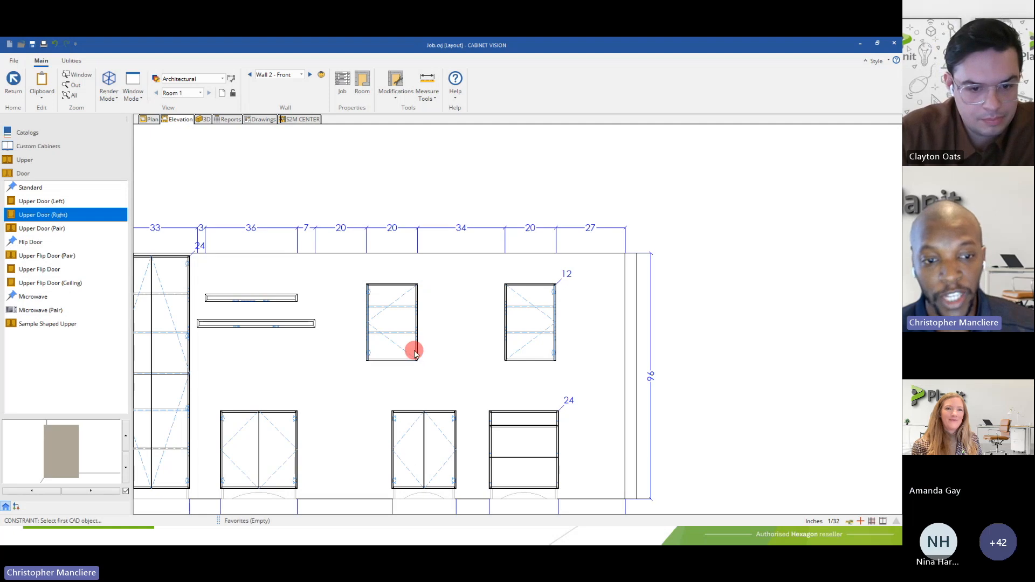
# Examine the insert options in the elevation's CAD tools, and return to the layout without inserting anything.
pyautogui.moveTo(175, 384); pyautogui.dragTo(324, 351, button='middle')
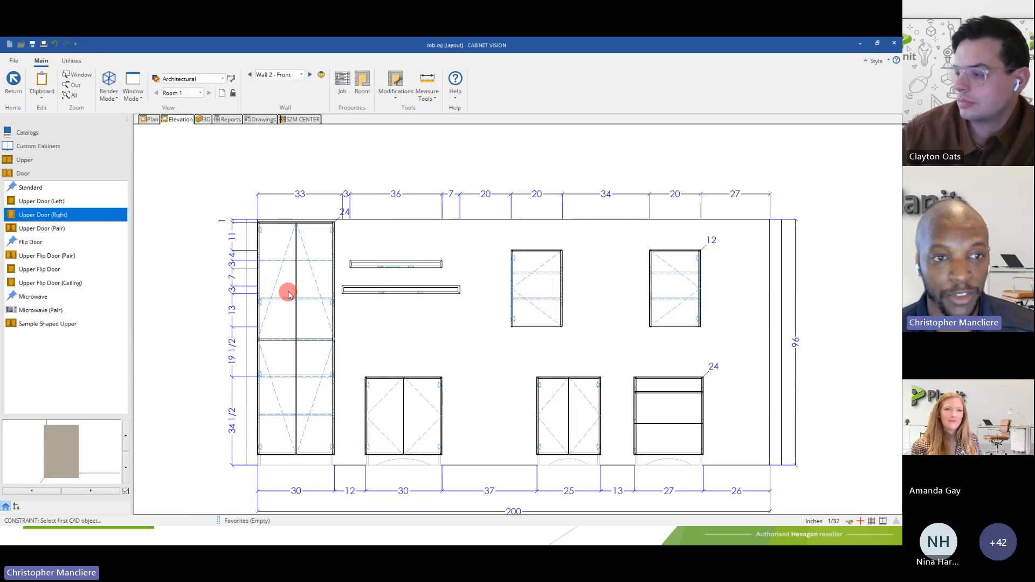
pyautogui.click(145, 119)
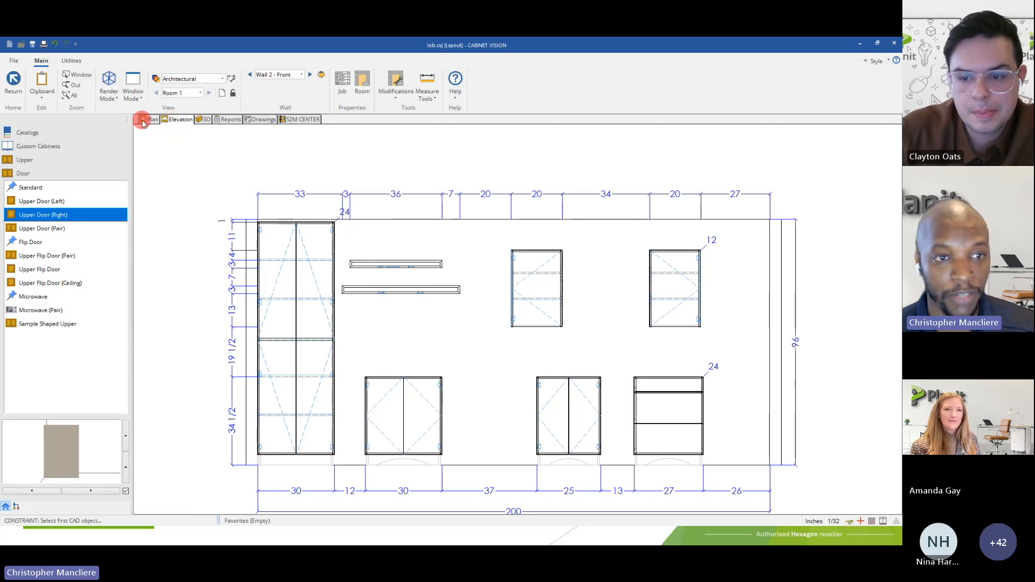
pyautogui.click(171, 120)
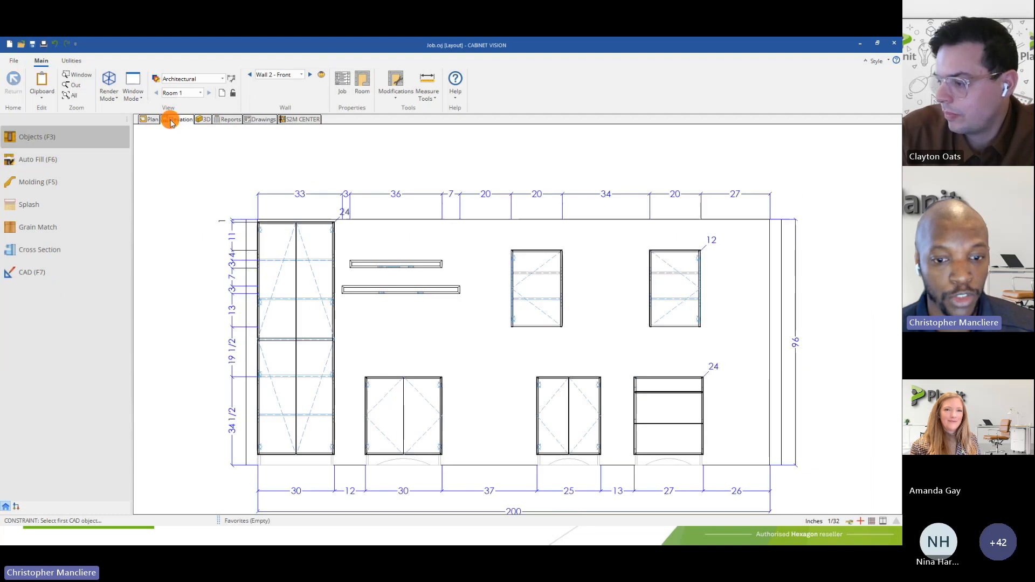
pyautogui.click(52, 278)
pyautogui.click(474, 88)
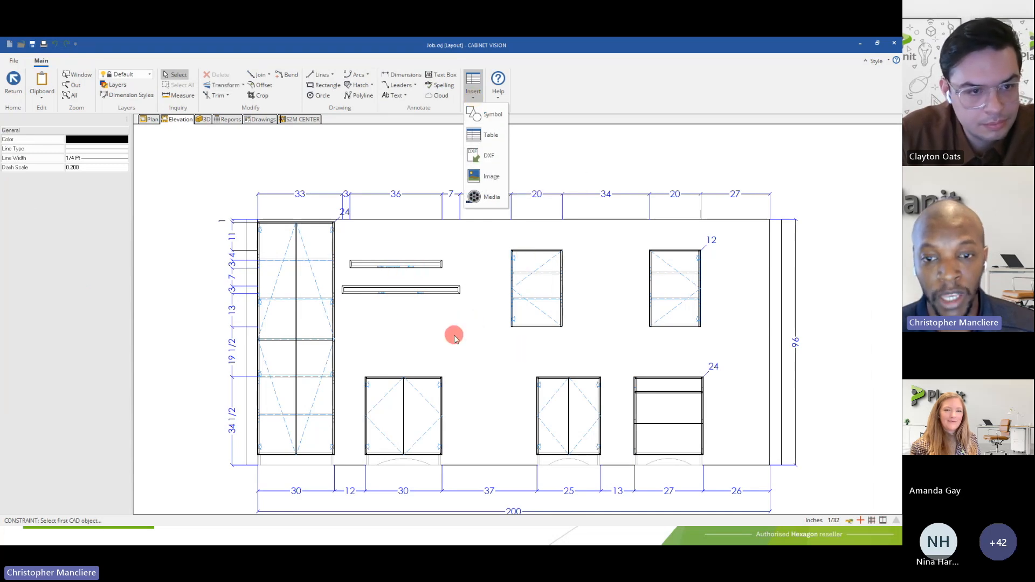
pyautogui.click(397, 164)
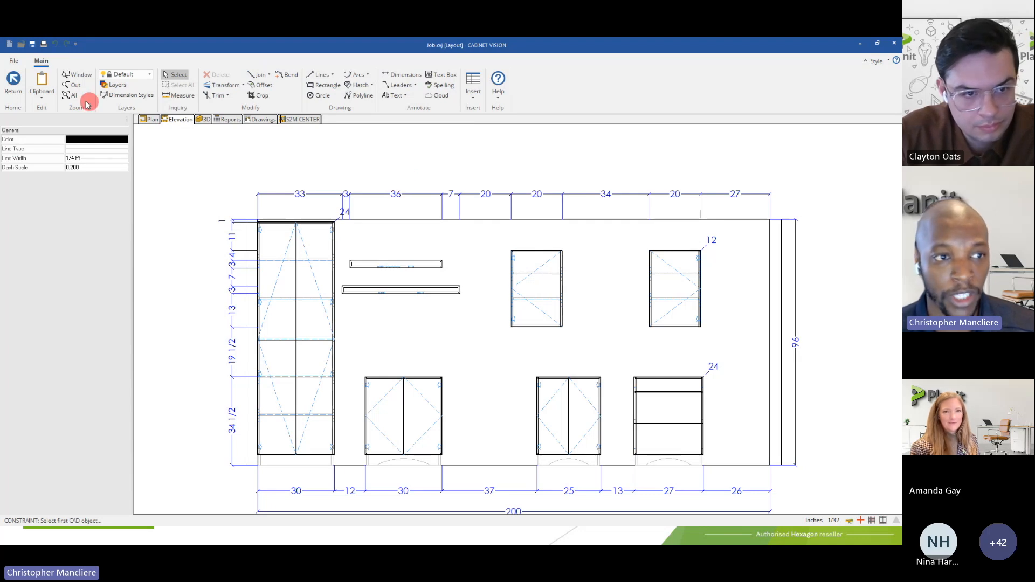
pyautogui.click(21, 87)
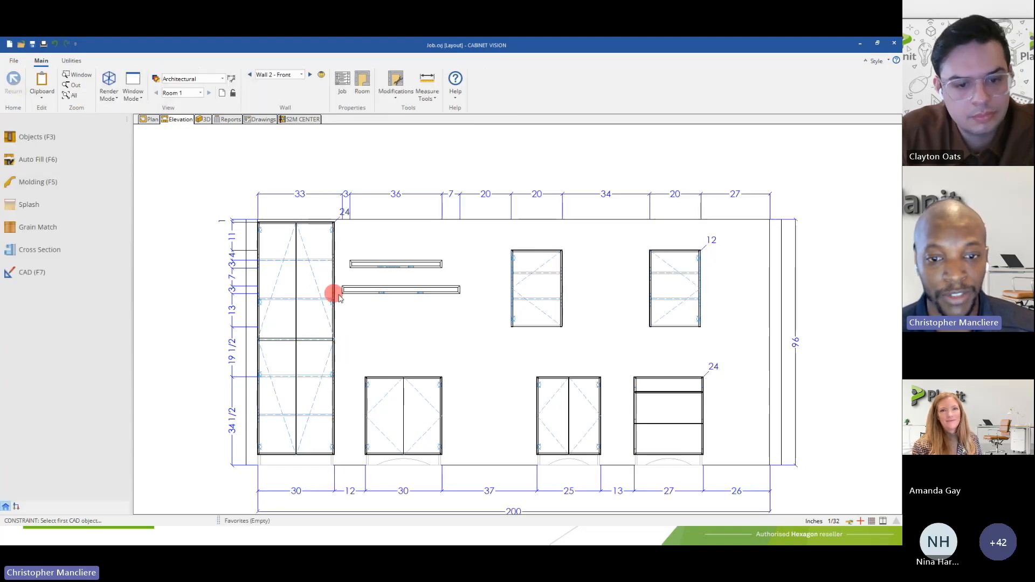
pyautogui.click(525, 292)
pyautogui.click(357, 171)
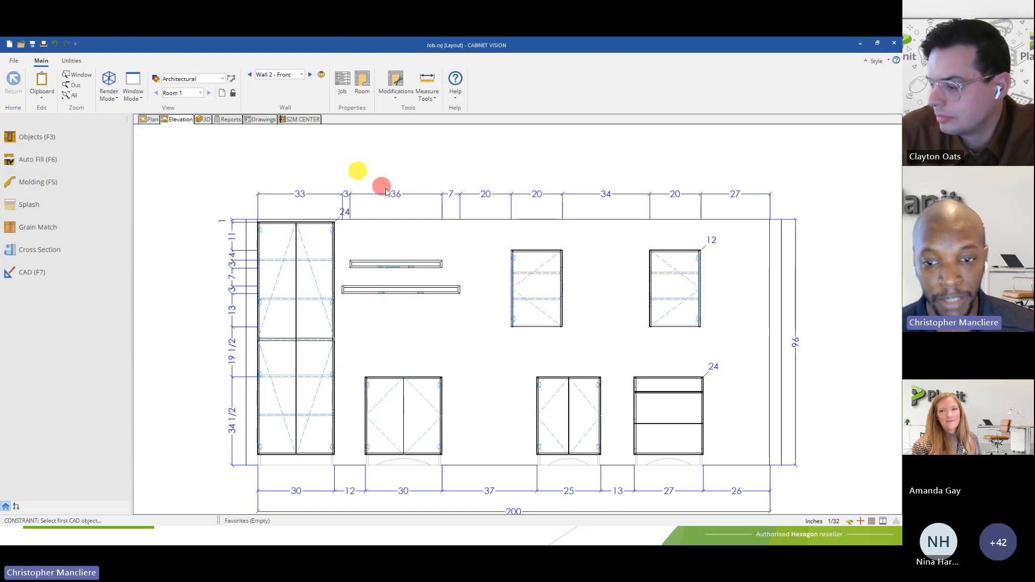
# Place a 30-inch-wide Upper Door (Pair) cabinet against the Upper Door (Left) cabinet, and move the Upper Door (Right) cabinet flush against it.
pyautogui.click(54, 138)
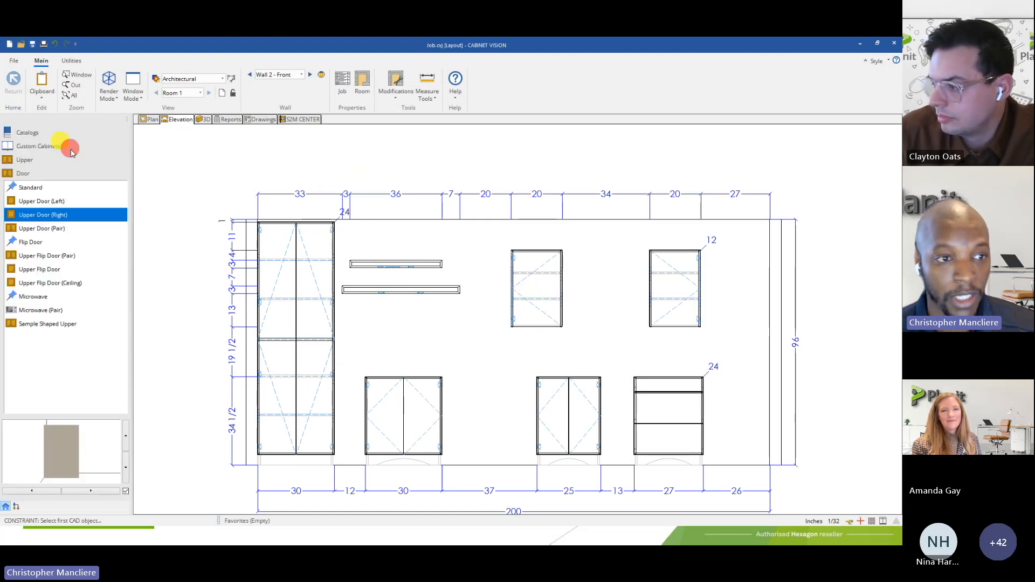
pyautogui.click(47, 229)
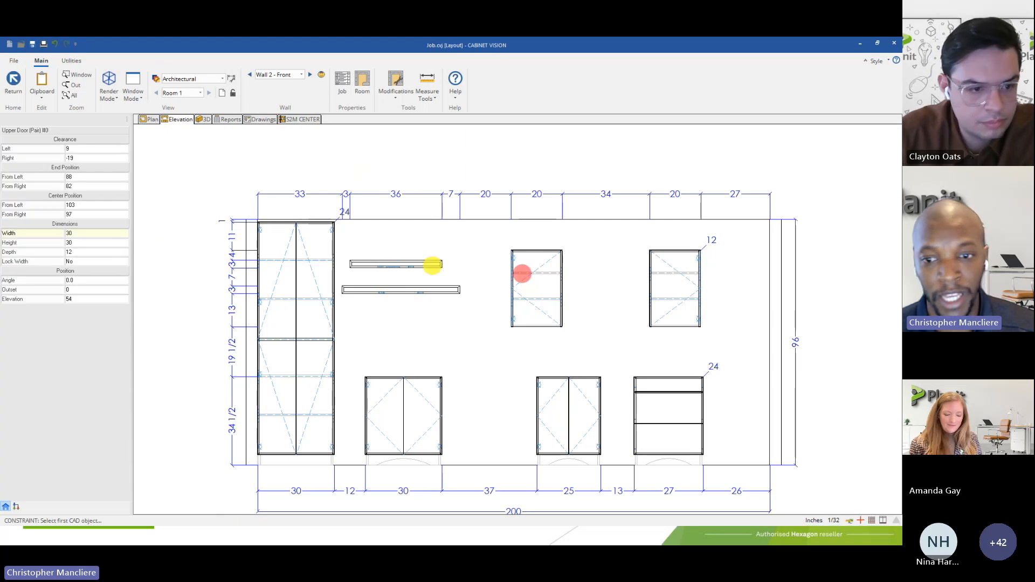
pyautogui.click(599, 313)
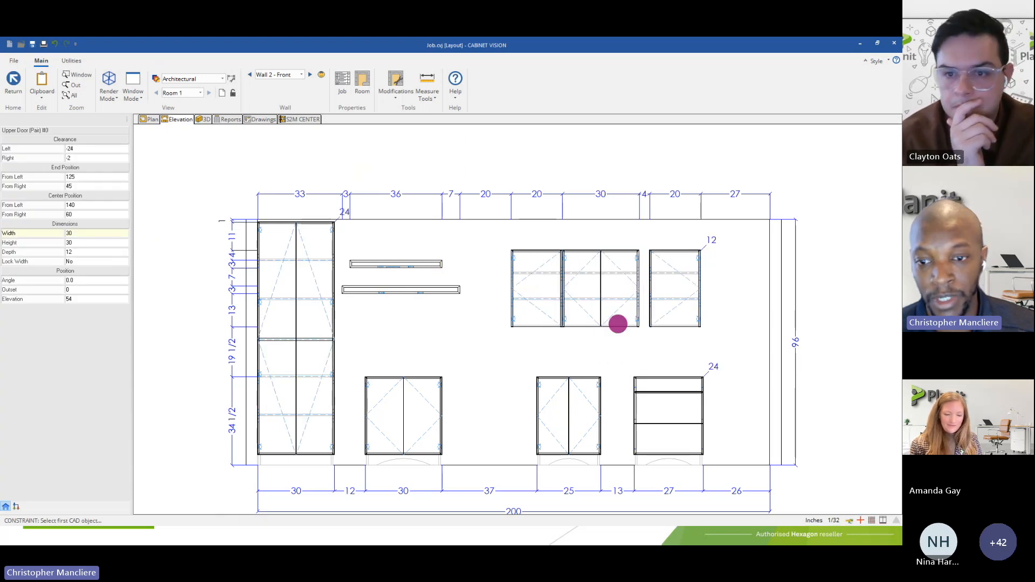
pyautogui.click(672, 306)
pyautogui.moveTo(678, 291); pyautogui.dragTo(664, 290)
# Edit the Upper Door (Left) cabinet's shape so its top line slopes down to the outer side at -157.5 degrees, 21 3/4 inches long, and save it.
pyautogui.scroll(3, 663, 289)
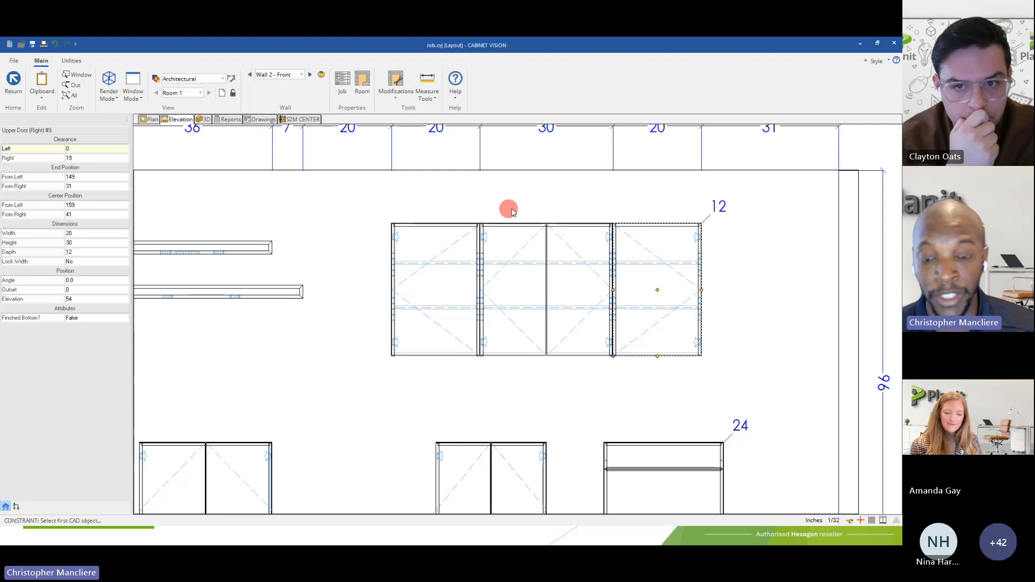
pyautogui.click(418, 280)
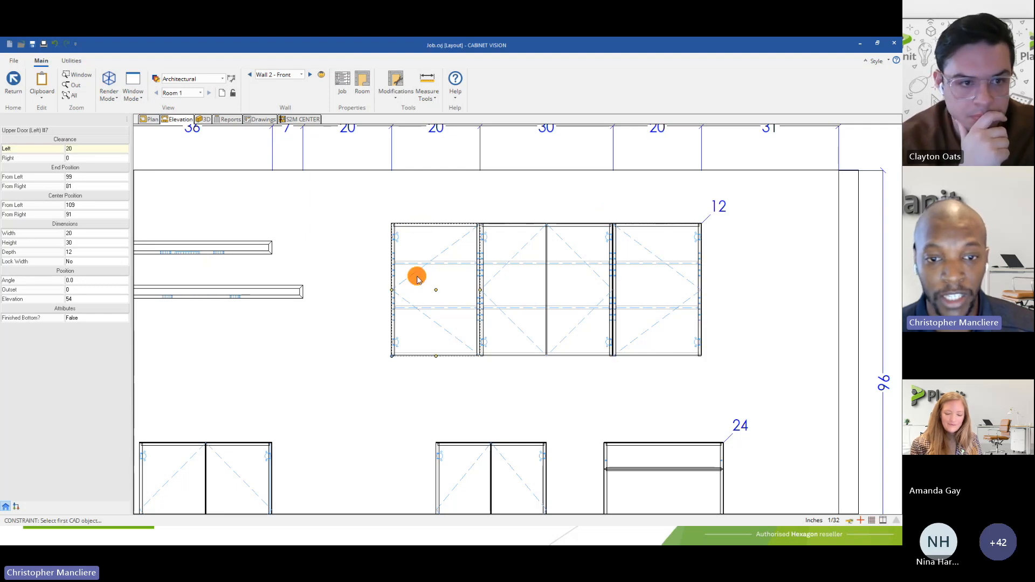
pyautogui.rightClick(417, 279)
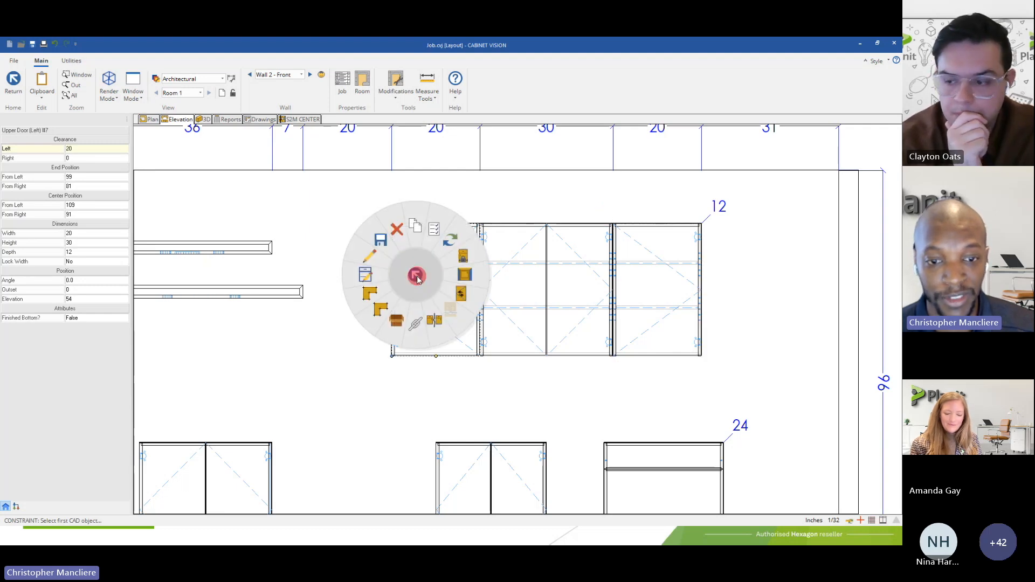
pyautogui.click(372, 299)
pyautogui.click(392, 223)
pyautogui.moveTo(390, 251); pyautogui.dragTo(390, 268)
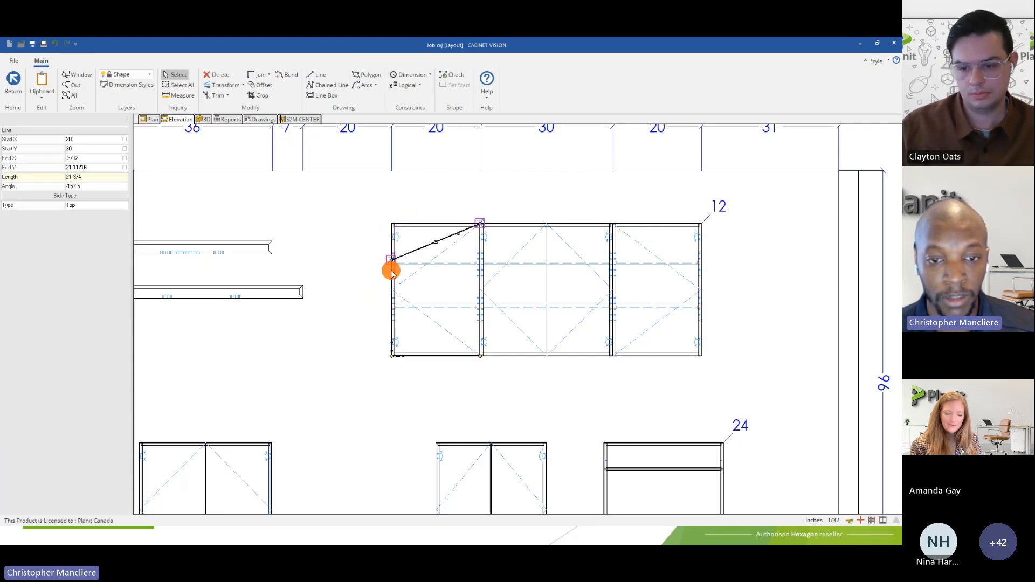
pyautogui.click(15, 92)
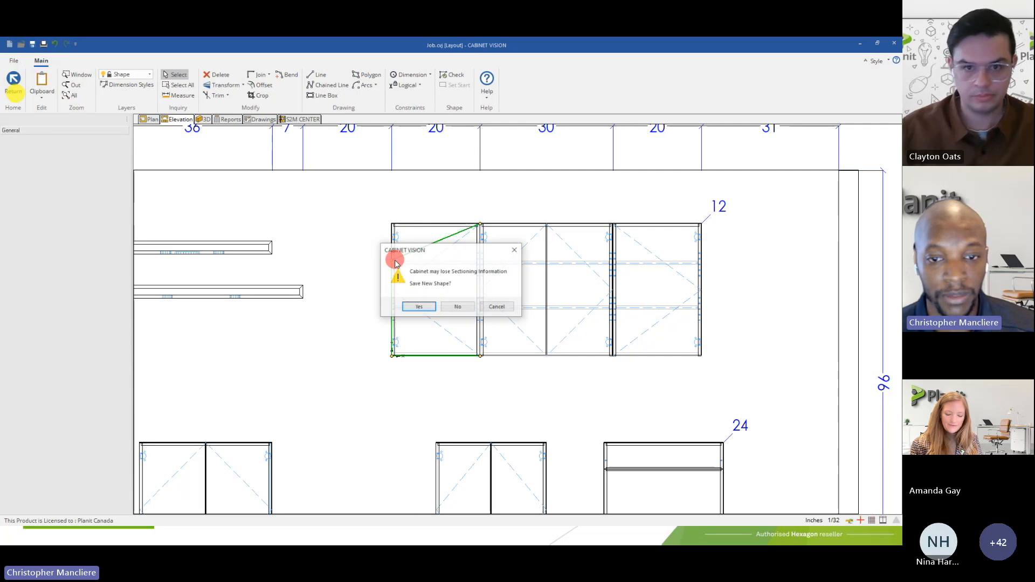
pyautogui.click(420, 302)
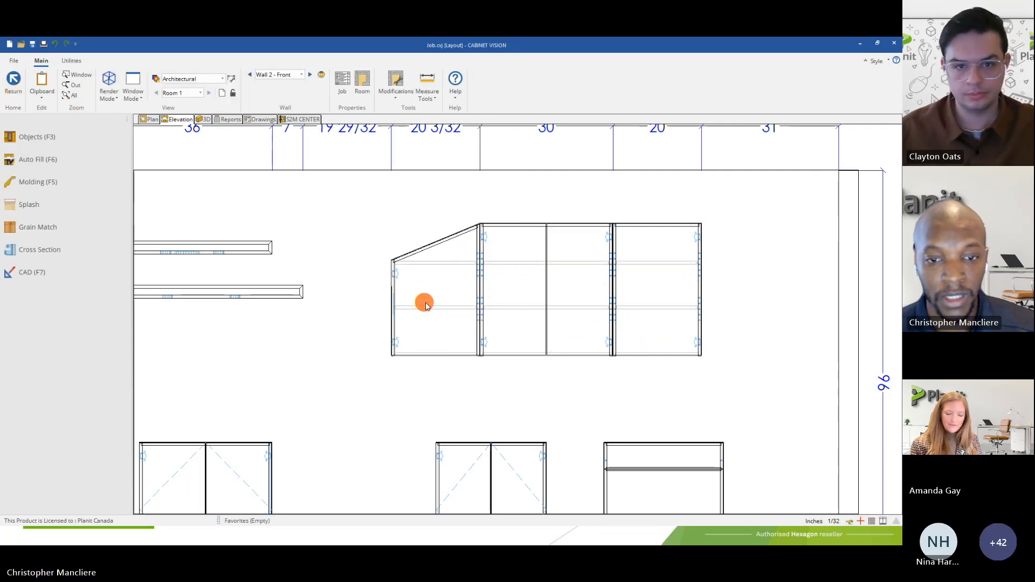
# Edit the Upper Door (Right) cabinet's shape so its top line slopes down to the outer side at 157.5 degrees, 21 3/4 inches long, and save it.
pyautogui.click(647, 274)
pyautogui.rightClick(647, 274)
pyautogui.click(611, 294)
pyautogui.click(649, 224)
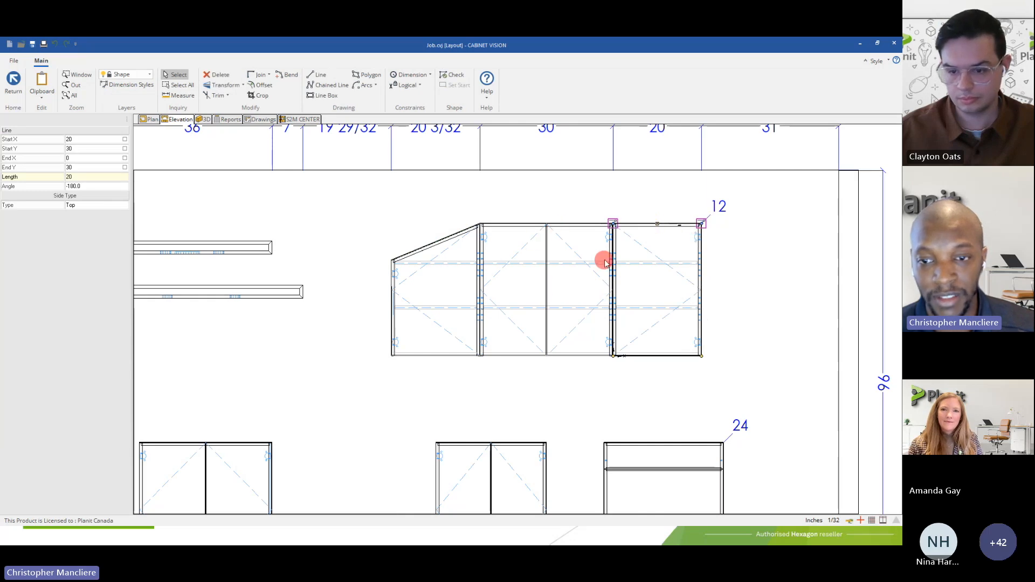
pyautogui.click(702, 224)
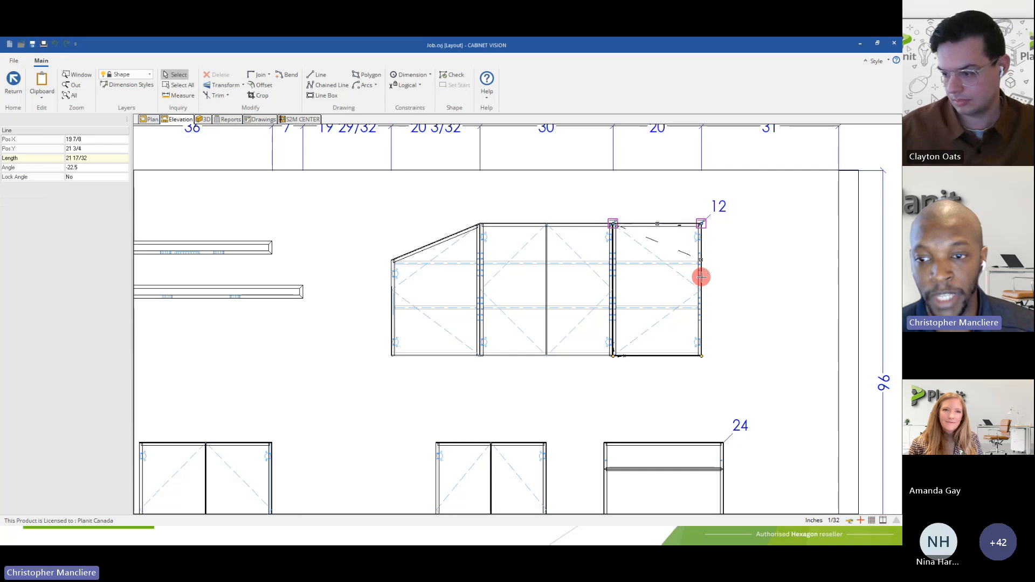
pyautogui.click(701, 277)
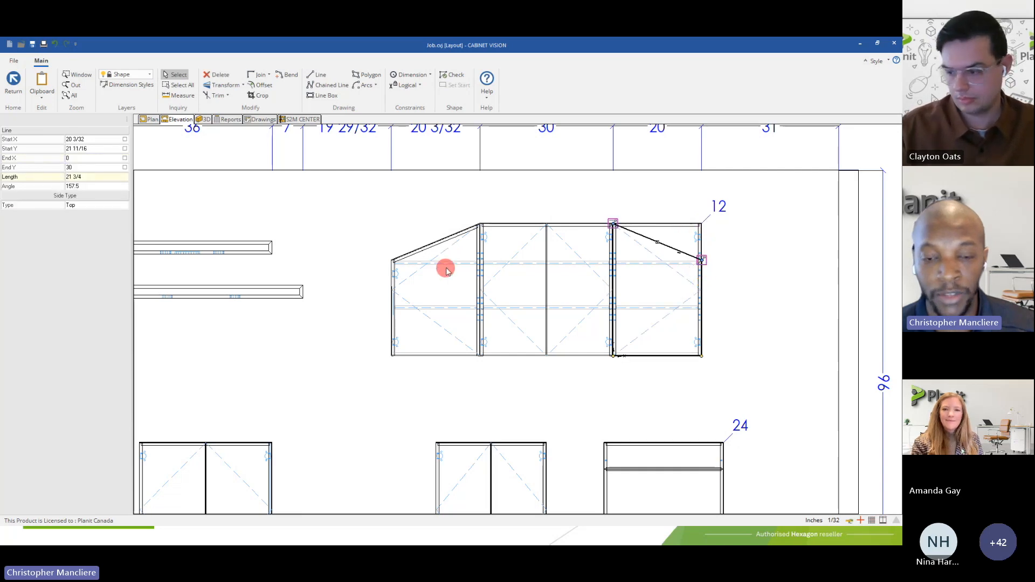
pyautogui.click(25, 99)
pyautogui.click(416, 302)
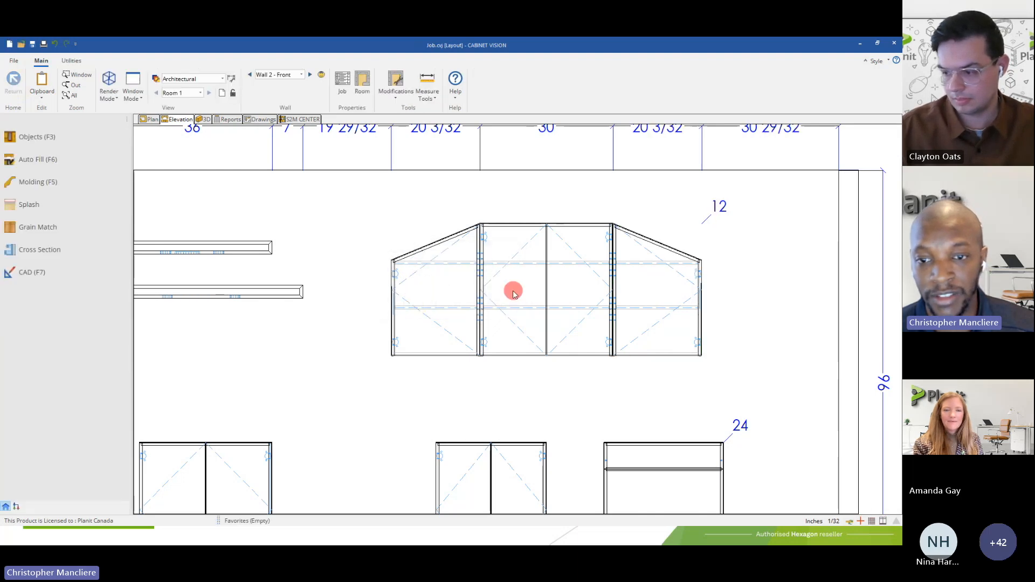
# Edit the Upper Door (Pair) cabinet's shape by bending its top line upward into an arch about 5 1/2 inches high, and save it.
pyautogui.rightClick(528, 275)
pyautogui.click(496, 281)
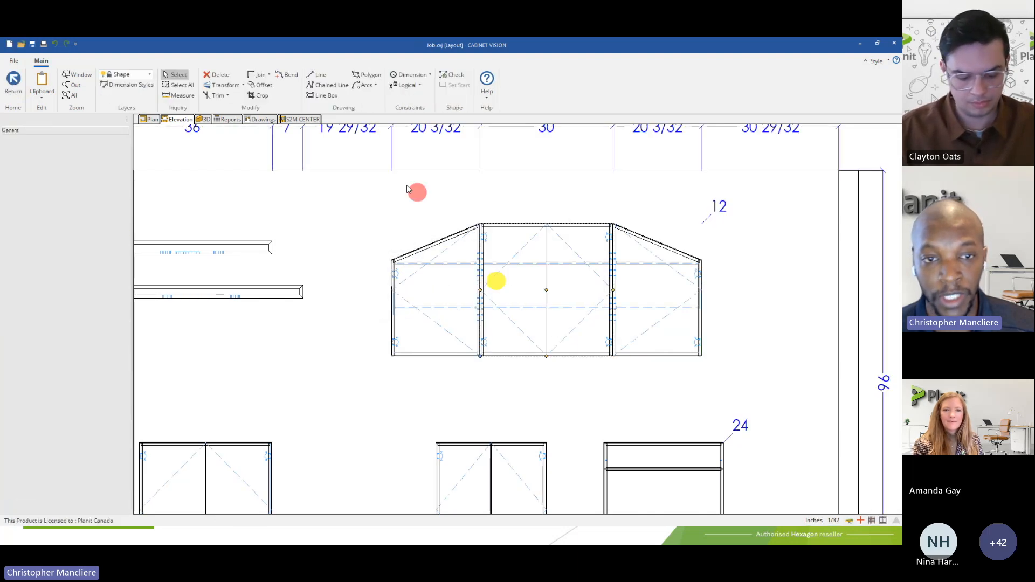
pyautogui.click(287, 75)
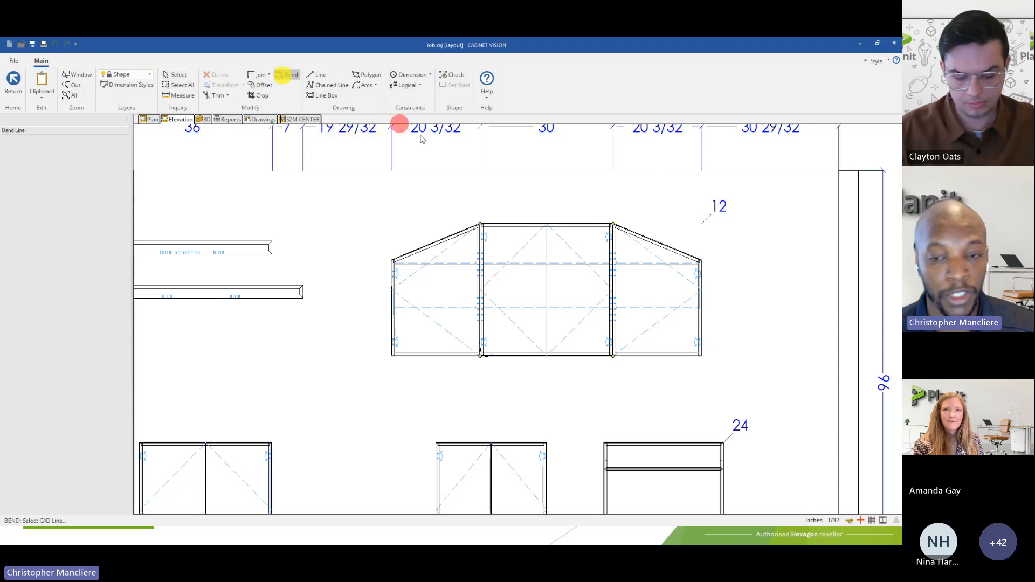
pyautogui.click(538, 222)
pyautogui.click(540, 199)
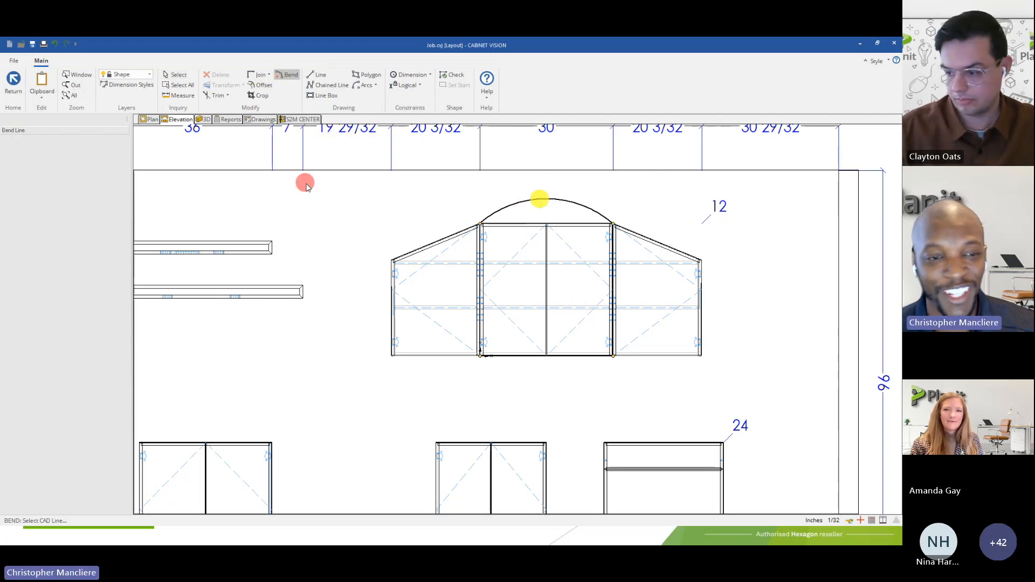
pyautogui.click(13, 81)
pyautogui.click(413, 305)
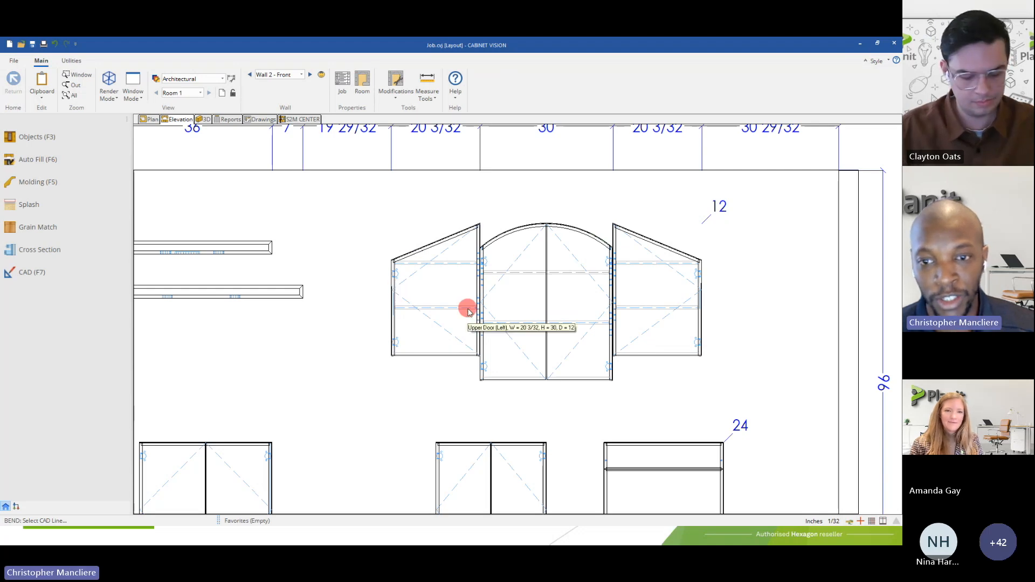
# Set the arched Upper Door (Pair) cabinet's elevation to 54 inches, and check it against the neighbouring upper cabinets.
pyautogui.click(508, 355)
pyautogui.click(432, 331)
pyautogui.click(511, 358)
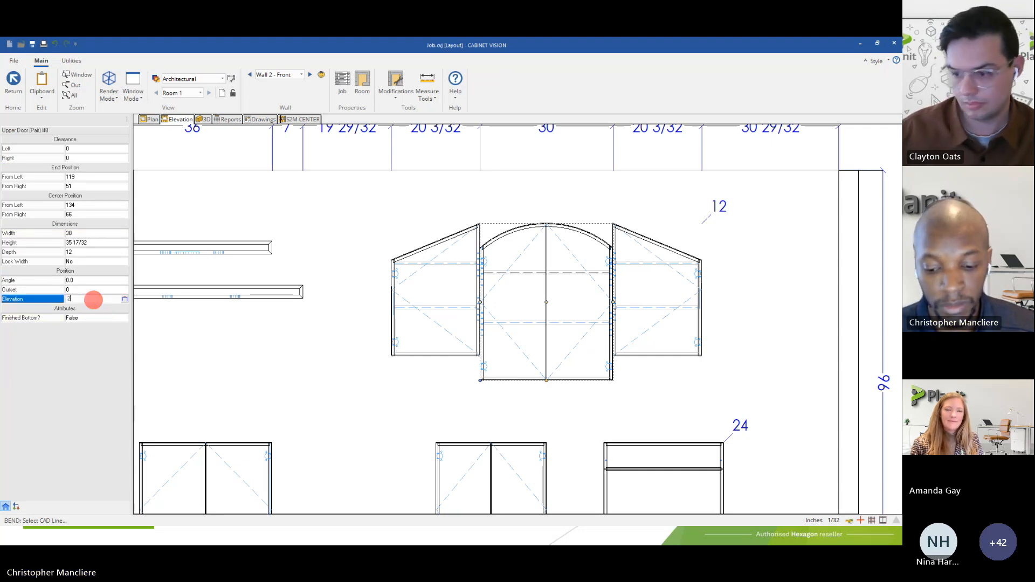
pyautogui.press('Return')
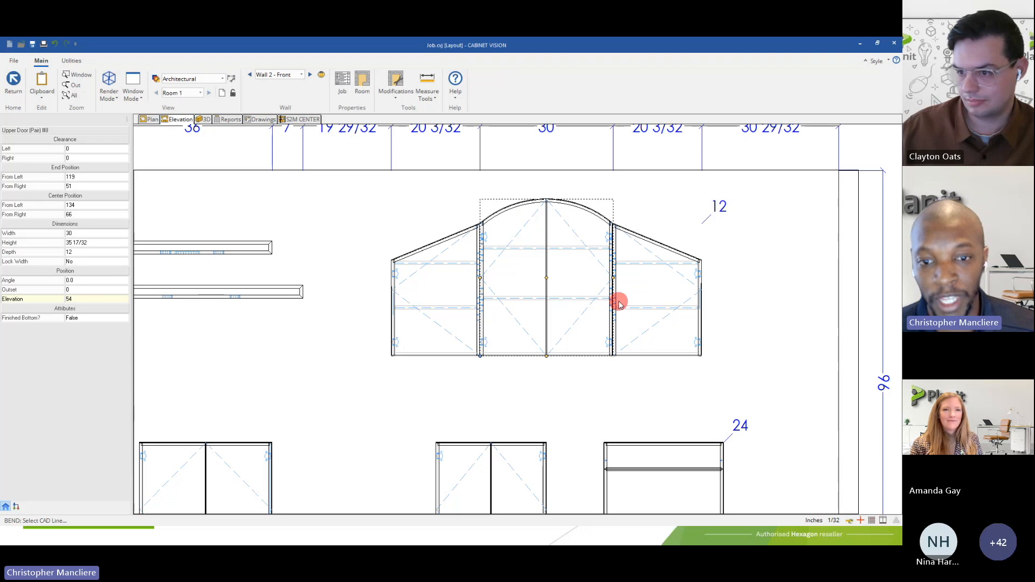
pyautogui.click(442, 283)
pyautogui.click(515, 296)
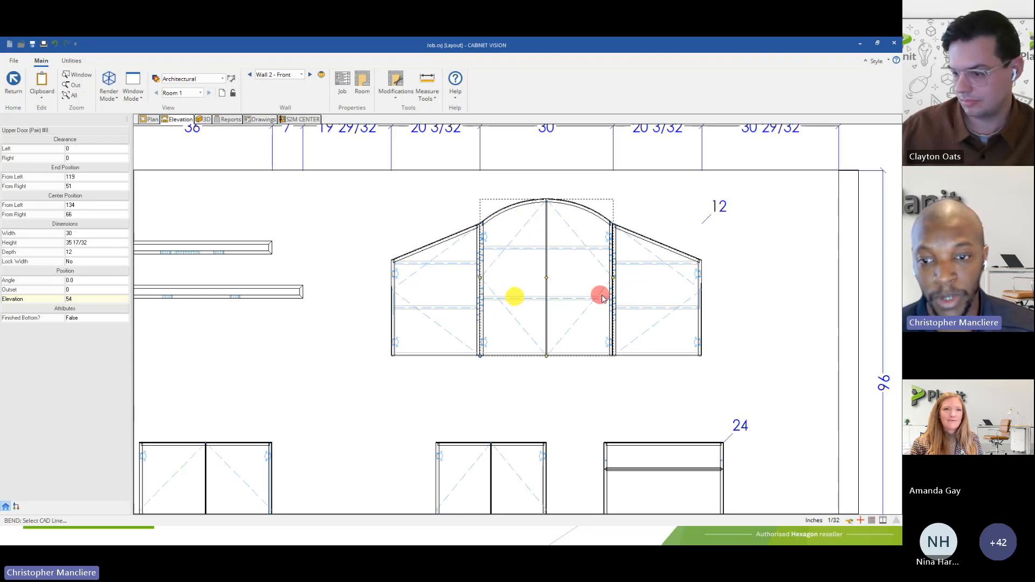
pyautogui.click(621, 298)
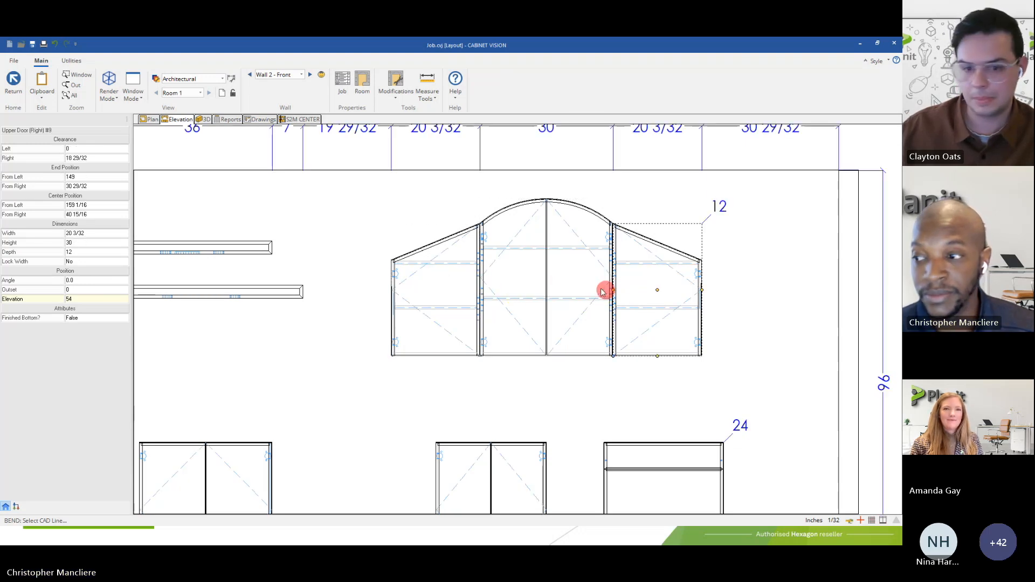
pyautogui.click(860, 276)
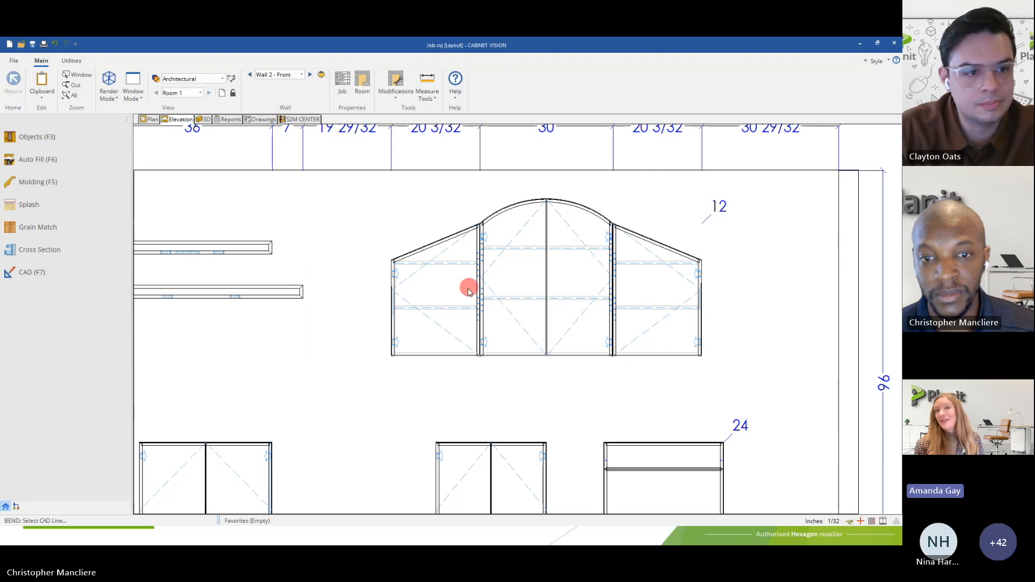
# Open the Base 3 Drawer cabinet for assembly editing and show it in plan view.
pyautogui.scroll(-5, 466, 291)
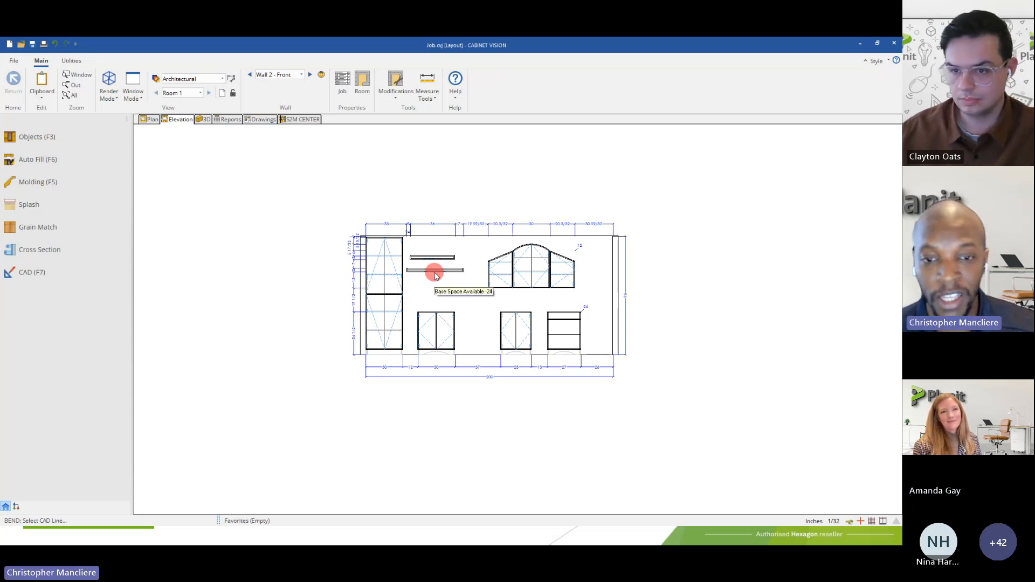
pyautogui.scroll(4, 493, 302)
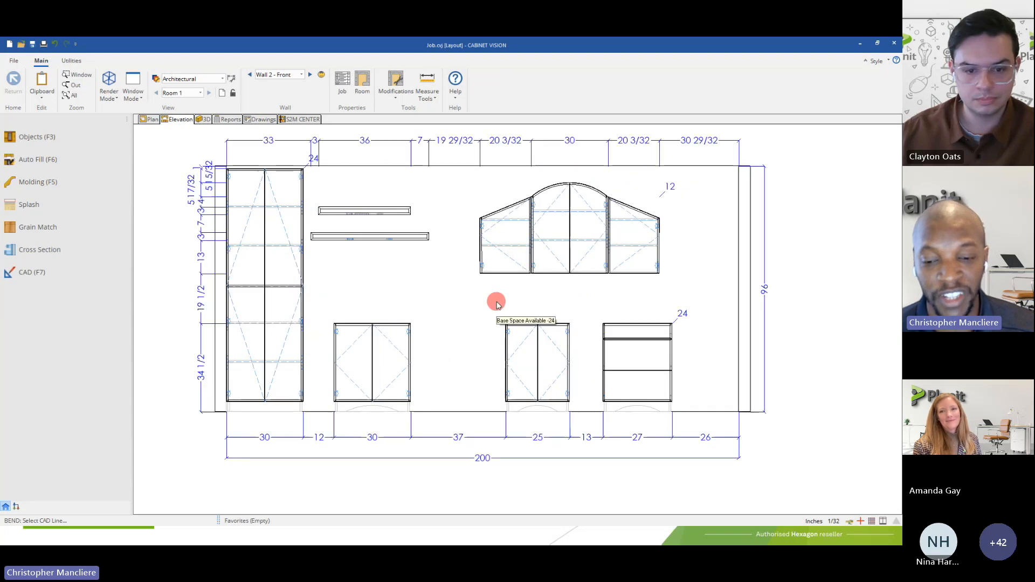
pyautogui.click(624, 361)
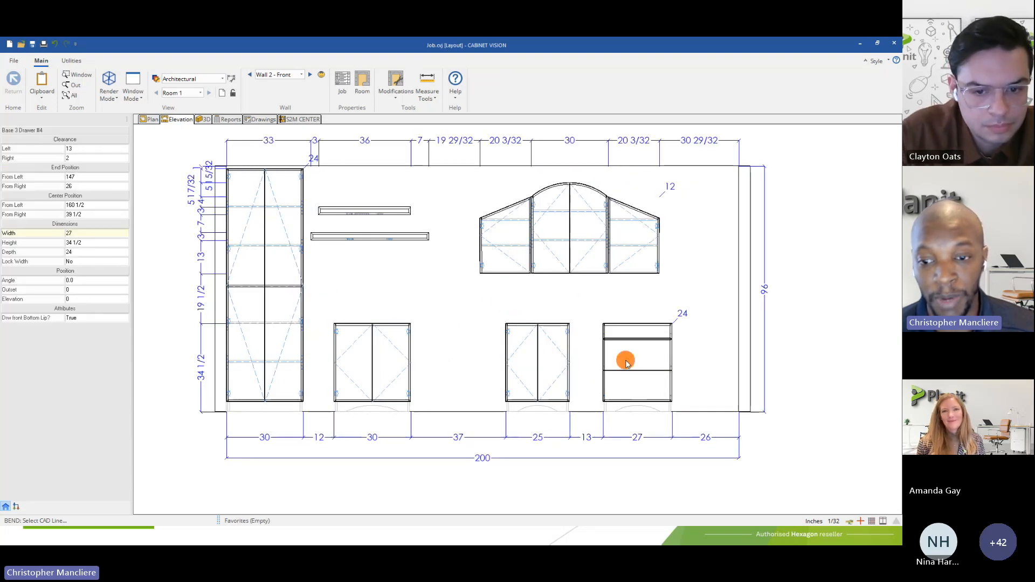
pyautogui.doubleClick(626, 363)
pyautogui.click(202, 119)
pyautogui.scroll(3, 489, 310)
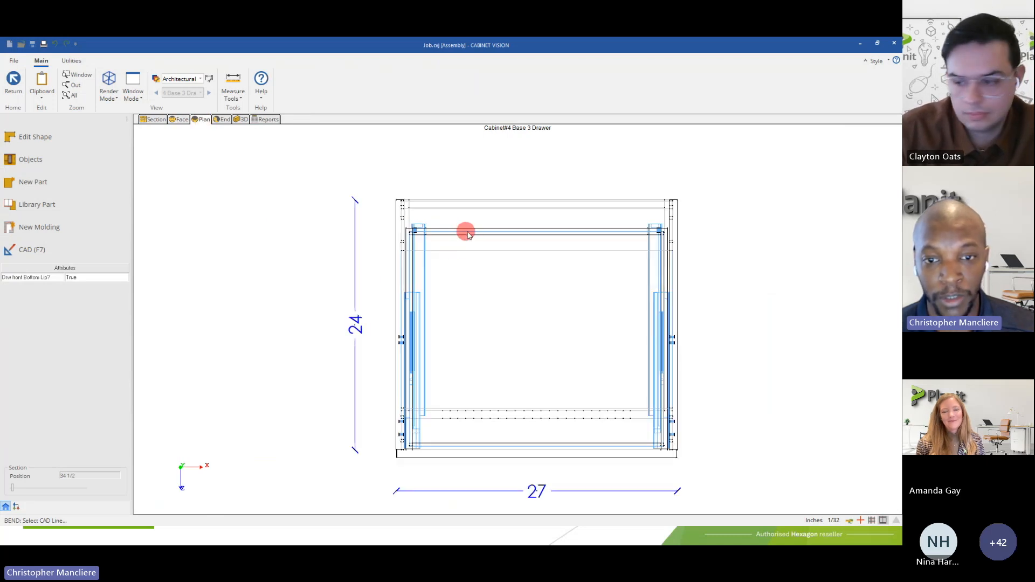
# Examine a drawer box bottom's position and size properties in the plan view, and switch the cabinet to its face view.
pyautogui.click(520, 291)
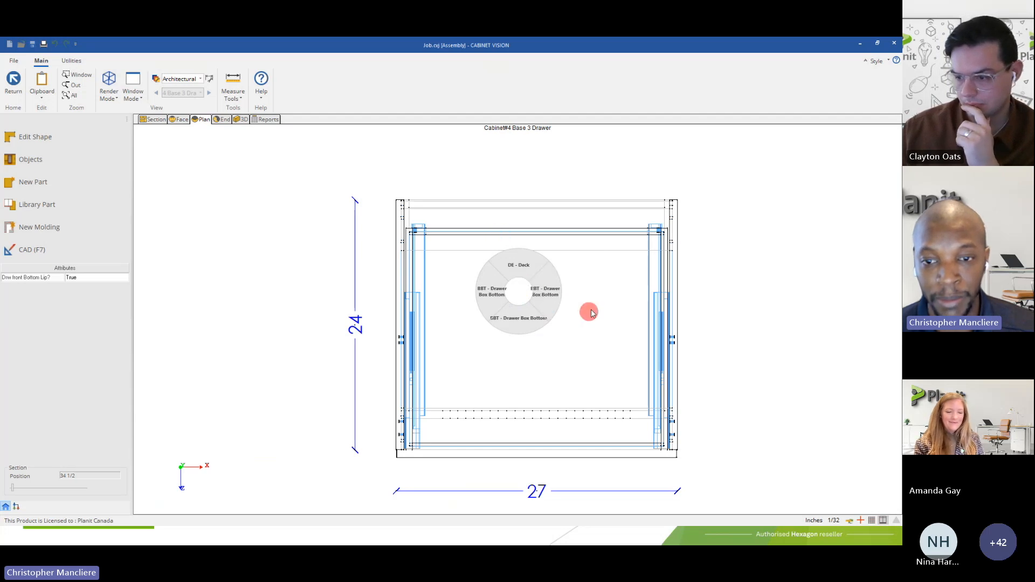
pyautogui.click(326, 262)
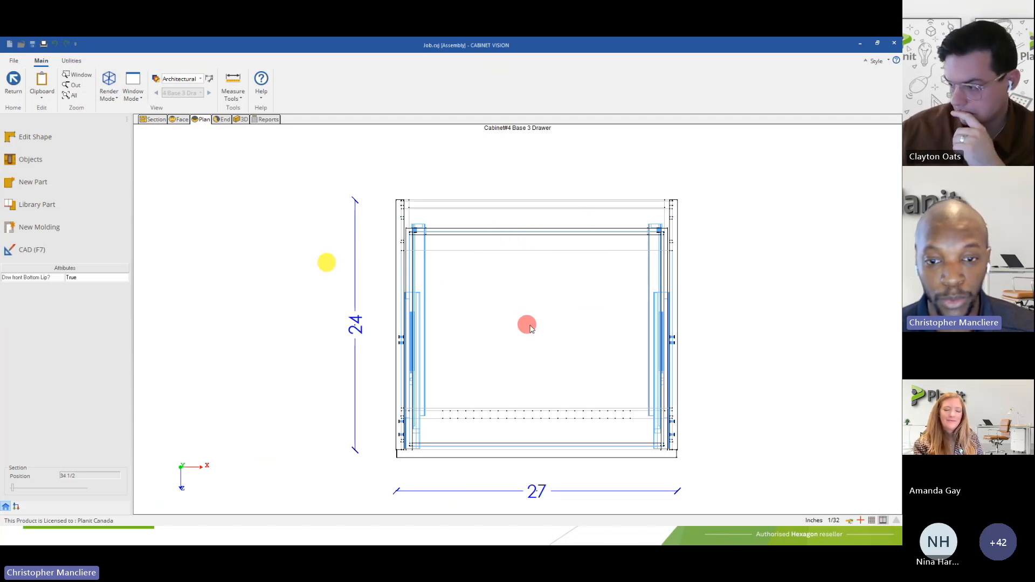
pyautogui.click(497, 305)
pyautogui.click(498, 336)
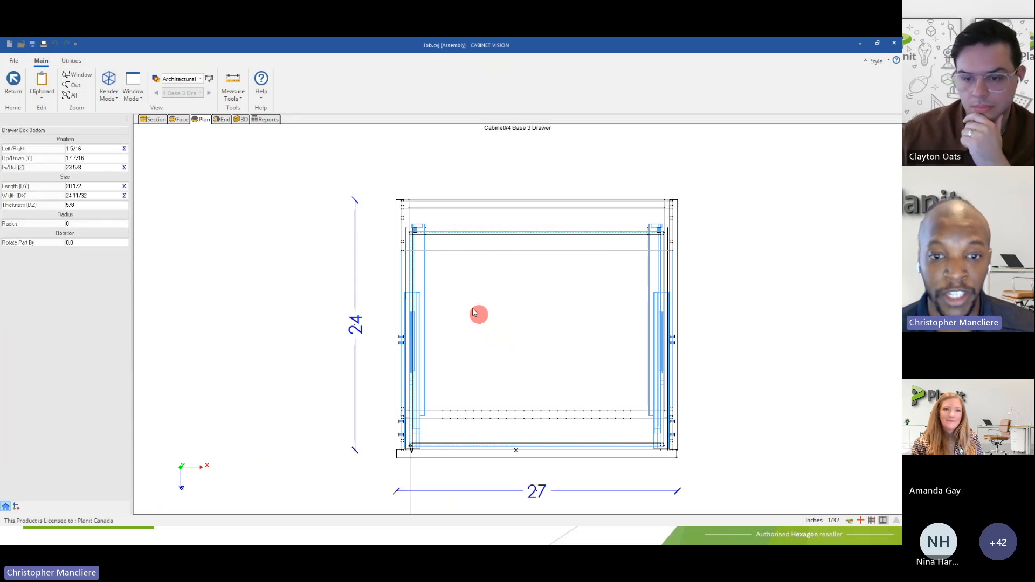
pyautogui.click(308, 263)
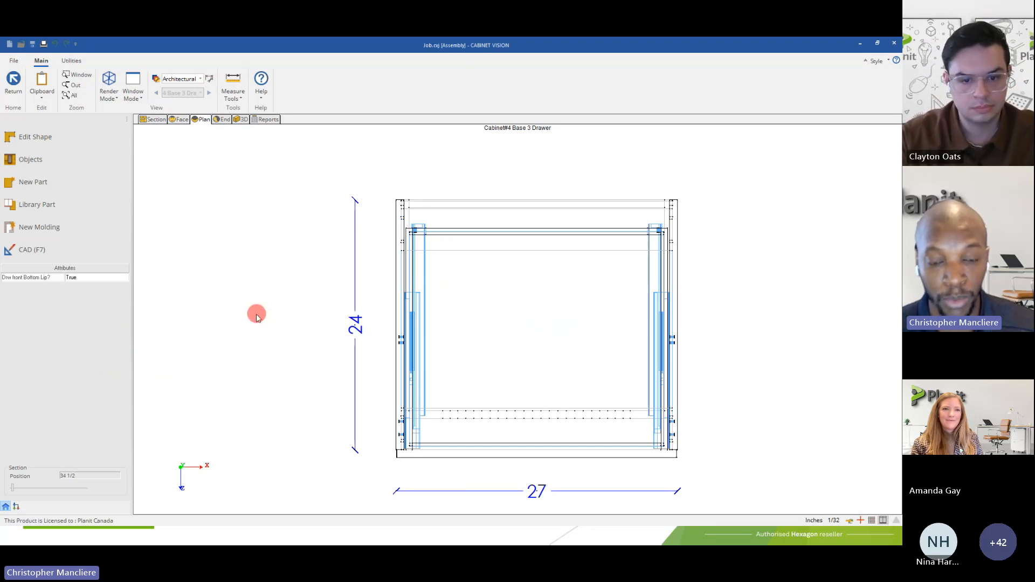
pyautogui.click(180, 119)
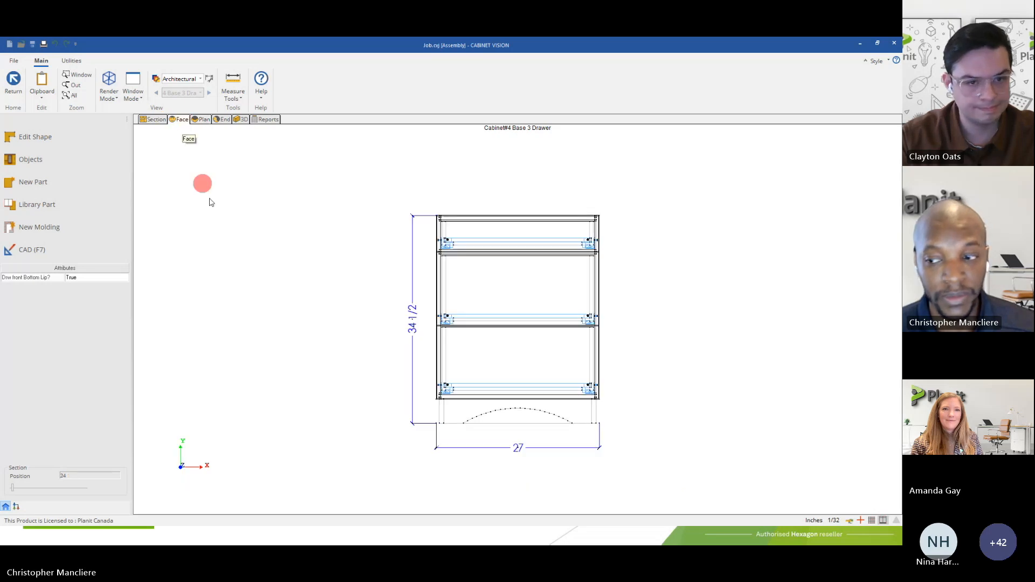